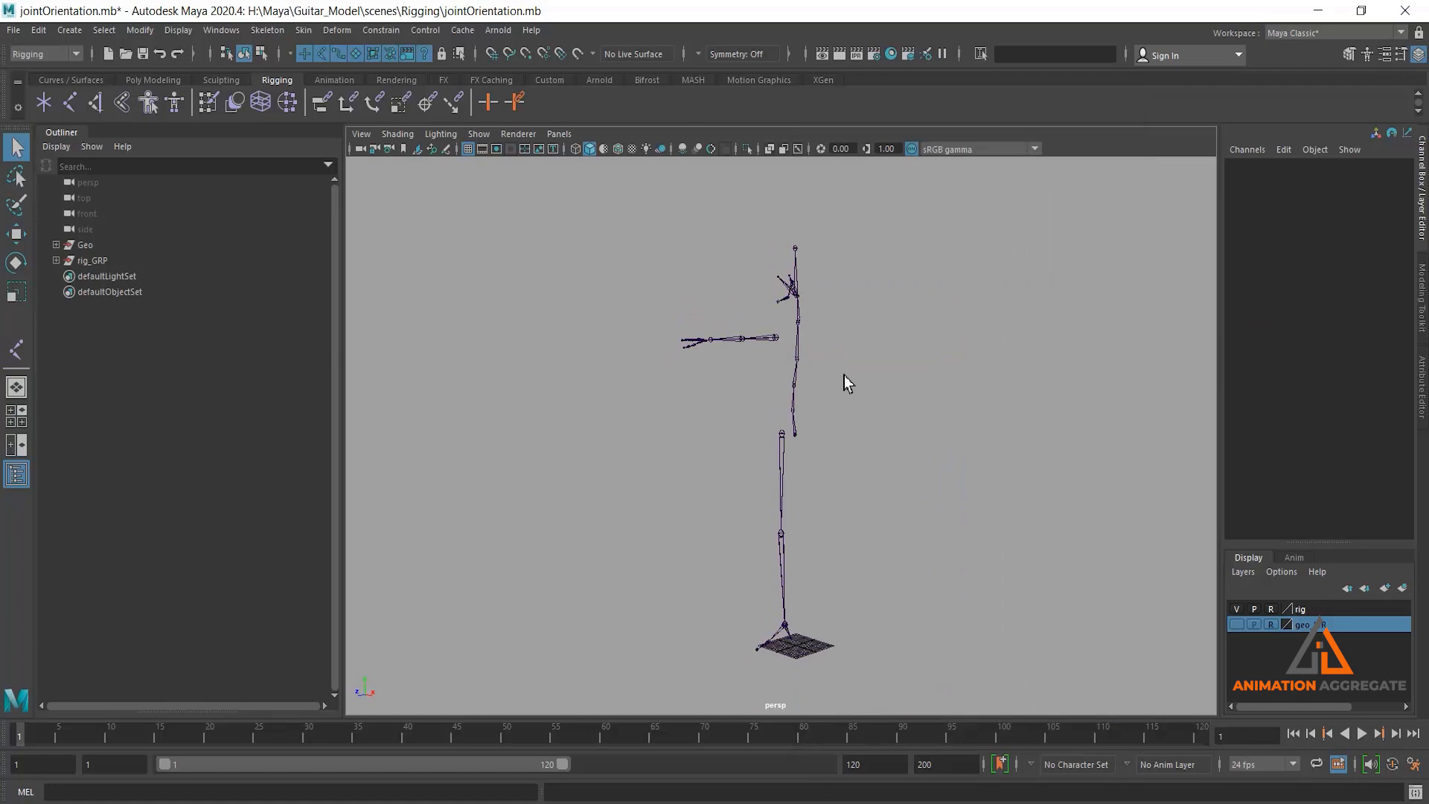
Review the Joint tool's orientation settings, including primary, secondary and world-orientation axes, and close them without changing anything
left_click(796, 389)
left_click_drag(819, 372, 878, 430, "alt")
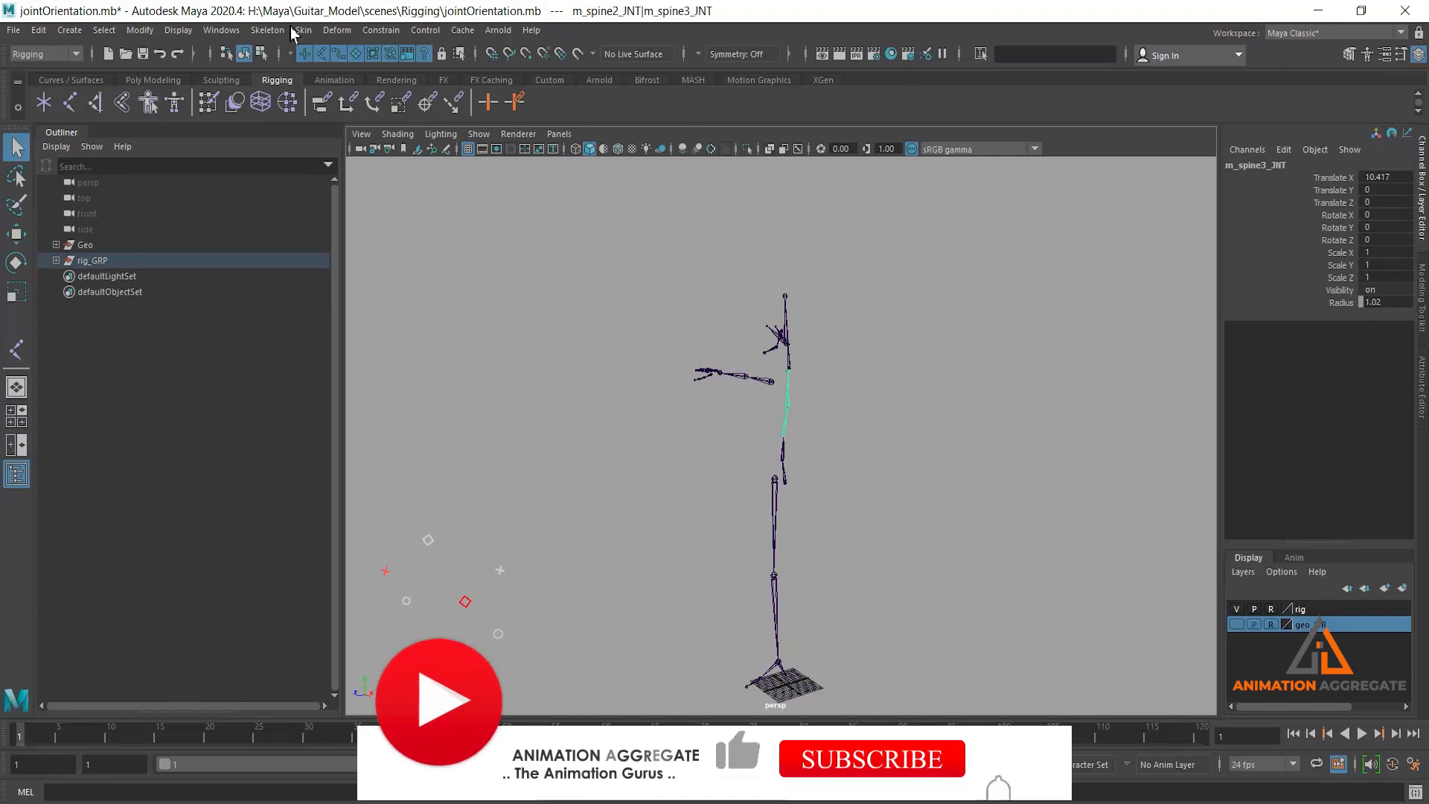
left_click(265, 31)
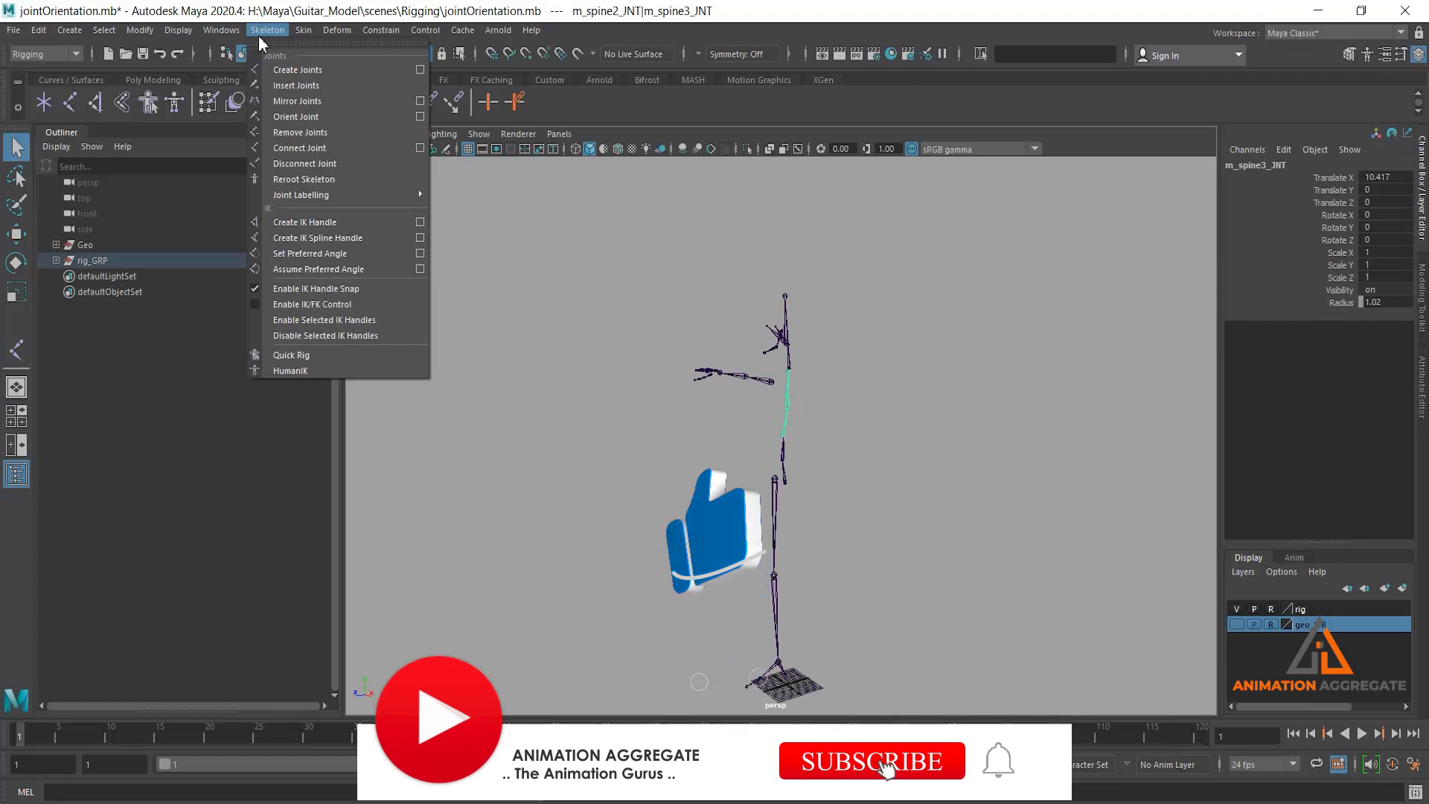
left_click(423, 80)
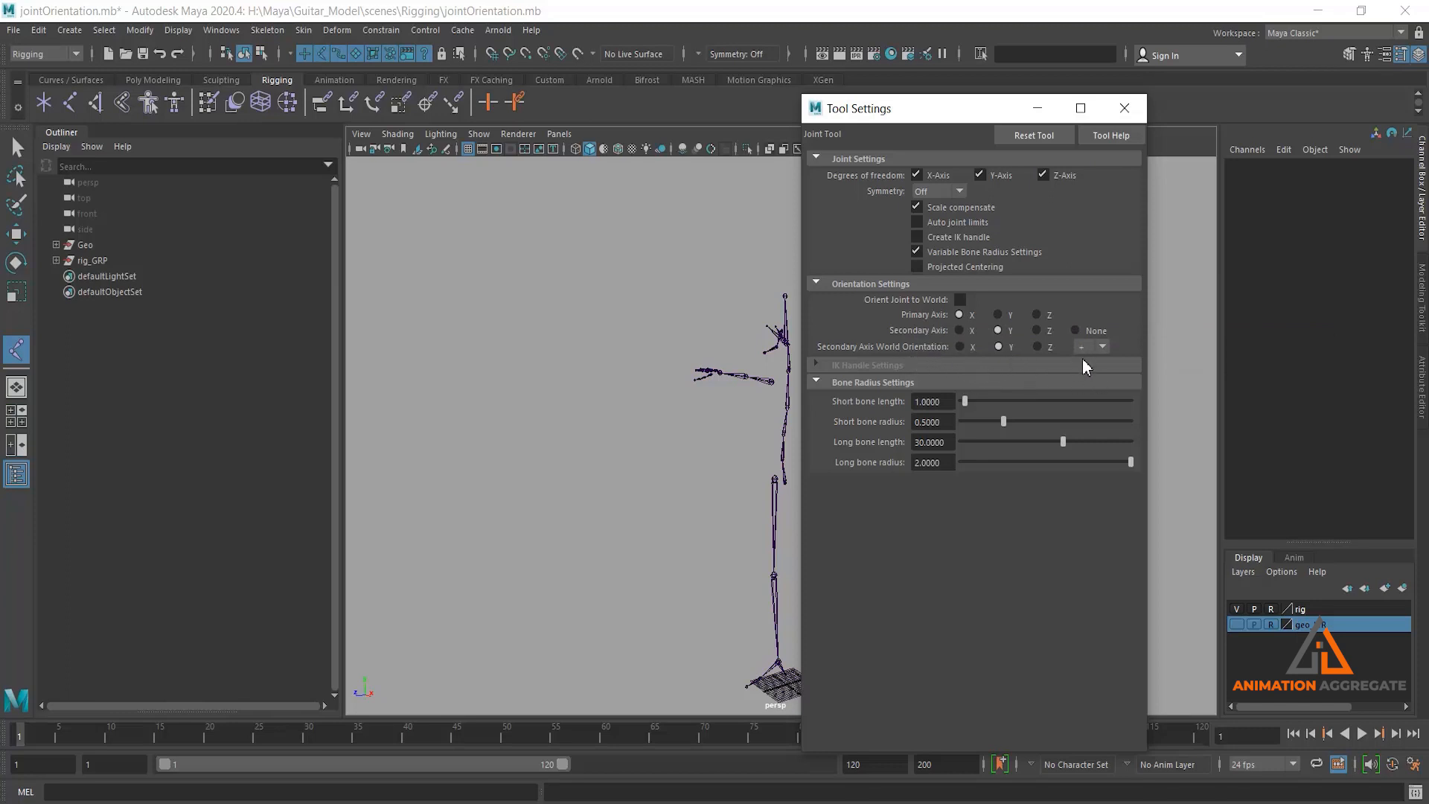
left_click(1125, 109)
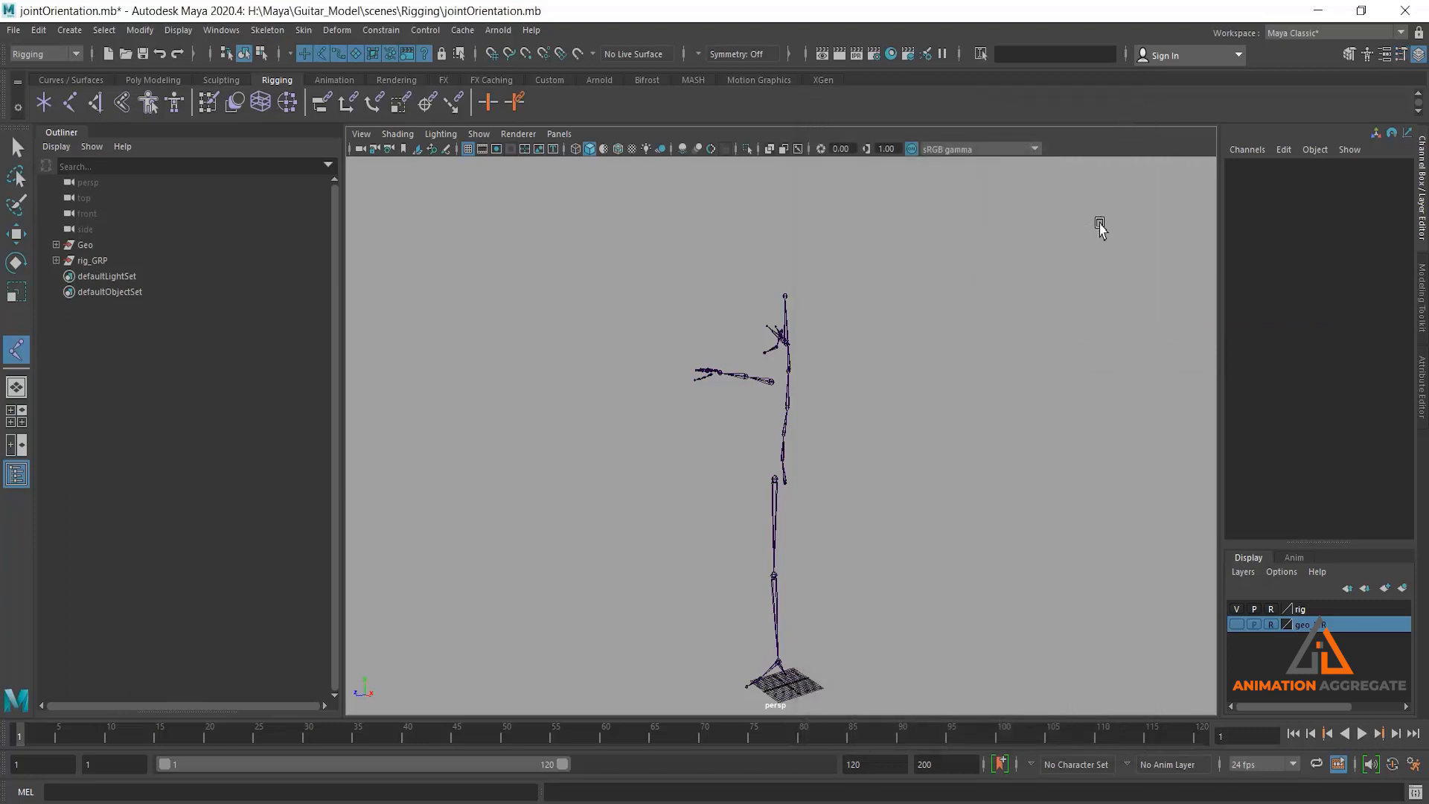
Test-rotate the root spine joint about its Z axis, first by about -48 degrees, undoing each rotation
key("w")
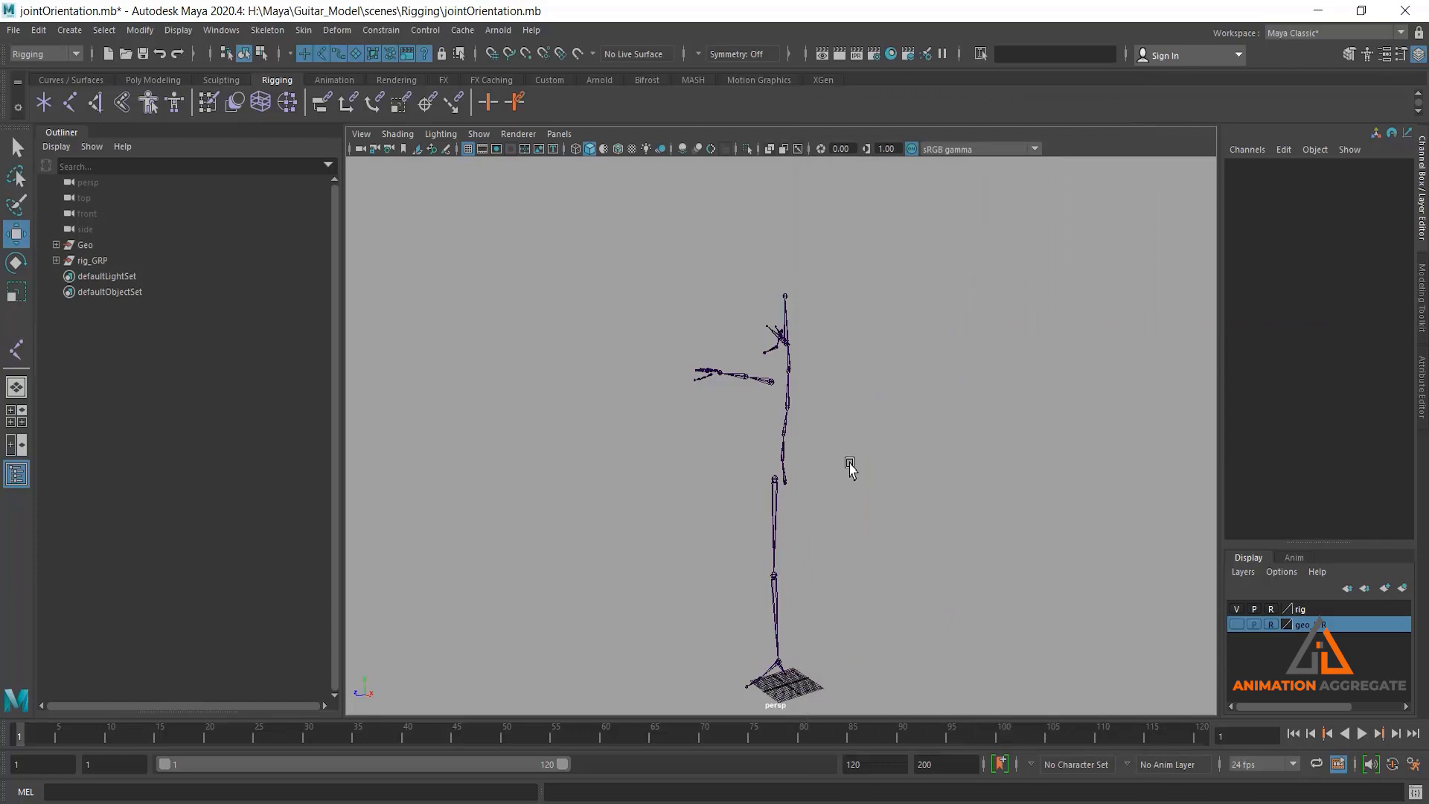
scroll(849, 468, "up", 10)
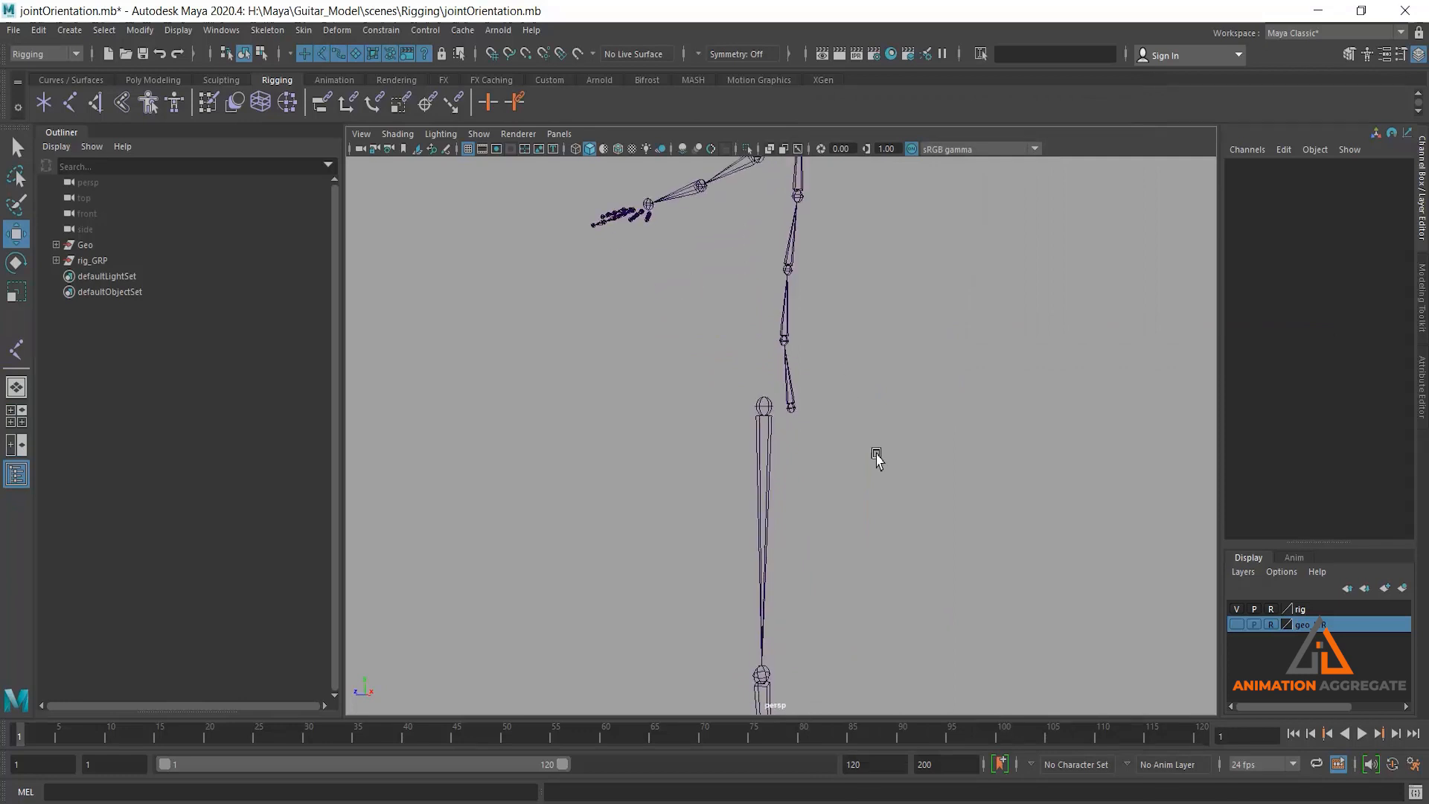
middle_click_drag(900, 313, 886, 376, "alt")
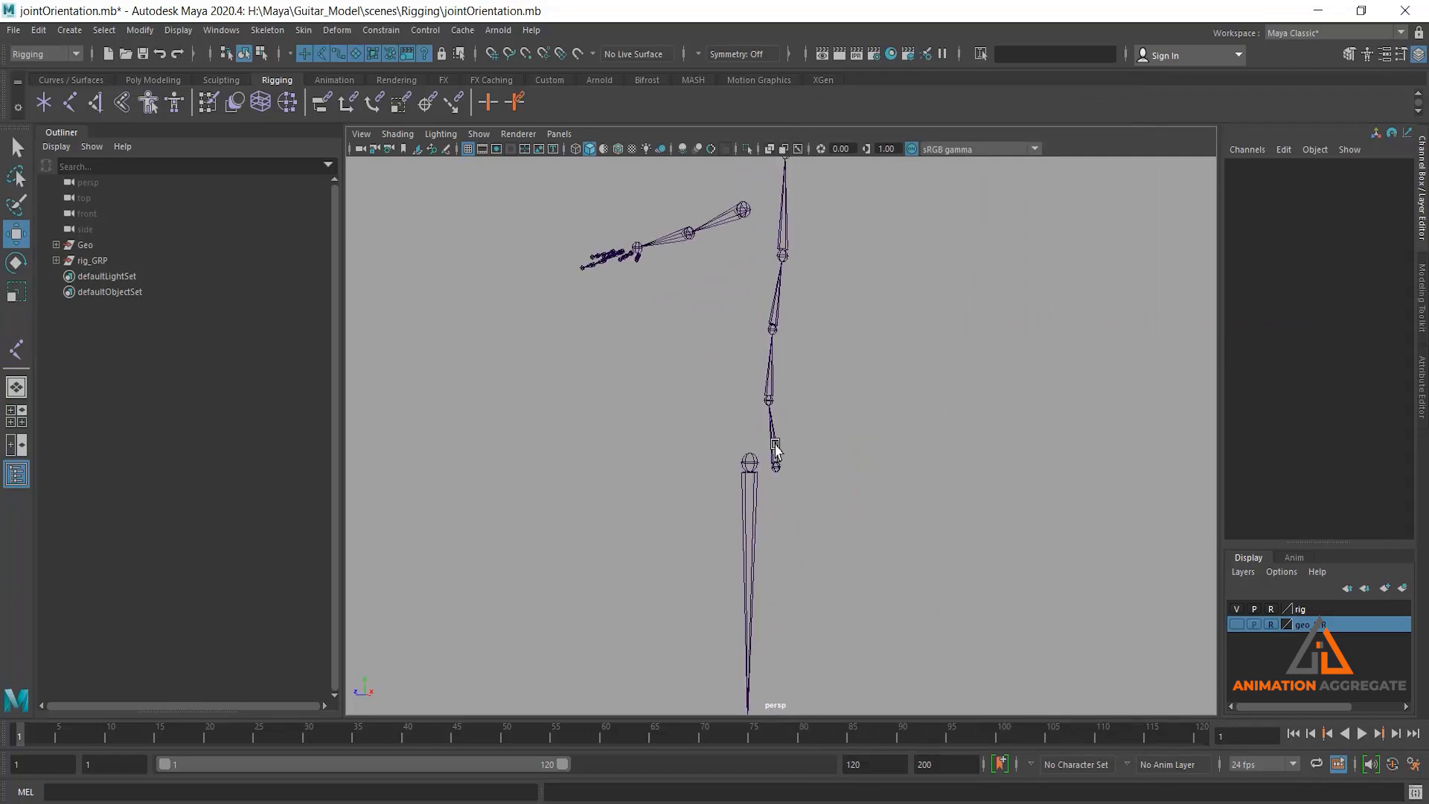
left_click(775, 451)
key("e")
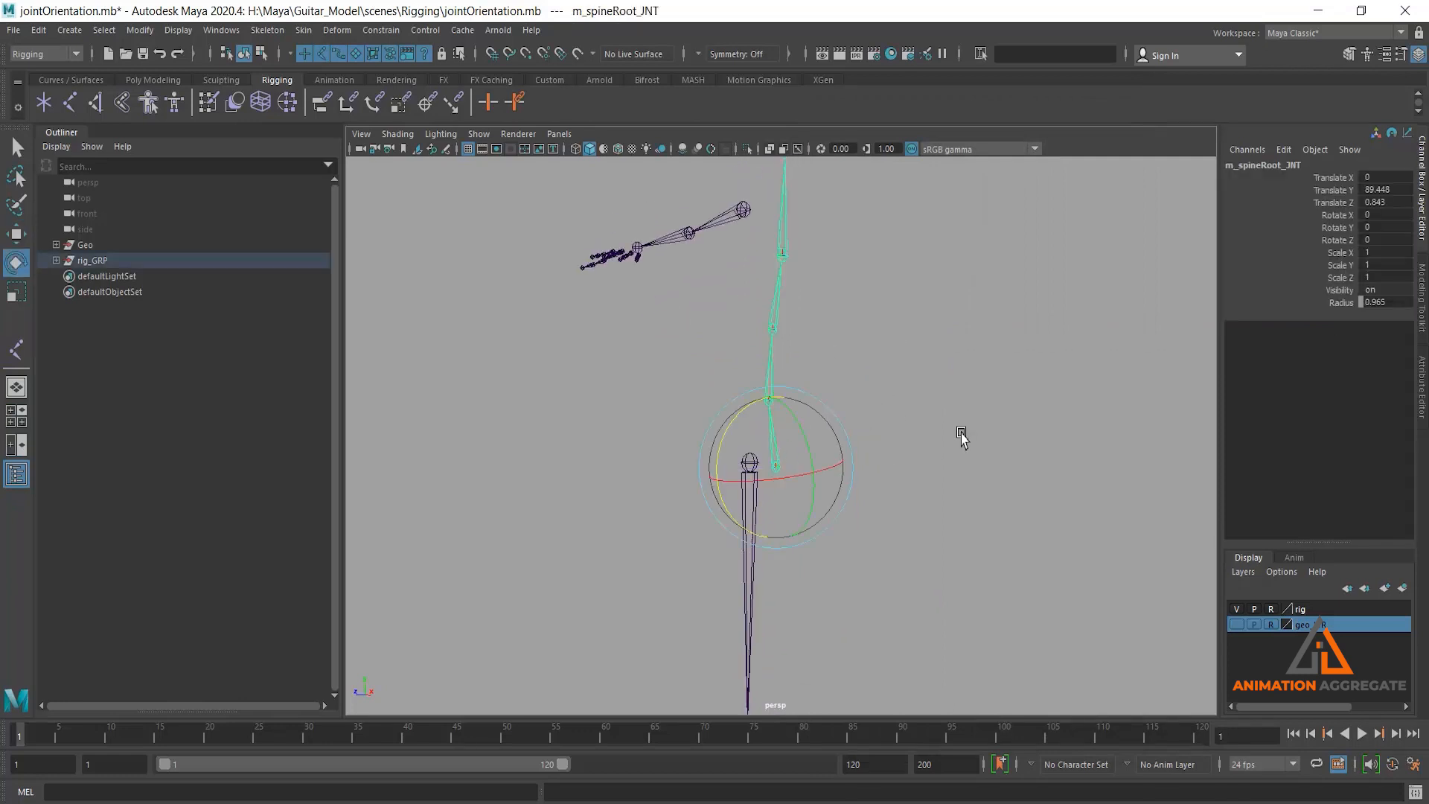
left_click_drag(733, 427, 797, 456)
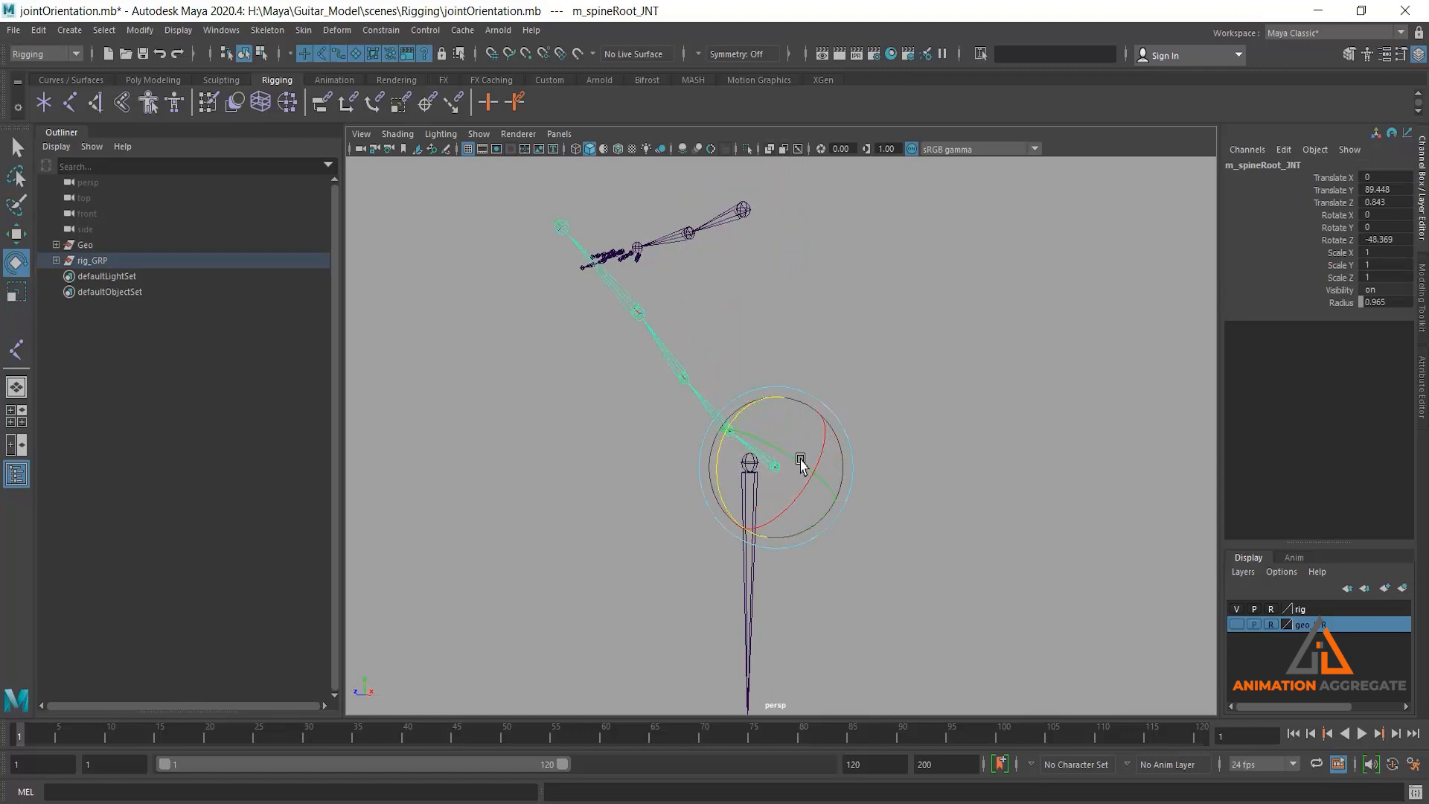
left_click(1339, 241)
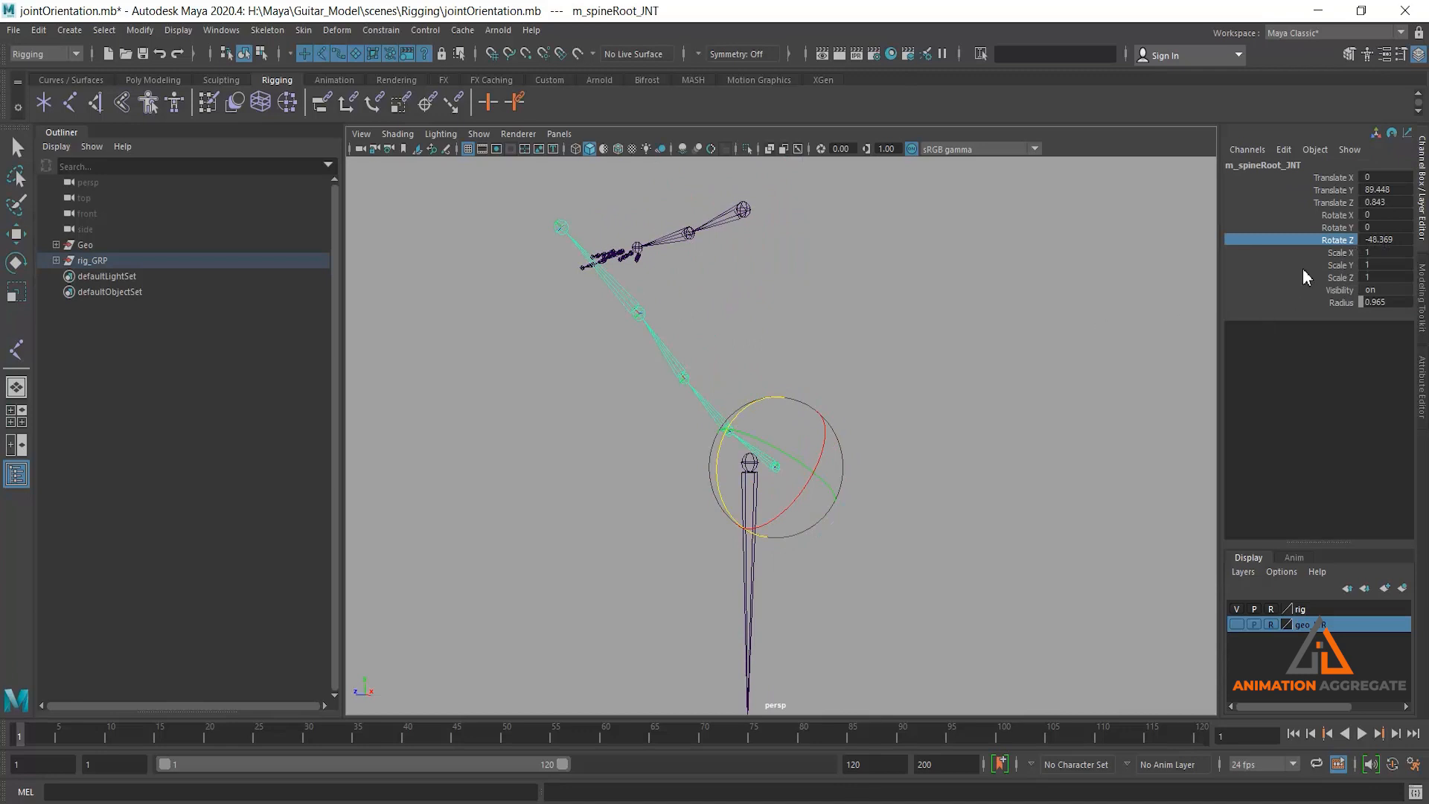
key("ctrl+z")
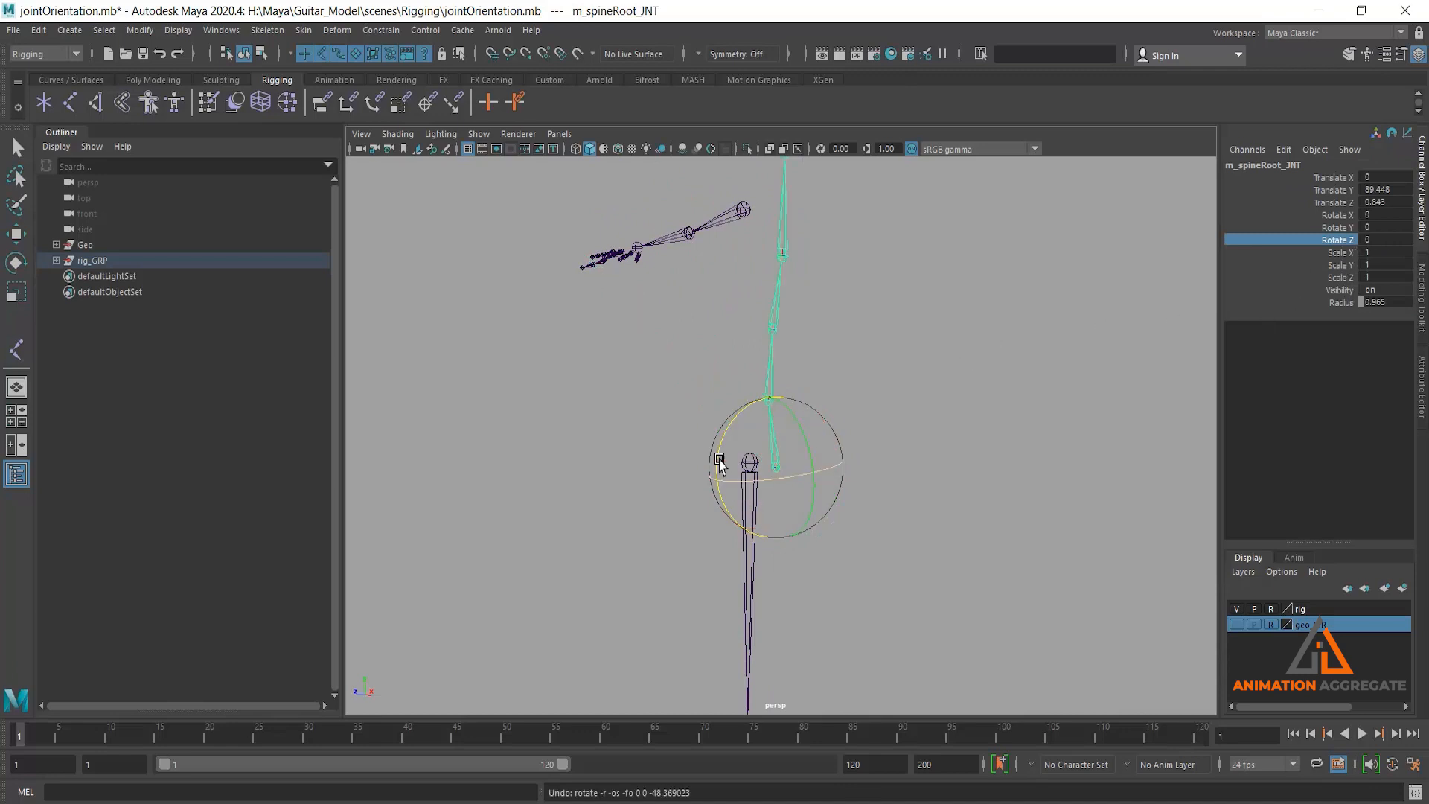
left_click_drag(729, 426, 710, 481)
key("ctrl+z")
Try rotating the second spine joint by about 27 degrees about its Z axis, undo it and clear the selection
left_click(981, 349)
left_click(774, 363)
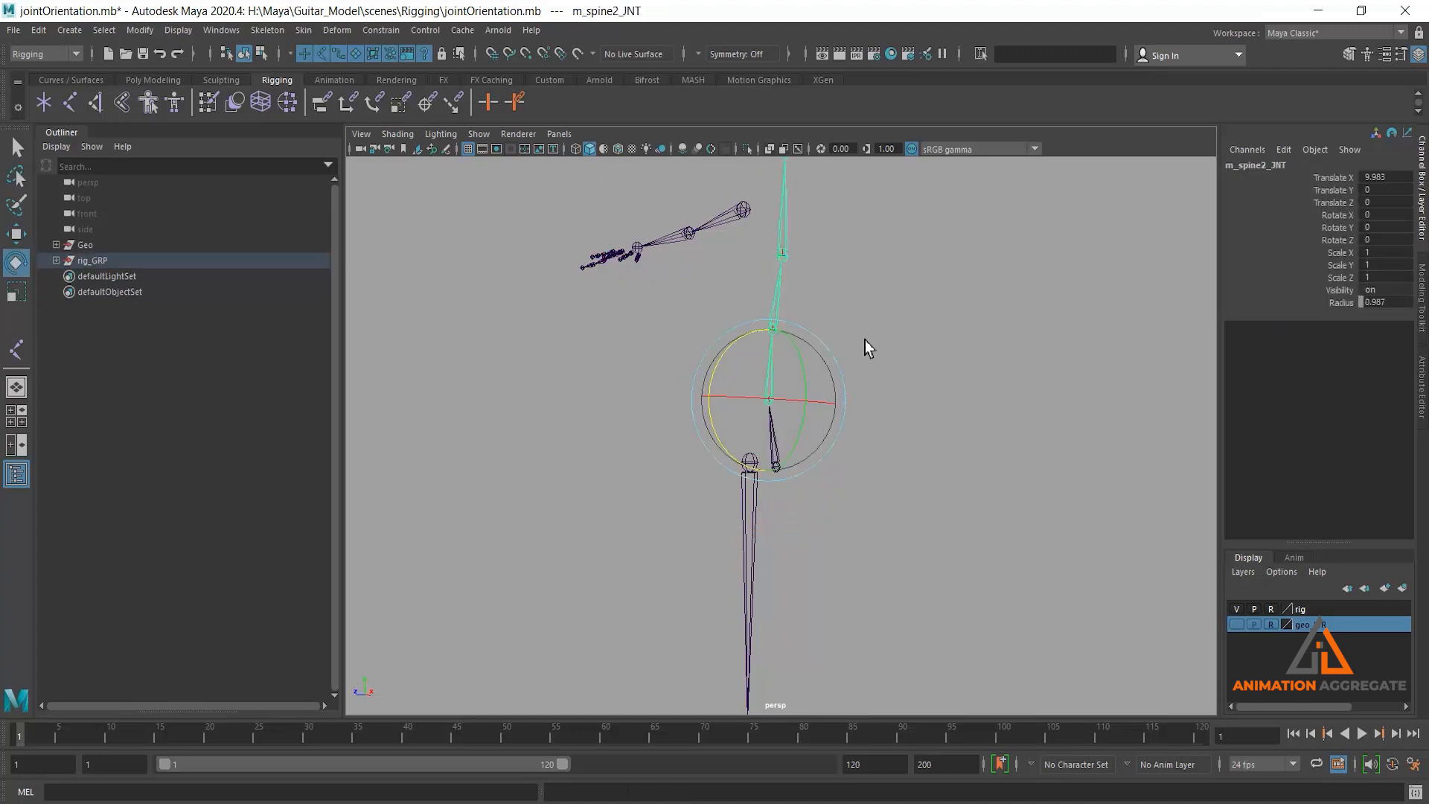
left_click_drag(721, 360, 970, 442)
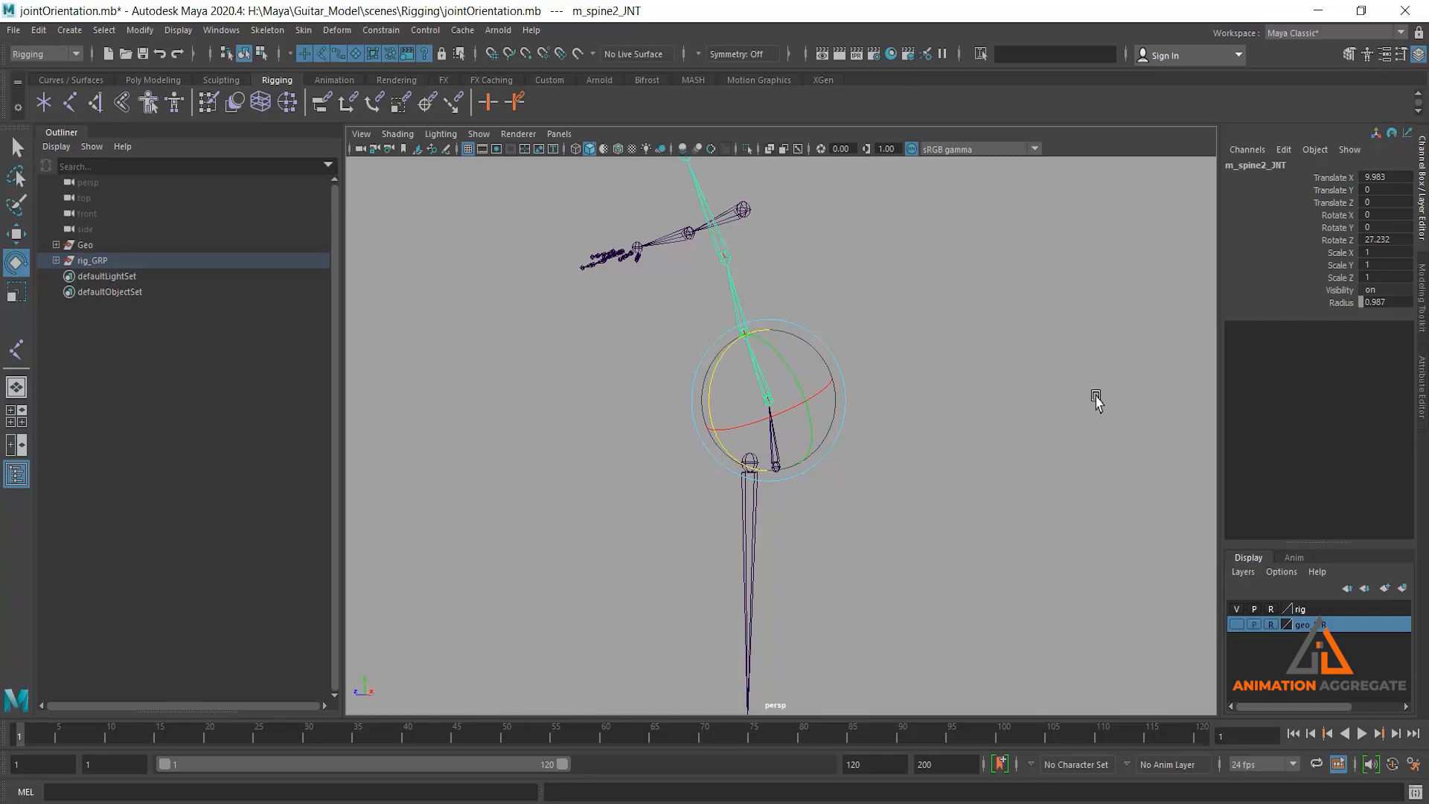
key("ctrl+z")
left_click(902, 412)
left_click_drag(902, 412, 830, 462, "alt")
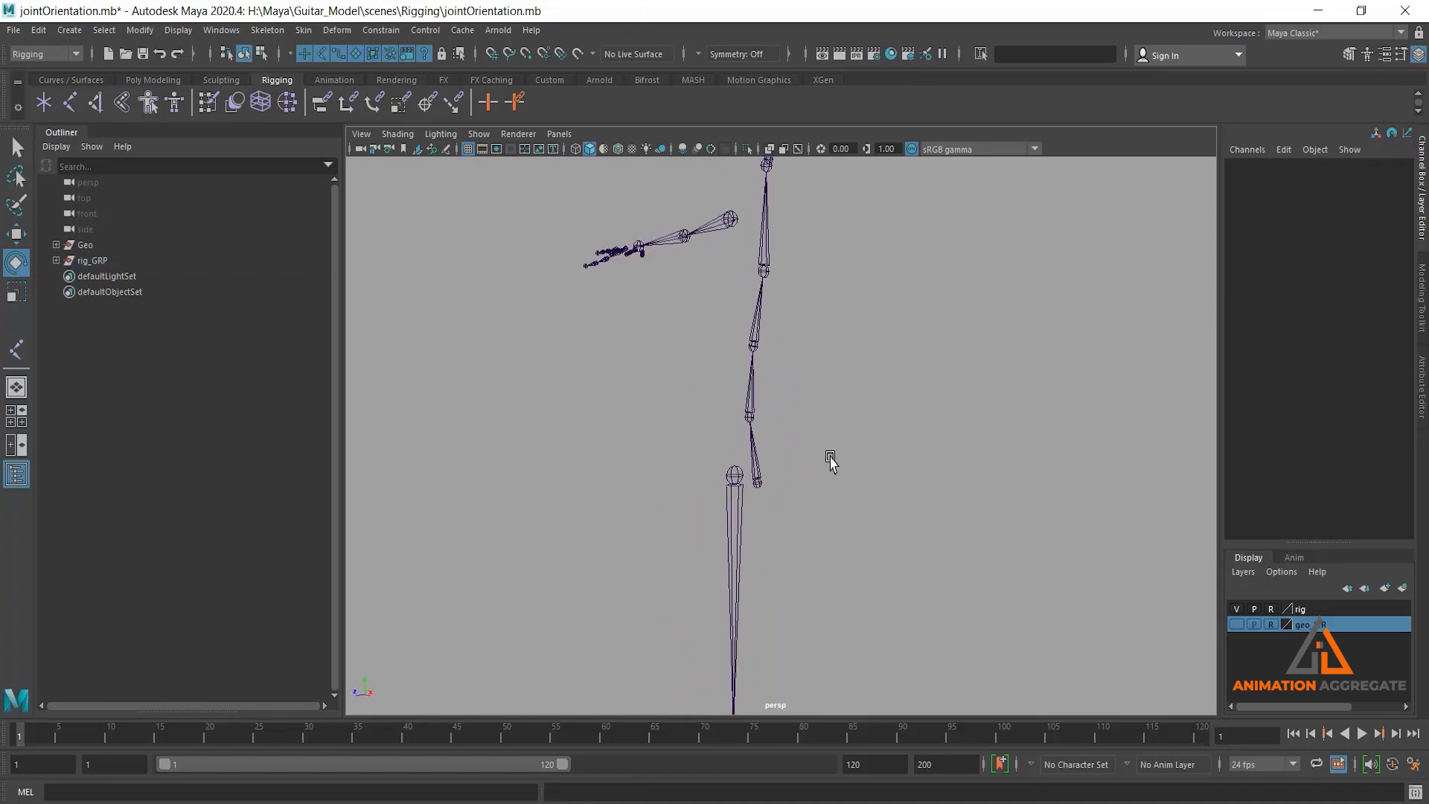
Select the root spine joint together with the three consecutive spine joints above it
left_click(757, 477)
key("q")
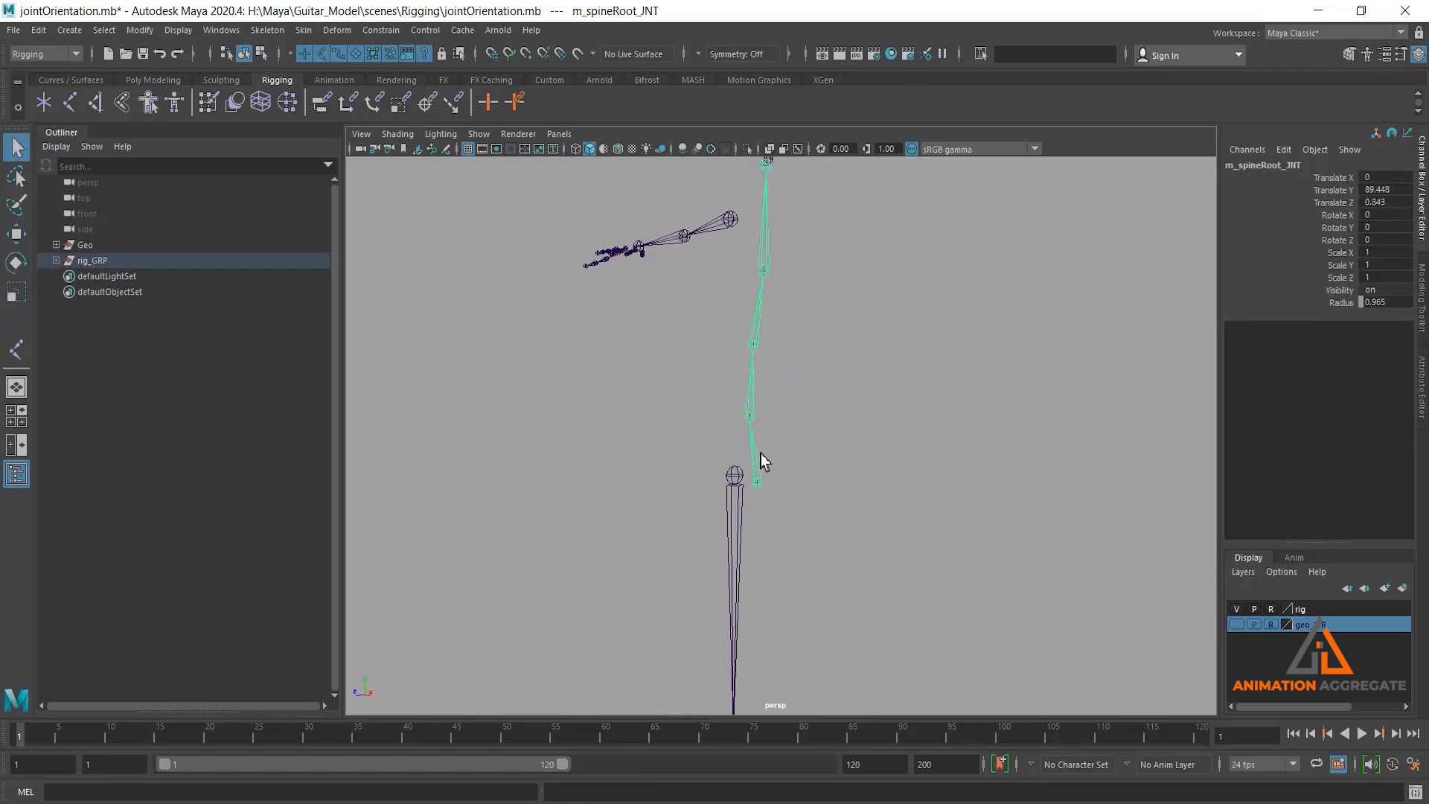
left_click(753, 384, "shift")
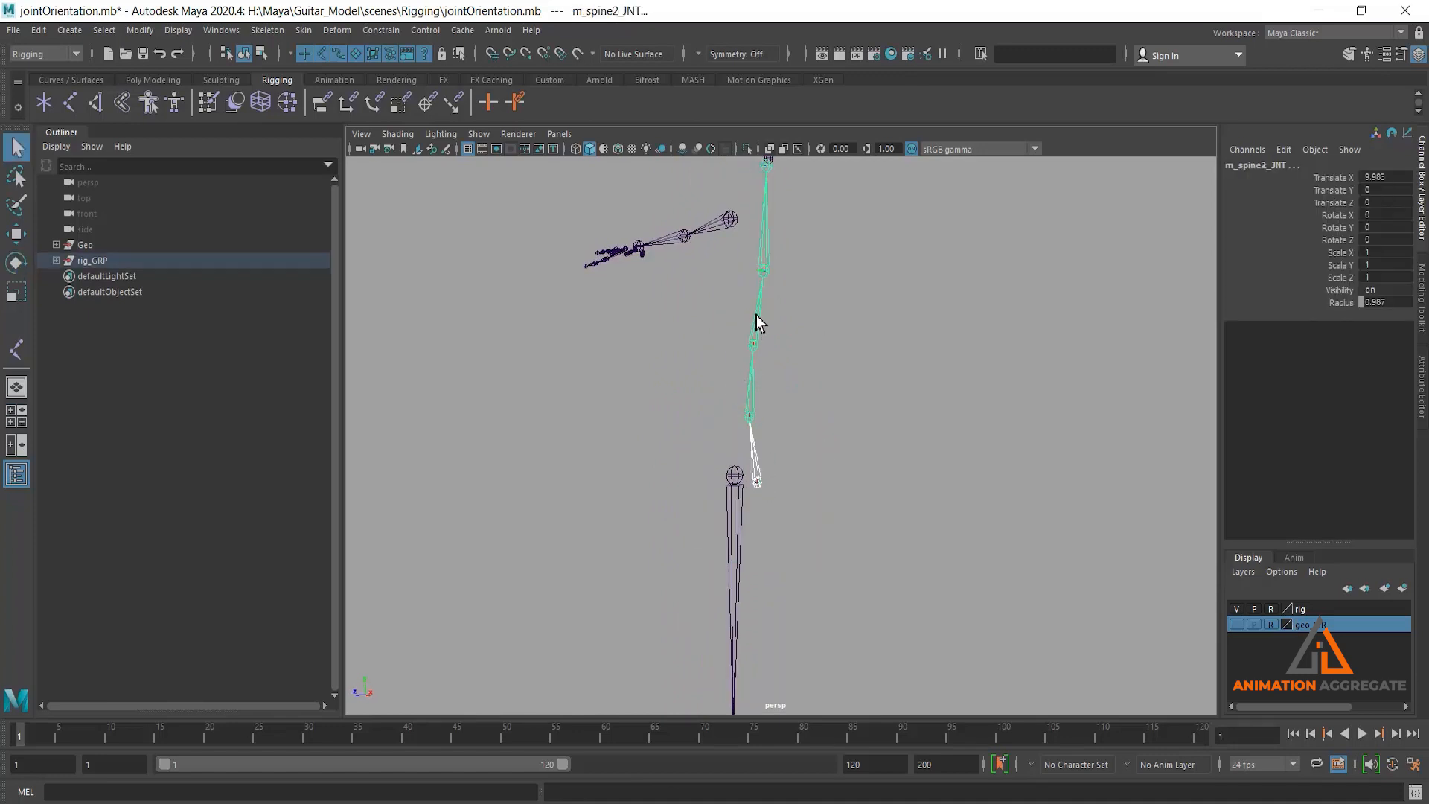
left_click(761, 309)
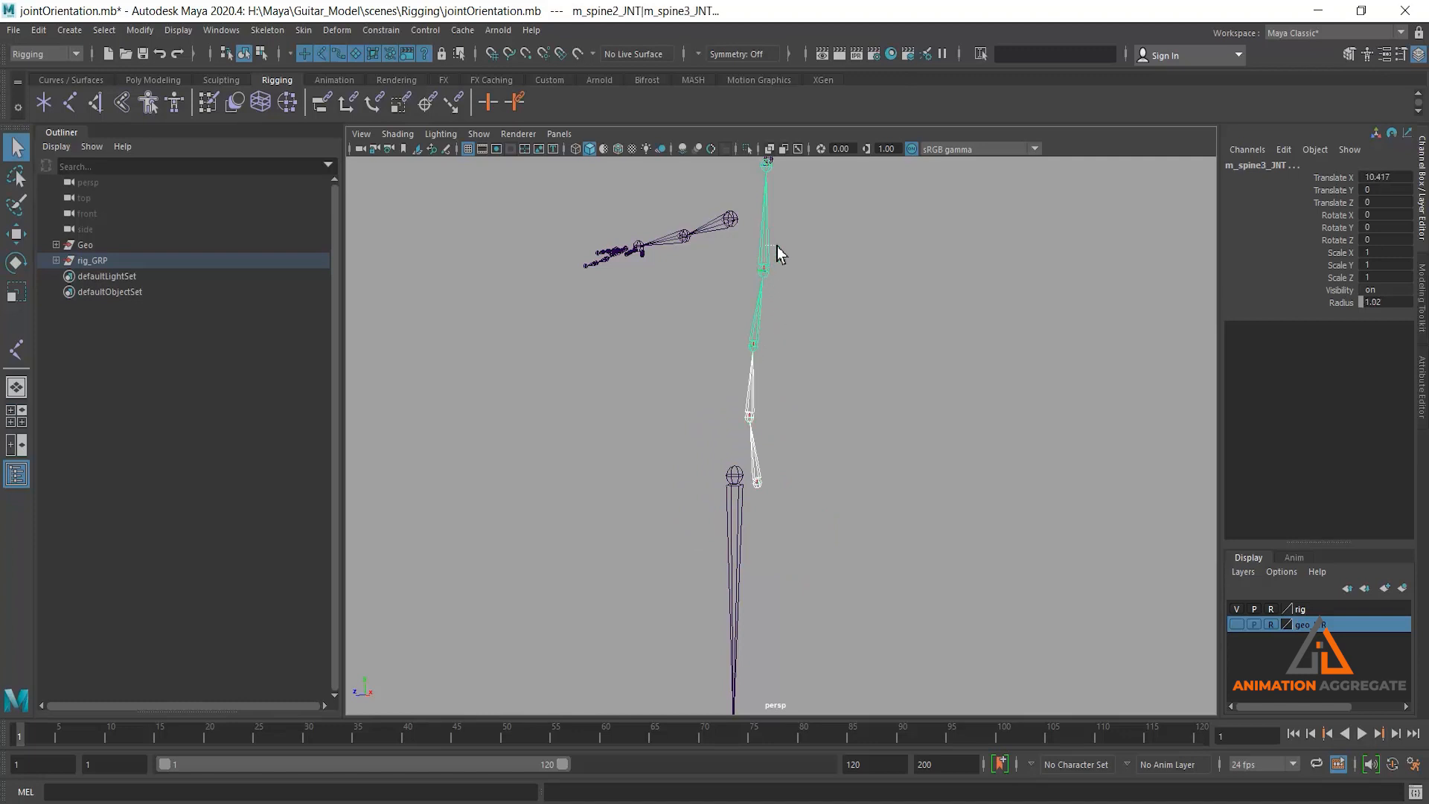
left_click_drag(777, 246, 777, 257, "shift")
right_click_drag(873, 532, 863, 471, "alt")
middle_click_drag(864, 472, 883, 476, "alt")
Try rotating the four selected spine joints together by about 56 degrees about Z, and undo the rotation
key("e")
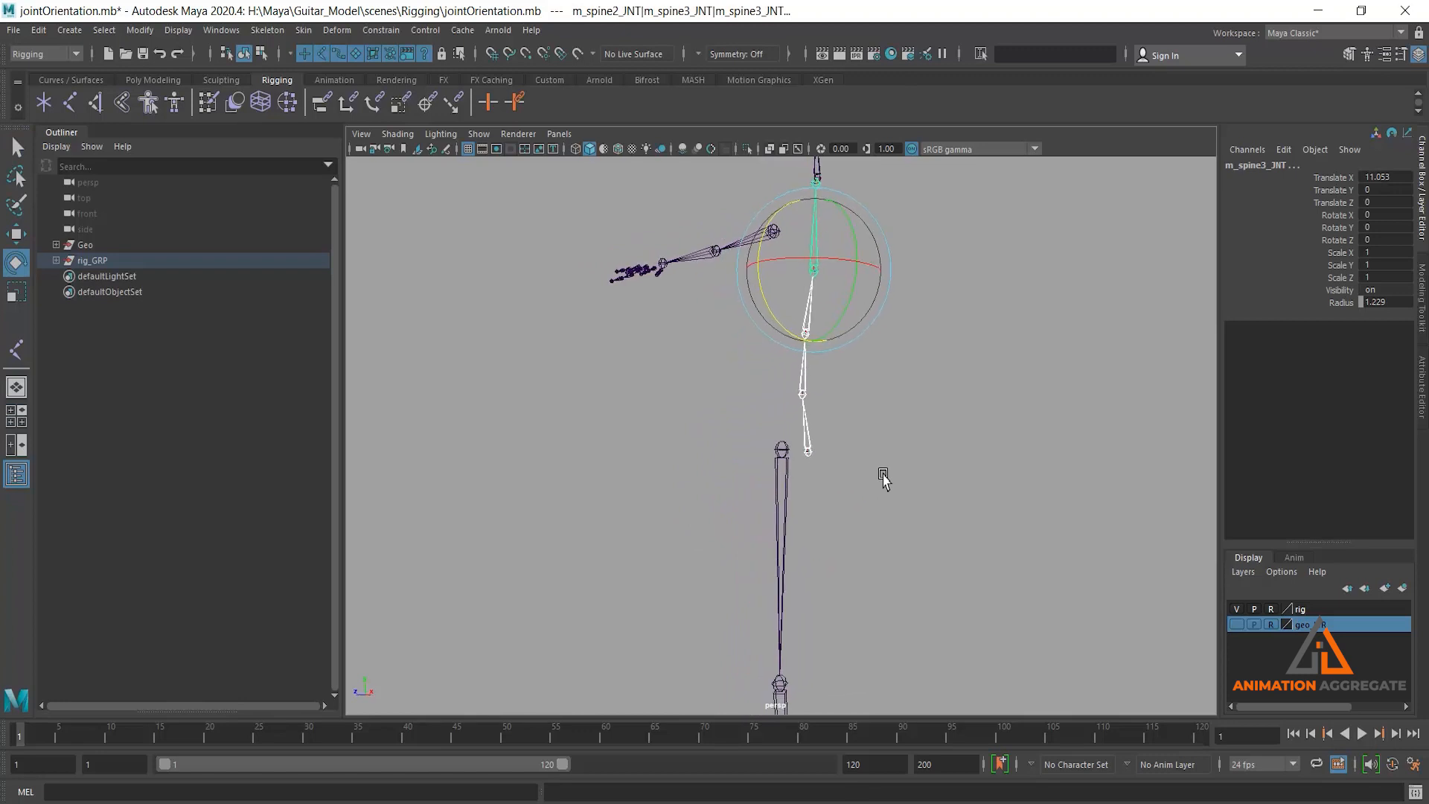
left_click_drag(761, 237, 751, 318)
left_click_drag(888, 458, 906, 477, "alt")
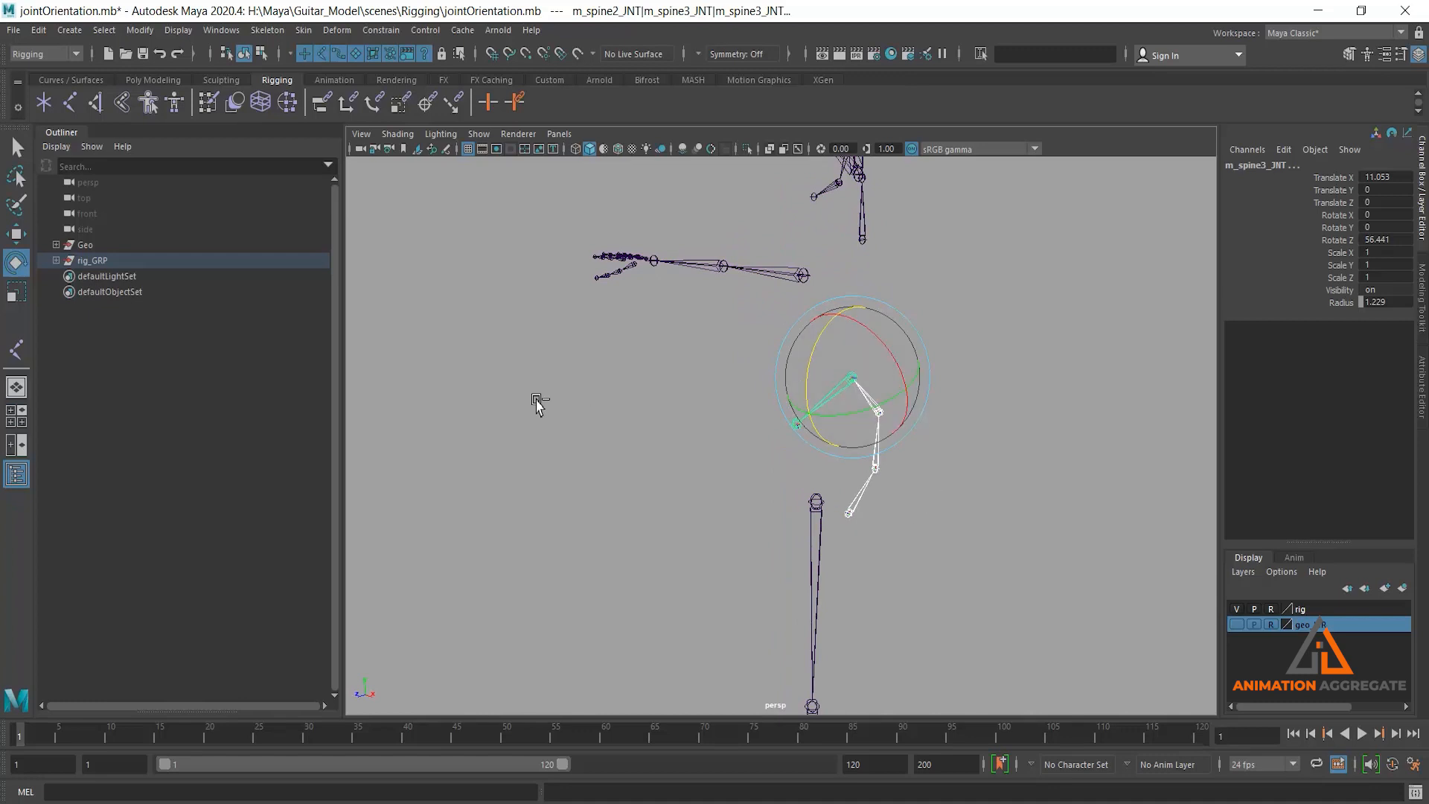
key("ctrl+z")
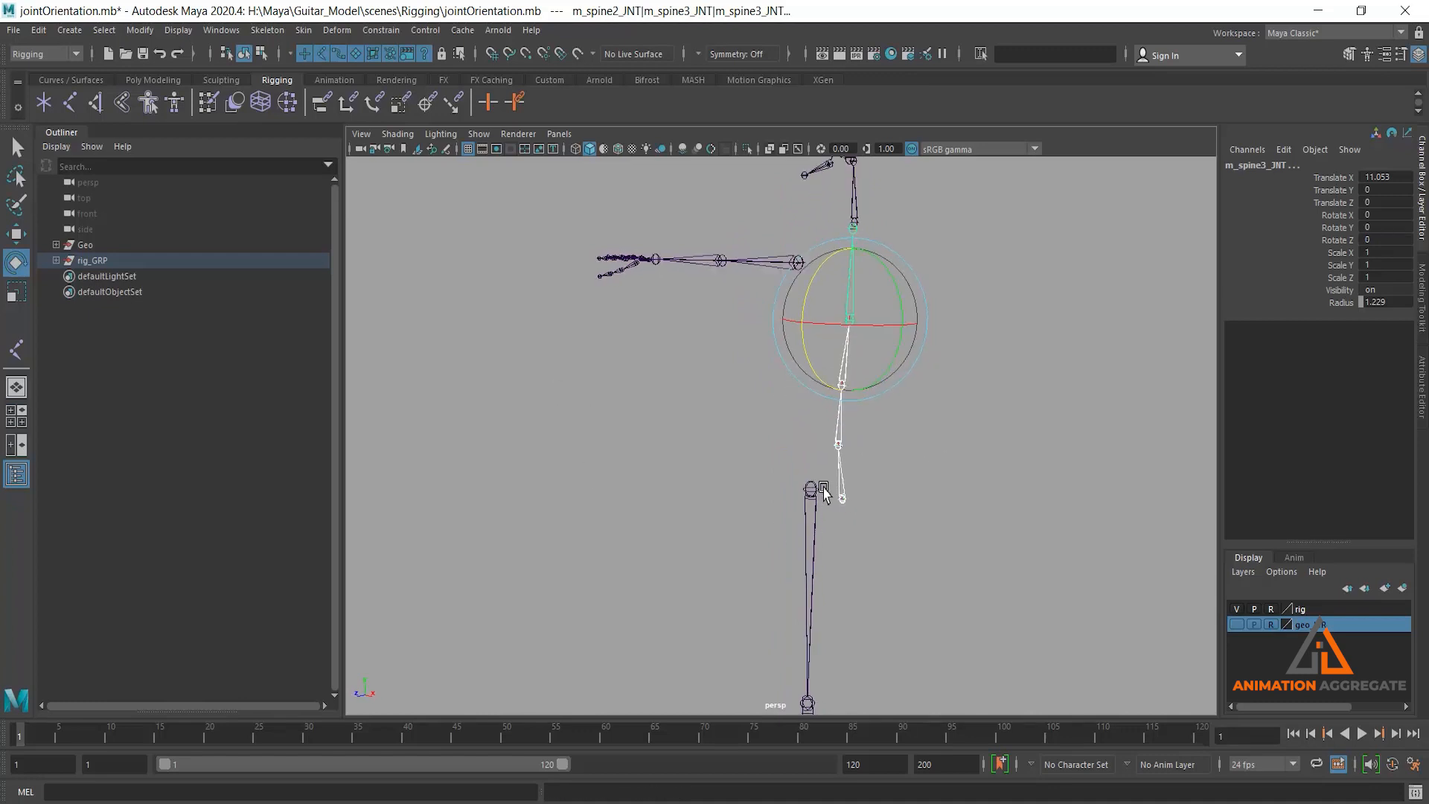
middle_click_drag(905, 408, 888, 399, "alt")
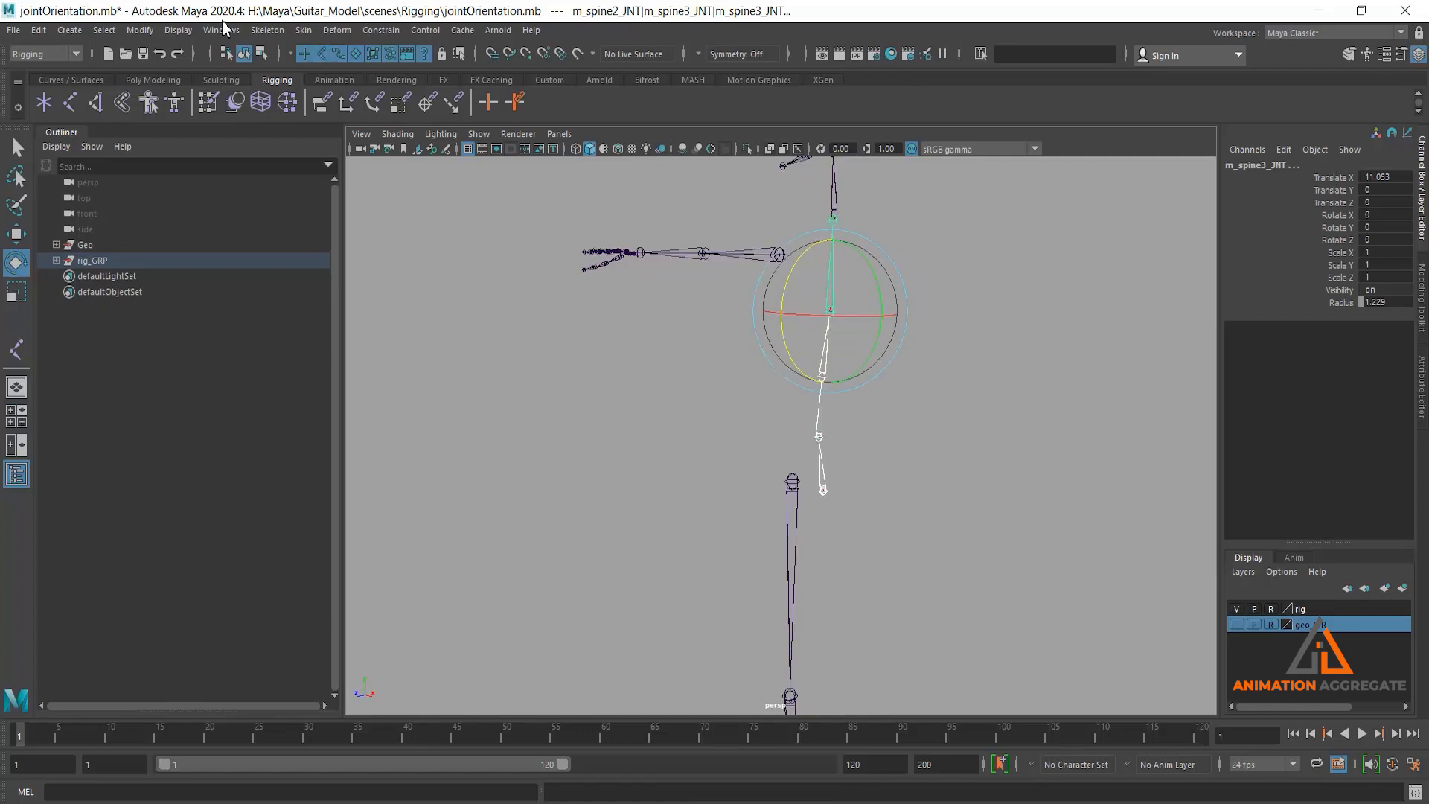
Open the Orient Joint options and toggle the selected spine joints' local axes, leaving them displayed
left_click(272, 31)
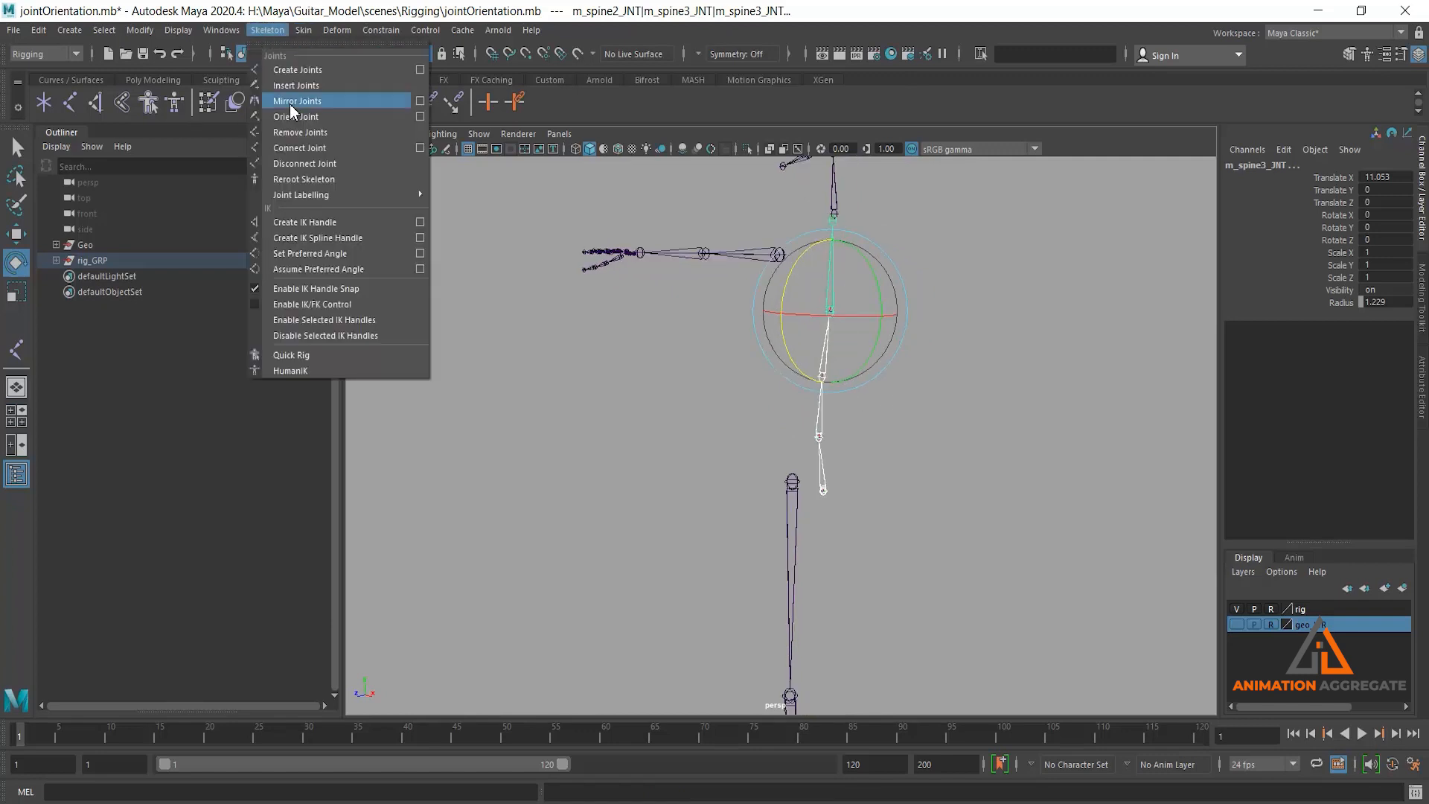
left_click(420, 118)
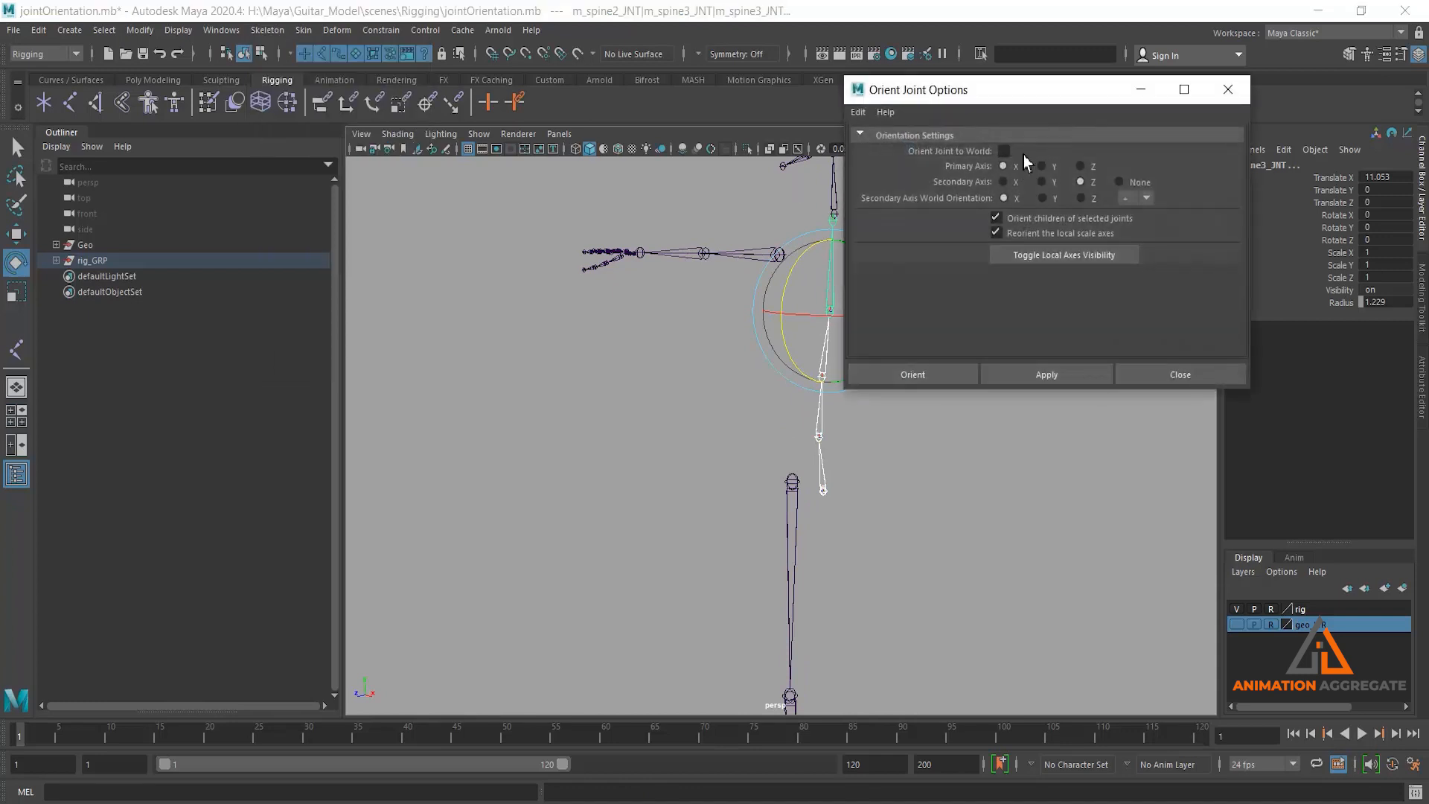
middle_click_drag(676, 457, 600, 446, "alt")
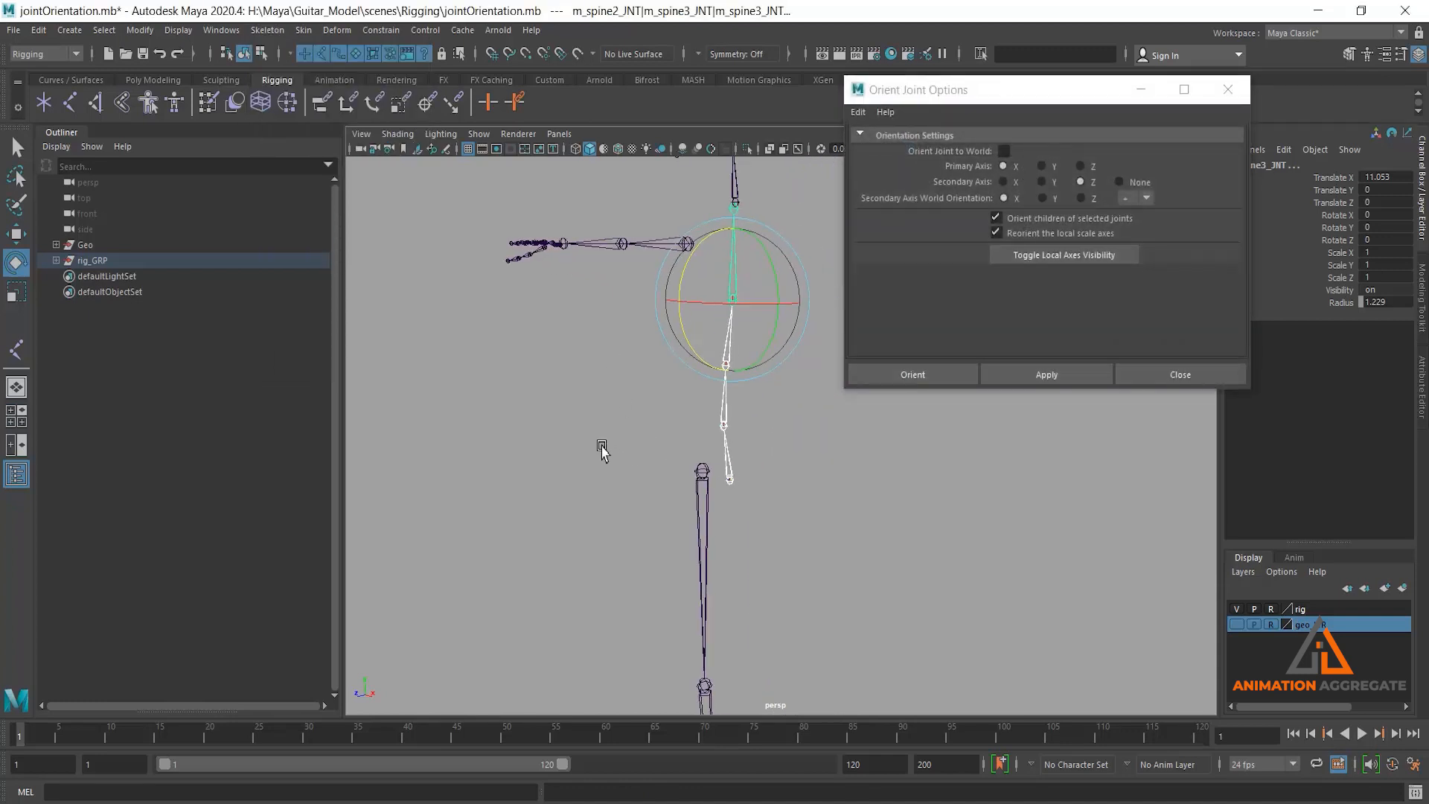
left_click(1067, 262)
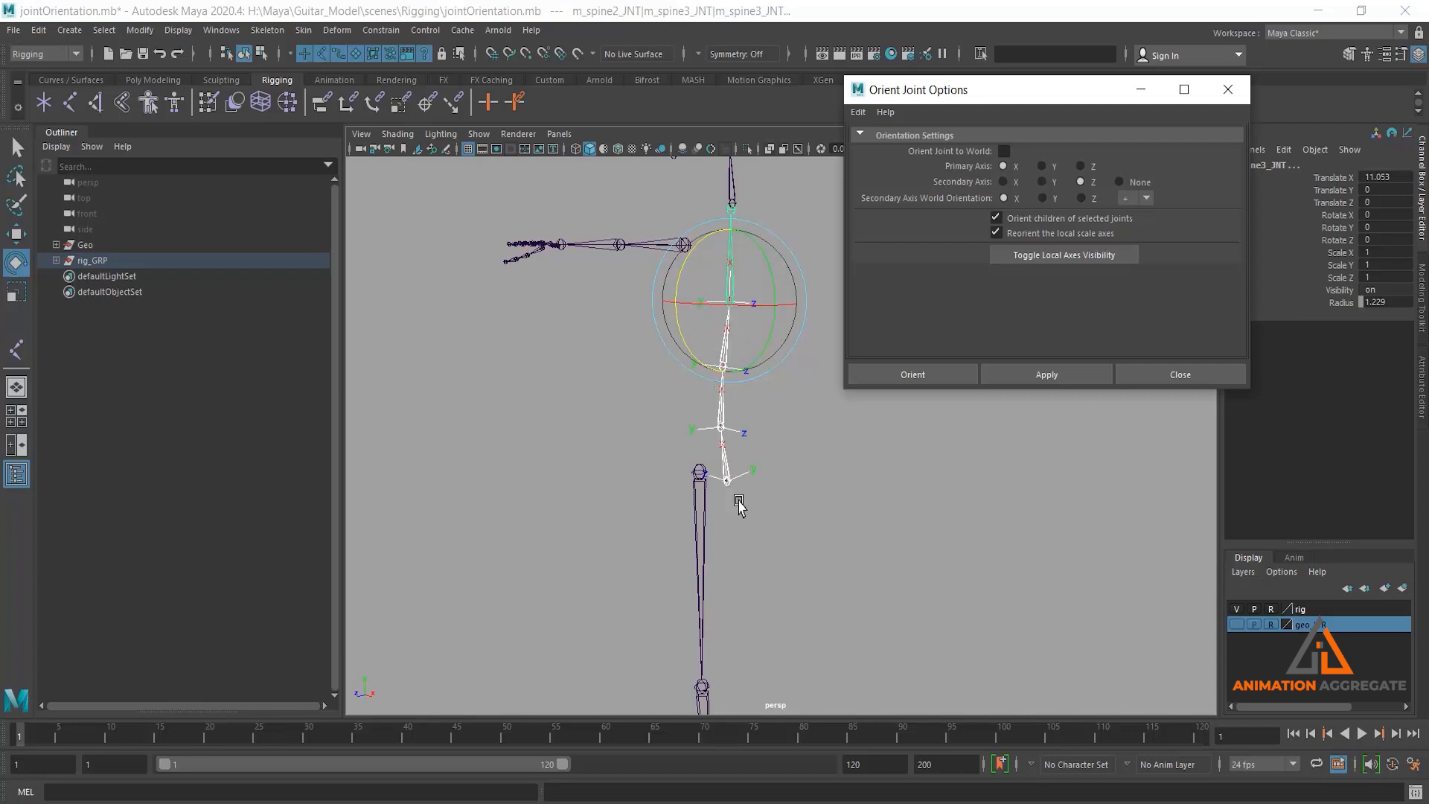
left_click(1033, 258)
left_click(1034, 257)
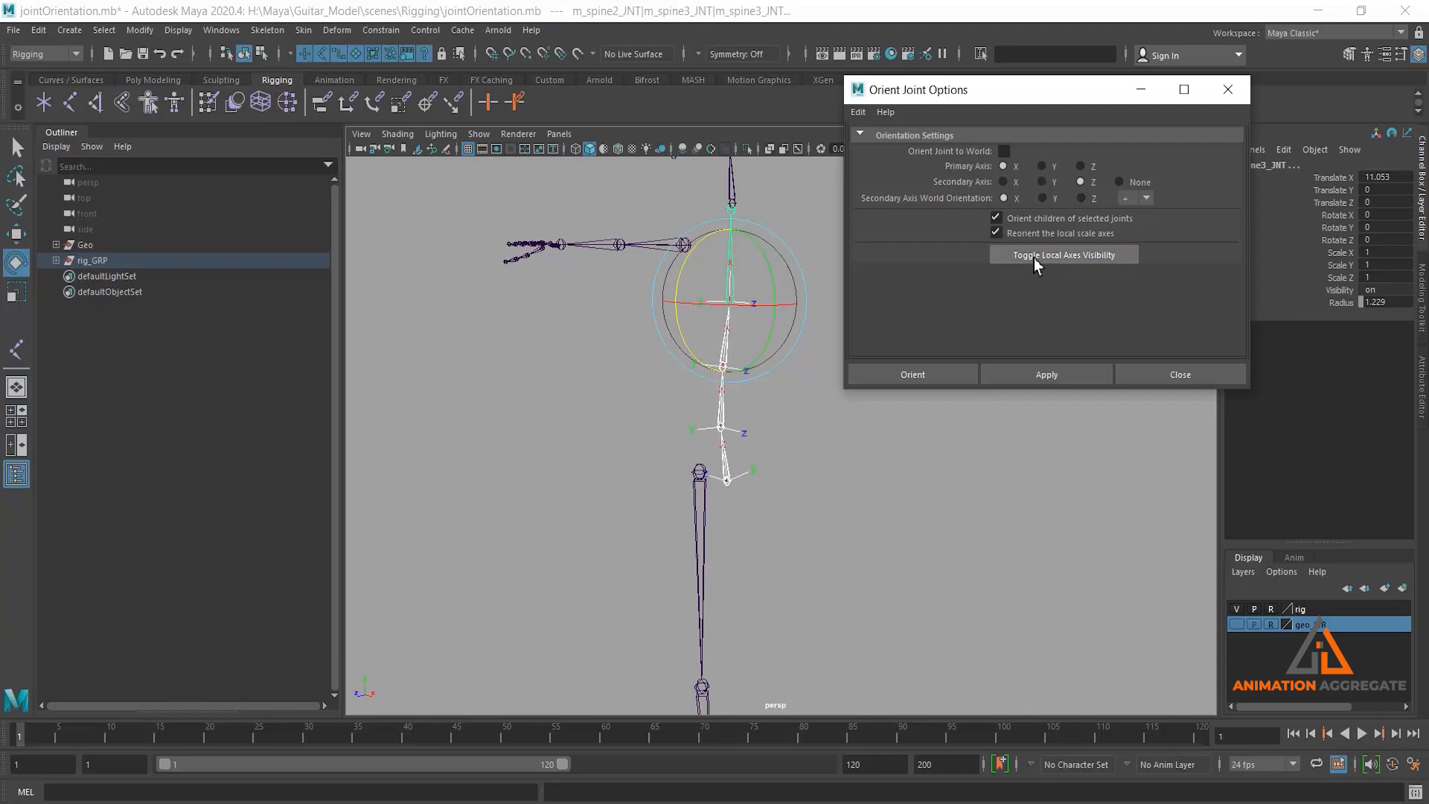
left_click(1033, 258)
left_click(1034, 258)
left_click(1034, 258)
left_click(1034, 257)
Open the selected joint's attributes beside the Orient Joint options and compare Display Local Axis while toggling local axes visibility off and on
left_click_drag(1054, 101, 1026, 91)
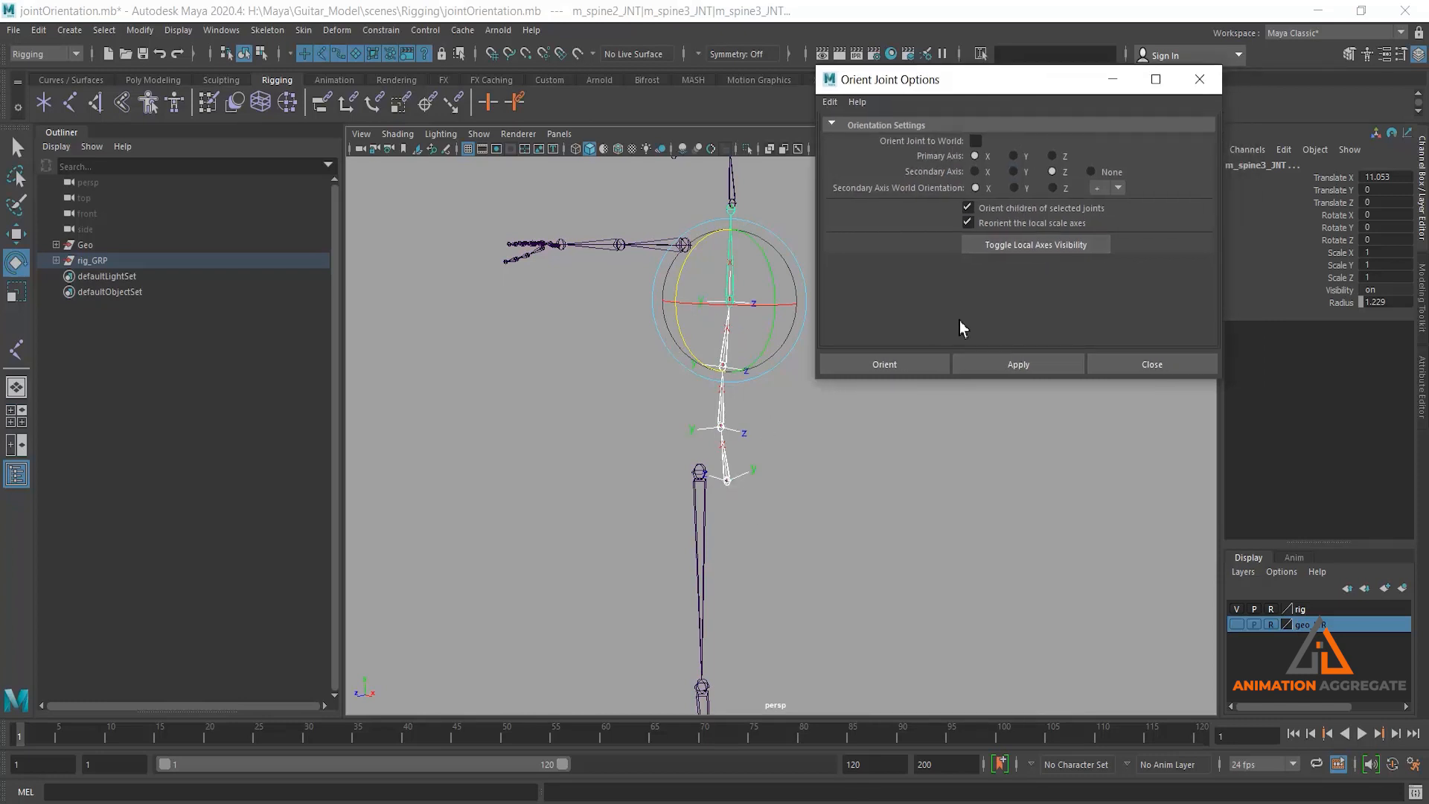
key("ctrl+a")
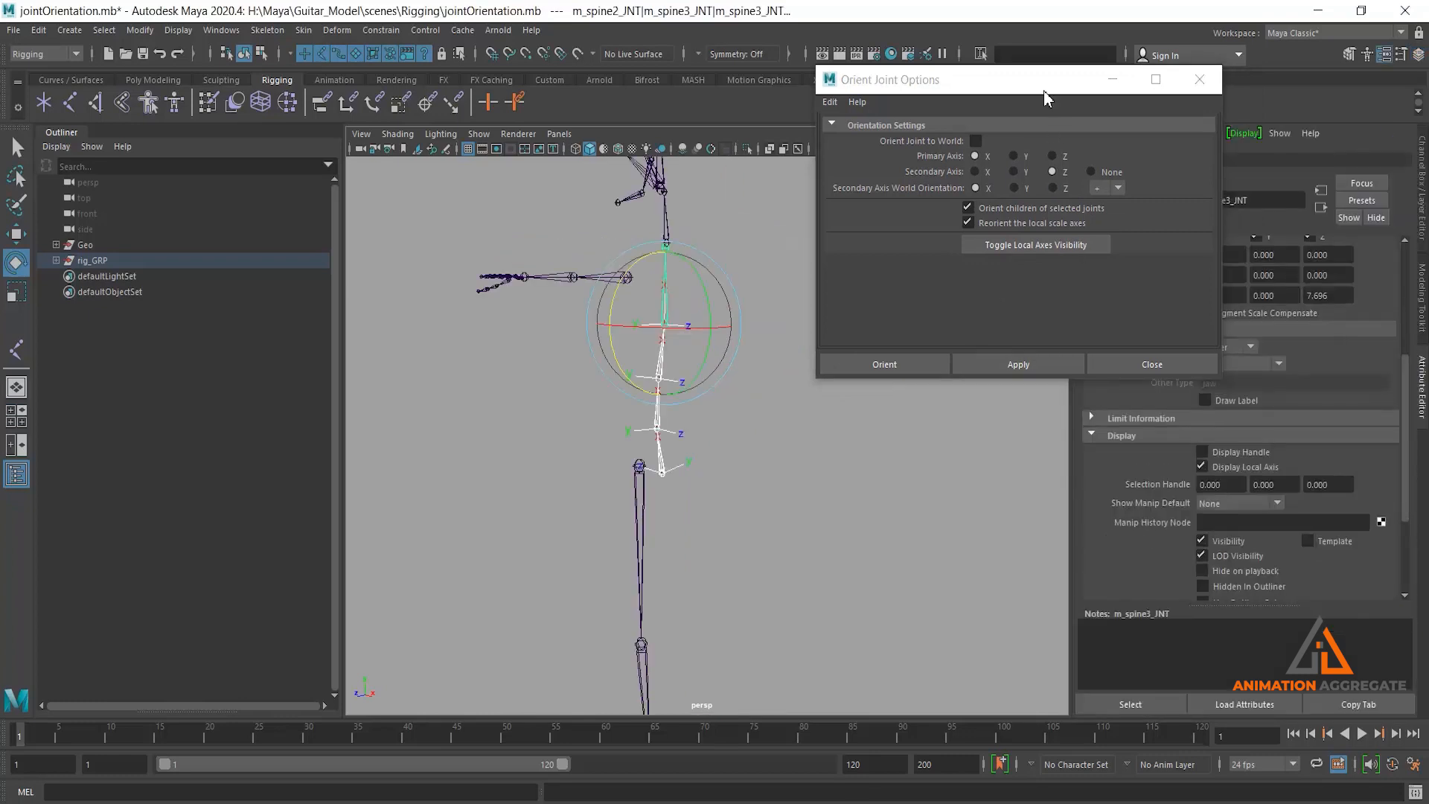
left_click_drag(1042, 90, 327, 117)
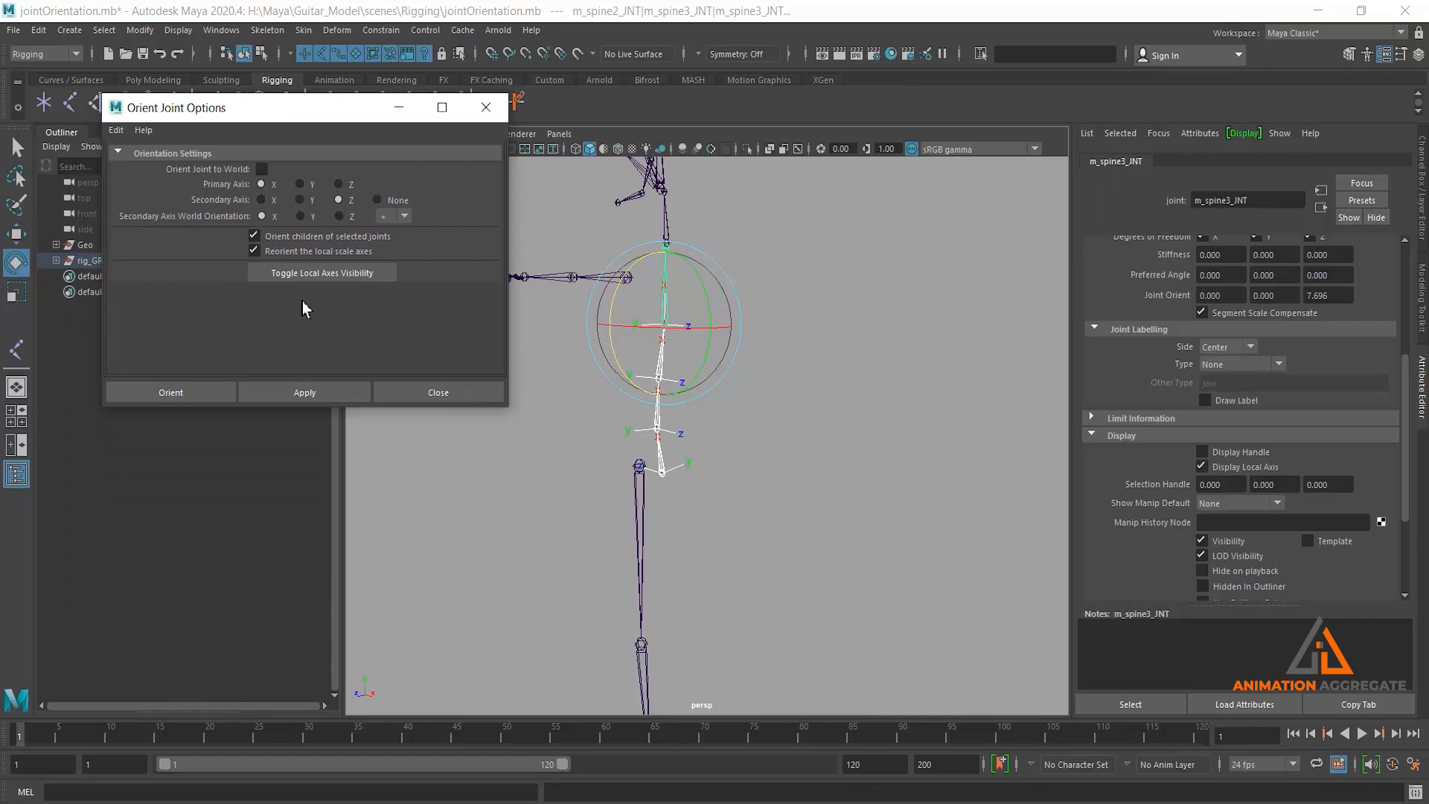
left_click(310, 275)
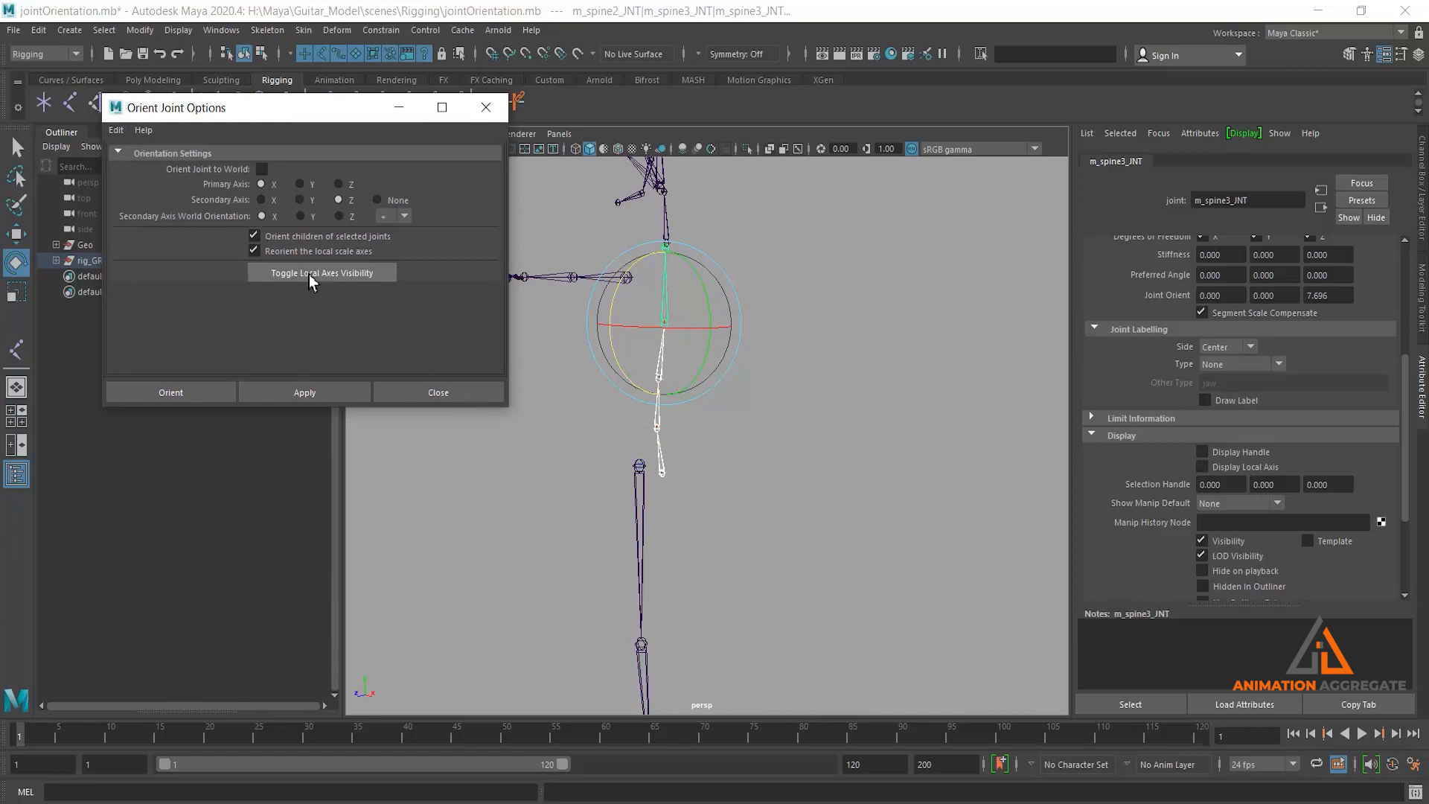
left_click(310, 274)
left_click(310, 274)
left_click(310, 274)
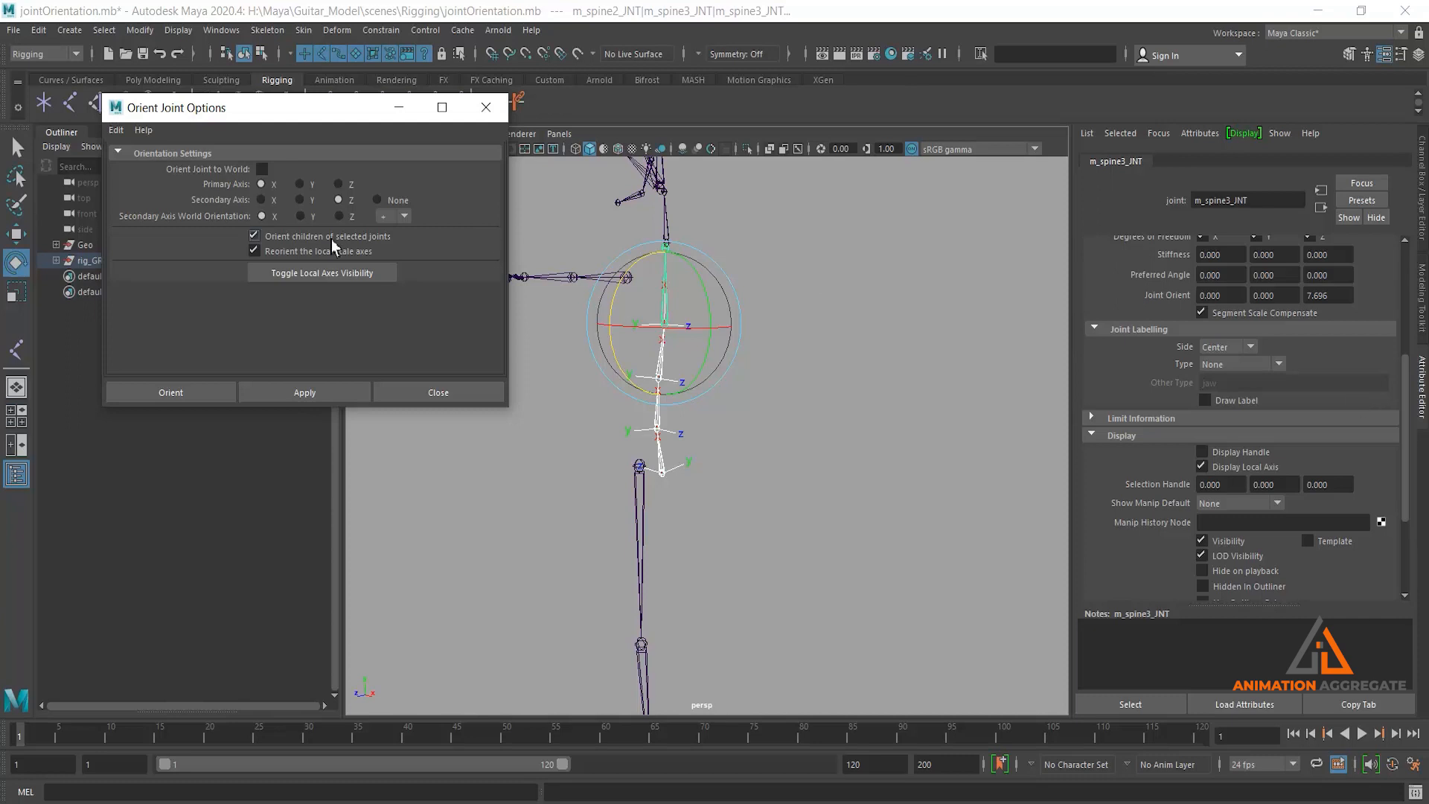
left_click(296, 279)
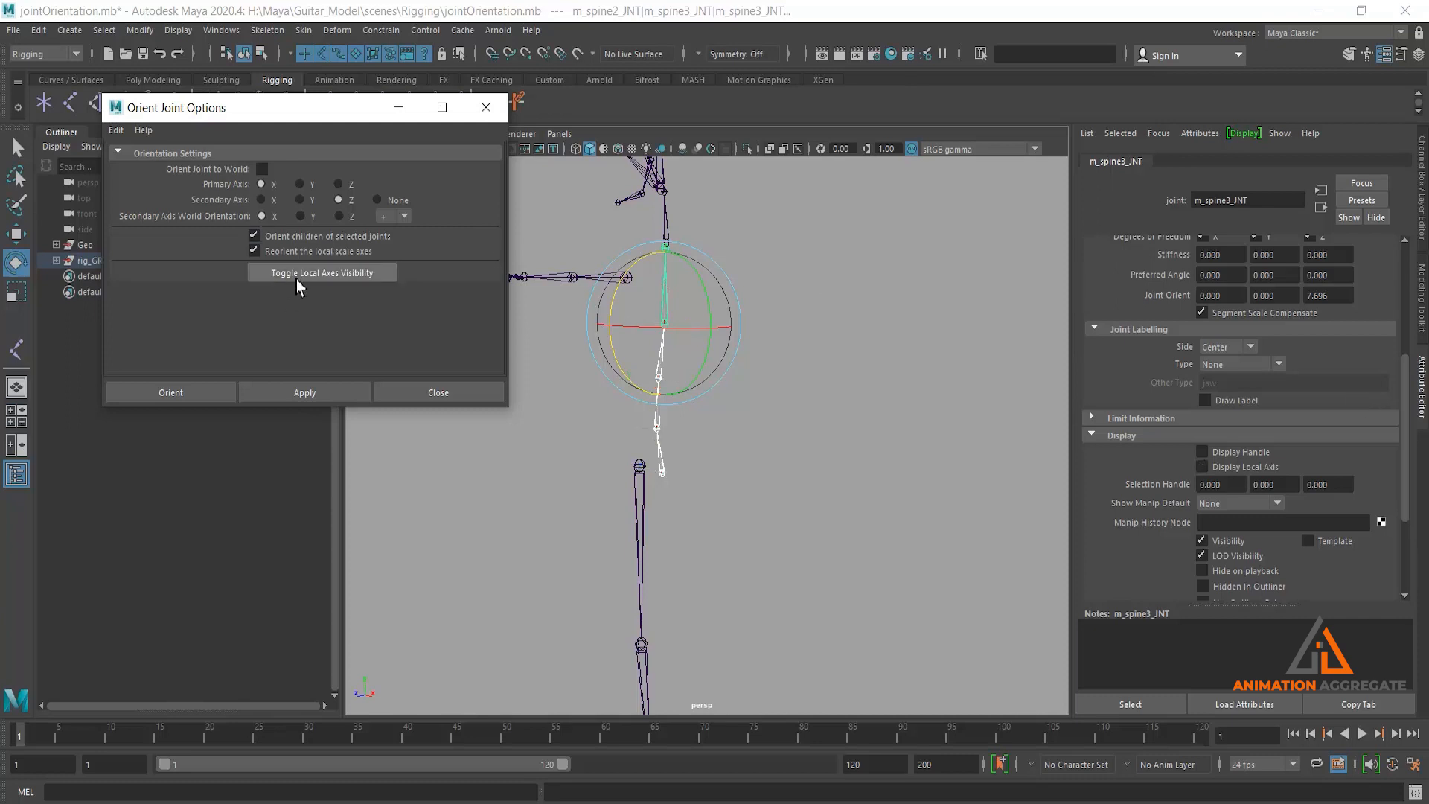
left_click(296, 279)
left_click(296, 279)
left_click(296, 279)
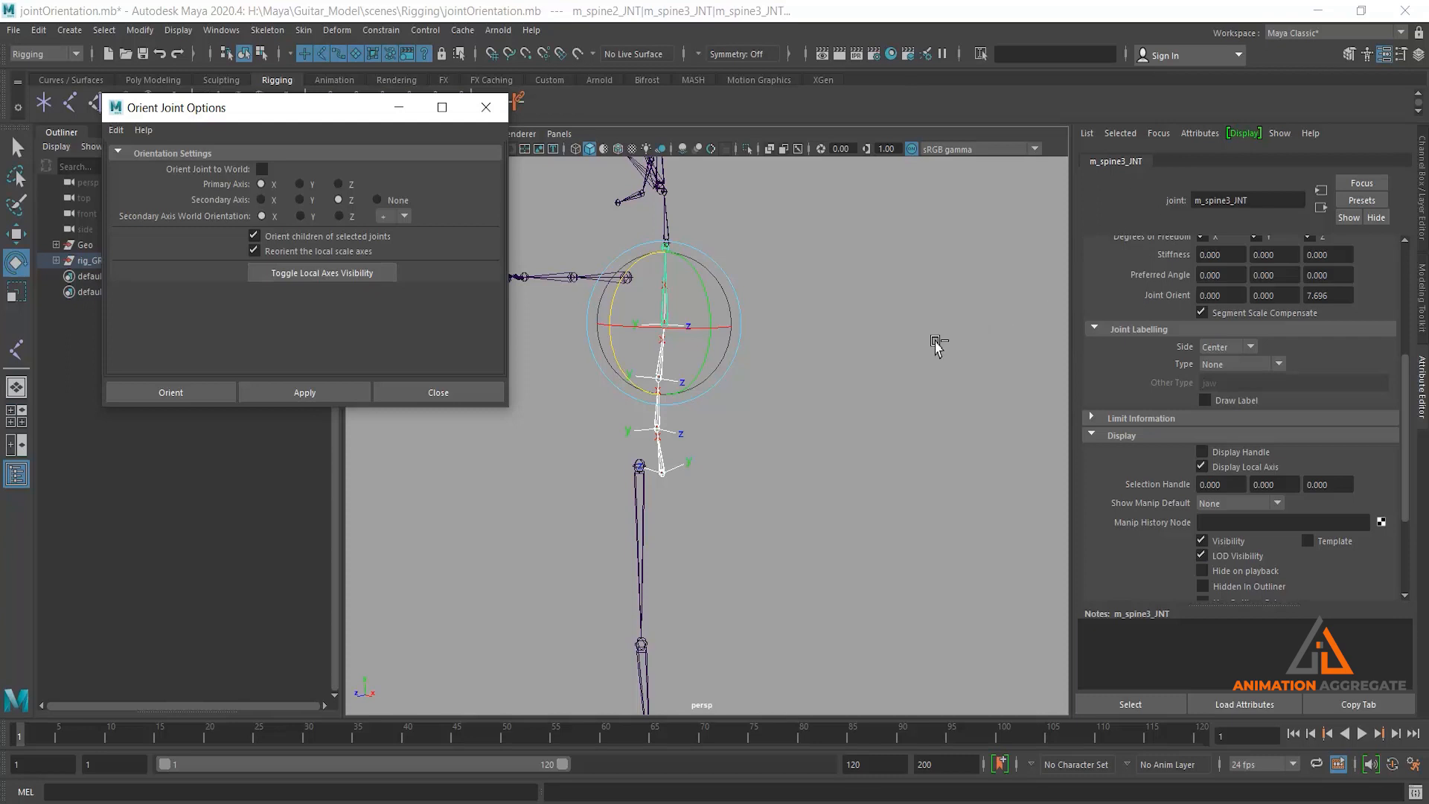
key("ctrl+a")
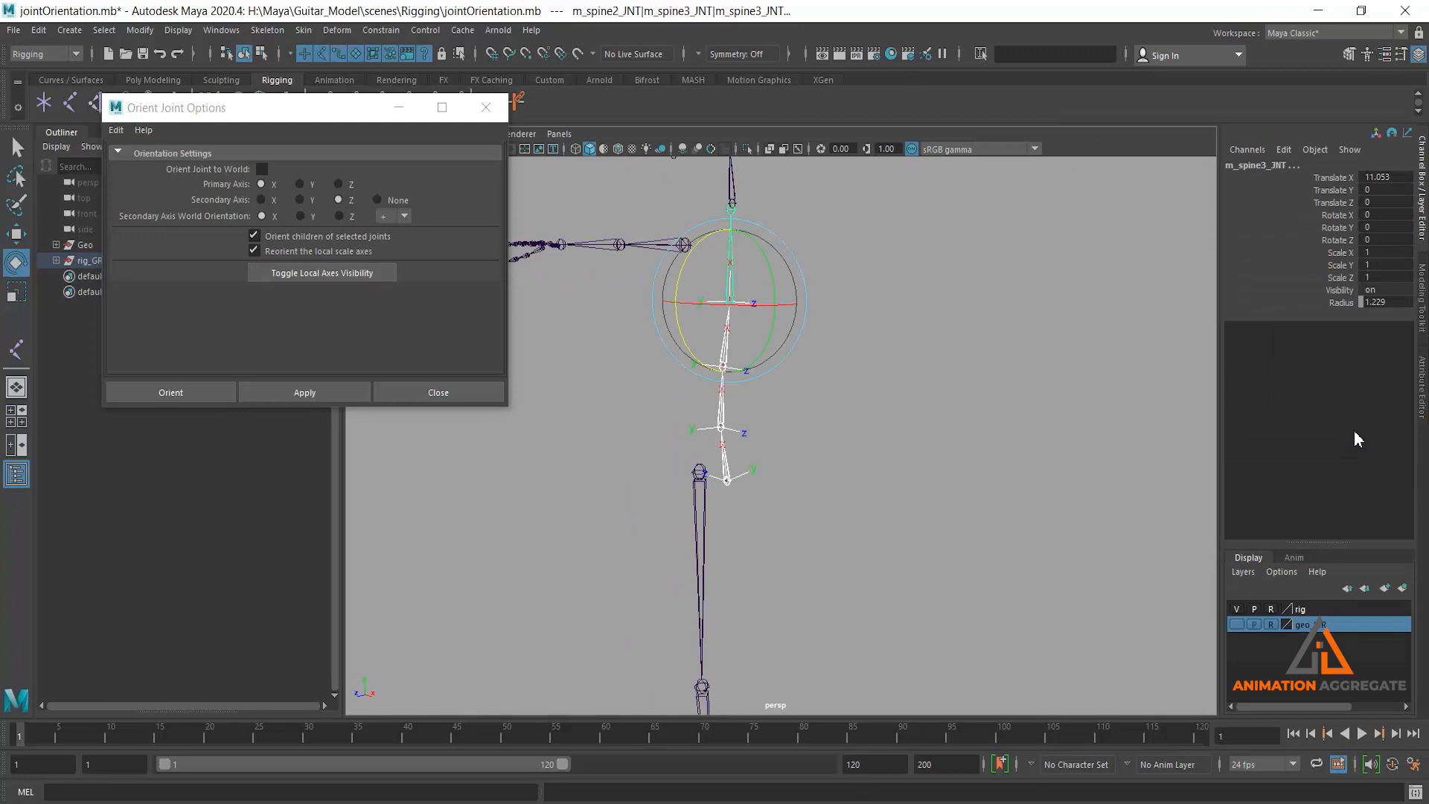
key("ctrl+a")
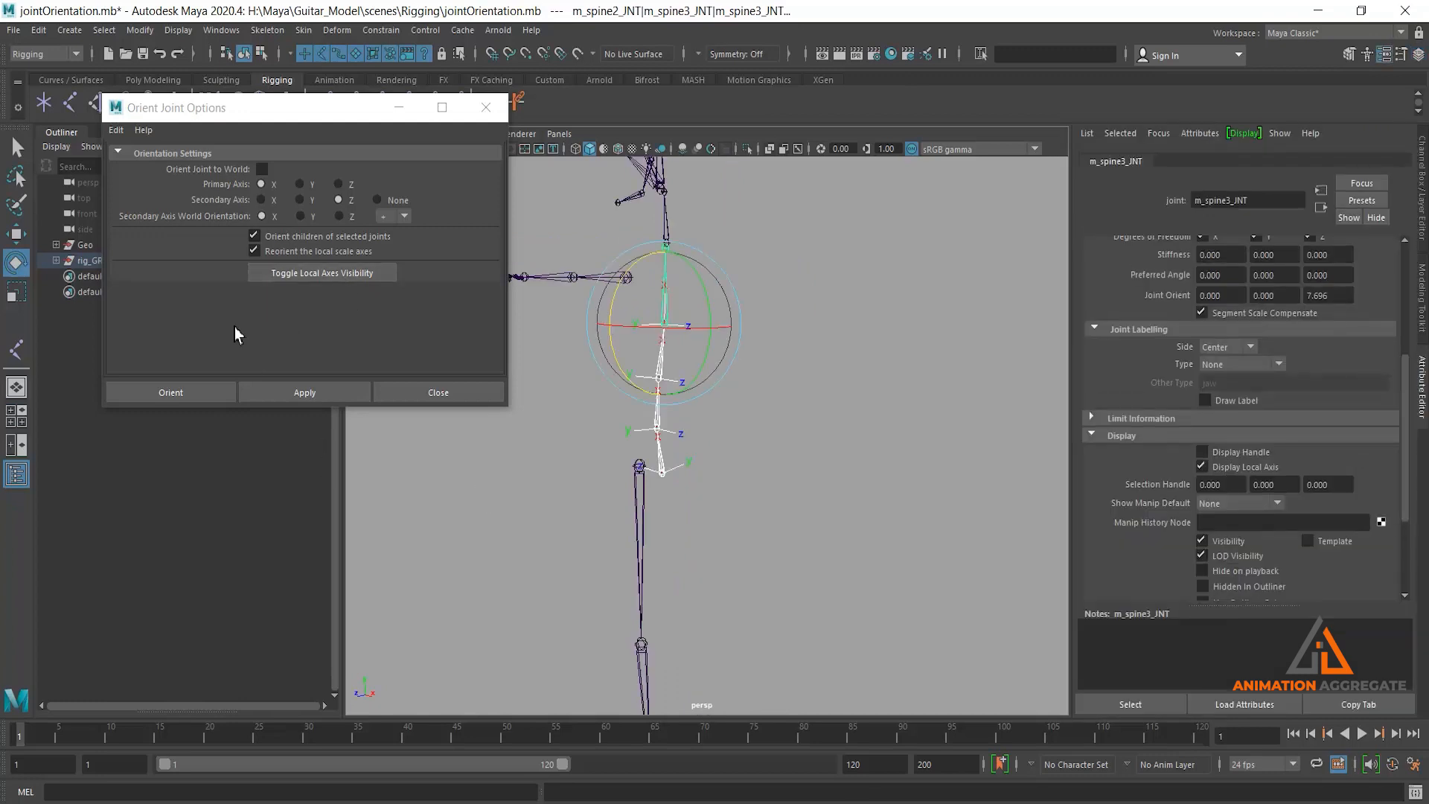
Select only the root spine joint for rotation and show its transform channels instead of its detailed attributes
left_click(720, 527)
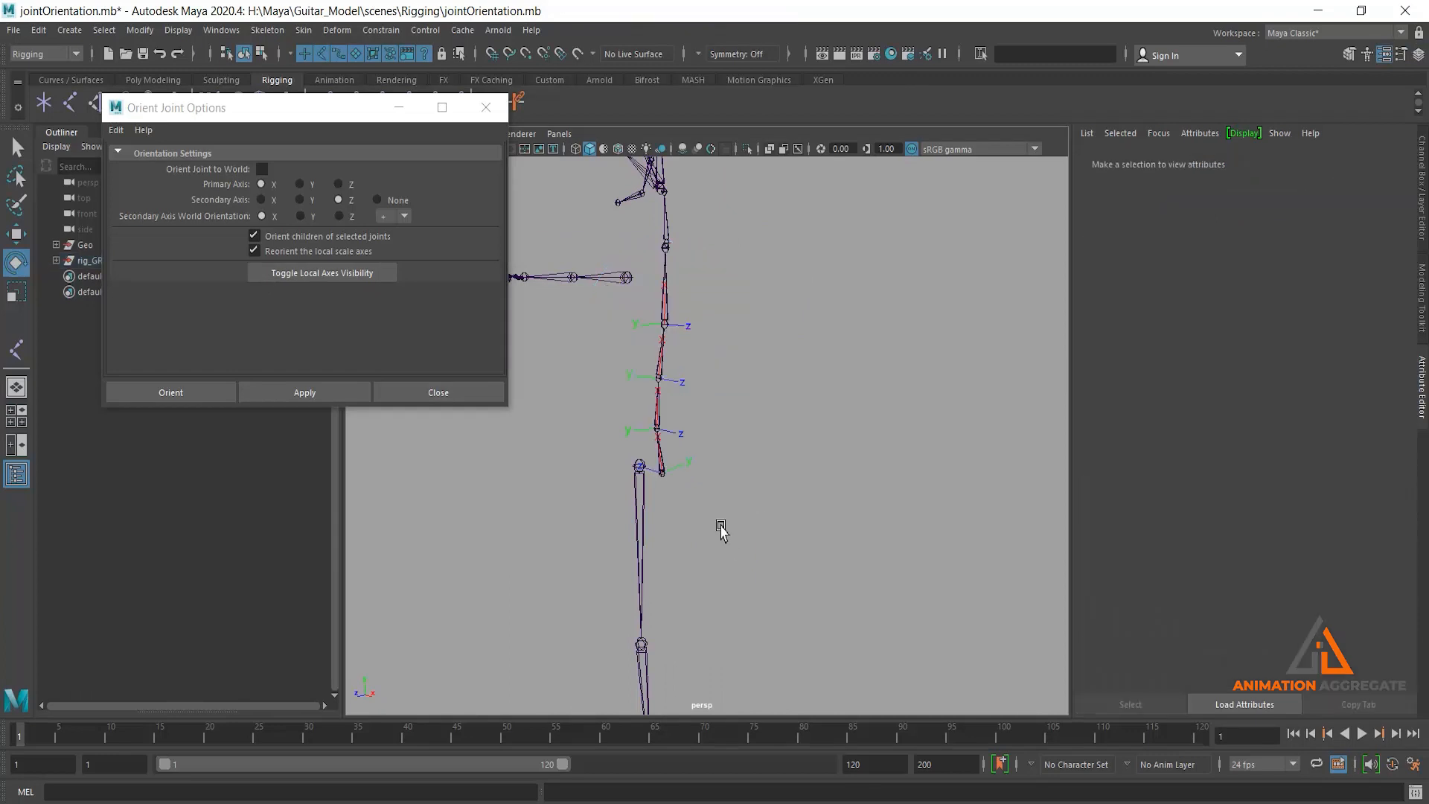
middle_click_drag(720, 526, 737, 490, "alt")
right_click_drag(711, 504, 731, 550, "alt")
left_click_drag(731, 551, 753, 555, "alt")
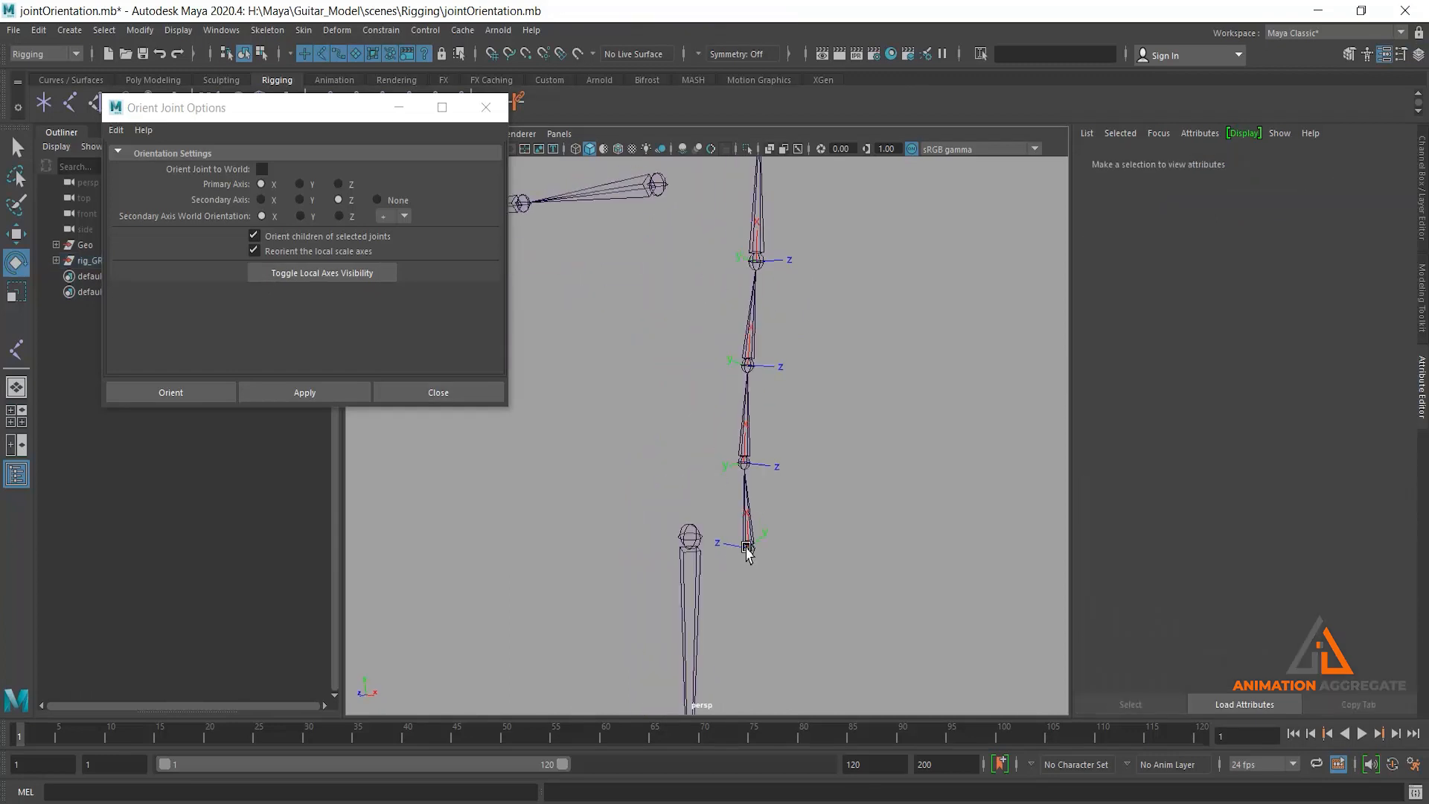
left_click(747, 550)
key("q")
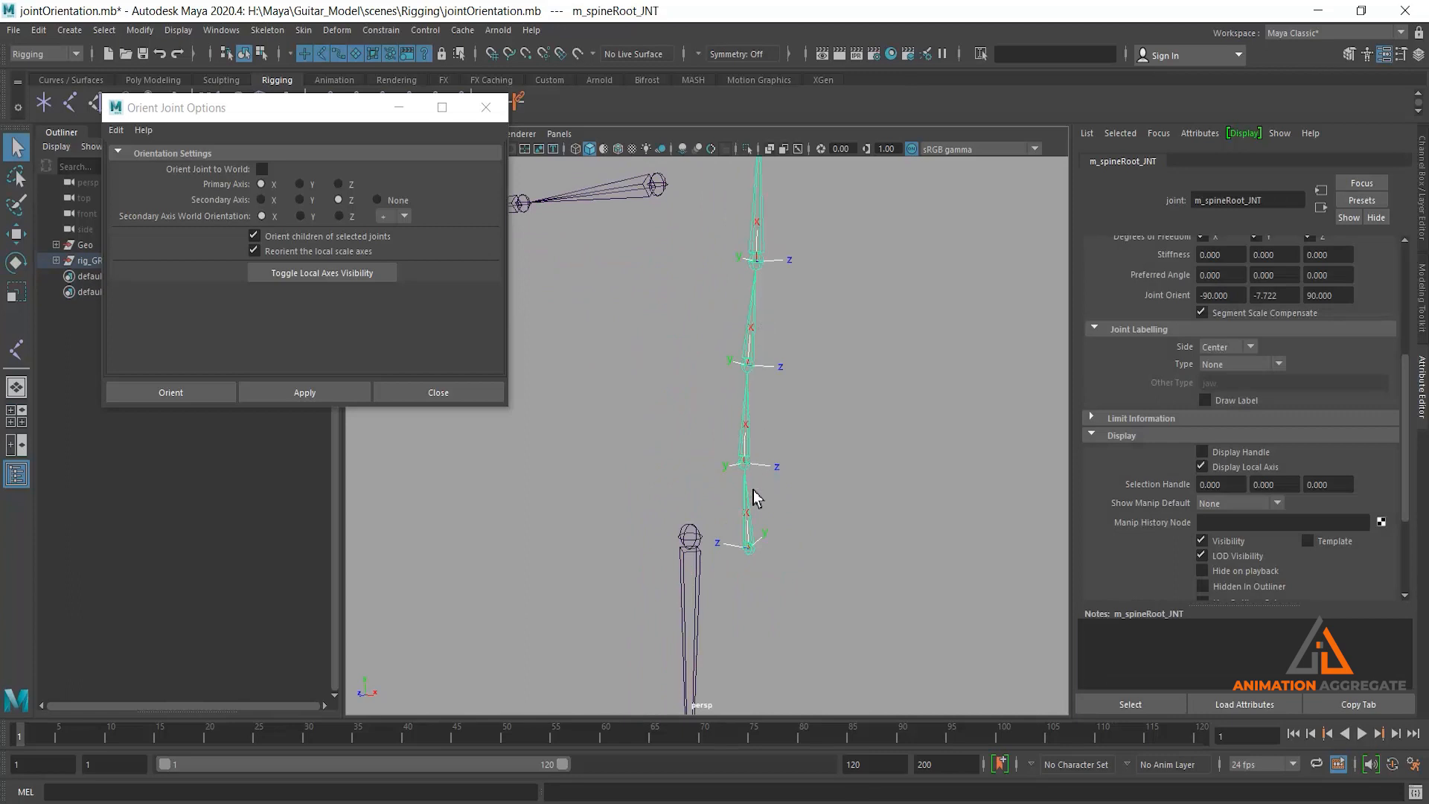
key("e")
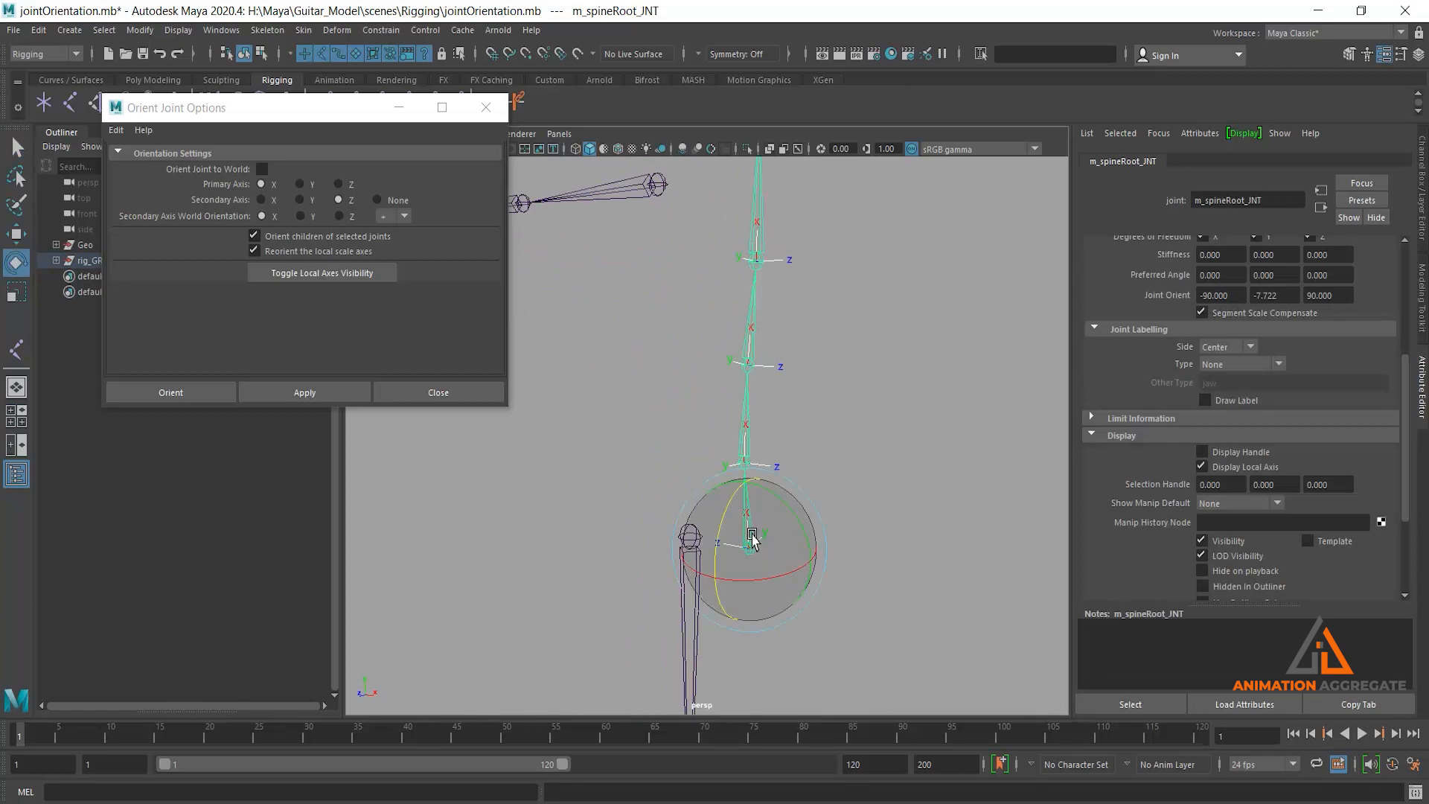
key("ctrl+a")
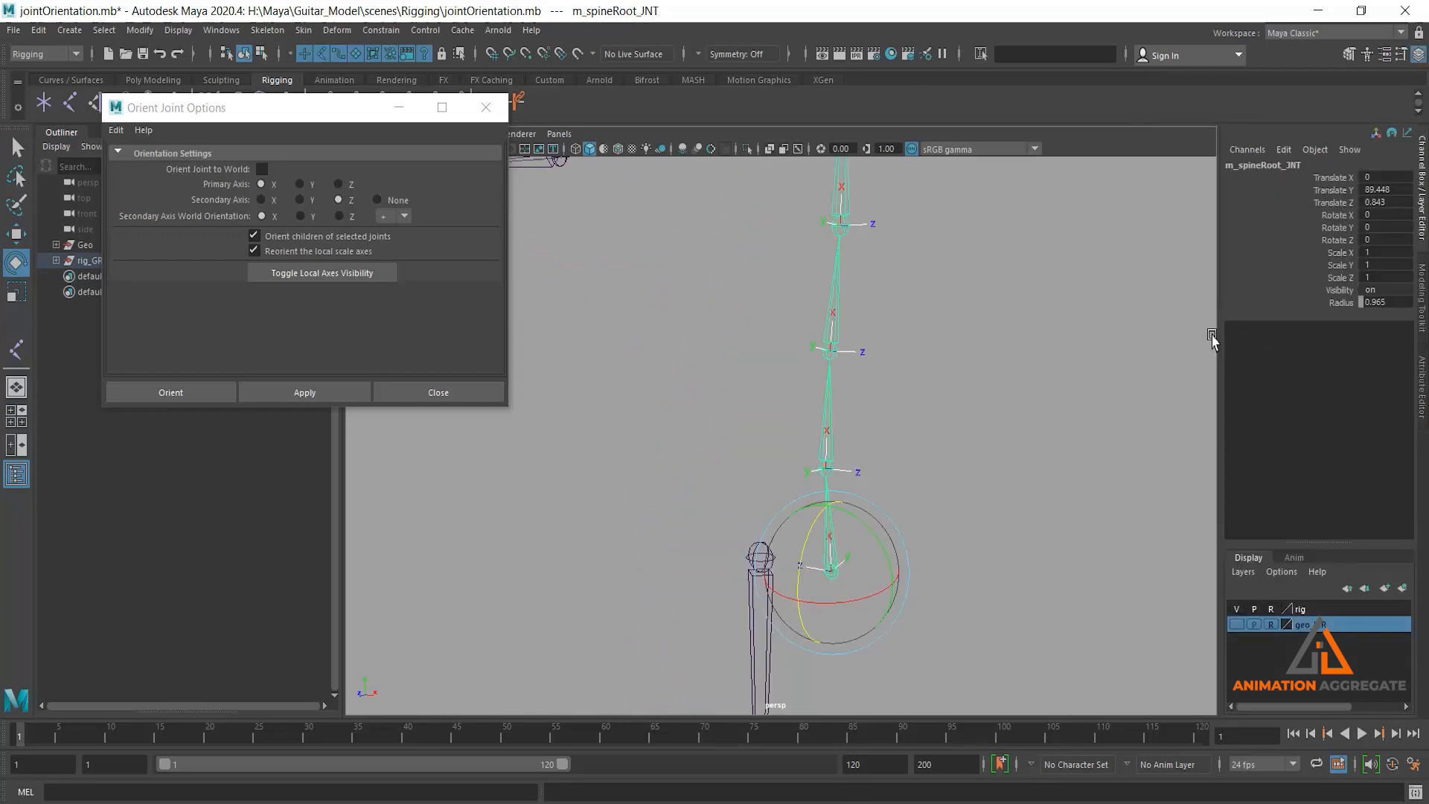
Try rotating the root spine joint about -18 degrees in X and about -47 degrees in Y, undoing each rotation
left_click(1336, 216)
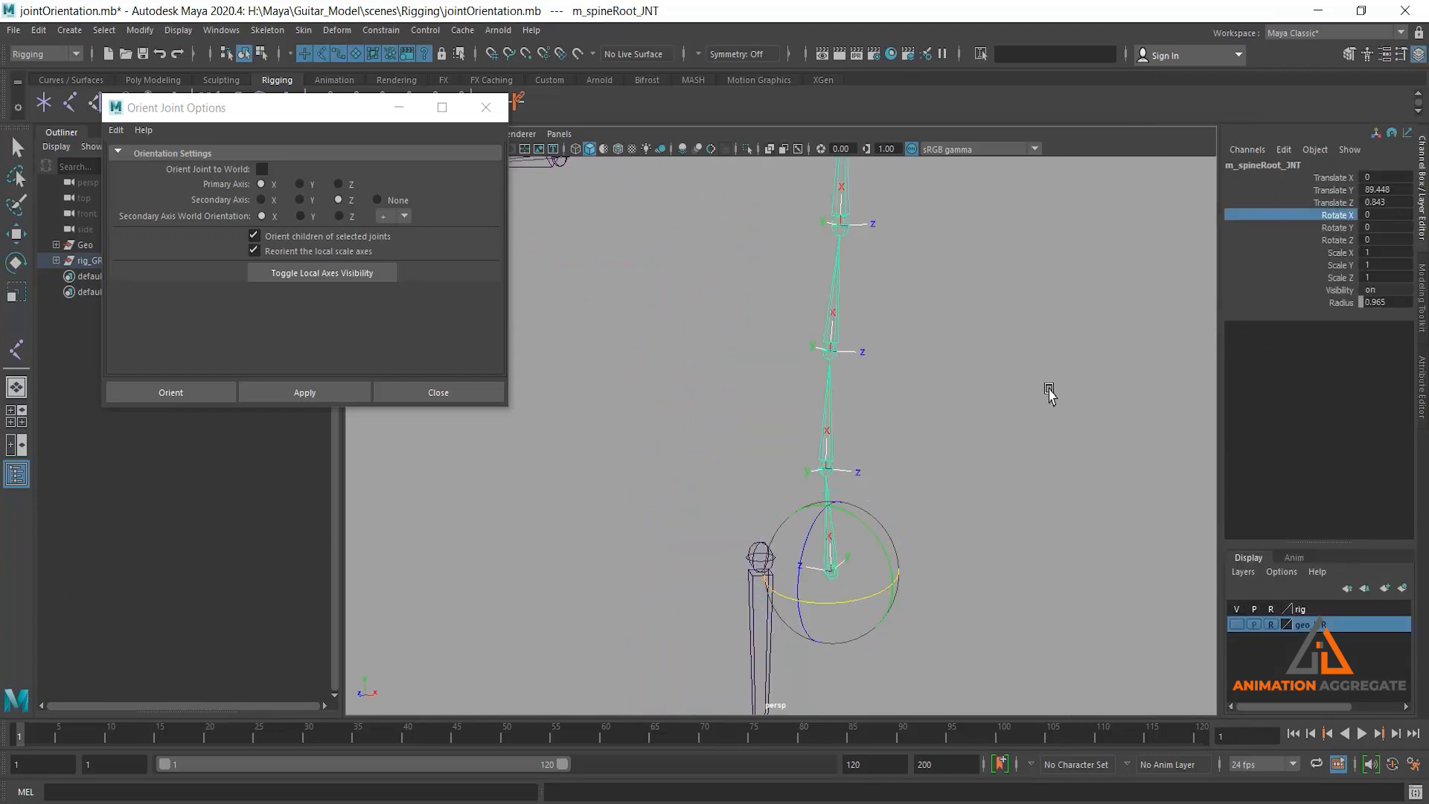
middle_click_drag(951, 357, 963, 308)
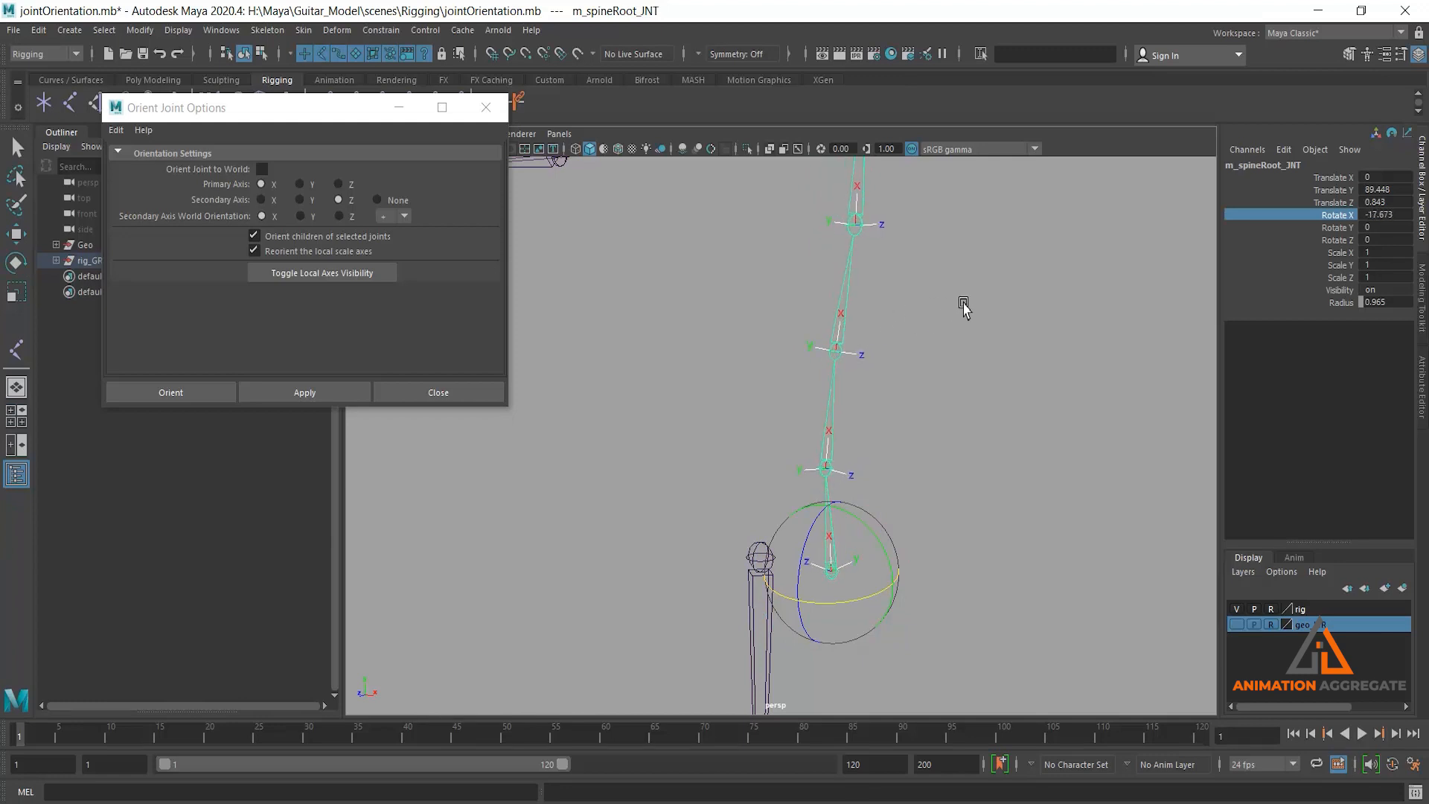
key("ctrl+z")
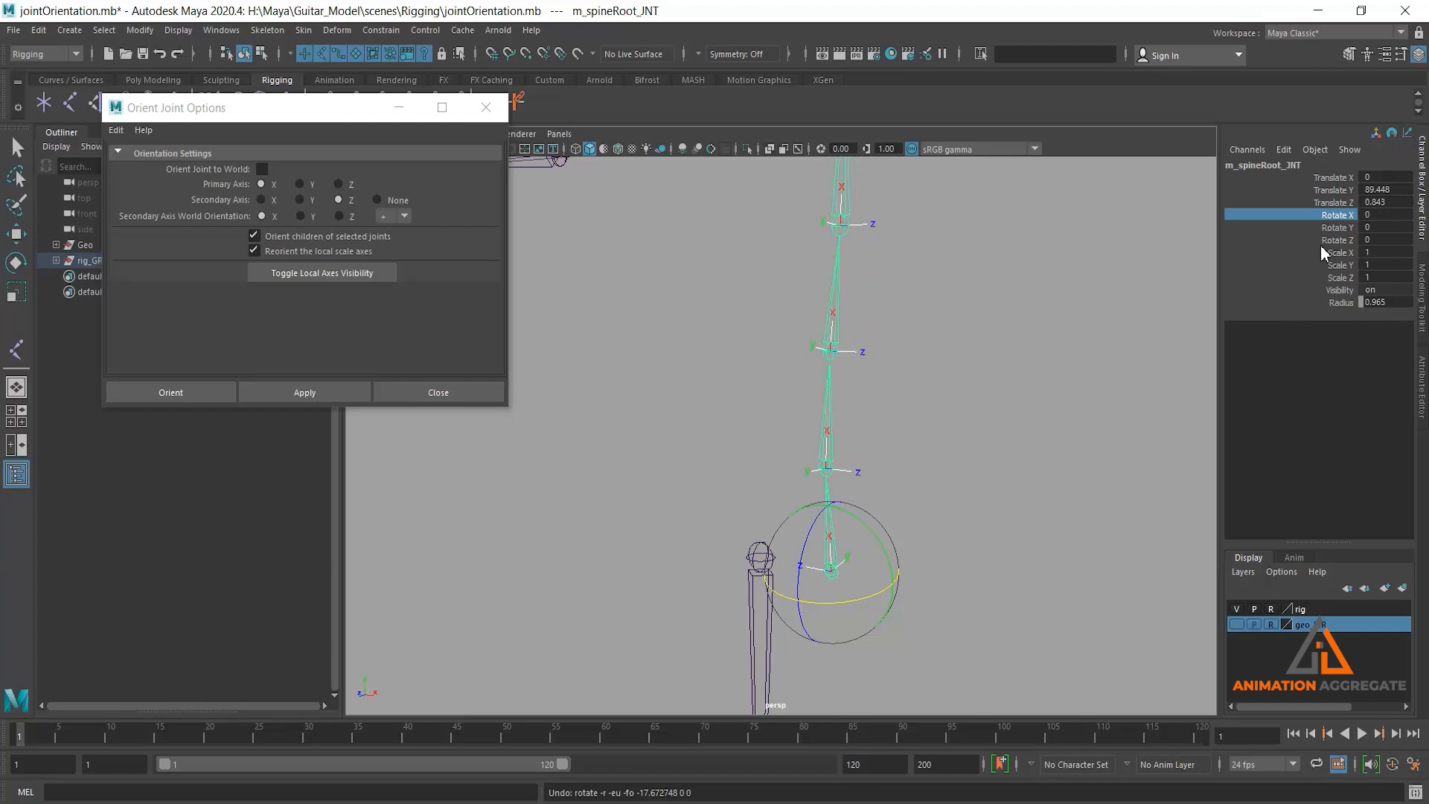
left_click(1338, 227)
middle_click_drag(819, 372, 700, 328)
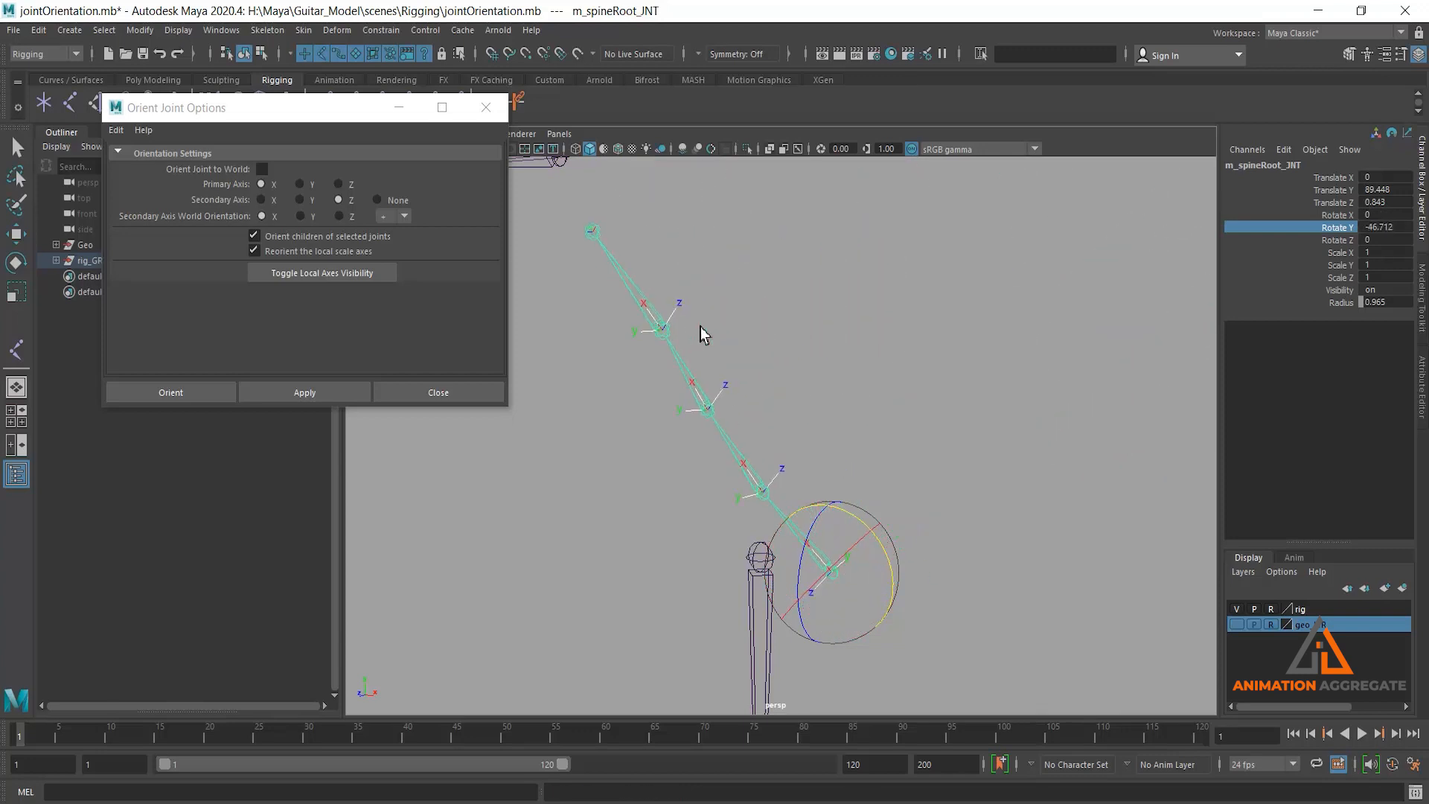
key("ctrl+z")
scroll(1016, 454, "down", 3)
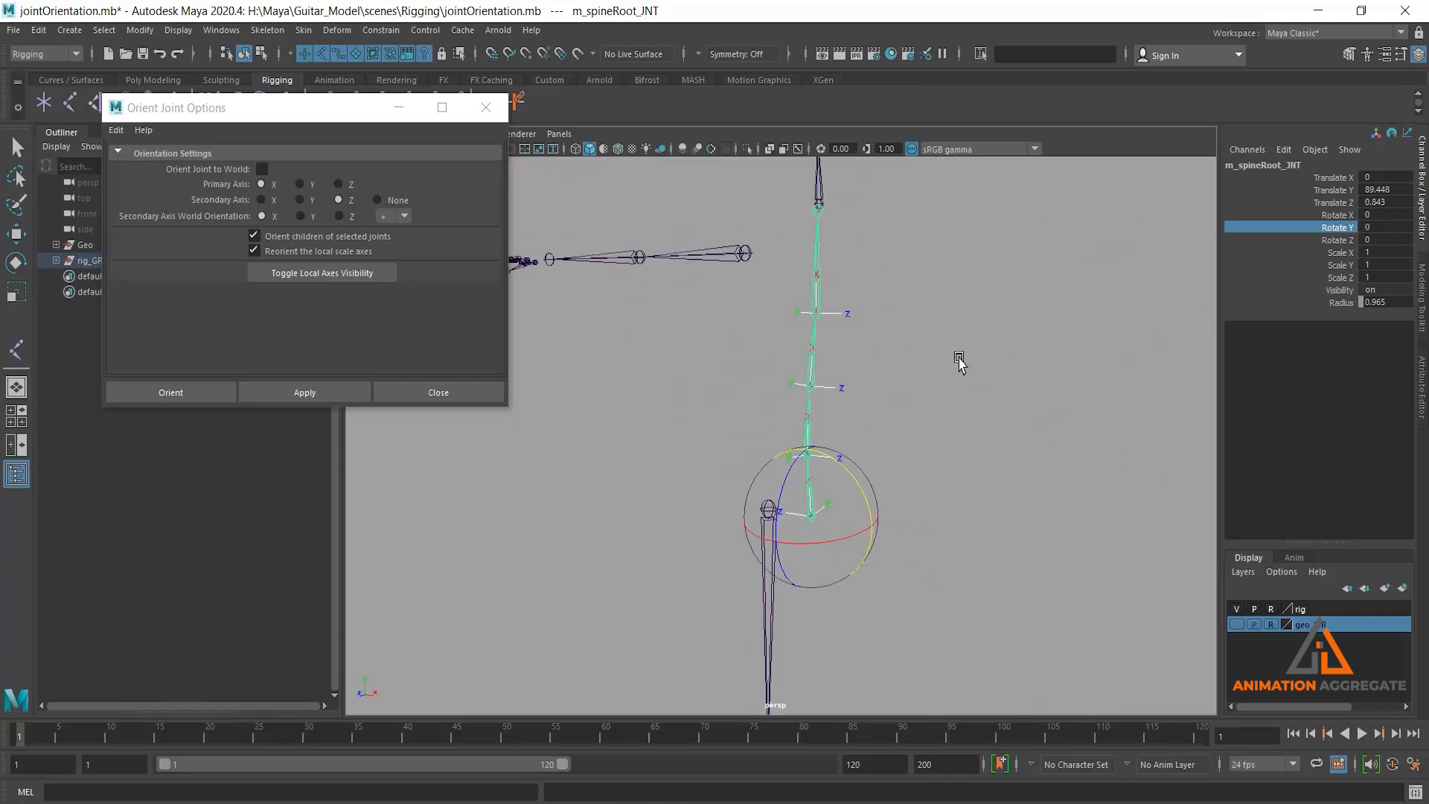
Try rotating the root spine joint by about -52 degrees in Z, and undo the rotation
left_click(1321, 240)
middle_click_drag(1027, 405, 923, 416)
key("ctrl+z")
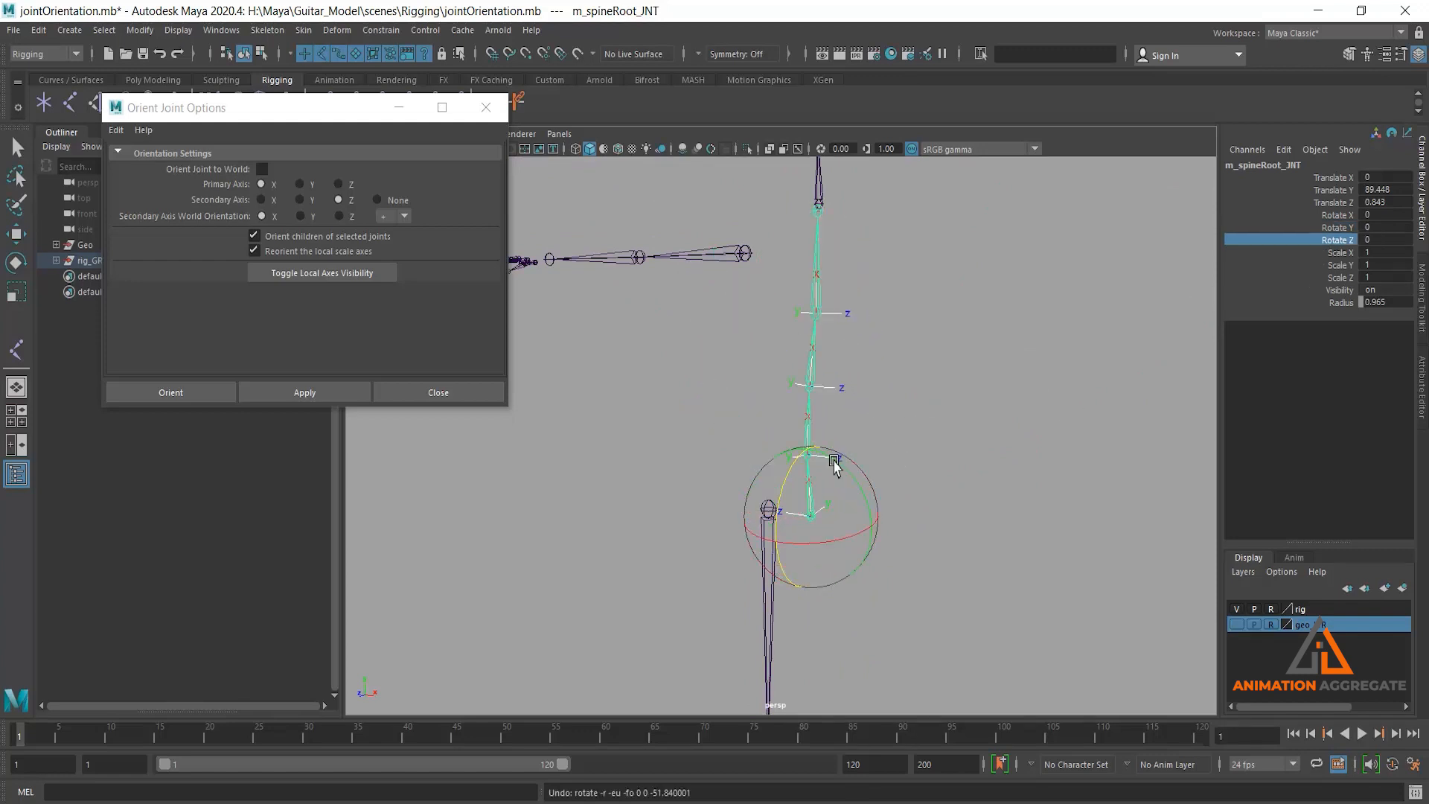
Select the root spine joint and the joint directly above it, try rotating both by about 33 degrees in Z, and undo it
left_click_drag(992, 546, 935, 395, "alt")
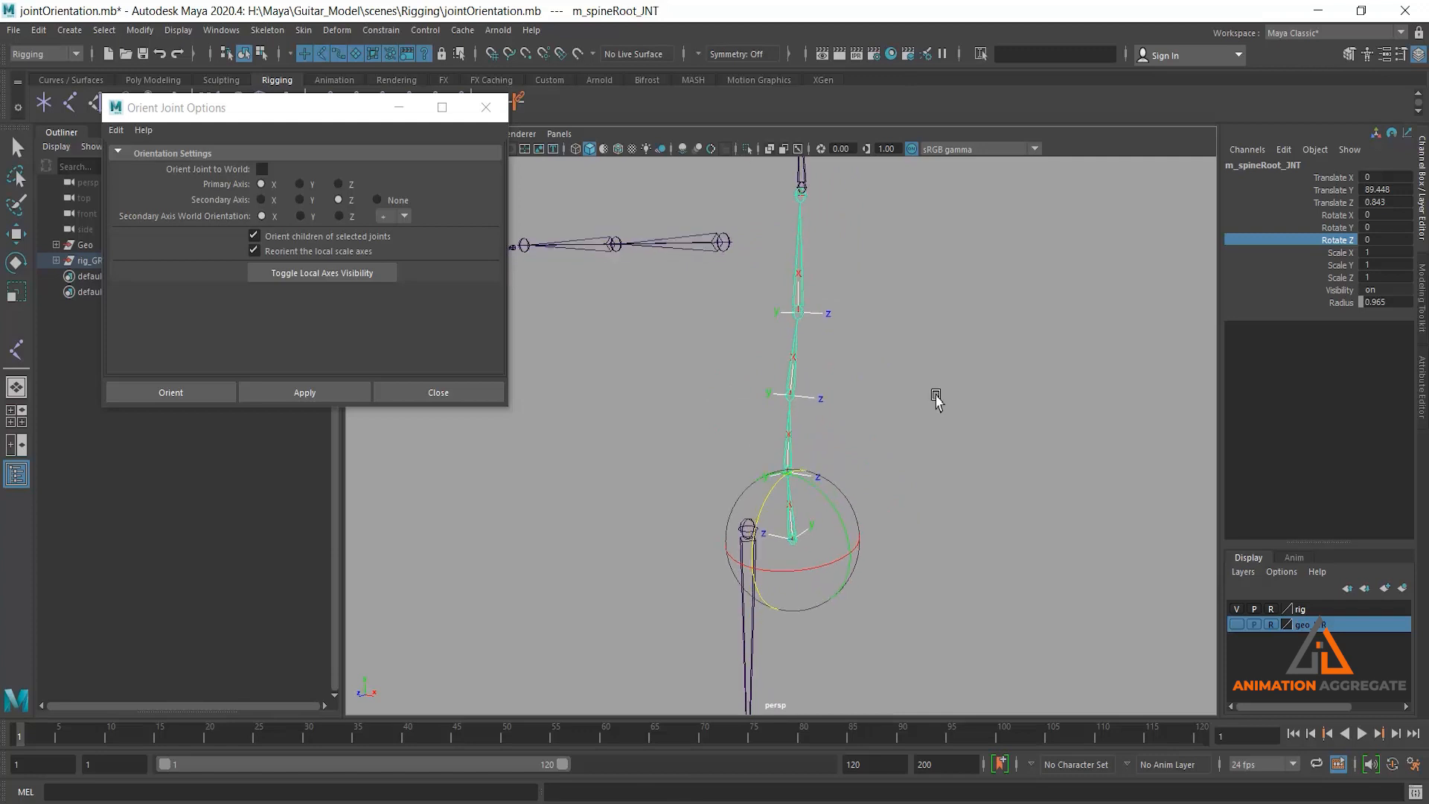
left_click(934, 395)
left_click(790, 516)
key("q")
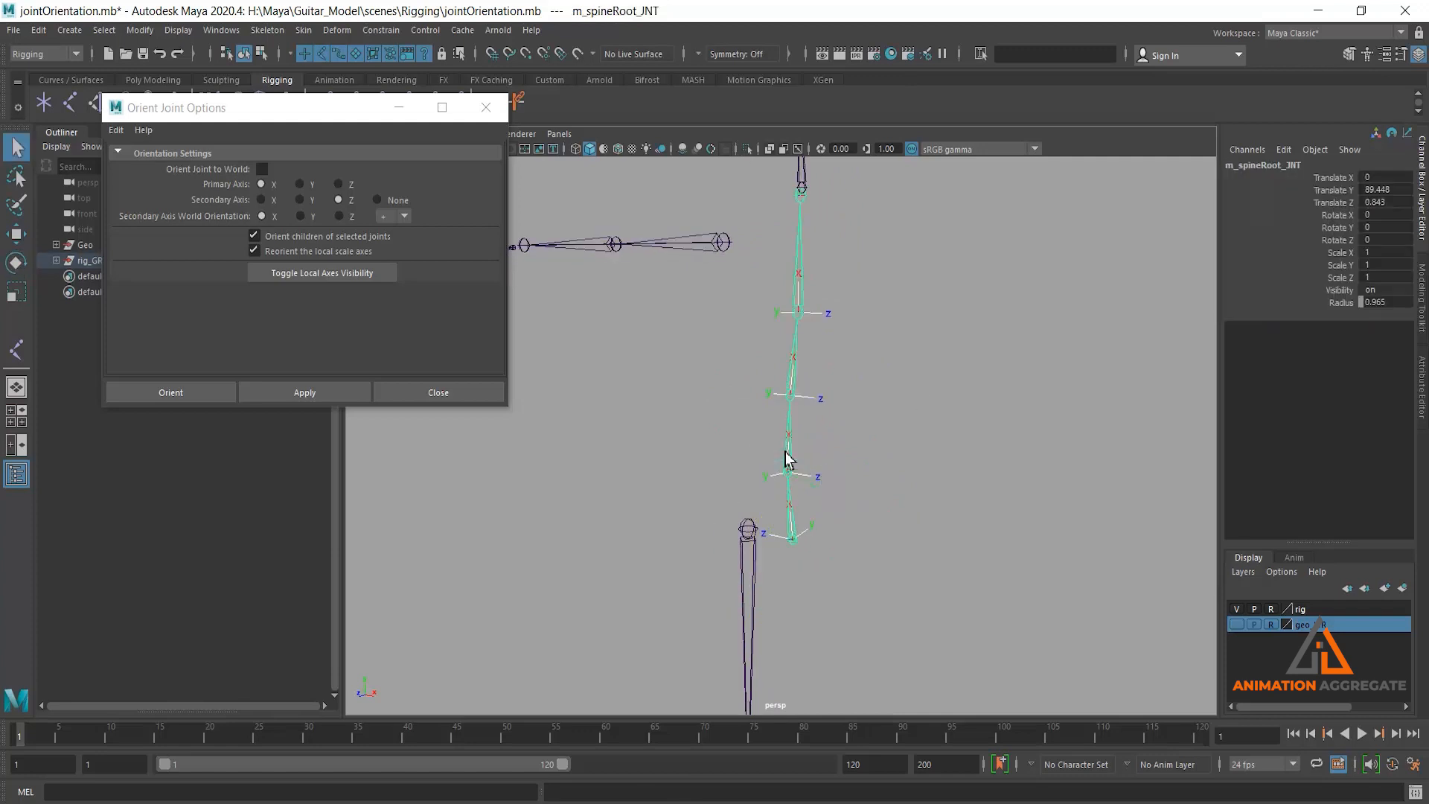
left_click(806, 467)
key("e")
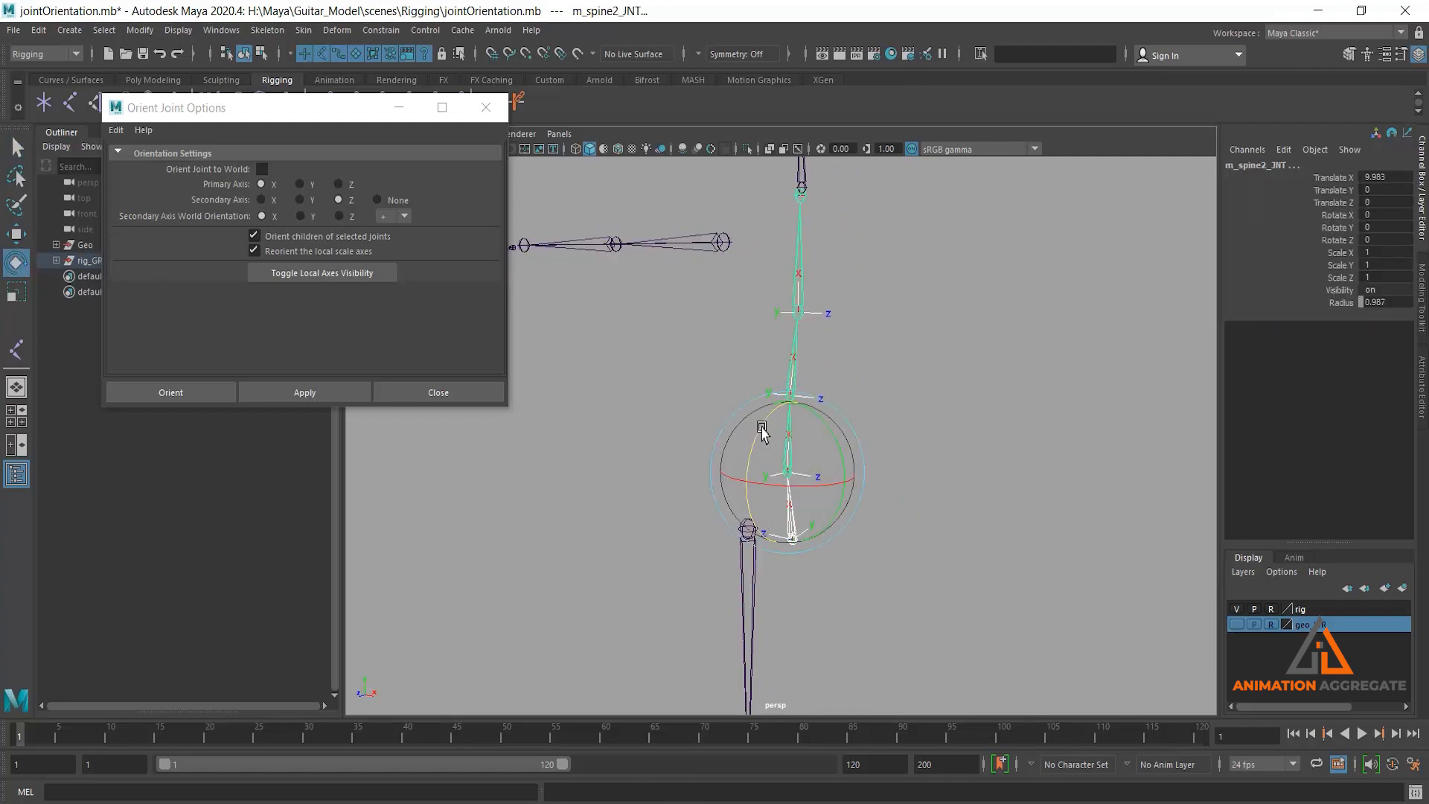
left_click_drag(763, 424, 758, 473)
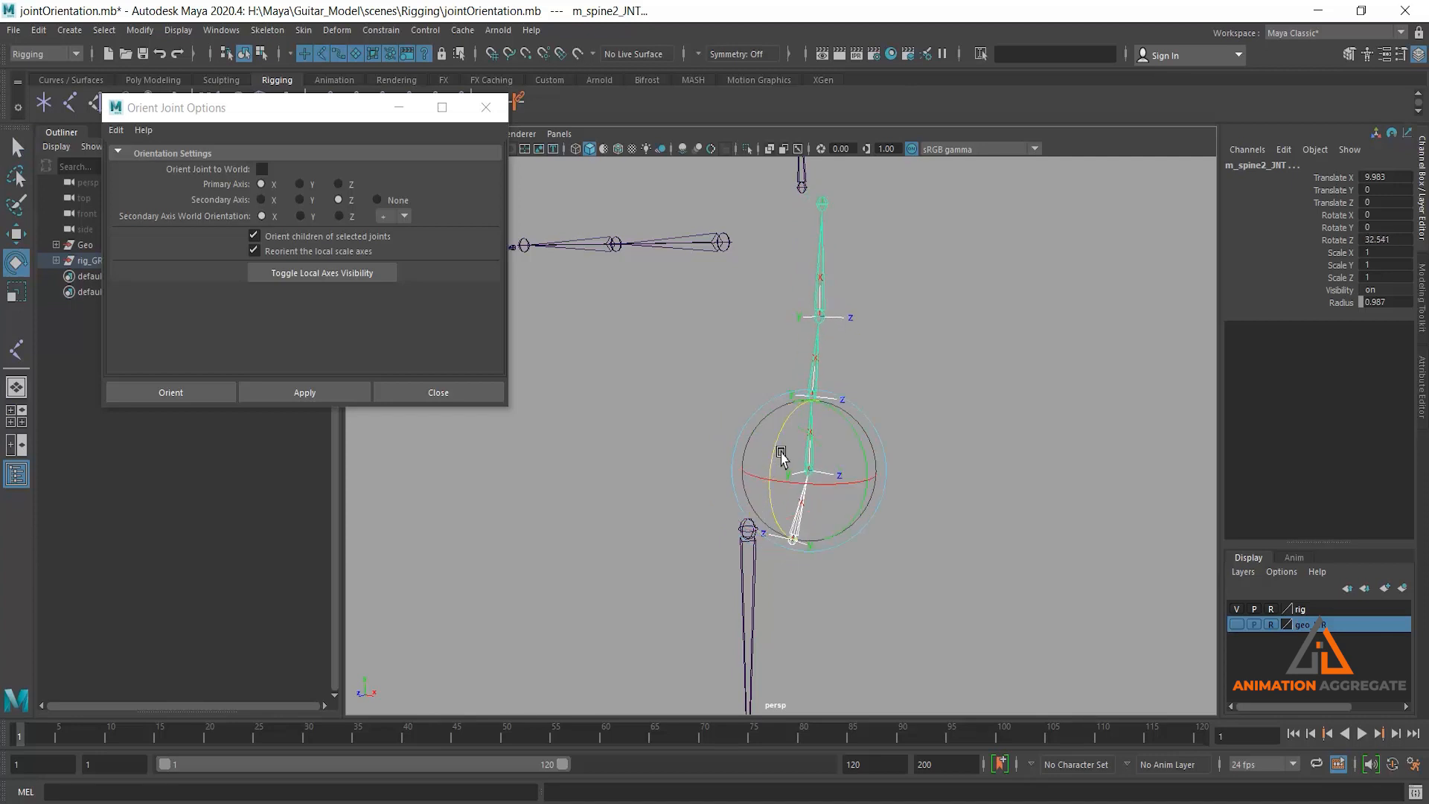
key("ctrl+z")
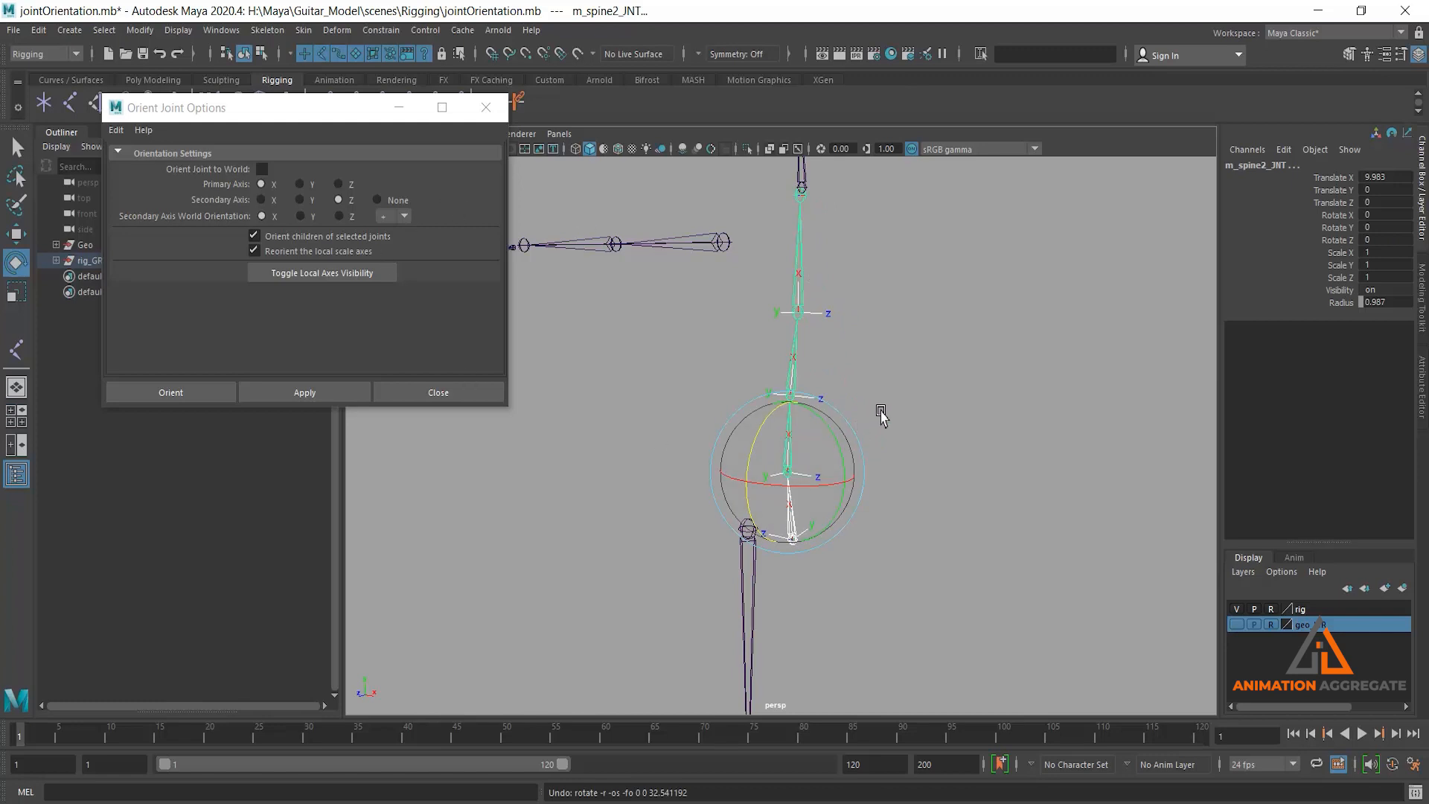
Orient the root spine joint and its children with Secondary Axis Y and Secondary Axis World Orientation Z
left_click(878, 408)
left_click(793, 538)
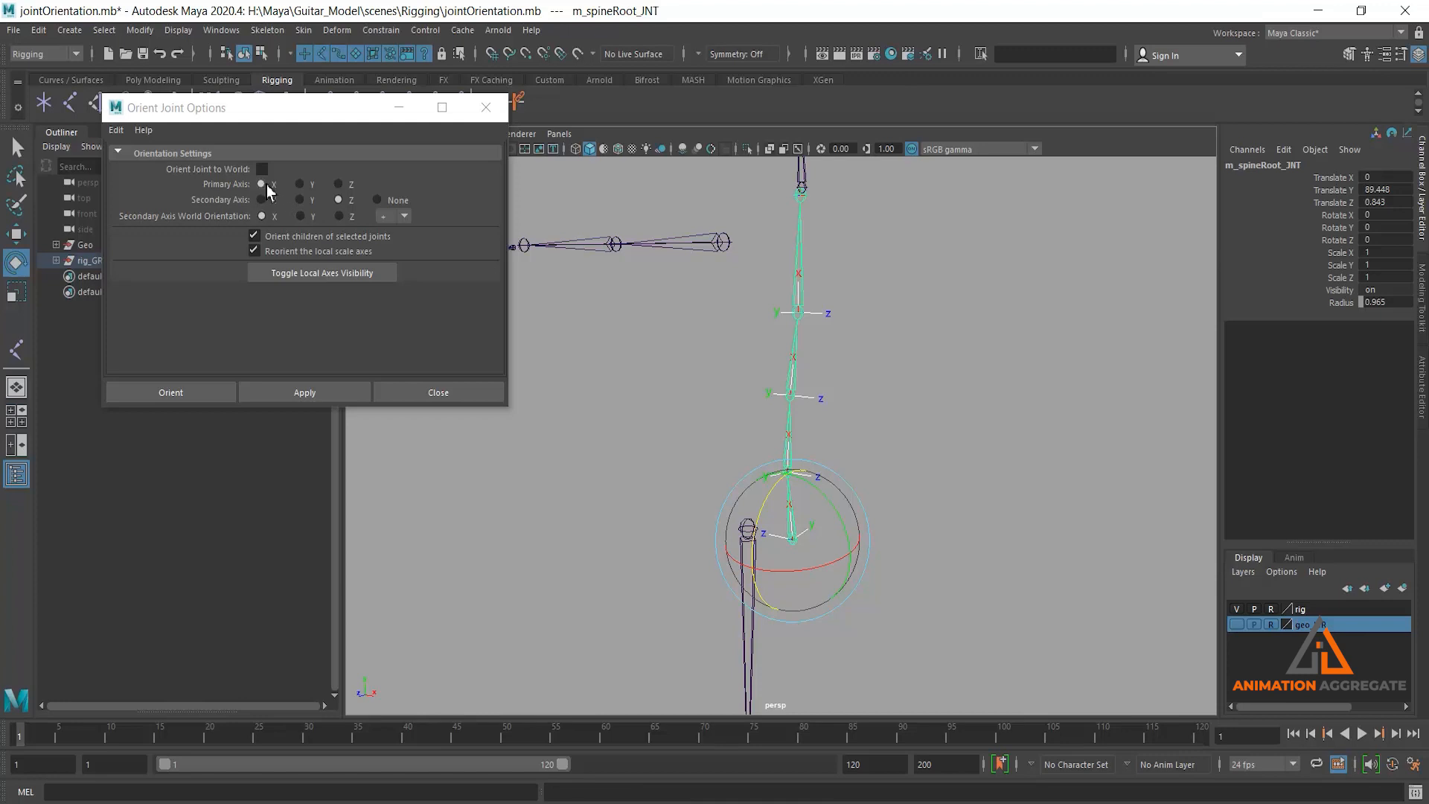
left_click(307, 200)
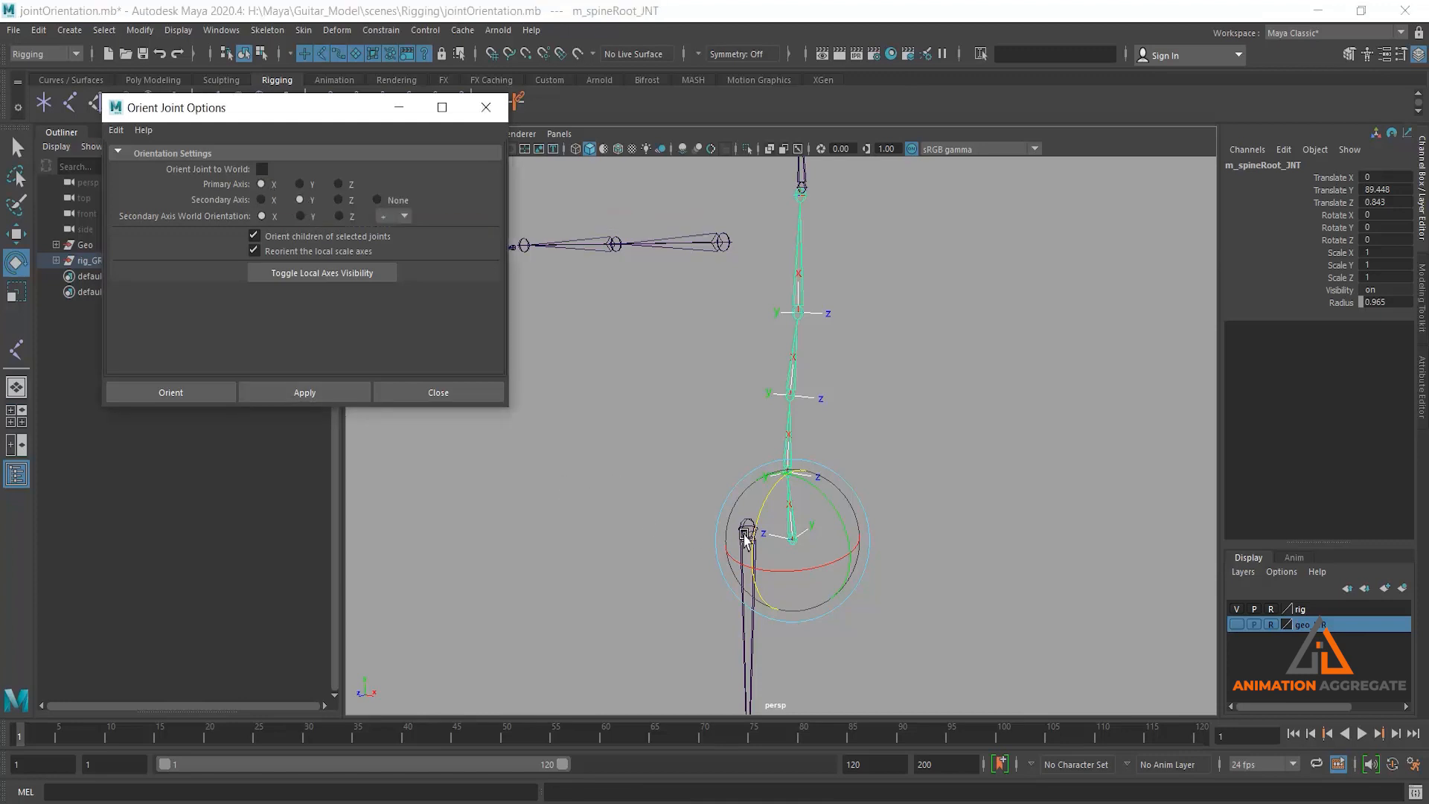
left_click_drag(880, 468, 730, 401, "alt")
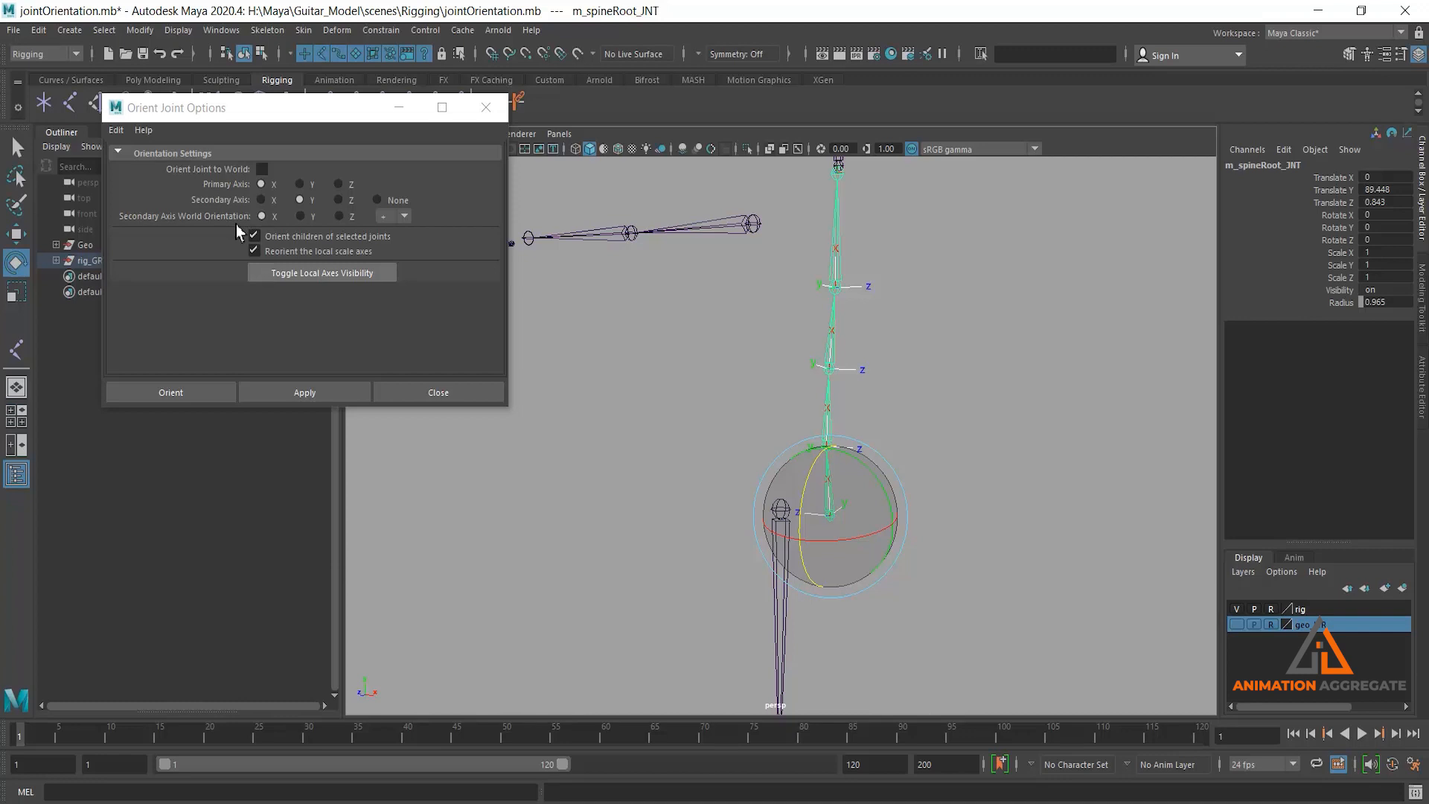
middle_click_drag(846, 413, 847, 401, "alt")
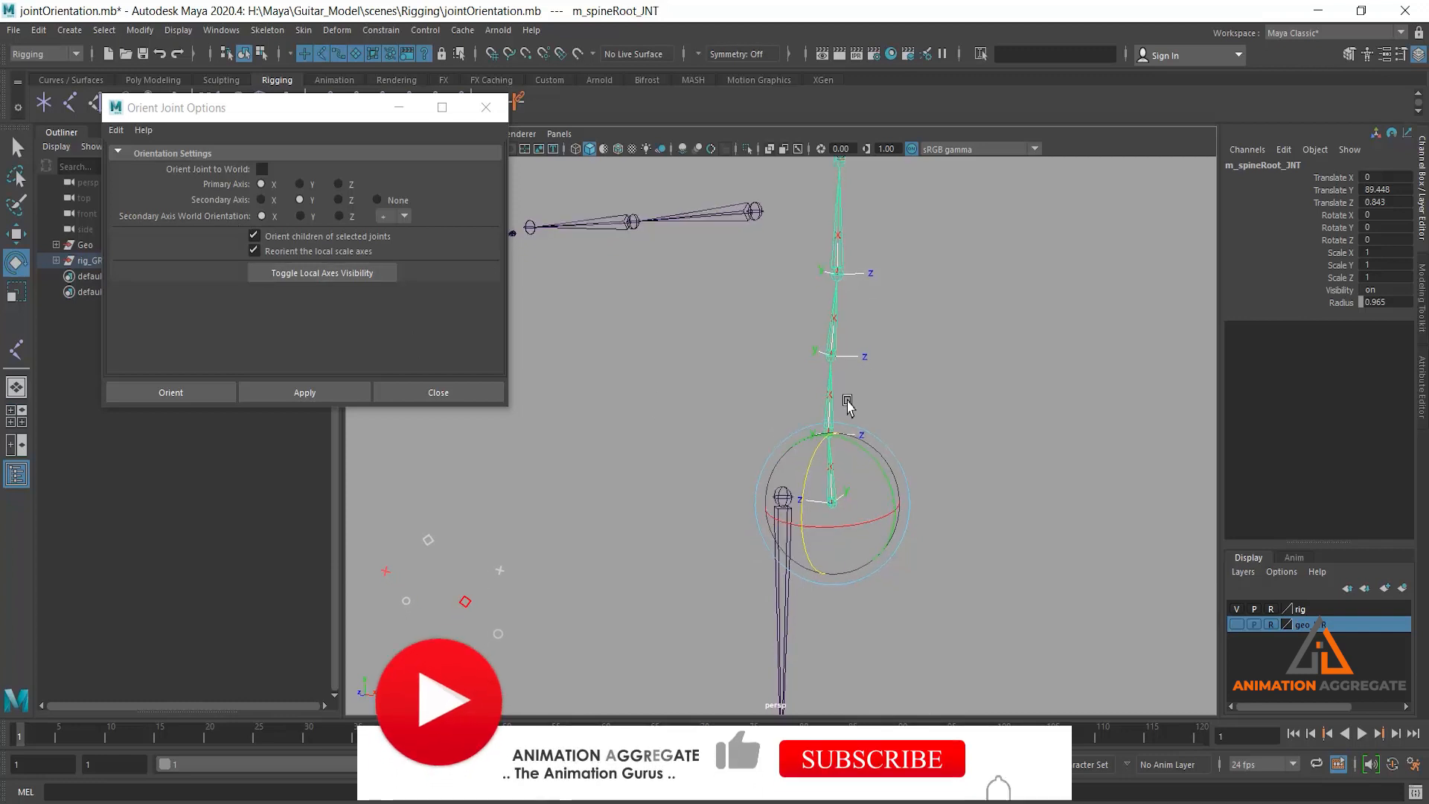
left_click_drag(848, 402, 792, 376, "alt")
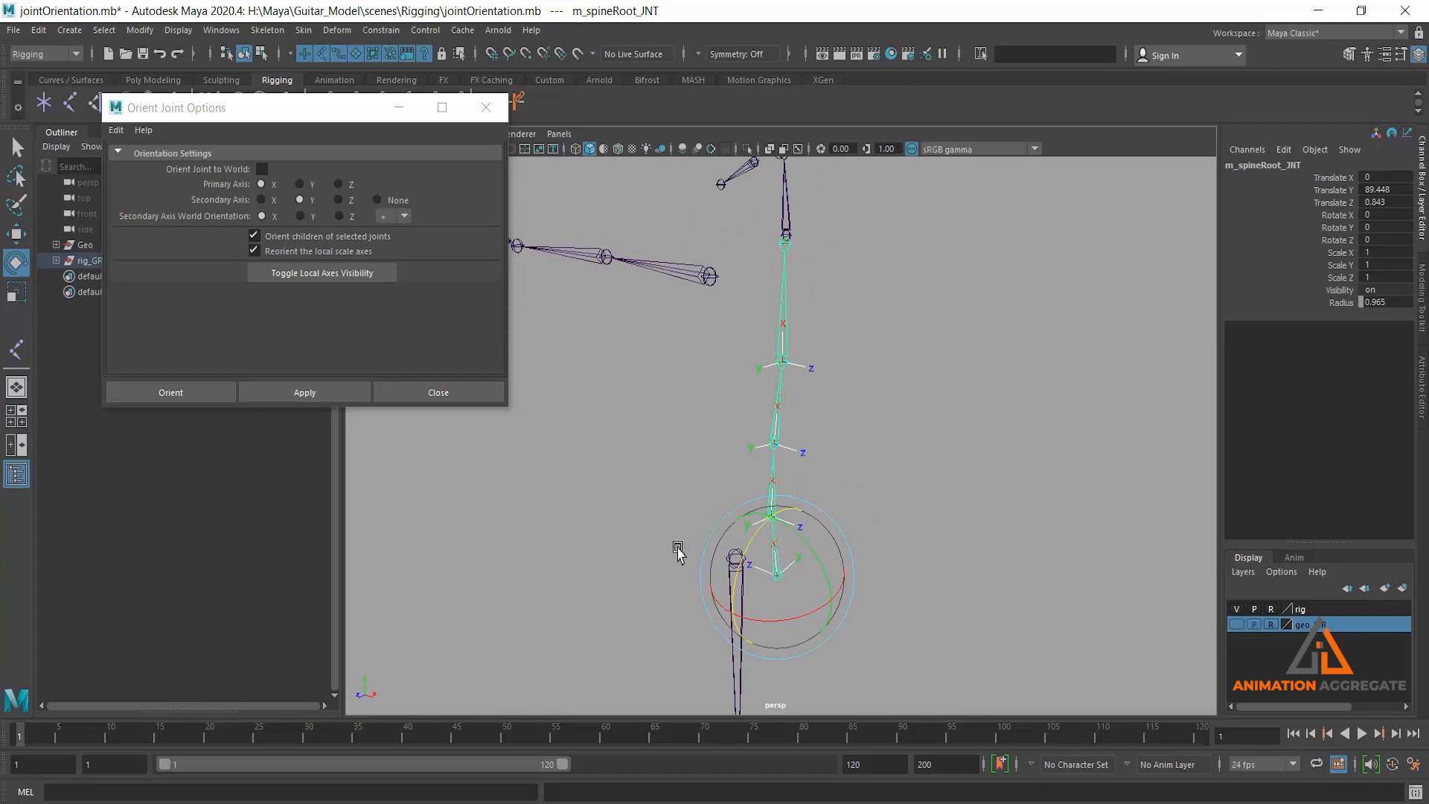
left_click(340, 217)
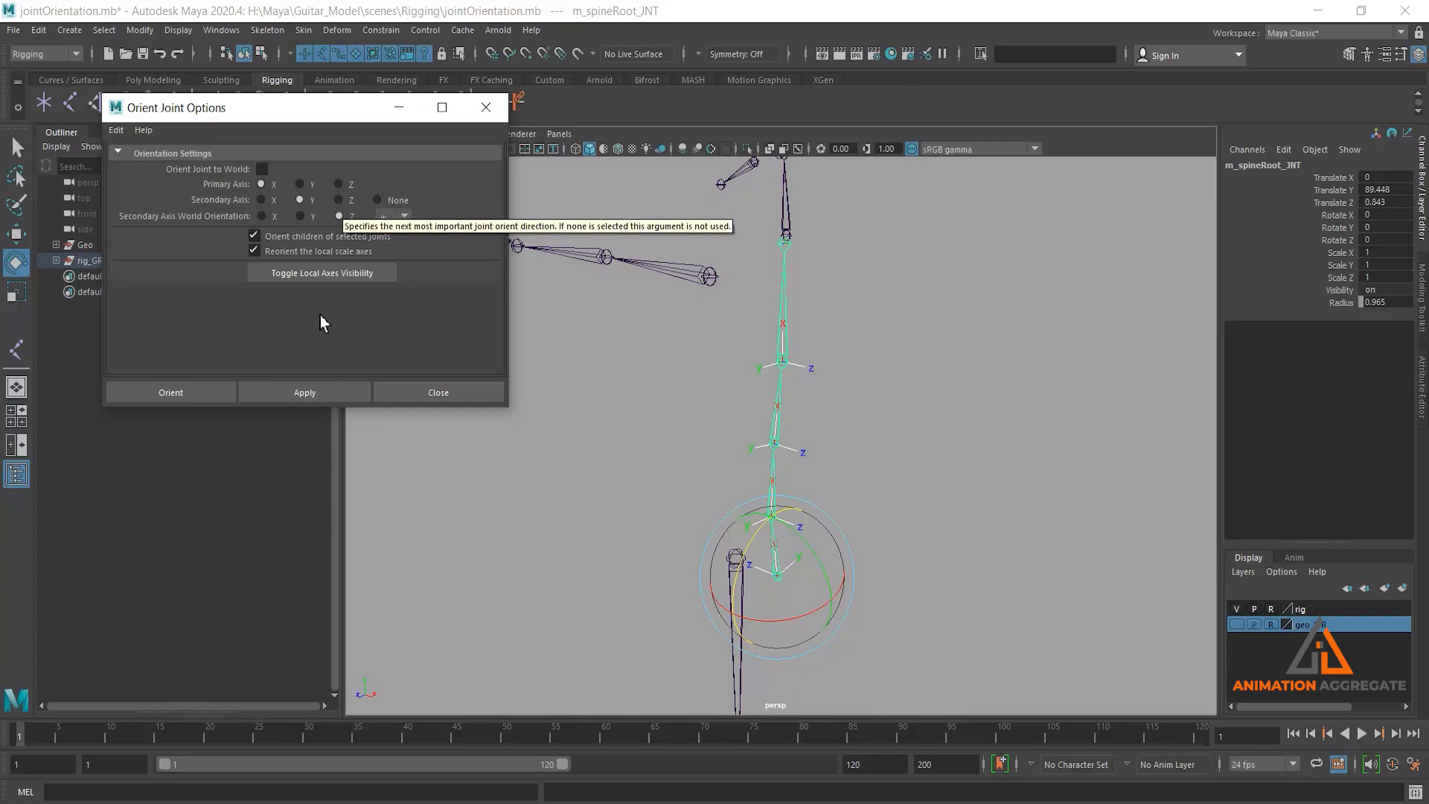
left_click(320, 394)
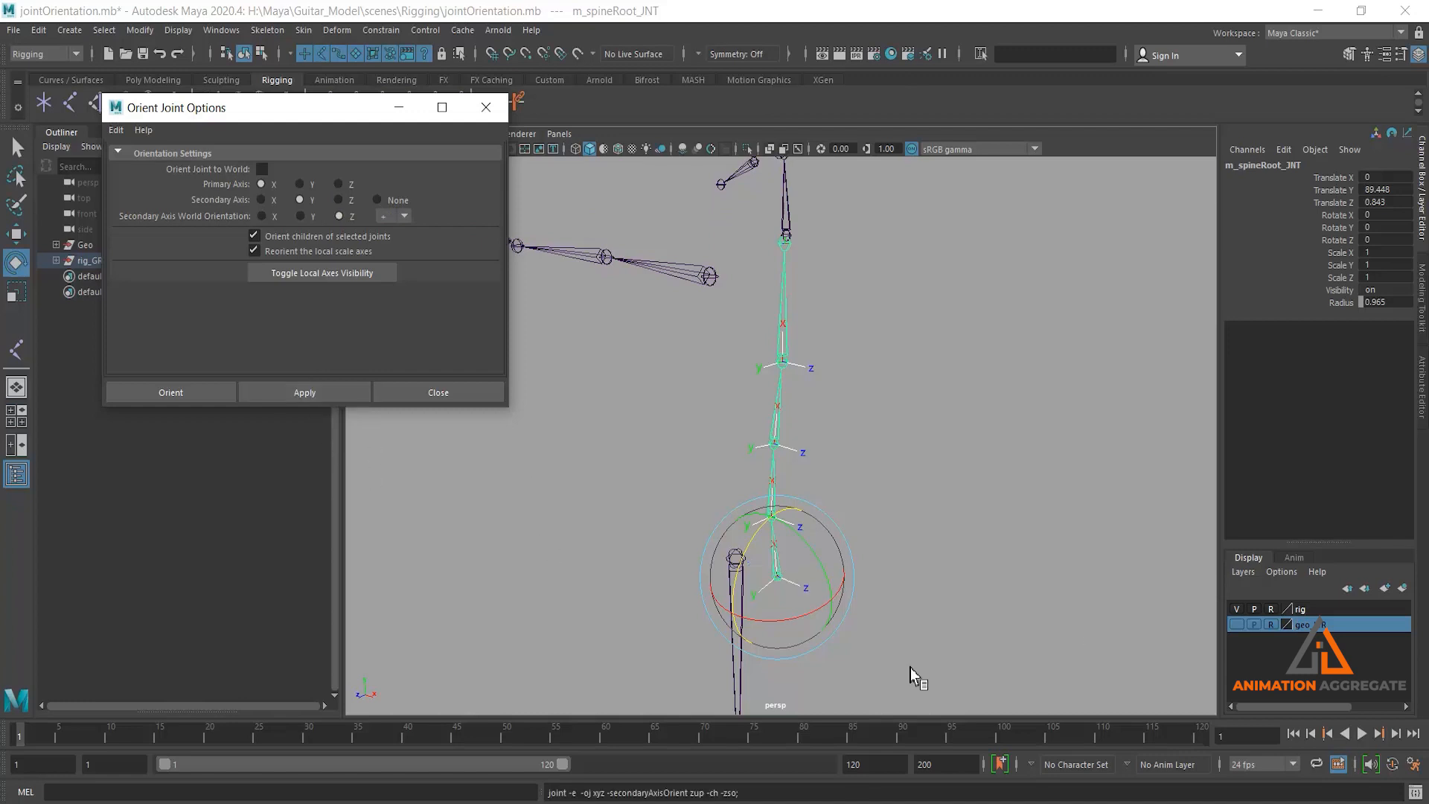
Select the root spine joint and the three joints above it, try rotating them together about Z, and undo the rotations
left_click(954, 469)
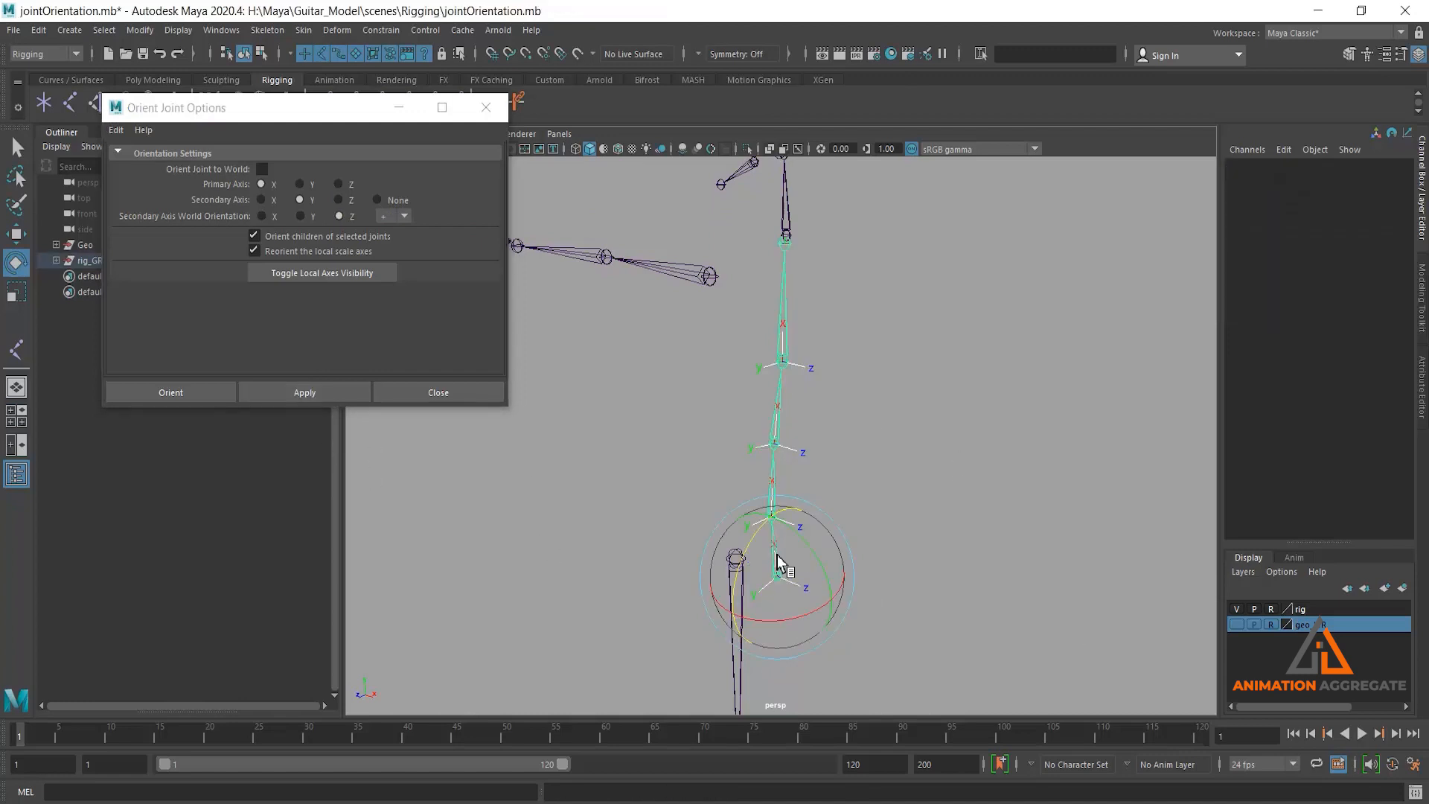
left_click(777, 564)
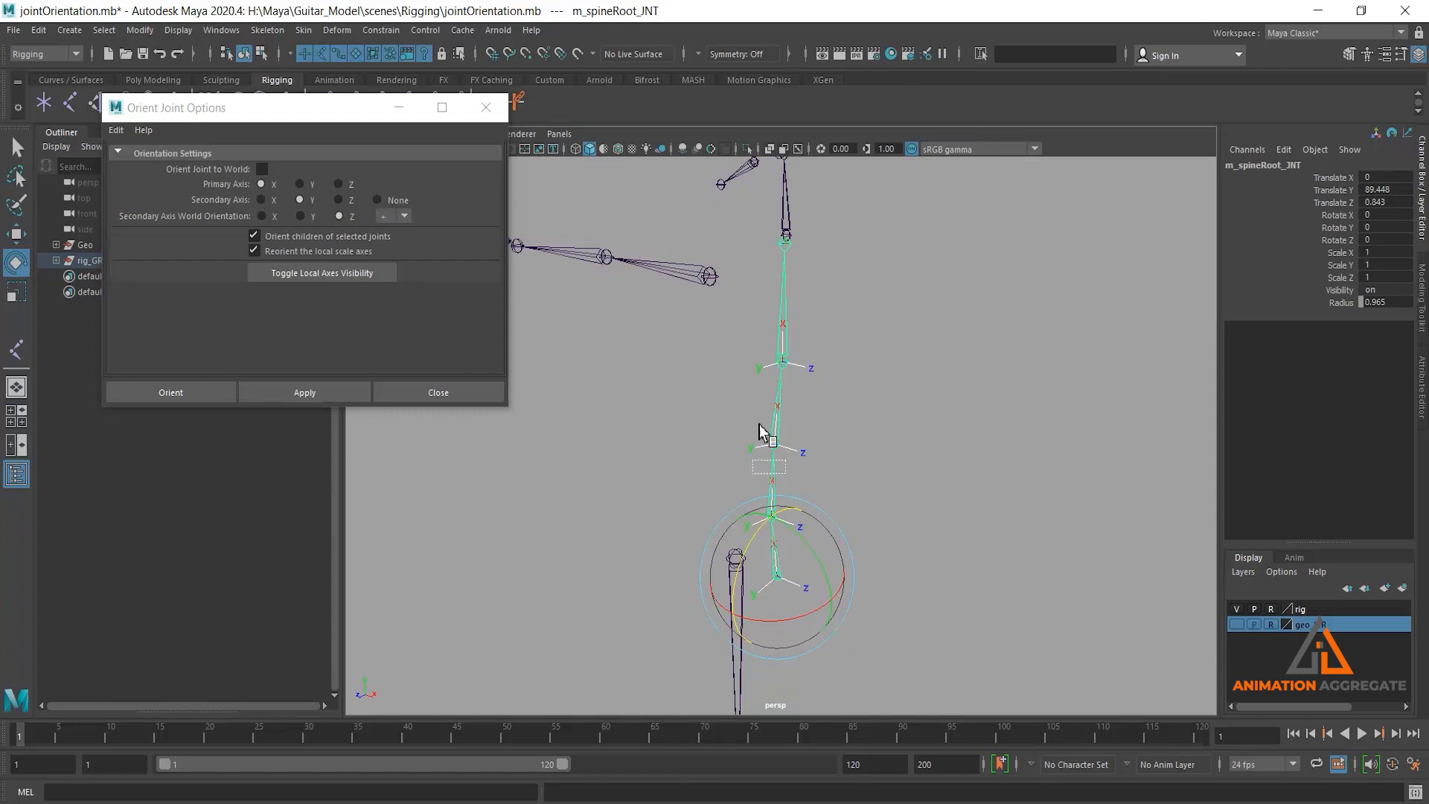
key("Down")
key("Down")
key("Down")
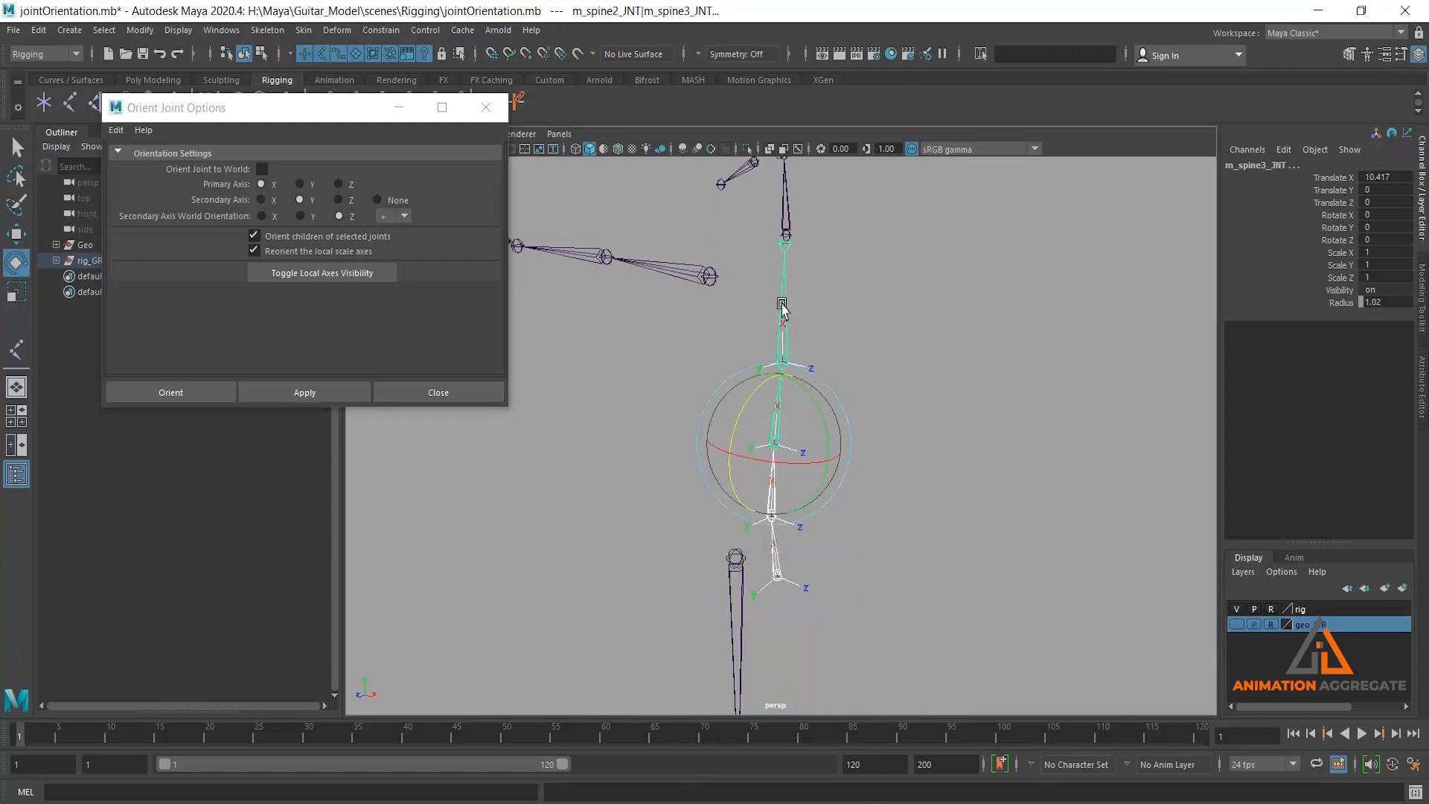
left_click_drag(813, 328, 615, 442, "shift")
key("ctrl+z")
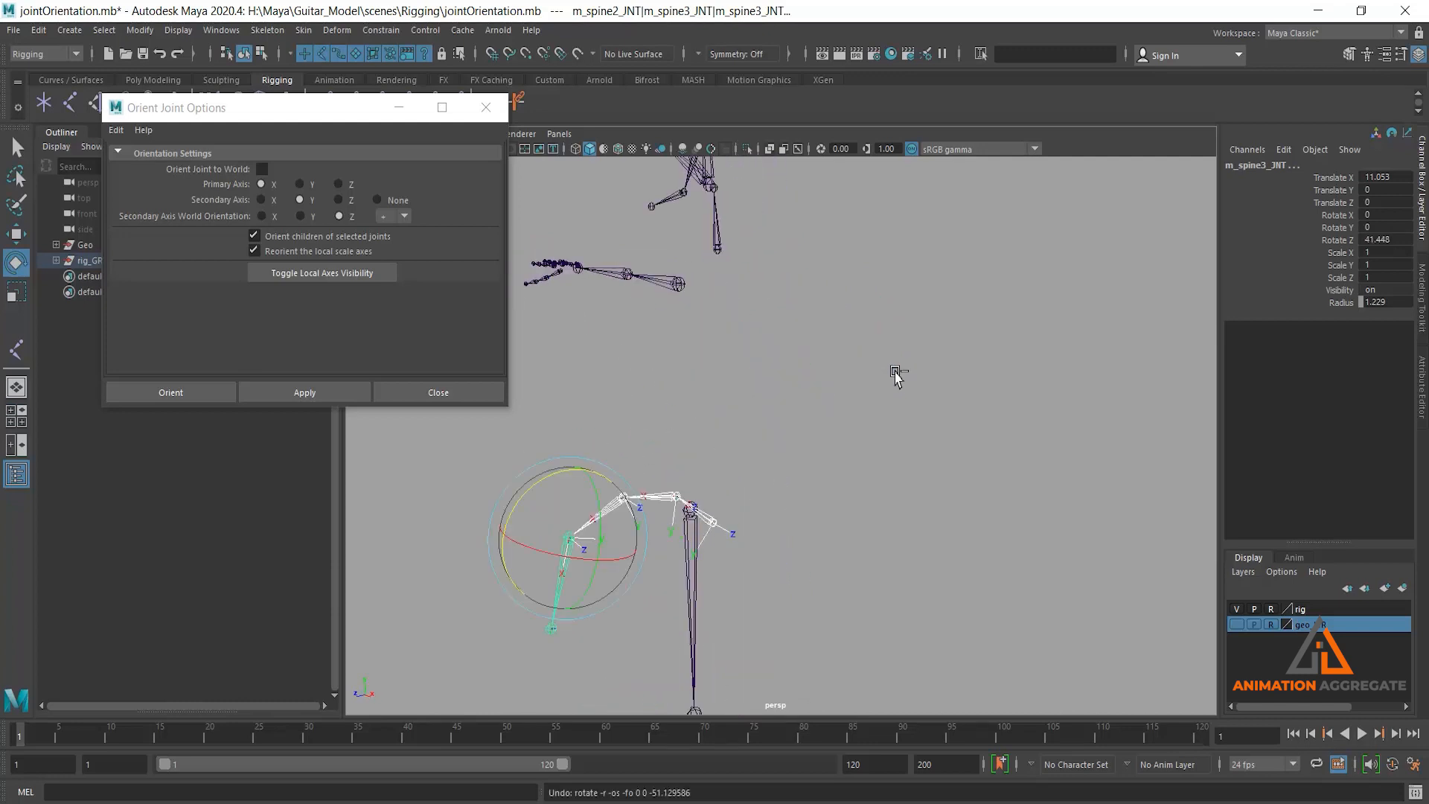
key("ctrl+z")
Reorient the root spine joint and its children with Secondary Axis Z and Secondary Axis World Orientation X
left_click_drag(854, 543, 844, 498, "alt")
middle_click_drag(851, 457, 843, 498, "alt")
right_click_drag(834, 438, 861, 545, "alt")
left_click(940, 483)
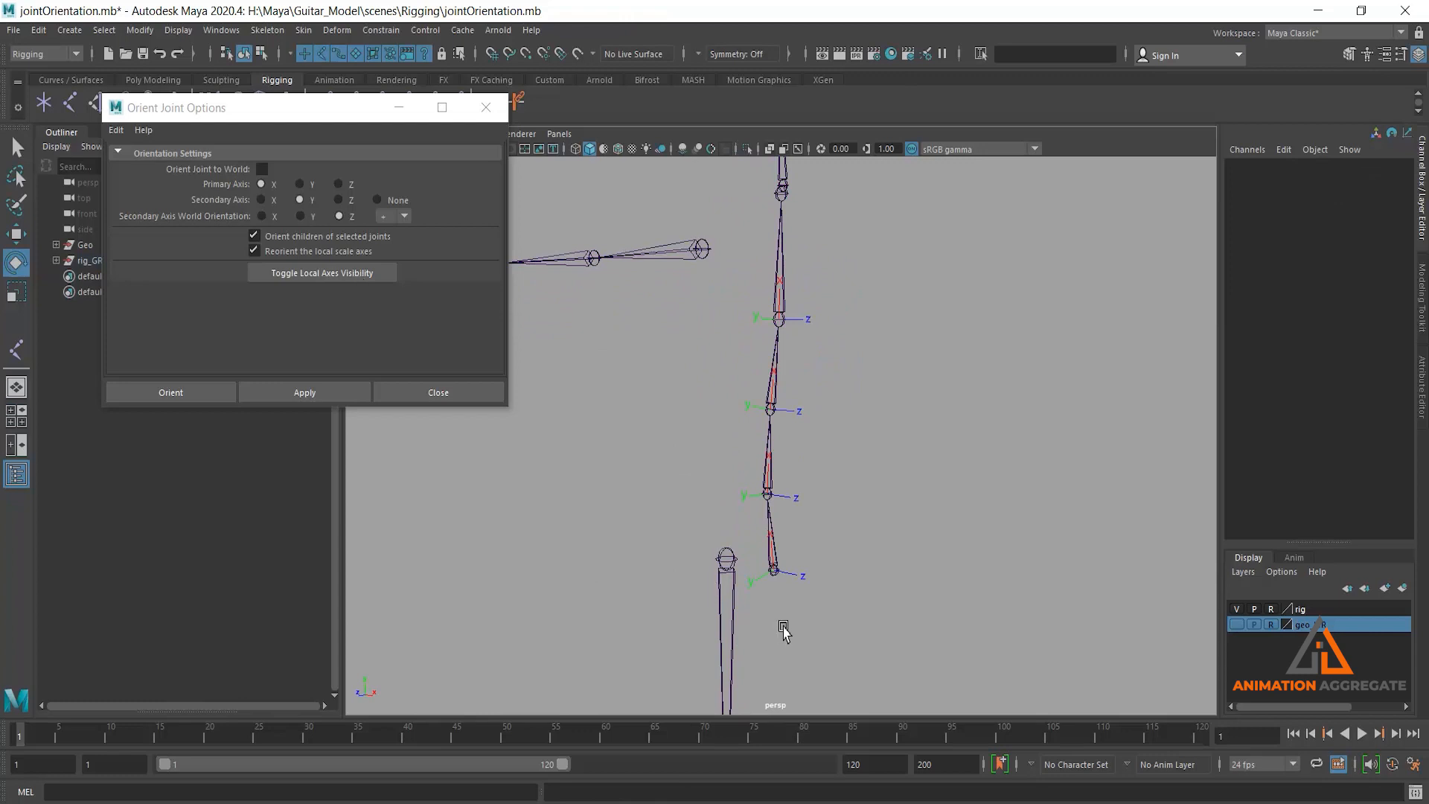
left_click(773, 568)
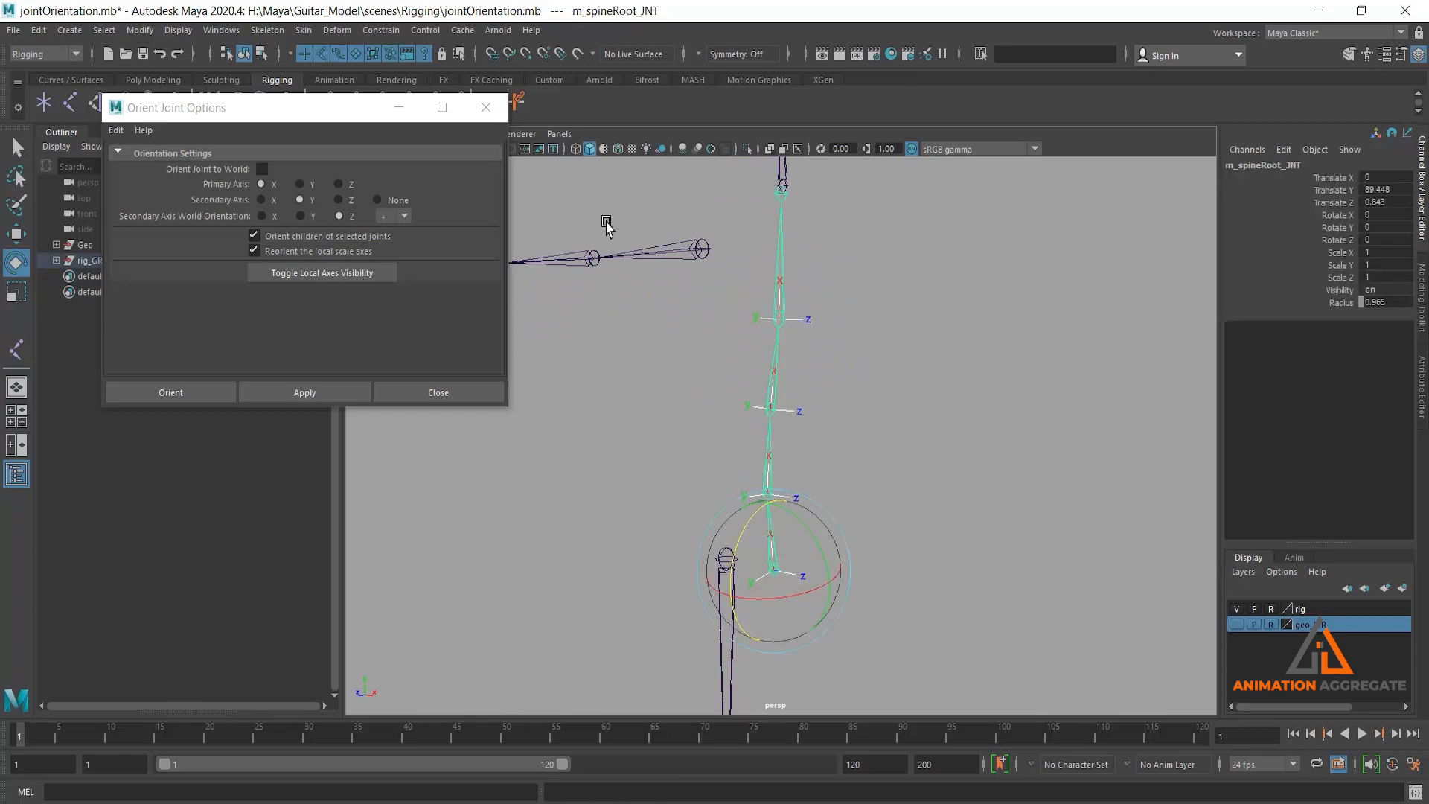
left_click(339, 200)
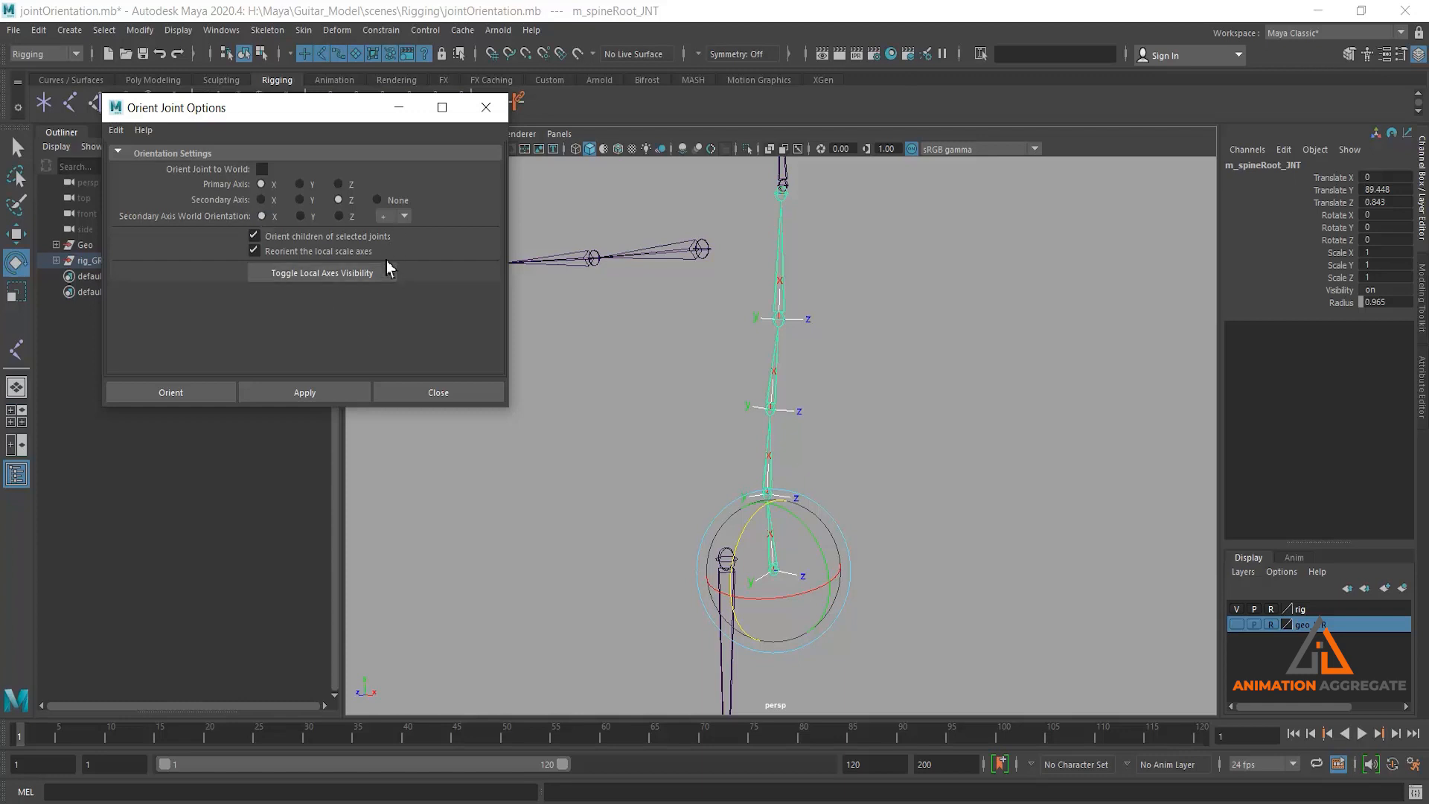
left_click(337, 395)
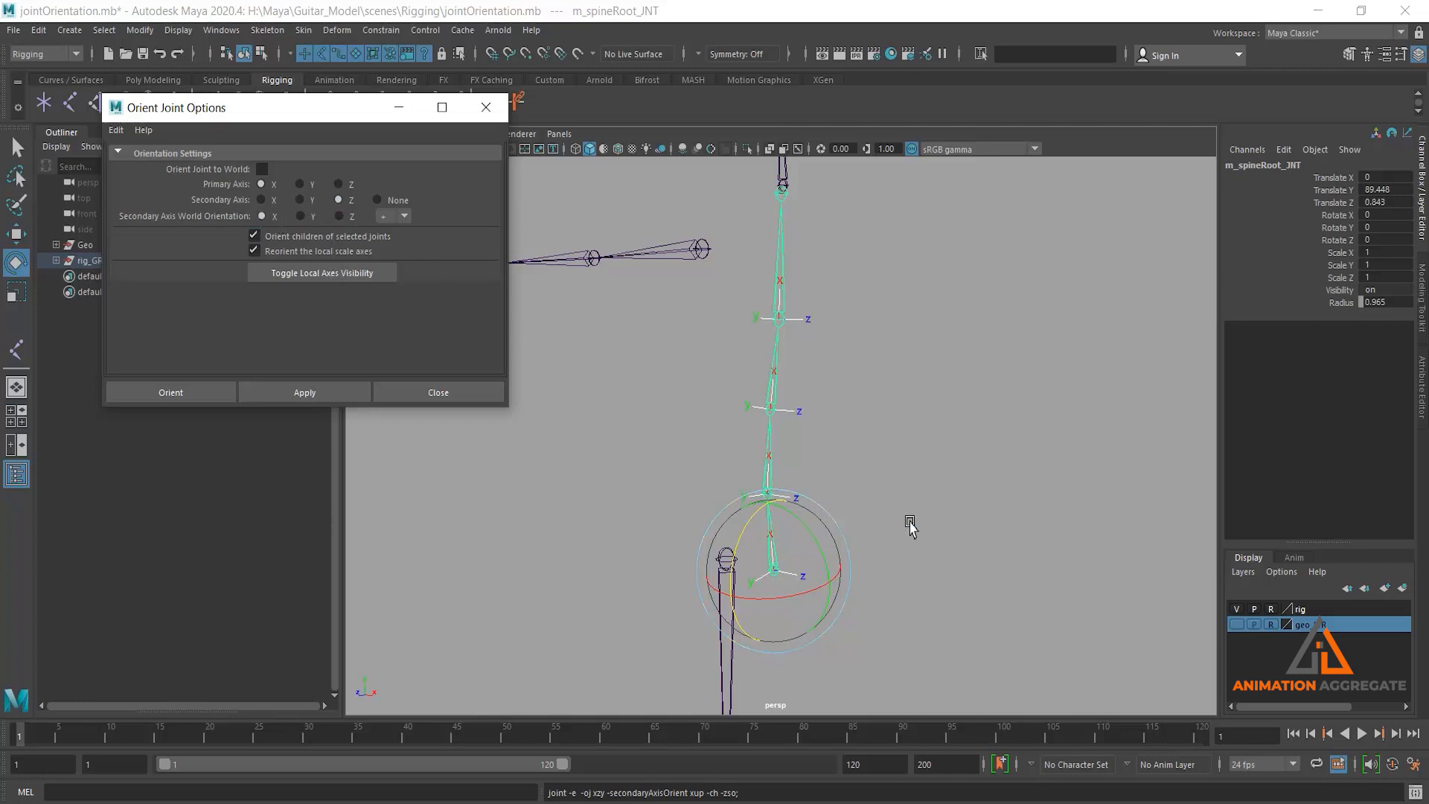
Reselect the root spine joint, try rotating it by about 52 degrees in Z, and undo the rotation
right_click_drag(909, 523, 903, 498, "alt")
left_click_drag(903, 498, 908, 489, "alt")
left_click(953, 398)
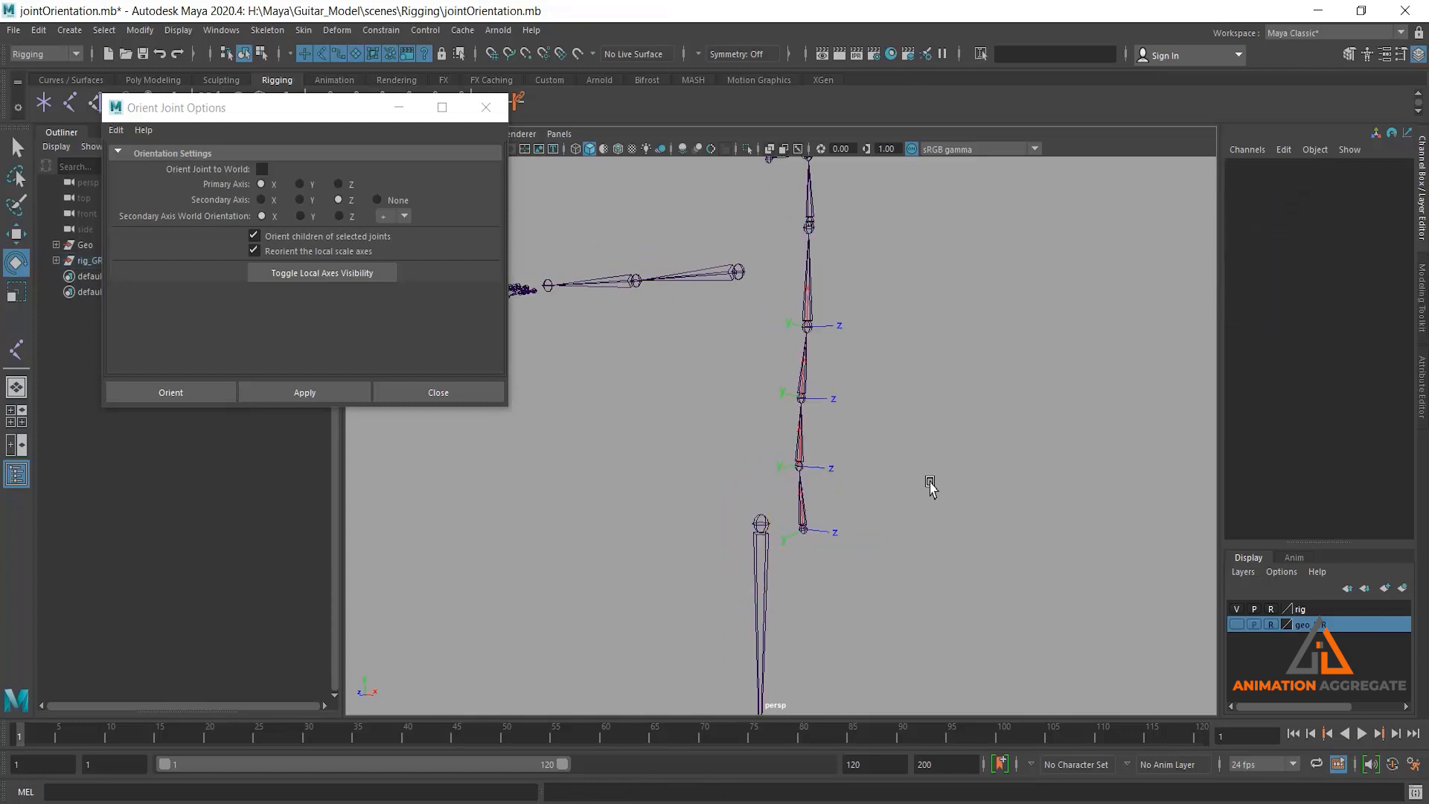
left_click(805, 521)
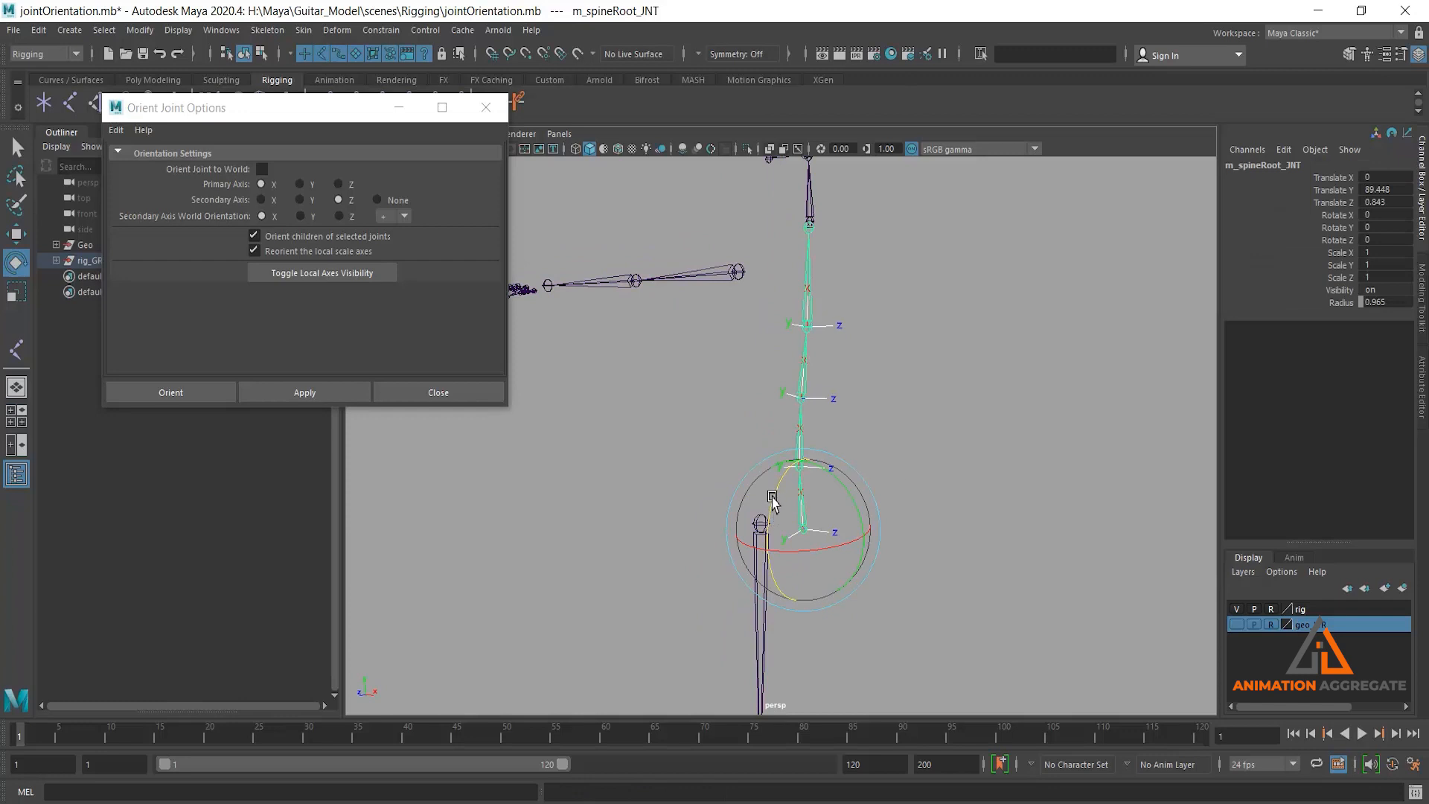
left_click_drag(775, 514, 825, 529)
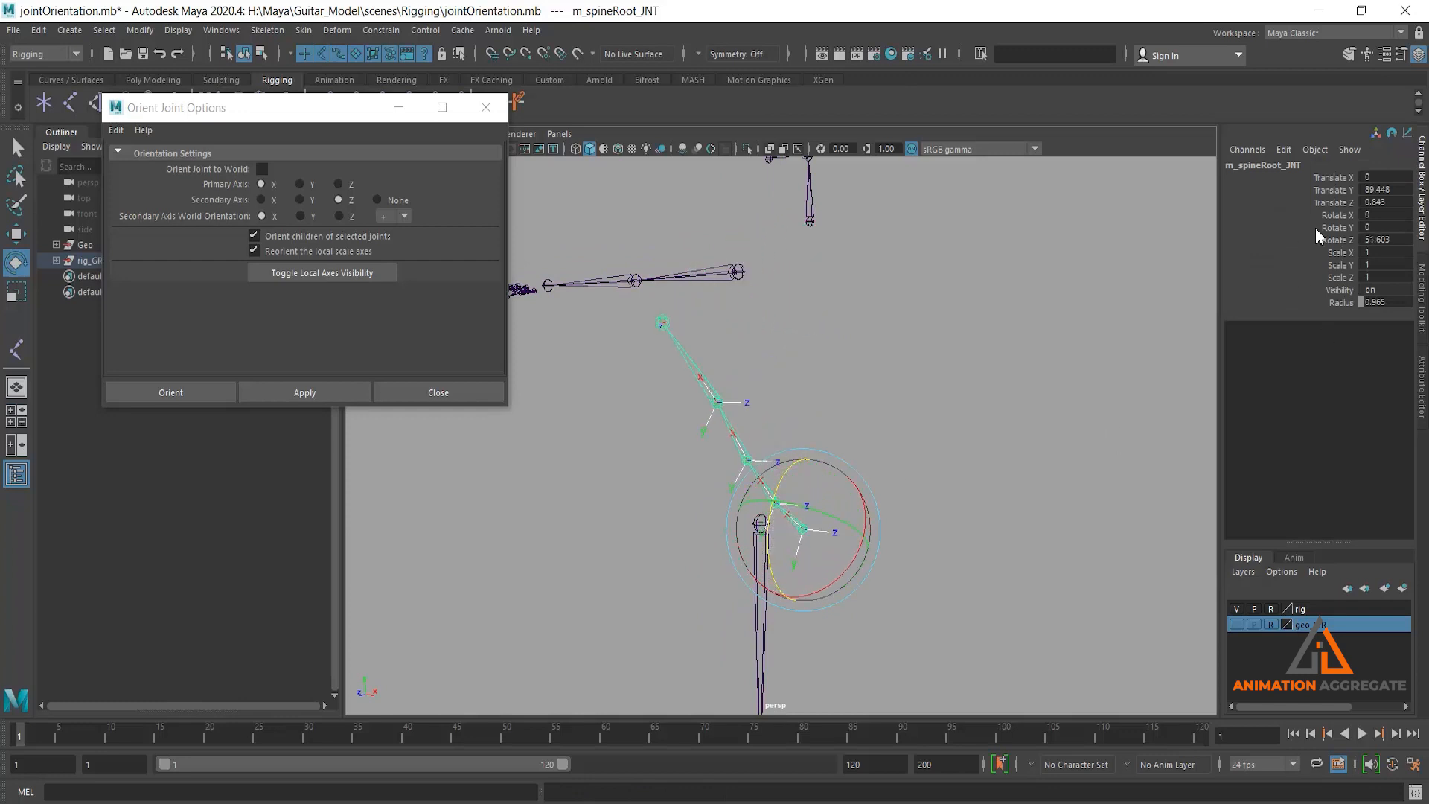
left_click(1331, 239)
key("ctrl+z")
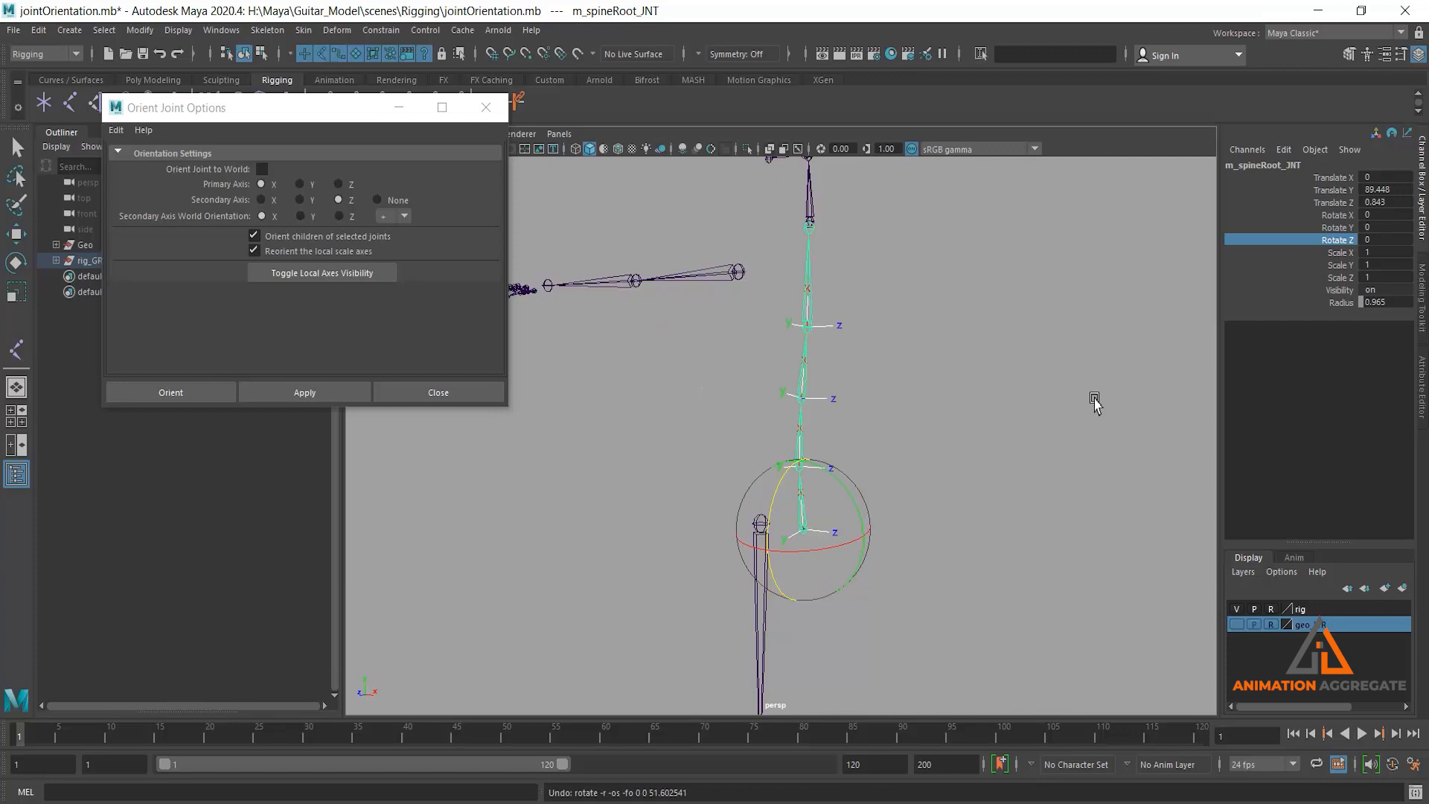
Reorient the root spine joint and its children with Secondary Axis Y and Secondary Axis World Orientation Z in the negative direction
left_click_drag(1094, 402, 935, 491, "alt")
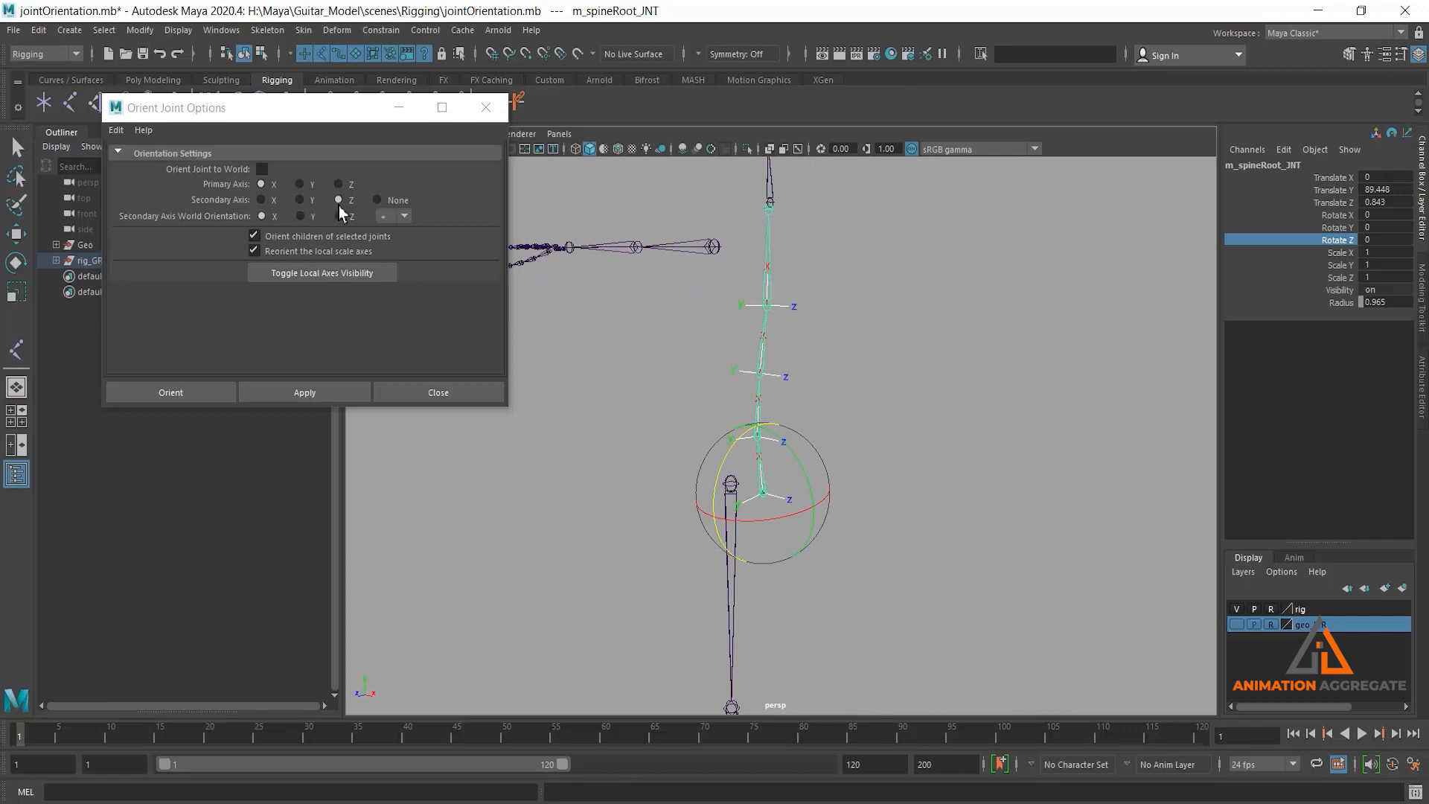
left_click(299, 199)
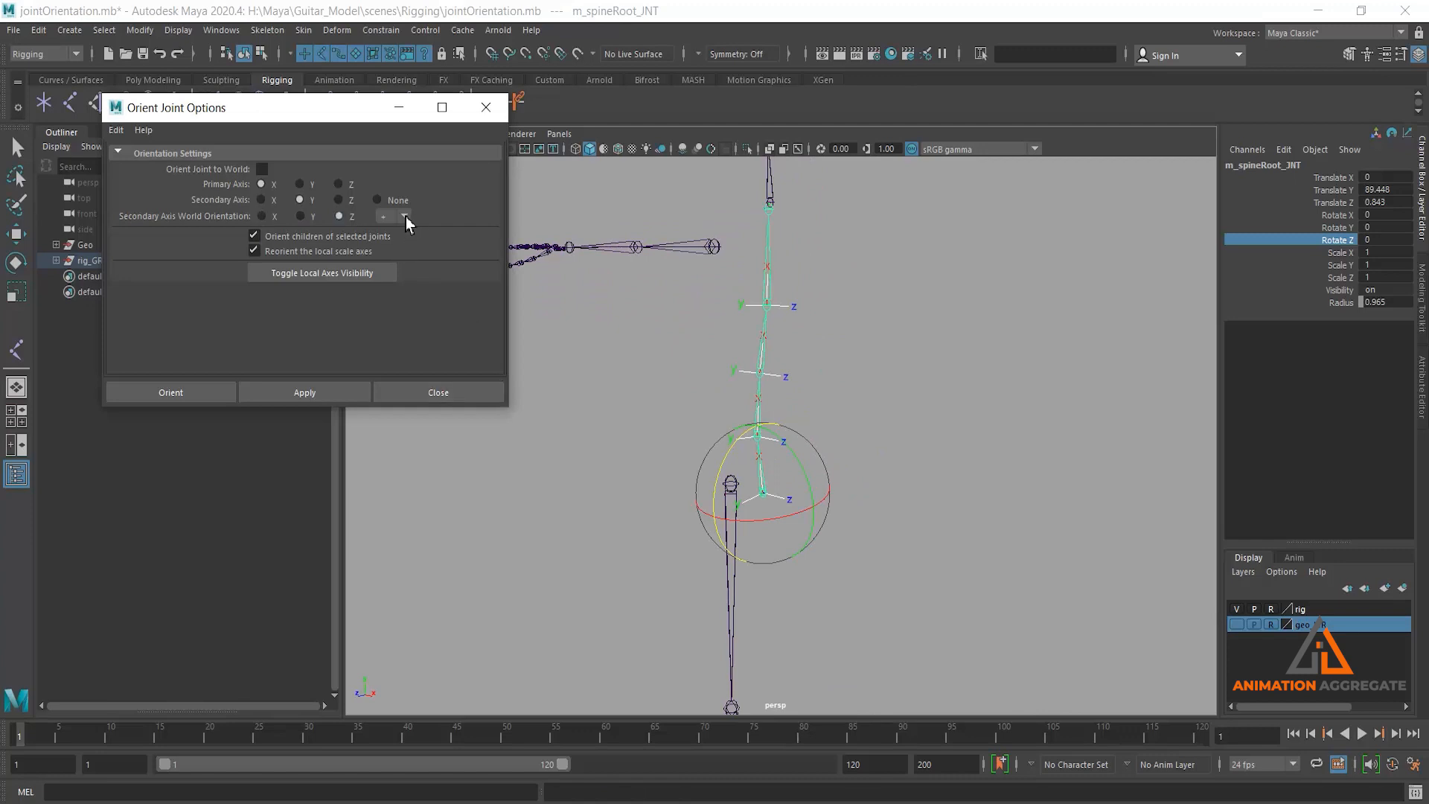
left_click(399, 247)
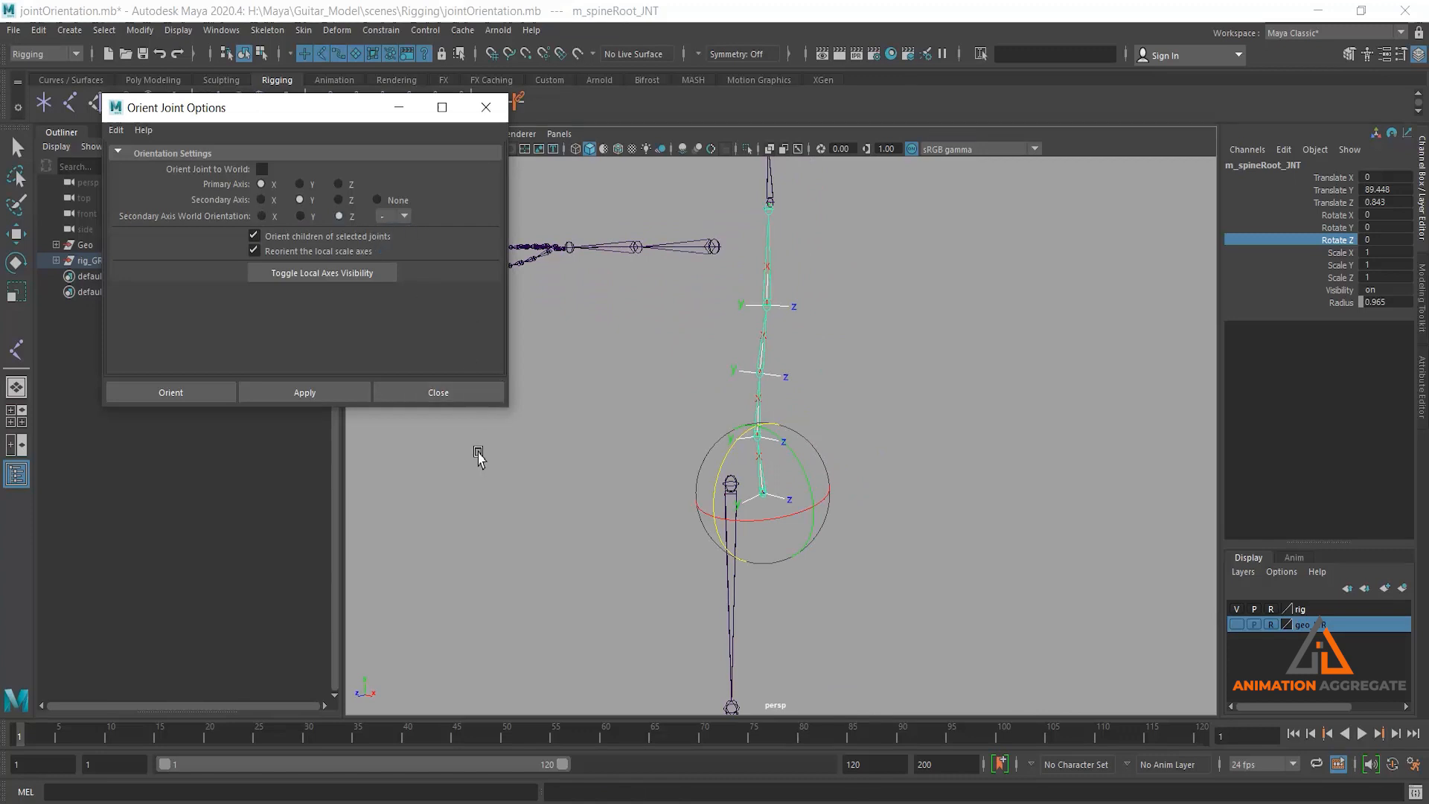
left_click(314, 393)
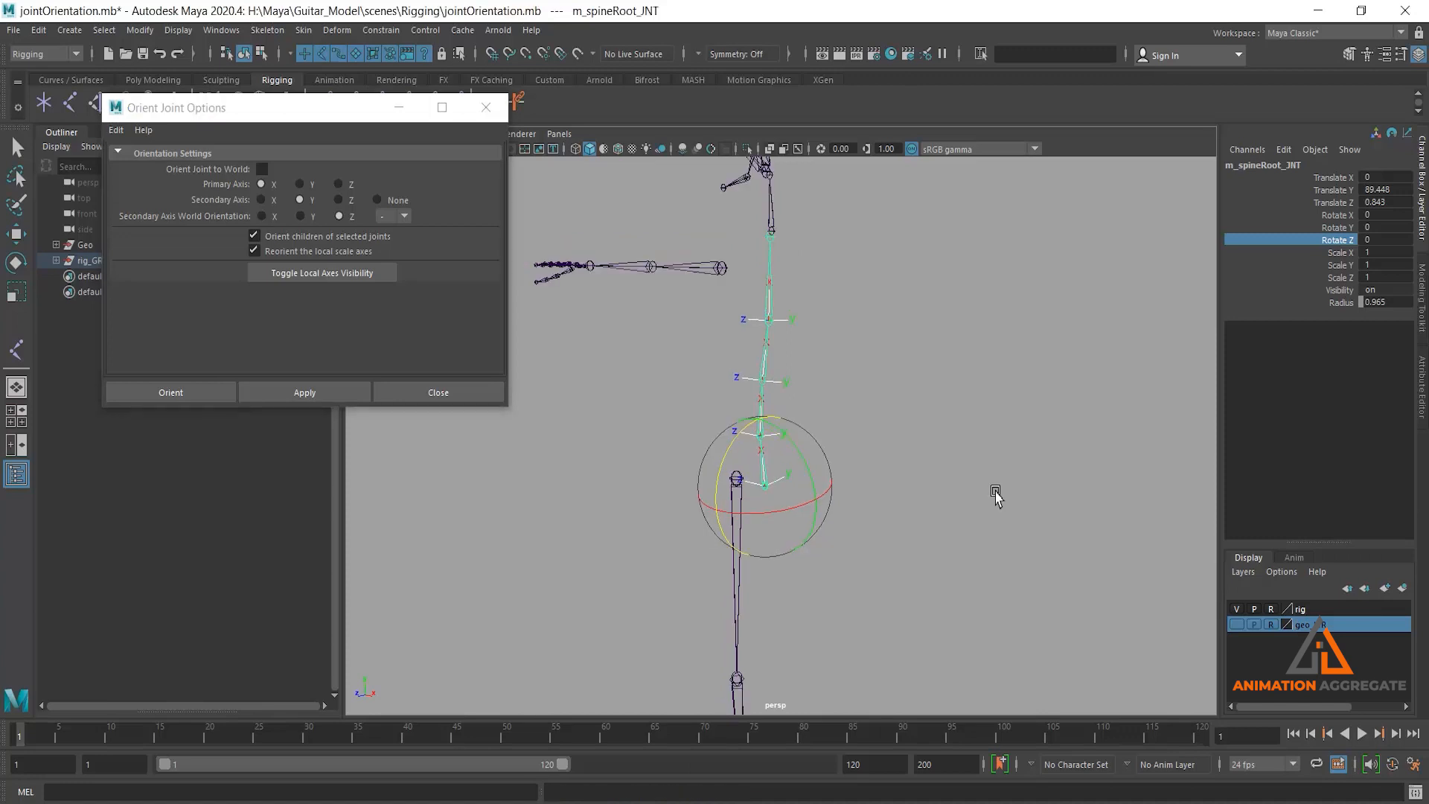
Reselect the root spine joint, try rotating it by about 49 degrees in Z, and undo the rotation
left_click(853, 472)
left_click(765, 480)
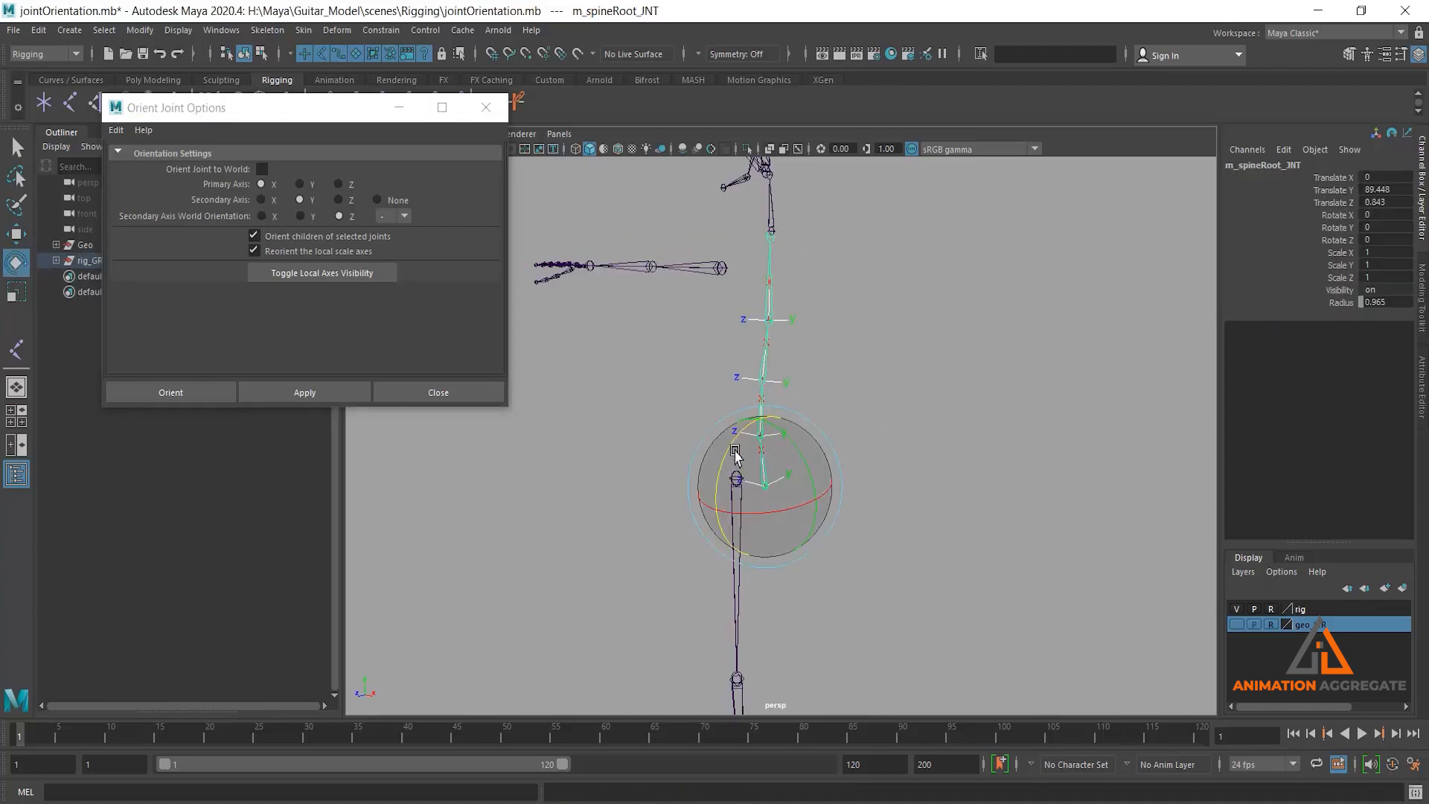
left_click_drag(727, 455, 759, 418)
key("ctrl+z")
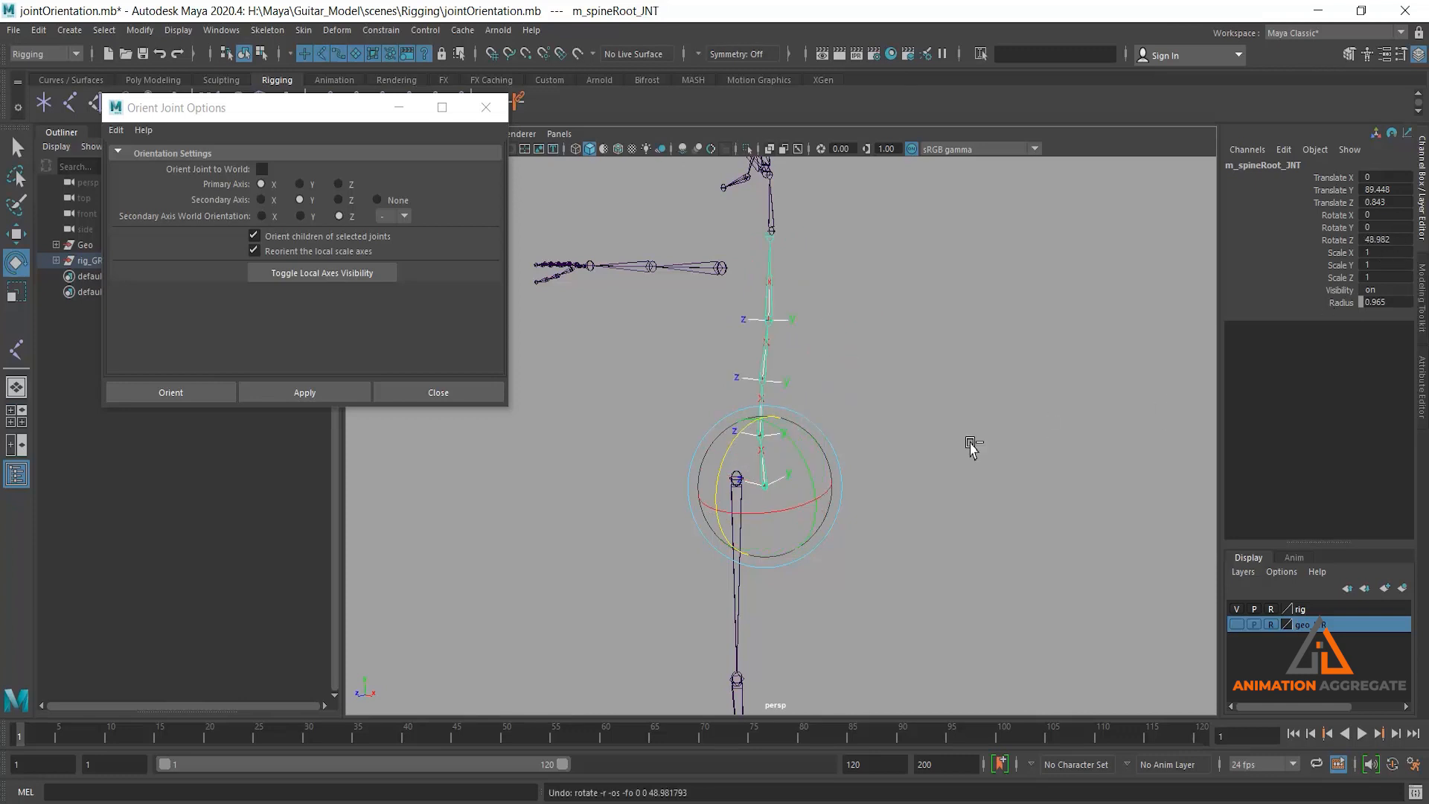
Switch the Secondary Axis World Orientation direction to positive and reorient the root spine joint and its children
left_click(406, 216)
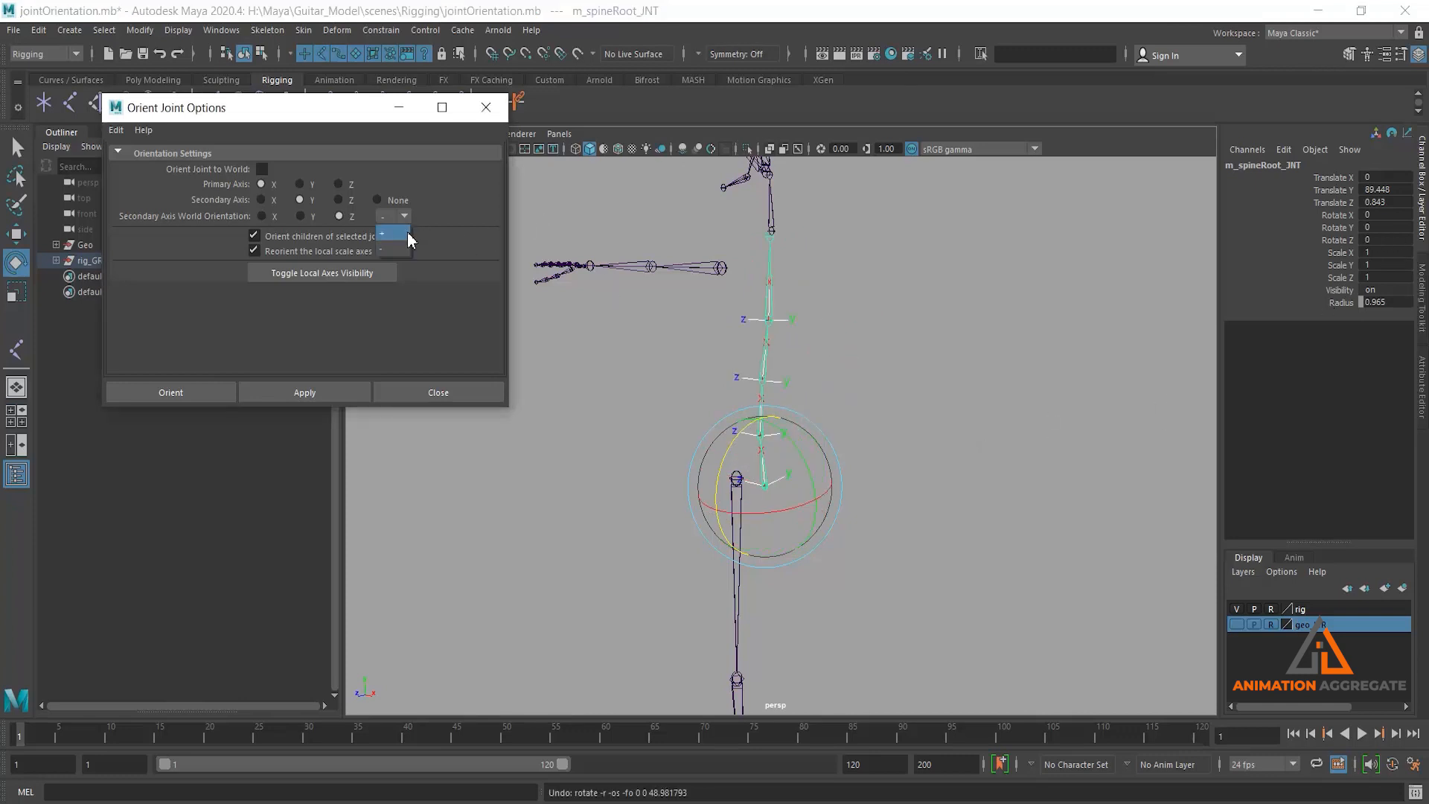
left_click(283, 391)
scroll(935, 379, "down", 3)
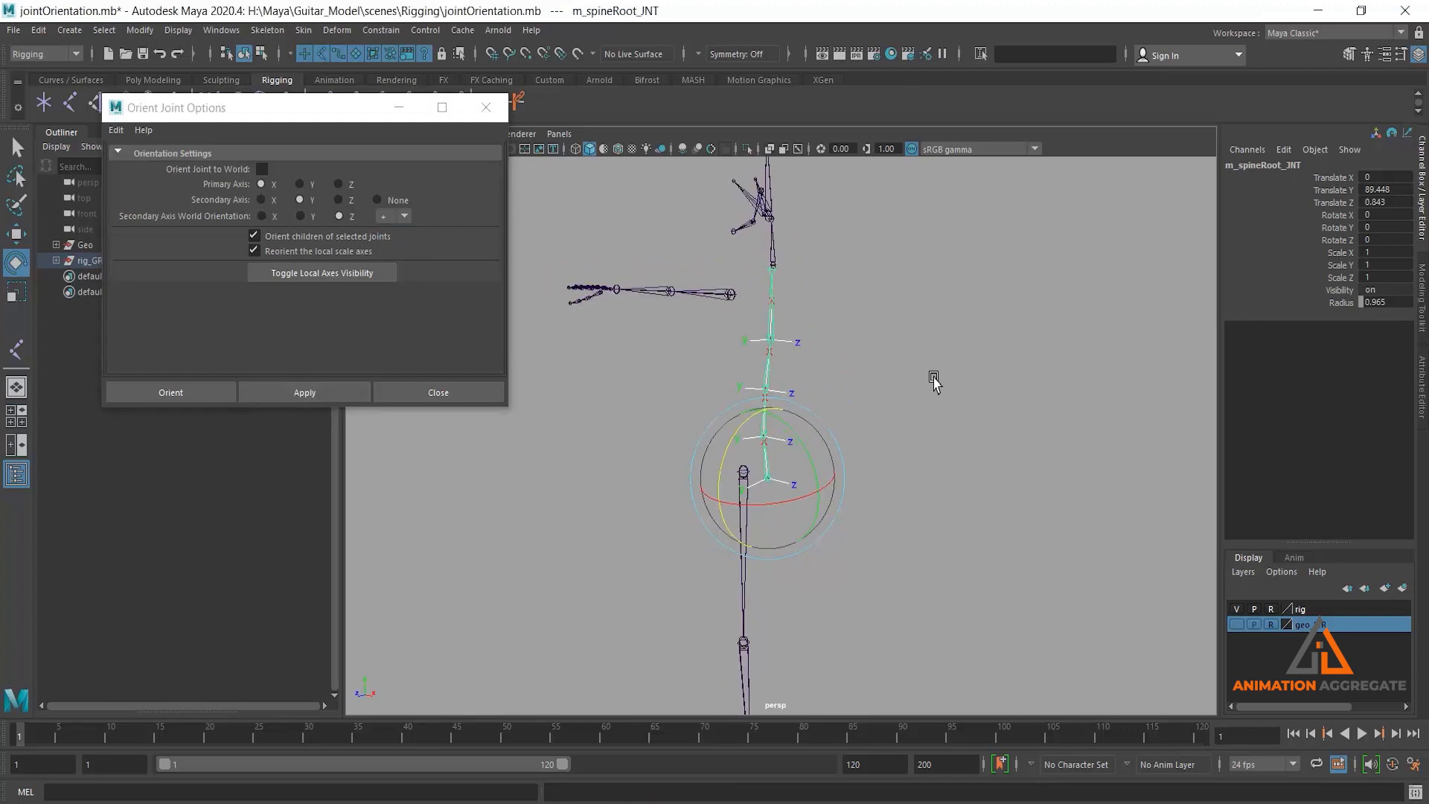
middle_click_drag(888, 454, 915, 381, "alt")
left_click_drag(915, 381, 937, 463, "alt")
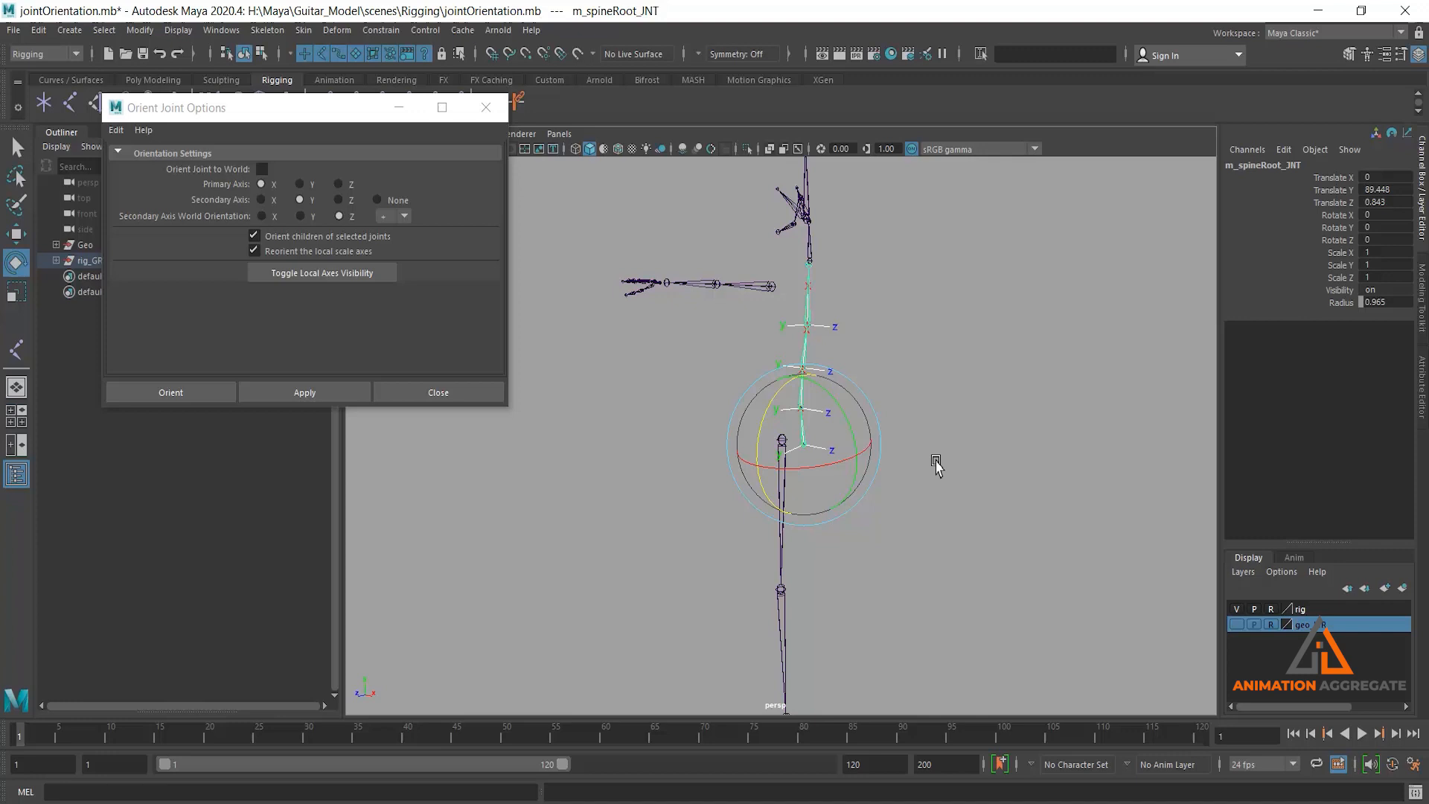
Set the Orient Joint options to Primary Axis Y and Secondary Axis Z, and clear the joint selection
left_click(942, 462)
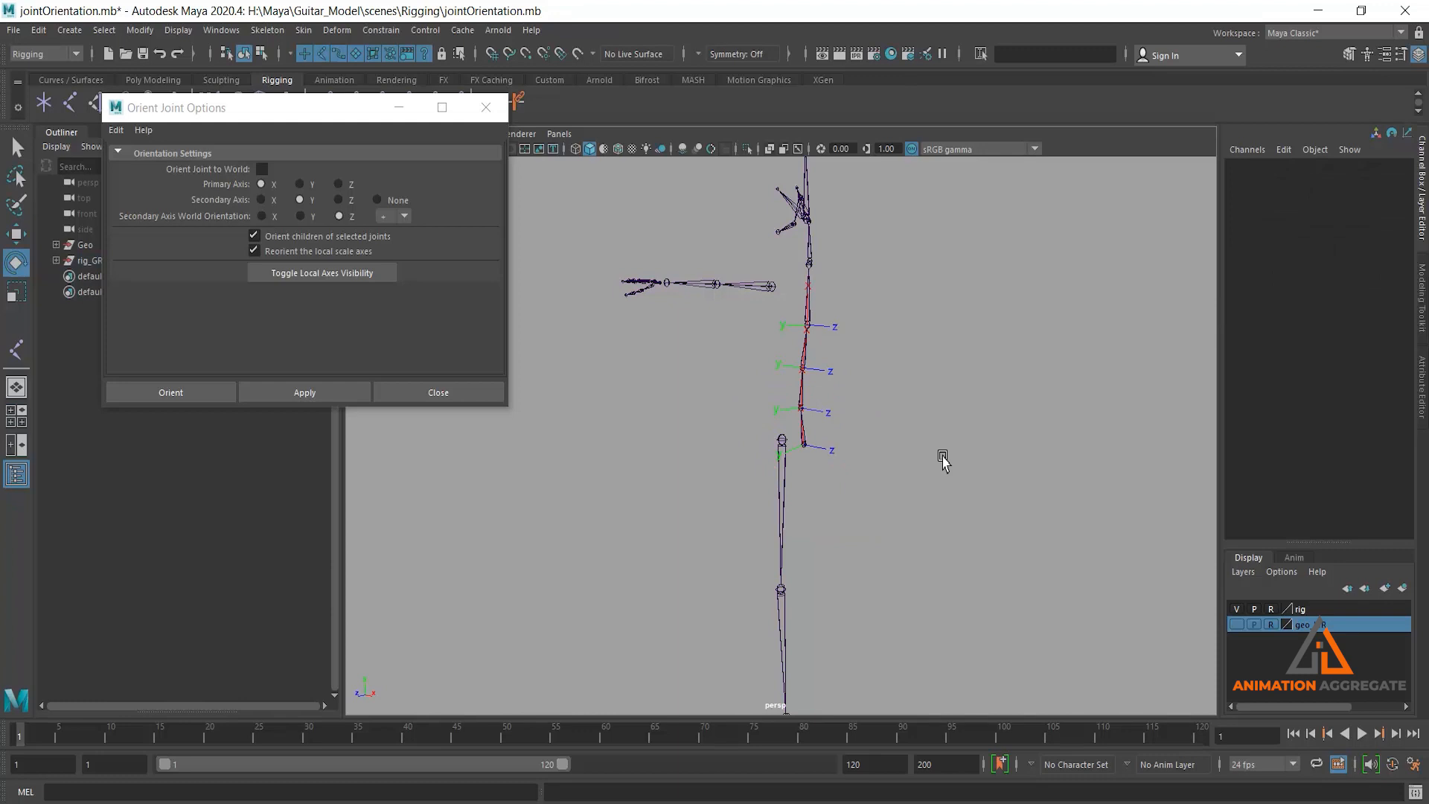
left_click(805, 445)
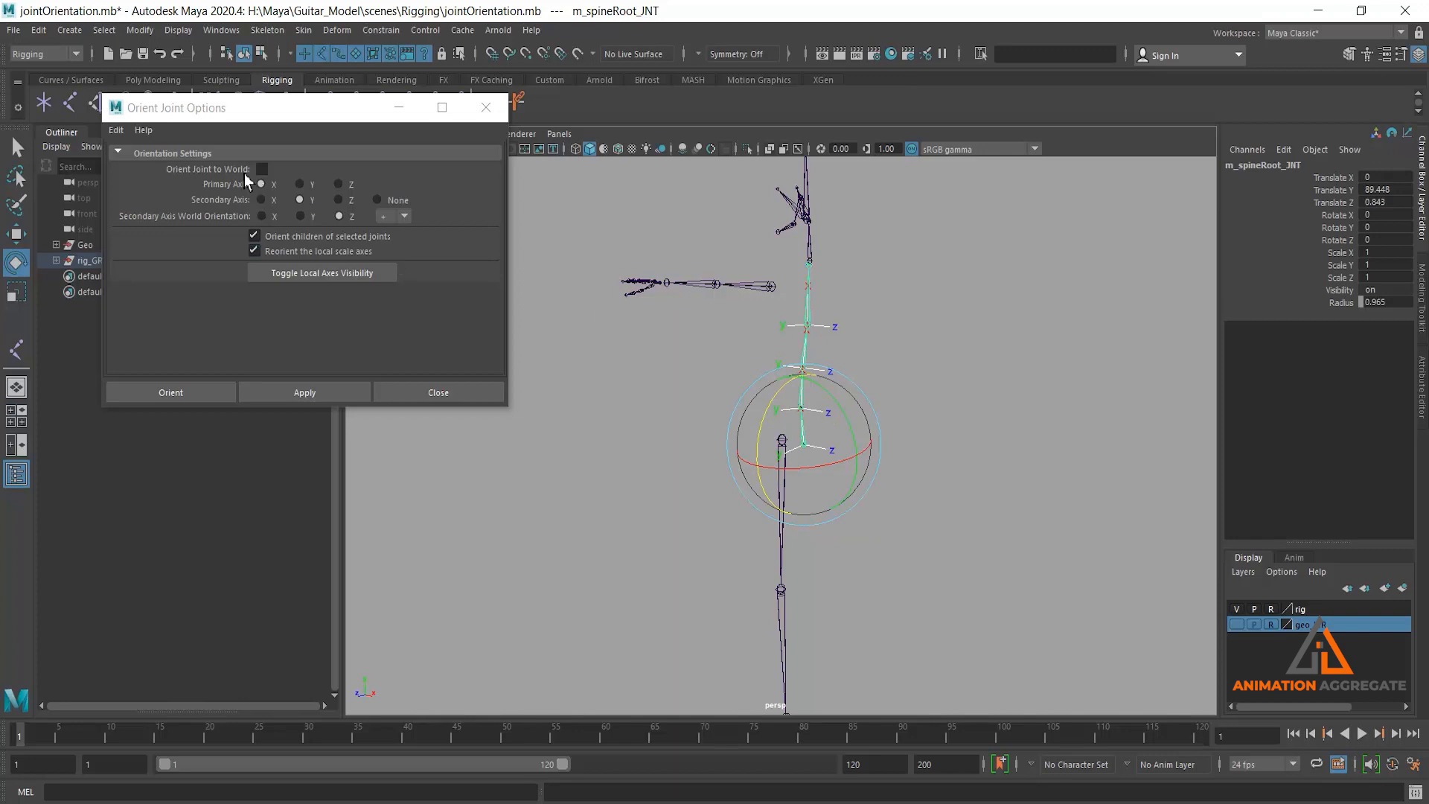
left_click(299, 184)
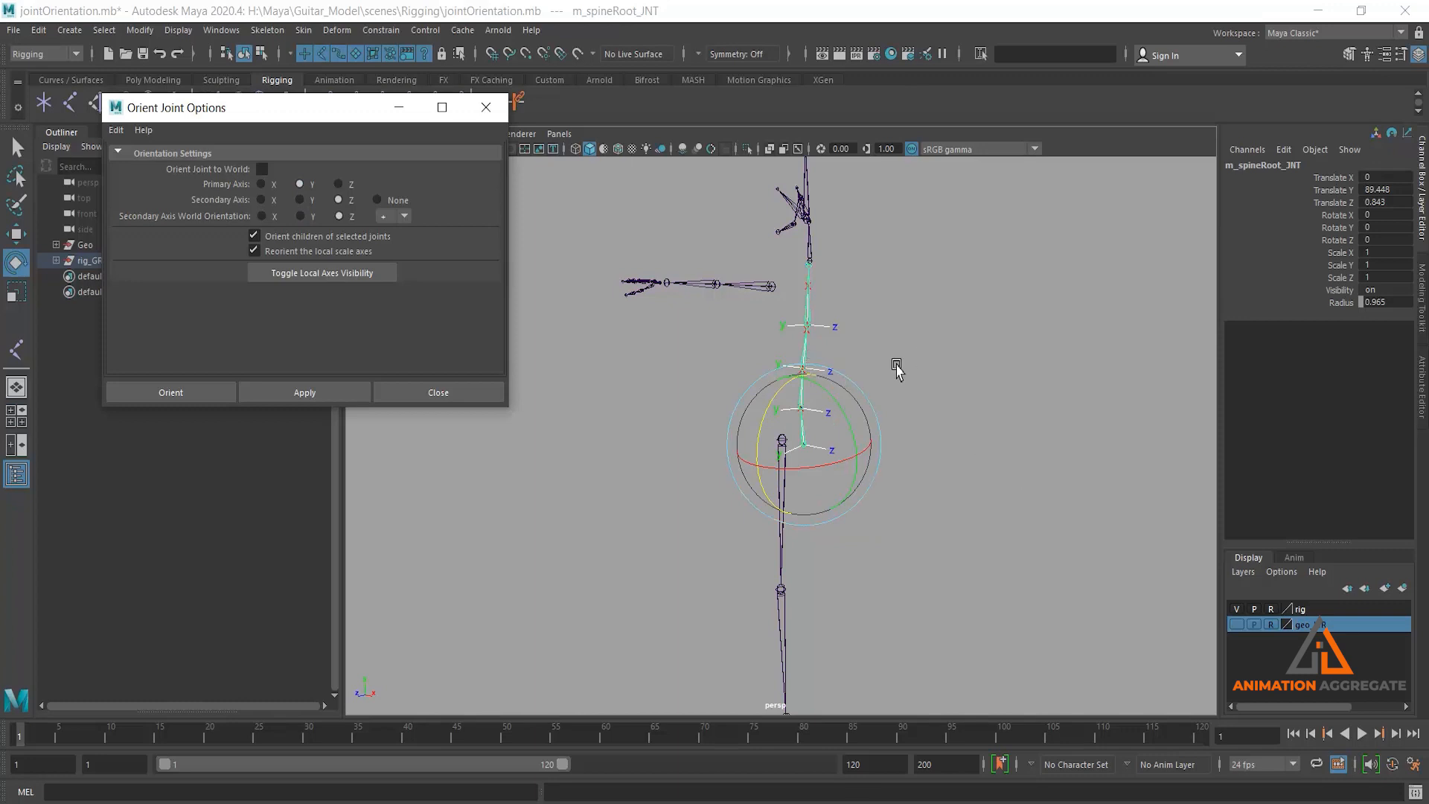
left_click(920, 426)
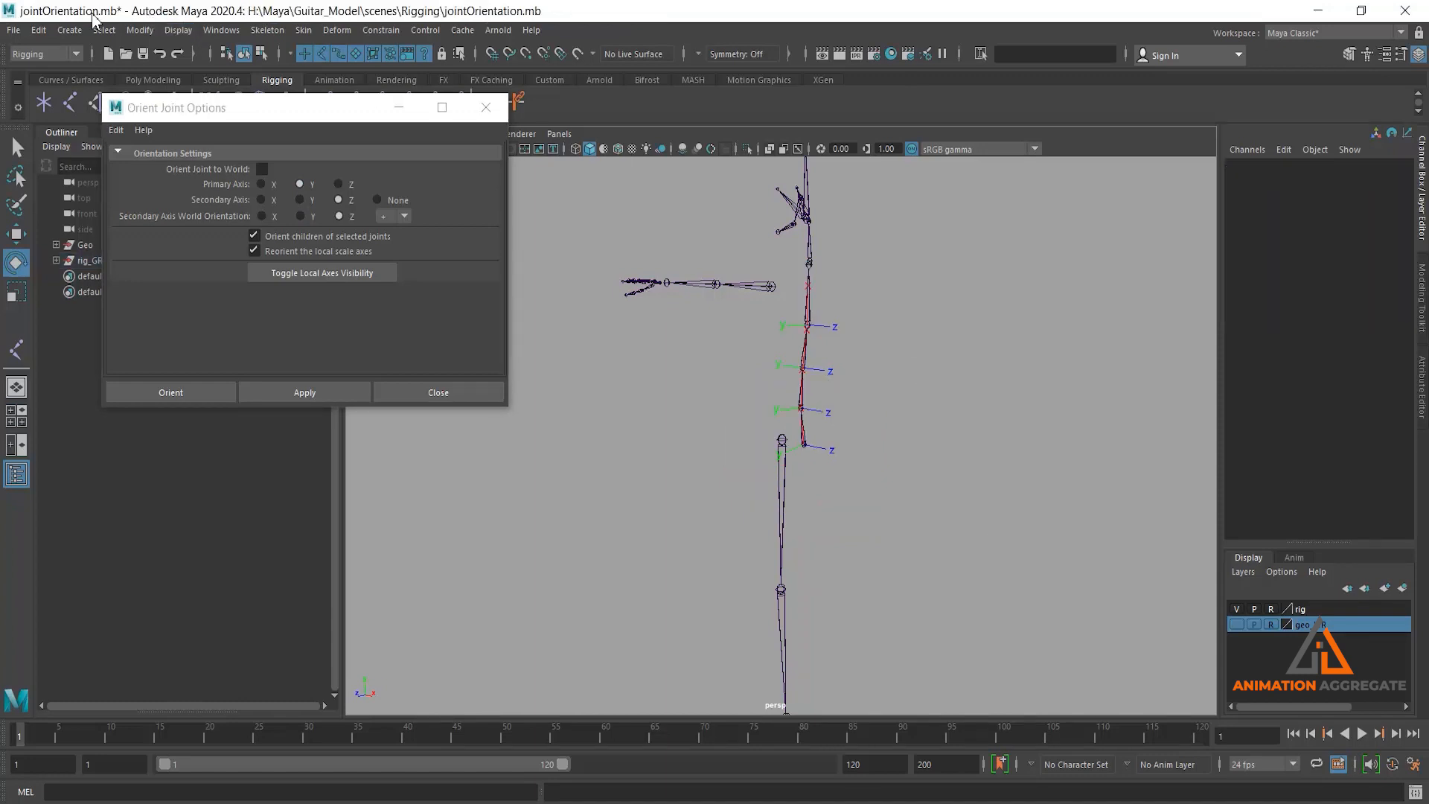
Create a polygon cube at the origin and frame it in the perspective view
left_click(69, 29)
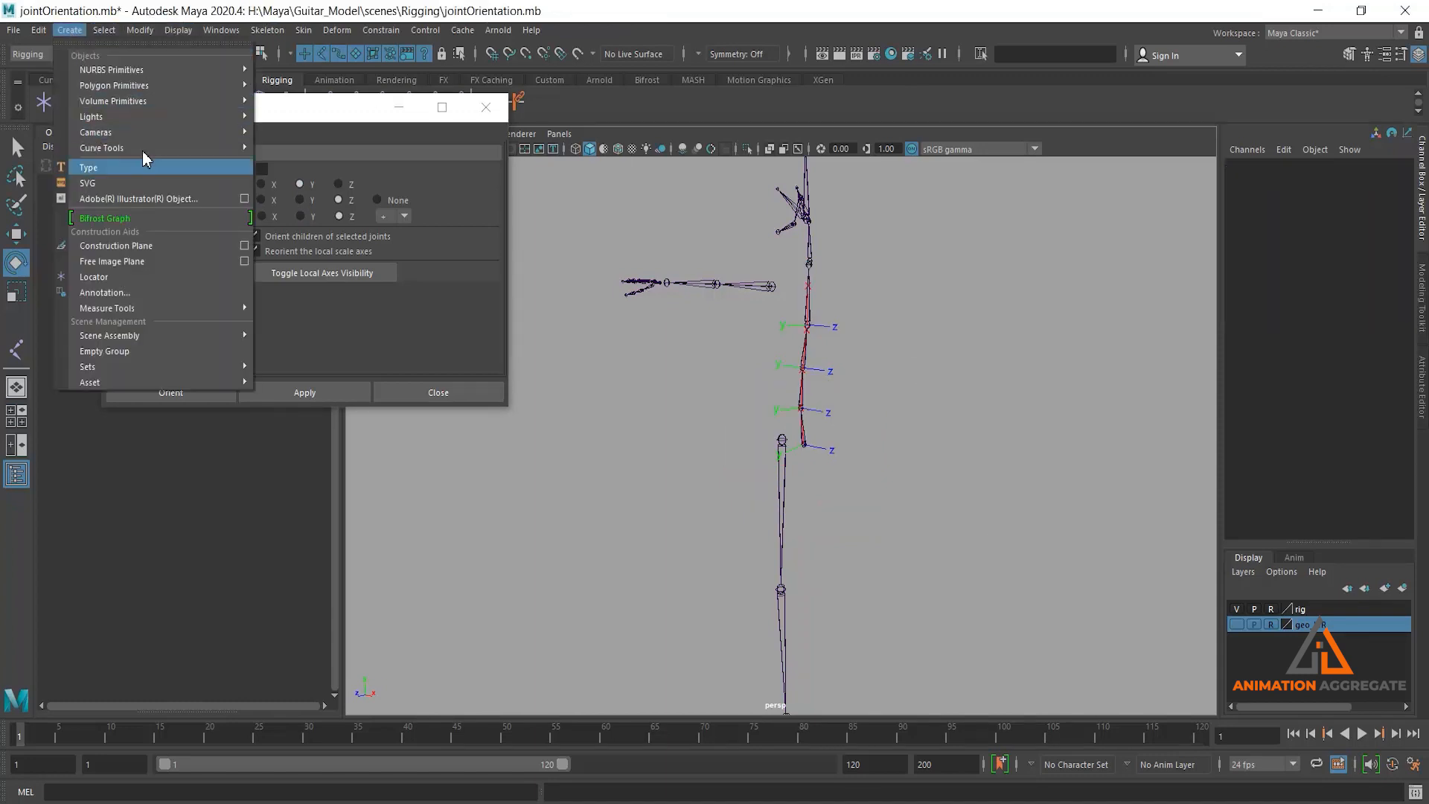
mouse_move(201, 90)
left_click(333, 101)
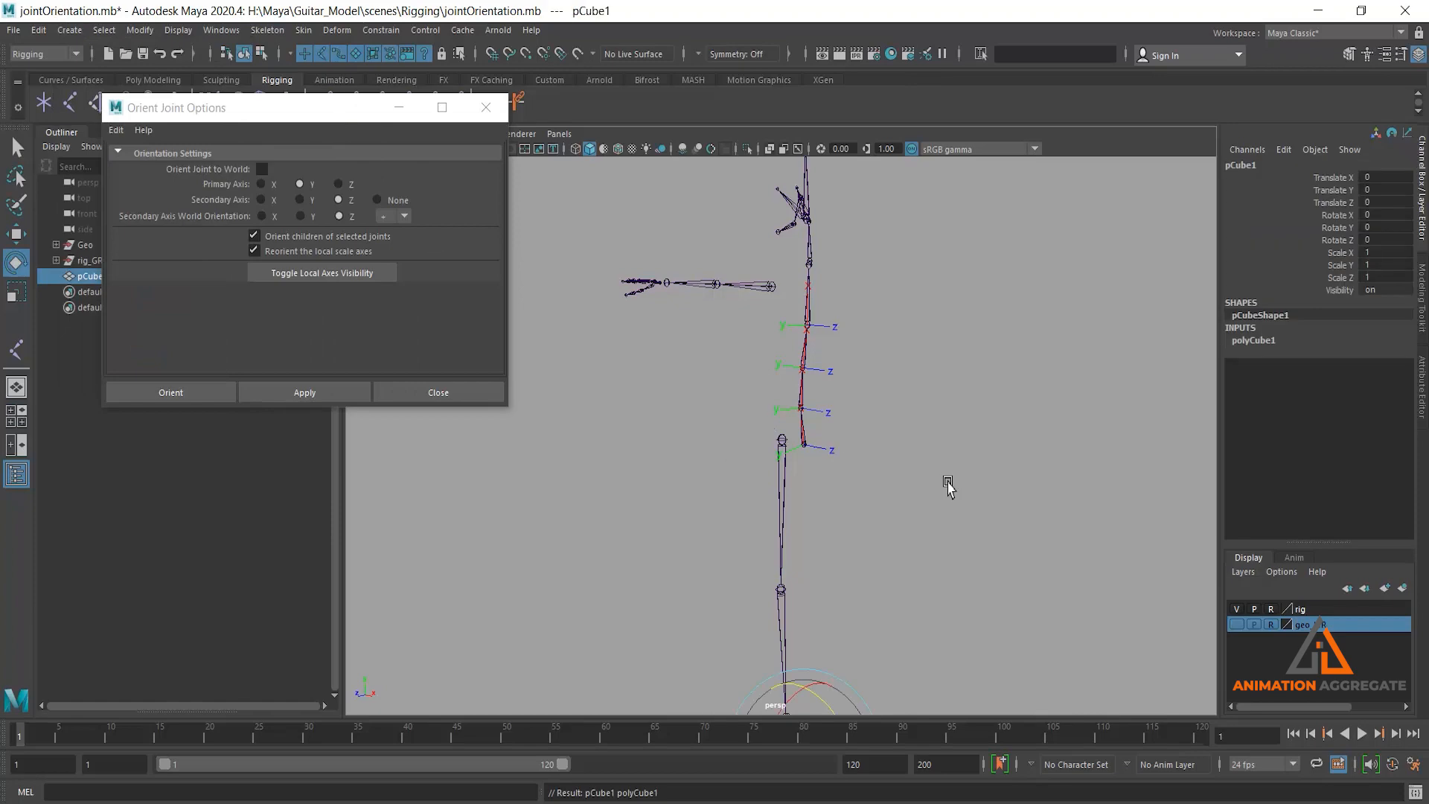
middle_click_drag(951, 484, 953, 346, "alt")
right_click_drag(951, 342, 938, 498, "alt")
middle_click_drag(938, 498, 938, 437, "alt")
key("f")
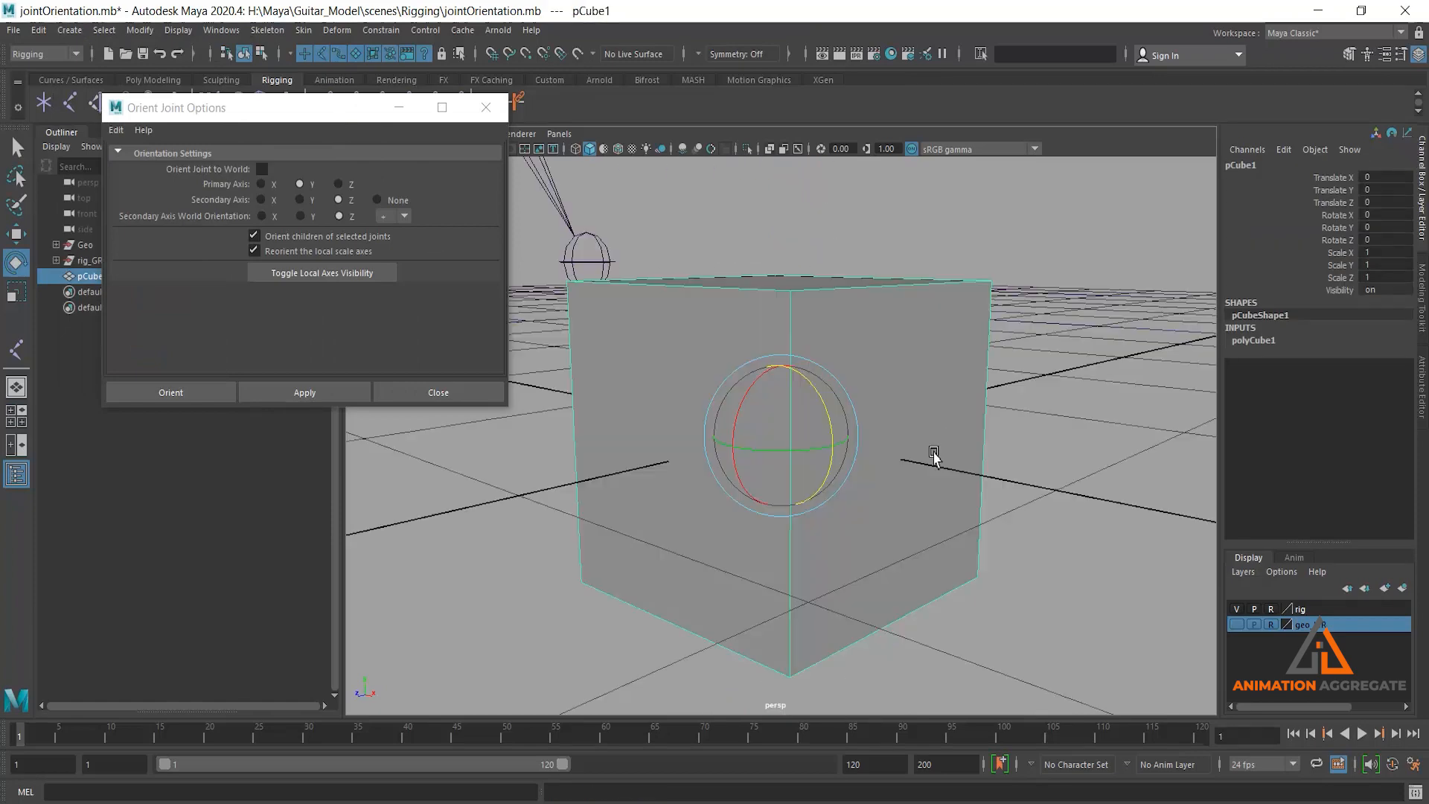
right_click_drag(934, 508, 787, 237, "alt")
left_click_drag(800, 513, 823, 450, "alt")
right_click_drag(824, 449, 774, 406, "alt")
Select the cube's four top vertices, move them up in Y to form a tall box, and return to object selection
left_click_drag(559, 297, 867, 435)
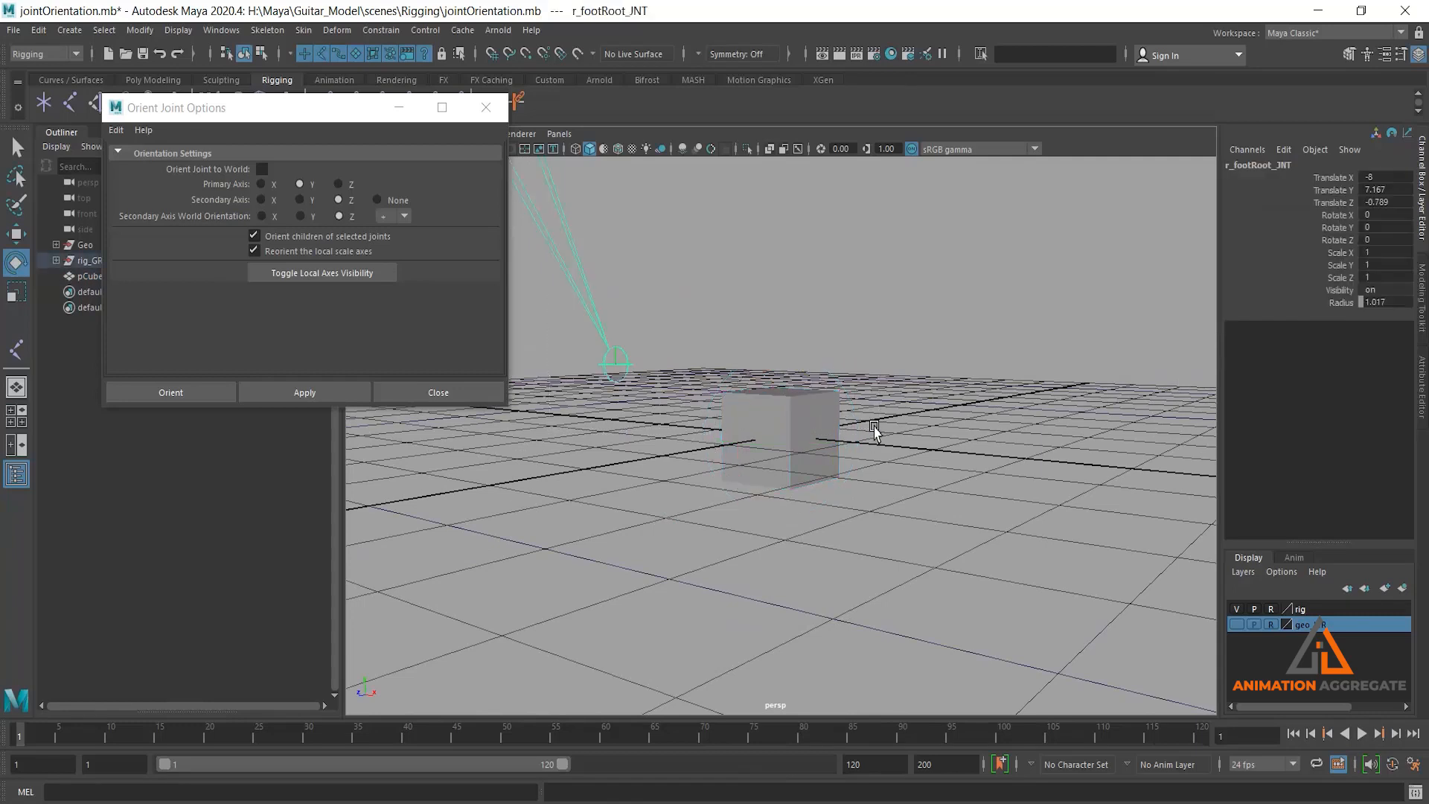
key("ctrl+z")
left_click_drag(710, 345, 875, 436)
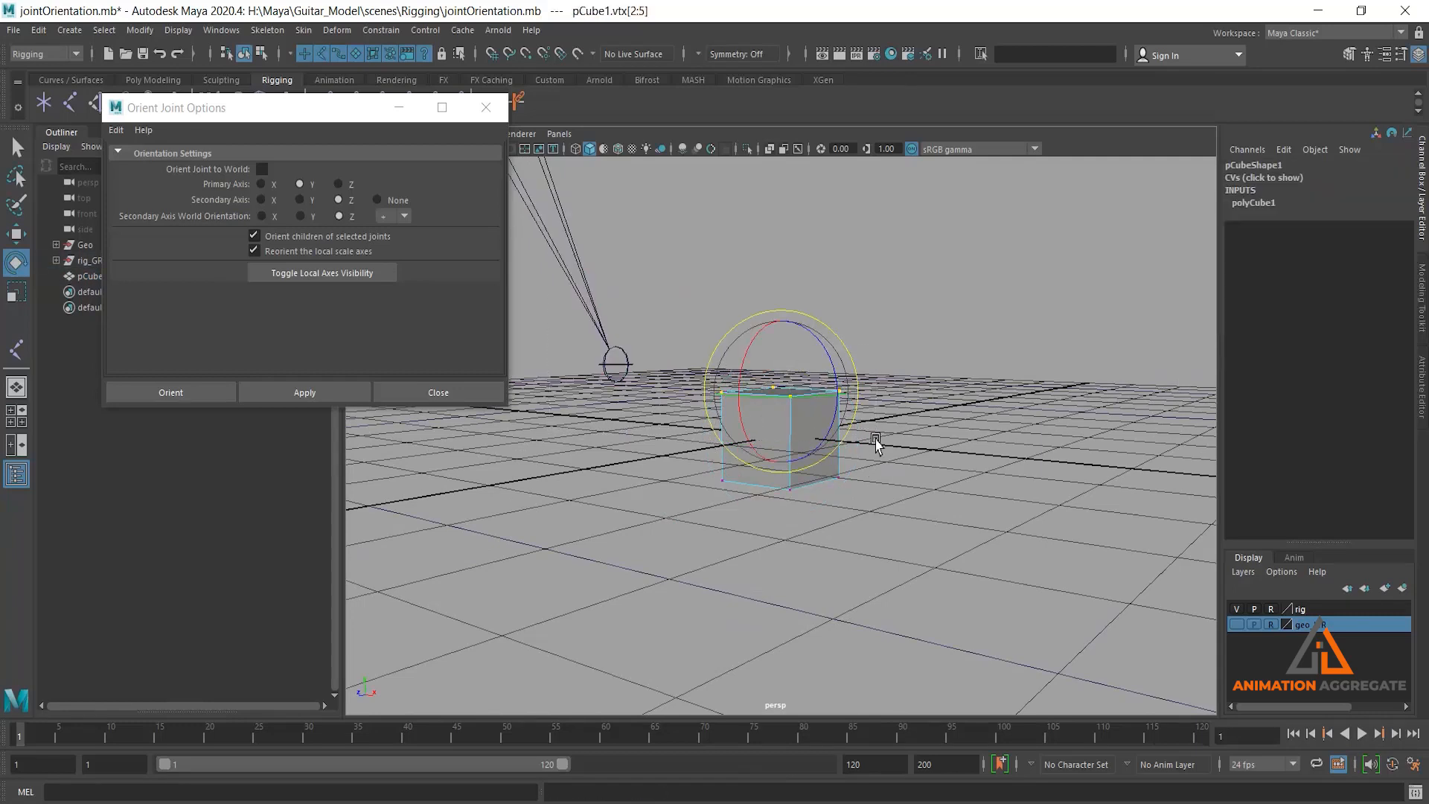
key("w")
left_click_drag(785, 316, 784, 134)
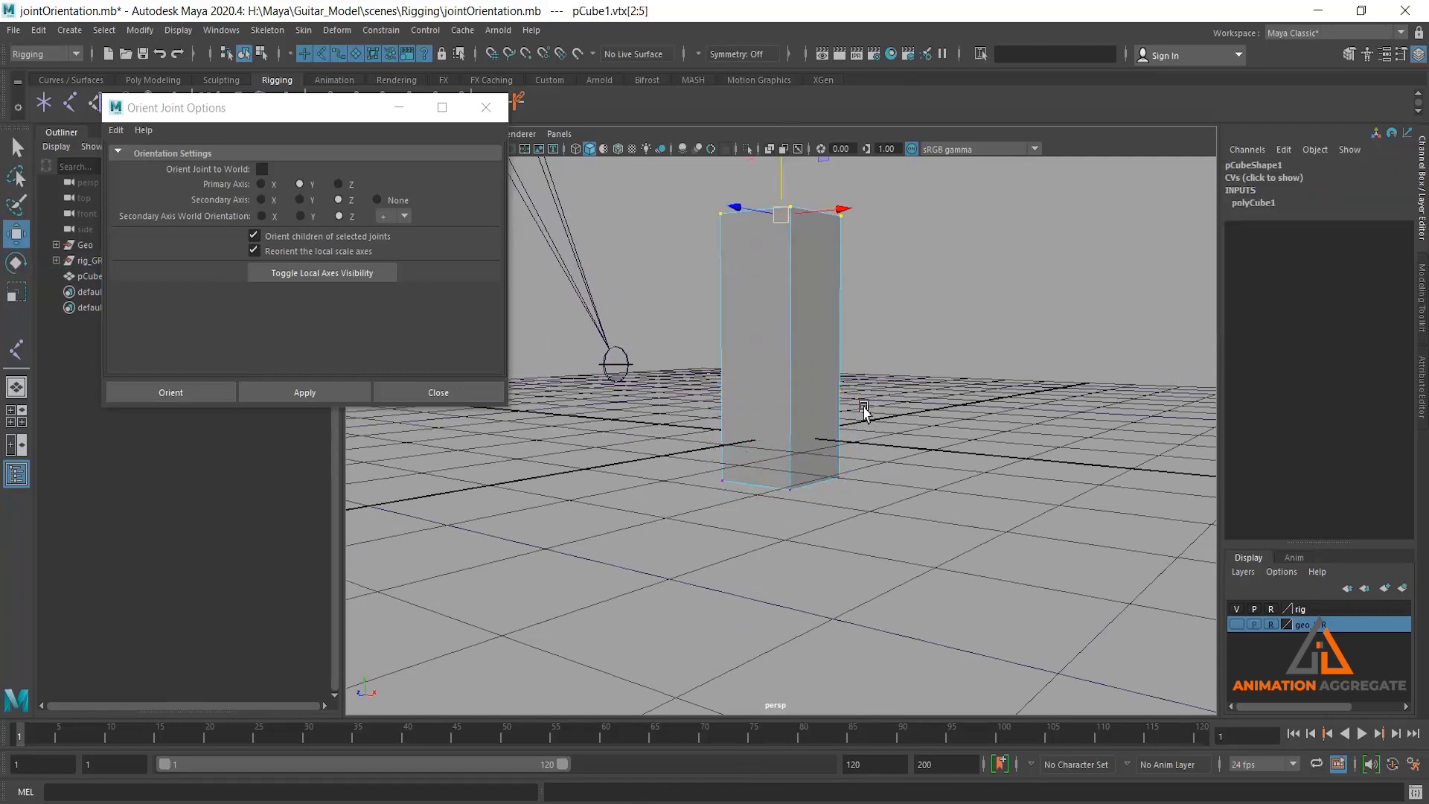
right_click_drag(864, 408, 831, 344, "alt")
right_click_drag(874, 243, 870, 279)
scroll(897, 376, "down", 1)
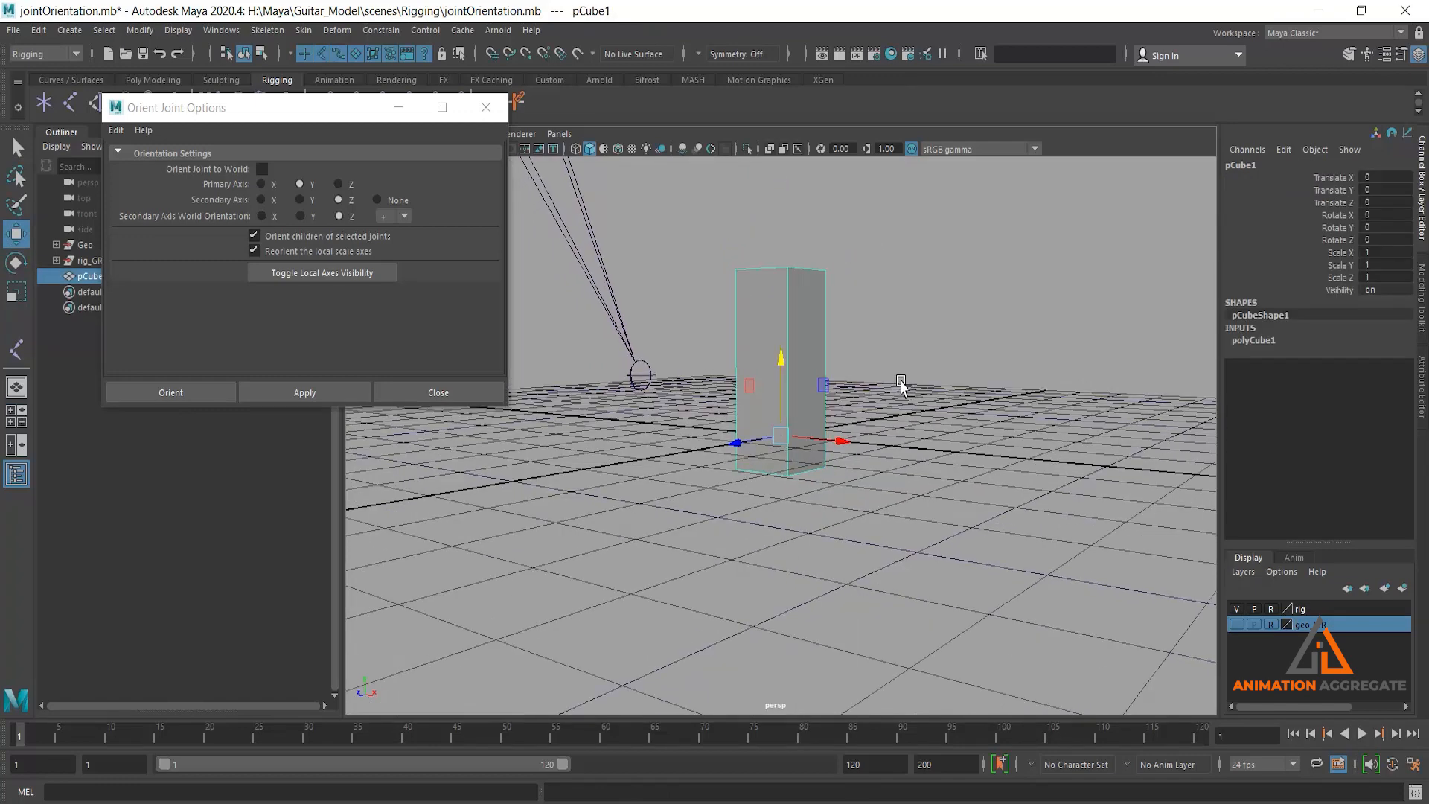
middle_click_drag(869, 439, 874, 456, "alt")
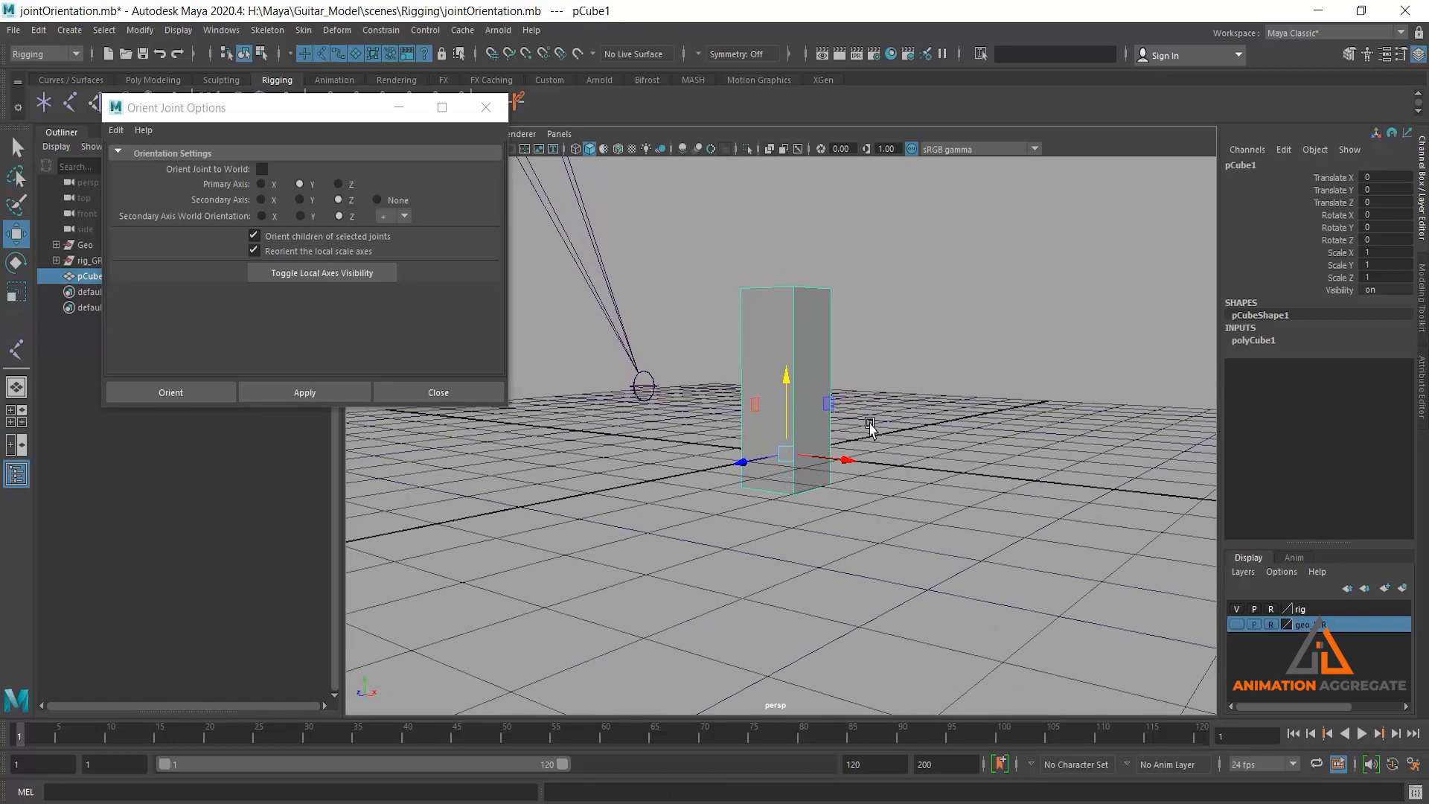
middle_click_drag(881, 375, 902, 381, "alt")
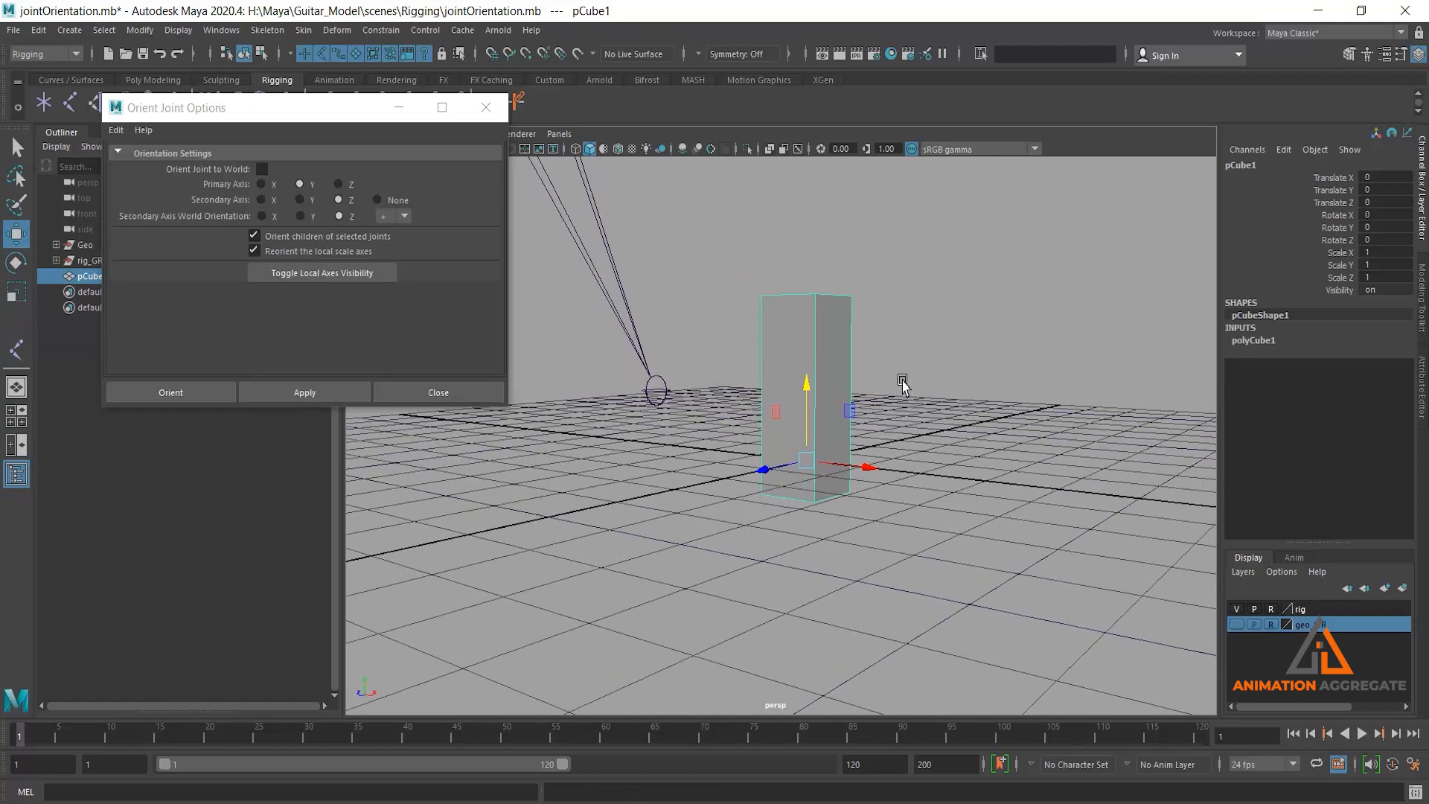
Try rotating the stretched cube by about 17 degrees in Y and about 46 degrees in X, undoing each rotation
key("e")
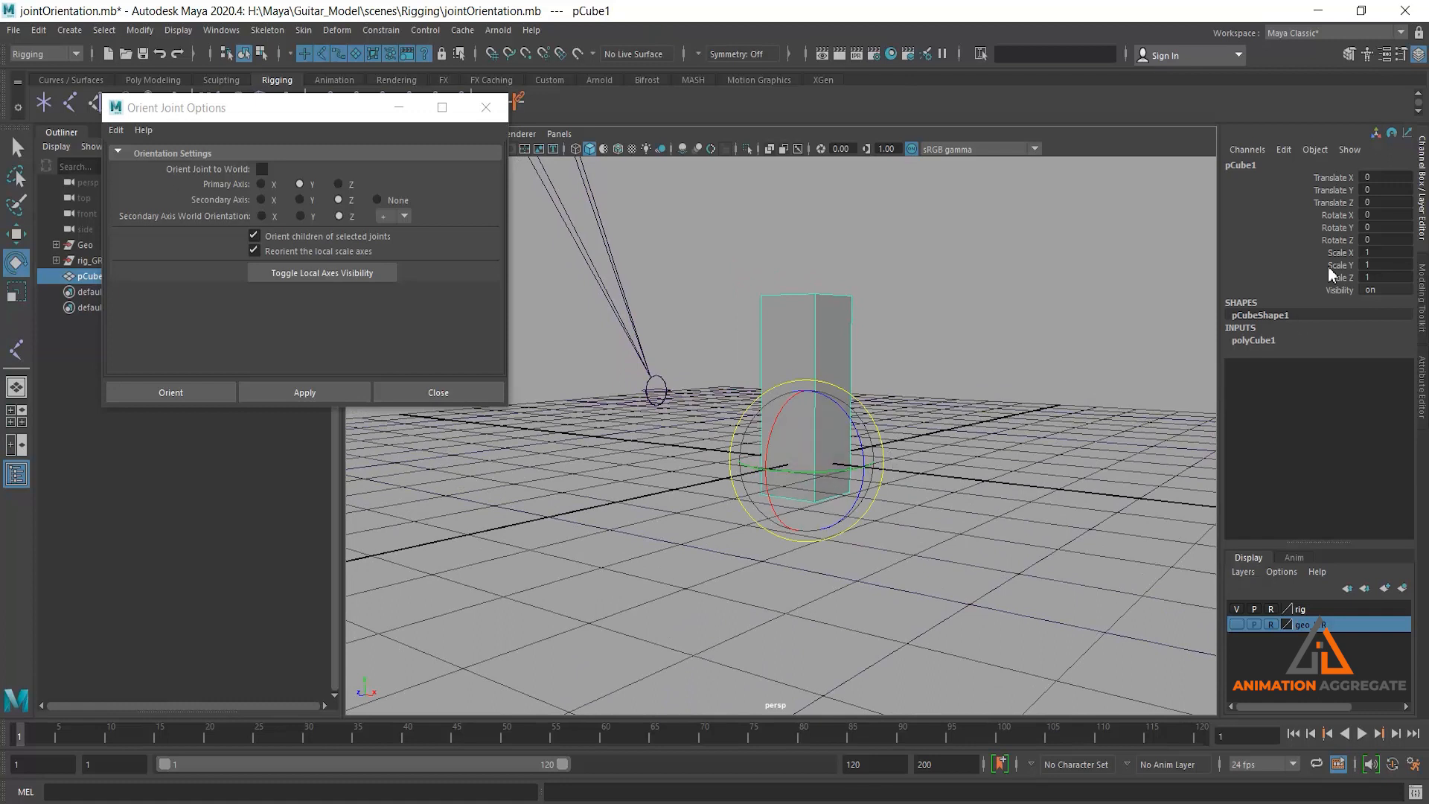
left_click(1339, 228)
middle_click_drag(845, 415, 868, 309)
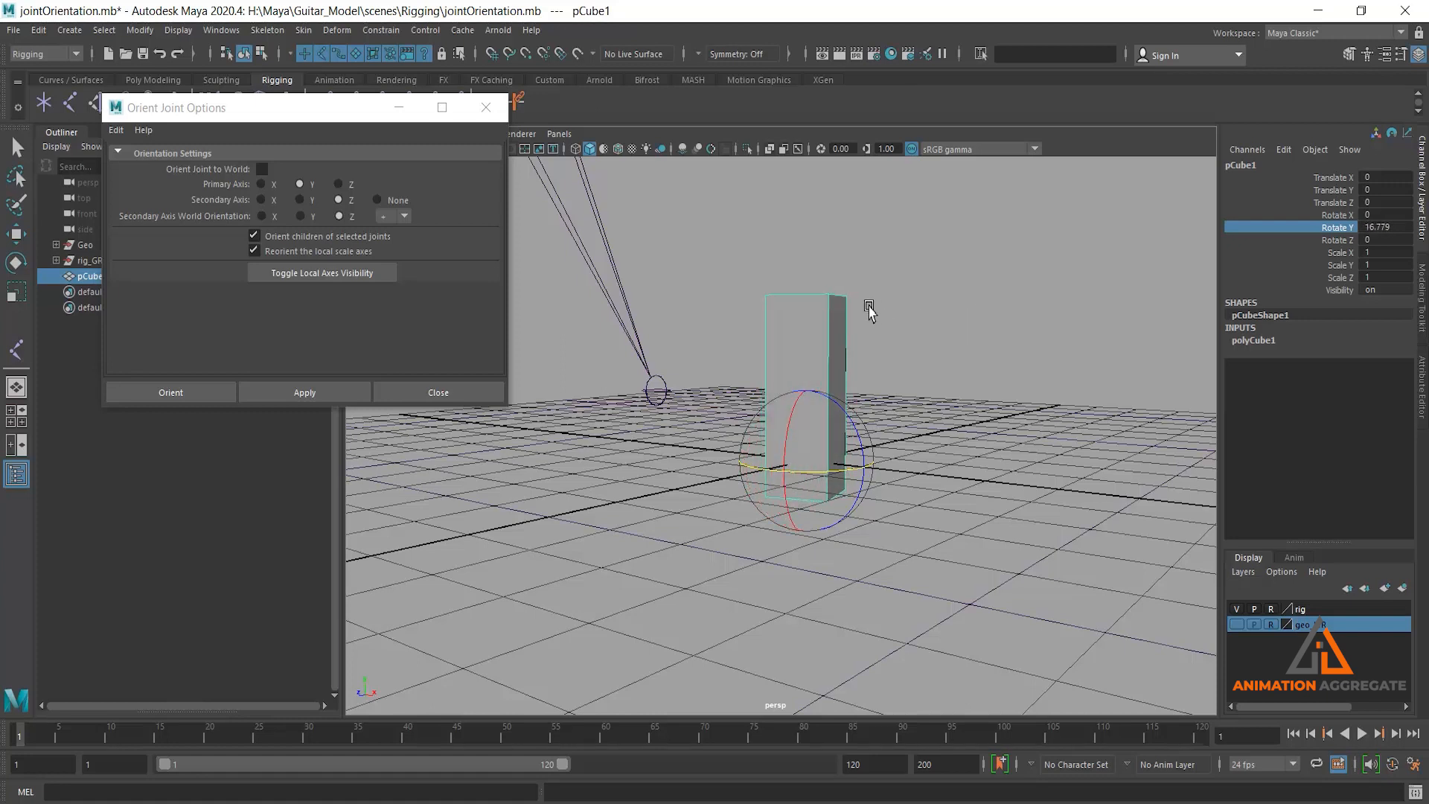
key("ctrl+z")
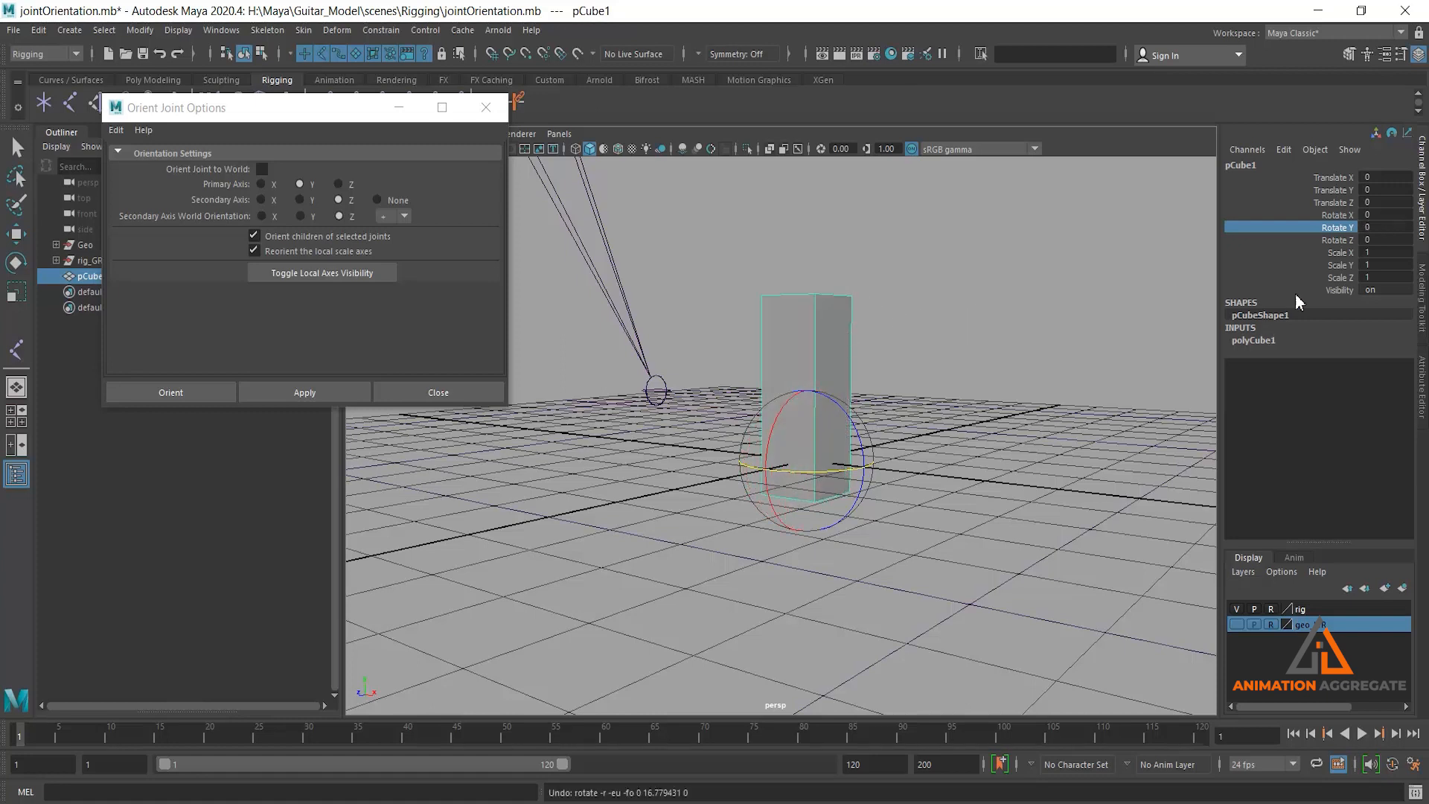
left_click(1328, 215)
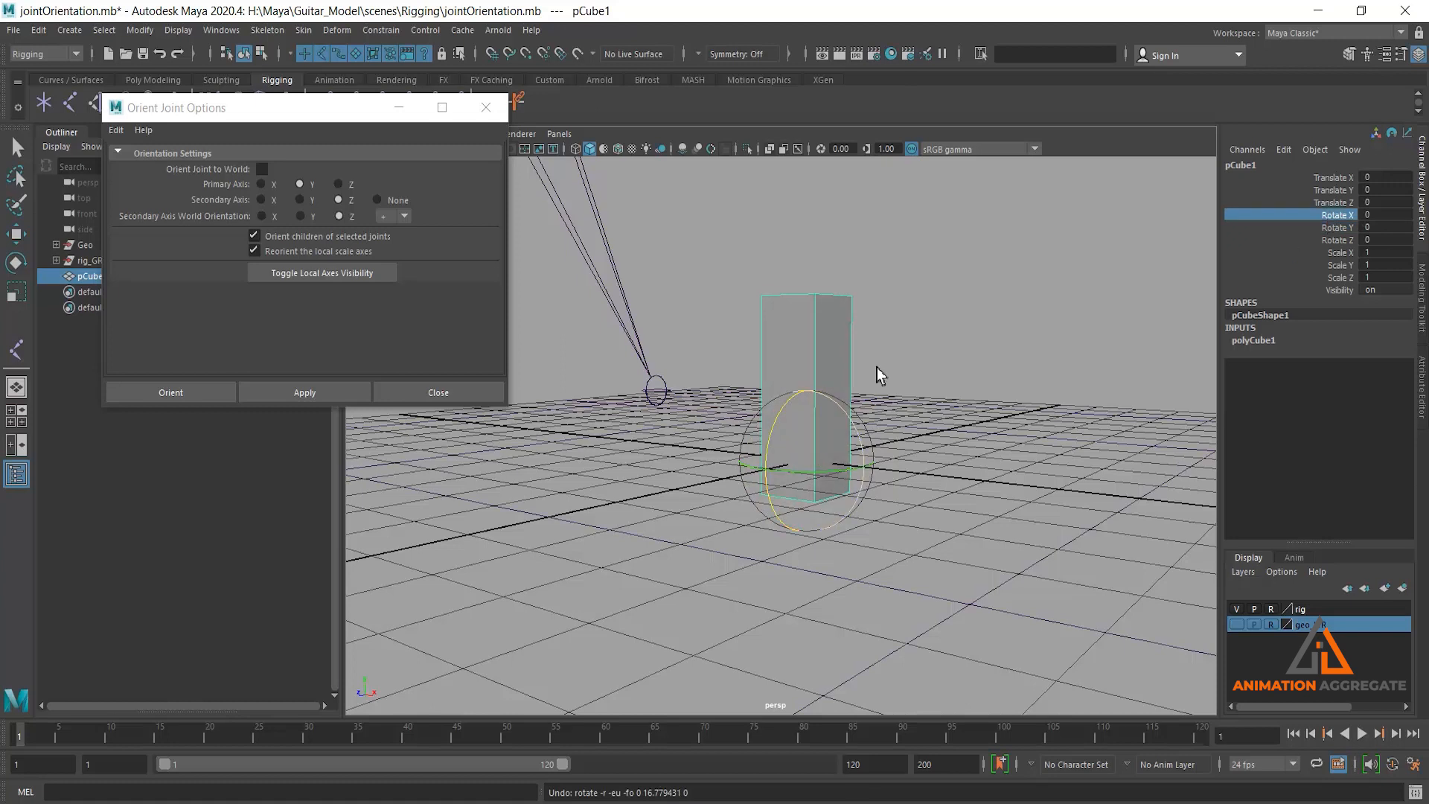
middle_click_drag(923, 344, 842, 400)
key("ctrl+z")
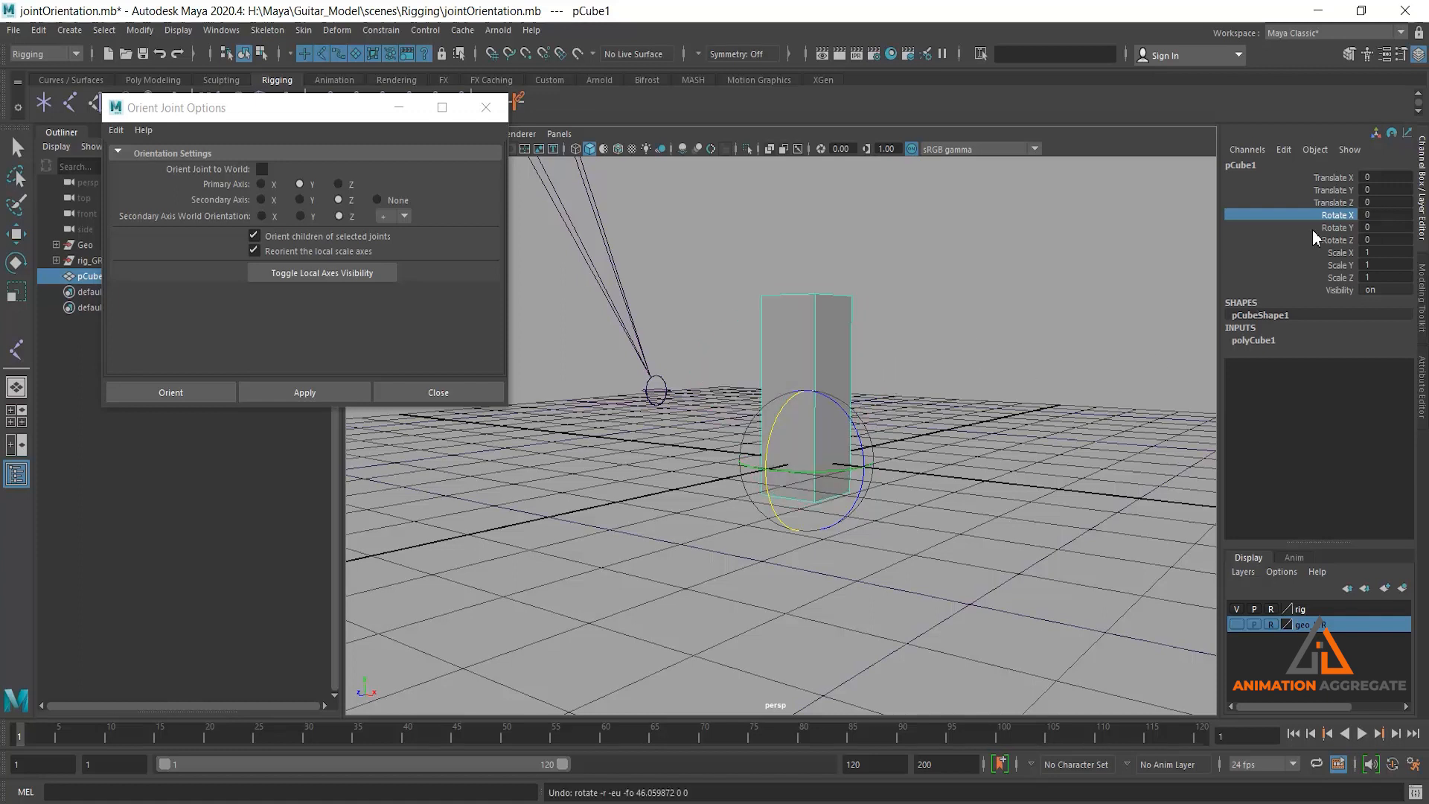
Try rotating the stretched cube in Y again and by about 26 degrees in Z, undoing each rotation
left_click(1317, 227)
middle_click_drag(925, 332, 854, 367)
key("ctrl+z")
left_click(1321, 240)
key("ctrl+z")
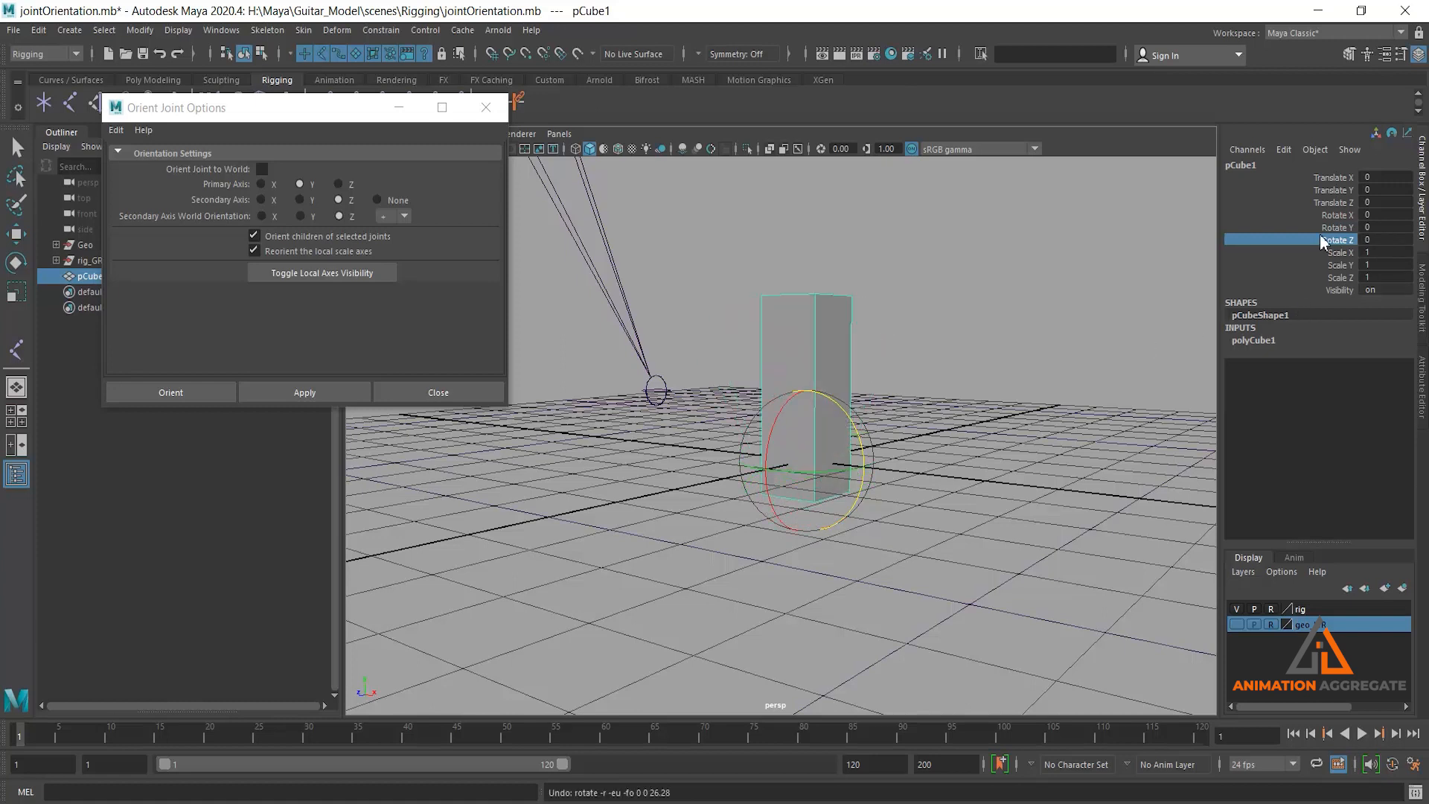
Activate the cube's Rotate X, Rotate Y and Rotate Z channels in turn, and remove the cube
left_click(1331, 217)
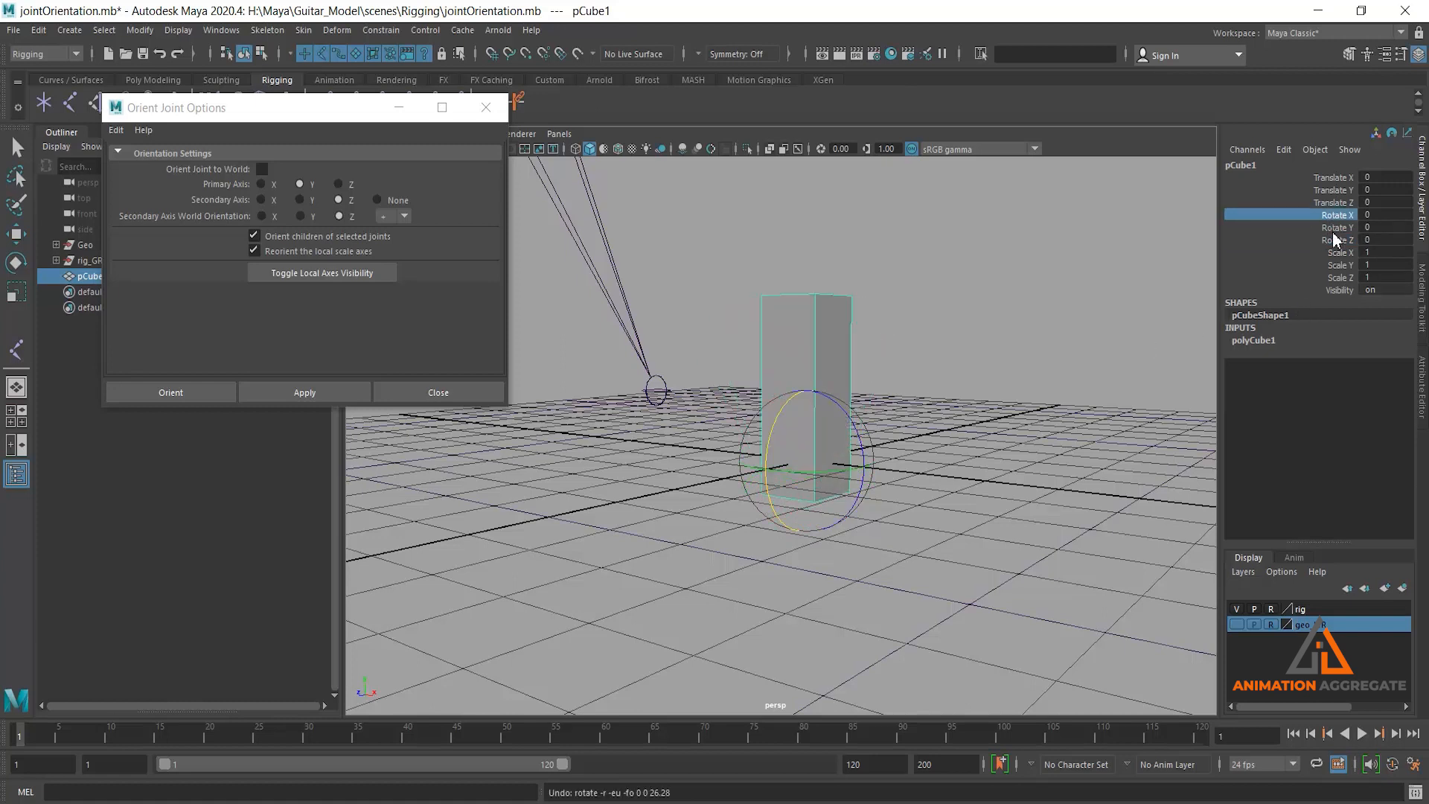
left_click(1333, 228)
left_click(1333, 240)
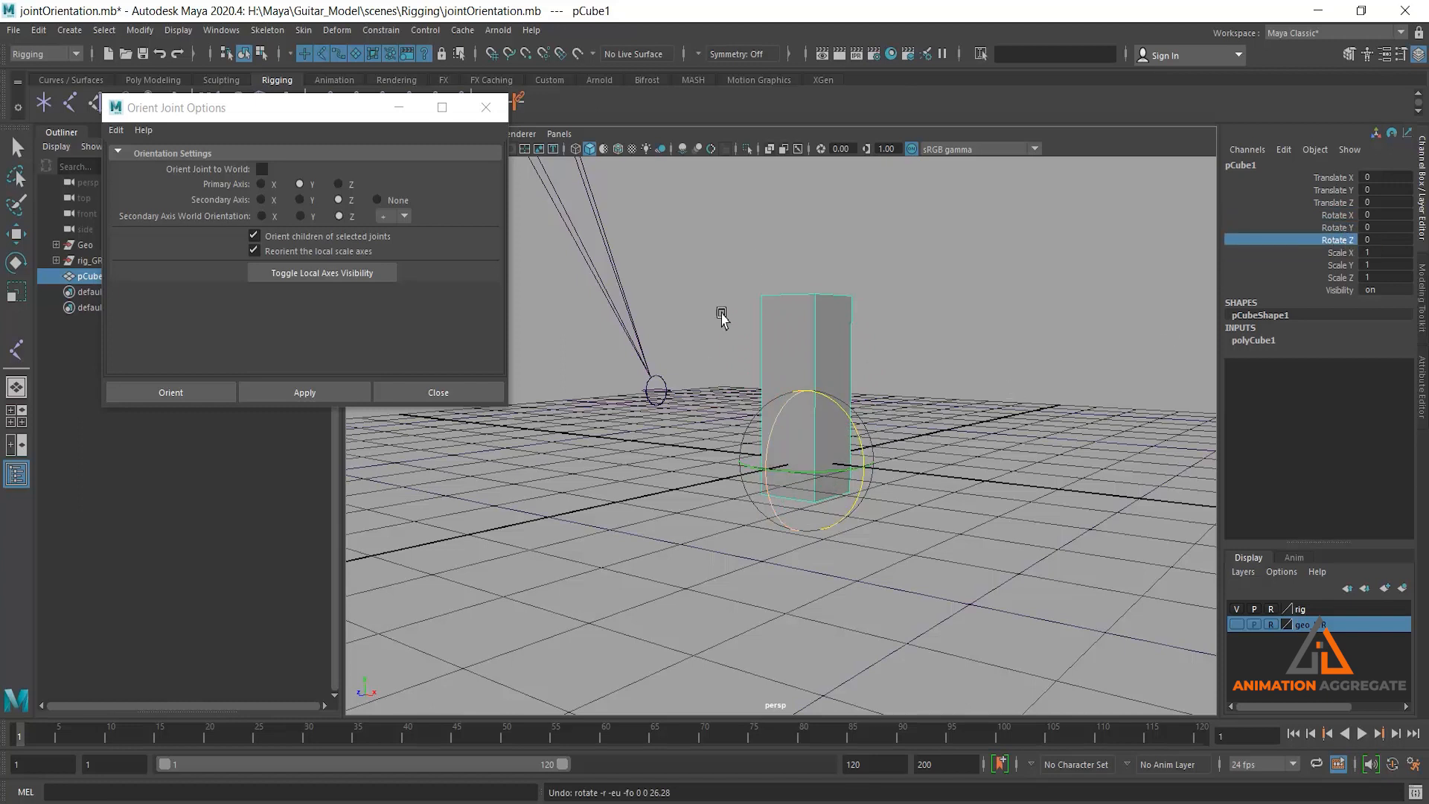
left_click(775, 251)
Reselect the root spine joint and try rotating it by about 25 degrees in Z
left_click_drag(899, 533, 752, 398, "alt")
middle_click_drag(751, 395, 790, 471, "alt")
scroll(770, 376, "down", 3)
middle_click_drag(766, 246, 784, 513, "alt")
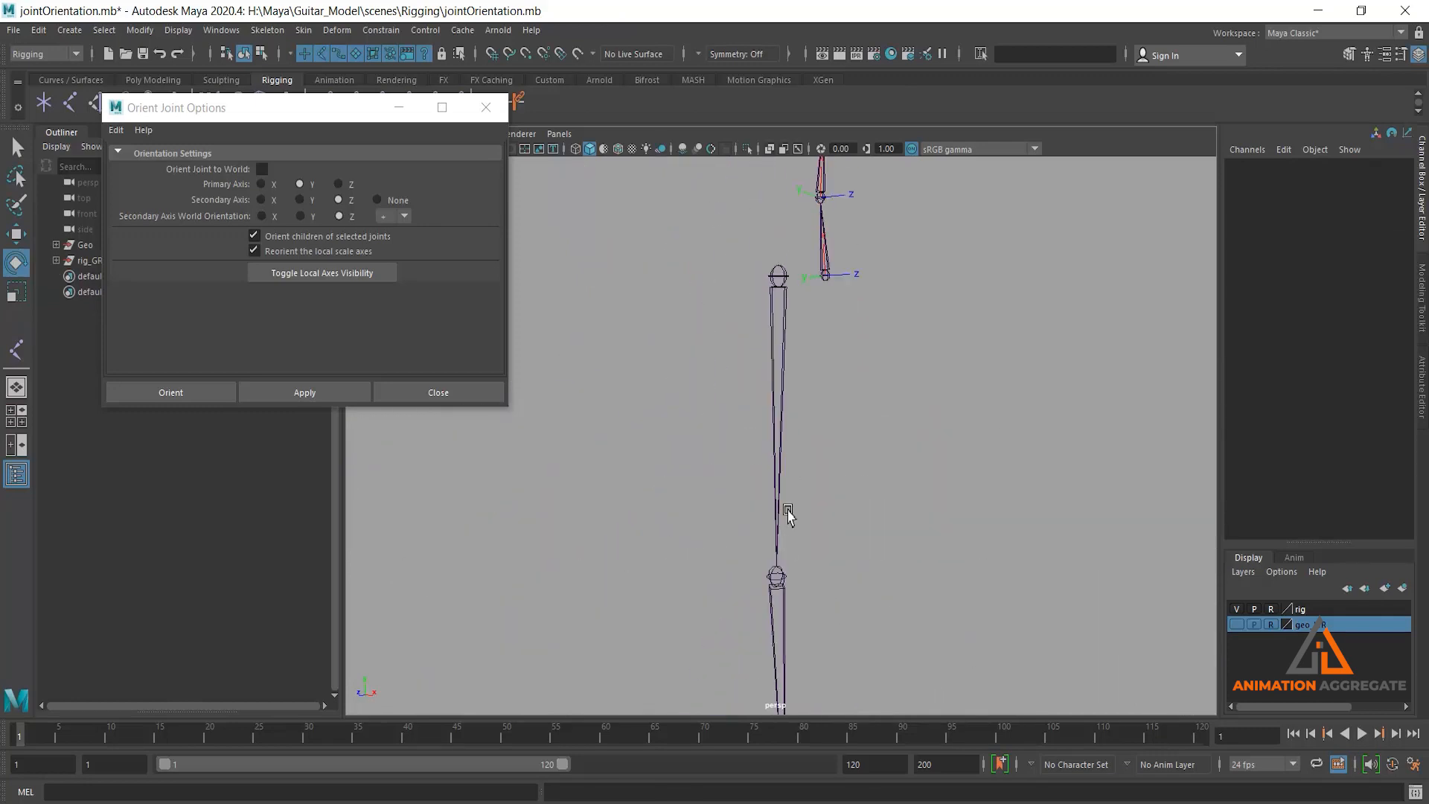
scroll(774, 417, "down", 3)
middle_click_drag(767, 368, 753, 453, "alt")
left_click(799, 411)
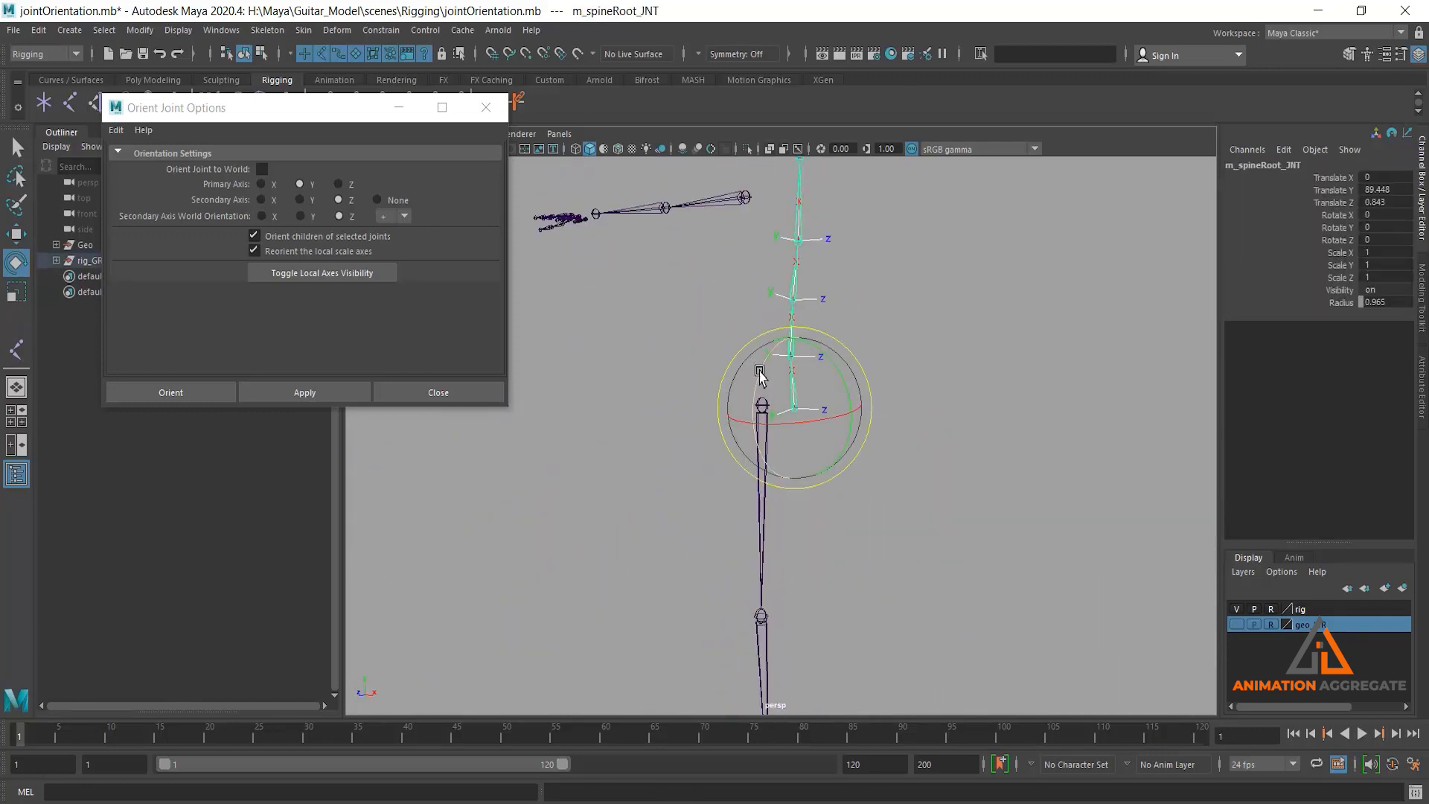
left_click_drag(766, 377, 746, 408)
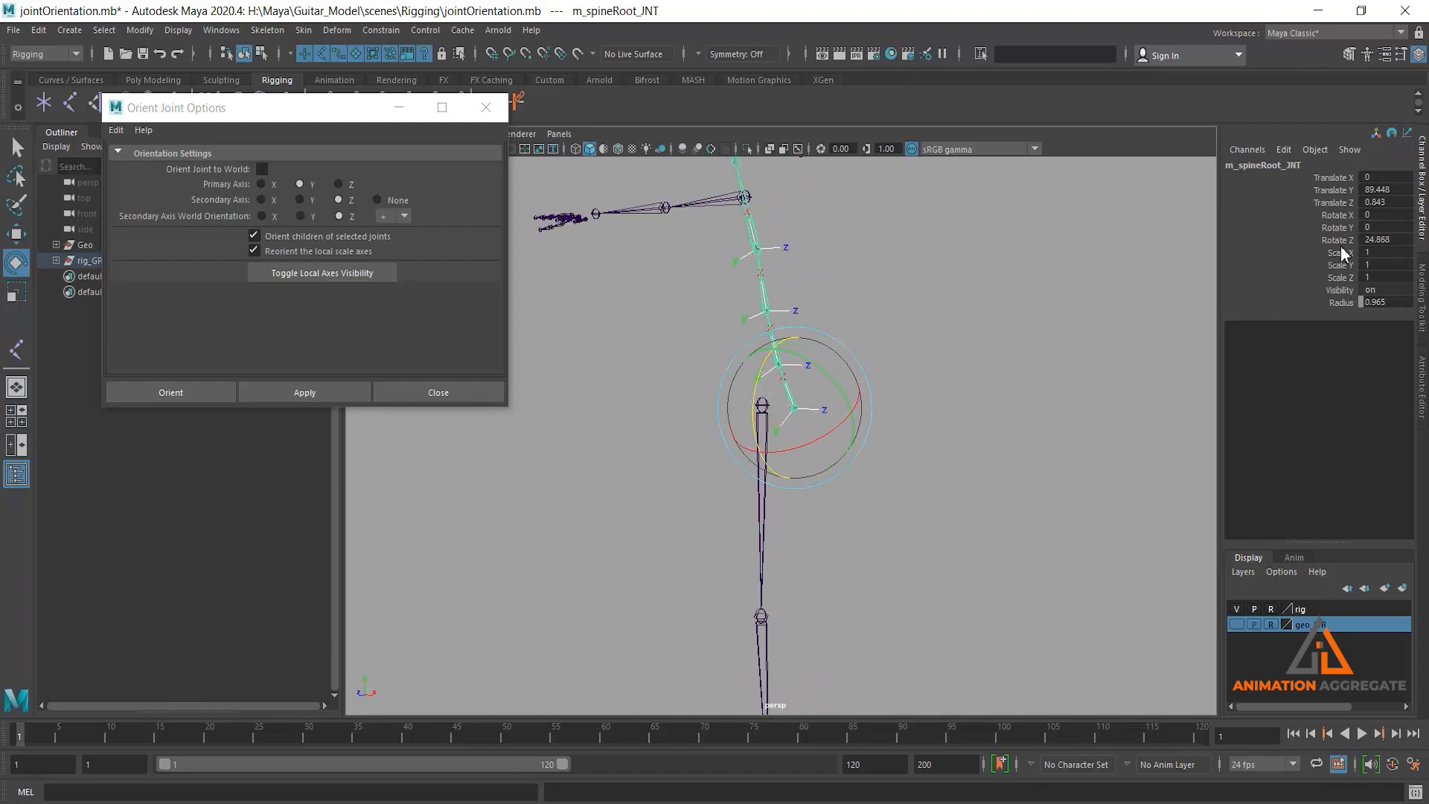
Try rotating the root spine joint by about -2.4 degrees in X, and undo both test rotations
left_click(1338, 240)
left_click(1337, 215)
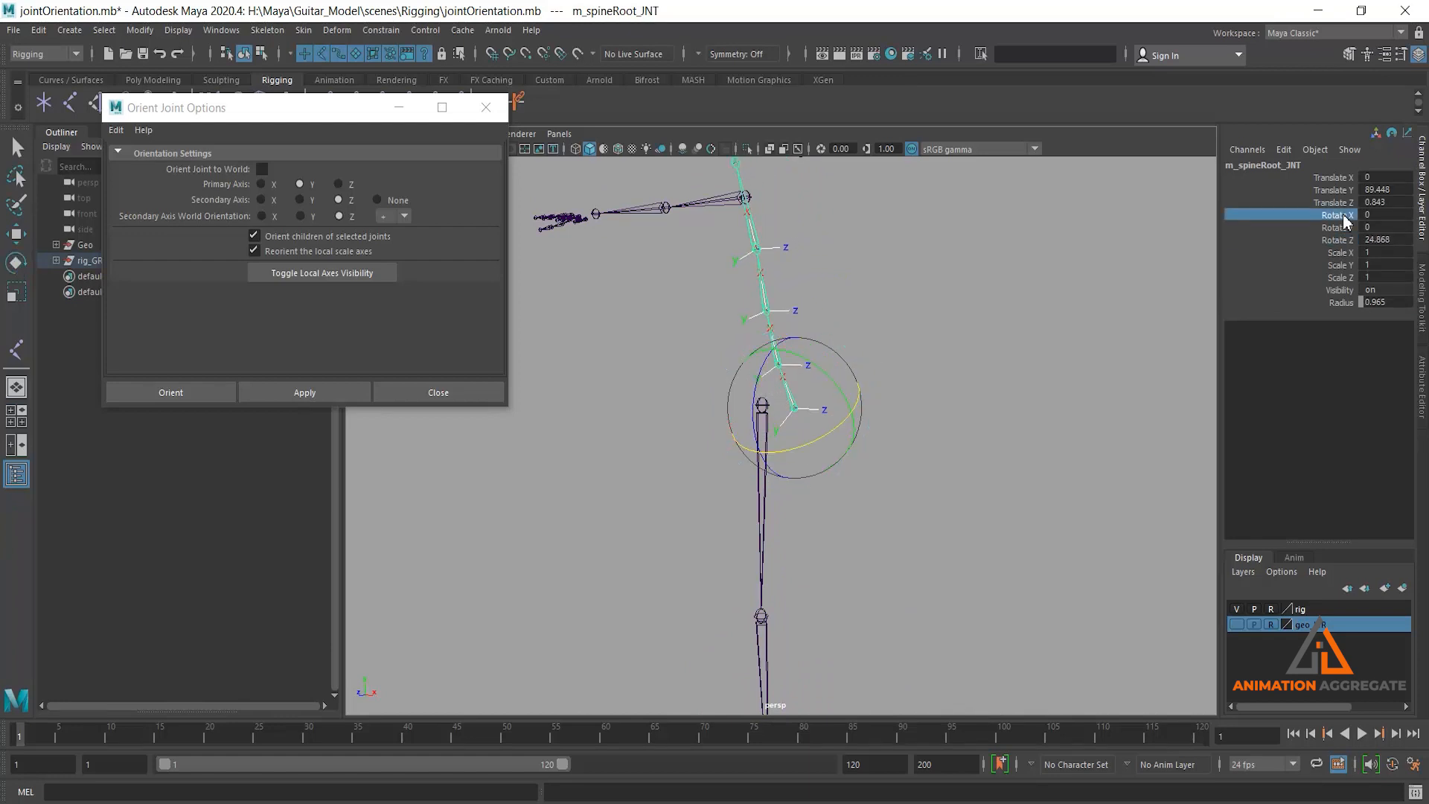
mouse_move(794, 424)
left_mouse_down()
mouse_move(779, 424)
mouse_move(791, 435)
left_mouse_up()
key("ctrl+z")
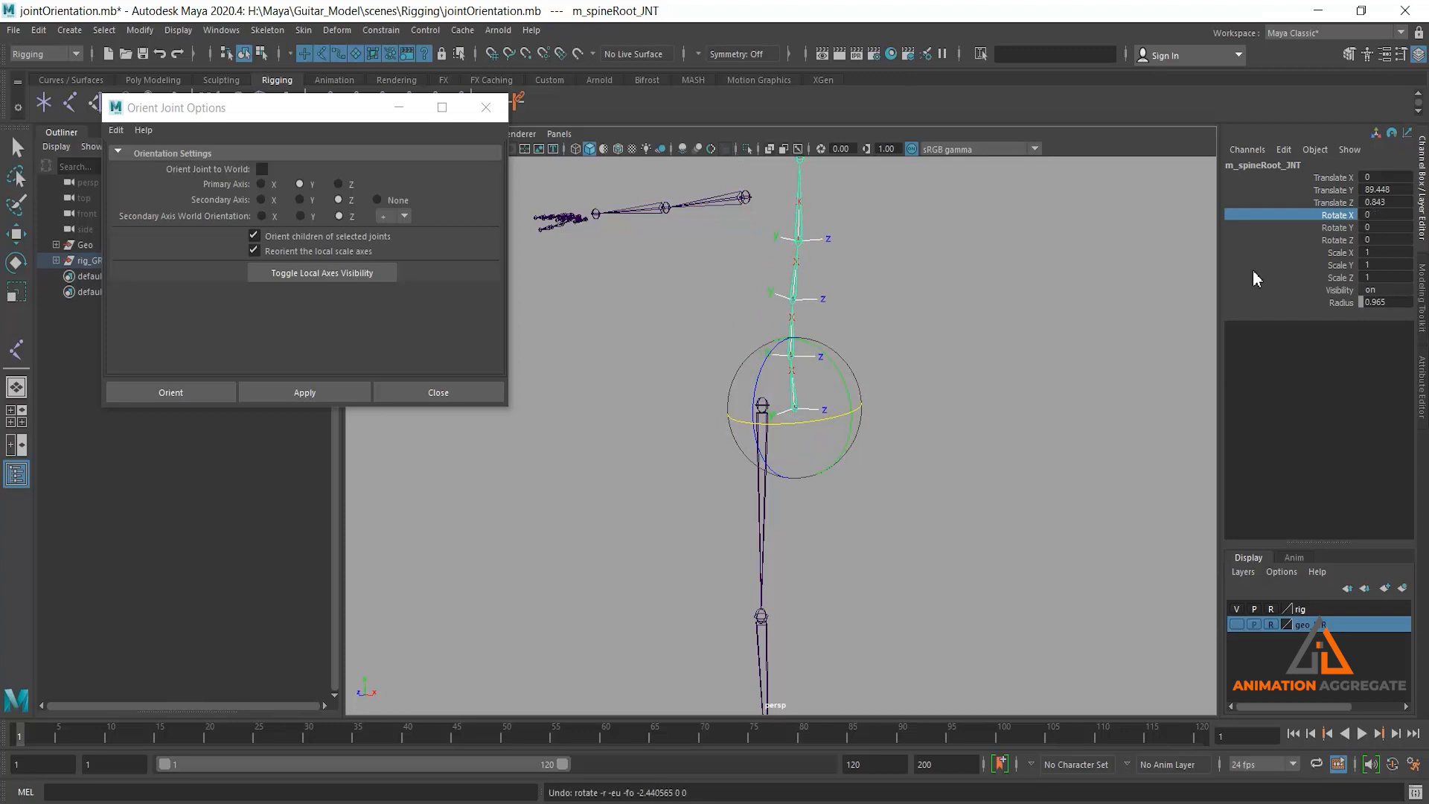
Try rotating the root spine joint by about 5 degrees in Y, and undo the test rotation
left_click(1337, 227)
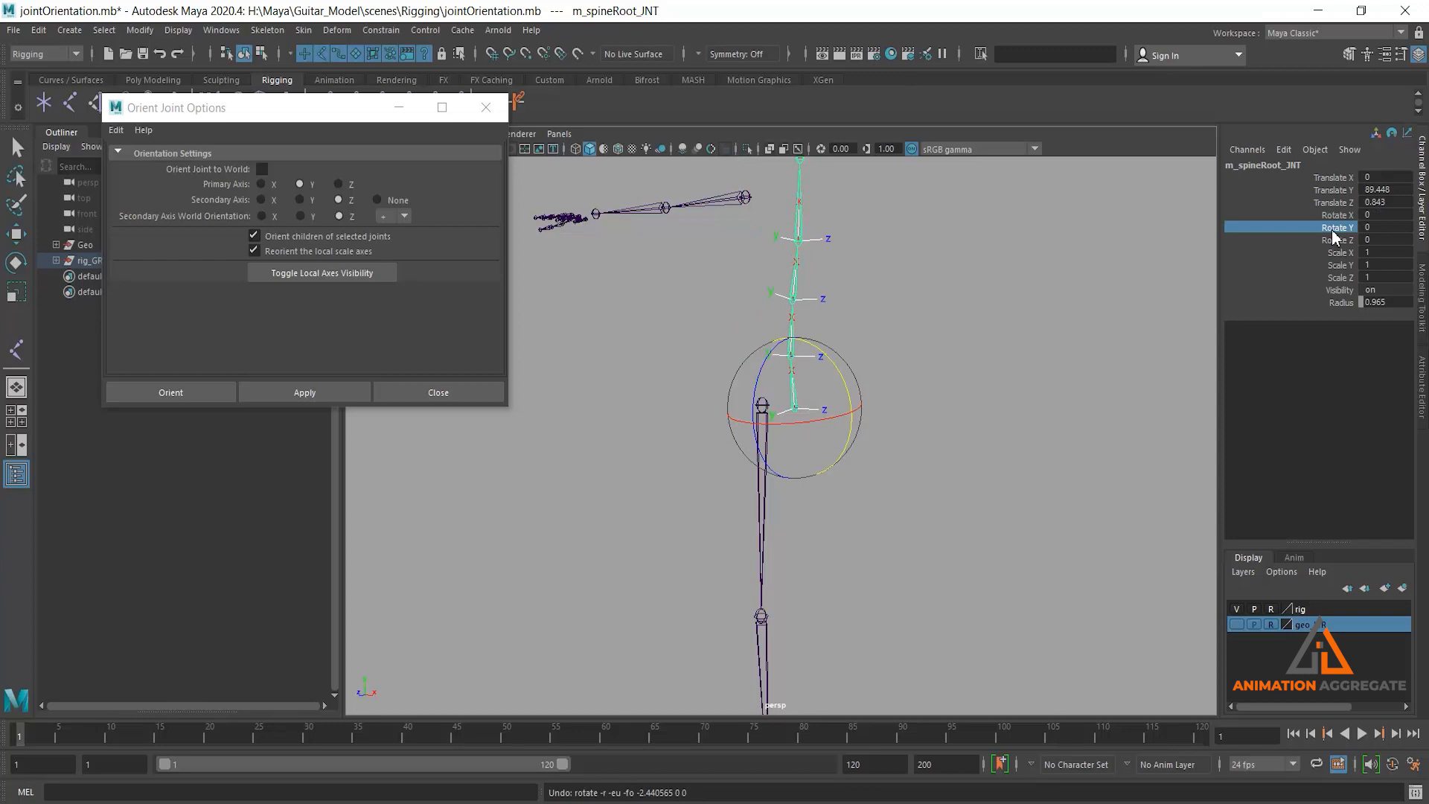
mouse_move(930, 334)
middle_mouse_down()
mouse_move(951, 335)
mouse_move(923, 327)
middle_mouse_up()
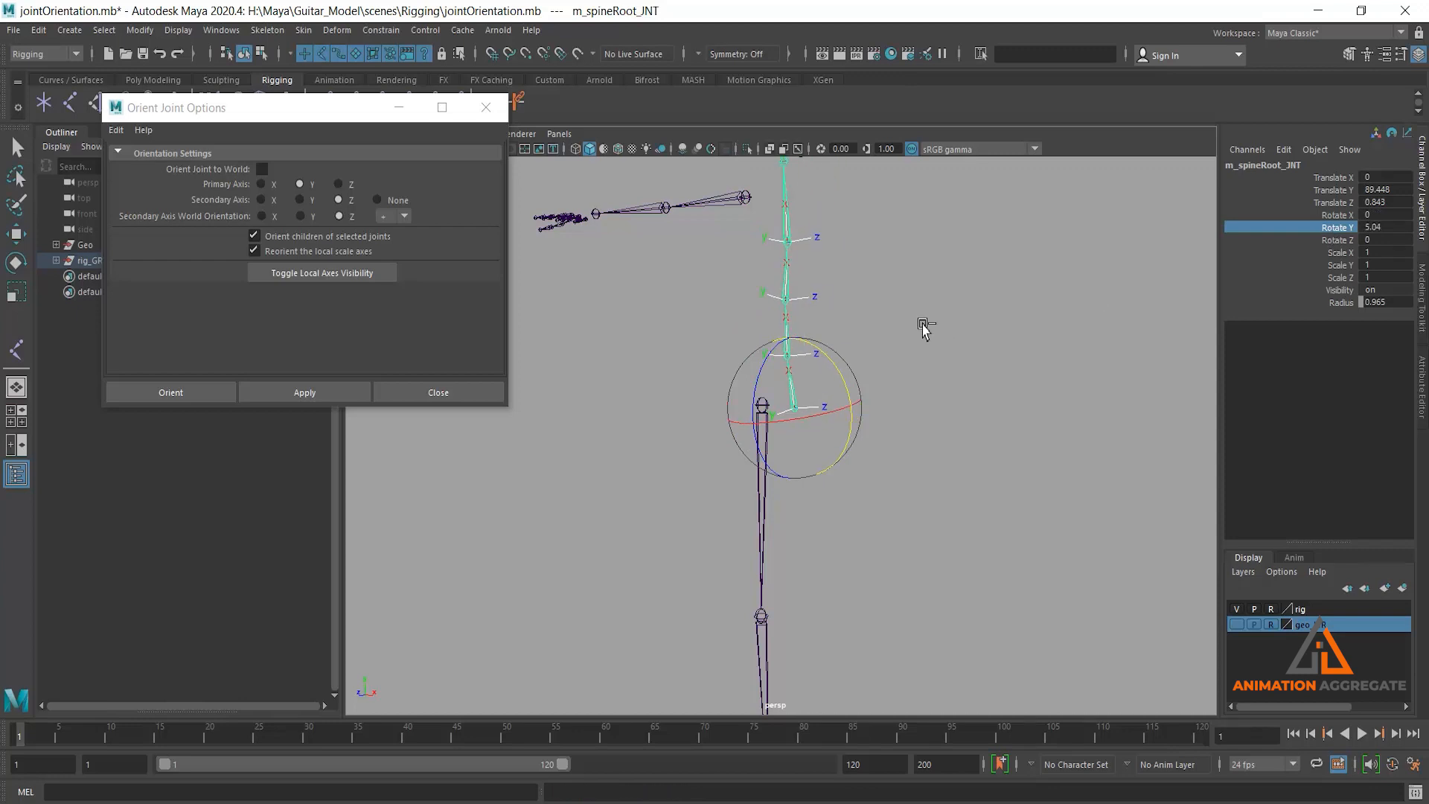
key("ctrl+z")
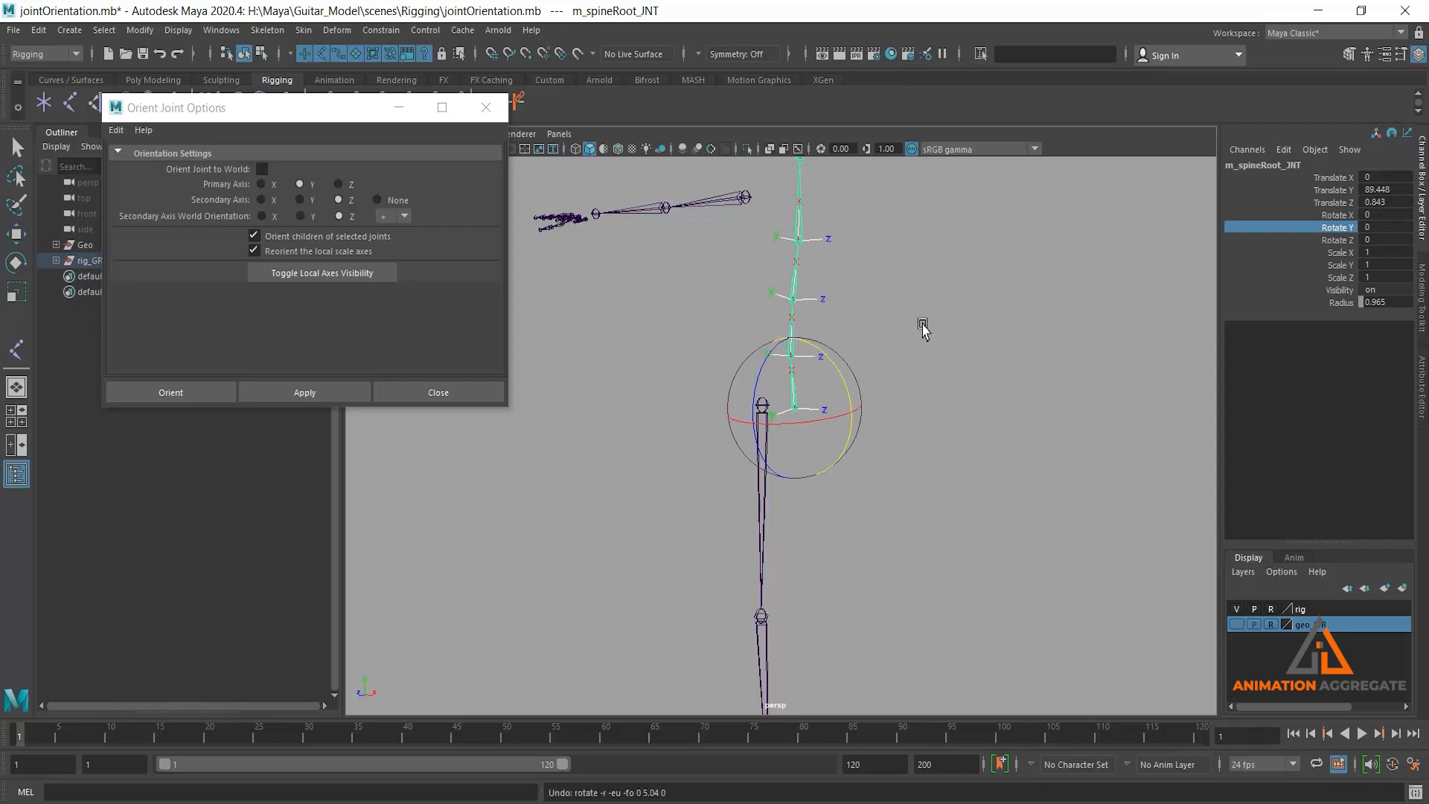
Activate the root spine joint's Rotate X, Rotate Y and Rotate Z channels in turn to compare their axes
left_click(1334, 215)
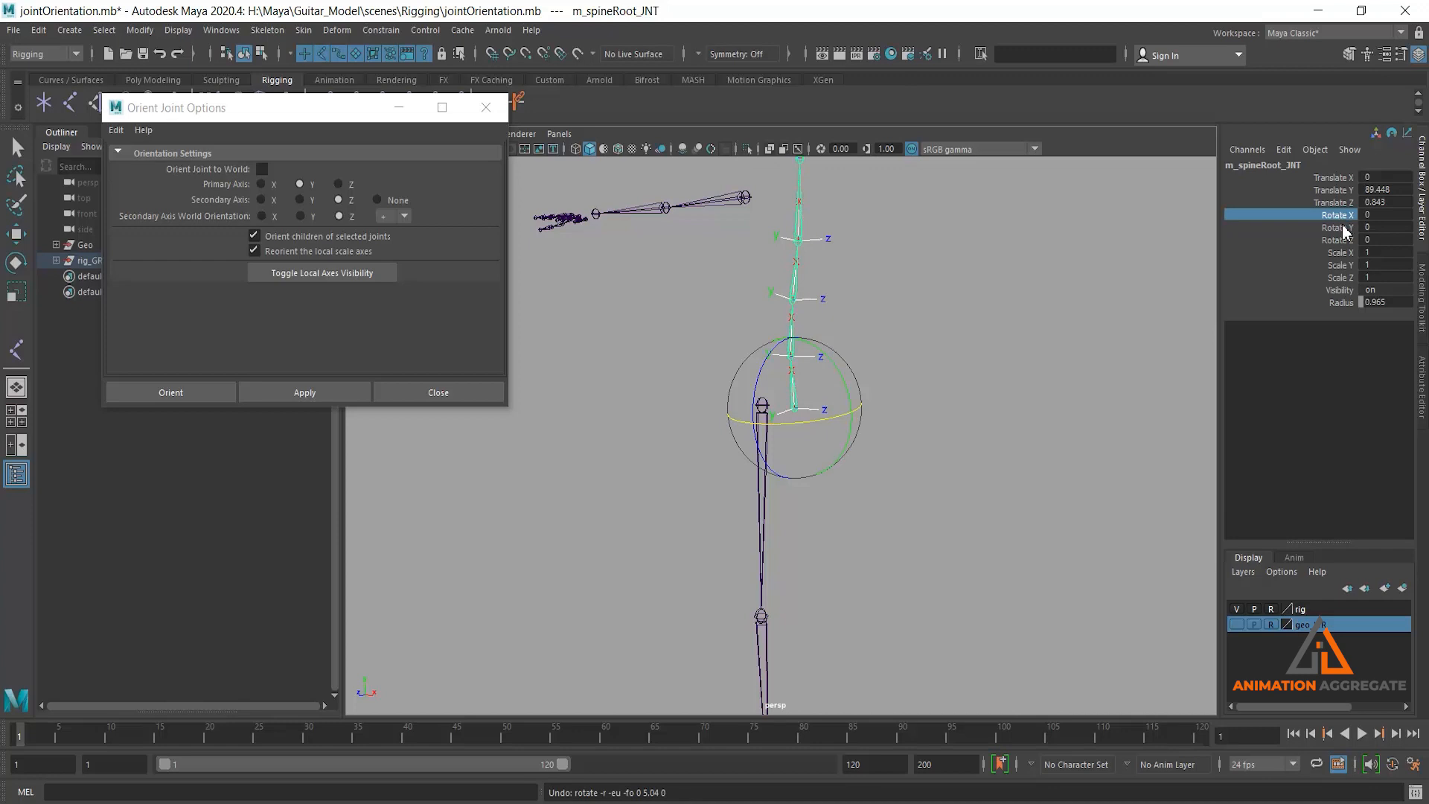
left_click(1346, 227)
left_click(1344, 239)
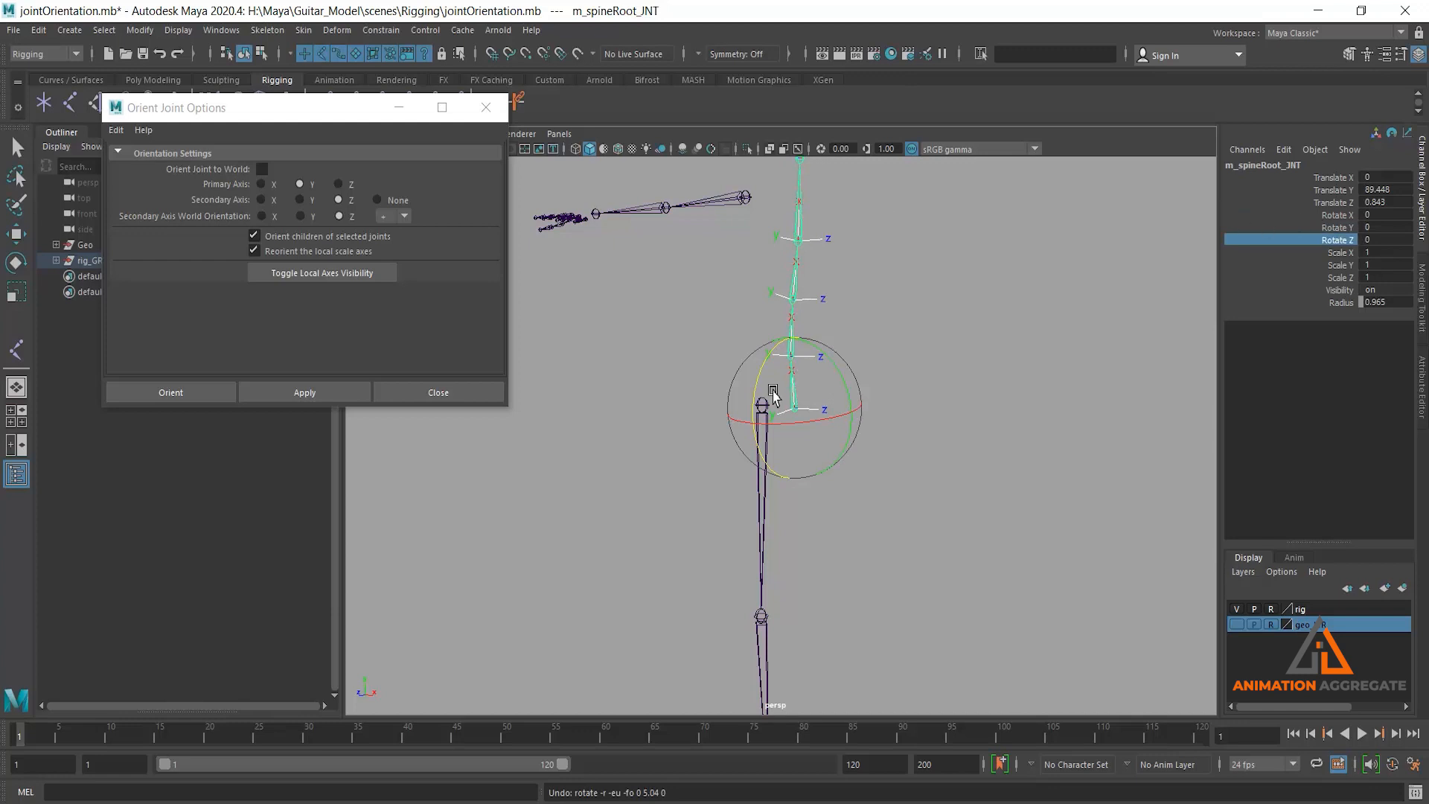
Set the secondary axis and its world orientation to X, keeping Y as primary, and apply the orientation to the spine chain
middle_click_drag(960, 466, 960, 502, "alt")
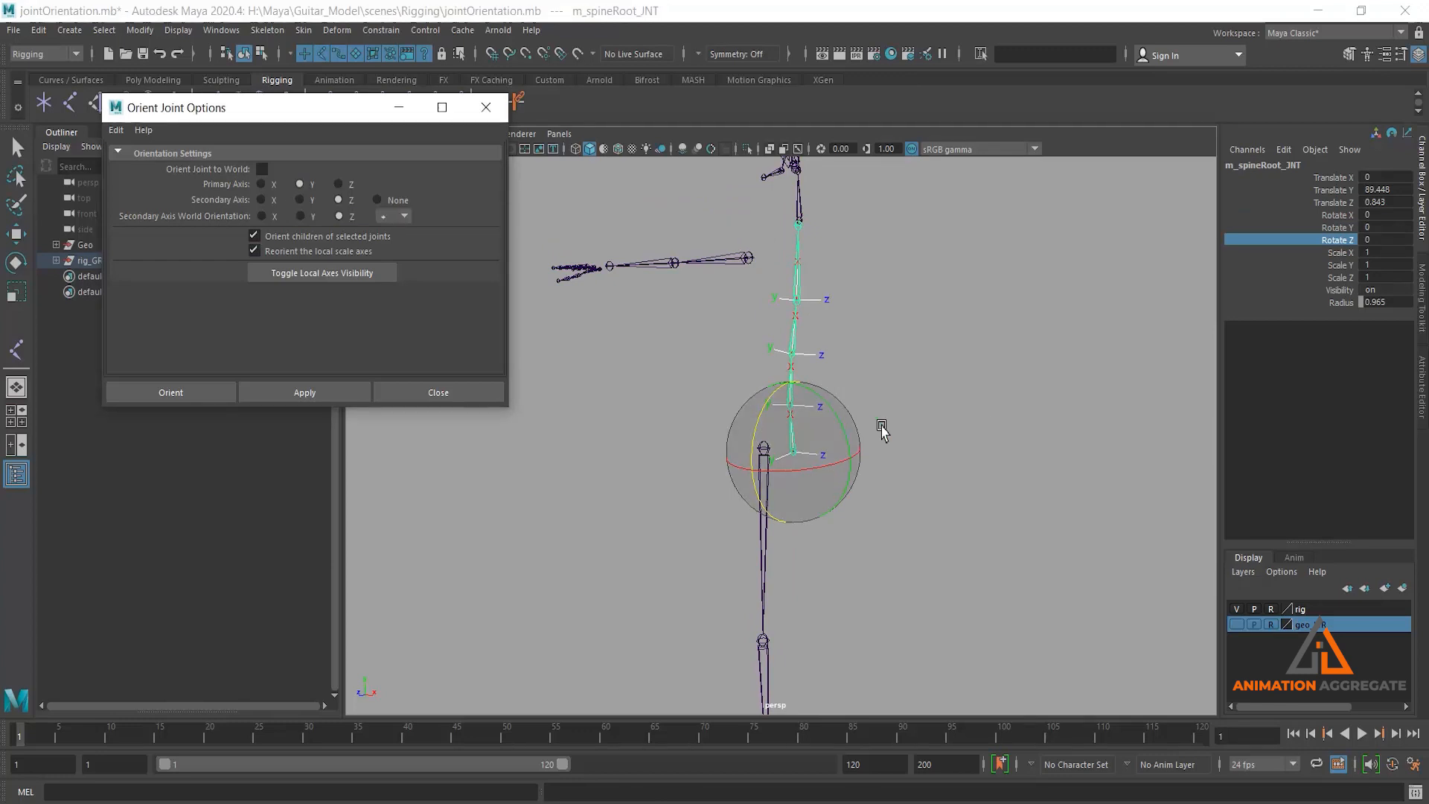
left_click(273, 201)
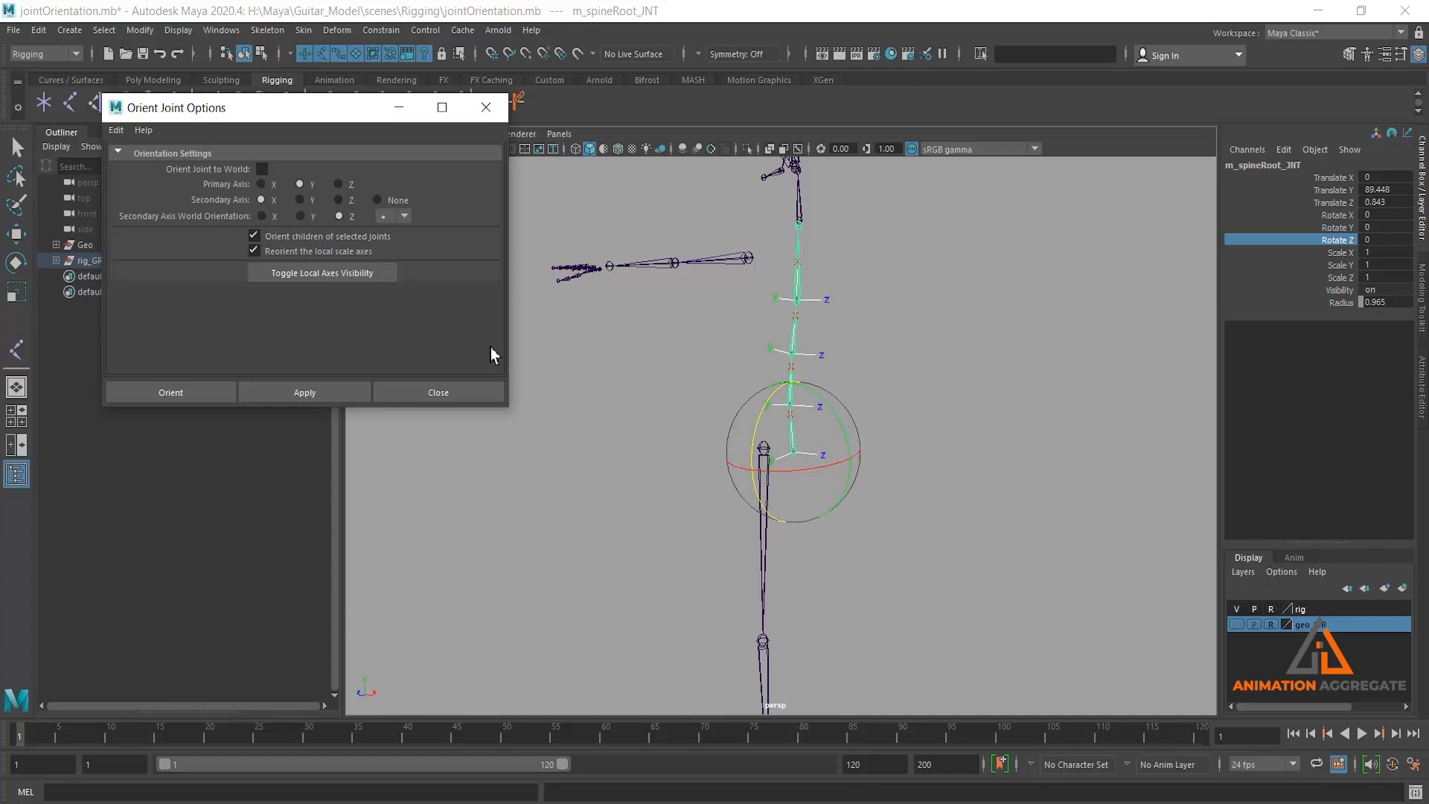
left_click_drag(1014, 515, 1050, 501, "alt")
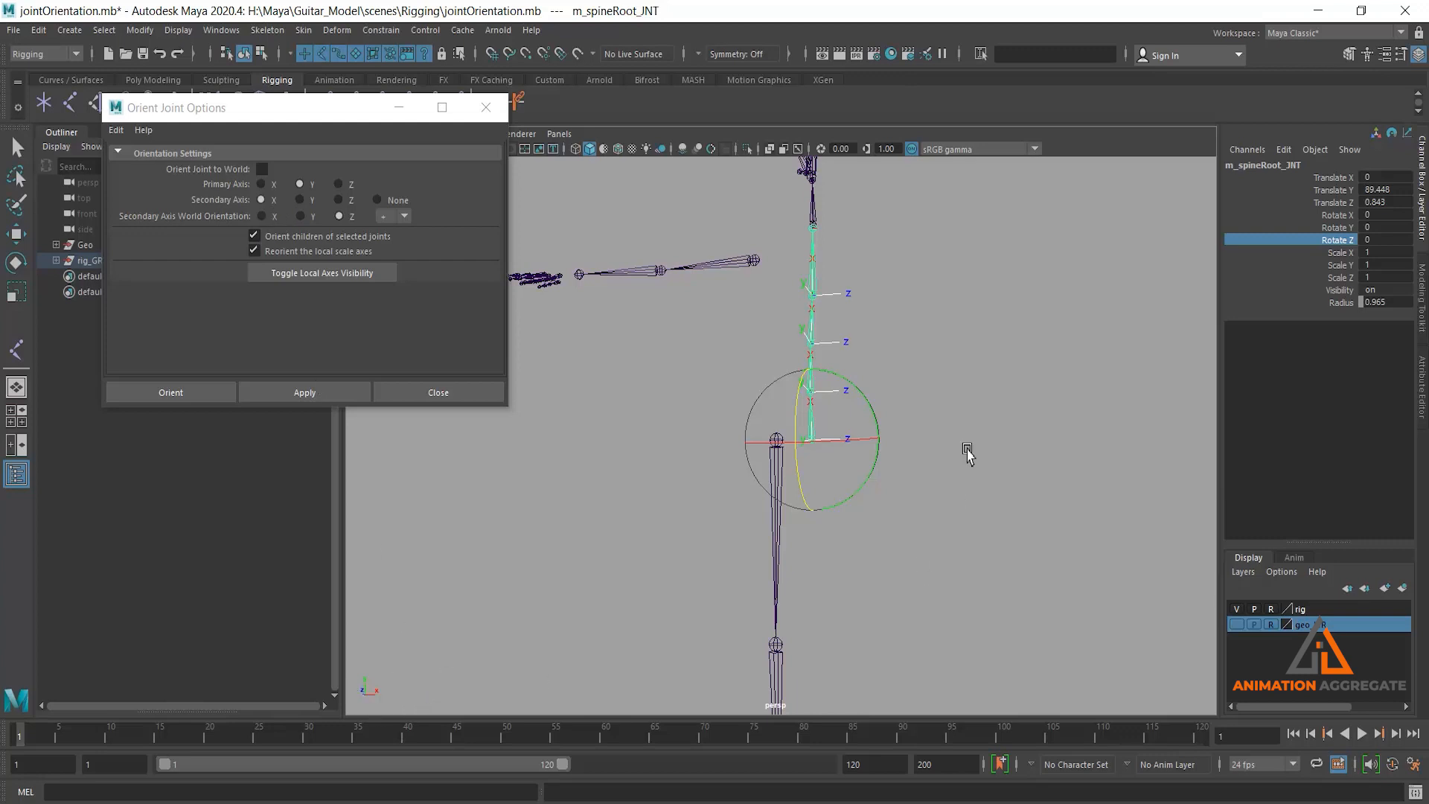
left_click_drag(967, 451, 811, 502, "alt")
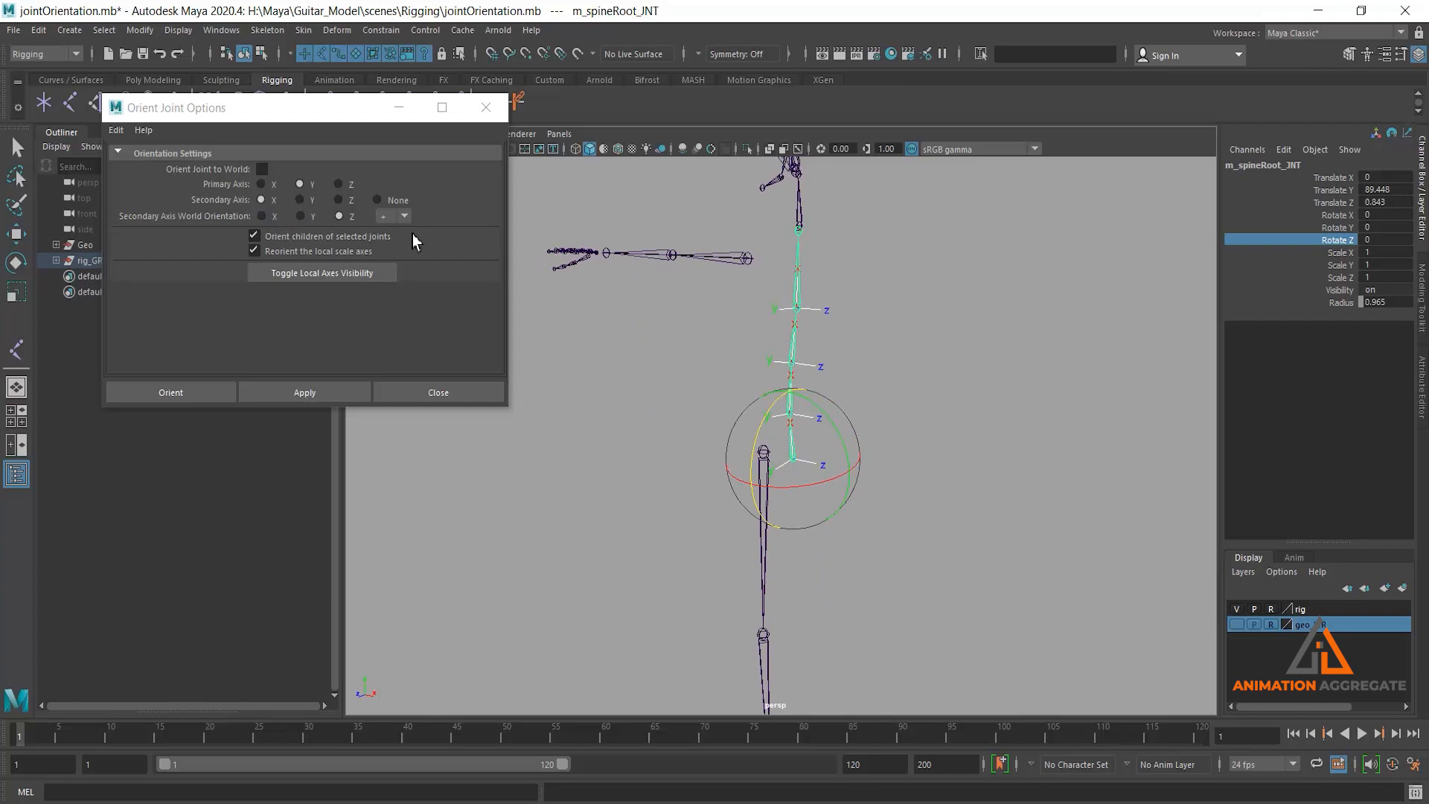
left_click(264, 218)
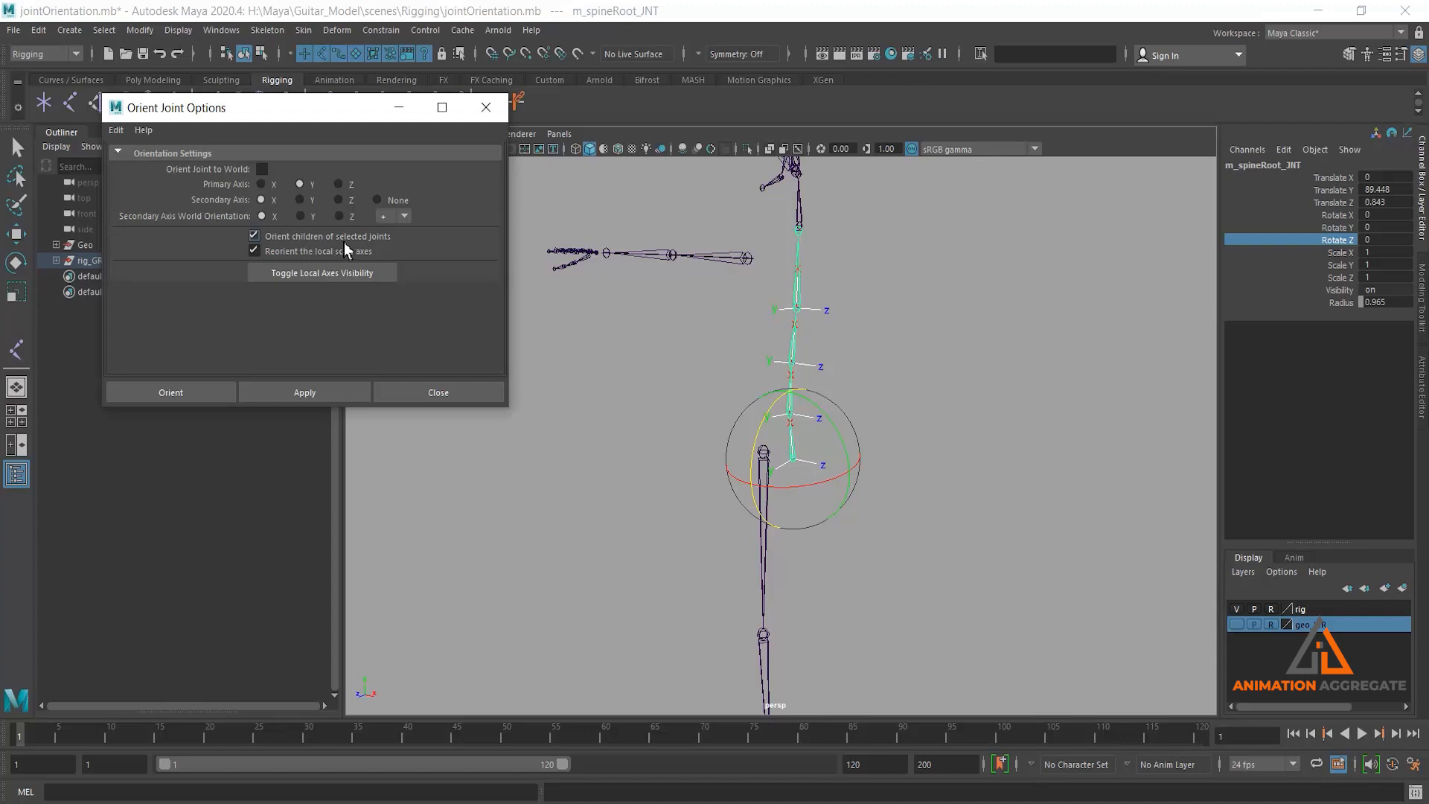
left_click(304, 392)
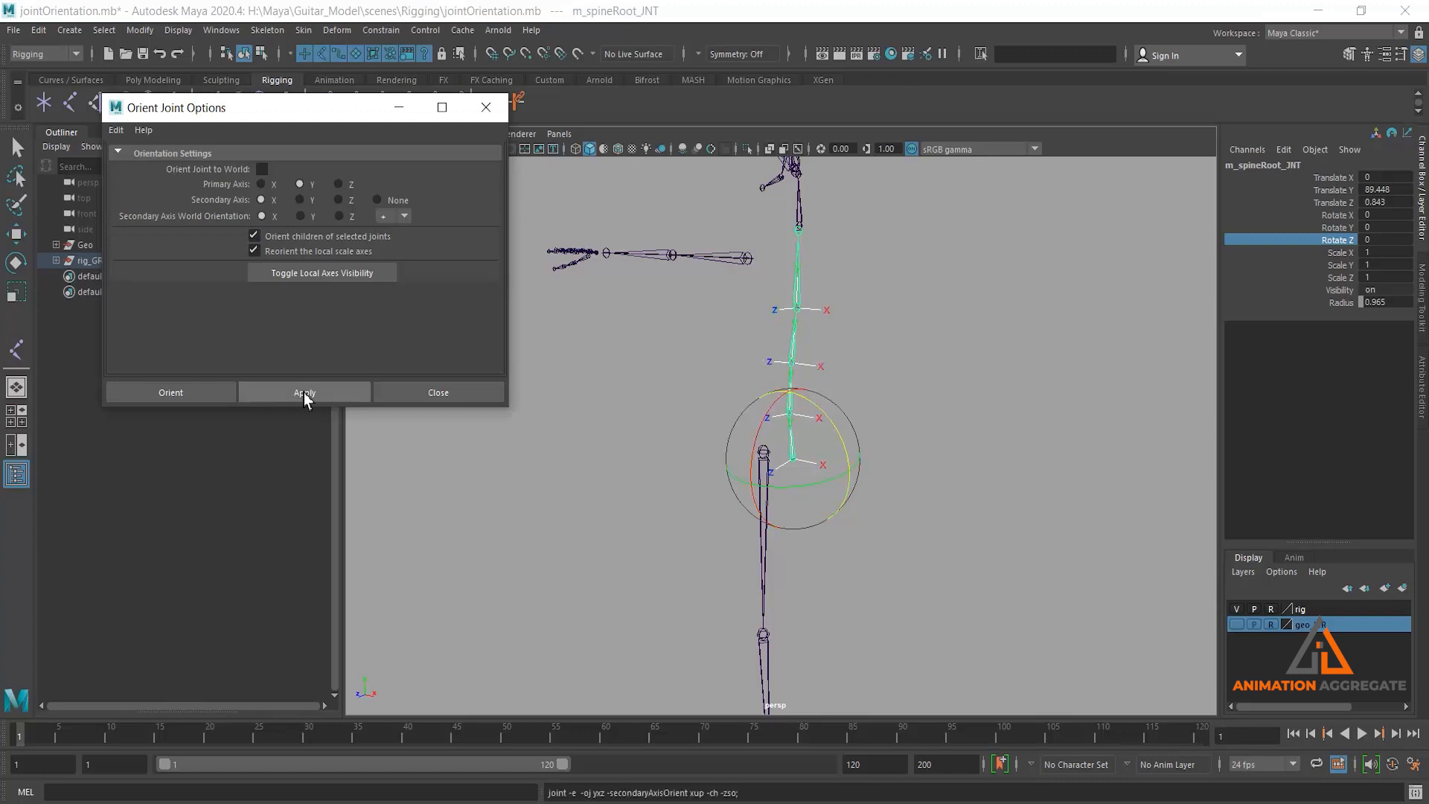
Reselect the root spine joint, try rotating it by about -34 degrees in X, and undo the test rotations
left_click(956, 402)
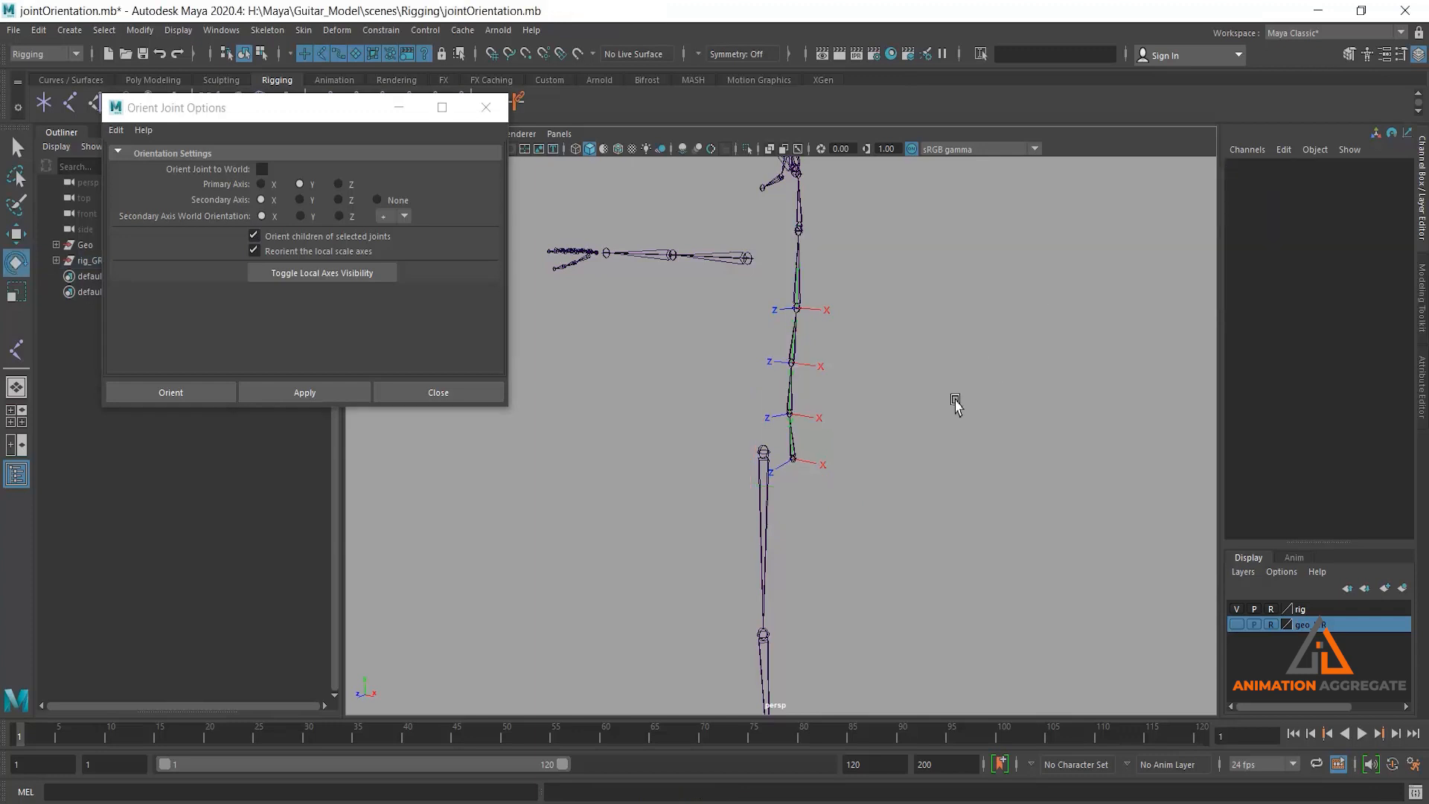
left_click(793, 457)
left_click_drag(1020, 504, 998, 506, "alt")
left_click_drag(990, 434, 987, 439, "alt")
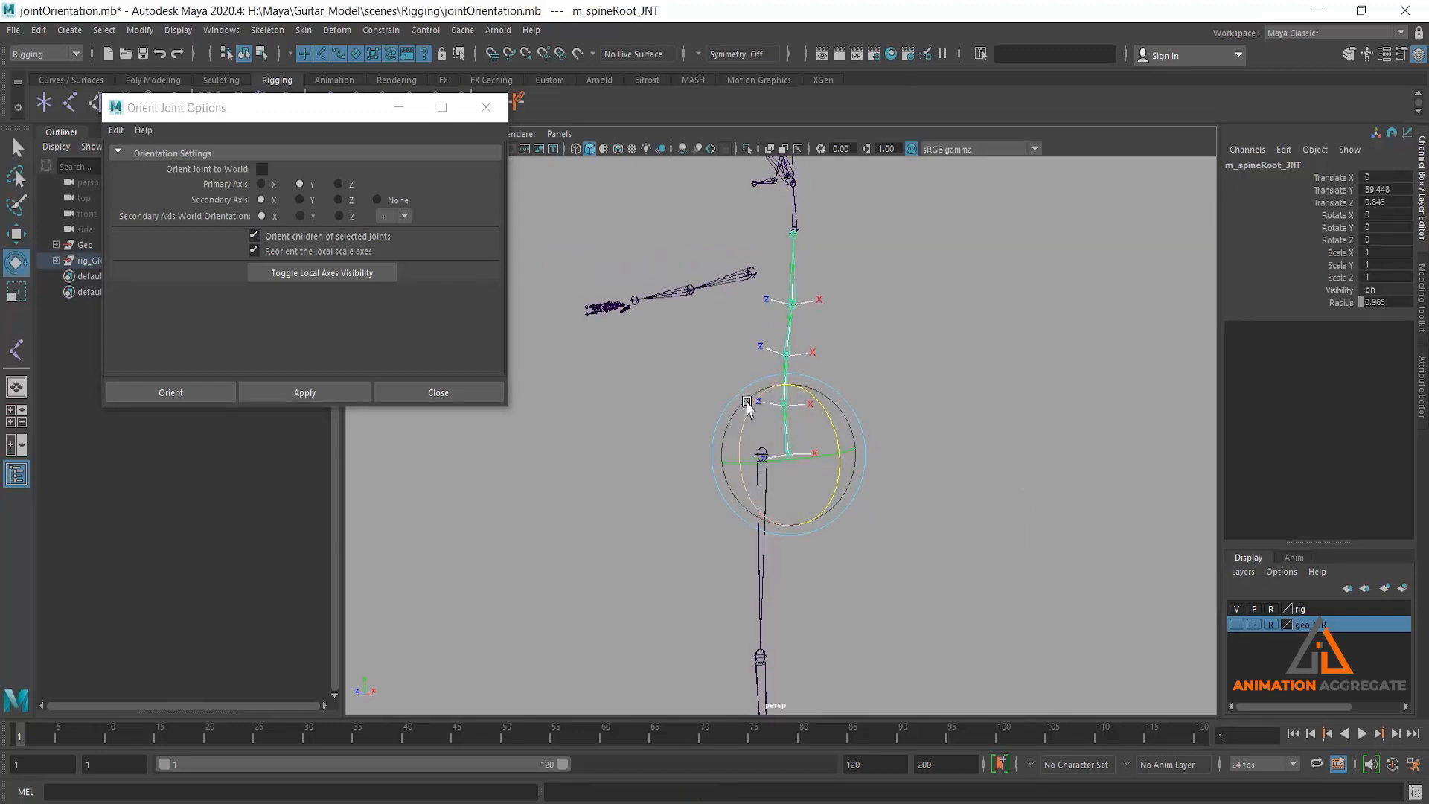
left_click_drag(753, 408, 770, 370)
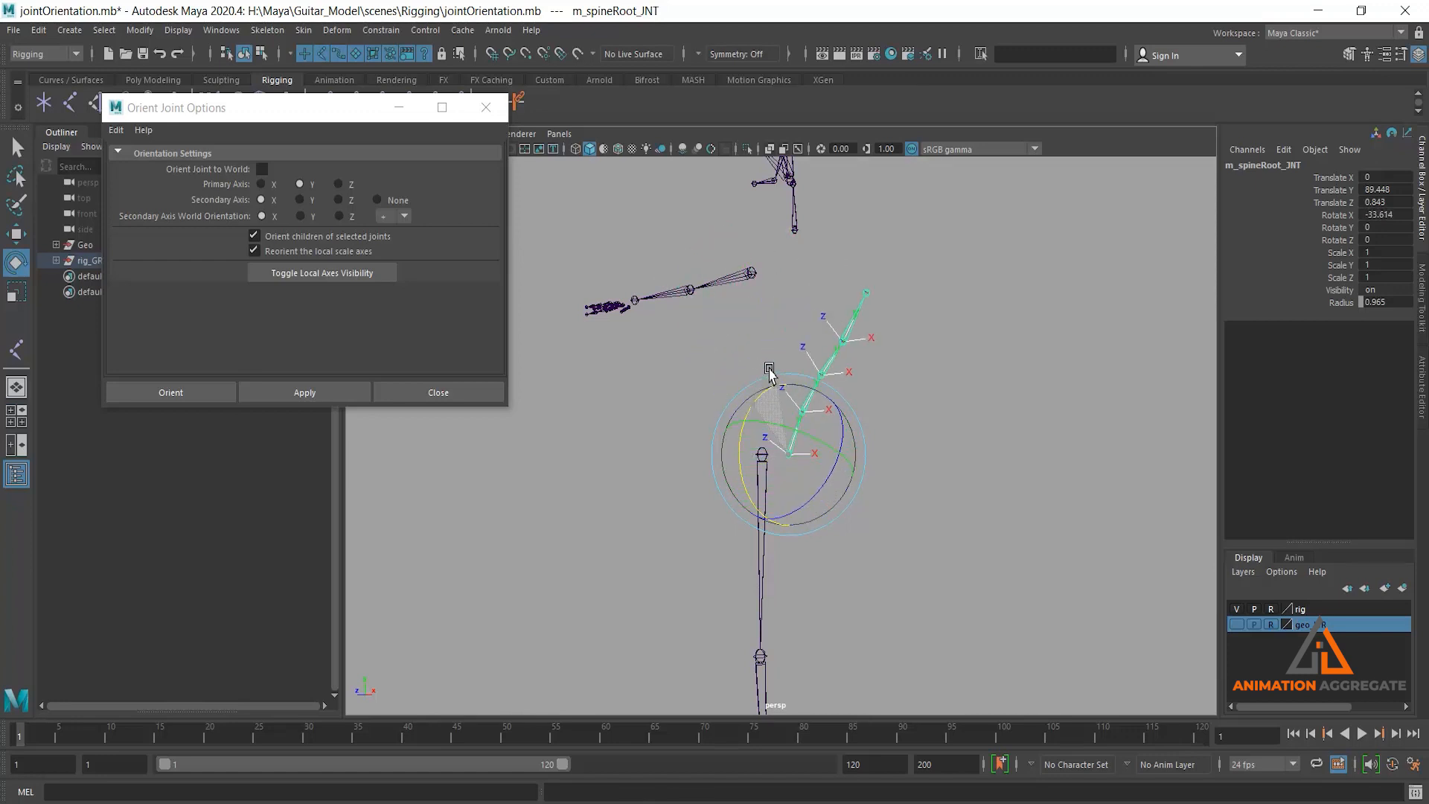
key("ctrl+z")
key("ctrl+z")
key("ctrl+z")
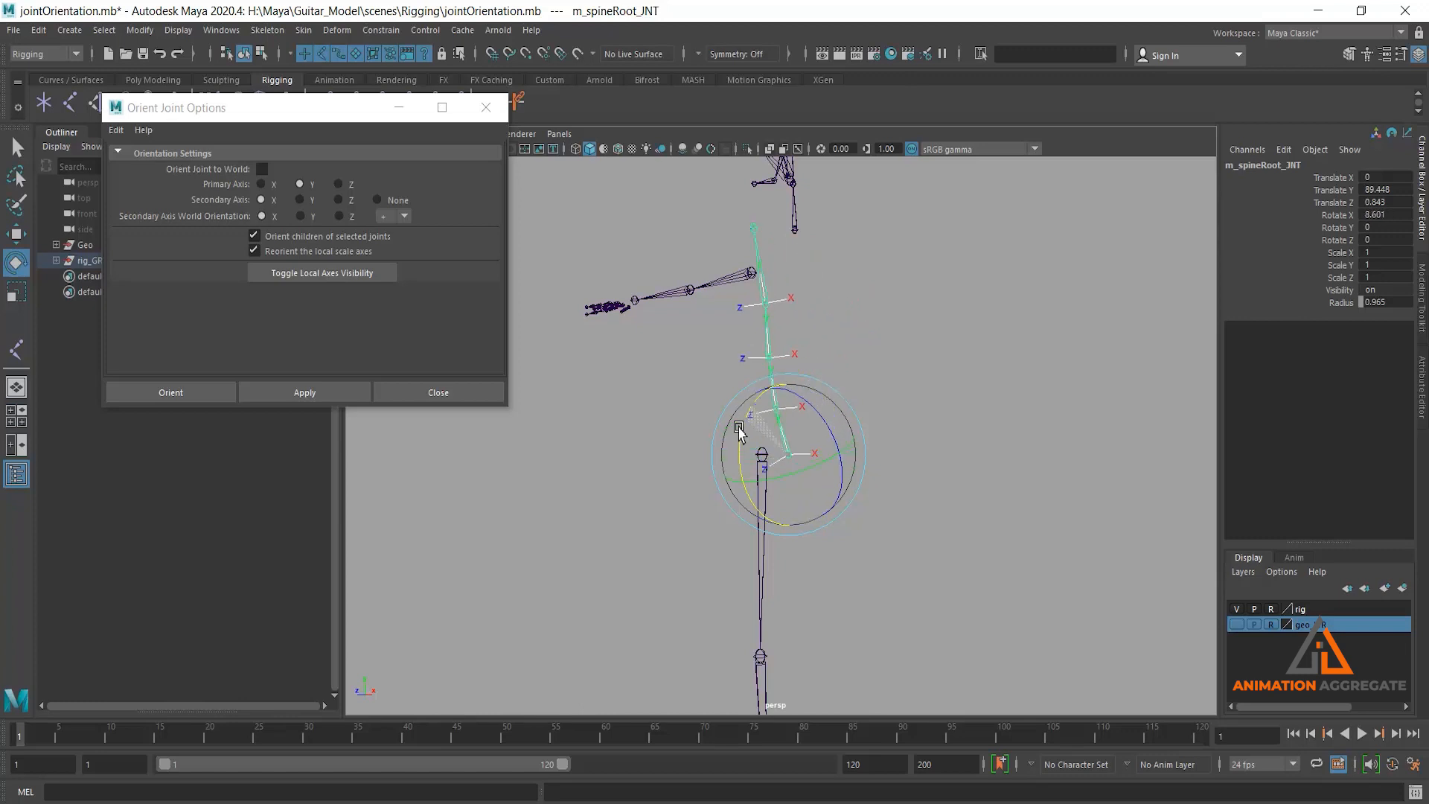
Try rotating the root spine joint in Y and by about -6.5 degrees in Z, undoing each rotation
left_click_drag(1064, 354, 963, 405, "alt")
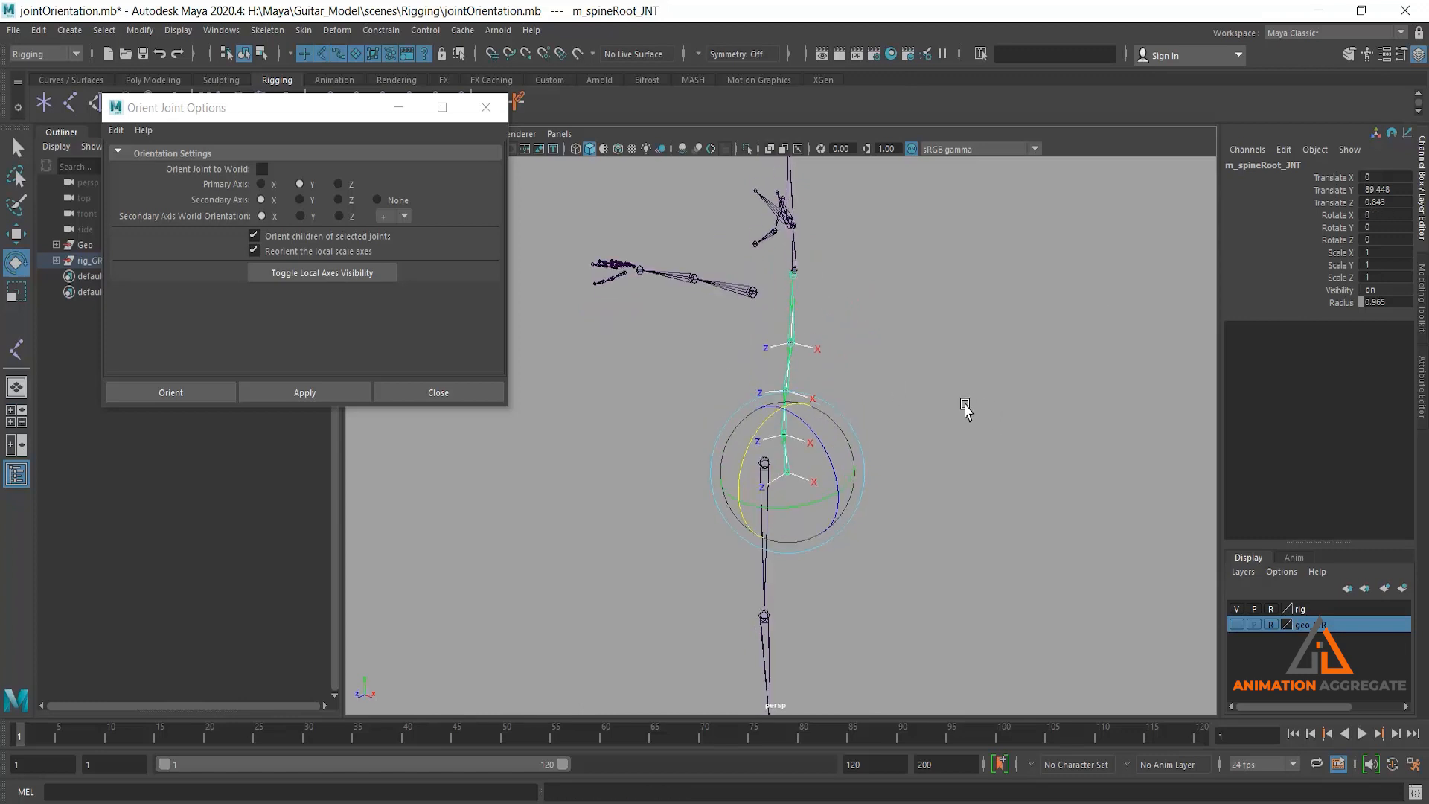
left_click(1306, 227)
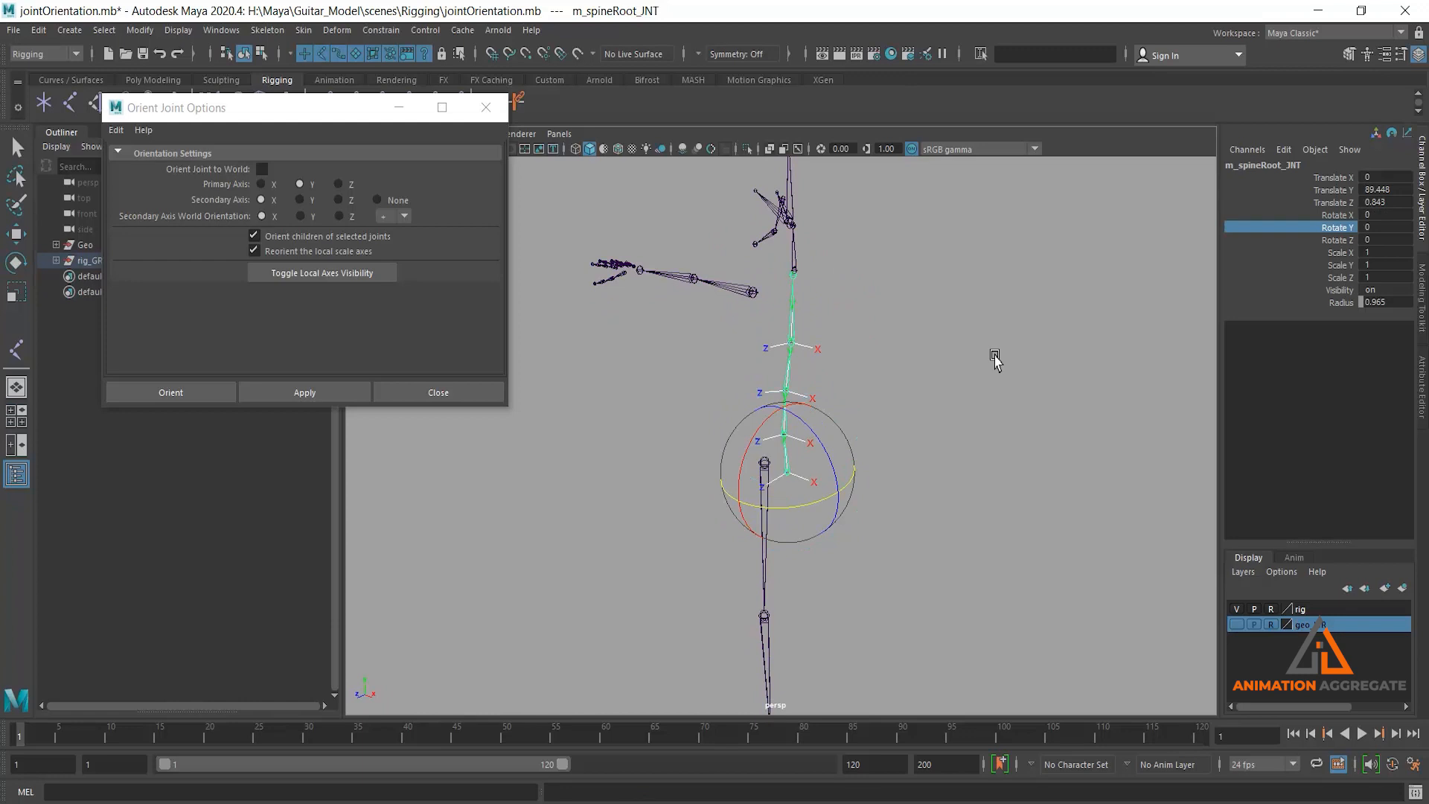
middle_click_drag(996, 361, 1008, 320)
key("ctrl+z")
left_click(1302, 239)
key("ctrl+z")
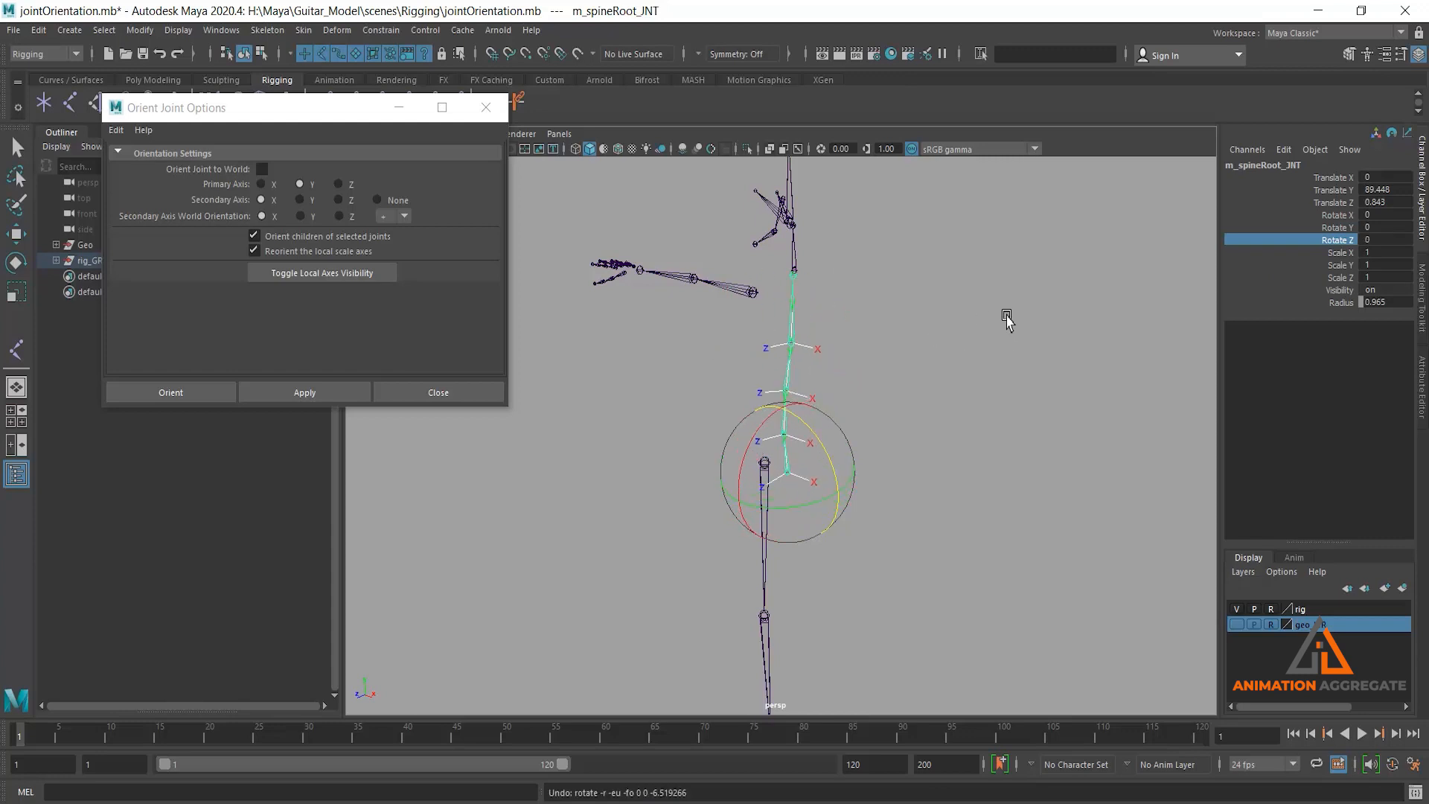
Cycle through the reoriented root spine joint's Rotate X, Y and Z channels to examine which gizmo ring each one drives
left_click_drag(956, 358, 964, 353, "alt")
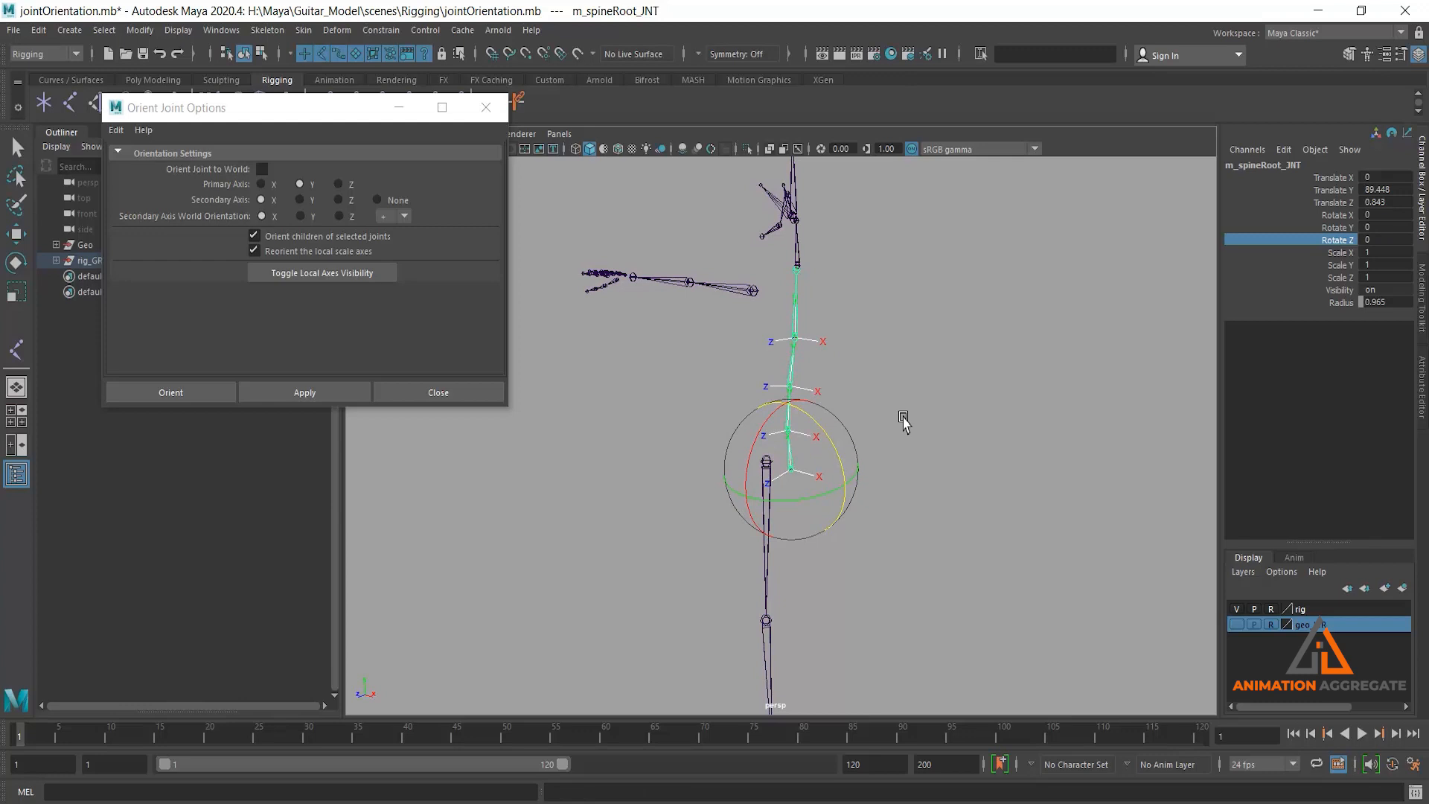
left_click(1338, 215)
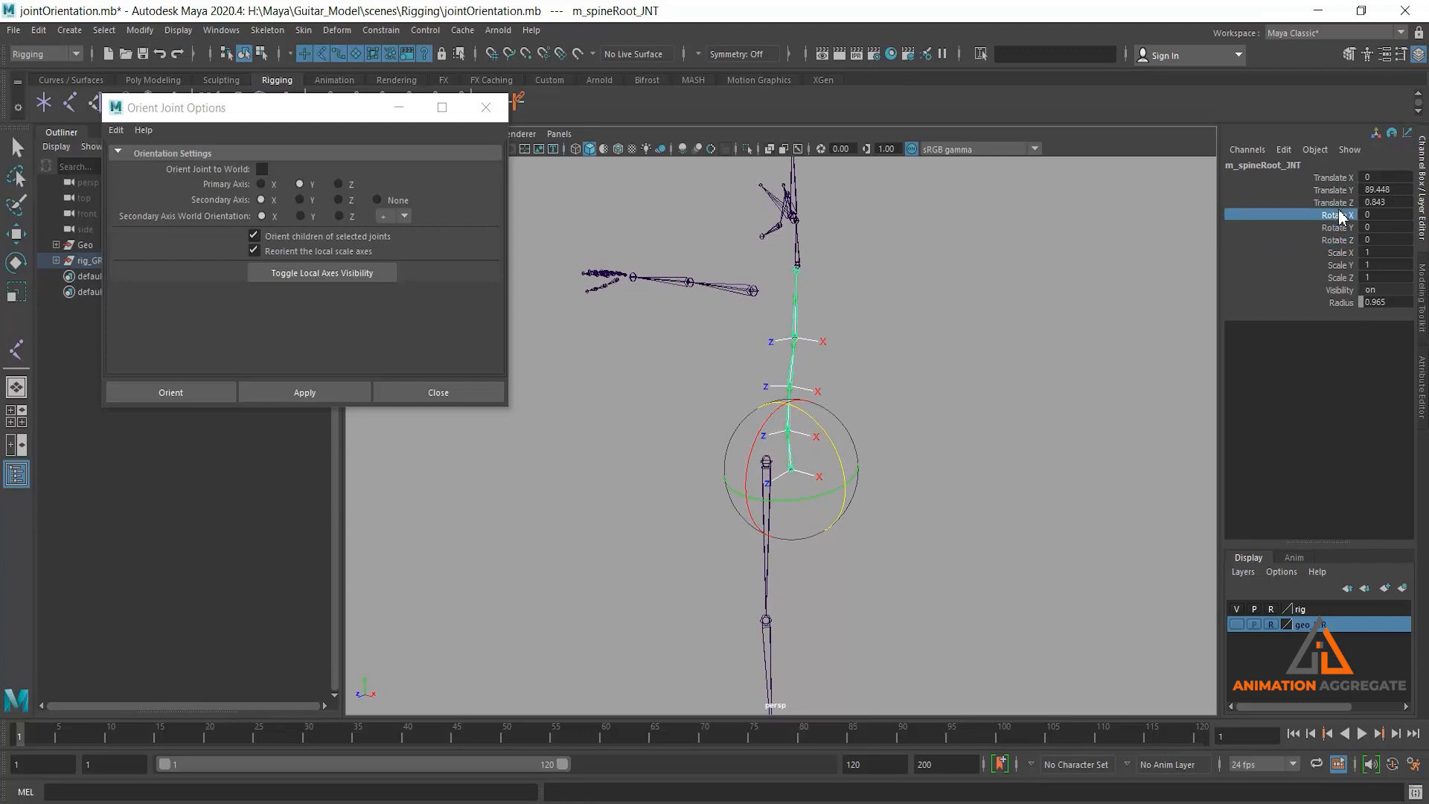
left_click(1338, 227)
left_click(1341, 252)
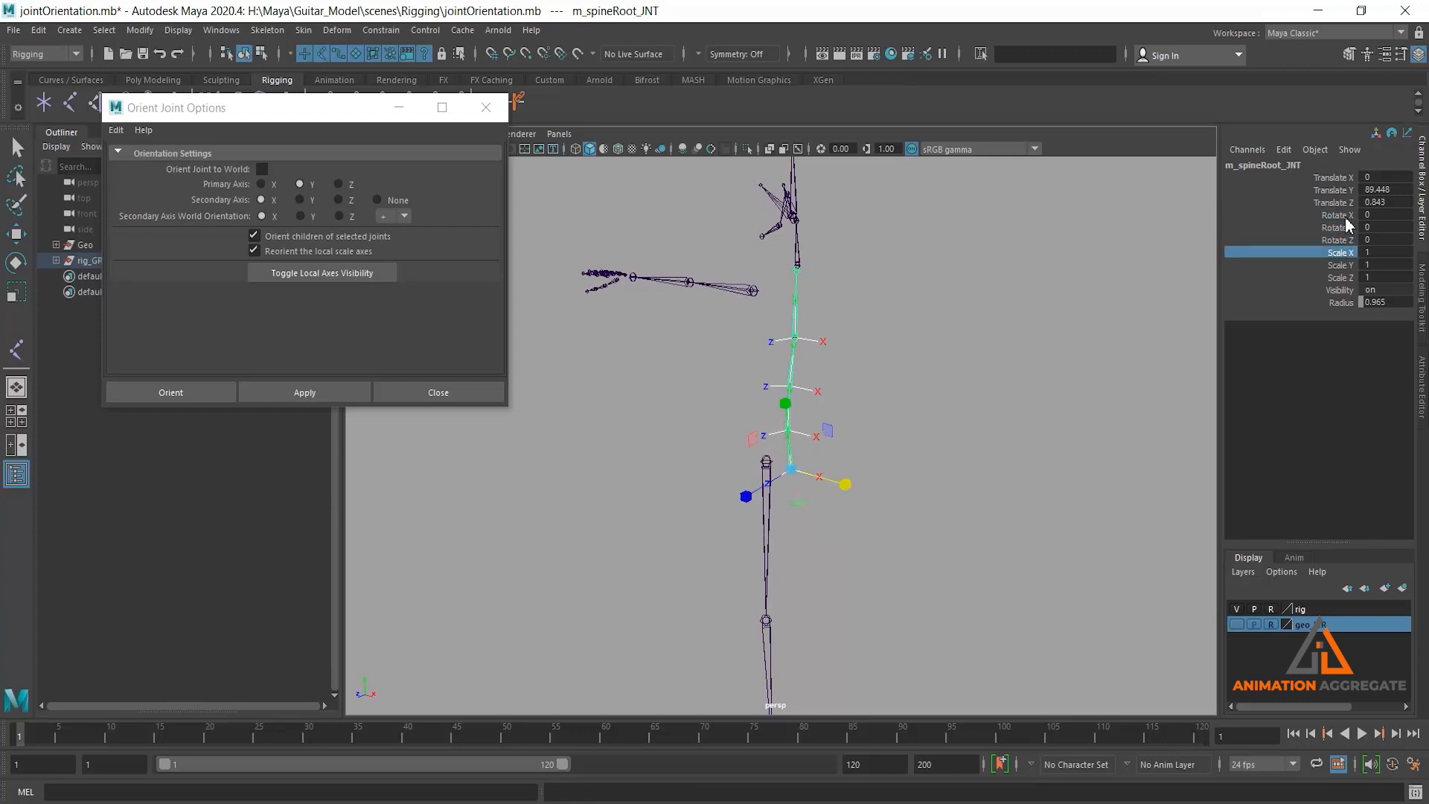
left_click(1346, 216)
left_click(1346, 227)
left_click(1346, 238)
left_click(1347, 216)
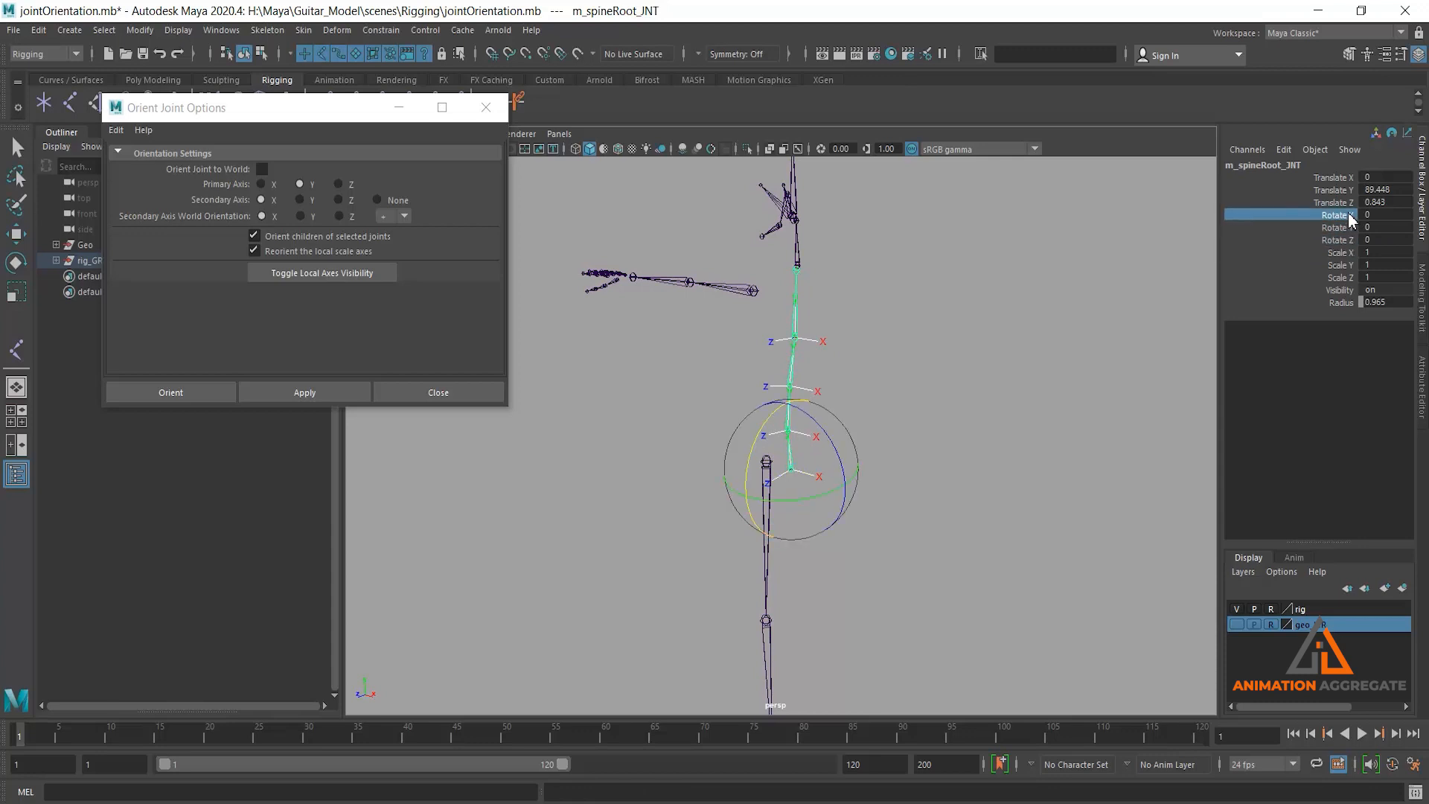
left_click(1346, 226)
left_click(1347, 240)
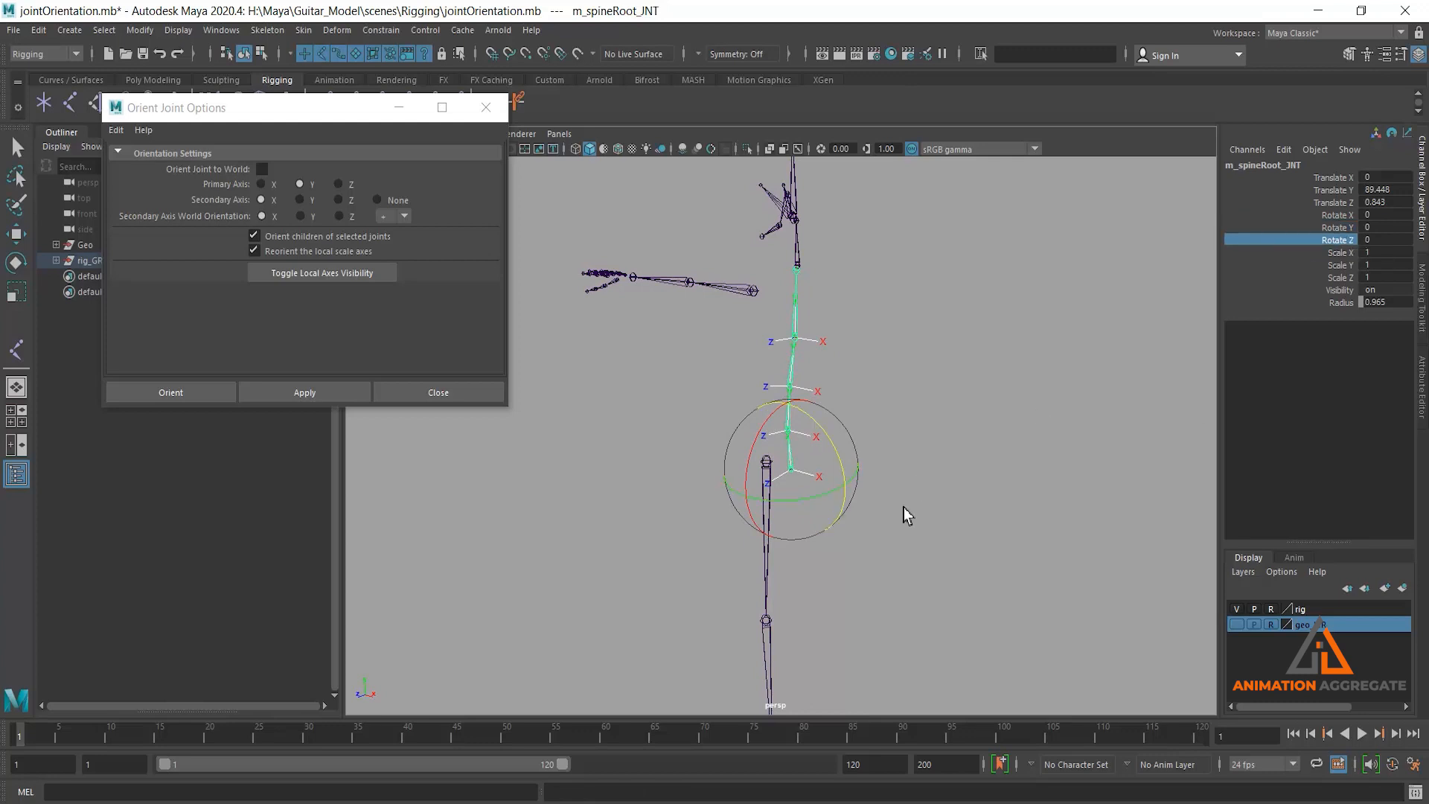
Select the right arm's root joint and examine the arm chain beside the spine
left_click_drag(978, 447, 1034, 447, "alt")
left_click(743, 293)
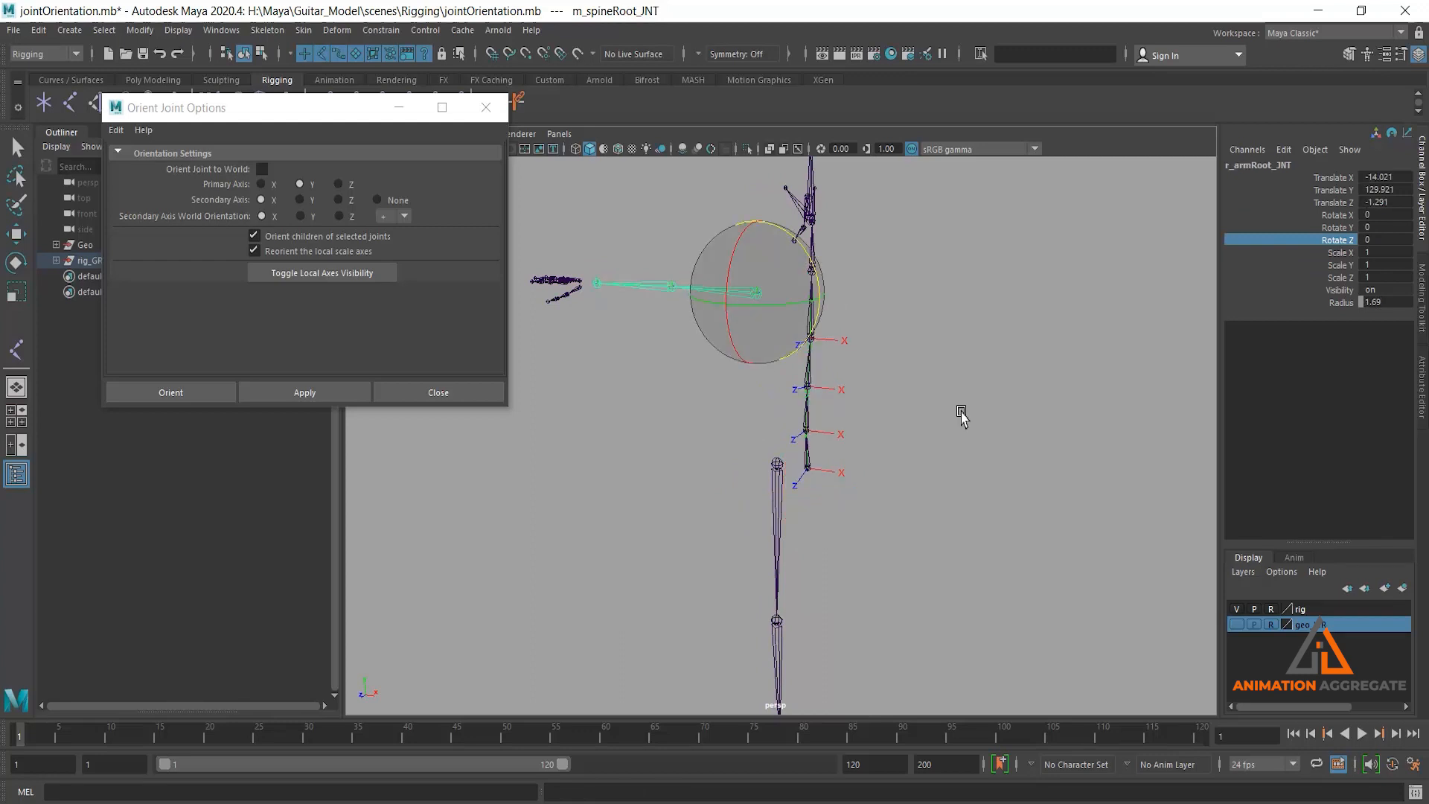
middle_click_drag(975, 405, 1010, 414, "alt")
right_click_drag(1010, 414, 995, 348, "alt")
middle_click_drag(995, 348, 989, 408, "alt")
left_click_drag(989, 409, 950, 334, "alt")
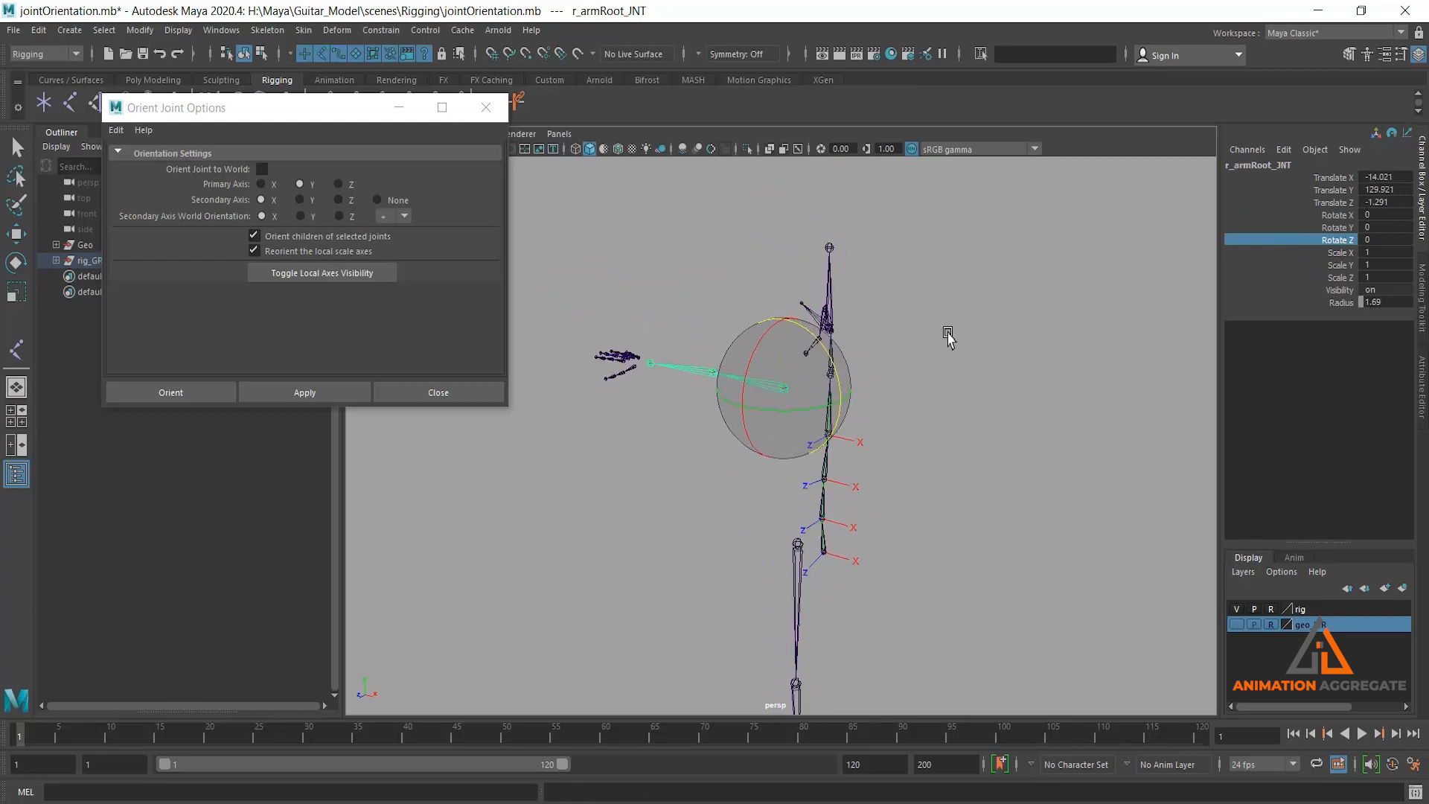
right_click_drag(950, 334, 977, 503, "alt")
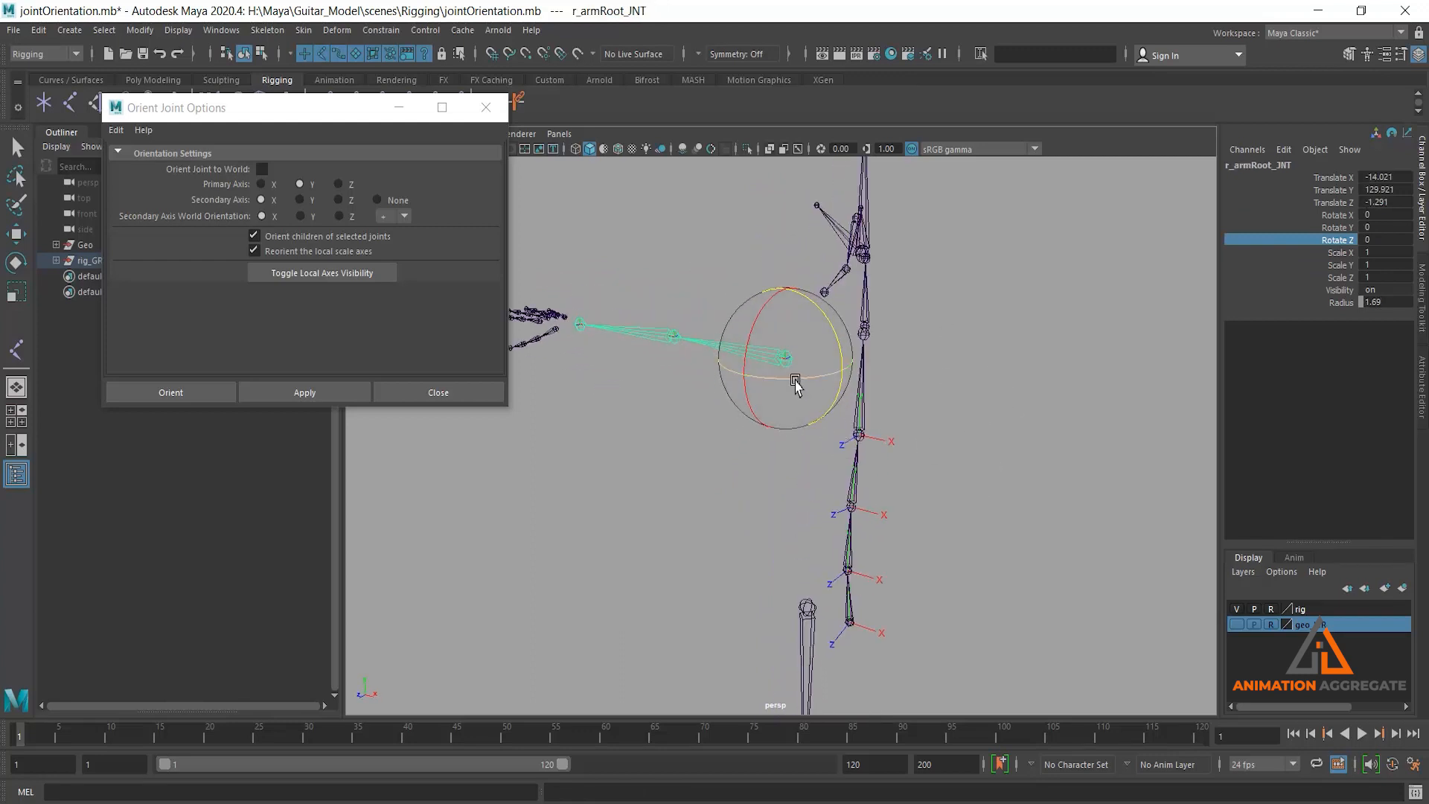
Select the right arm's mid joint and try rotating it by about 72 degrees in Y, -31 in Z and 28 in Y, undoing each rotation
left_click_drag(645, 296, 643, 408)
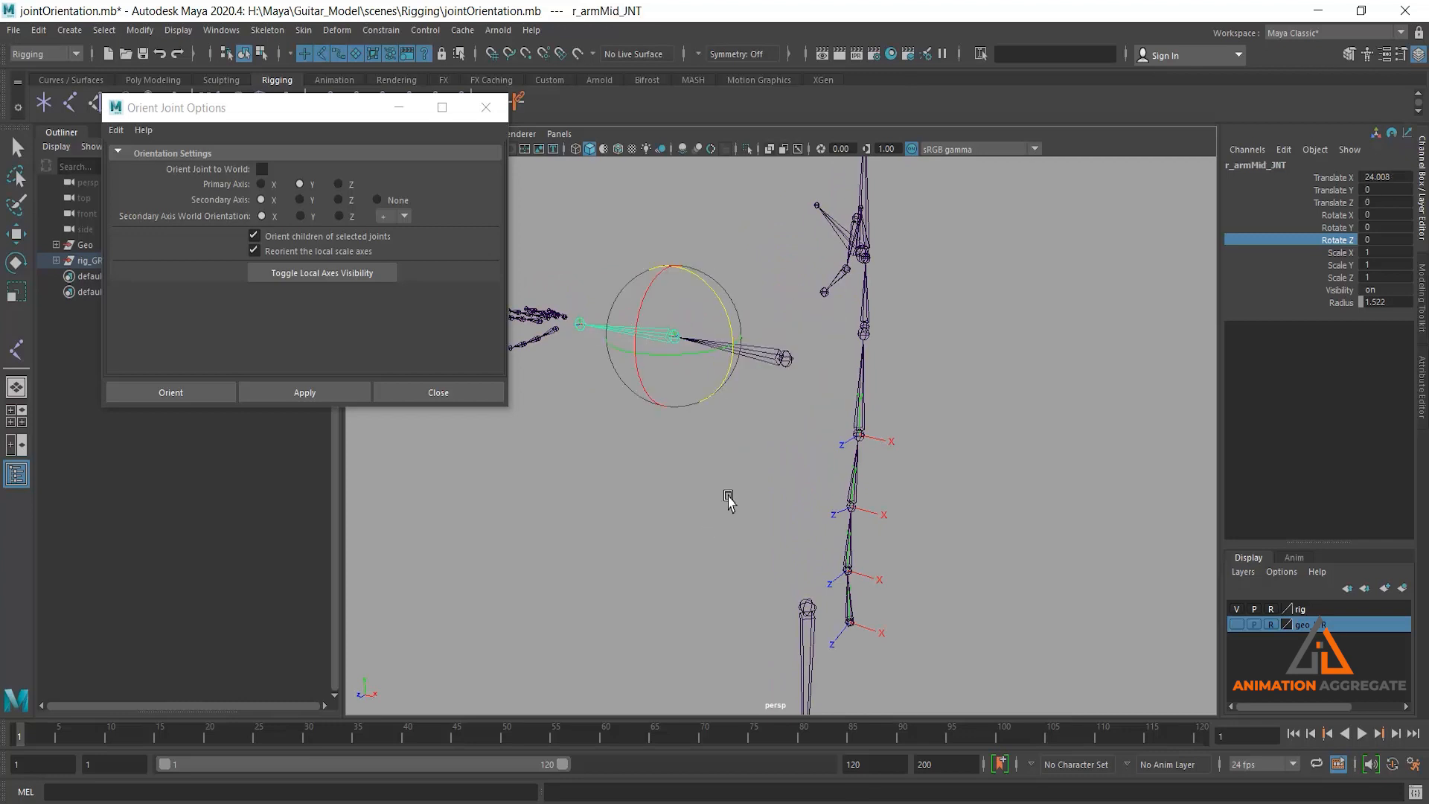
middle_click_drag(728, 495, 766, 463, "alt")
right_click_drag(766, 463, 752, 445, "alt")
left_click_drag(751, 445, 782, 430, "alt")
middle_click_drag(781, 430, 813, 503, "alt")
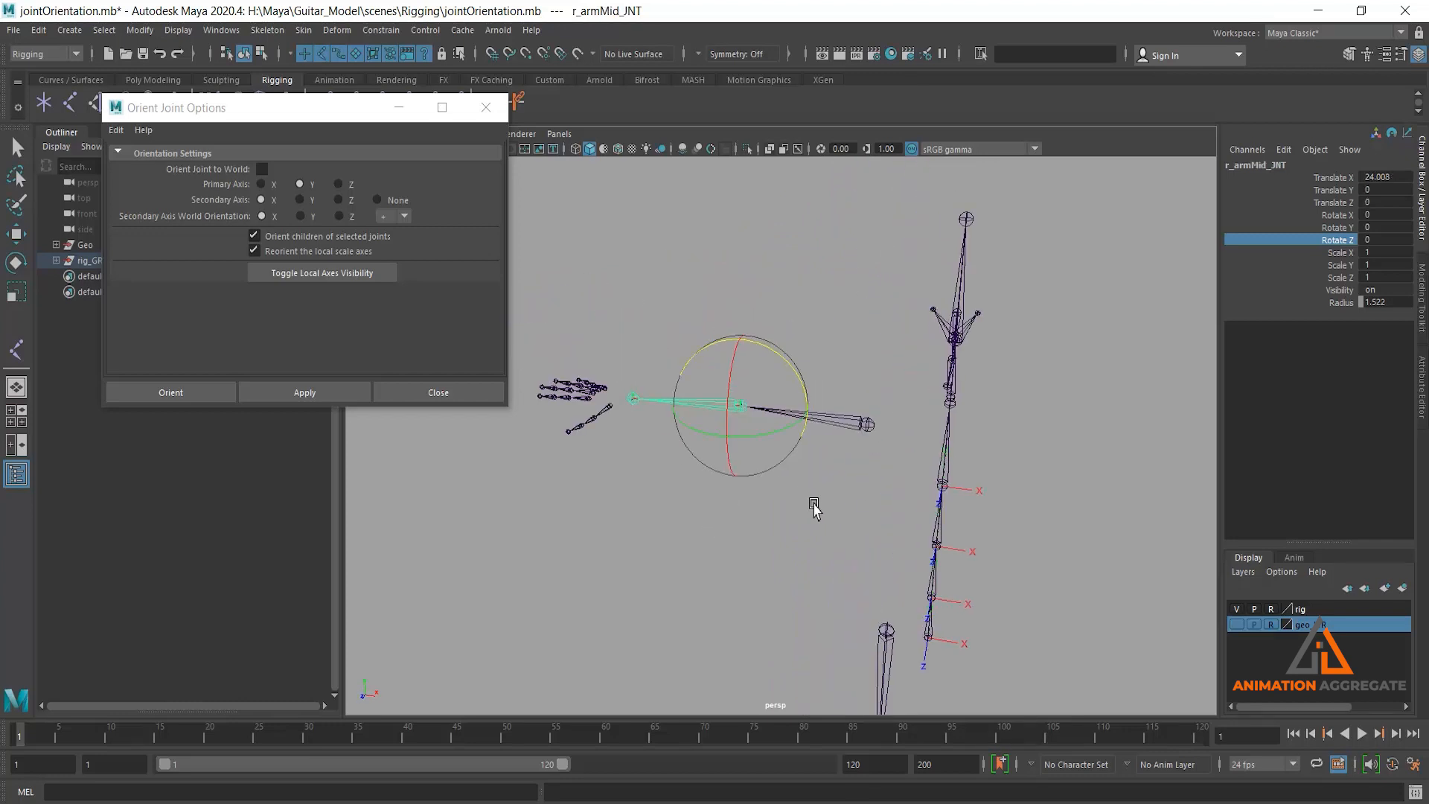
left_click_drag(813, 504, 792, 494, "alt")
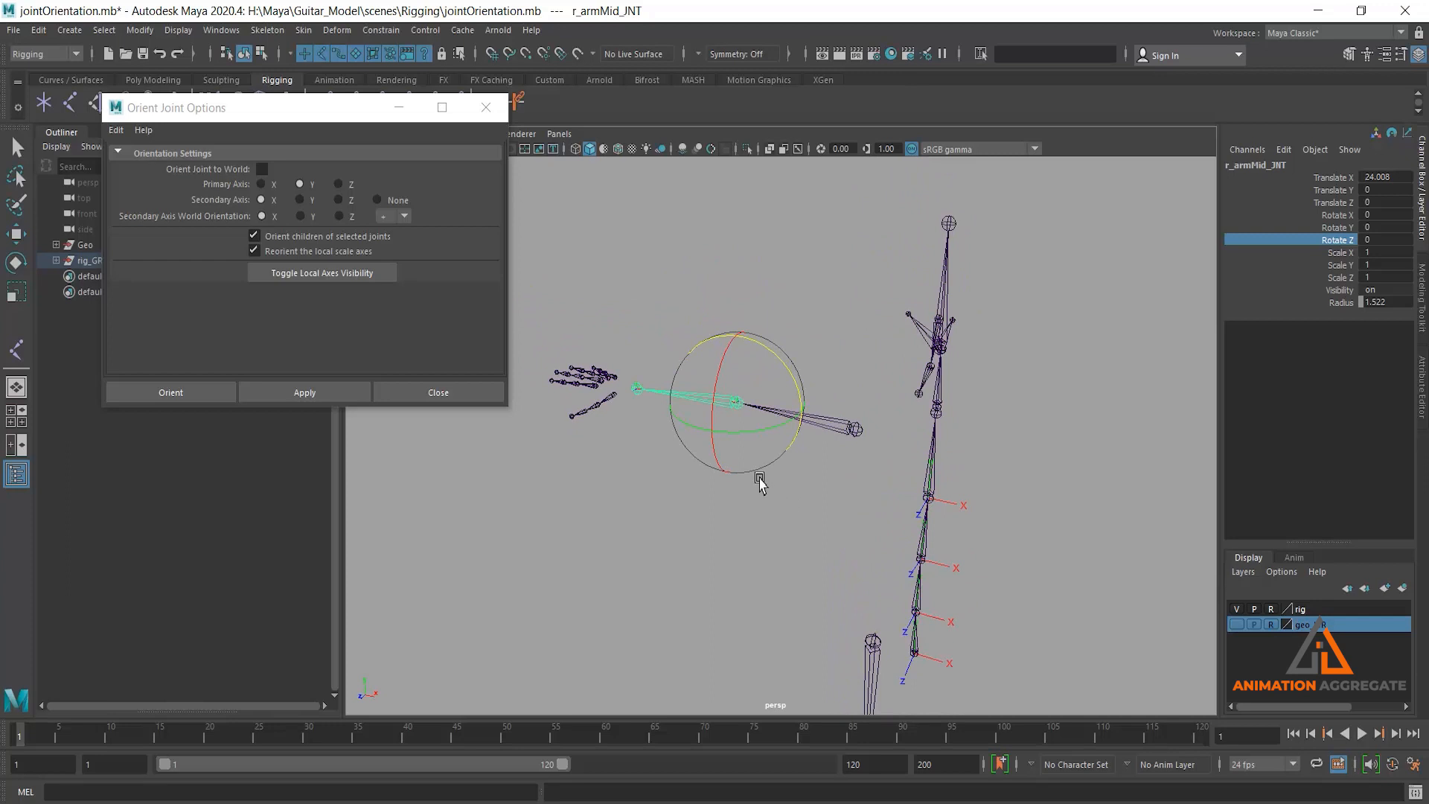
left_click_drag(755, 426, 804, 423)
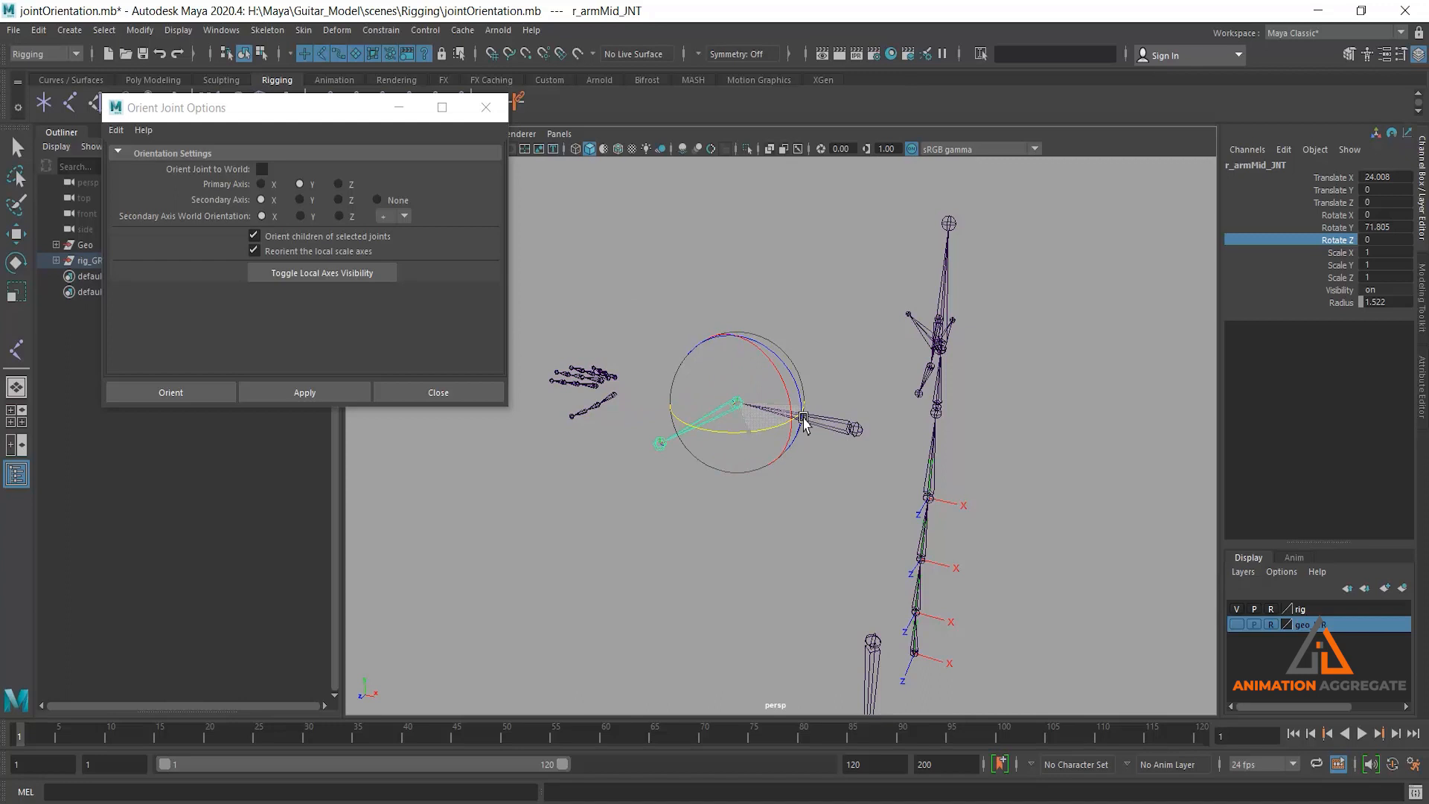
left_click_drag(804, 423, 760, 356)
key("ctrl+z")
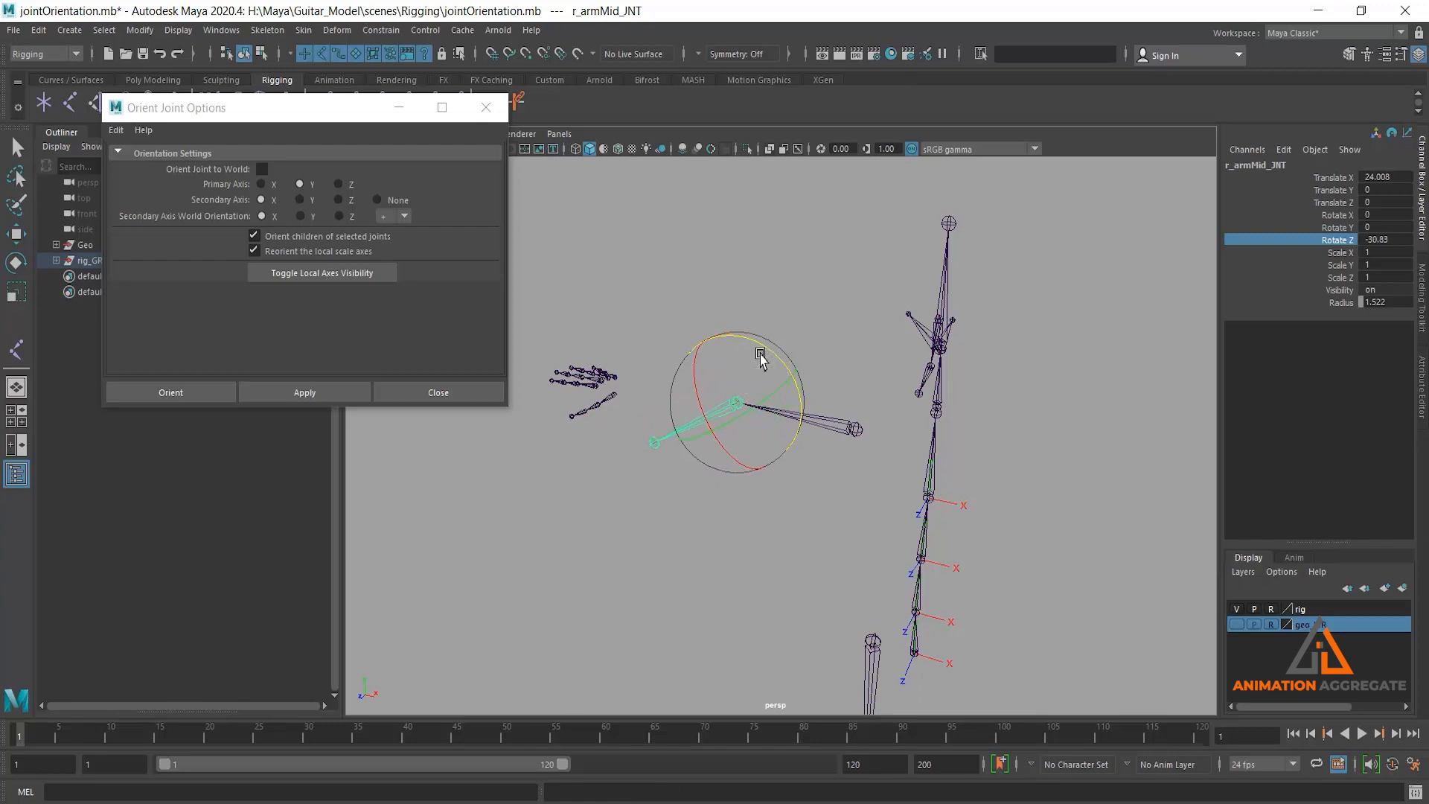
key("ctrl+z")
left_click_drag(739, 429, 772, 408)
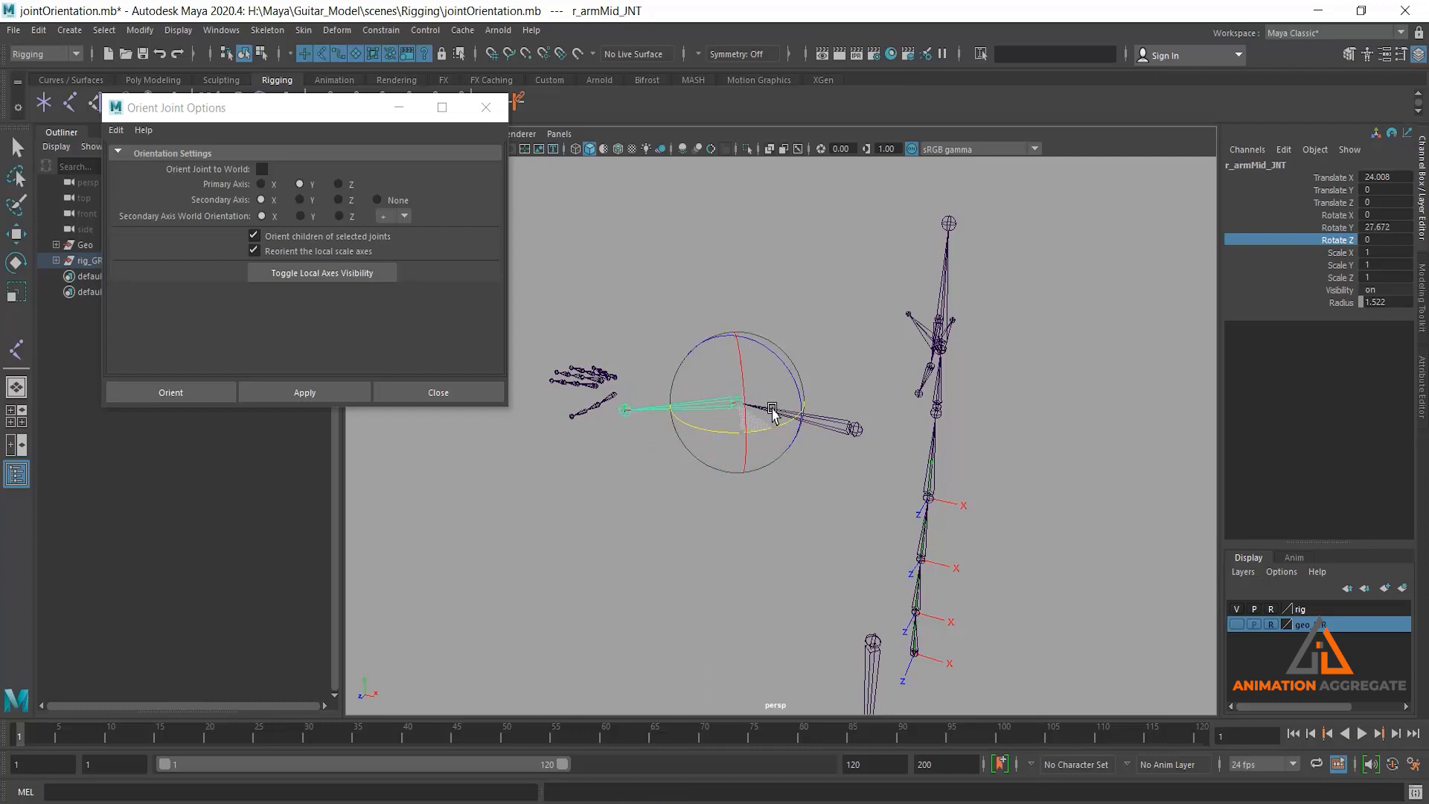
key("ctrl+z")
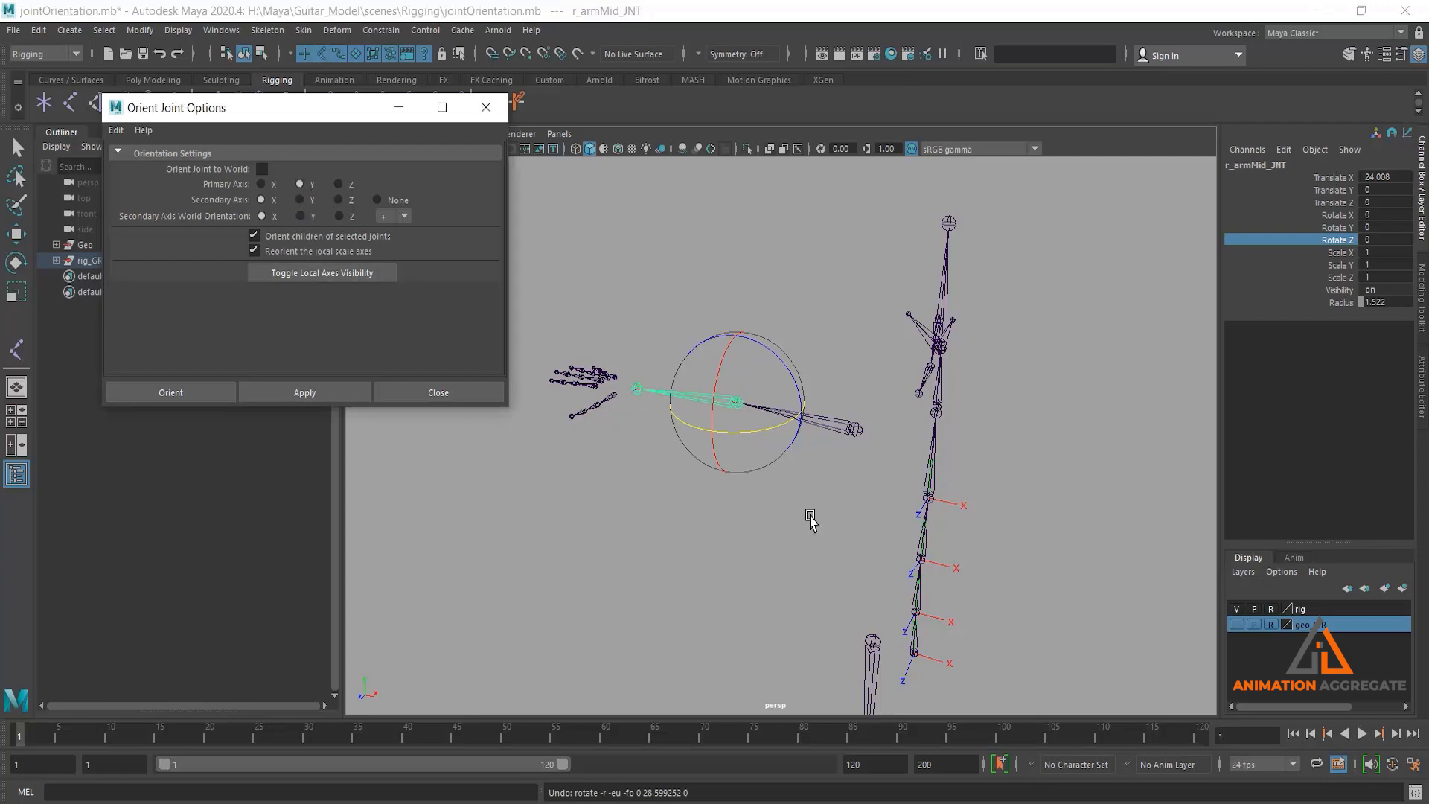
Select the right arm's root and mid joints, display their local axes, and choose Y as the primary axis
left_click_drag(807, 514, 841, 516, "alt")
left_click(865, 412)
left_click(739, 399, "shift")
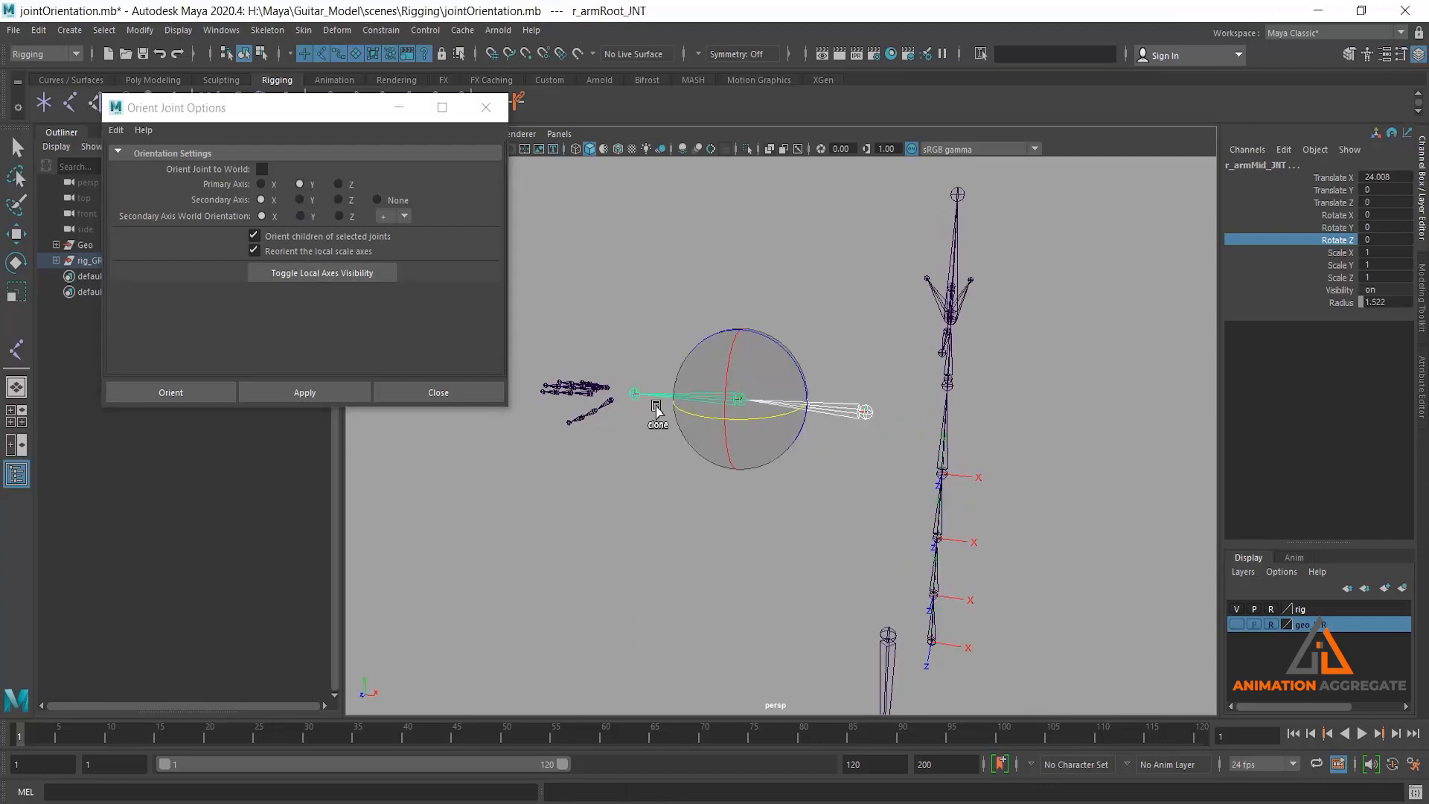
left_click(357, 271)
left_click_drag(853, 510, 837, 446, "alt")
left_click(309, 186)
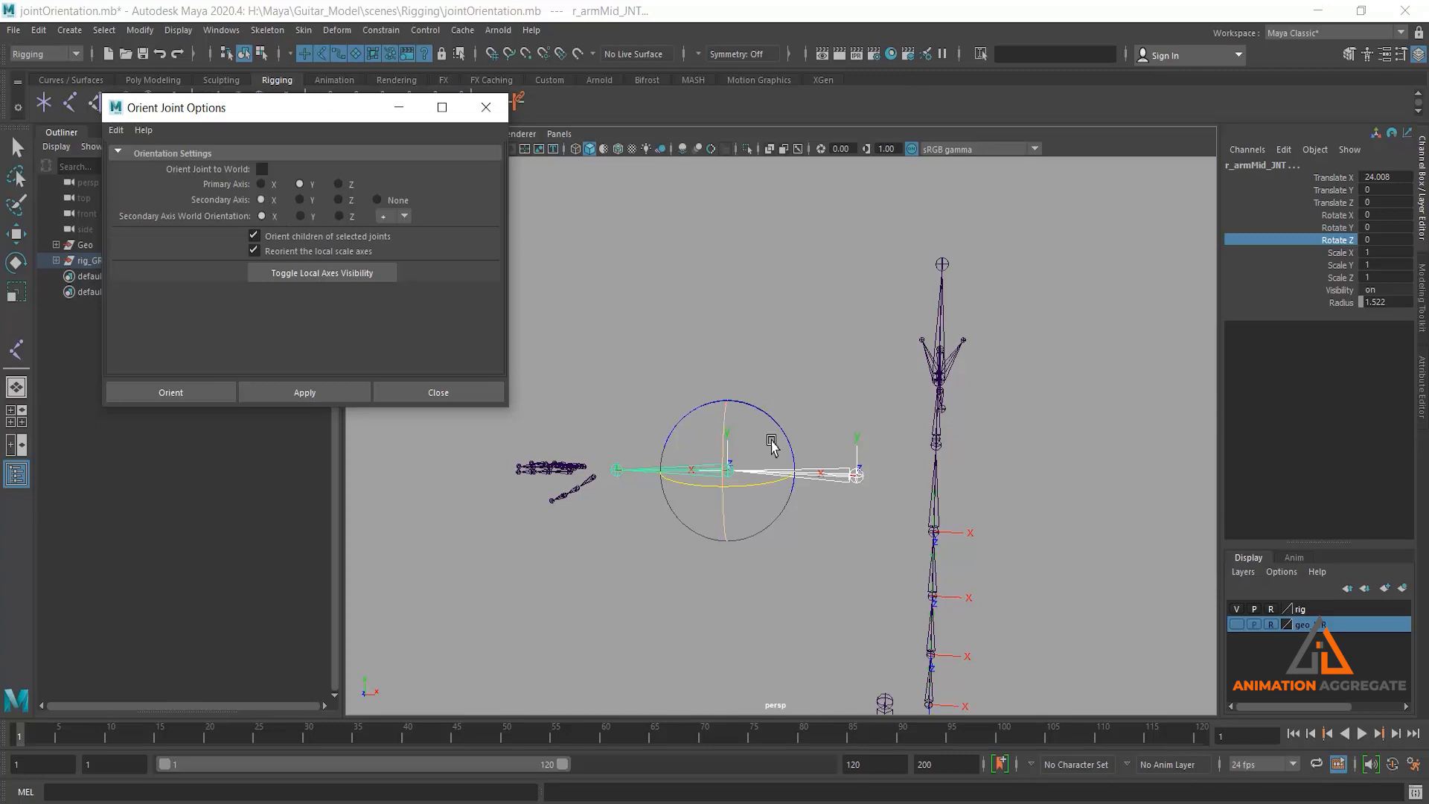
Select the right arm's mid joint and try rotating it by about 48 degrees in Y, undoing the rotation
left_click_drag(811, 611, 871, 509, "alt")
left_click(815, 466)
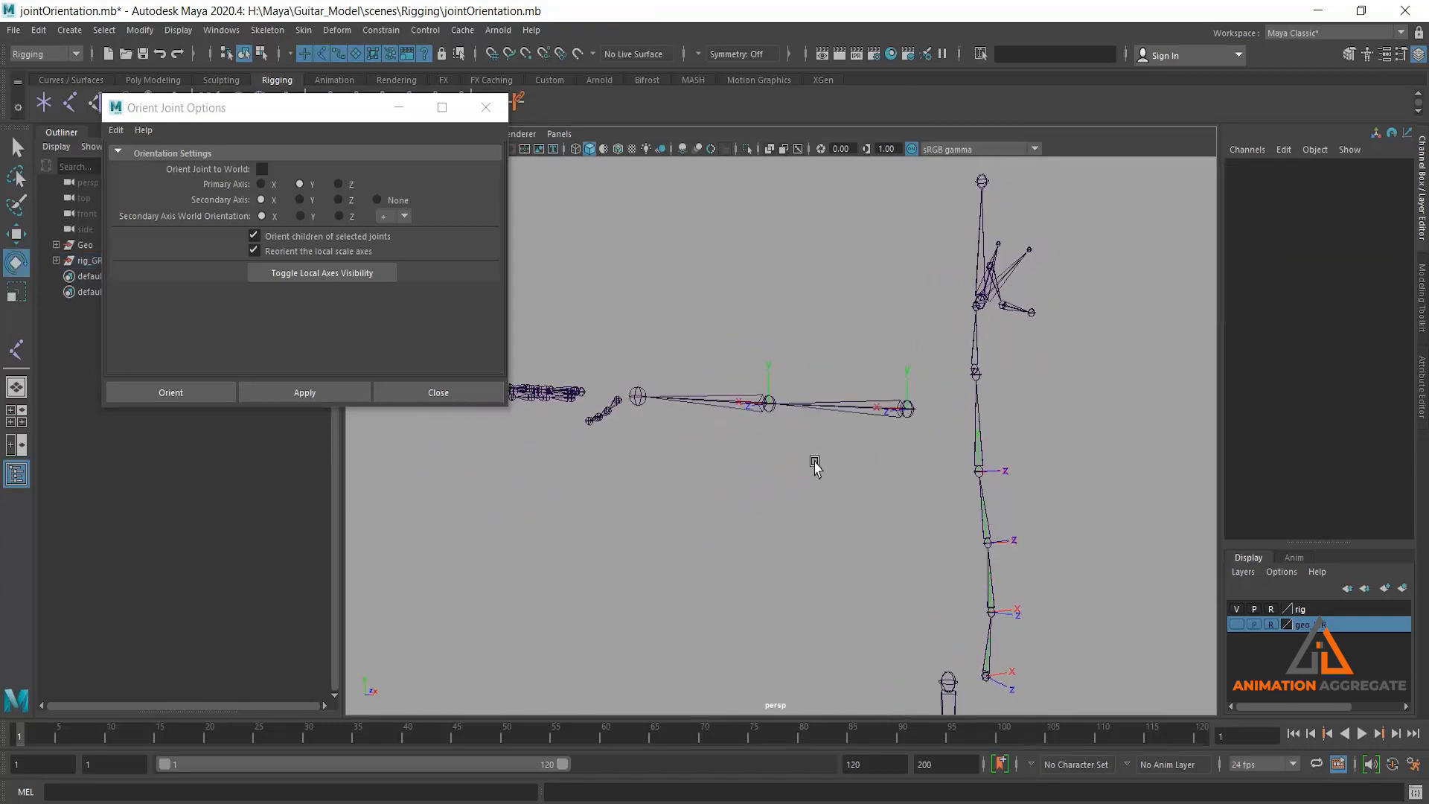
left_click_drag(723, 372, 725, 454)
left_click_drag(726, 454, 750, 543, "alt")
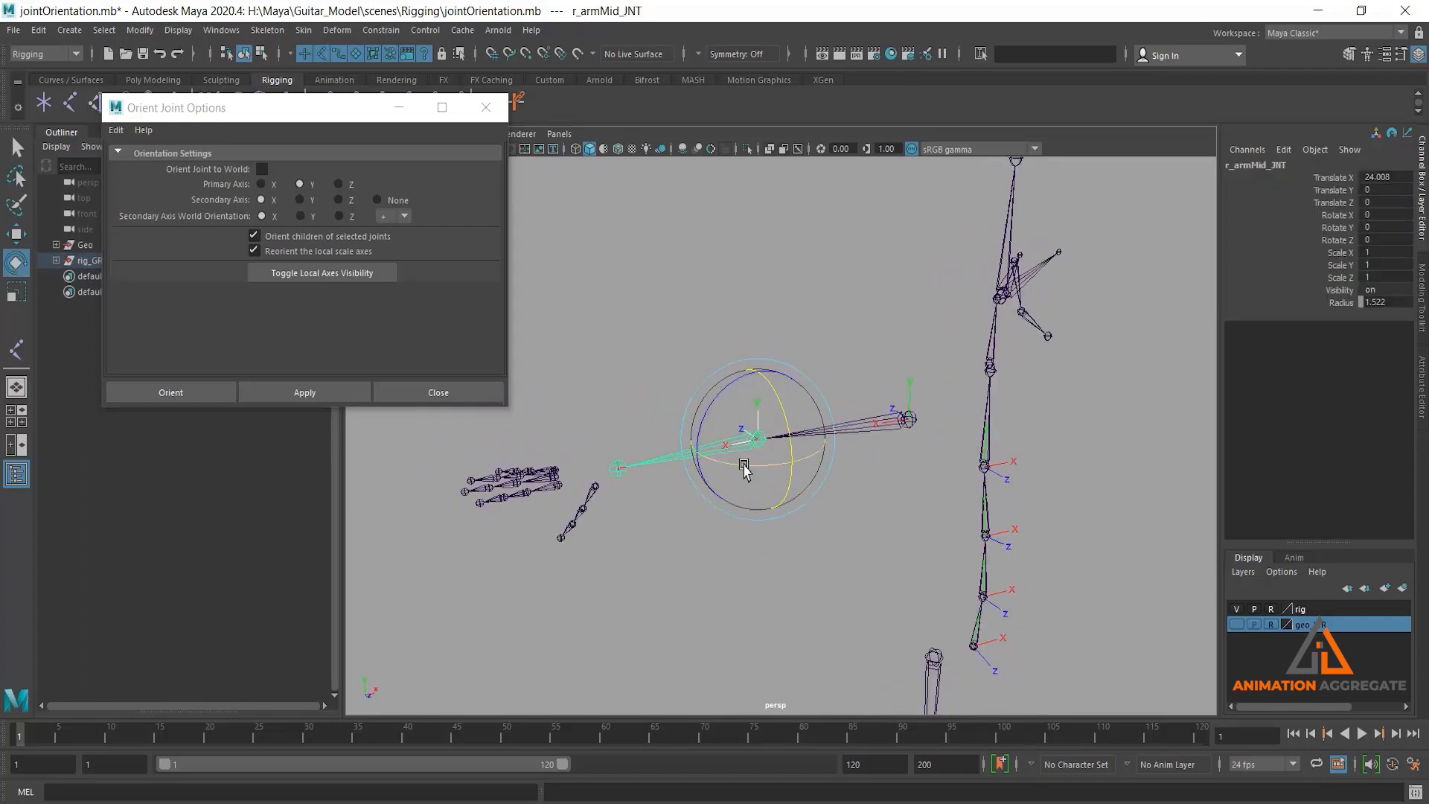
left_click_drag(744, 467, 801, 463)
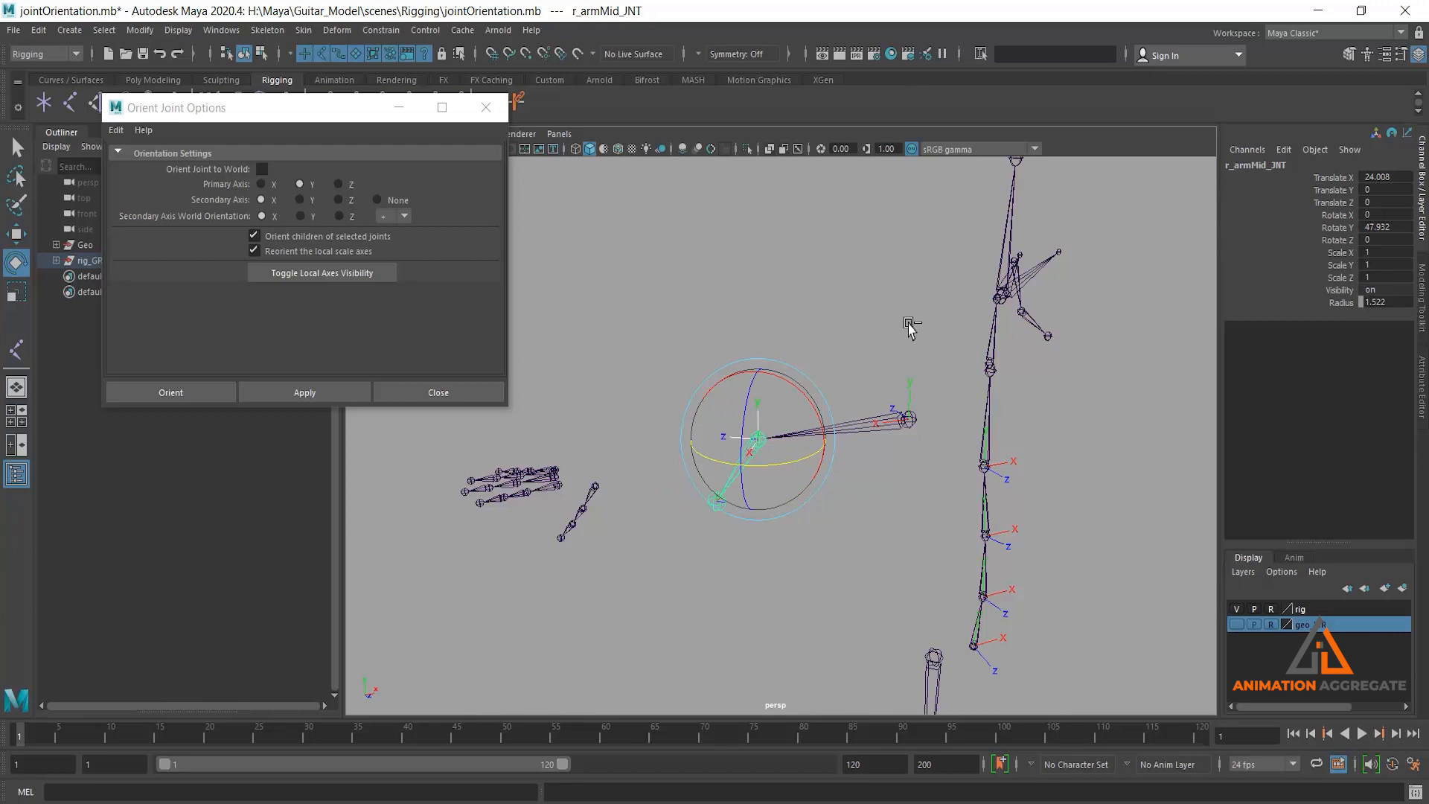
key("ctrl+z")
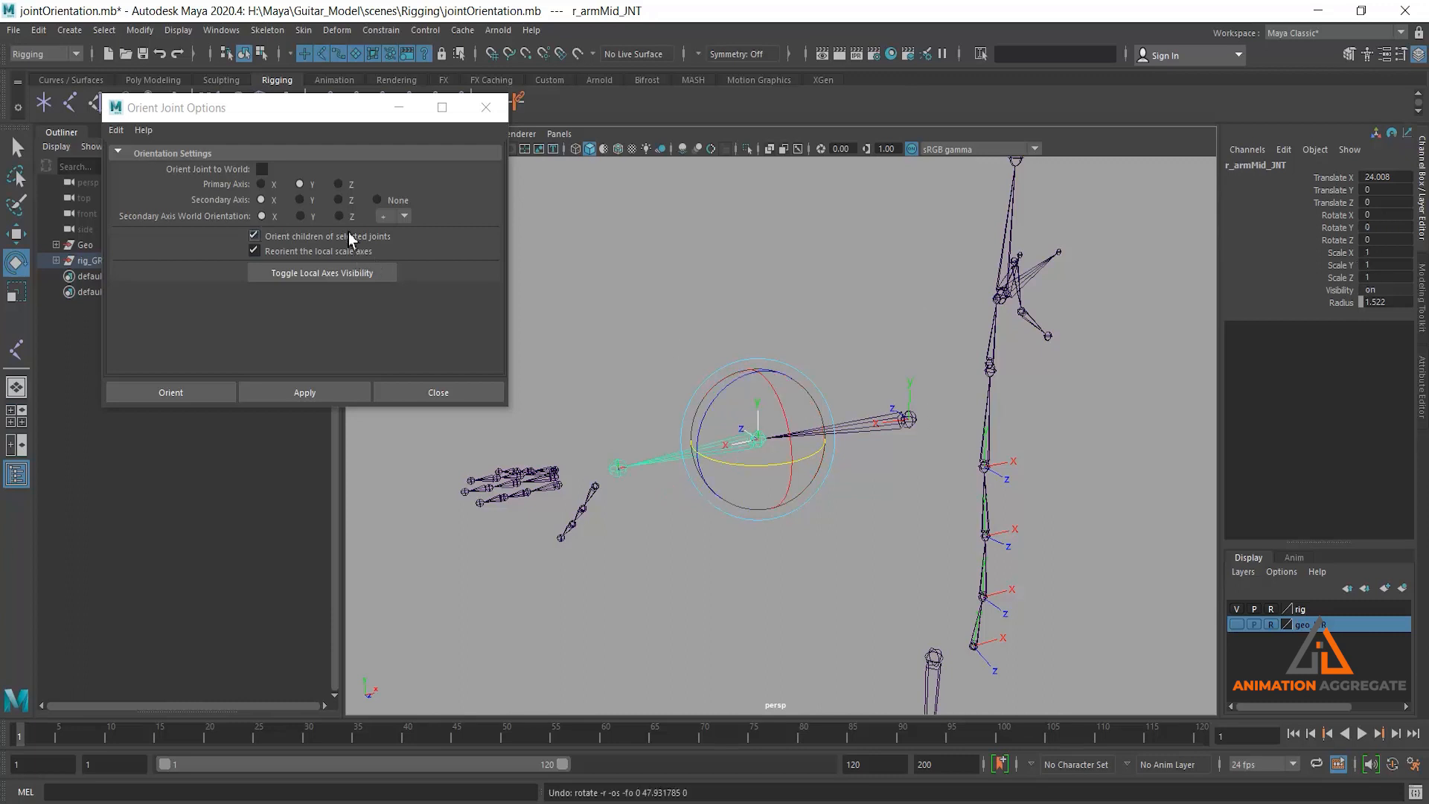
Set the secondary axis world orientation to positive Y and orient the right arm's mid joint and root joint
left_click(312, 218)
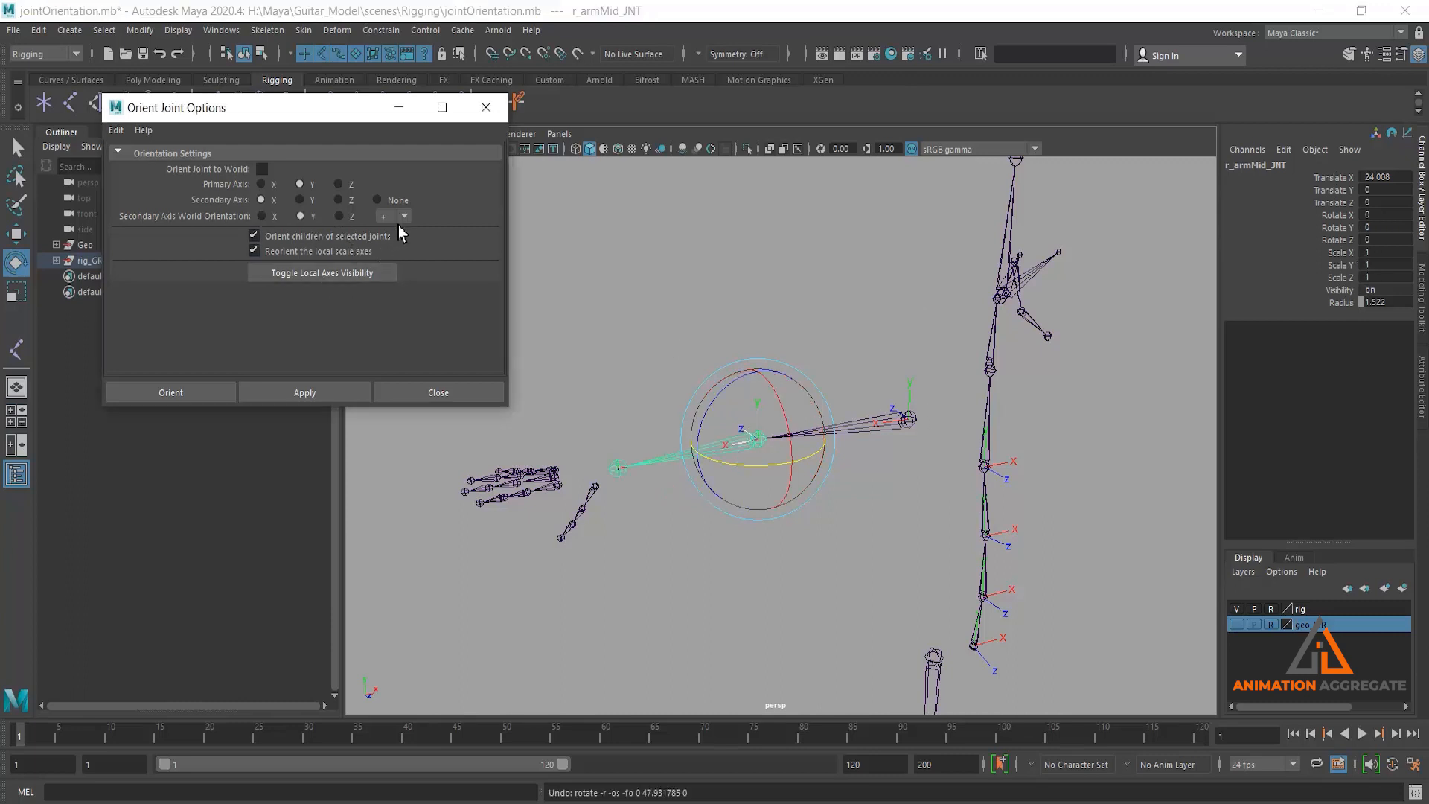
left_click(331, 390)
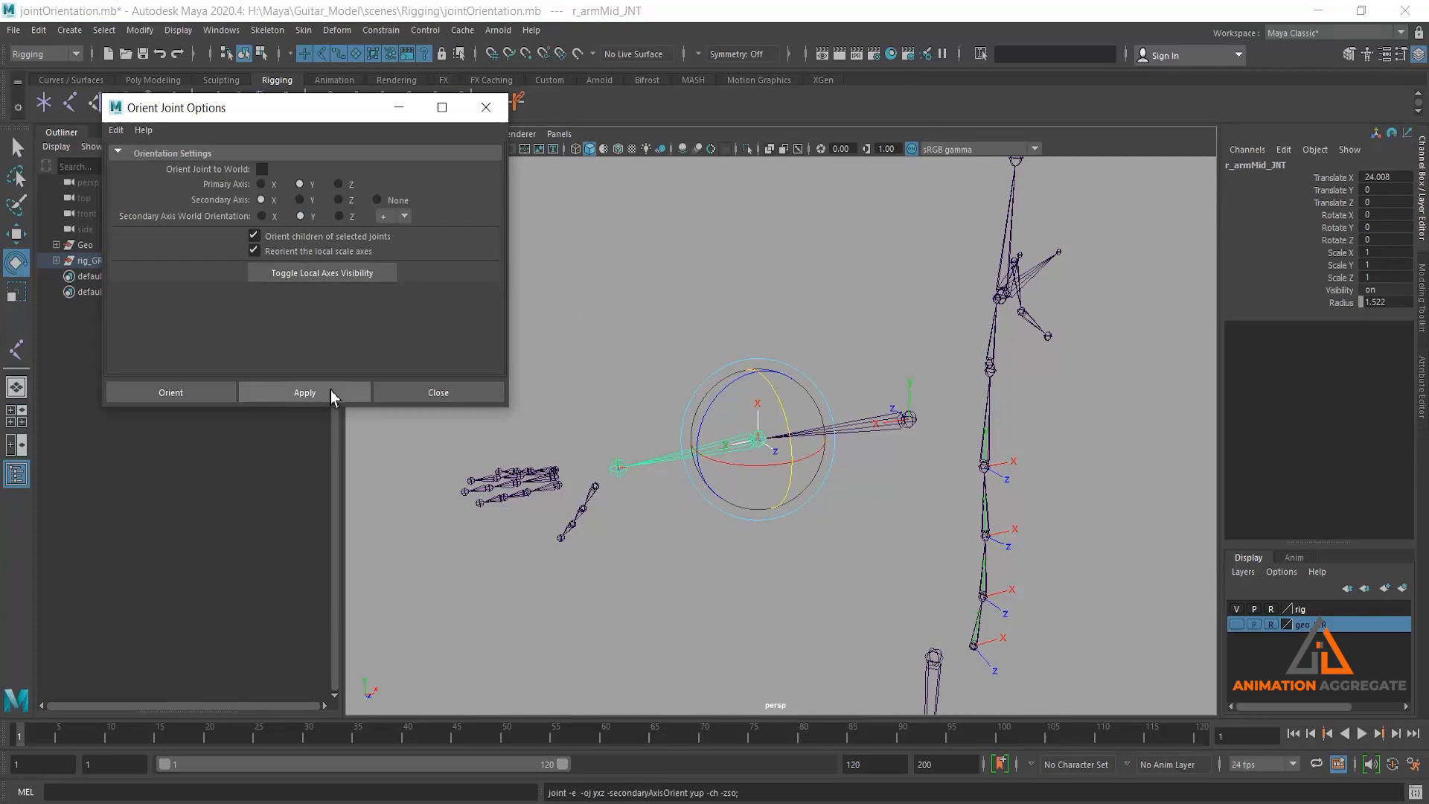
left_click(878, 423)
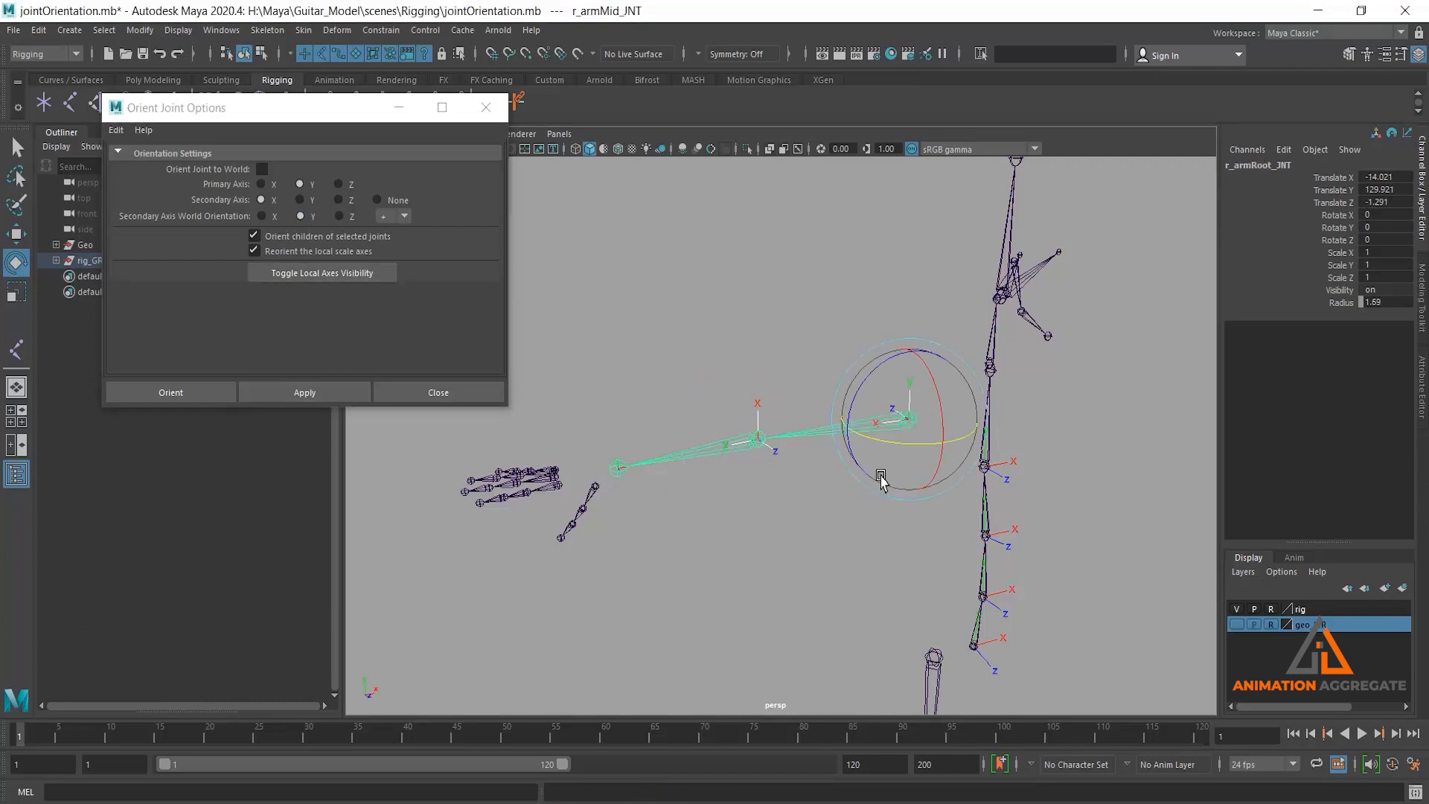
left_click(364, 275)
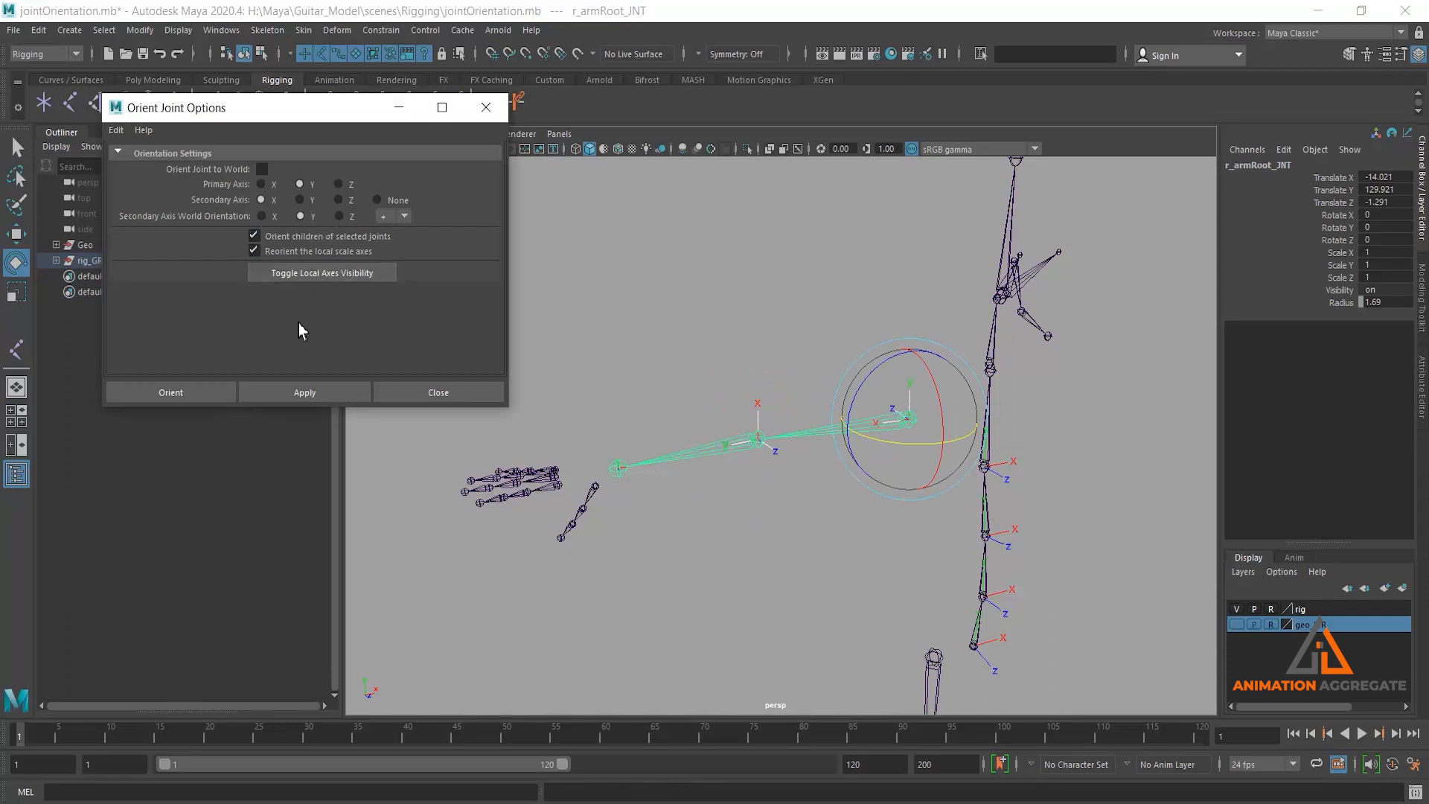
left_click(298, 394)
left_click(829, 568)
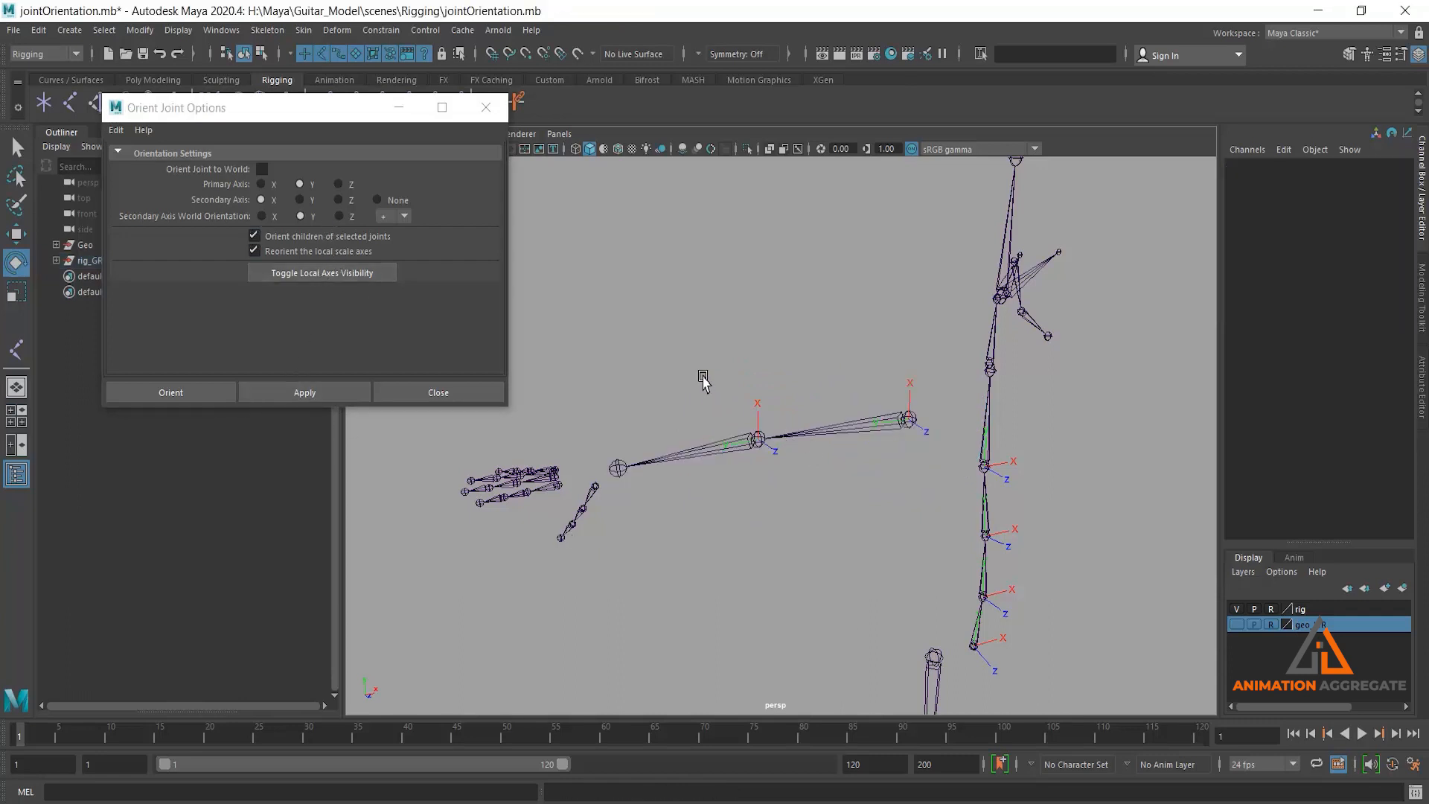
Test the right arm's mid joint with rotations of about 16 degrees in X, 12 in Y and 7 in Z, undoing each
left_click_drag(703, 375, 709, 476)
left_click_drag(744, 593, 752, 598, "alt")
mouse_move(744, 488)
left_mouse_down()
mouse_move(793, 473)
mouse_move(765, 485)
left_mouse_up()
key("ctrl+z")
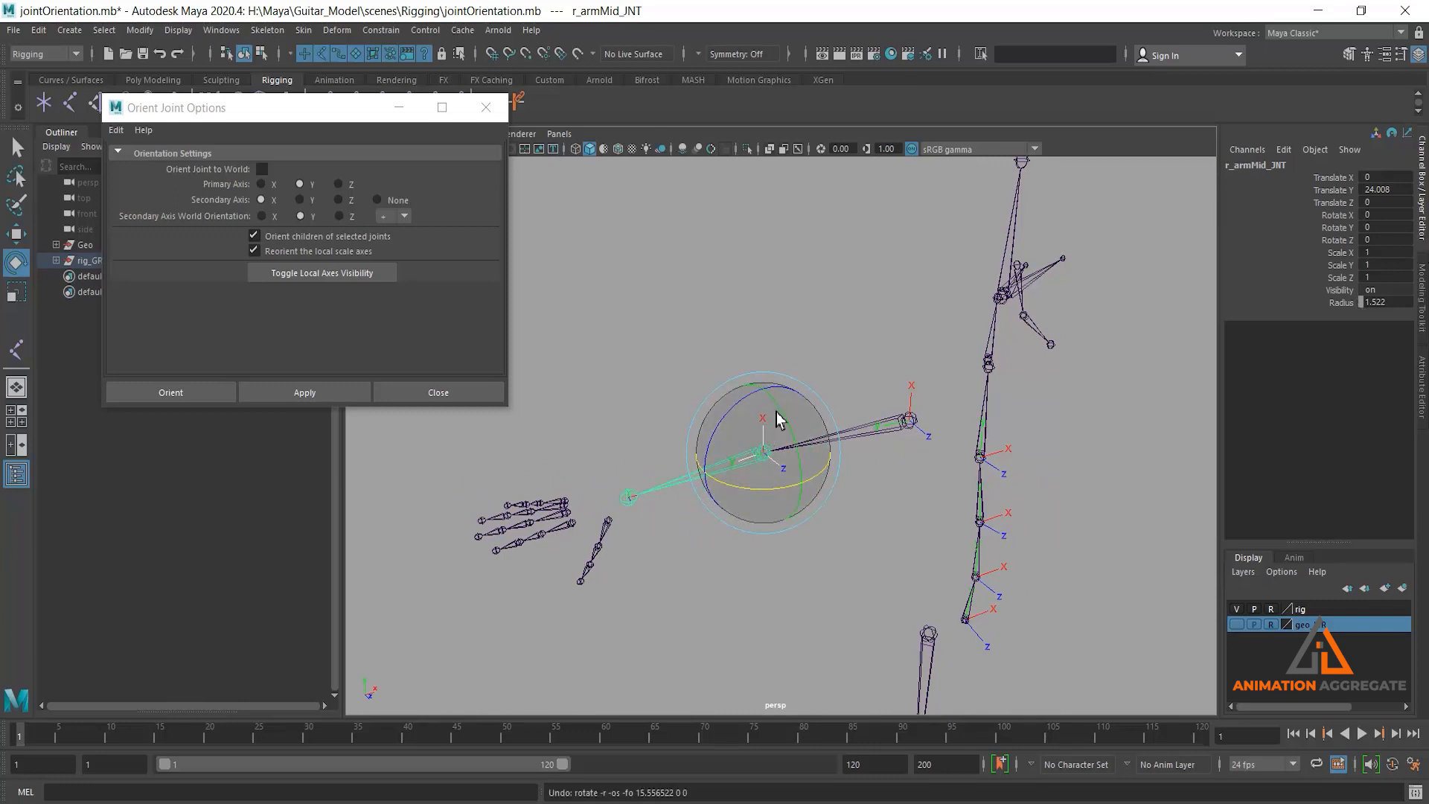
mouse_move(775, 414)
left_mouse_down()
mouse_move(785, 440)
mouse_move(780, 402)
left_mouse_up()
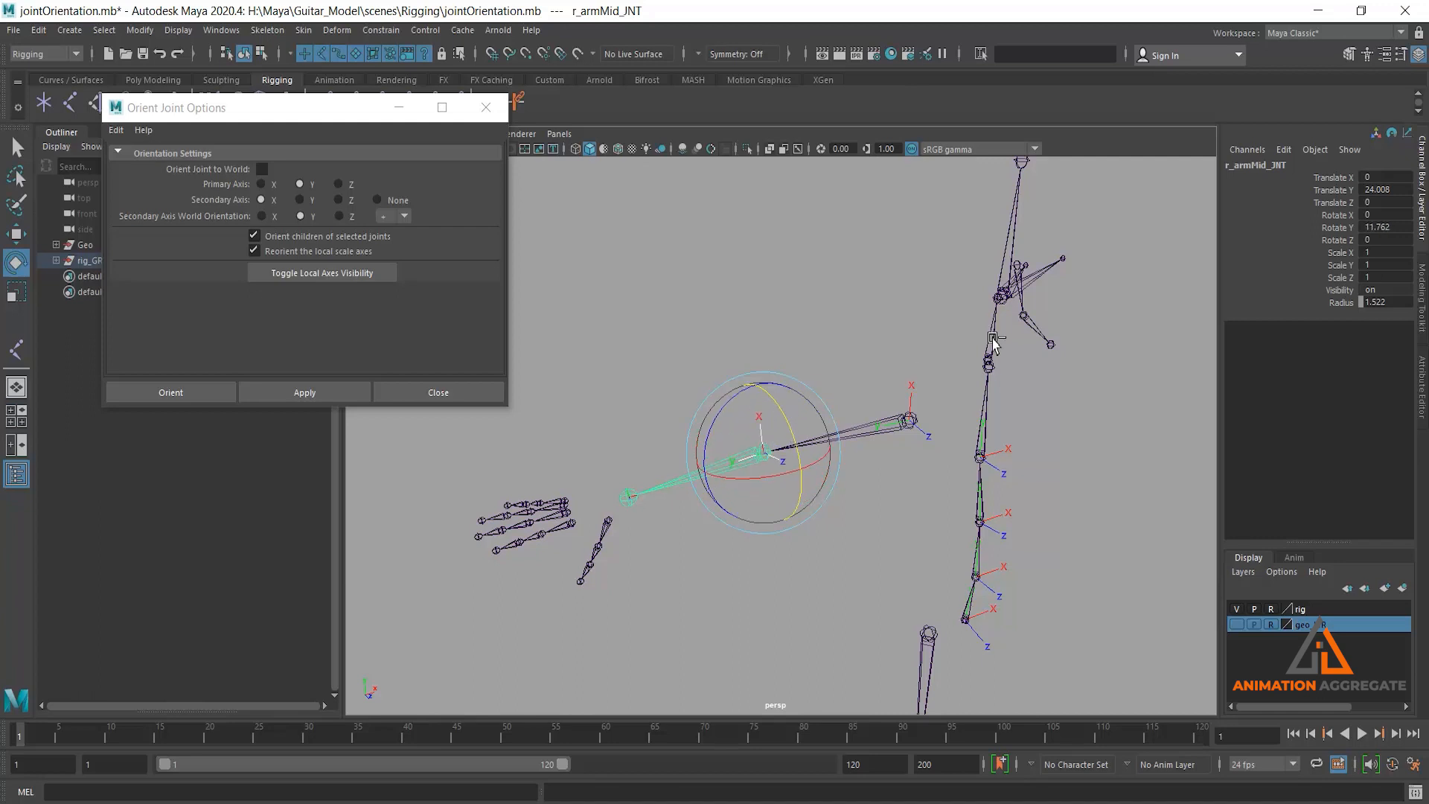
key("ctrl+z")
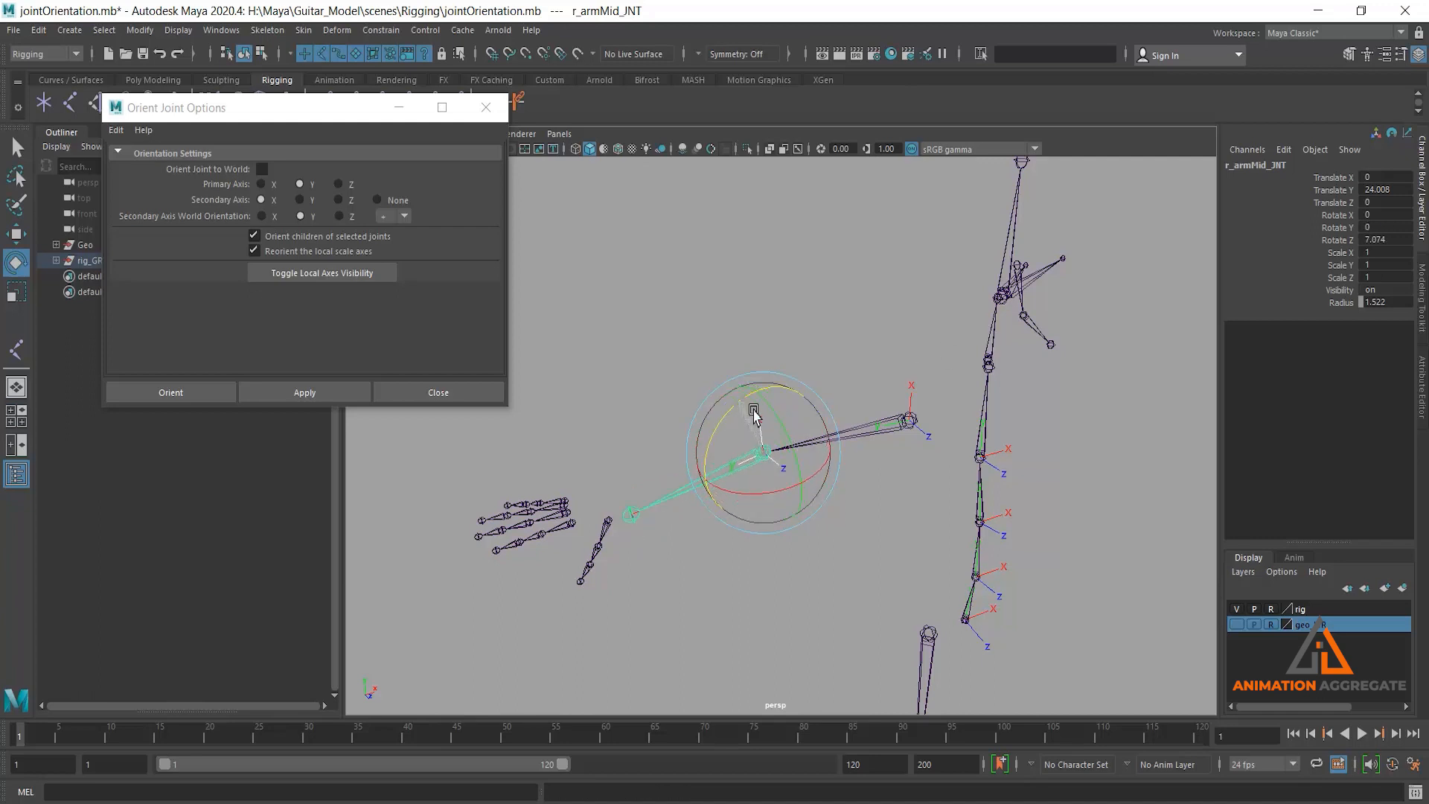
key("ctrl+z")
Test the right arm's root joint with a free rotation, about 34 degrees in X and a Z rotation, undoing each
left_click(880, 427)
key("ctrl+z")
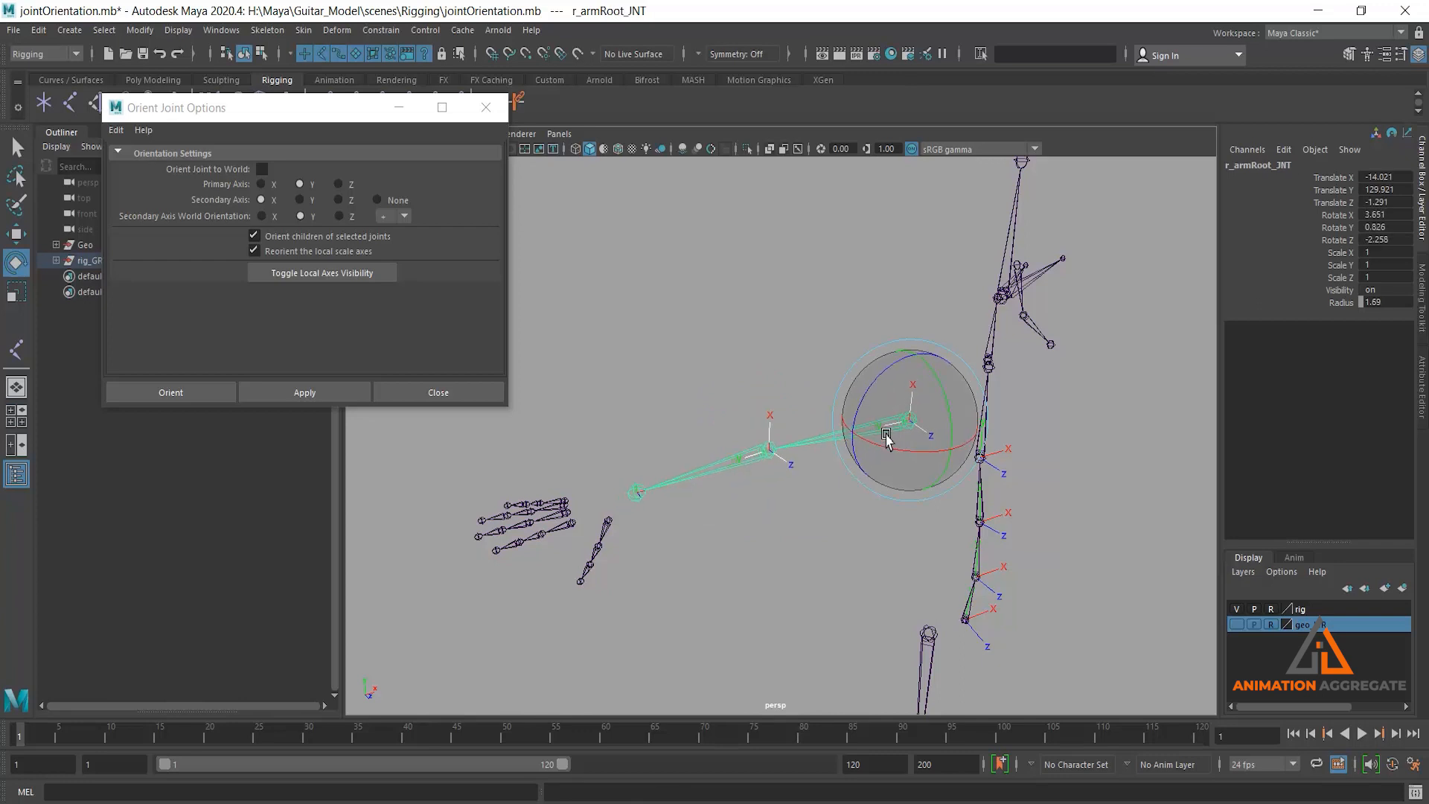
left_click_drag(890, 452, 928, 469)
key("ctrl+z")
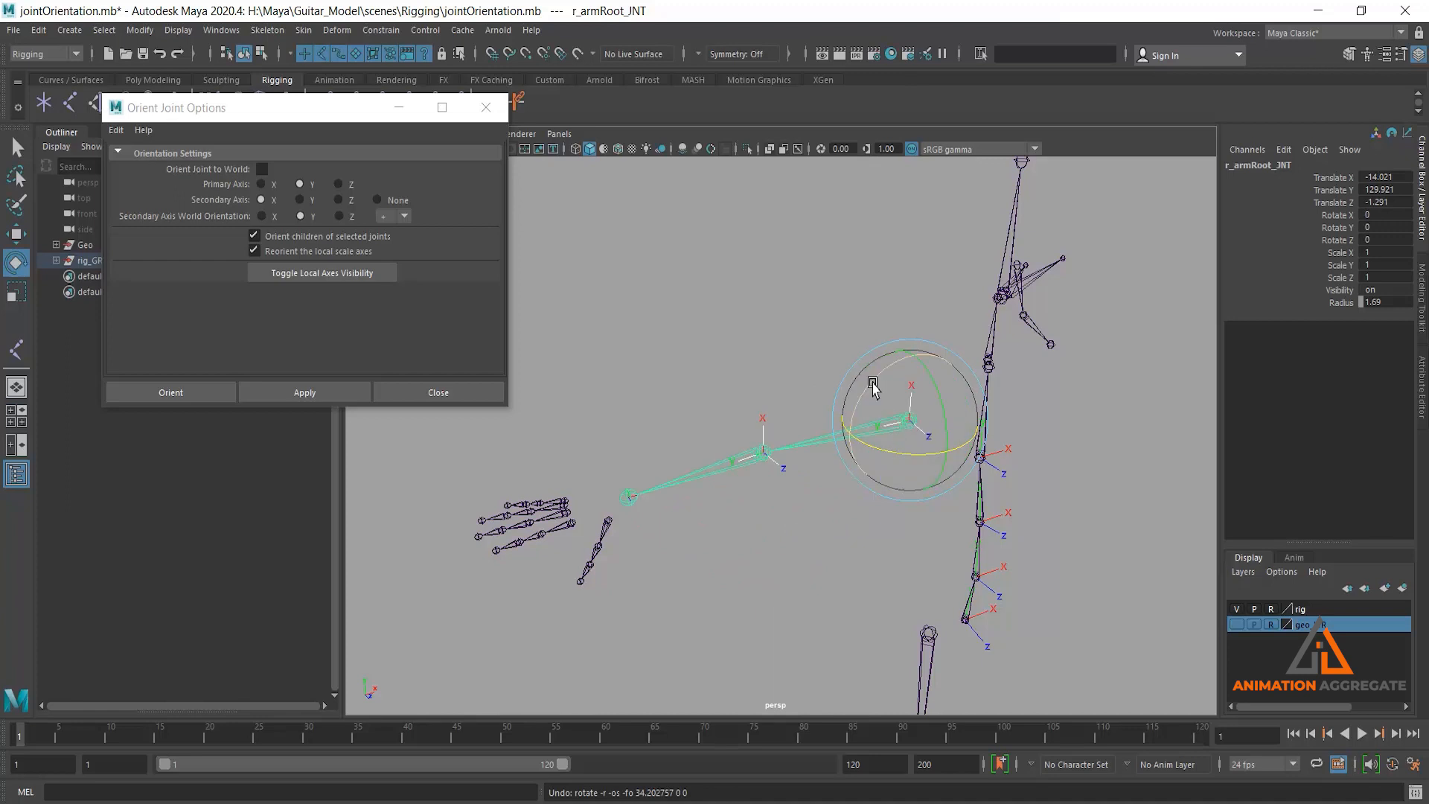
left_click_drag(873, 379, 936, 419)
key("ctrl+z")
key("ctrl+z")
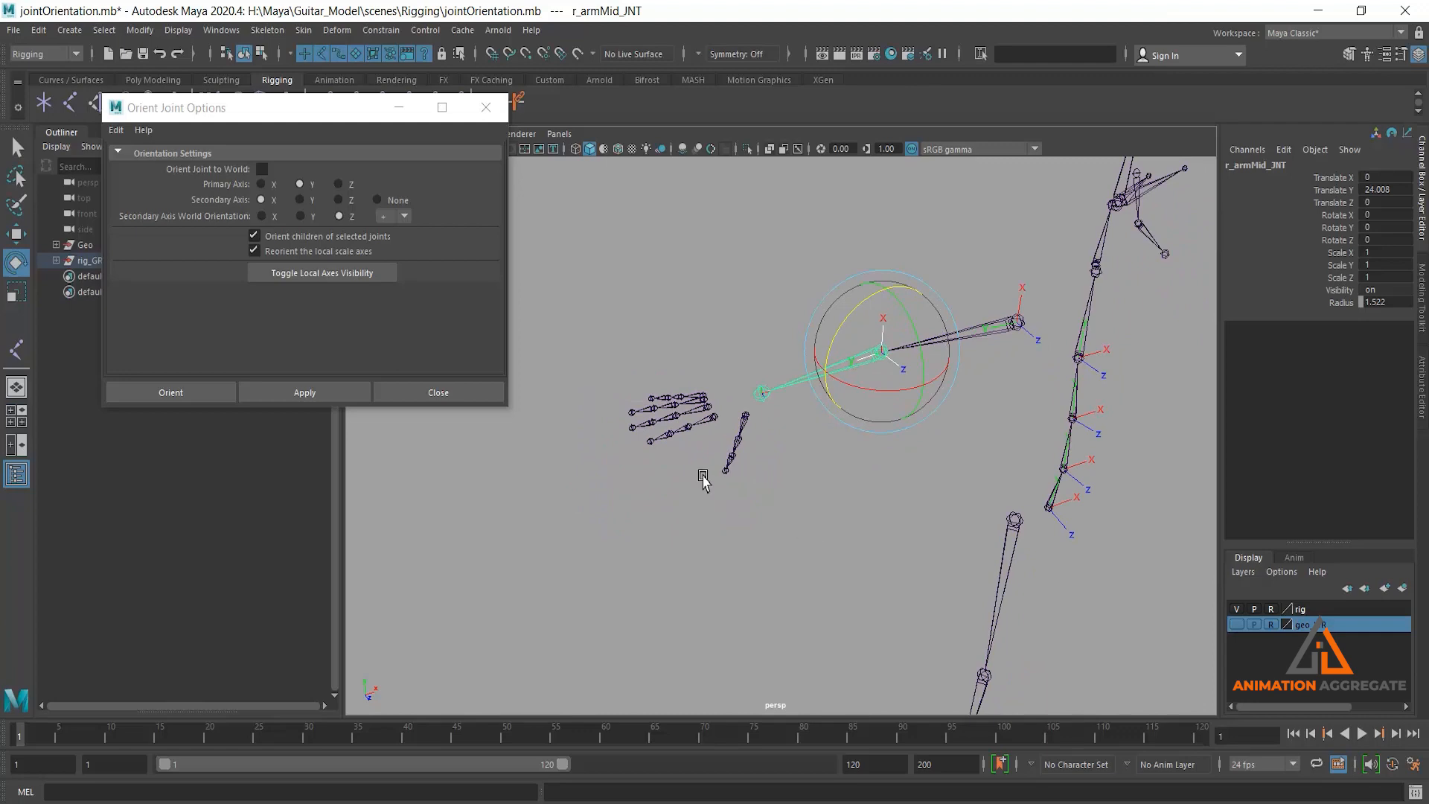
Select the right index finger's root, mid and tip joints and display their local axes
left_click_drag(703, 476, 739, 479, "alt")
right_click_drag(740, 478, 794, 489, "alt")
middle_click_drag(794, 489, 961, 489, "alt")
right_click_drag(963, 441, 953, 548, "alt")
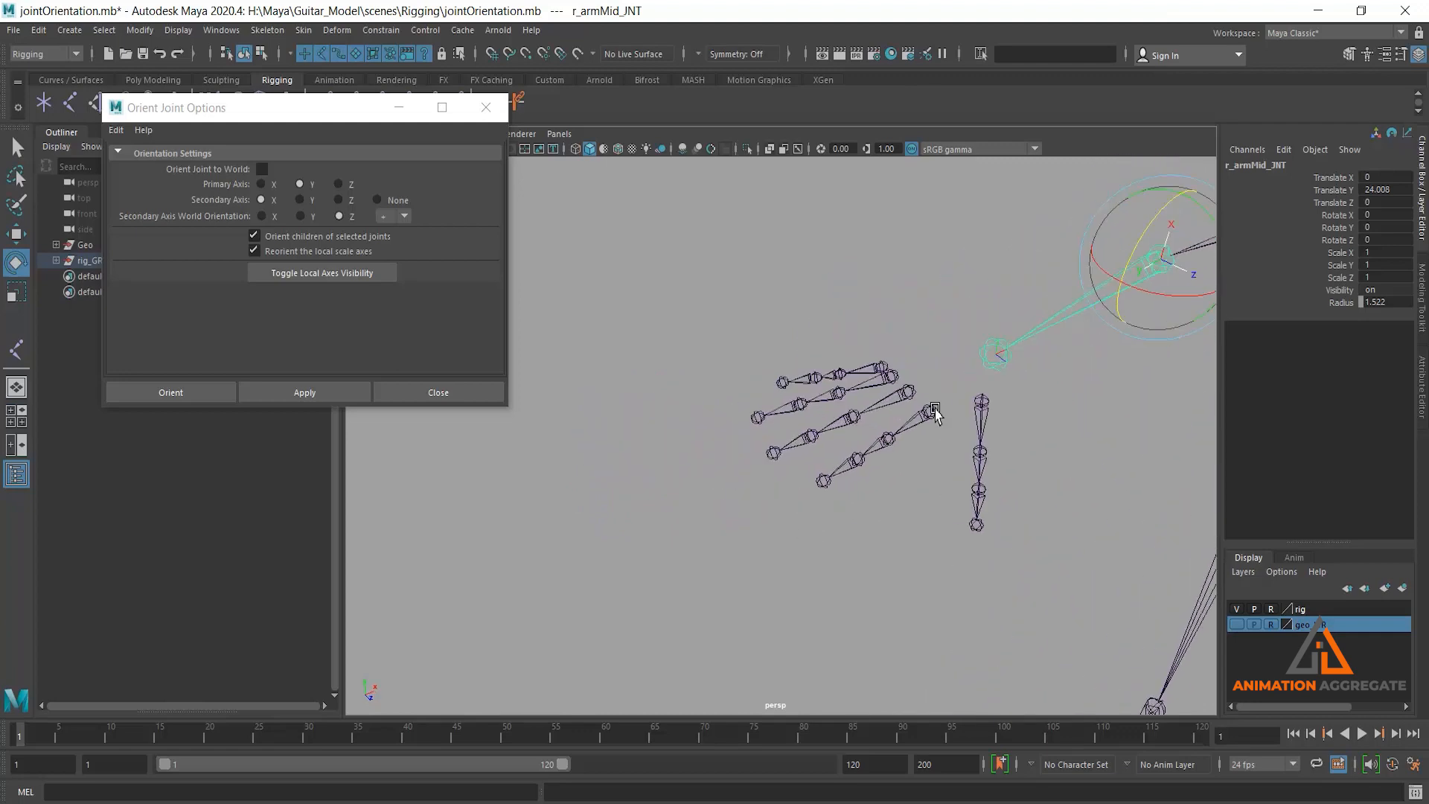
left_click(935, 414)
key("q")
left_click(848, 465)
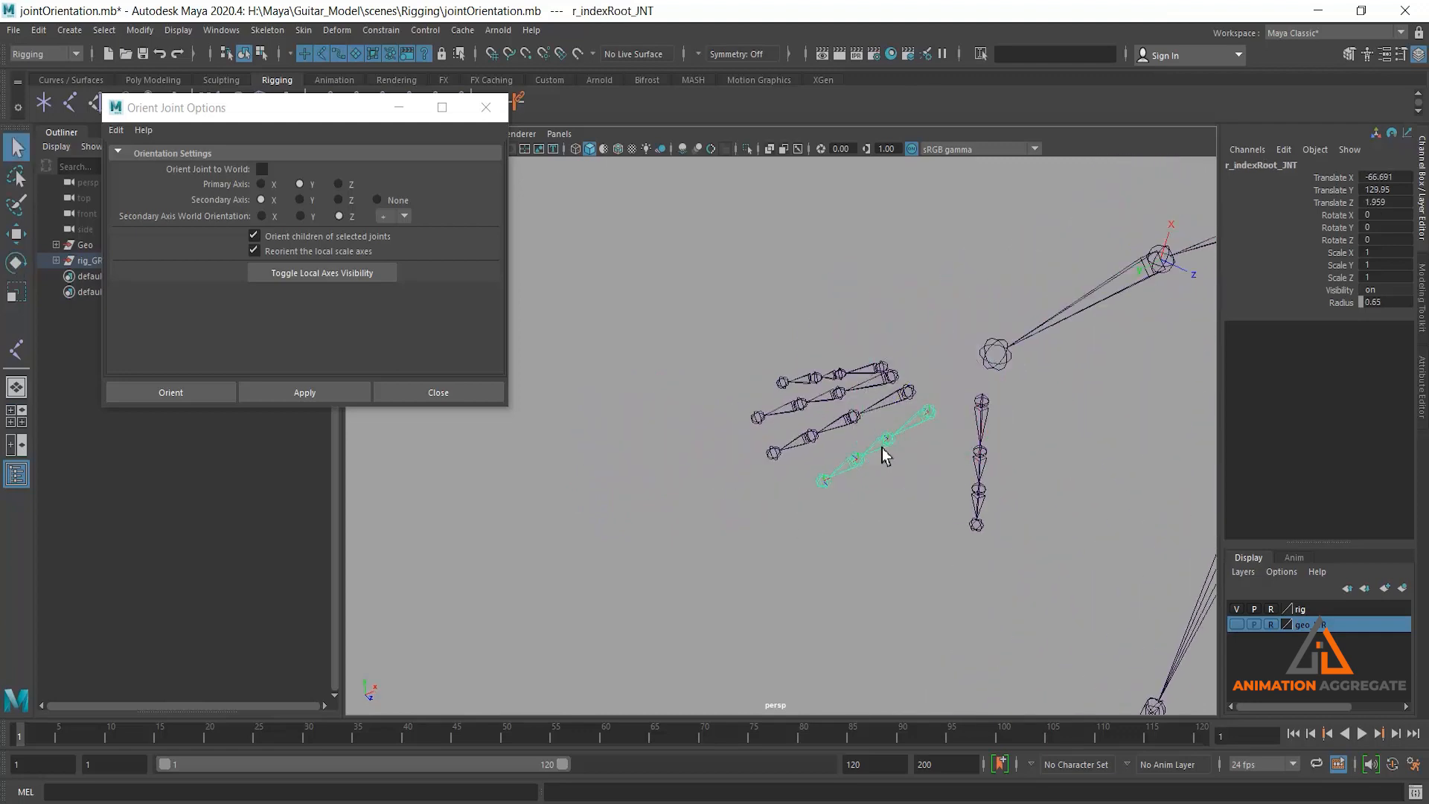
left_click(885, 440, "shift")
left_click(859, 459, "shift")
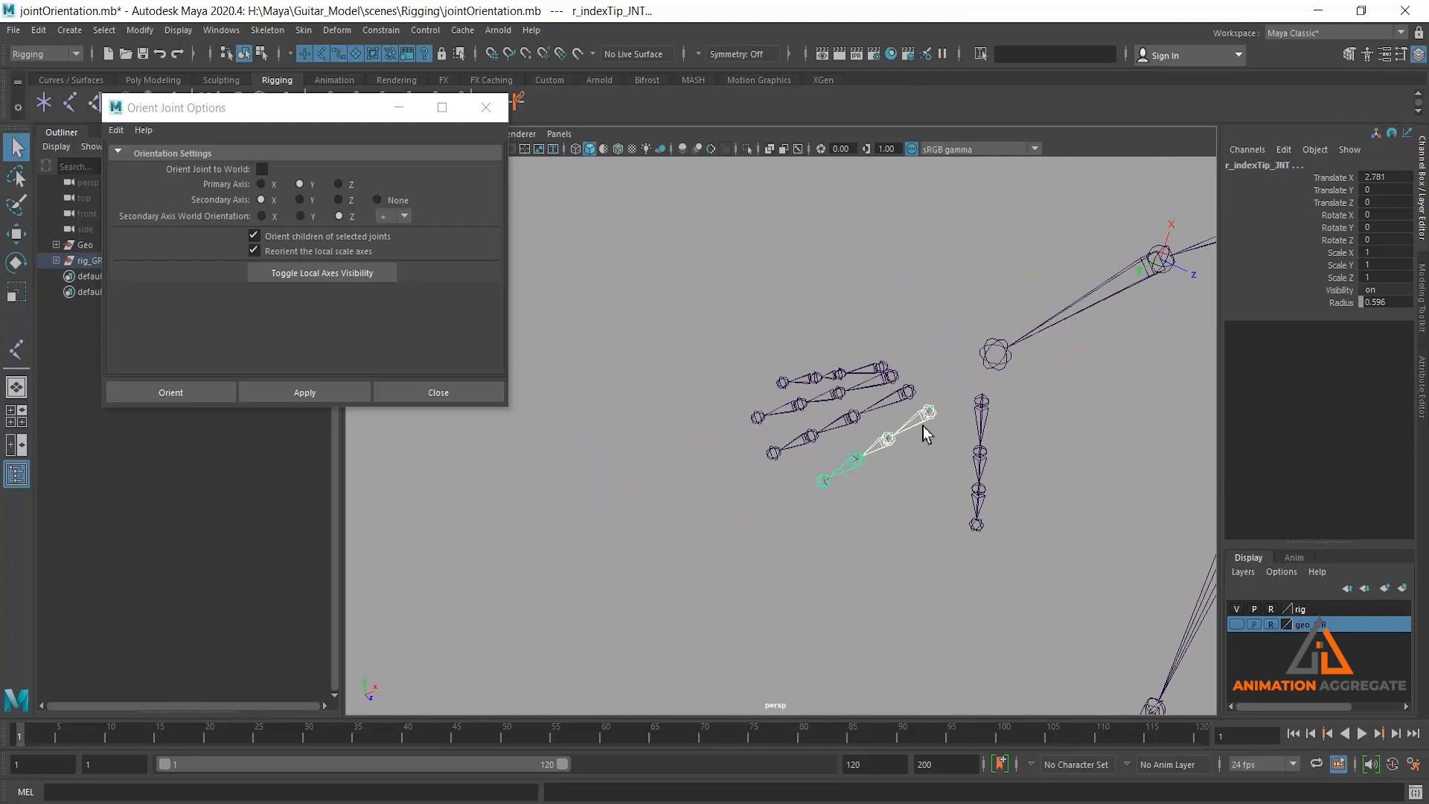
left_click(321, 273)
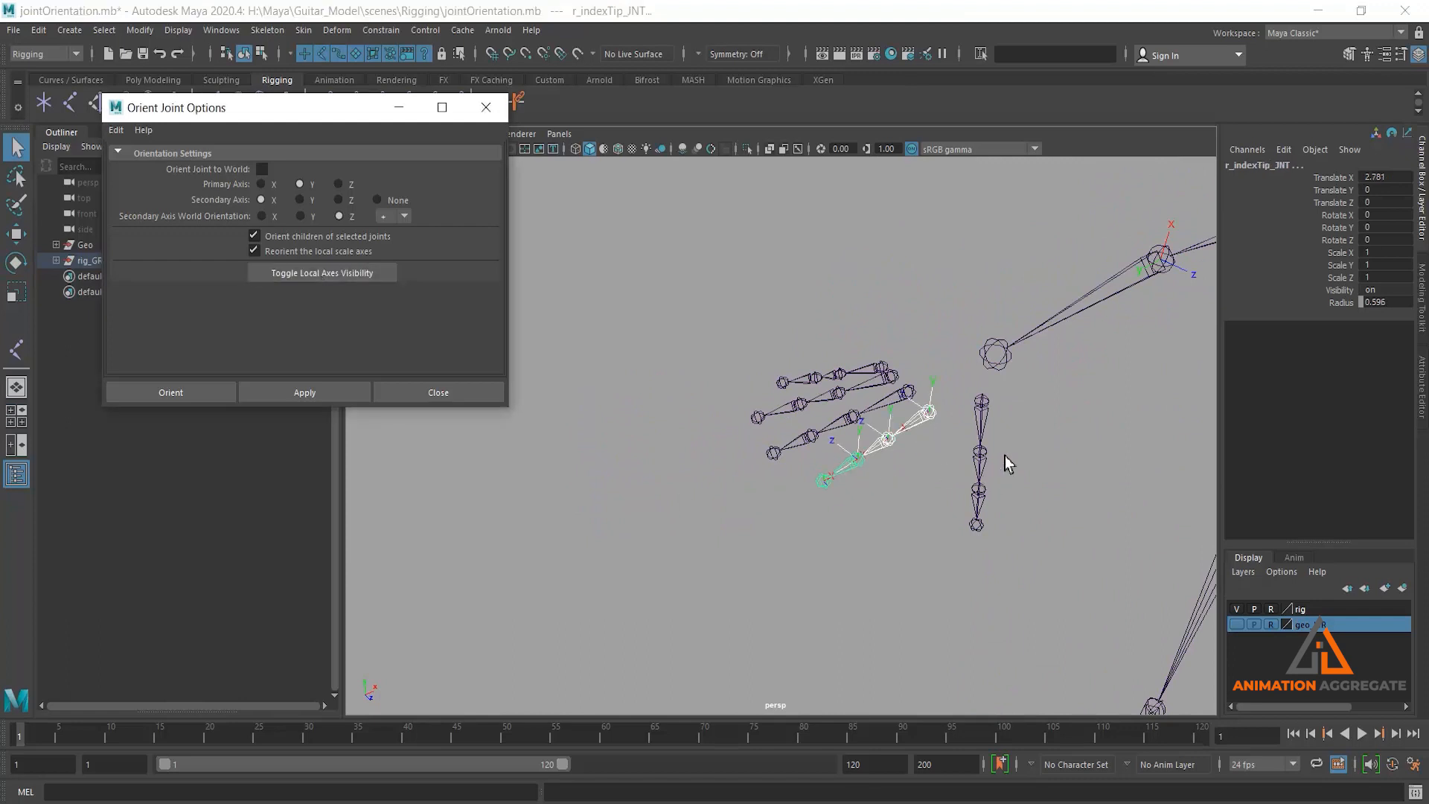
Examine the index finger's local axes from several angles against the Orient Joint axis settings
left_click_drag(872, 524, 855, 511, "alt")
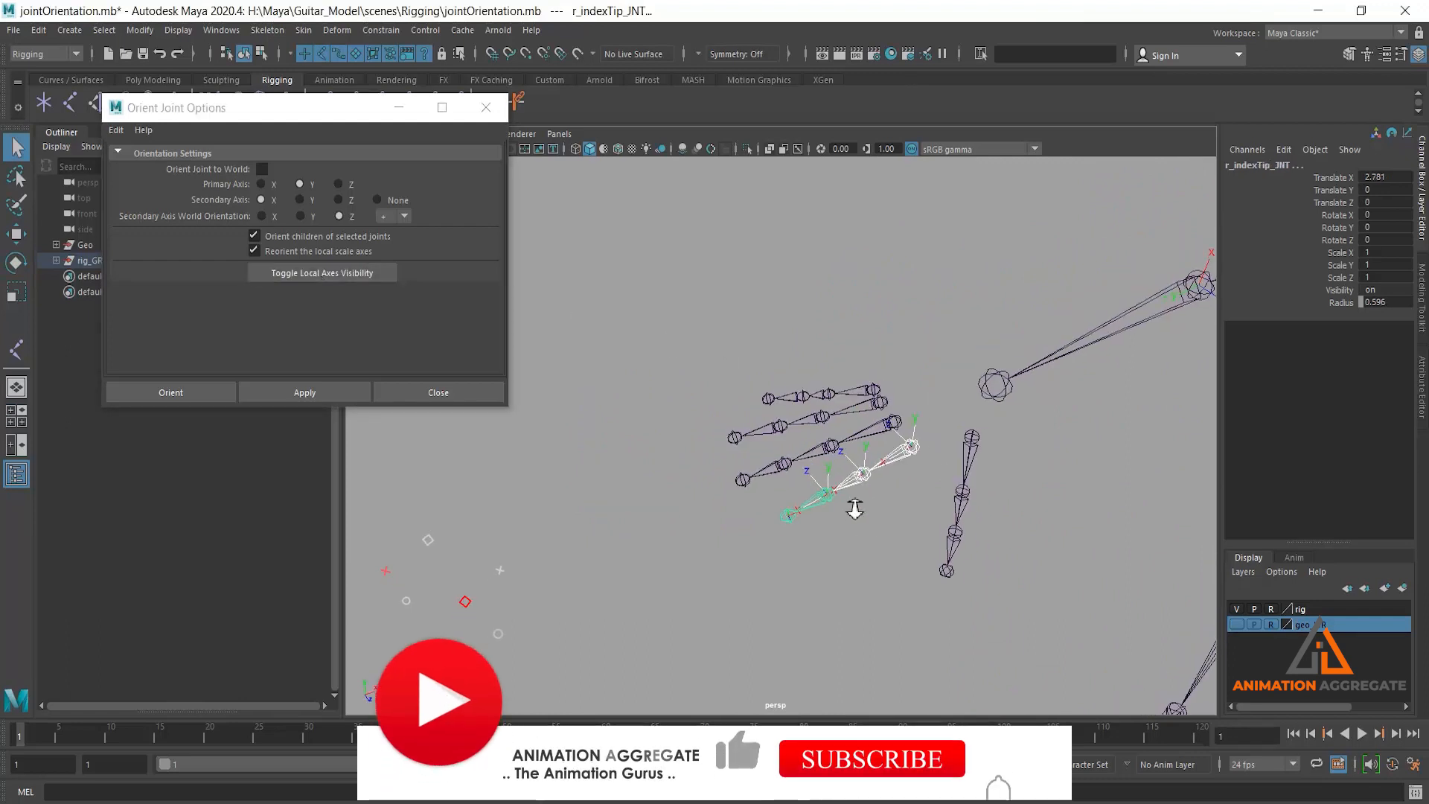
right_click_drag(855, 511, 854, 562, "alt")
left_click(855, 563)
left_click_drag(855, 563, 909, 376, "alt")
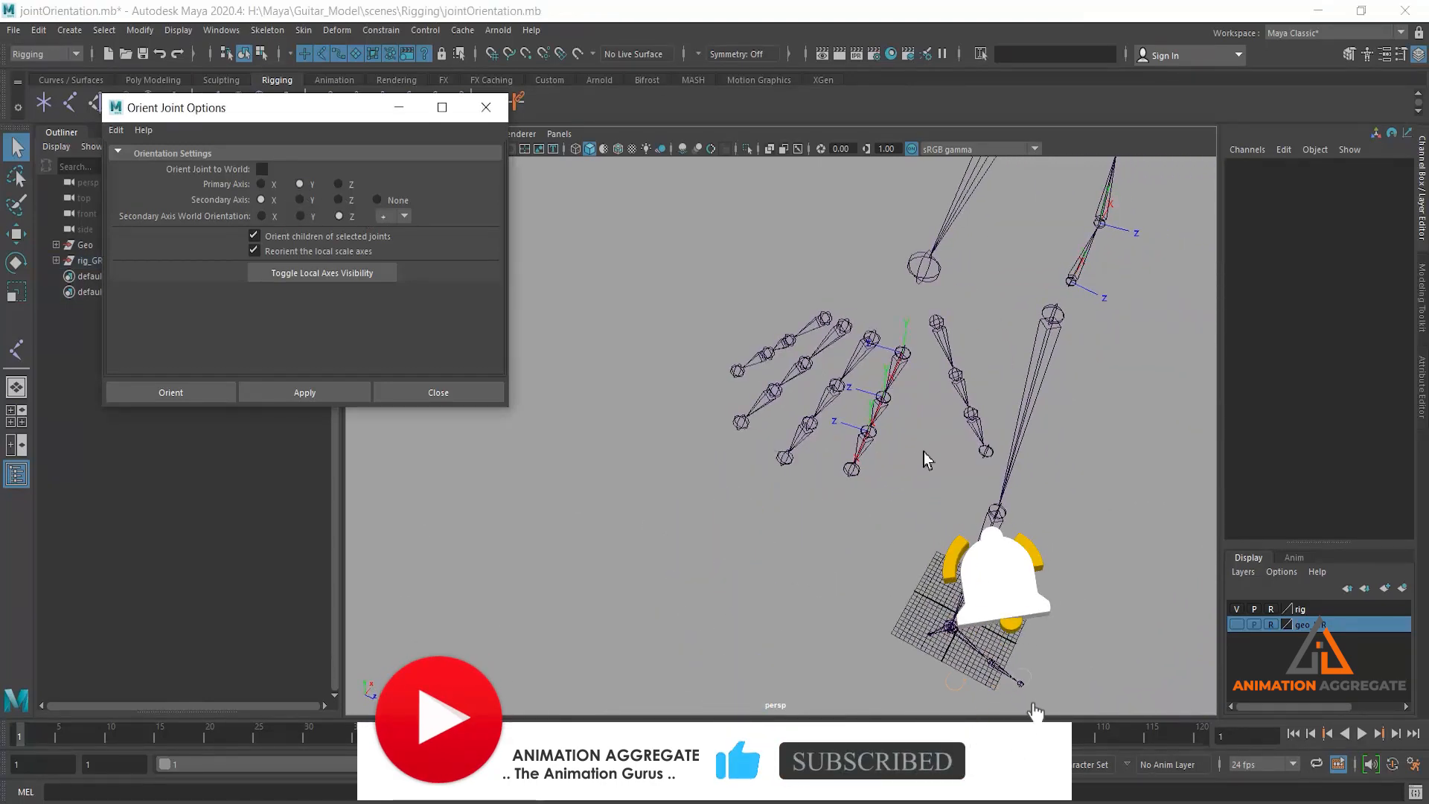
left_click_drag(882, 521, 868, 477, "alt")
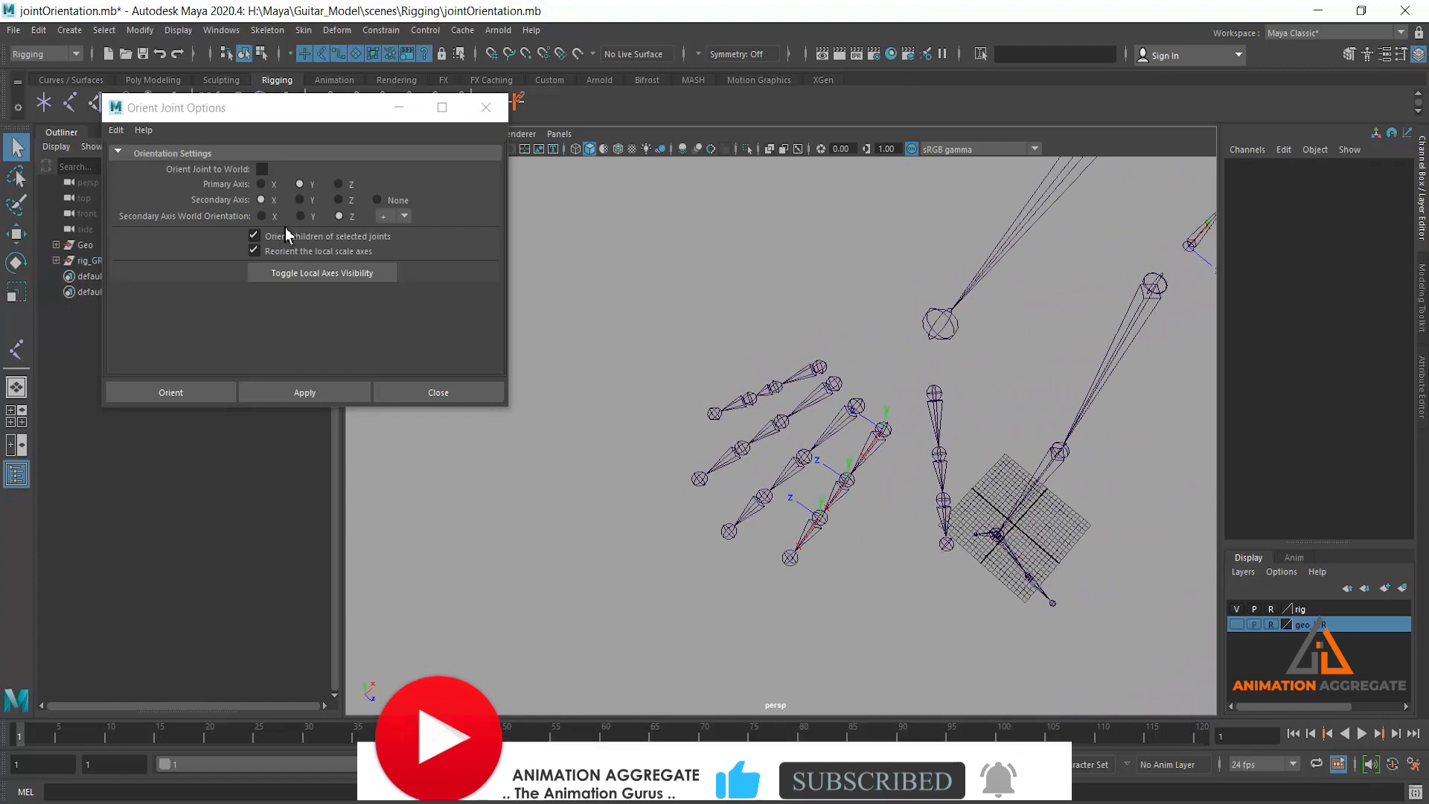
left_click(274, 206)
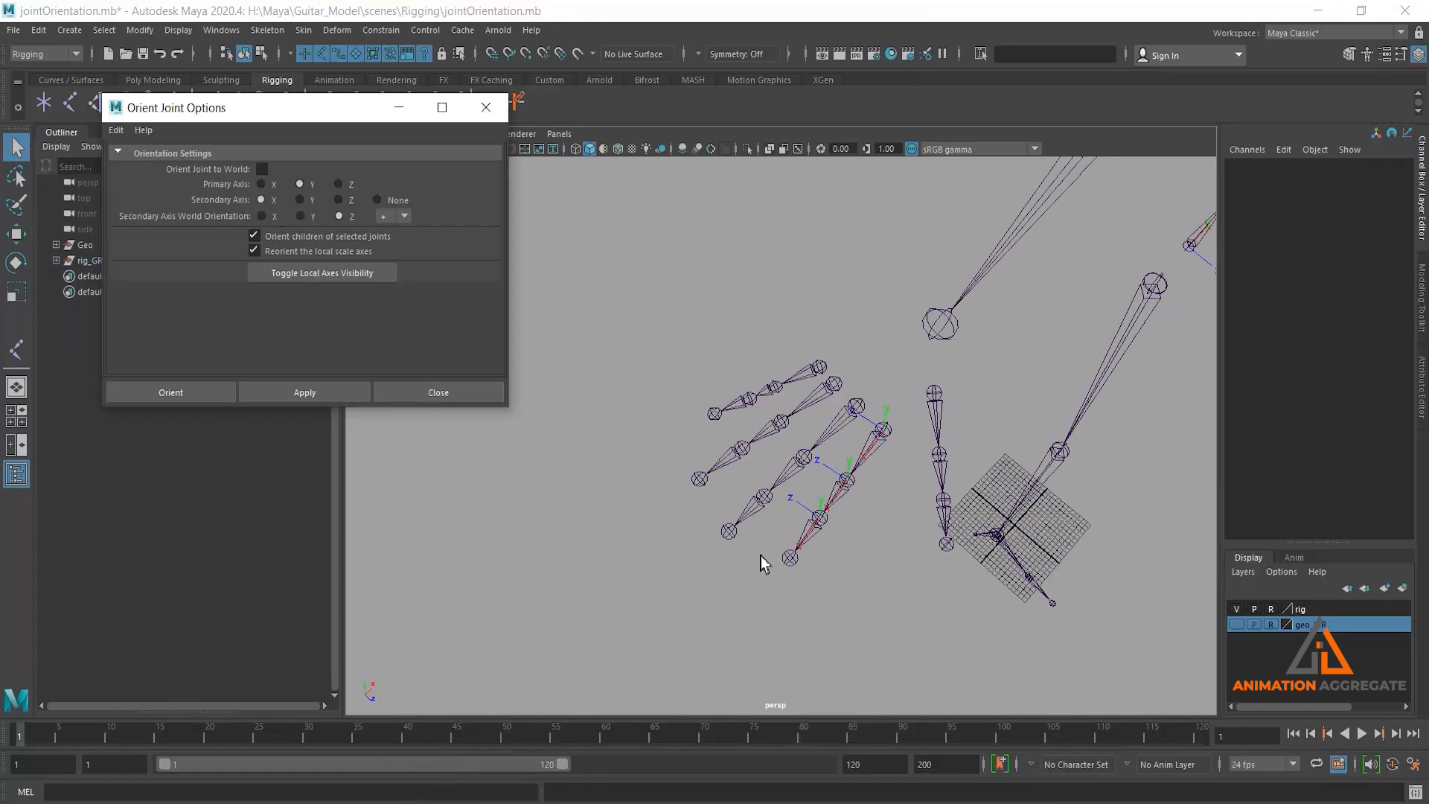
left_click_drag(687, 596, 610, 559, "alt")
Select the index finger's root joint and try rotating it by about -39 degrees in Z, undoing the rotation
left_click(822, 368)
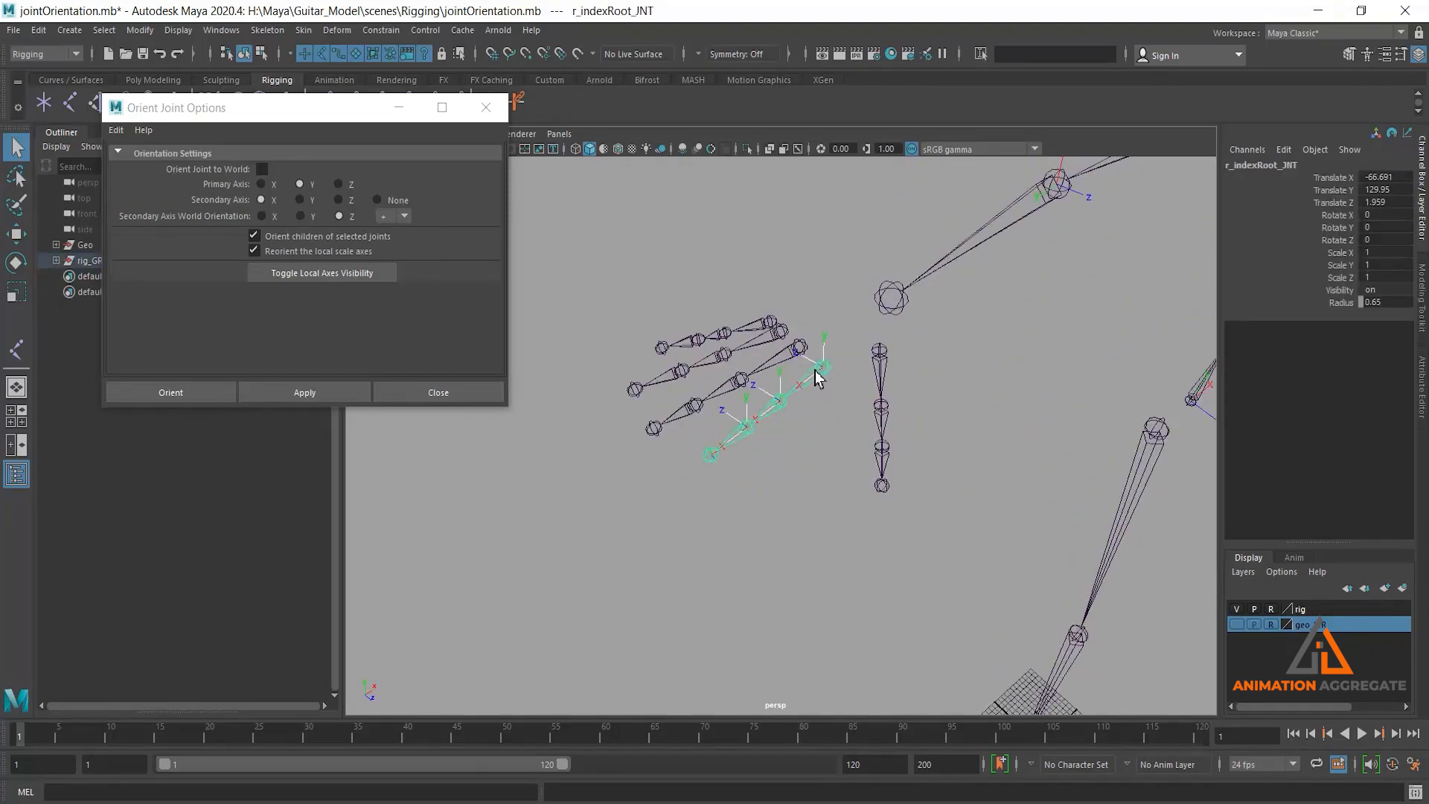
key("e")
mouse_move(811, 367)
left_mouse_down()
mouse_move(786, 377)
mouse_move(806, 351)
mouse_move(794, 388)
left_mouse_up()
key("ctrl+z")
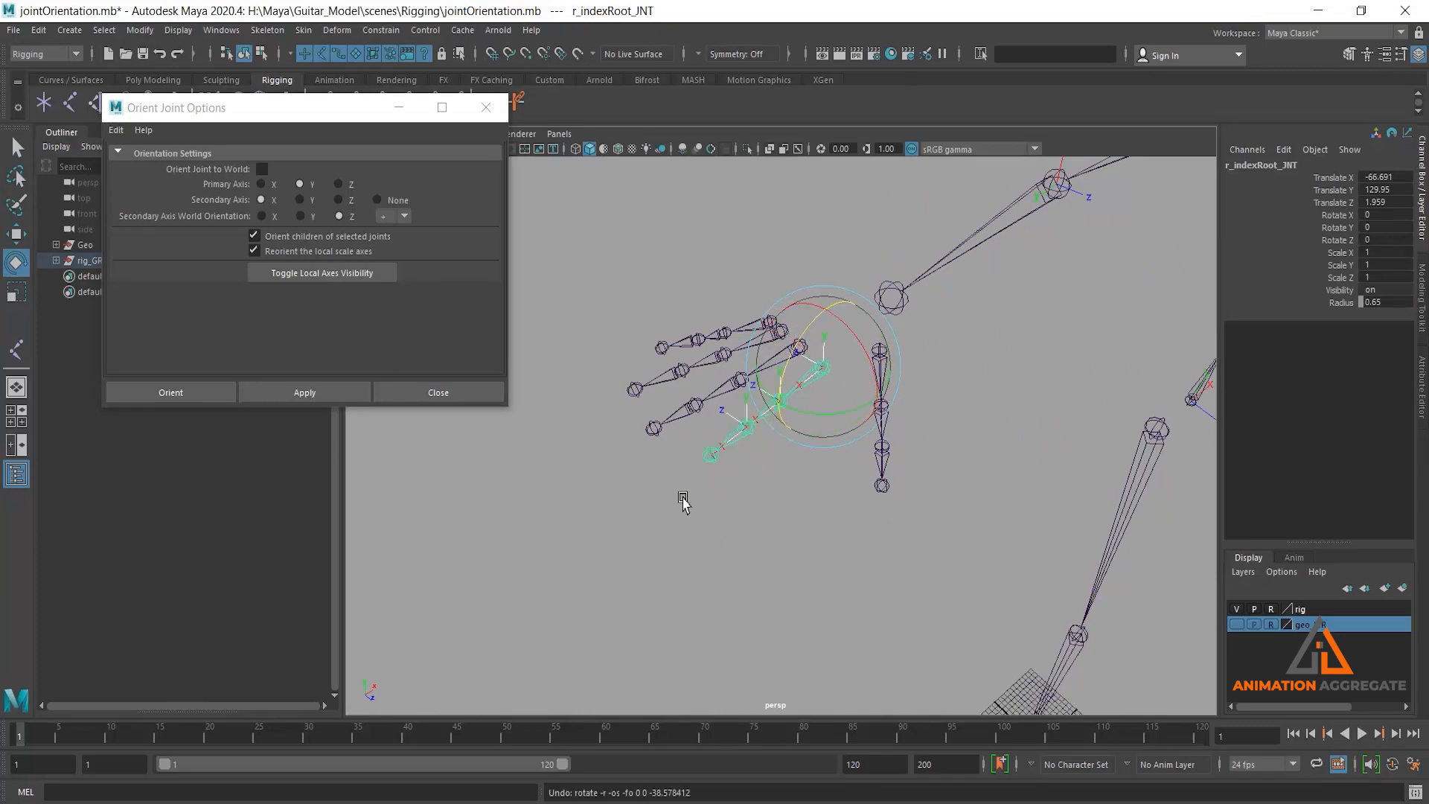
Try orienting the index finger with positive Z world orientation and rotating its root about 41 degrees in X, undoing both the rotation and orientation
left_click_drag(684, 499, 901, 551, "alt")
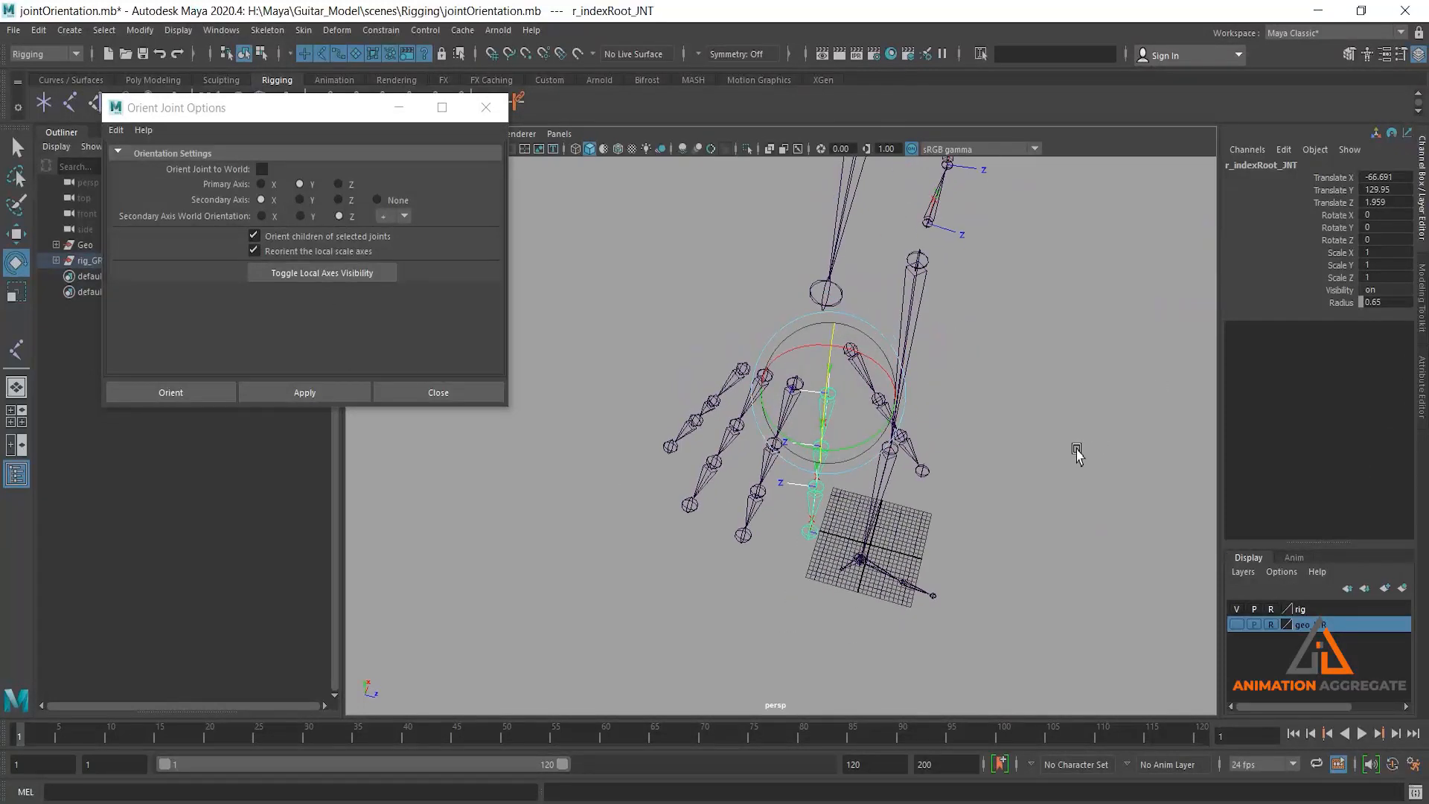
left_click(271, 201)
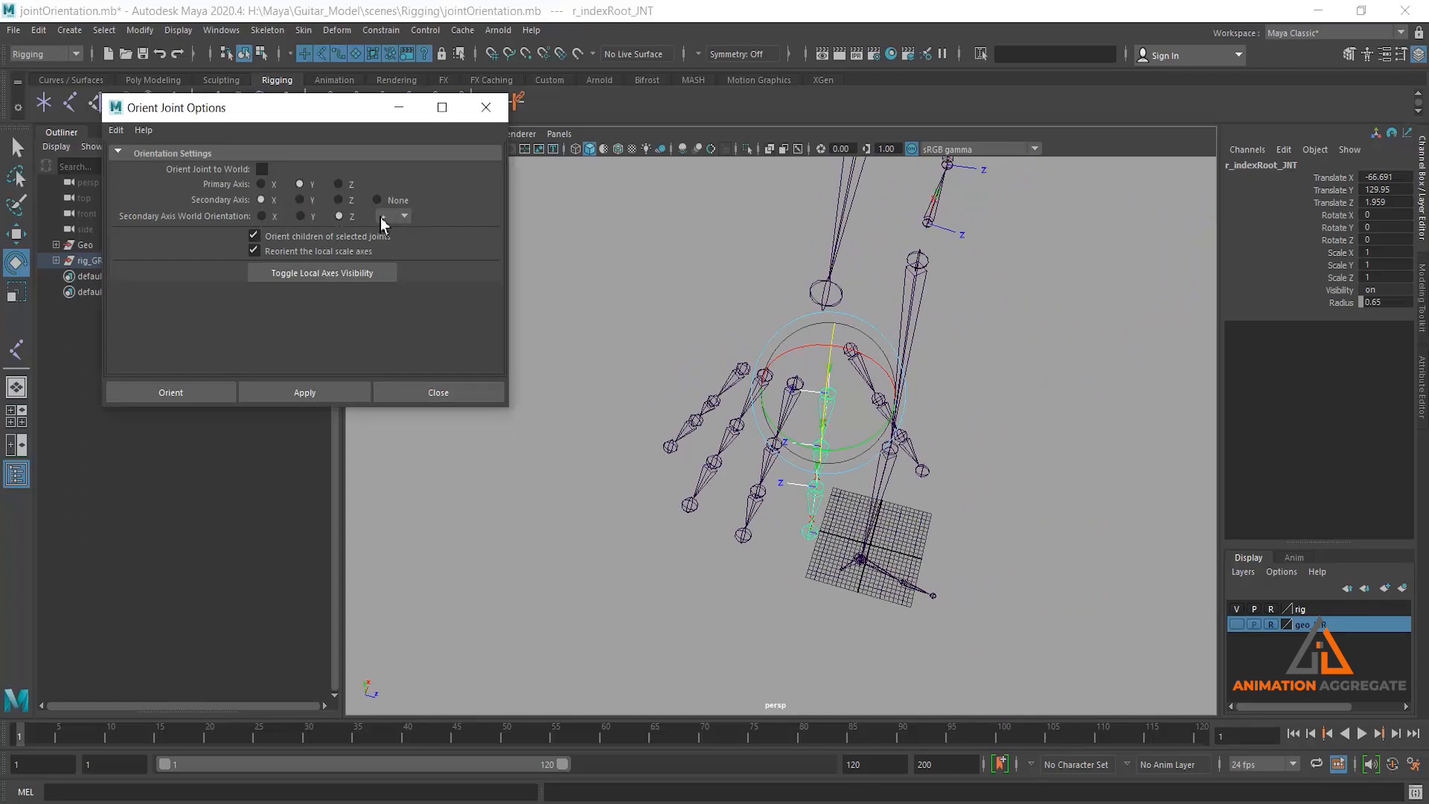
left_click(317, 389)
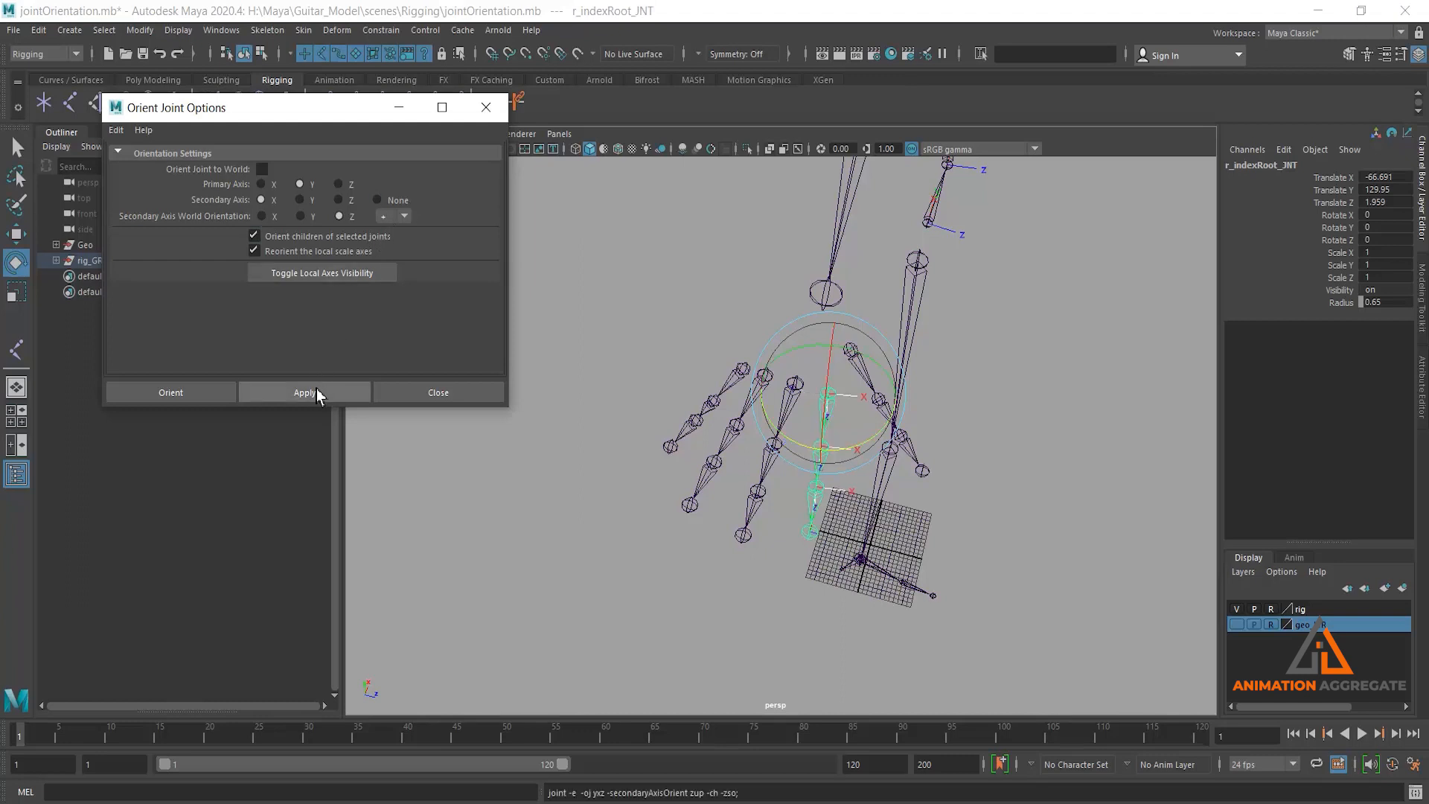
left_click_drag(926, 565, 788, 367, "alt")
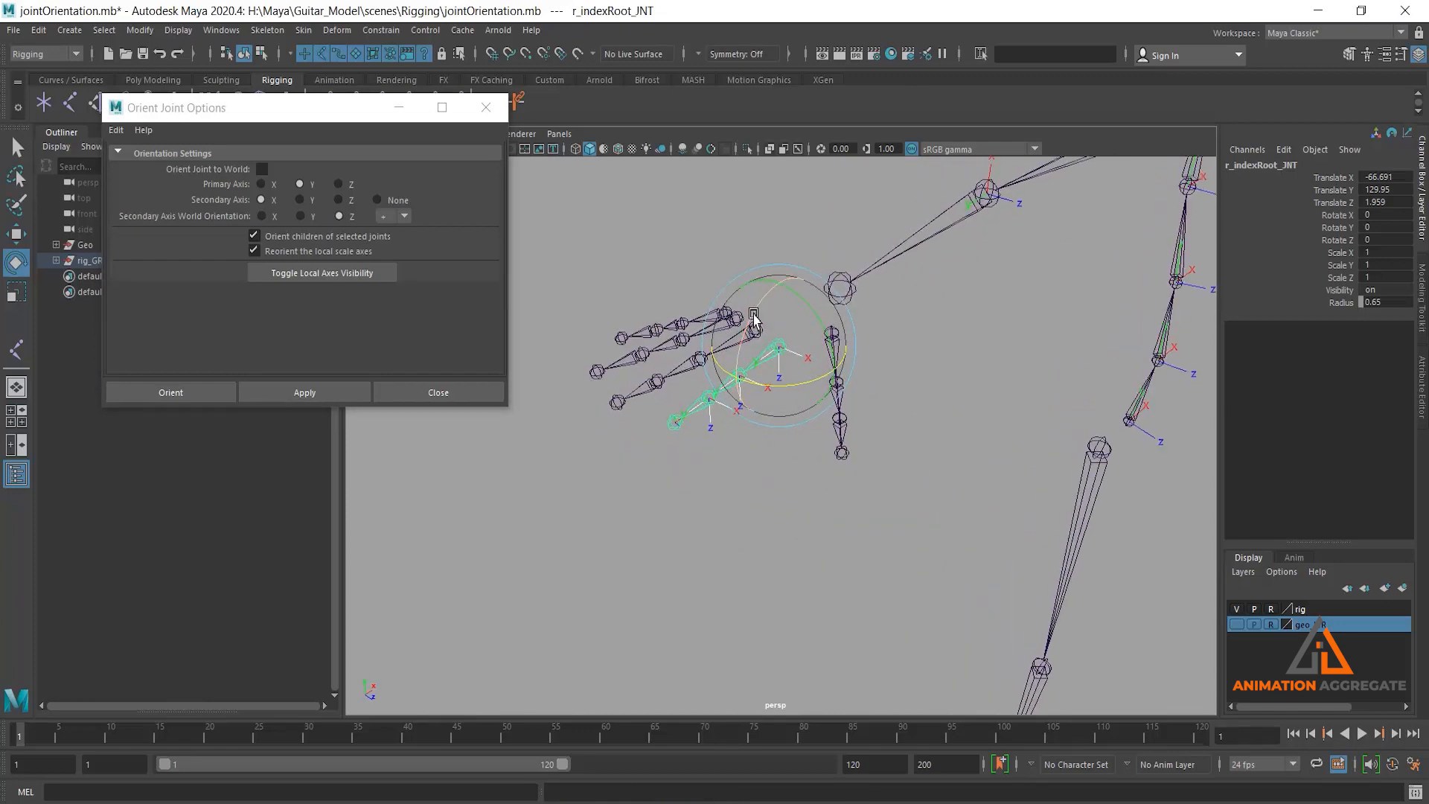
left_click_drag(754, 319, 722, 372)
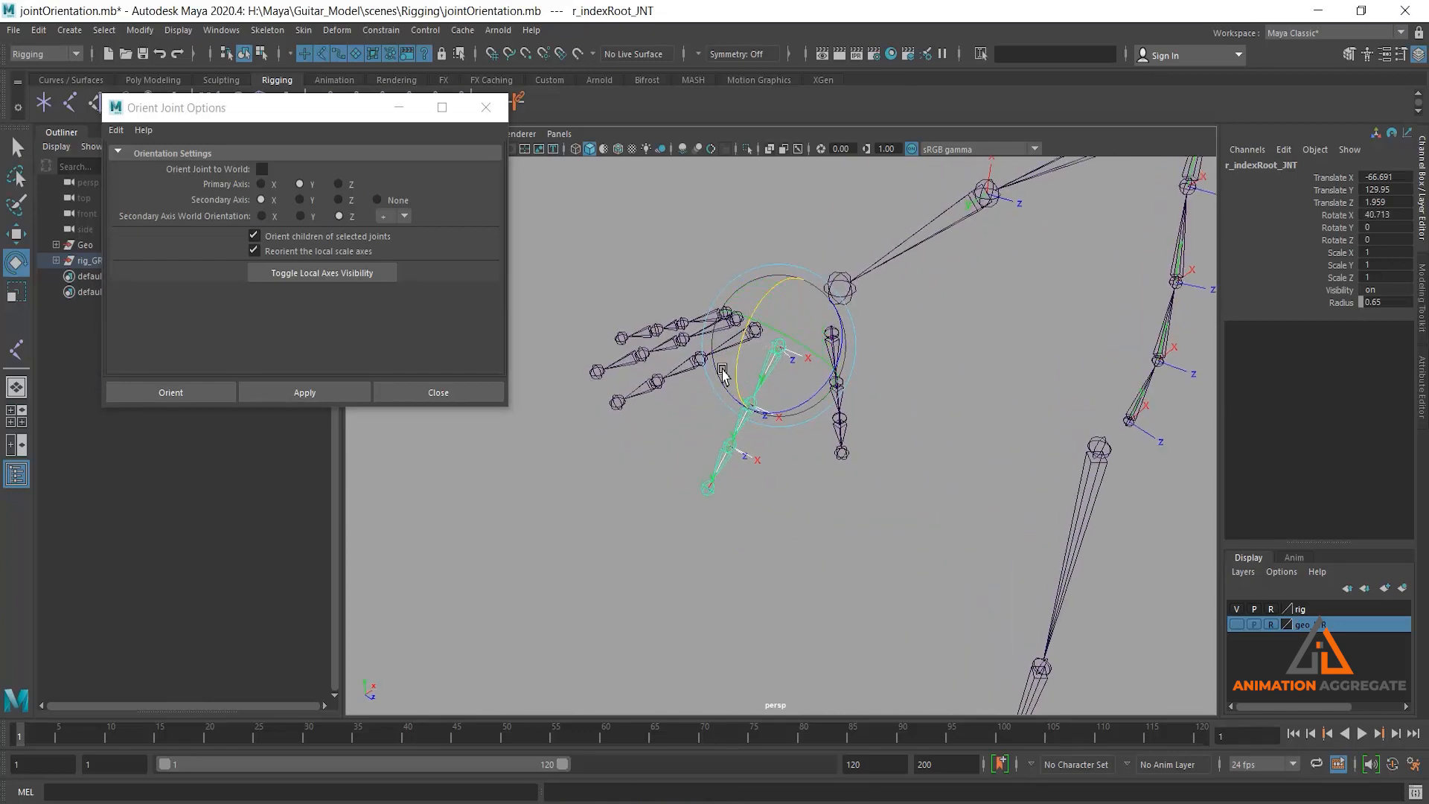
key("ctrl+z")
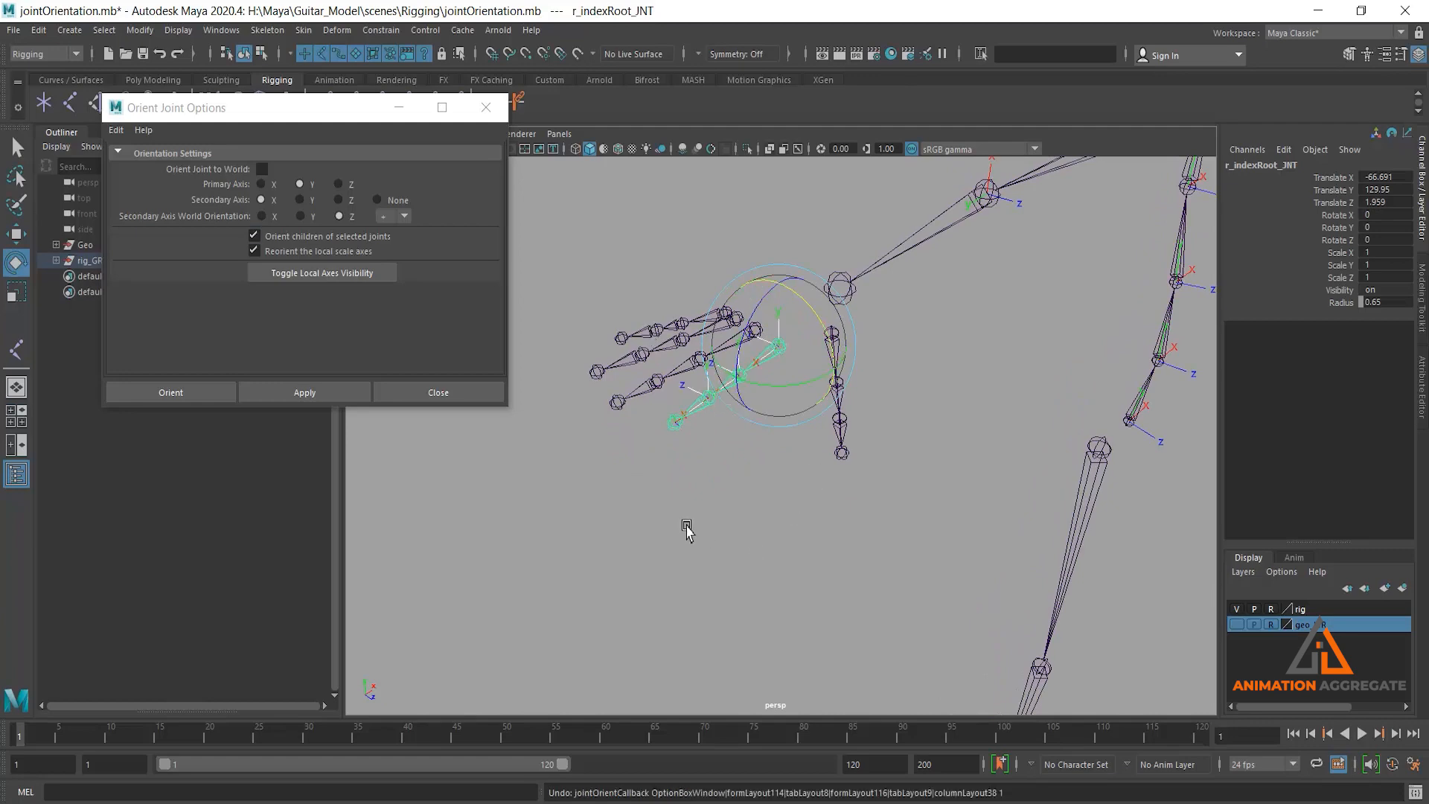
Try rotating the index finger's root joint by about -40 degrees in Z with its original orientation, undoing the rotation
left_click_drag(683, 529, 782, 529, "alt")
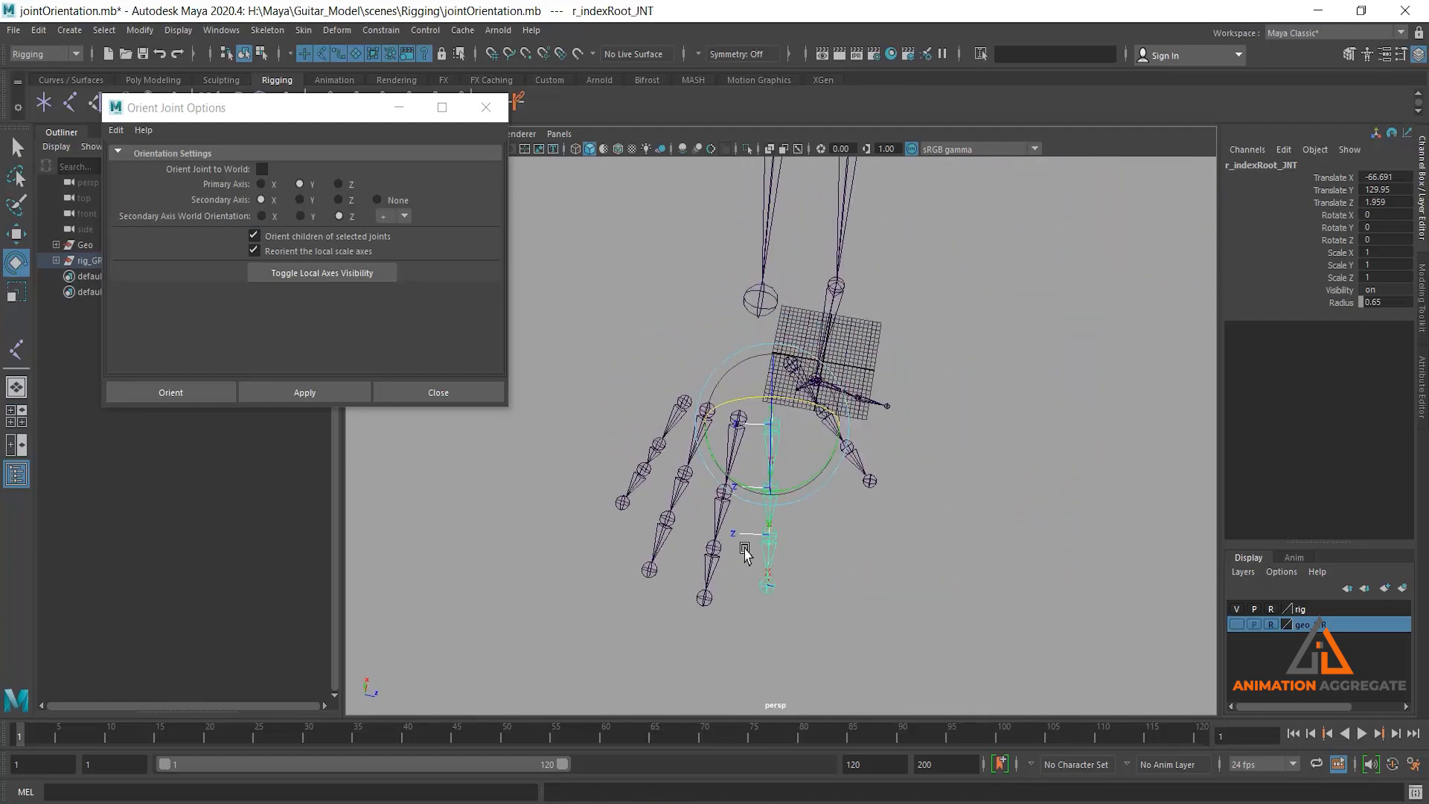
mouse_move(766, 472)
left_mouse_down()
mouse_move(769, 424)
mouse_move(770, 480)
left_mouse_up()
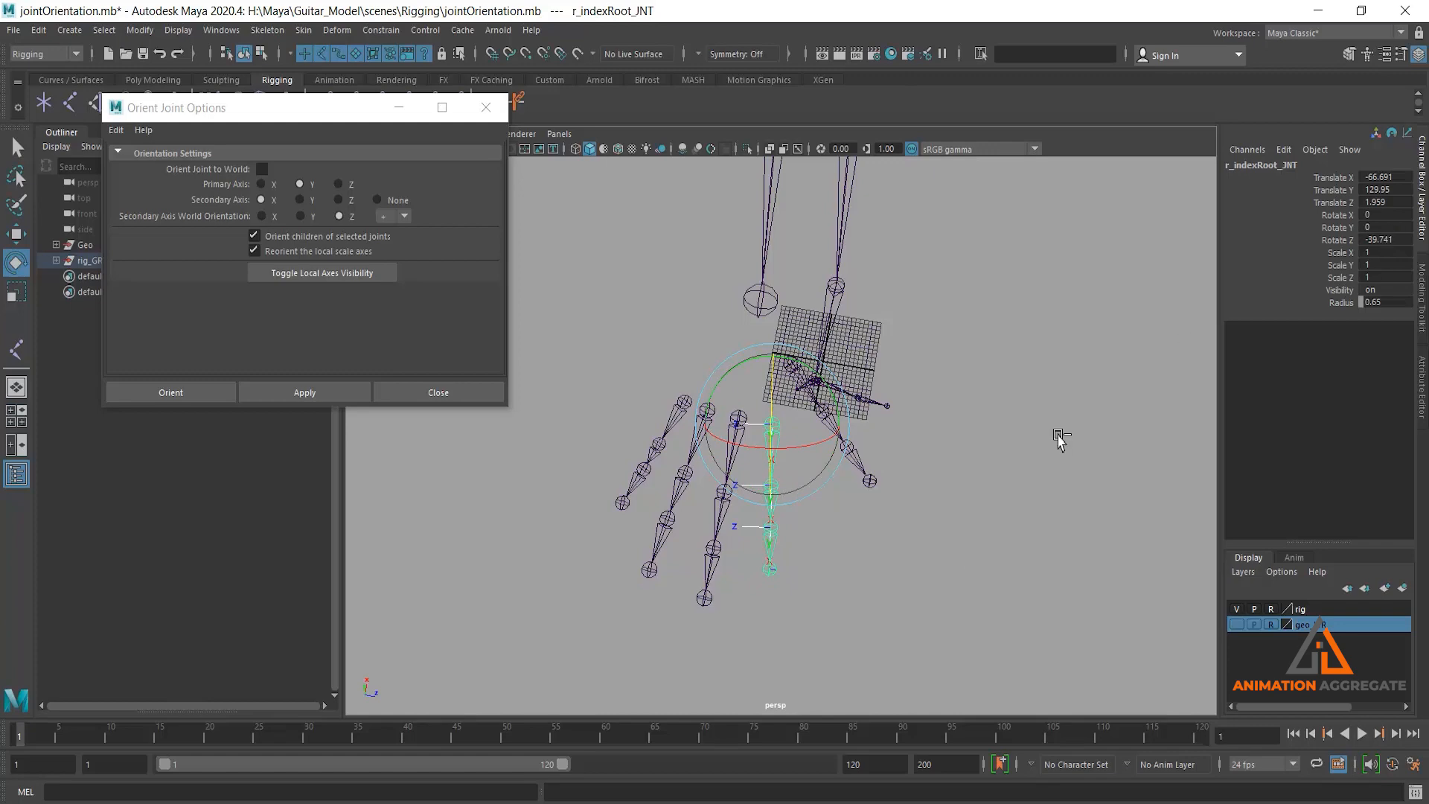
key("ctrl+z")
Orient the index finger chain with primary axis Y, secondary axis X and positive Z as the secondary axis world orientation
left_click_drag(982, 574, 939, 515, "alt")
left_click_drag(923, 419, 795, 488, "alt")
left_click_drag(676, 466, 688, 460, "alt")
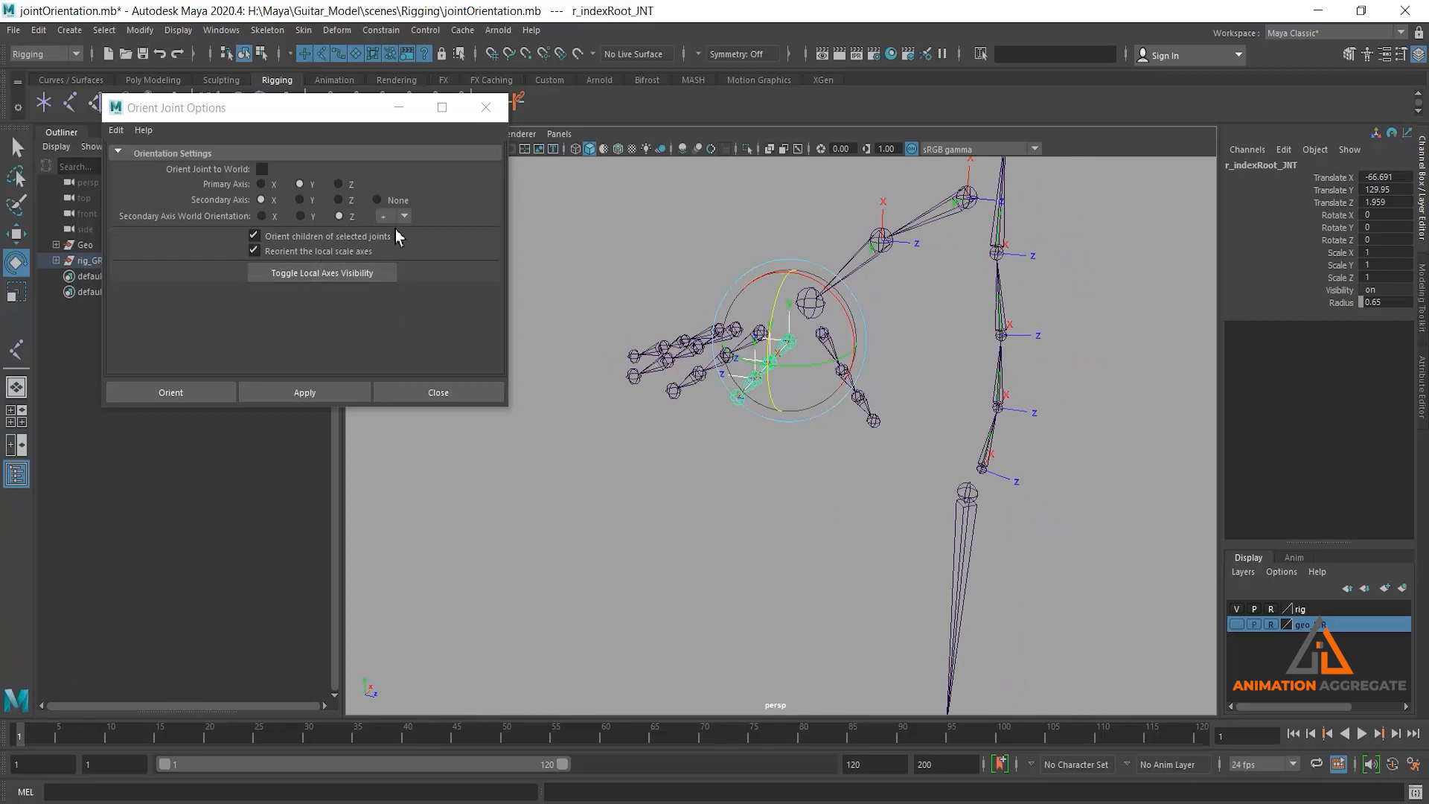
left_click(335, 394)
left_click_drag(855, 480, 807, 498, "alt")
key("q")
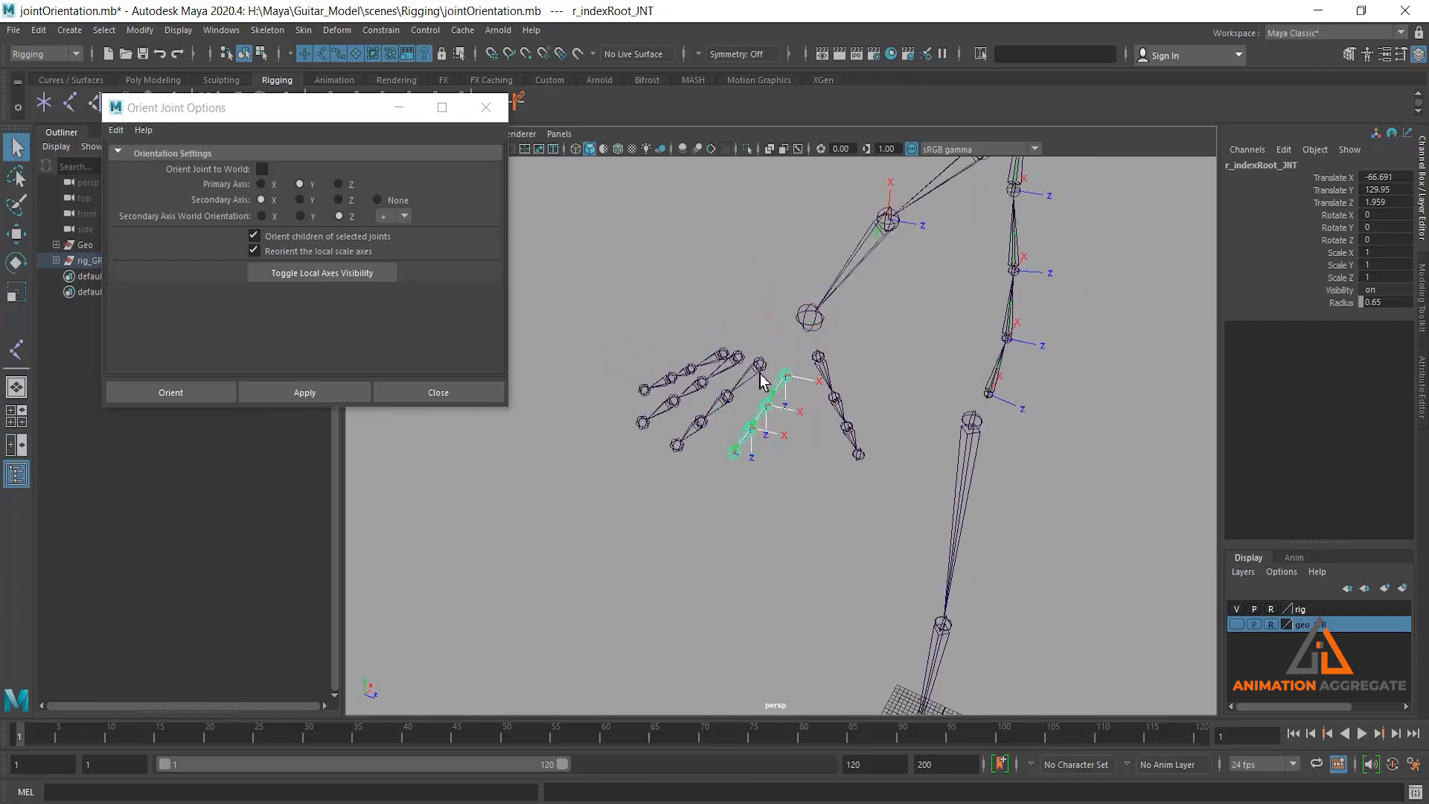
left_click(758, 370)
left_click(728, 373, "shift")
left_click(726, 356, "shift")
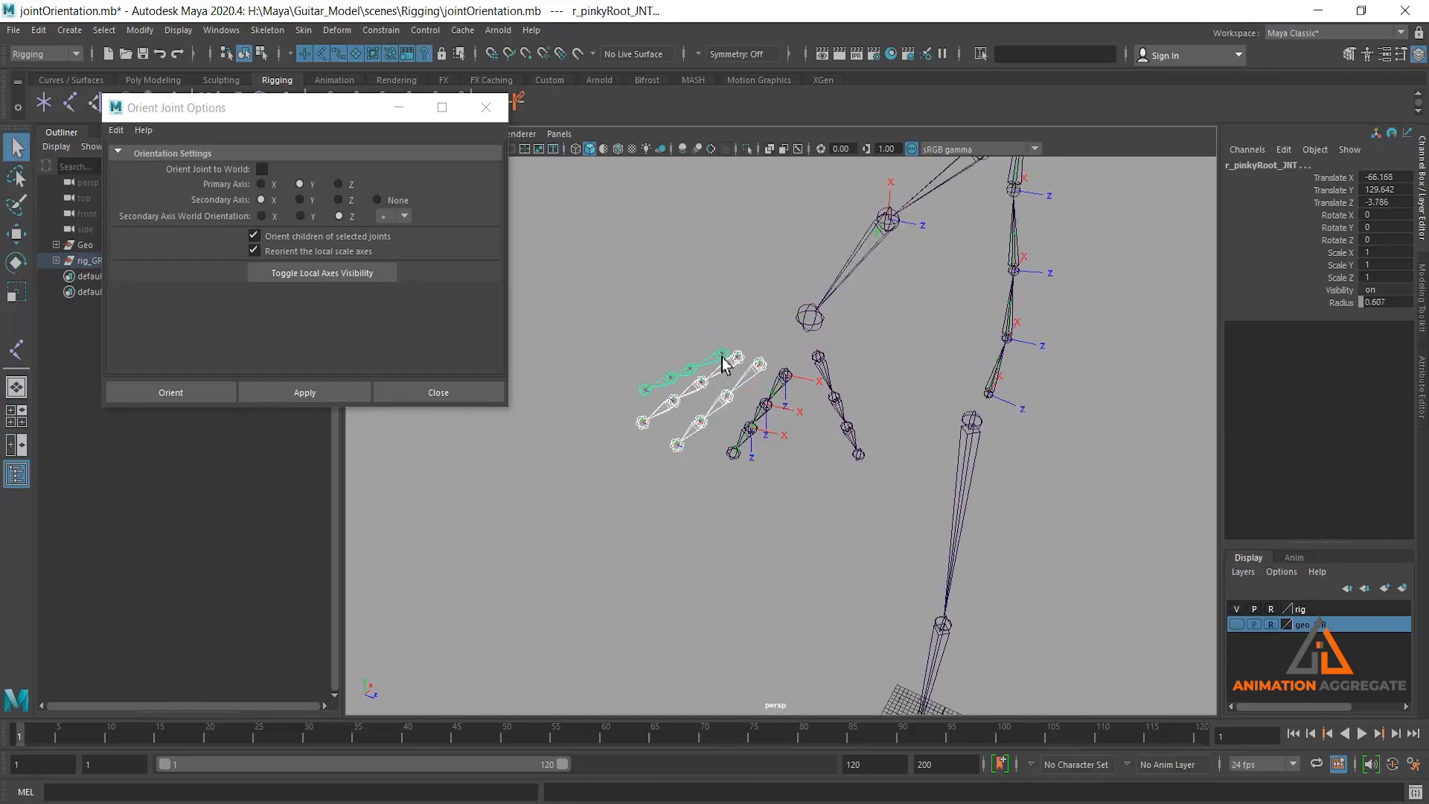
left_click(719, 548)
Try rotating the ring finger's middle joint about its X, Y and Z axes, undoing each rotation
left_click(700, 387)
key("w")
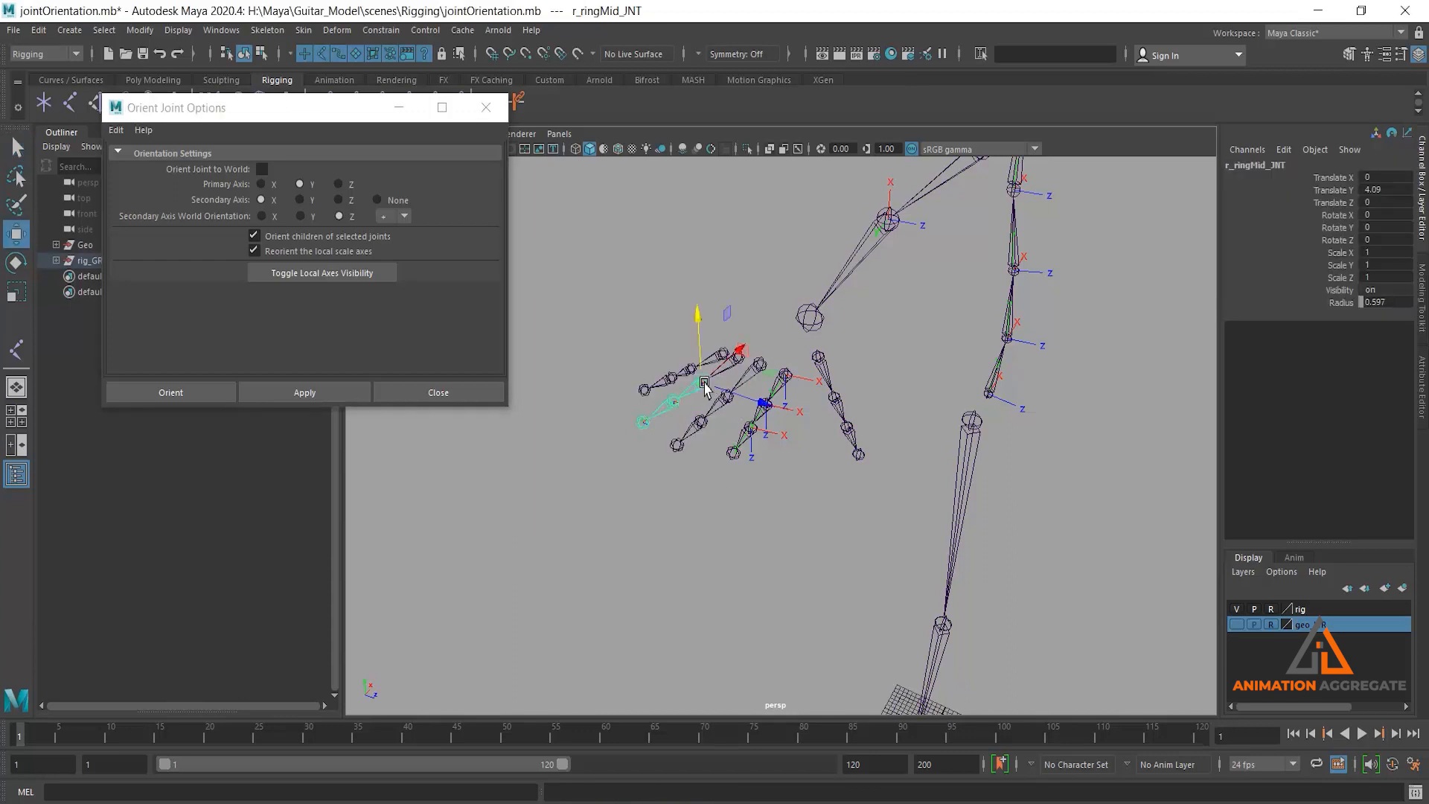
key("e")
mouse_move(661, 359)
left_mouse_down()
mouse_move(666, 341)
mouse_move(653, 376)
left_mouse_up()
key("ctrl+z")
key("ctrl+z")
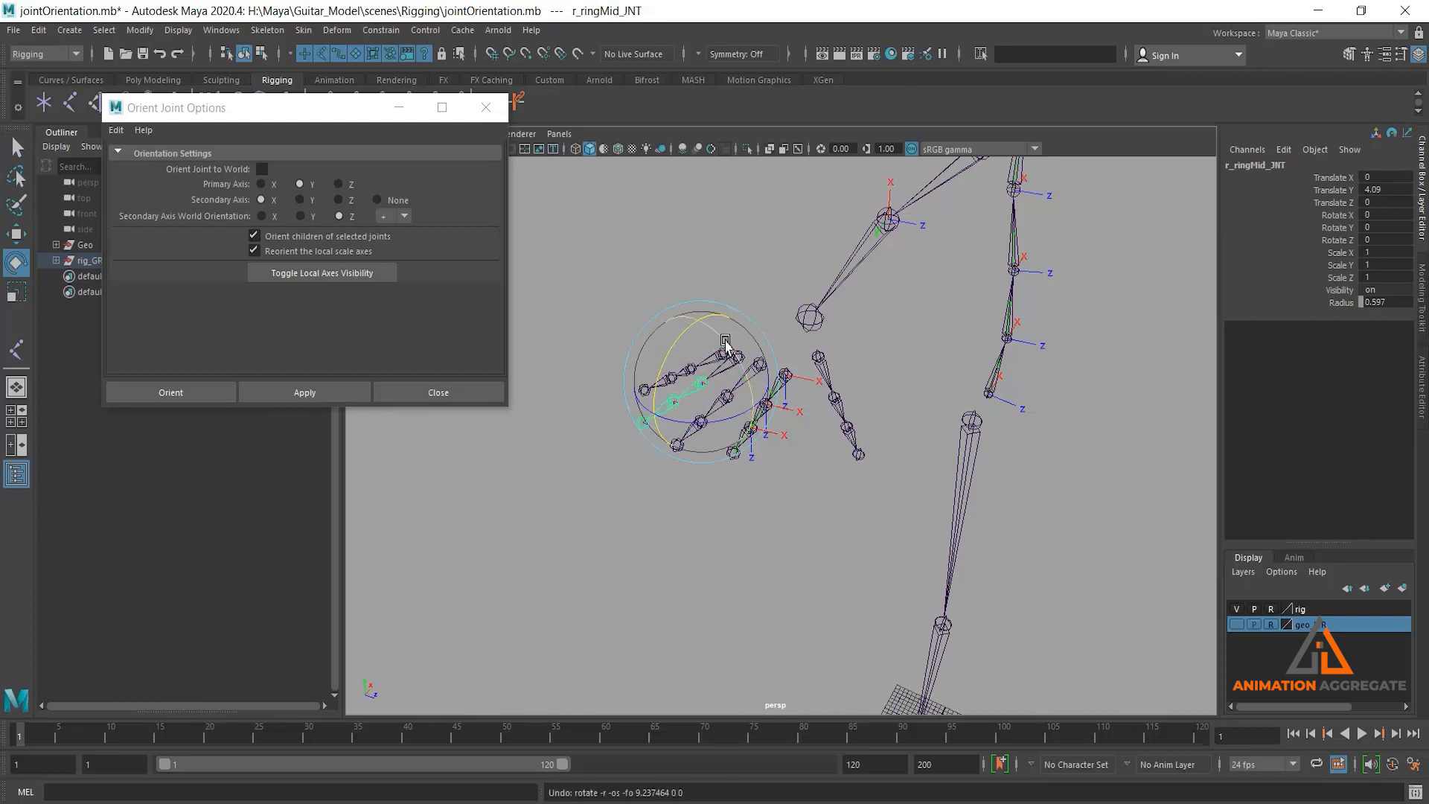
mouse_move(725, 341)
left_mouse_down()
mouse_move(731, 378)
mouse_move(714, 340)
left_mouse_up()
key("ctrl+z")
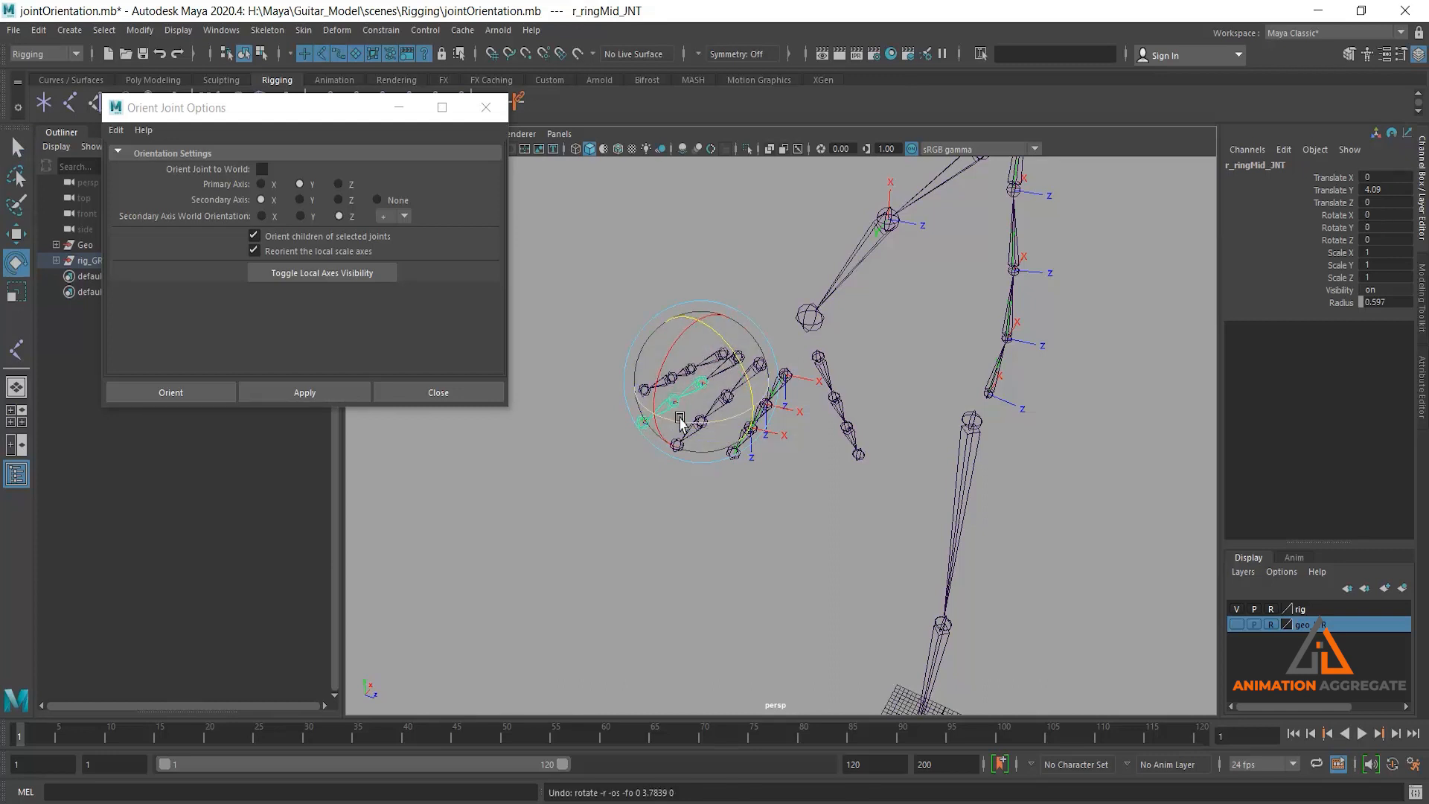
left_click_drag(680, 423, 673, 394)
key("ctrl+z")
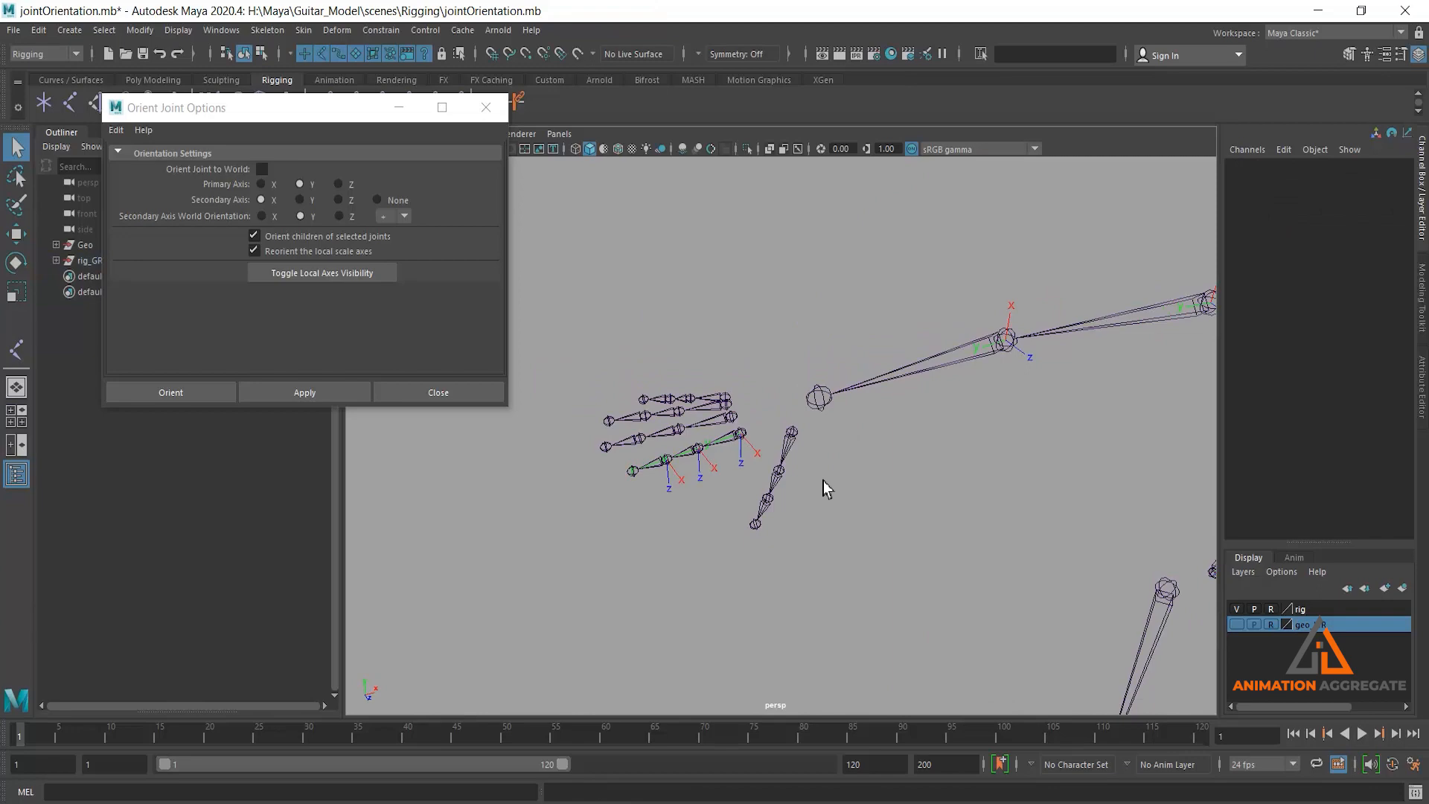
Display the local rotation axes of the thumb's root, middle and tip joints and clear the selection
middle_click_drag(823, 482, 840, 425, "alt")
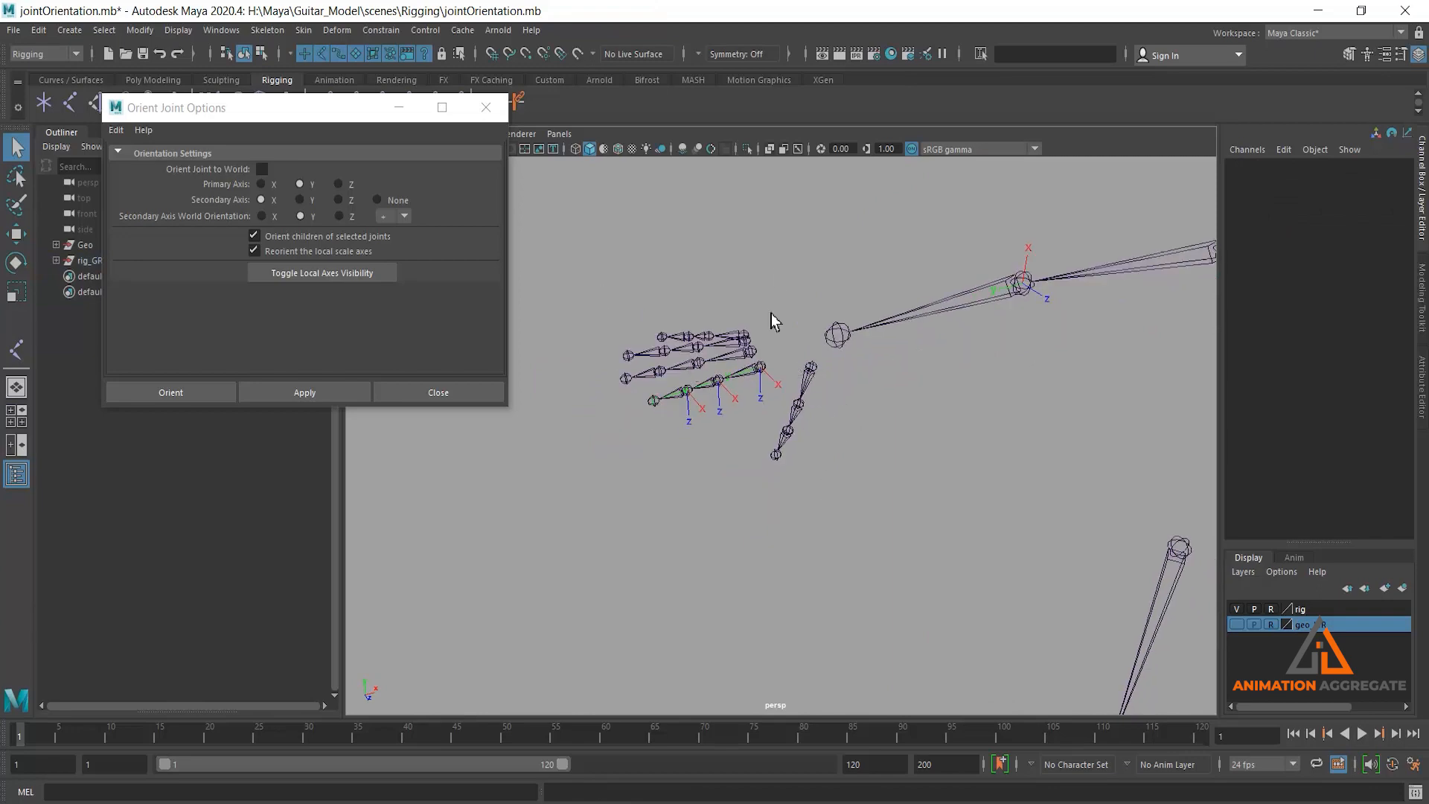
right_click_drag(791, 332, 895, 423, "alt")
middle_click_drag(893, 387, 907, 396, "alt")
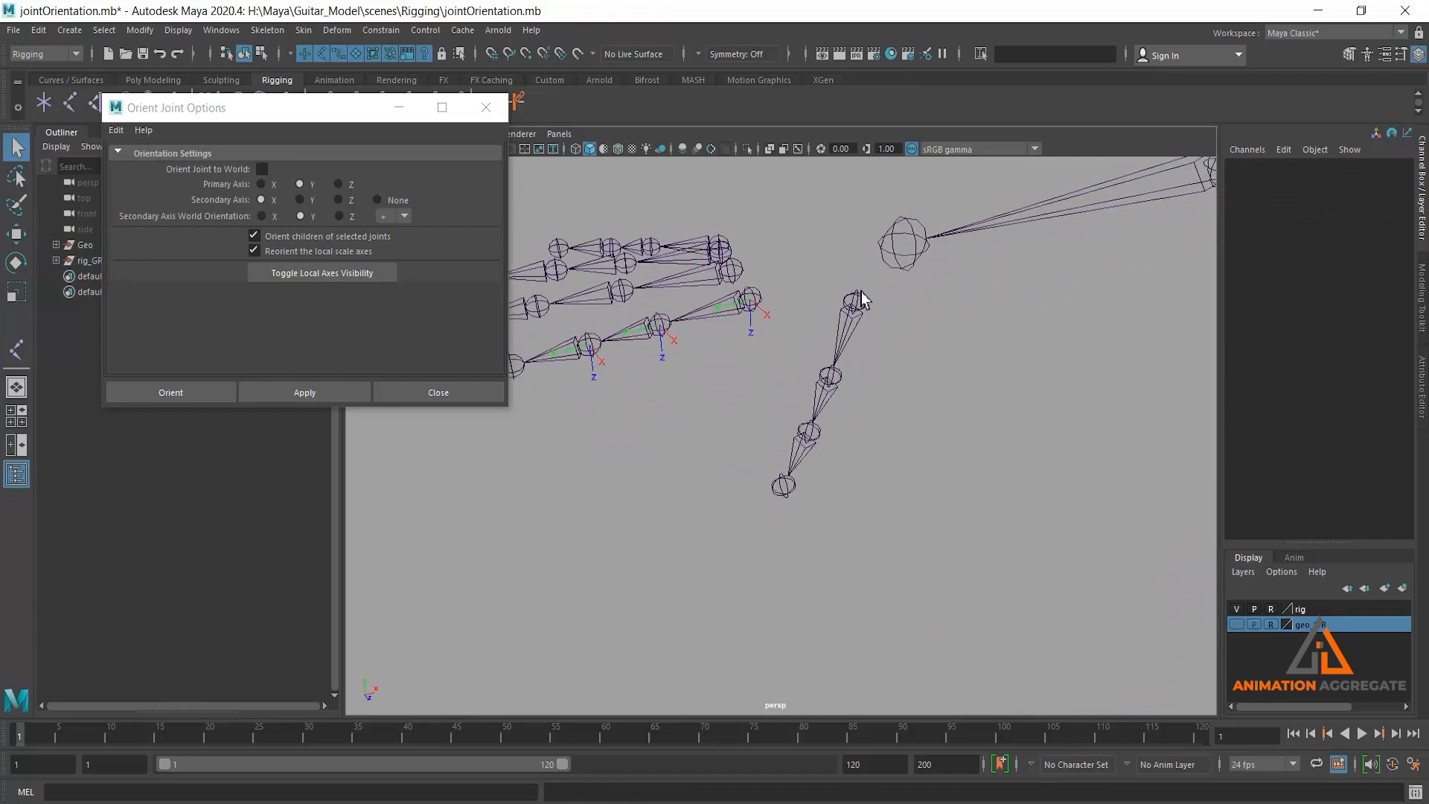
left_click(860, 294)
left_click_drag(898, 347, 976, 410, "alt")
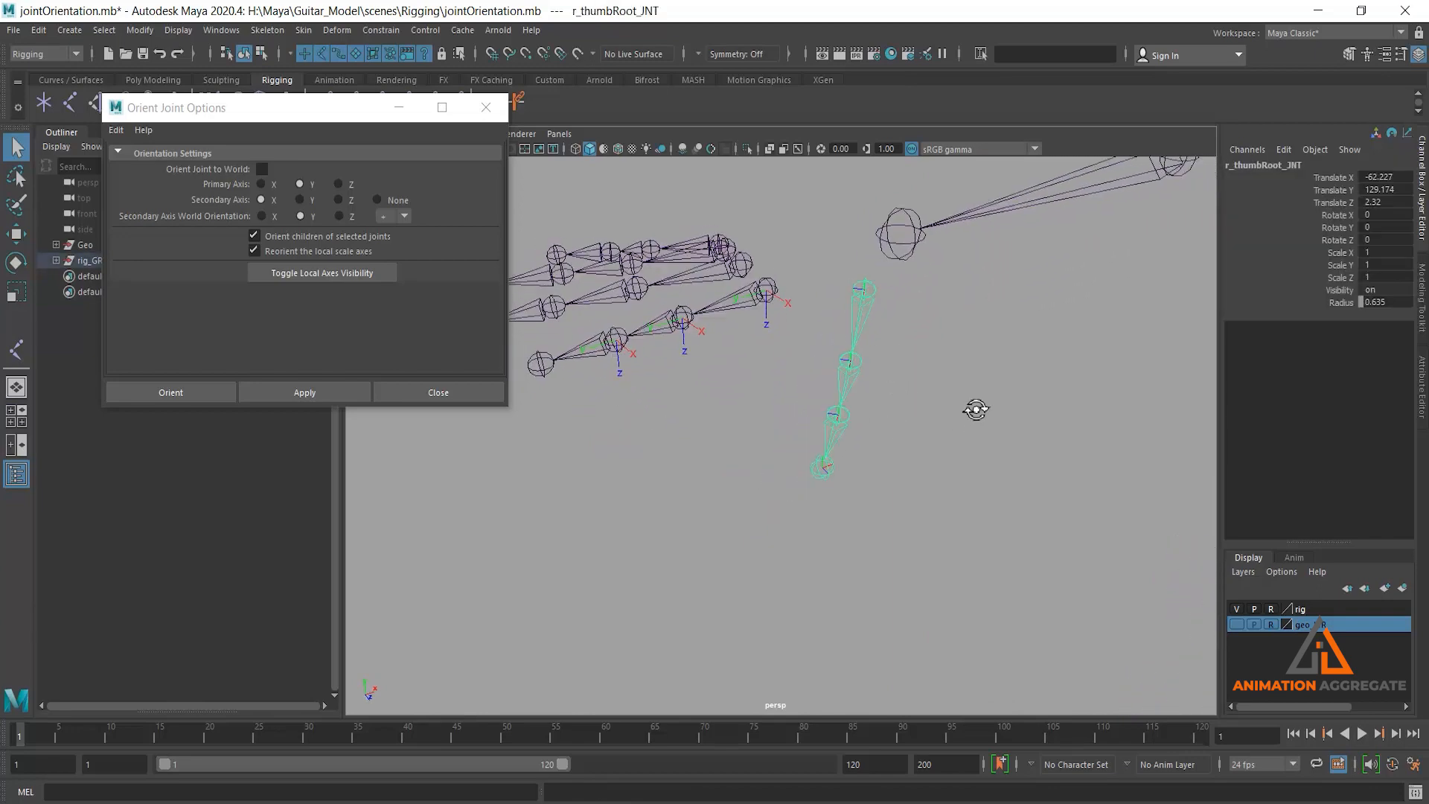
left_click(846, 370, "shift")
left_click(837, 420, "shift")
left_click(302, 277)
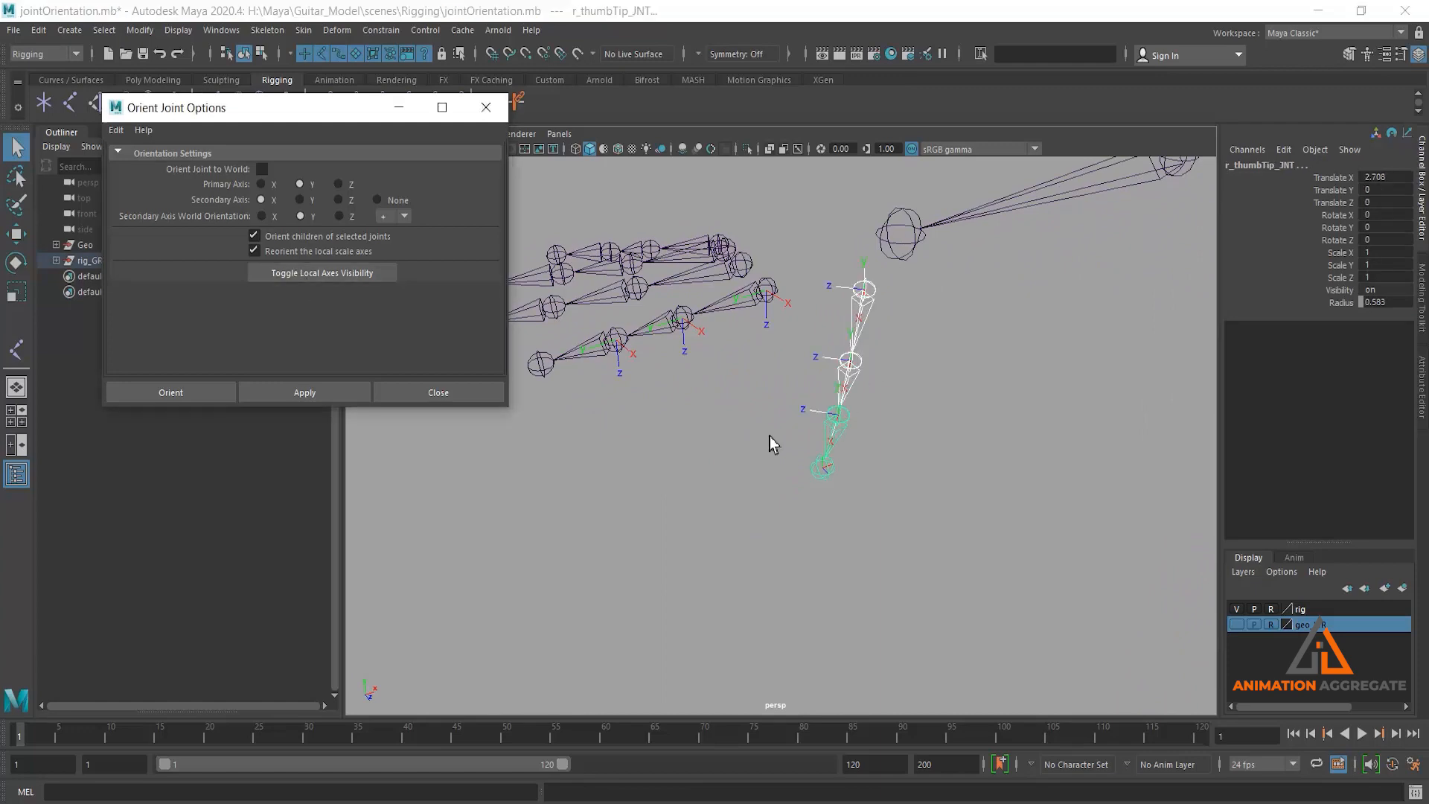
left_click_drag(944, 435, 938, 403, "alt")
left_click(888, 339)
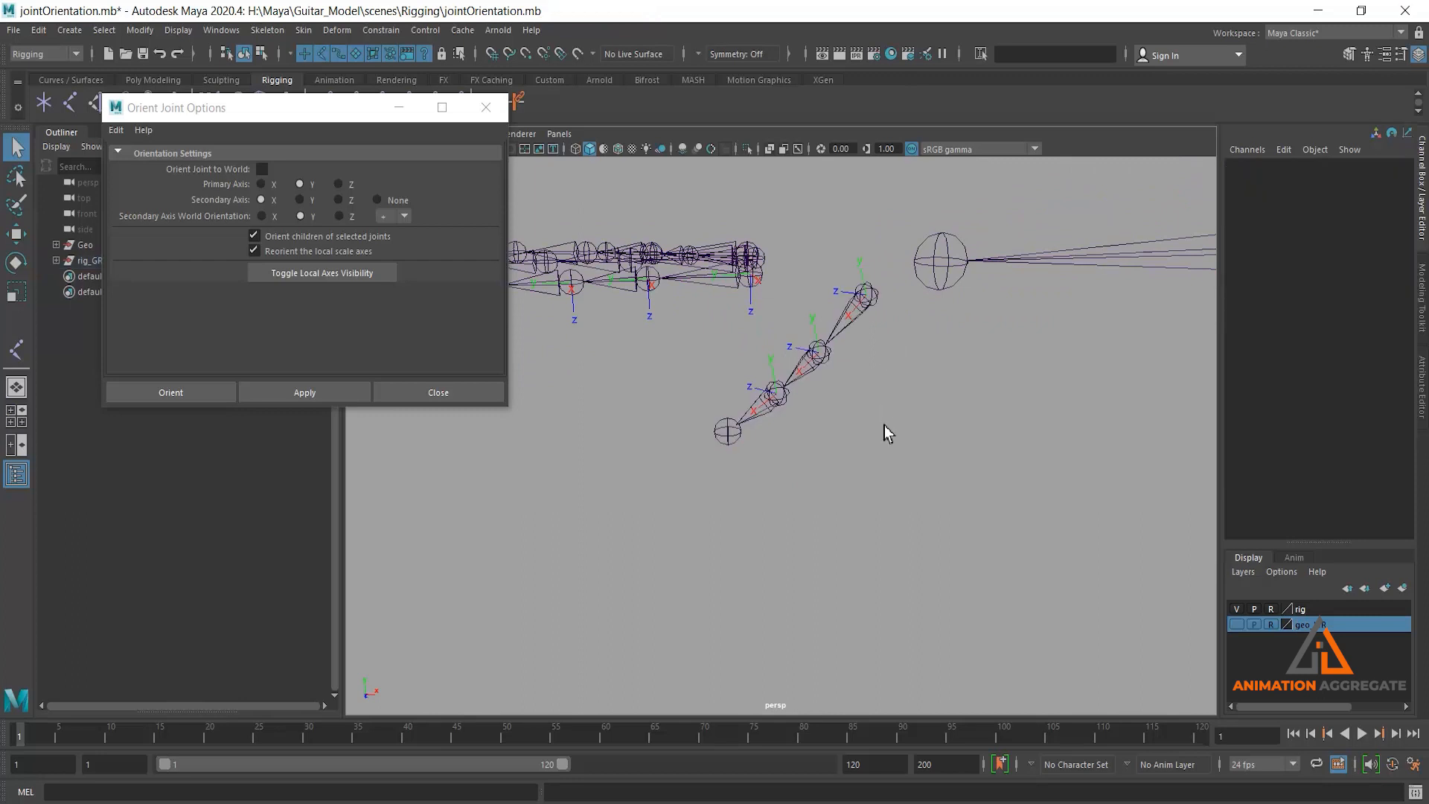
Try orienting the thumb chain from its root with positive Z as the secondary axis world orientation
left_click(884, 317)
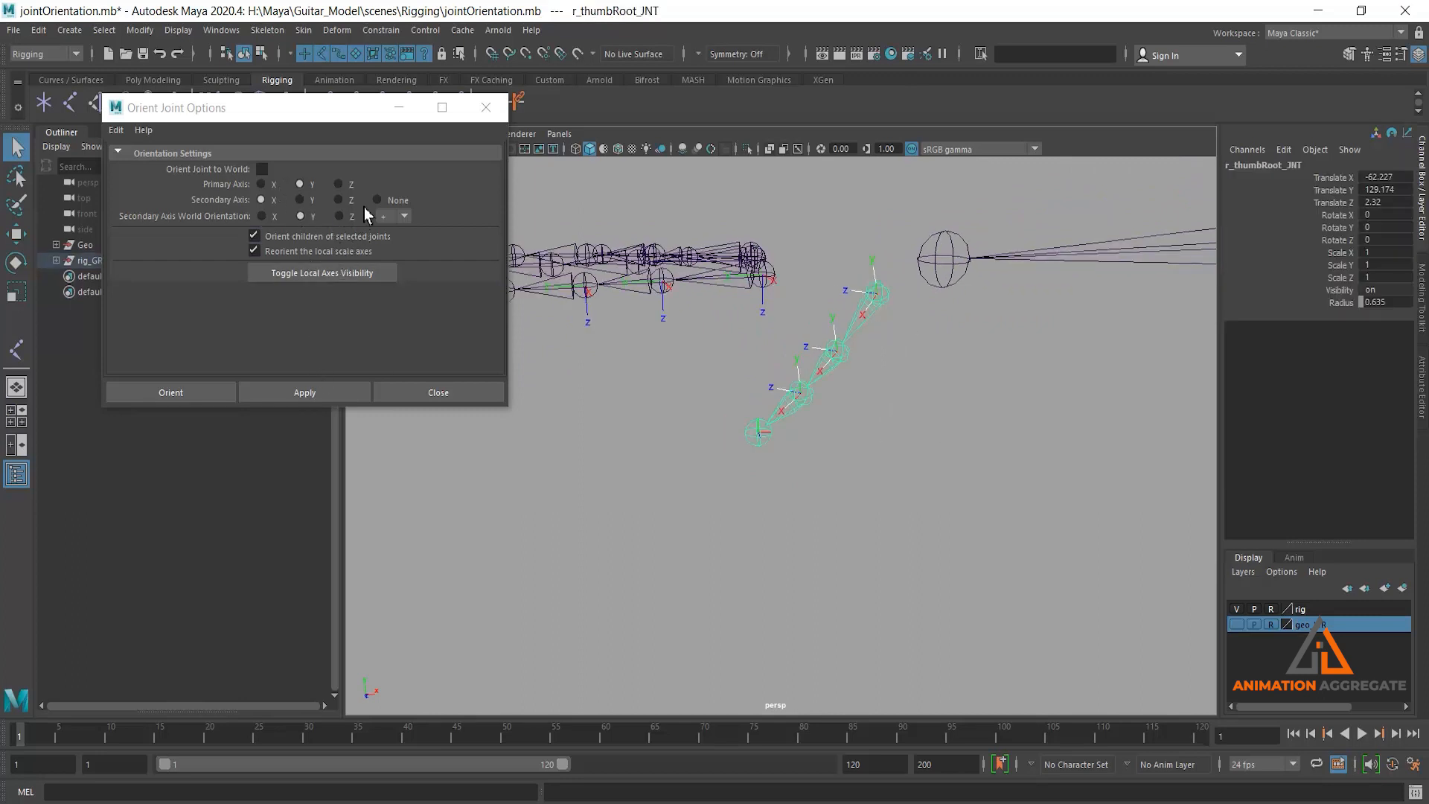
left_click(341, 216)
left_click(333, 391)
left_click_drag(819, 466, 713, 370, "alt")
left_click_drag(851, 538, 886, 505, "alt")
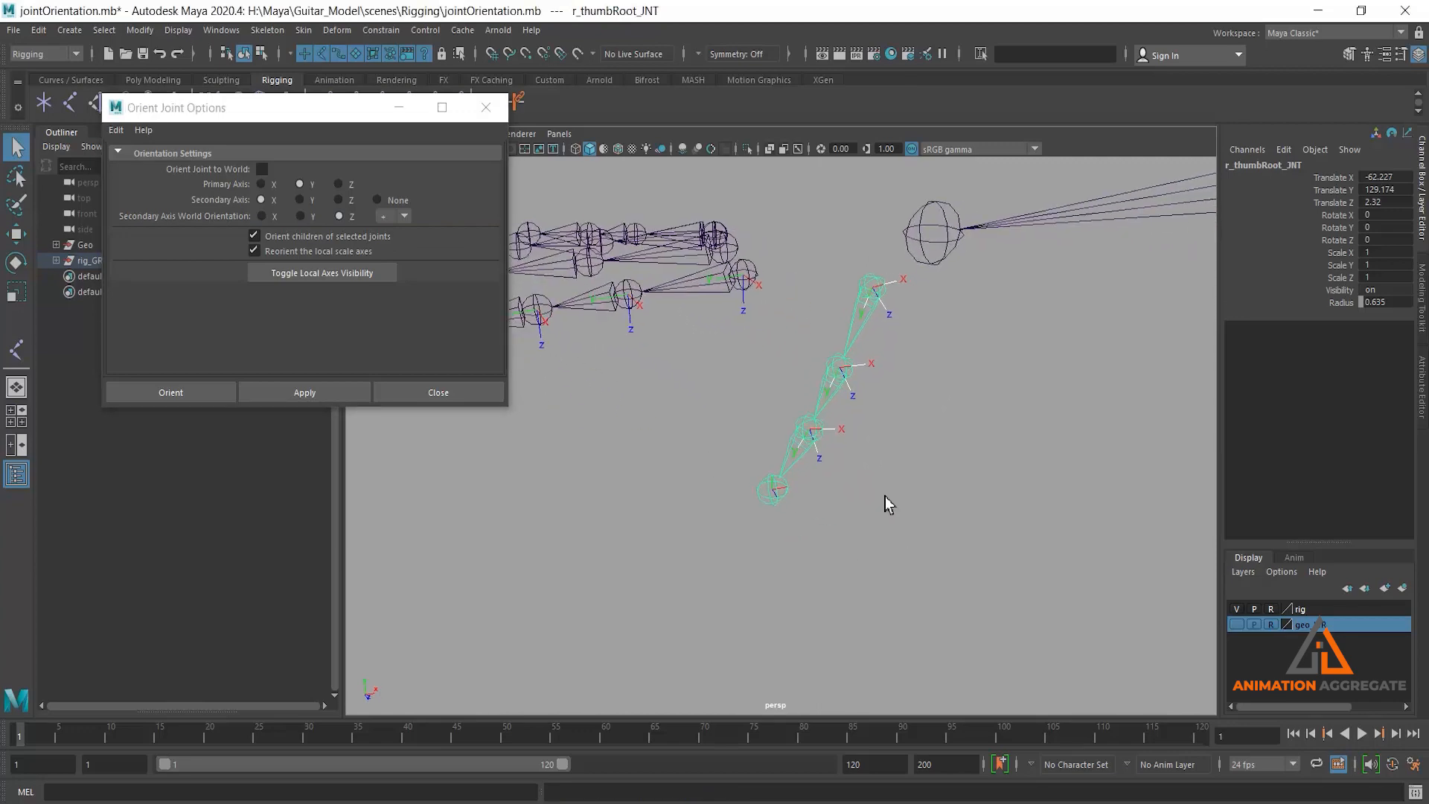
left_click_drag(971, 283, 959, 421, "alt")
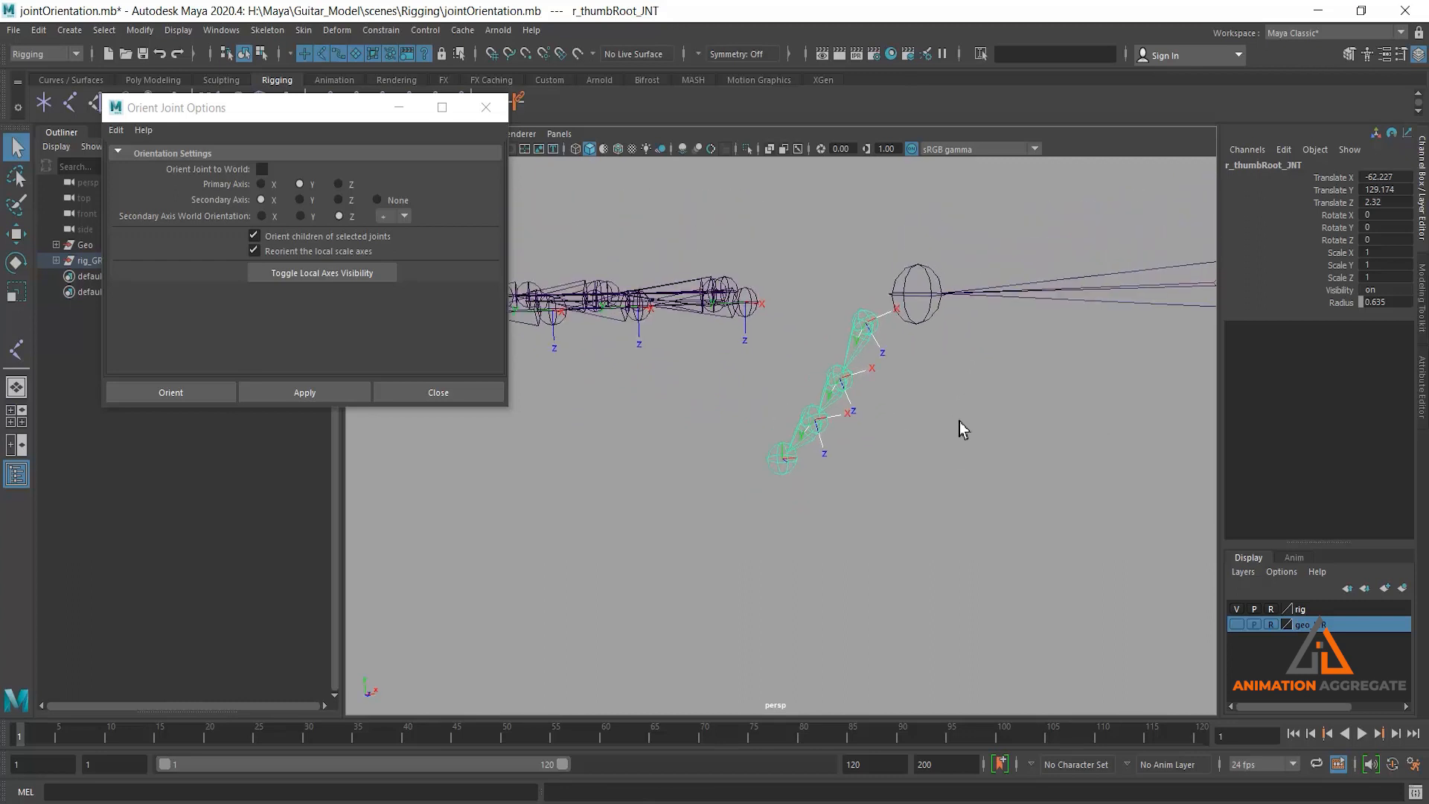
Try reorienting the thumb chain with positive Y as the secondary axis world orientation and reselect its root joint
left_click(866, 325)
left_click(310, 221)
left_click(329, 387)
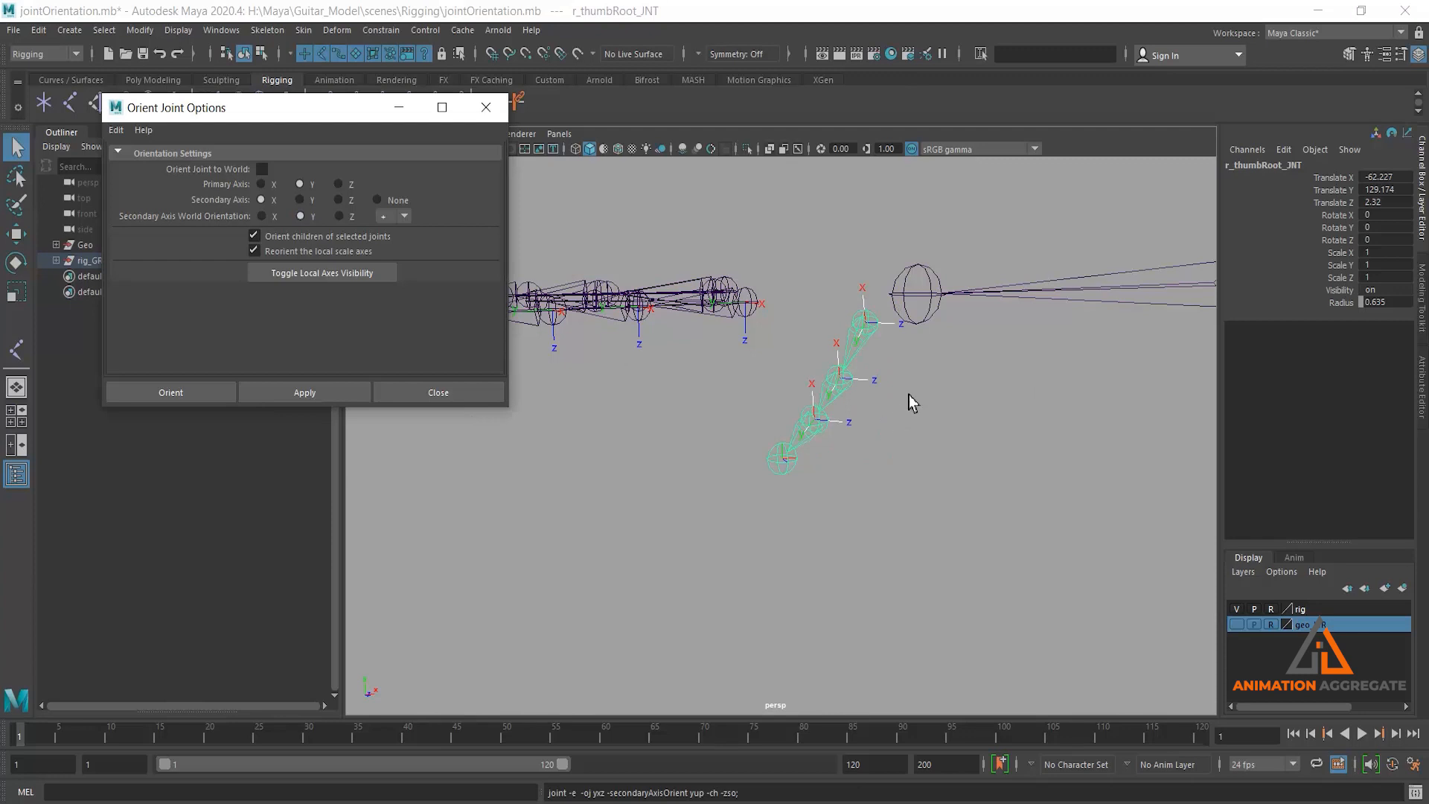
left_click(954, 404)
left_click(873, 340)
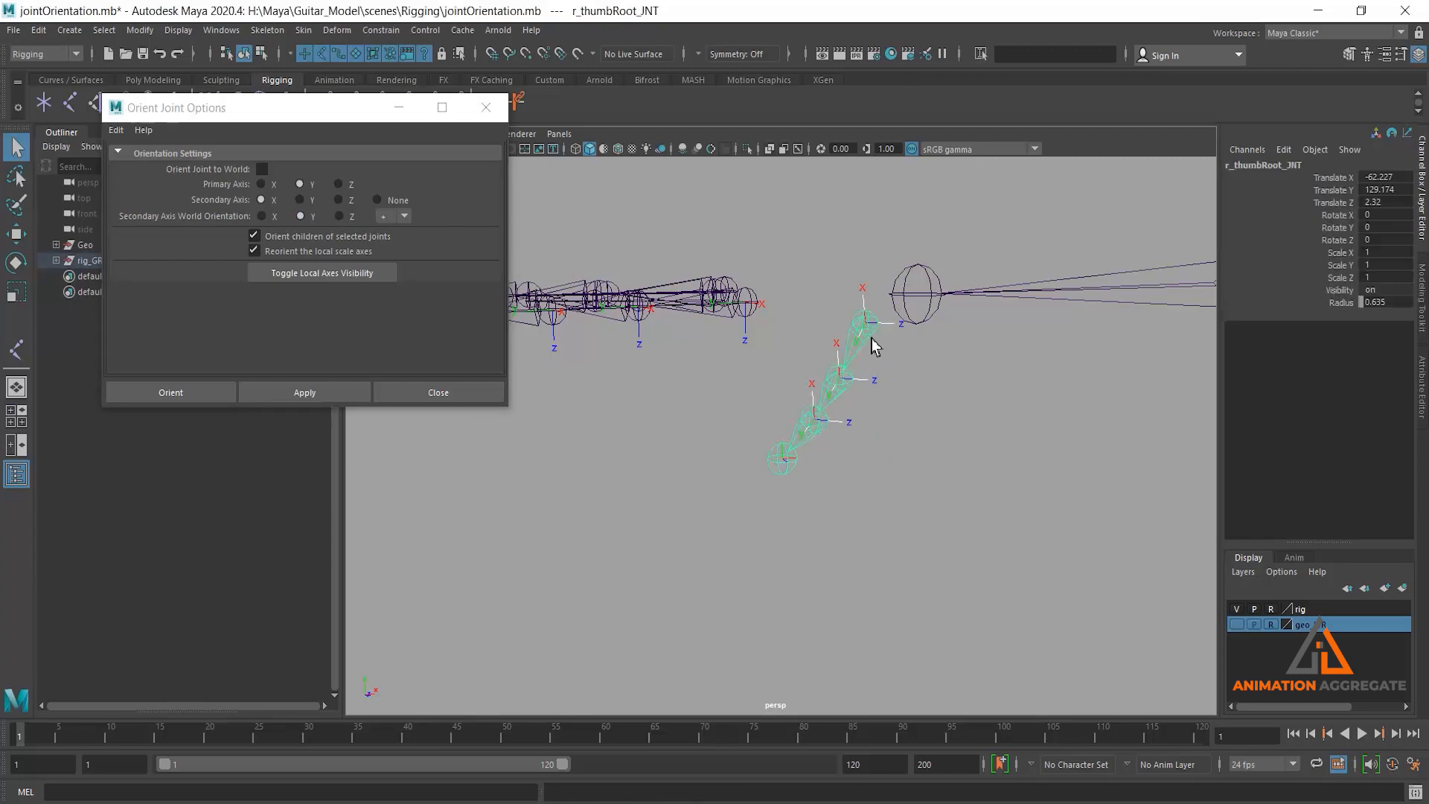
Try rotating the thumb's root joint about -56 degrees in X and about 84 degrees in Z, undoing both rotations and the Y orientation
key("e")
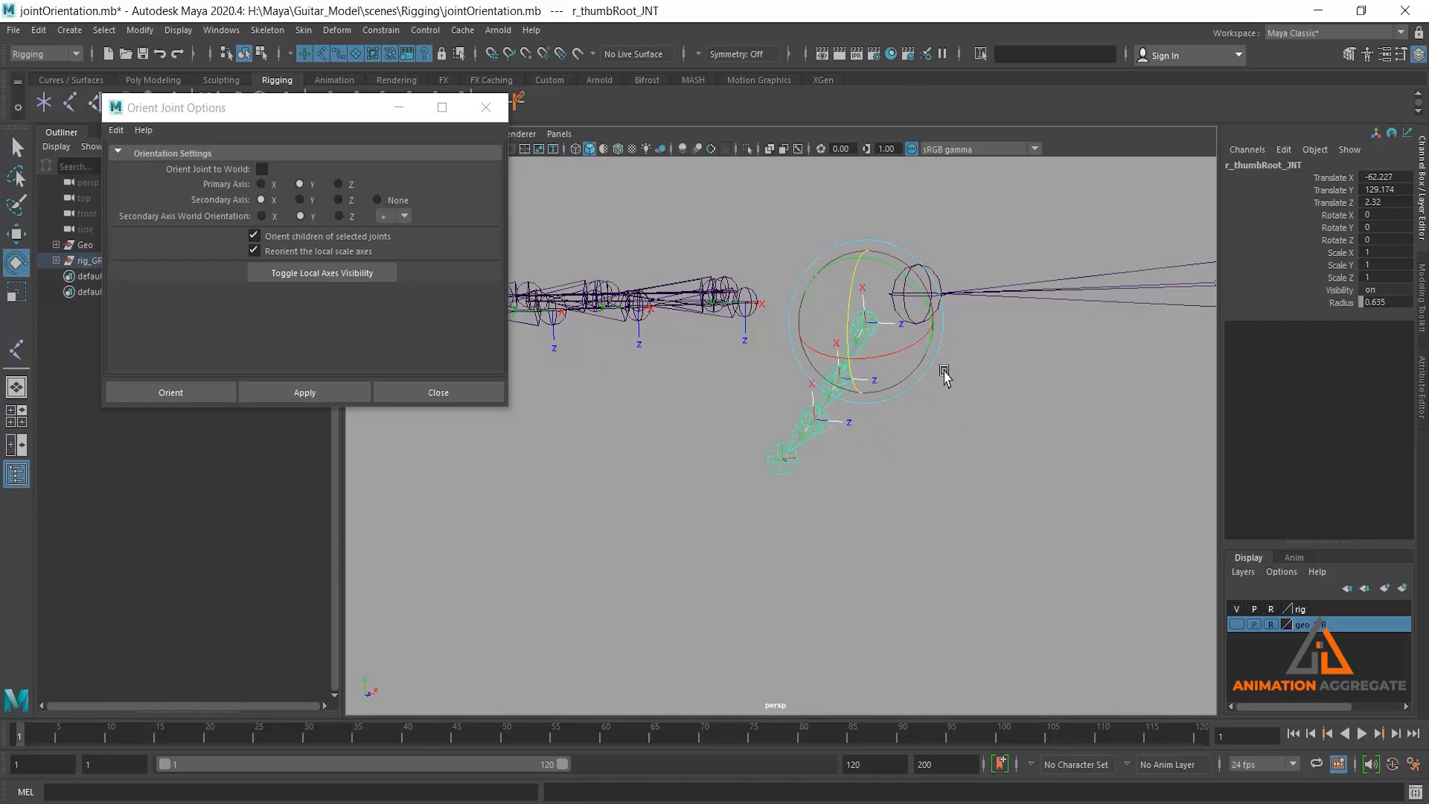
left_click_drag(945, 373, 937, 390, "alt")
left_click_drag(903, 441, 836, 415)
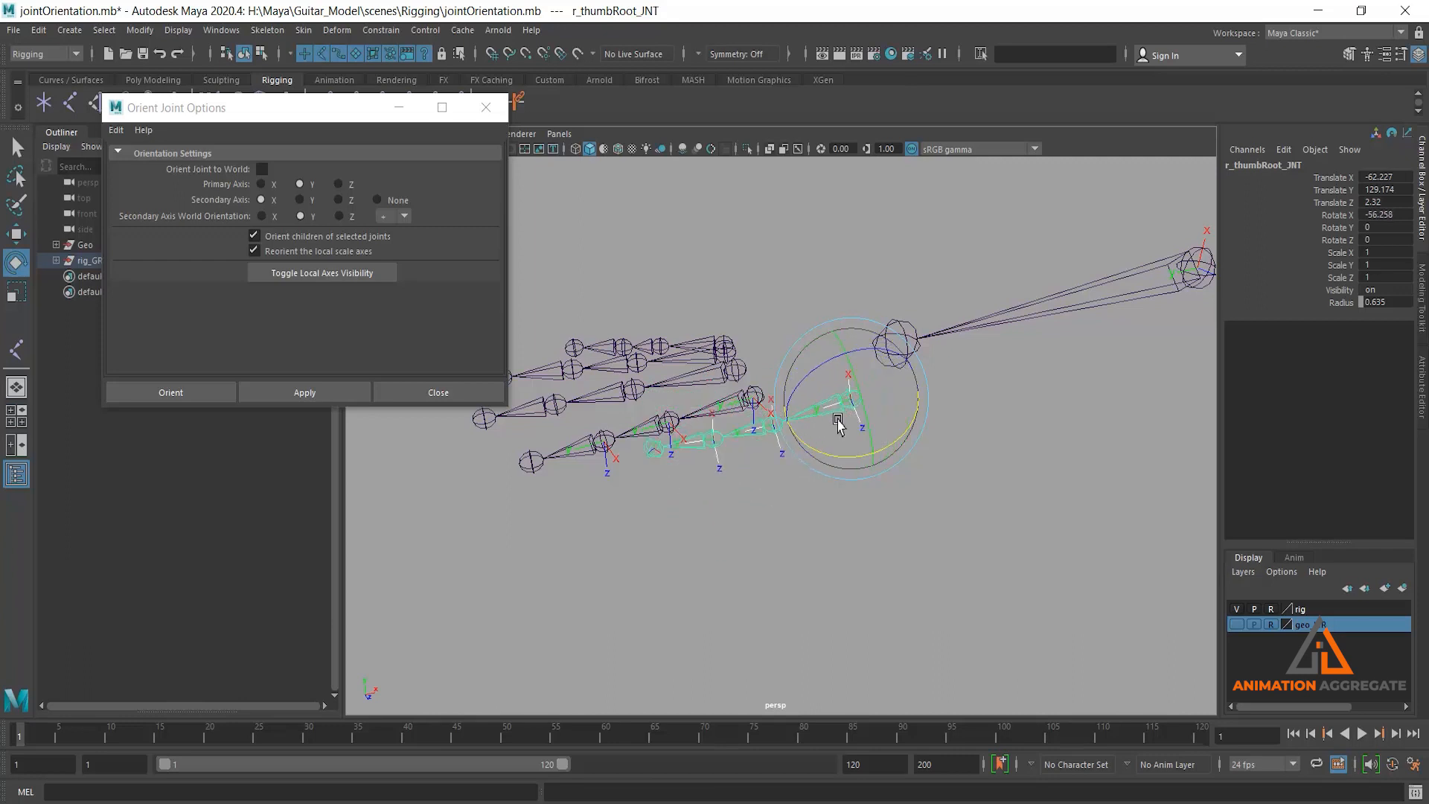
key("ctrl+z")
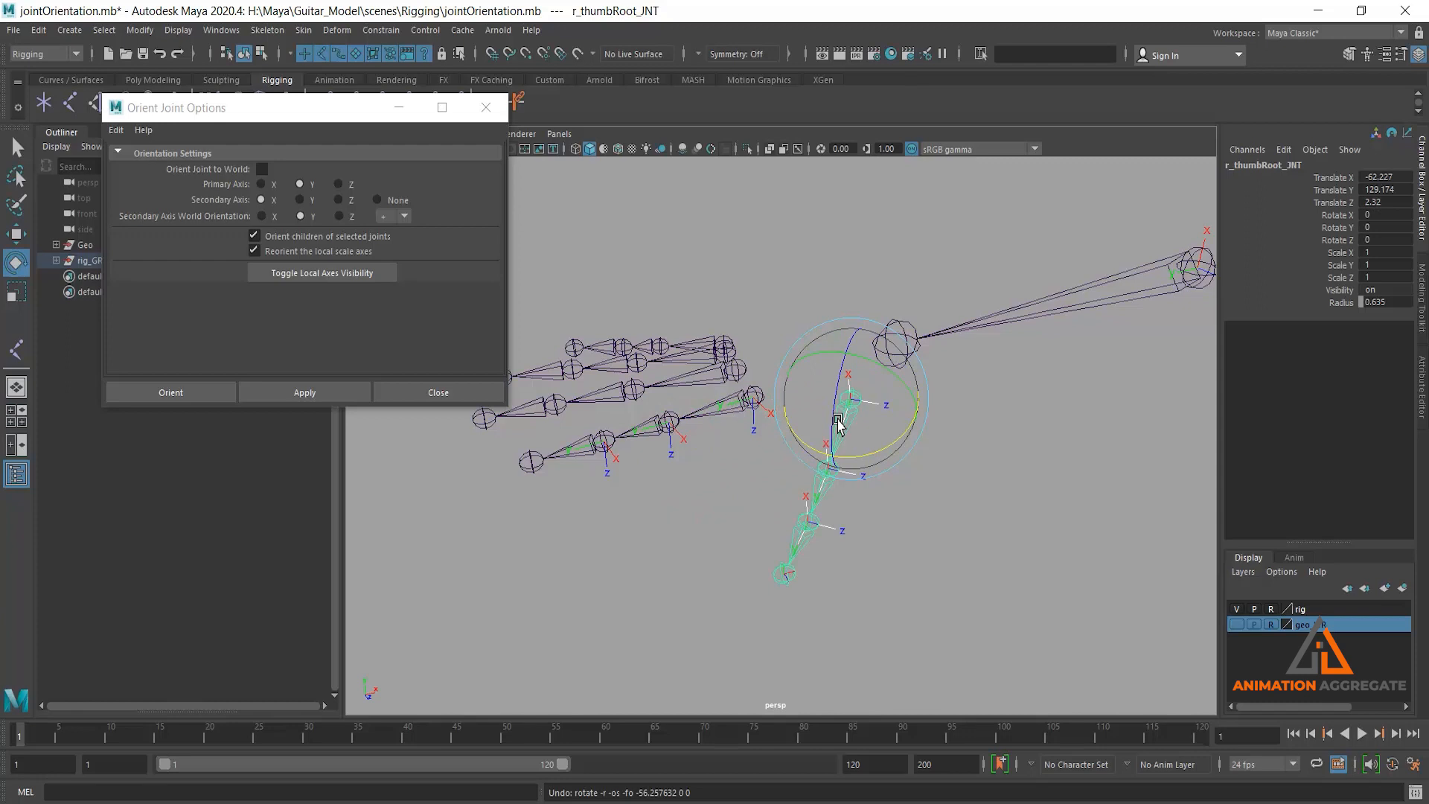
left_click_drag(838, 423, 836, 484)
key("ctrl+z")
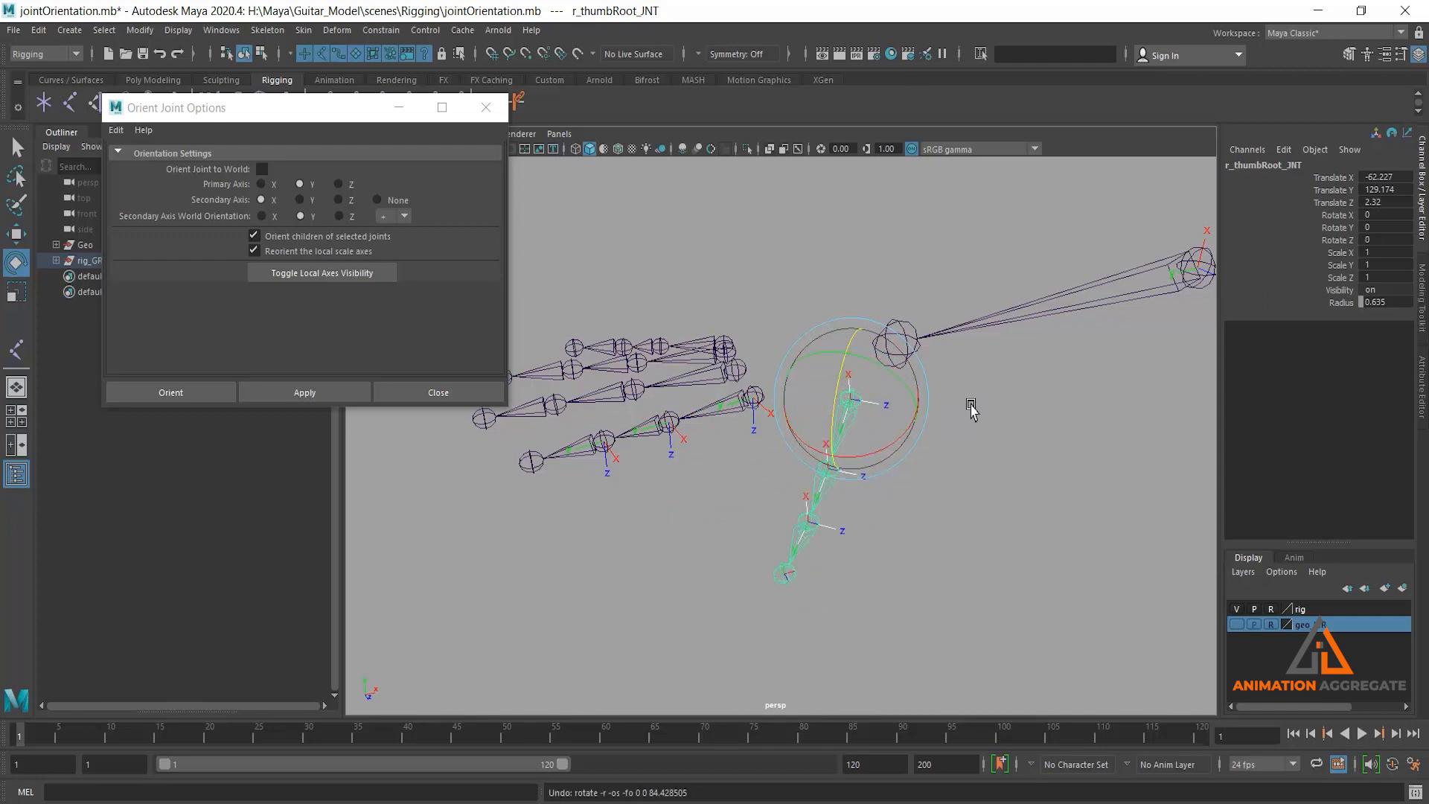
key("ctrl+z")
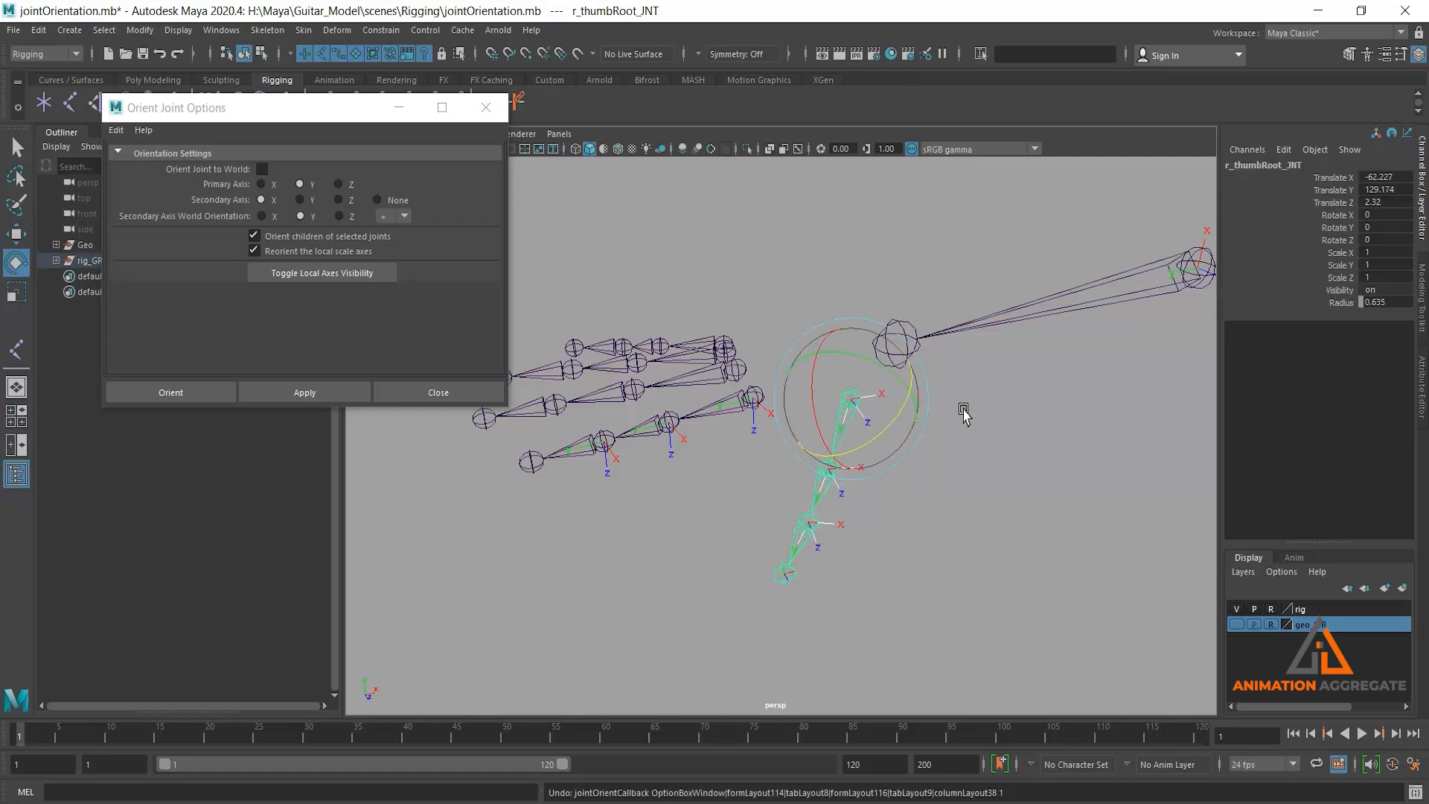
Try rotating the thumb's root joint by about 27 and 25 degrees in X with its Z orientation, undoing the last rotation
left_click_drag(941, 464, 984, 431, "alt")
left_click(984, 430)
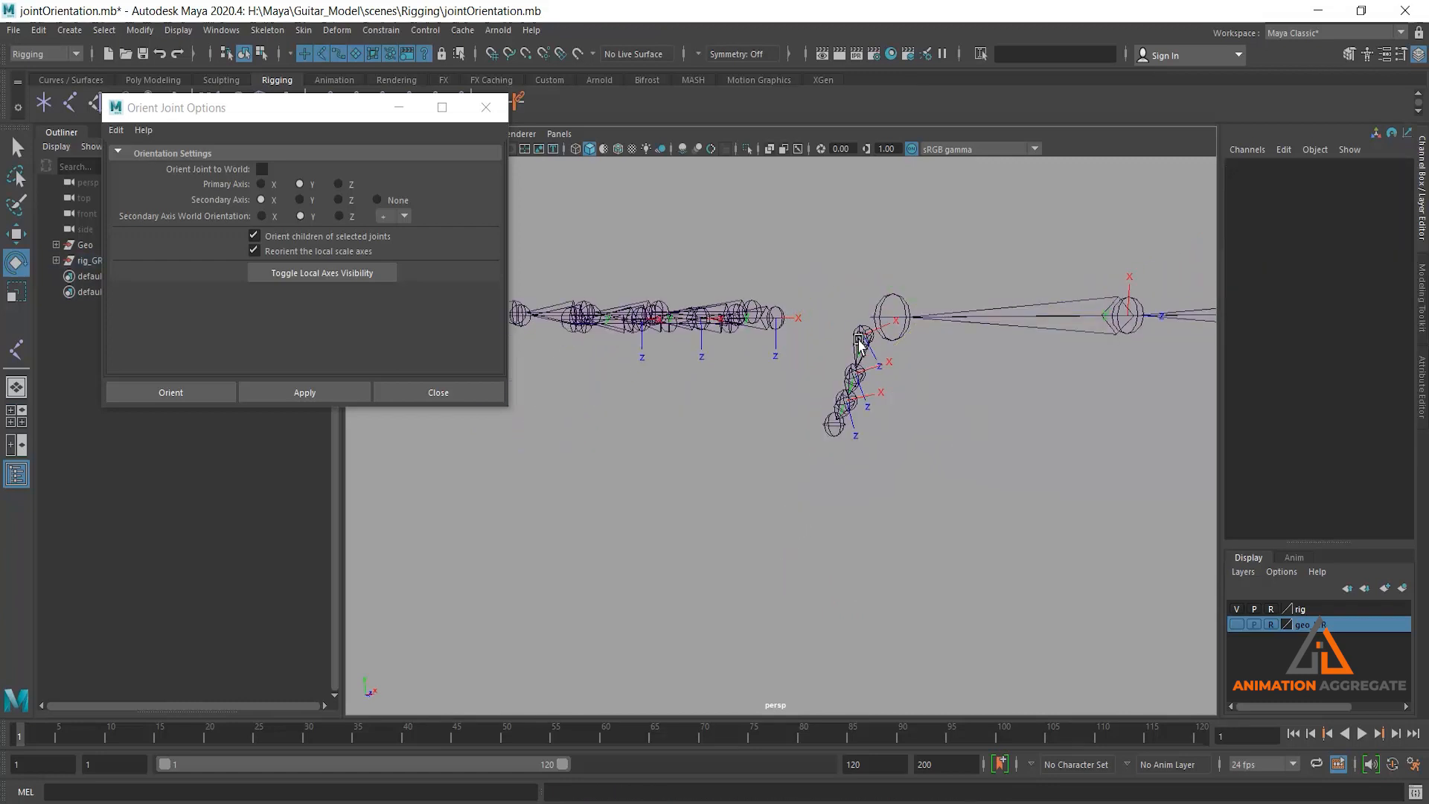
left_click(858, 339)
left_click_drag(827, 302, 856, 362)
key("ctrl+z")
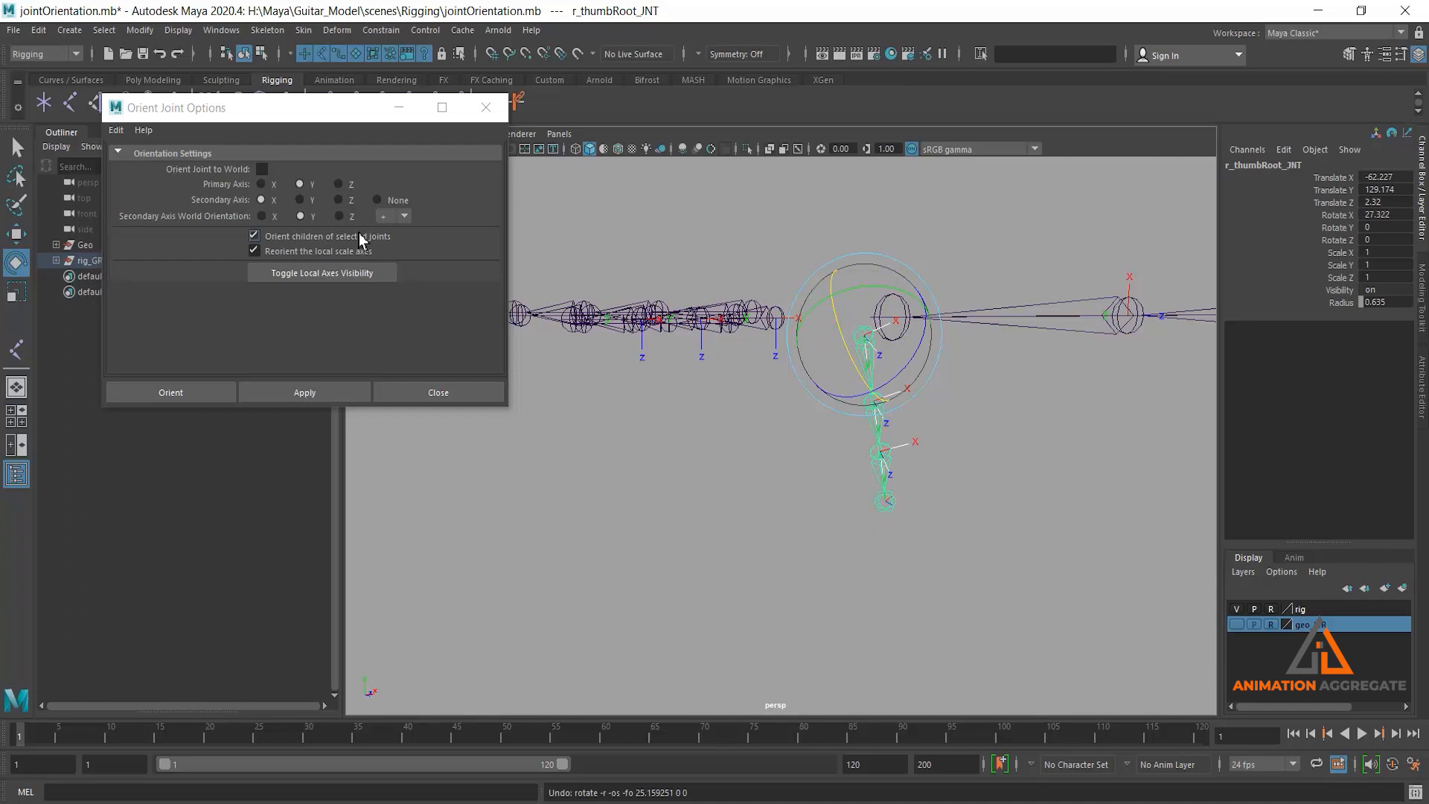
Try orienting the rotated thumb with positive Y world orientation, undoing the orientation and the remaining root rotation
left_click(307, 392)
left_click(734, 500)
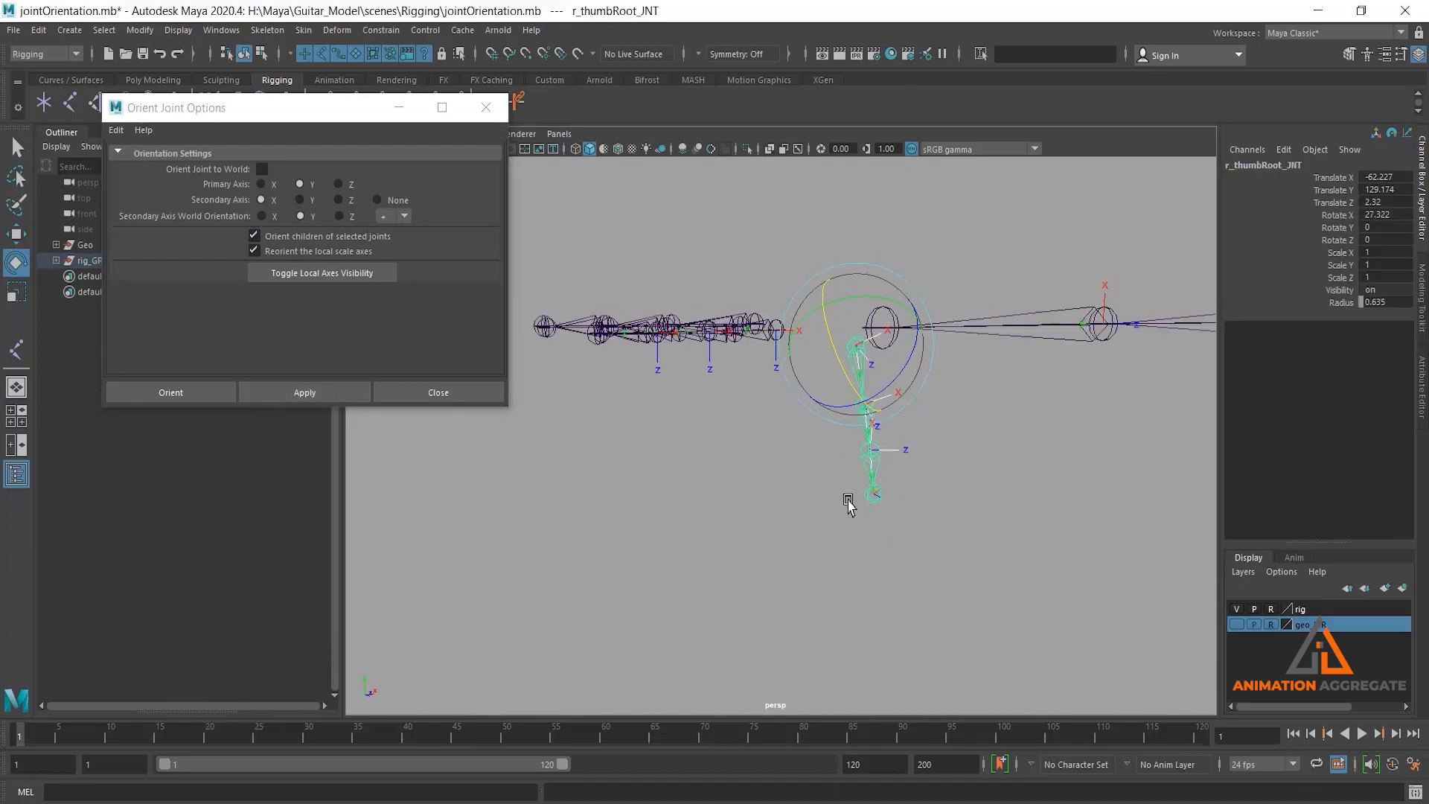
left_click_drag(822, 482, 810, 491, "alt")
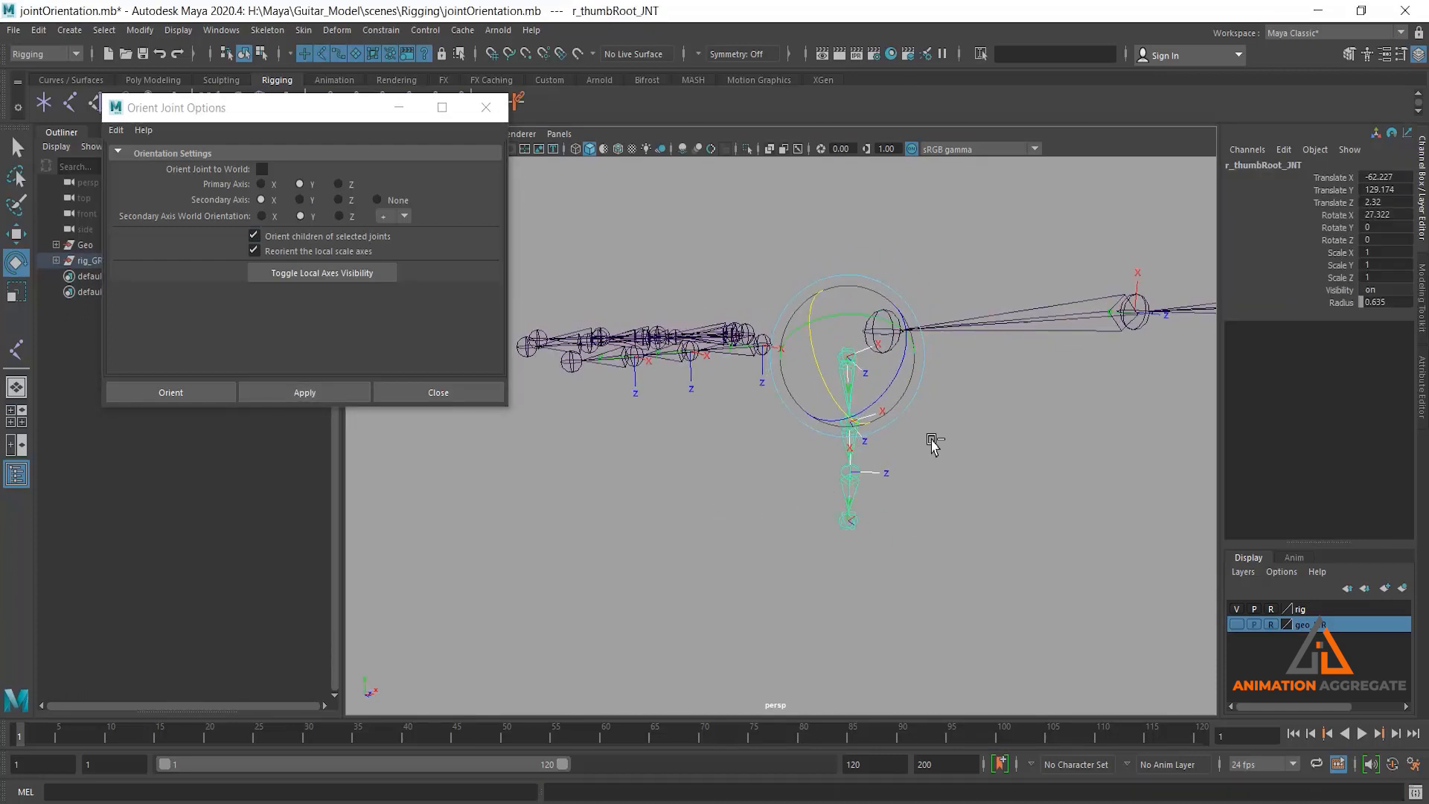
key("ctrl+z")
key("ctrl+z")
key("ctrl+z")
key("ctrl+z")
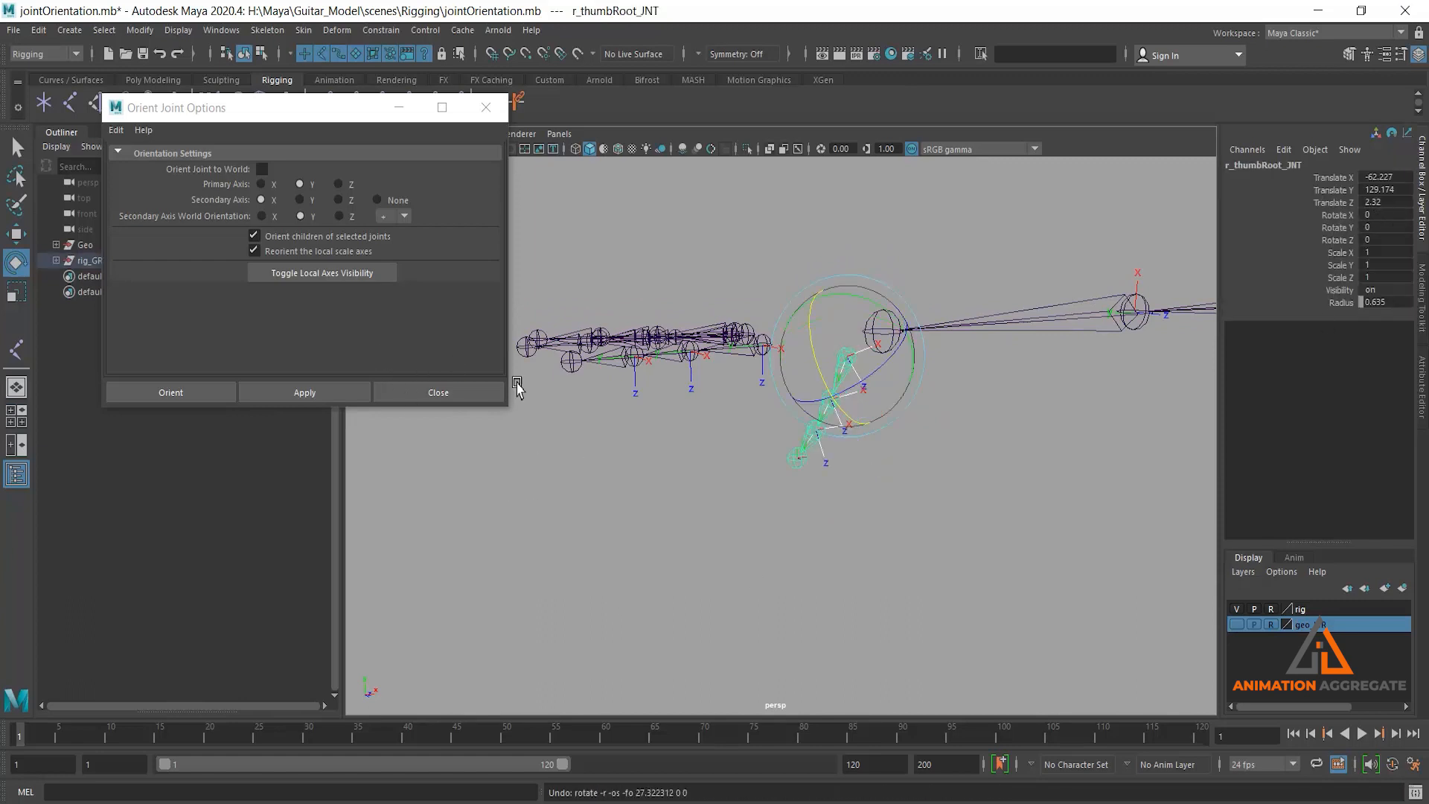
Try orienting the unrotated thumb with positive Y world orientation and rotating its root about -35 degrees in X, undoing the rotation
left_click(347, 394)
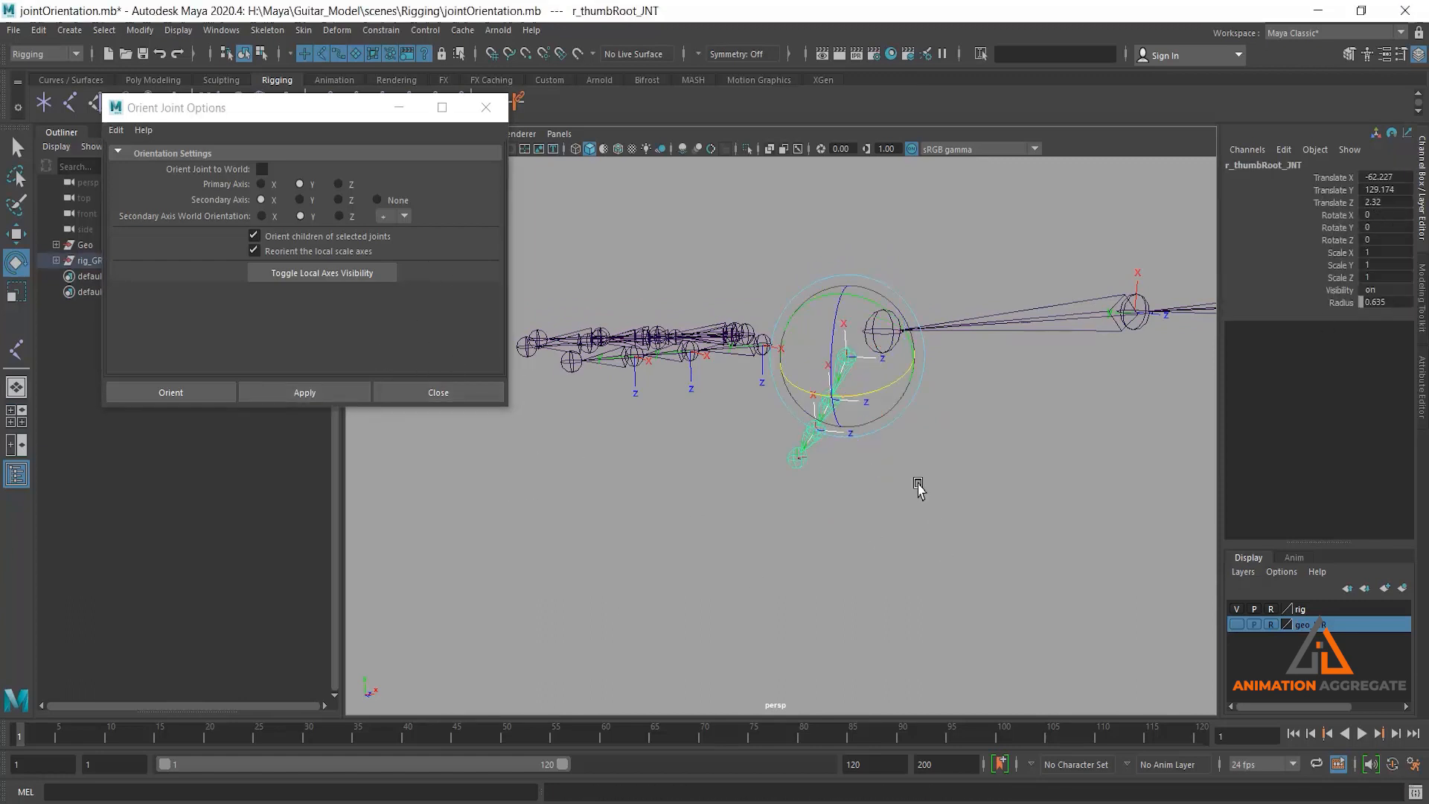
left_click_drag(918, 484, 906, 491, "alt")
left_click(868, 472)
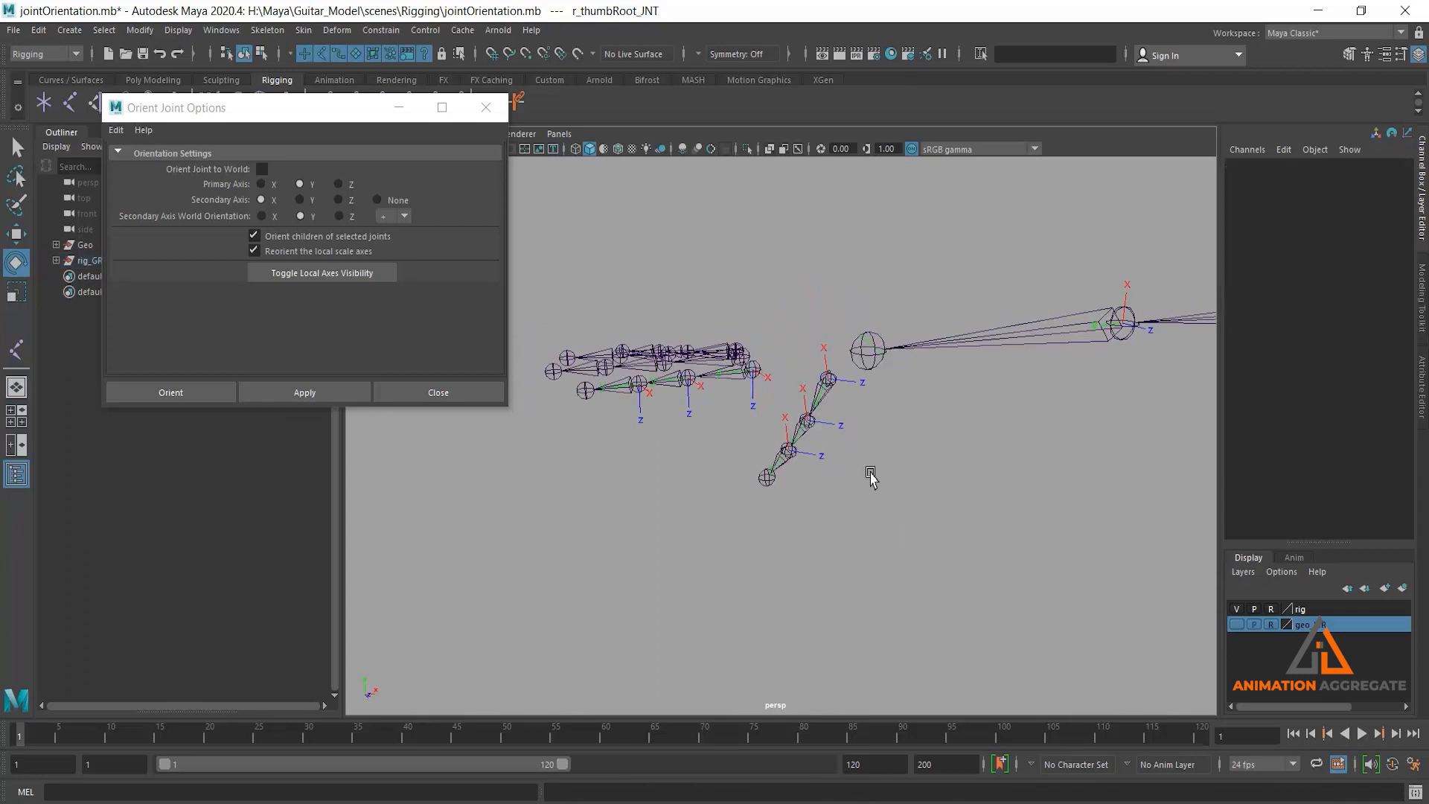
left_click(825, 381)
mouse_move(821, 406)
left_mouse_down()
mouse_move(862, 409)
mouse_move(827, 430)
left_mouse_up()
key("ctrl+z")
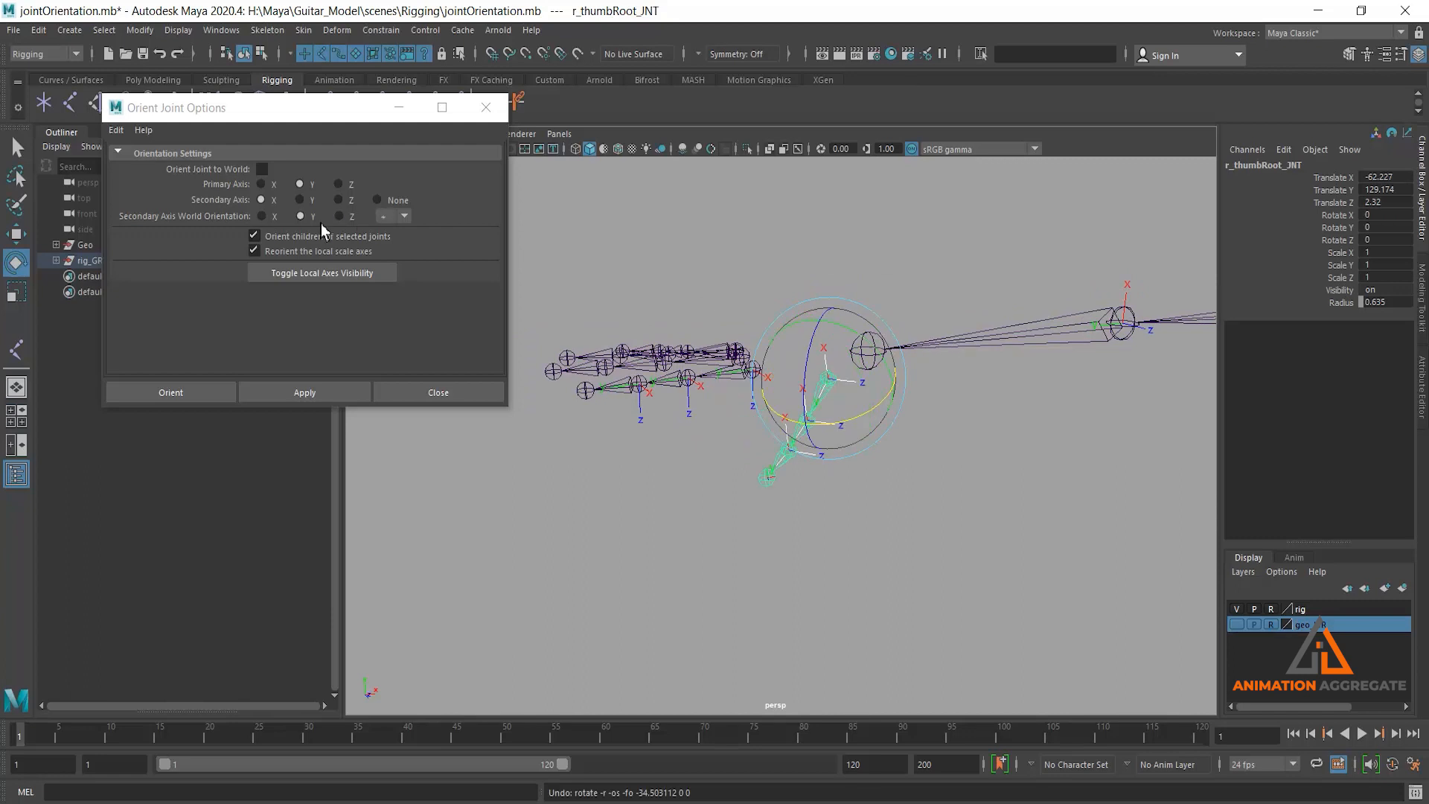
Orient the thumb chain with primary axis Y, secondary axis X and negative Y as the secondary axis world orientation
left_click(382, 214)
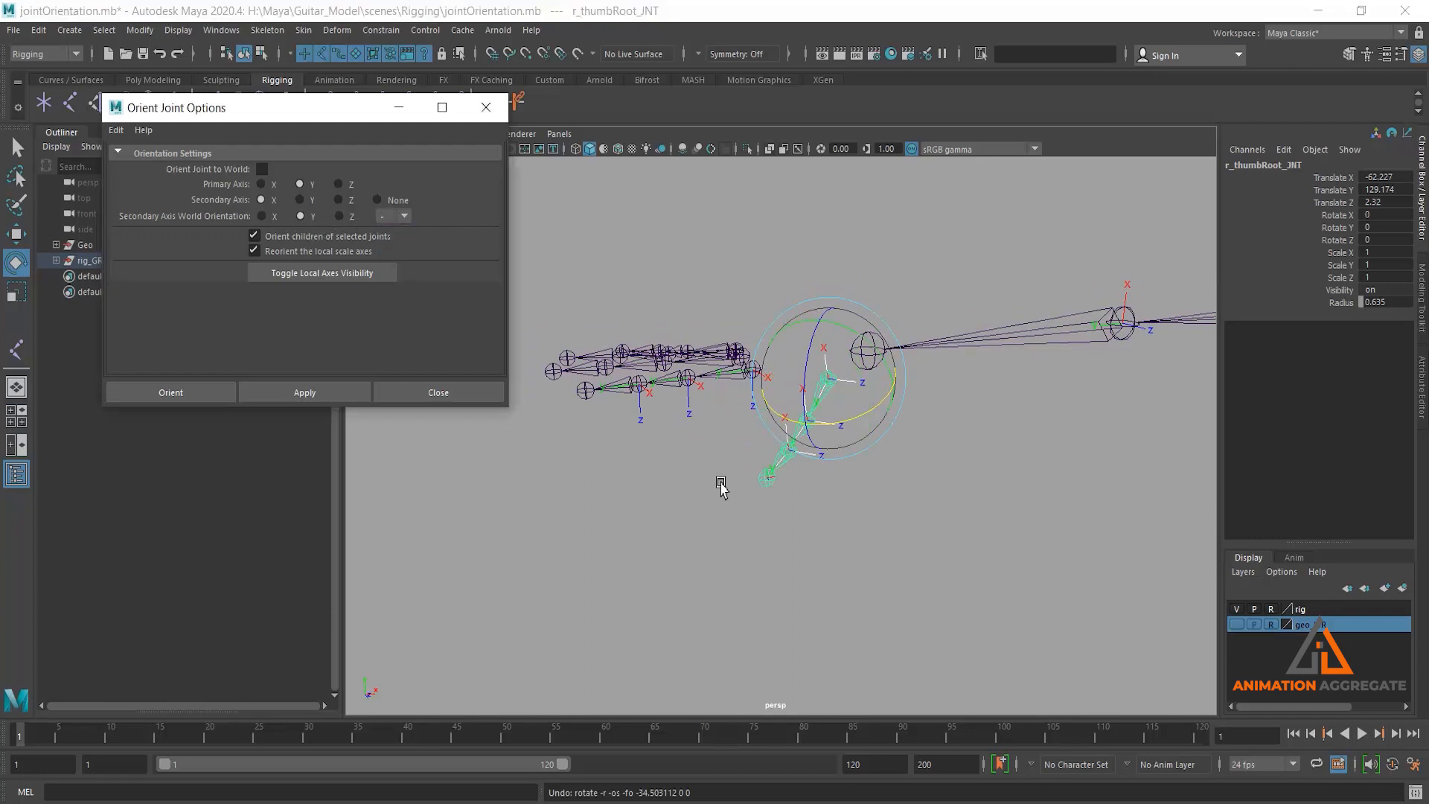
left_click(326, 394)
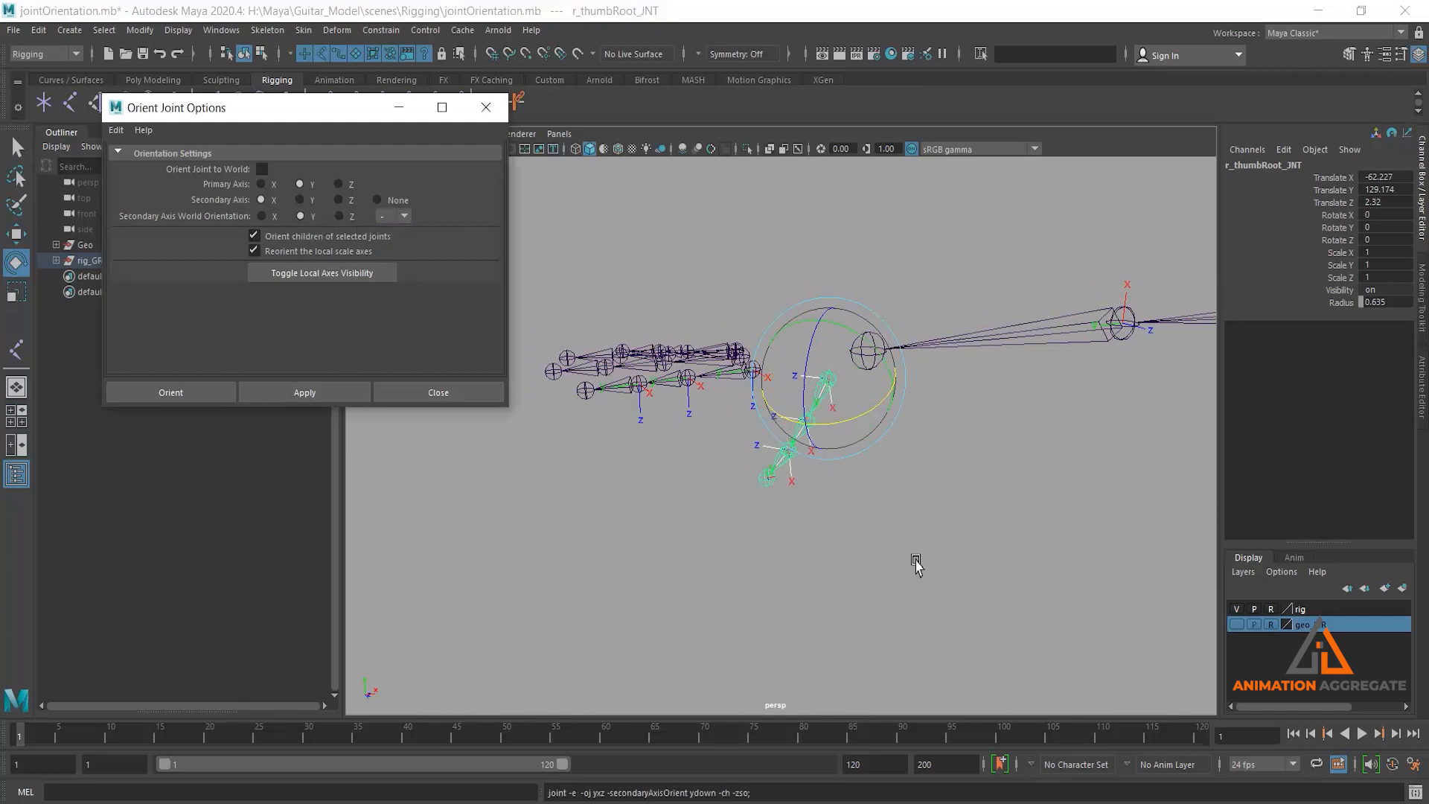
left_click(916, 556)
Try rotating the thumb's root joint by about 66 degrees in X with the negative Y orientation, undoing the rotation
left_click(828, 378)
left_click_drag(871, 408, 794, 427)
key("ctrl+z")
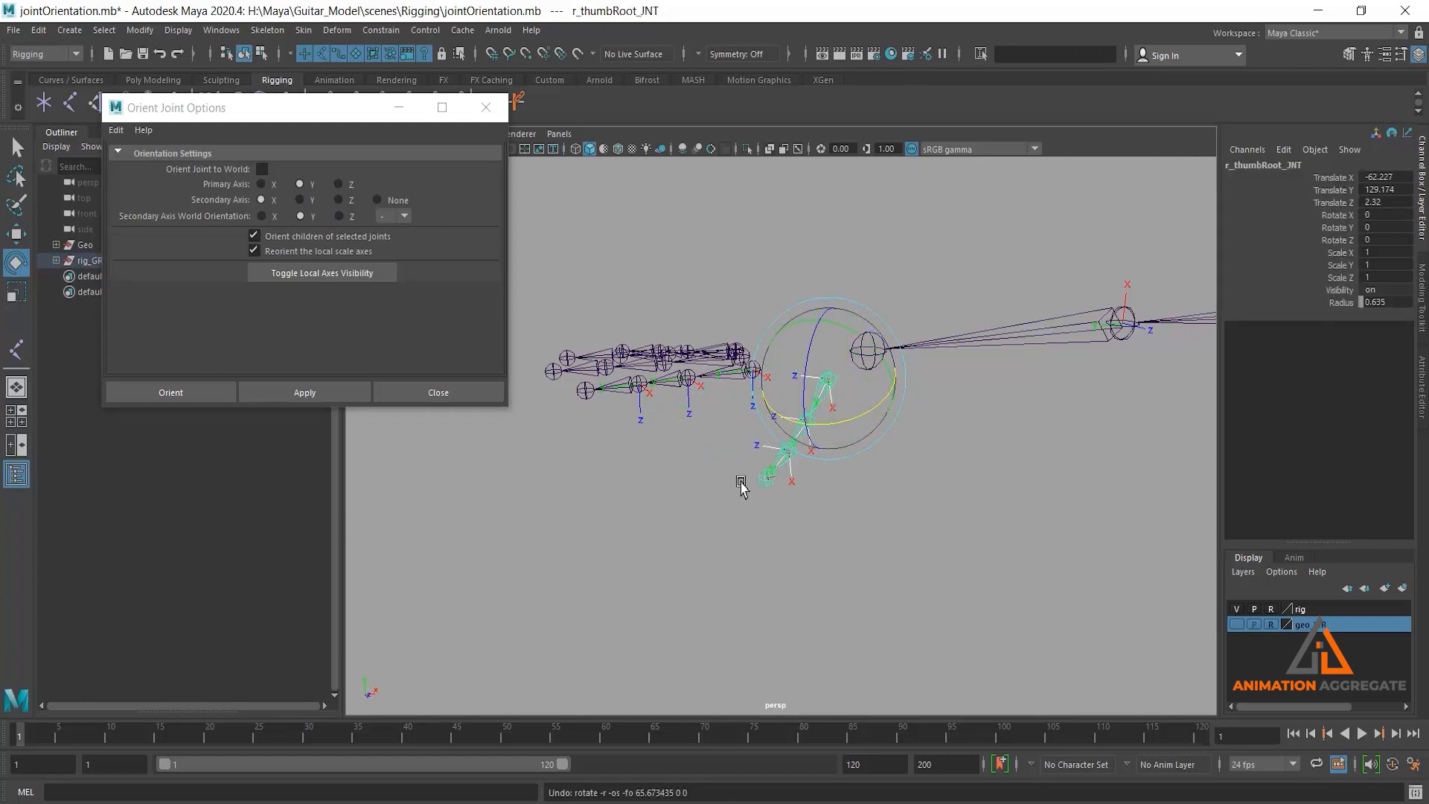
Try rotating the thumb and index finger root joints together by about 32 degrees in X, undoing the rotation and clearing the selection
left_click(684, 378)
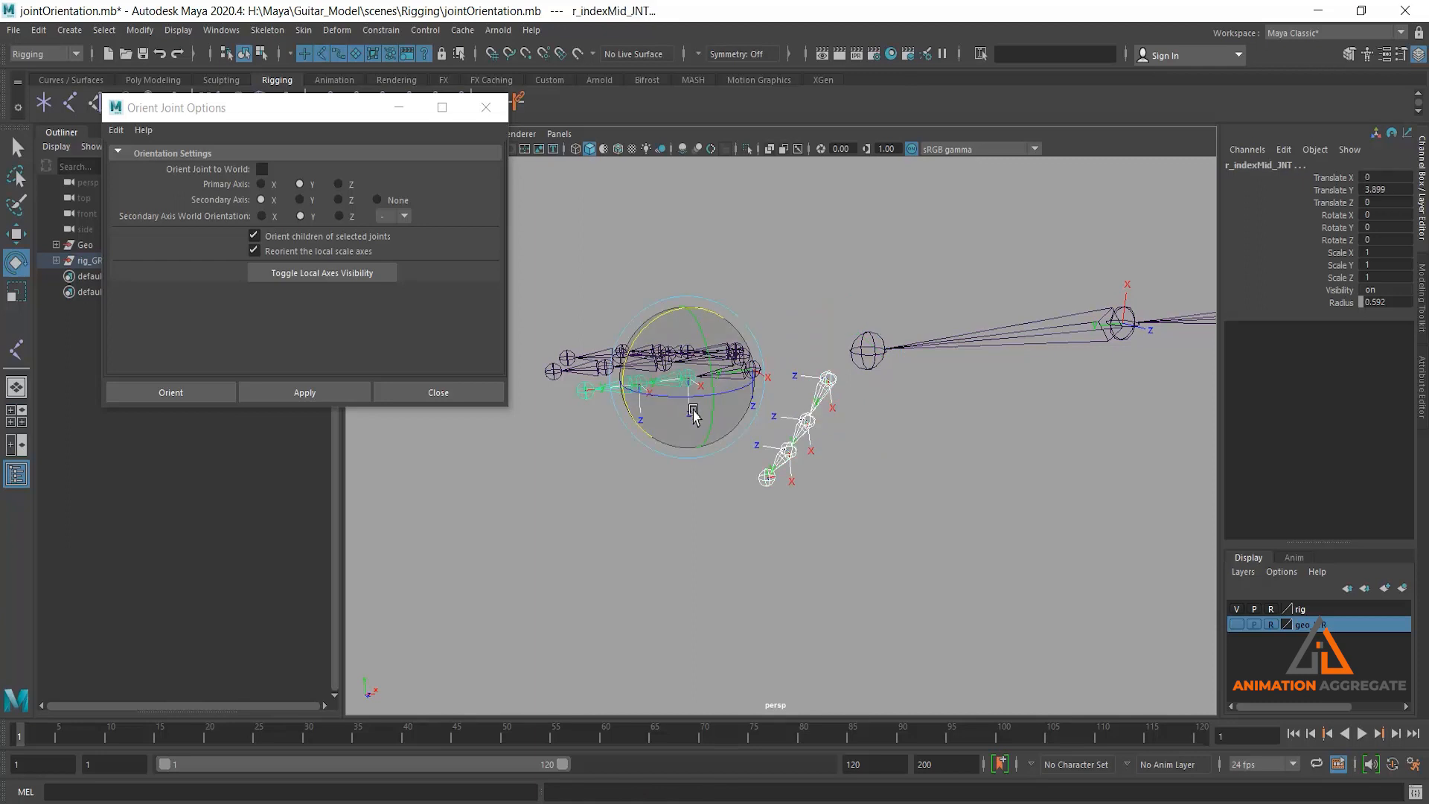
key("ctrl+z")
left_click(732, 376)
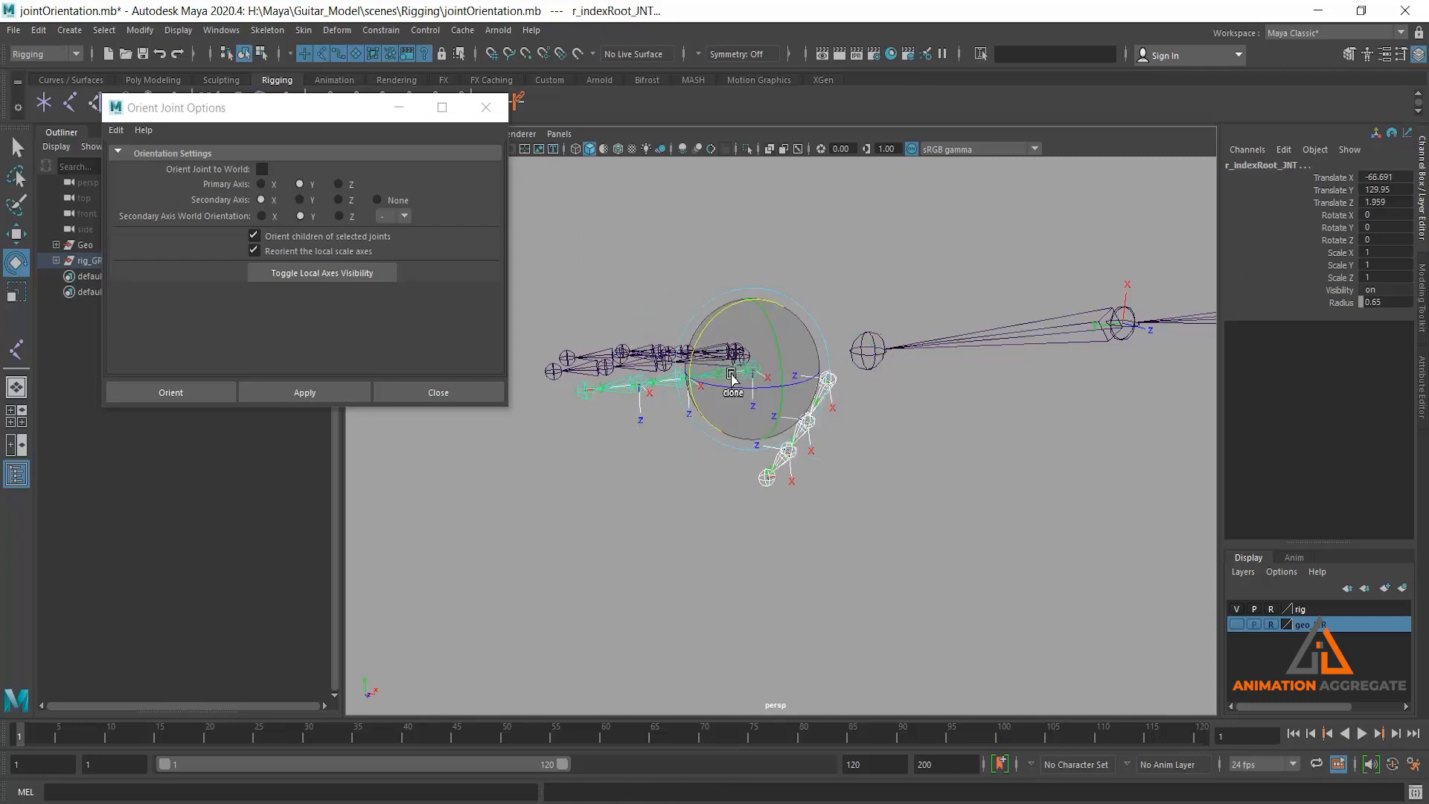
left_click_drag(729, 309, 691, 333)
left_click_drag(809, 431, 782, 407, "alt")
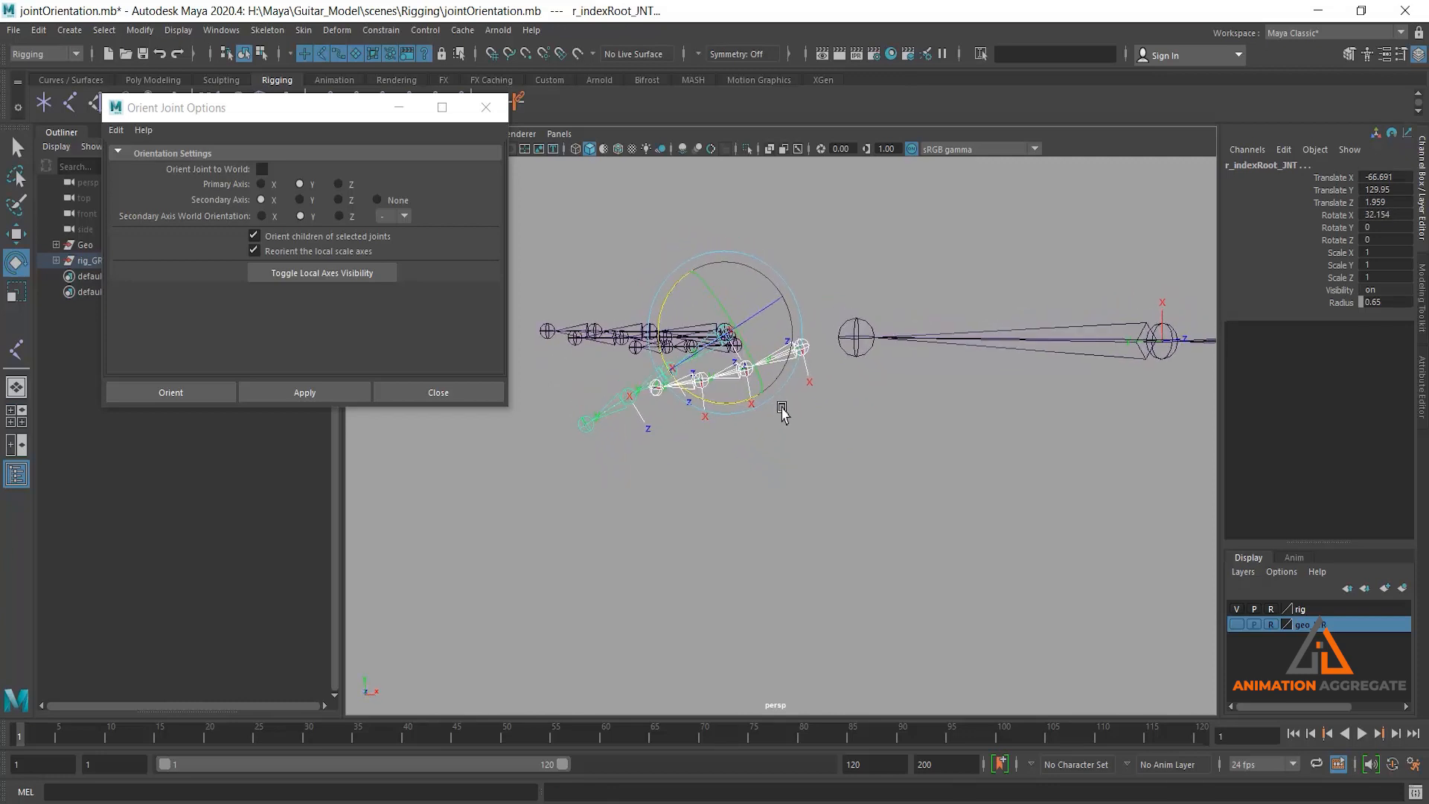
left_click(843, 457)
left_click_drag(820, 478, 883, 469, "alt")
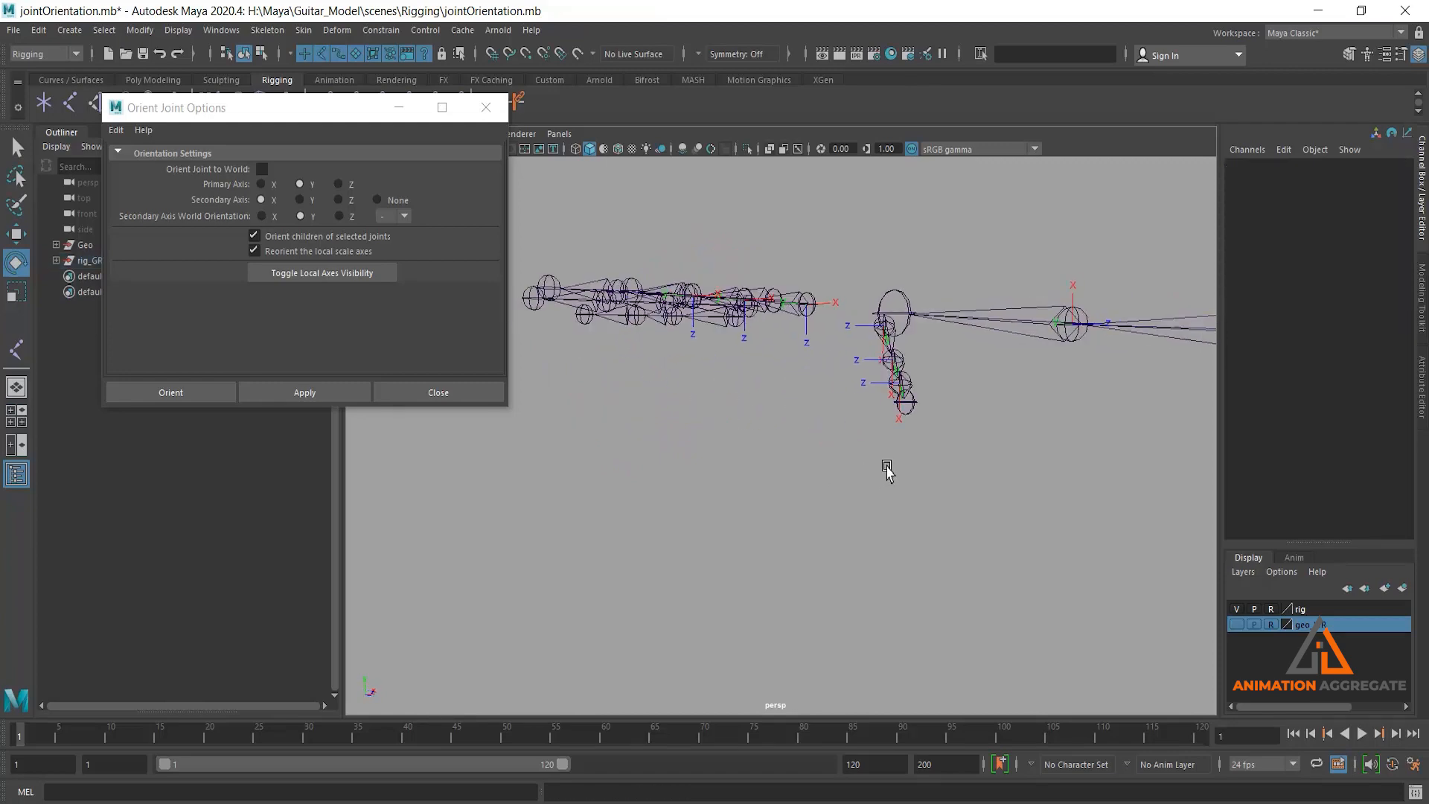
Show the hand geometry to compare the thumb's joint axes with the mesh from several angles, and hide it again
left_click_drag(989, 434, 960, 537, "alt")
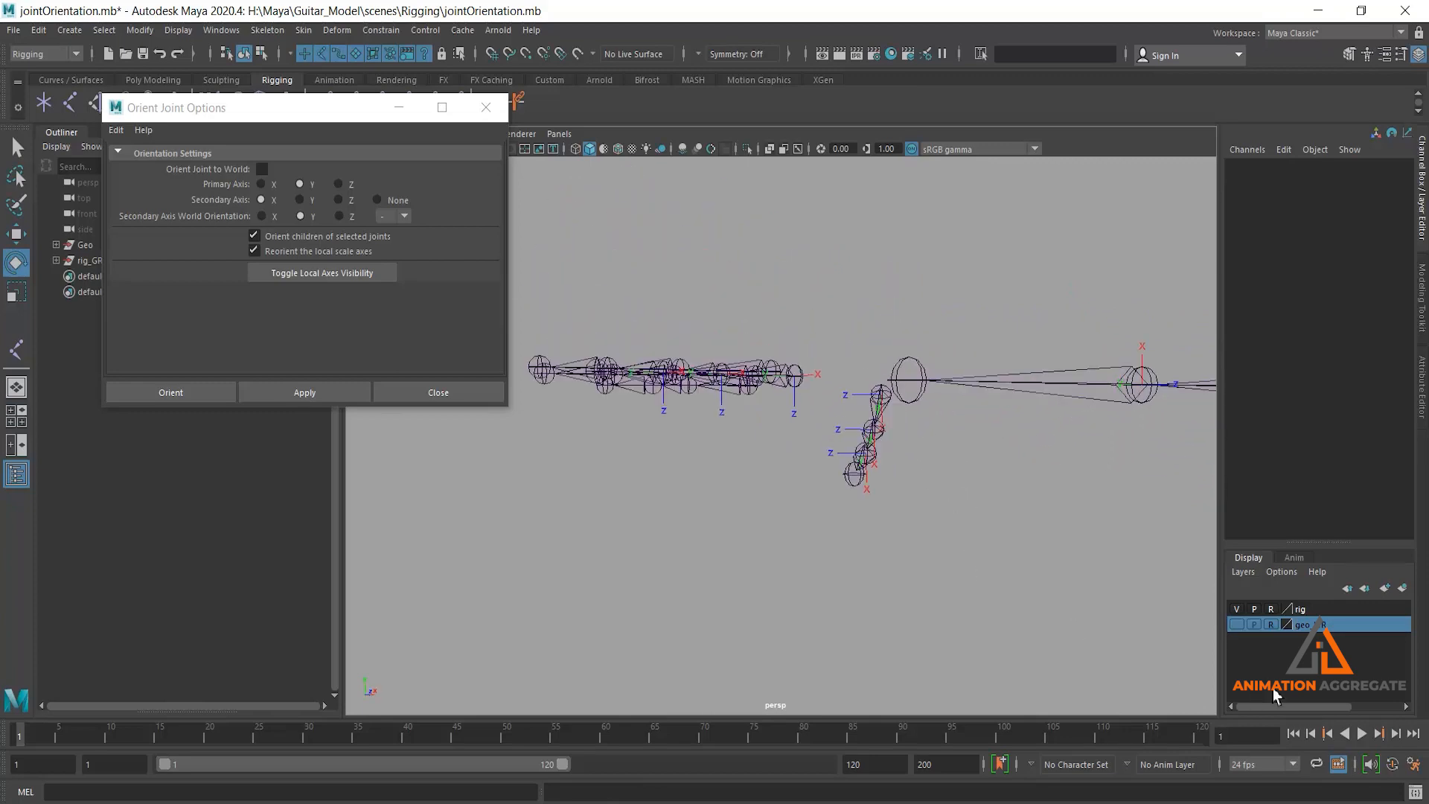
left_click(1238, 624)
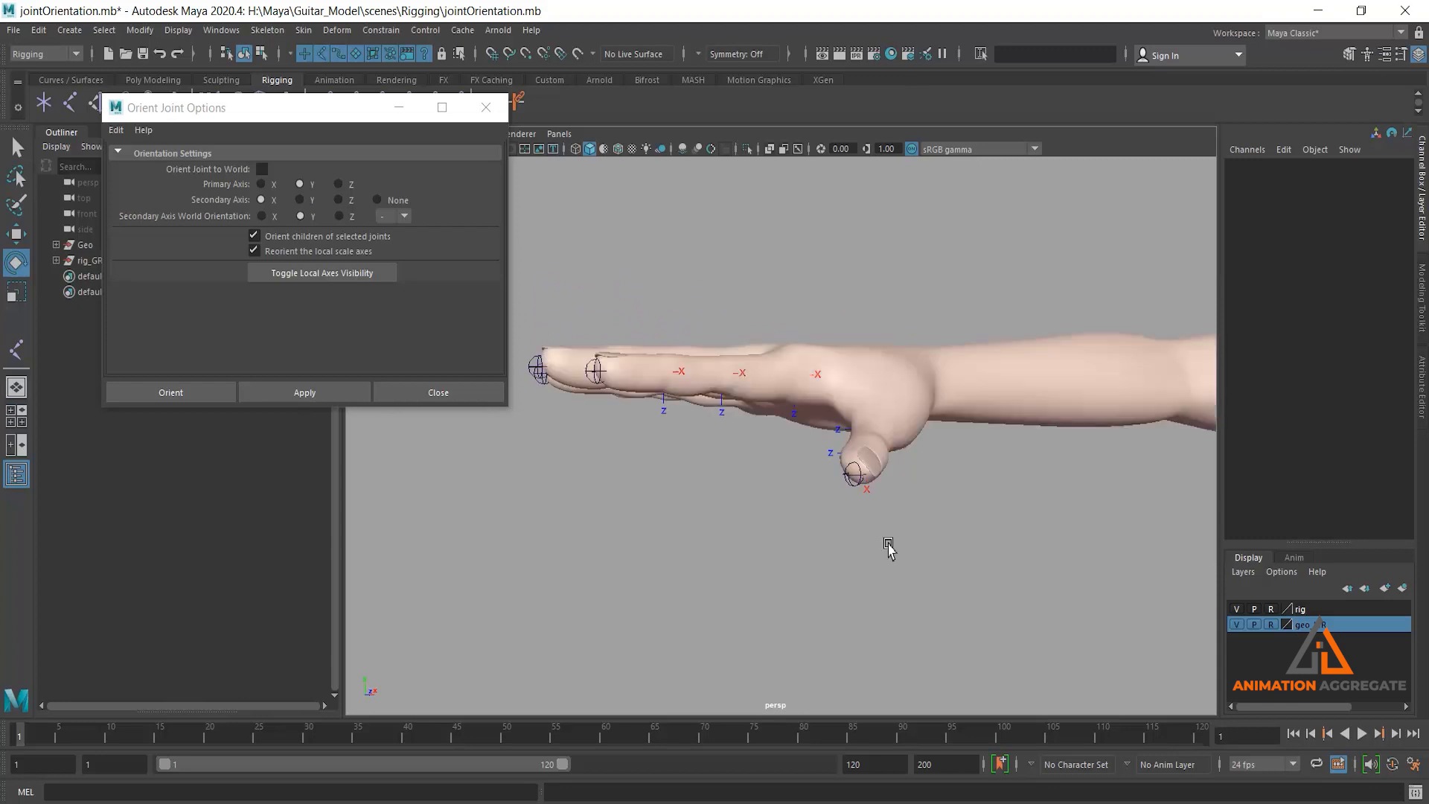
left_click_drag(880, 533, 872, 471, "alt")
right_click_drag(872, 471, 880, 552, "alt")
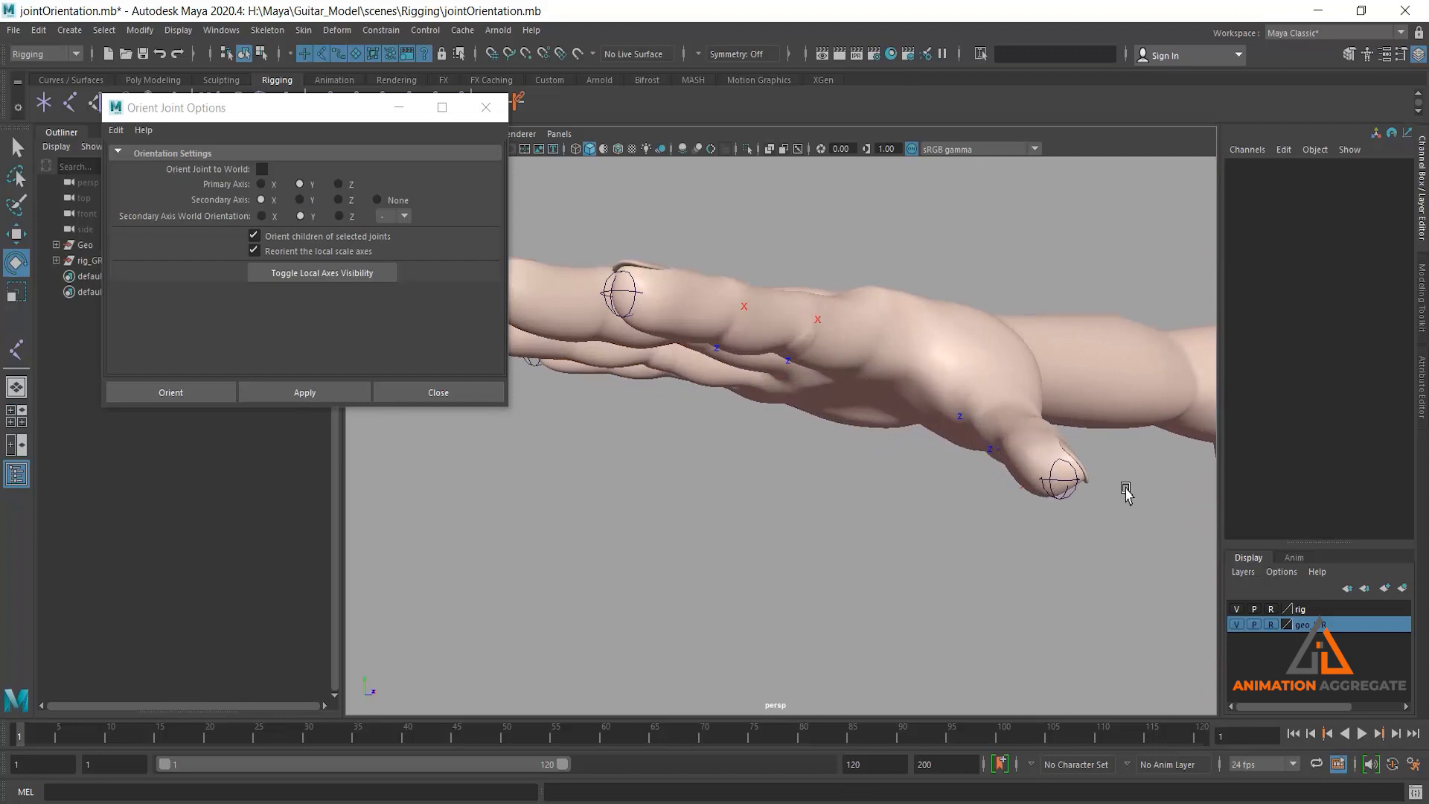
left_click_drag(1012, 529, 996, 530, "alt")
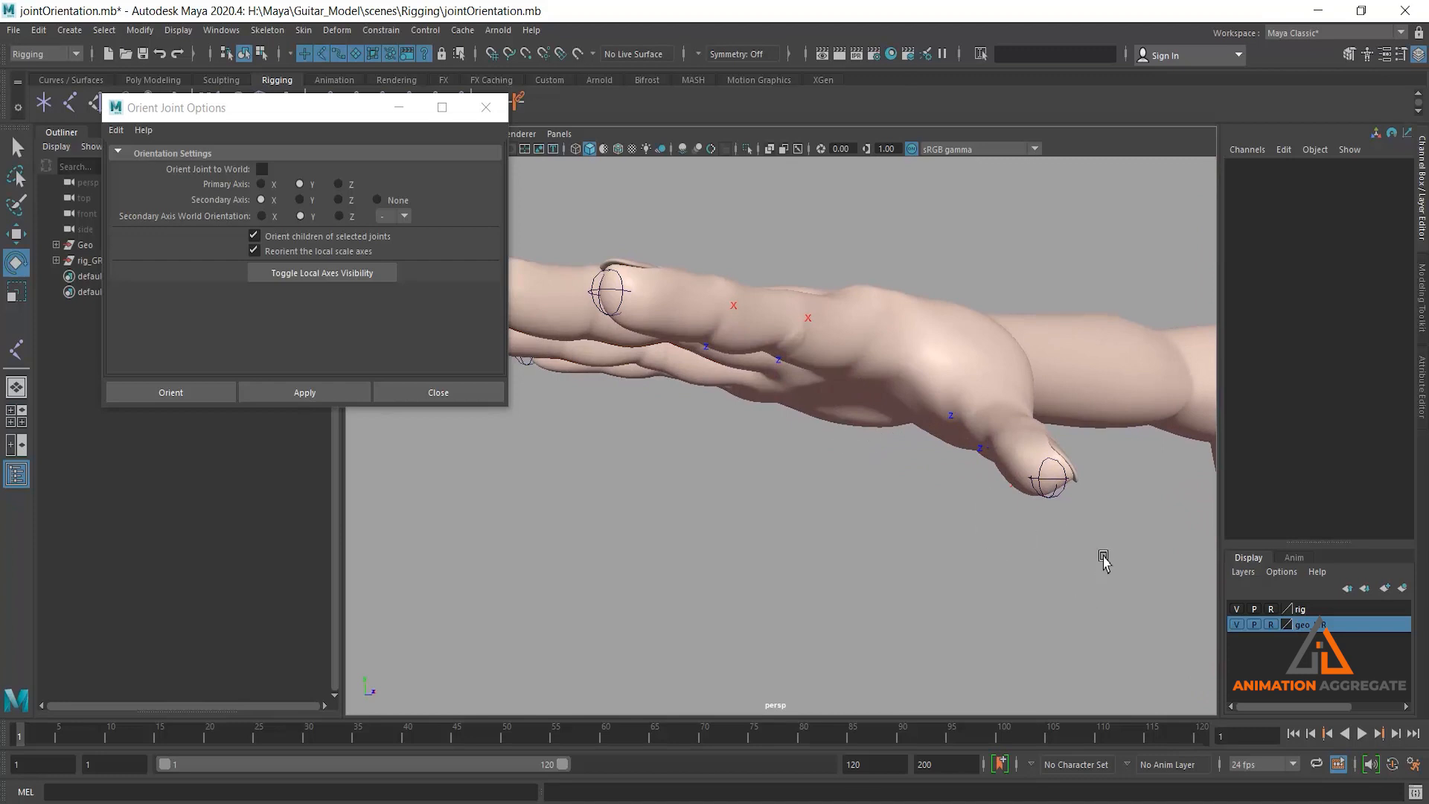
left_click(1238, 625)
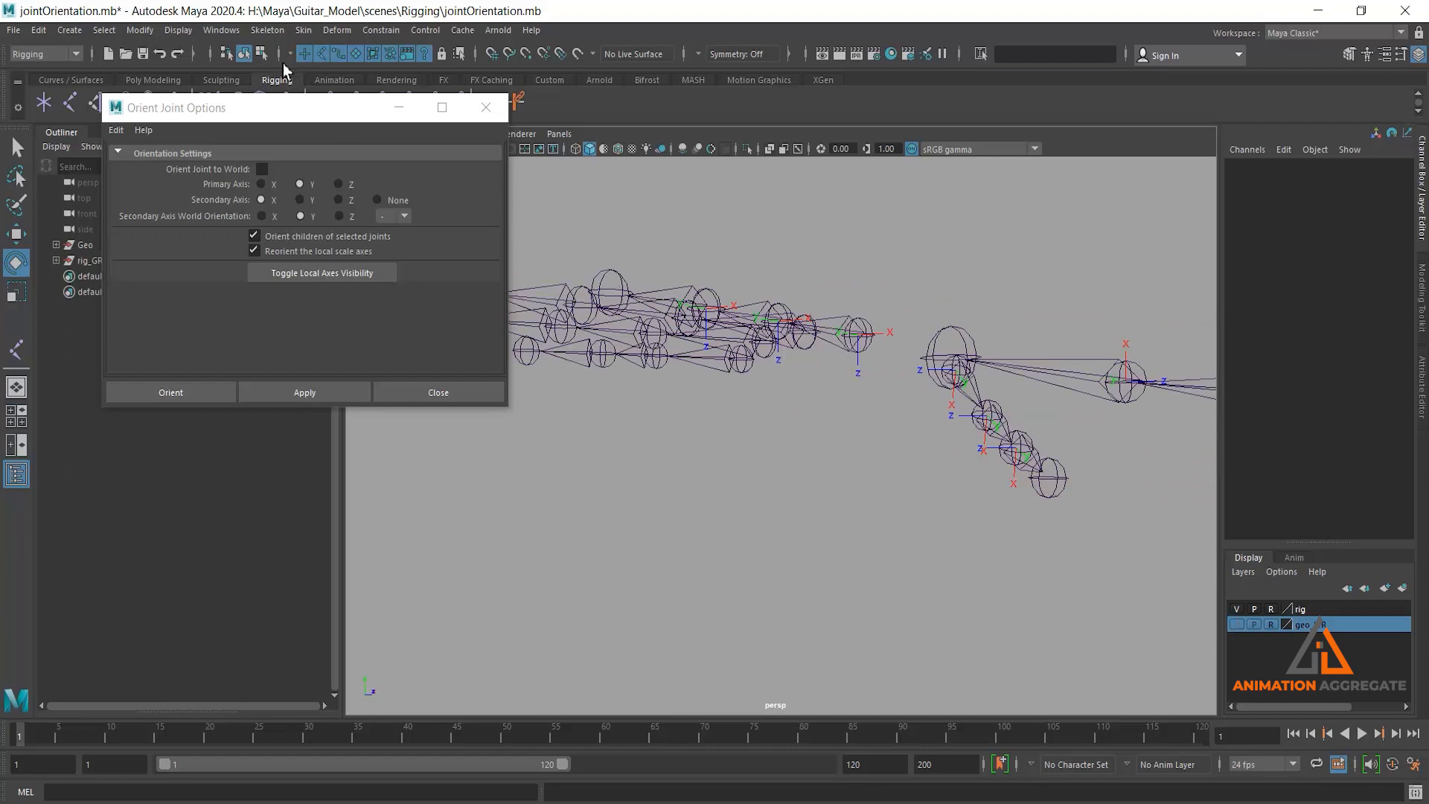
Enable component selection of local rotation axes and select the rotation axes of the right thumb's root, middle and tip joints
left_click(262, 55)
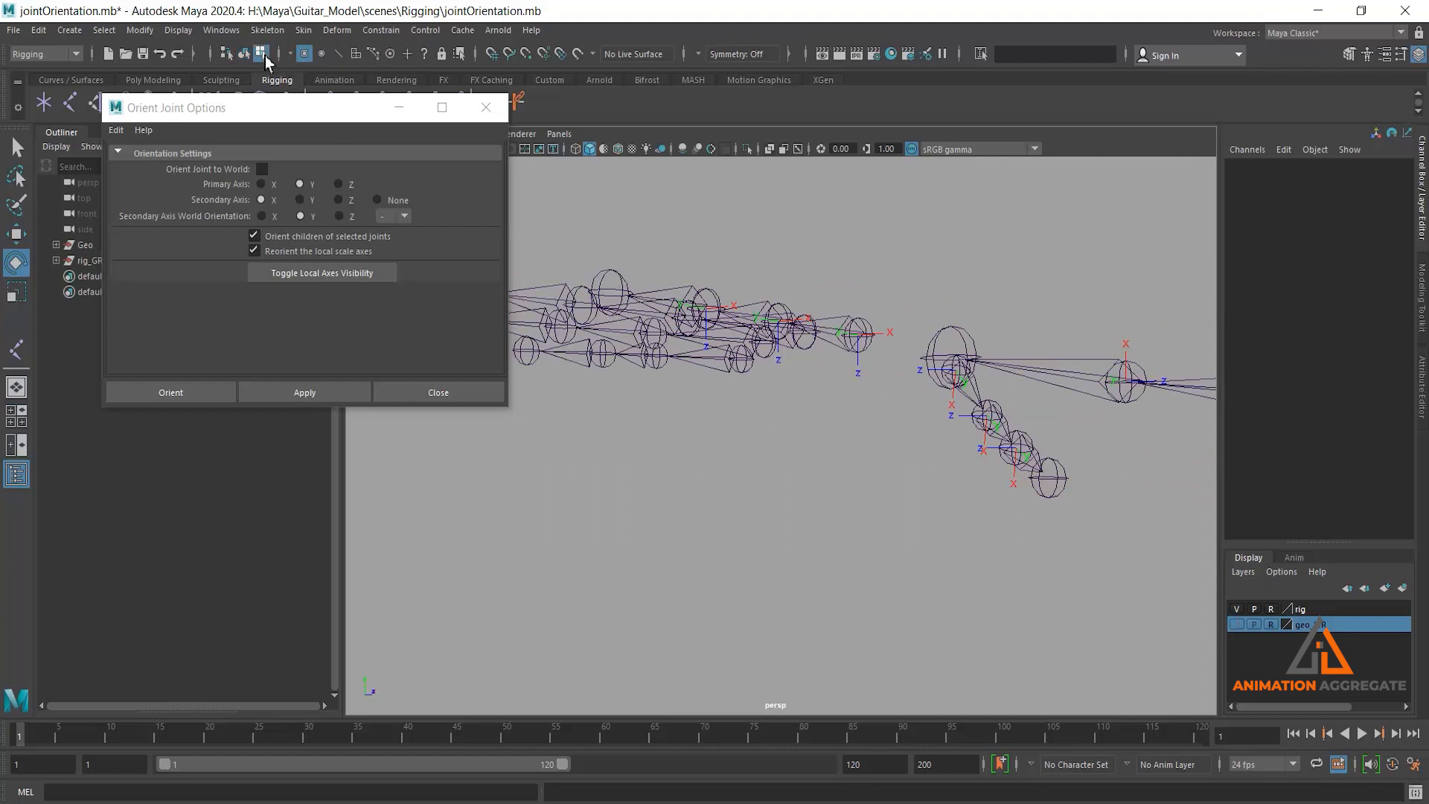
right_click(427, 62)
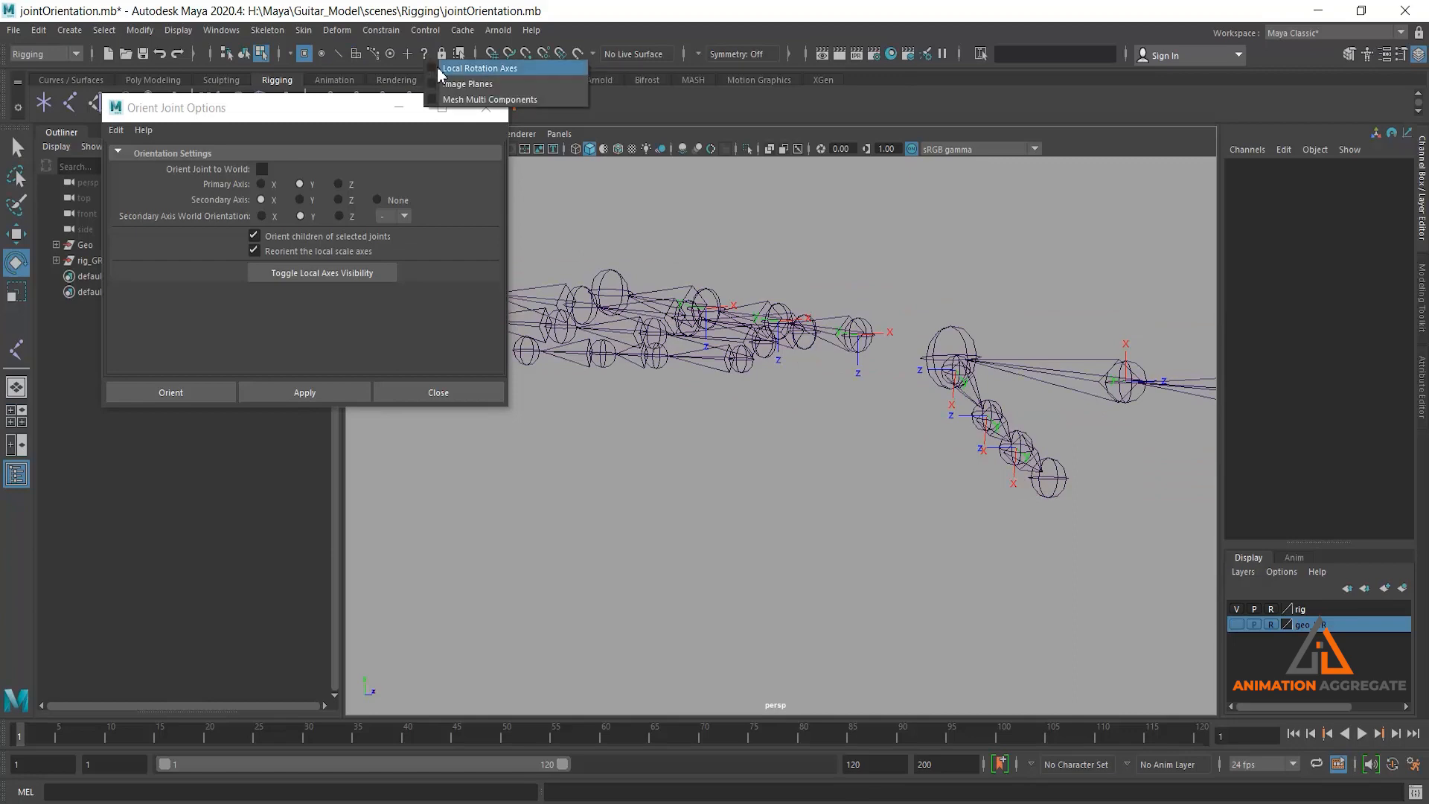
left_click(439, 69)
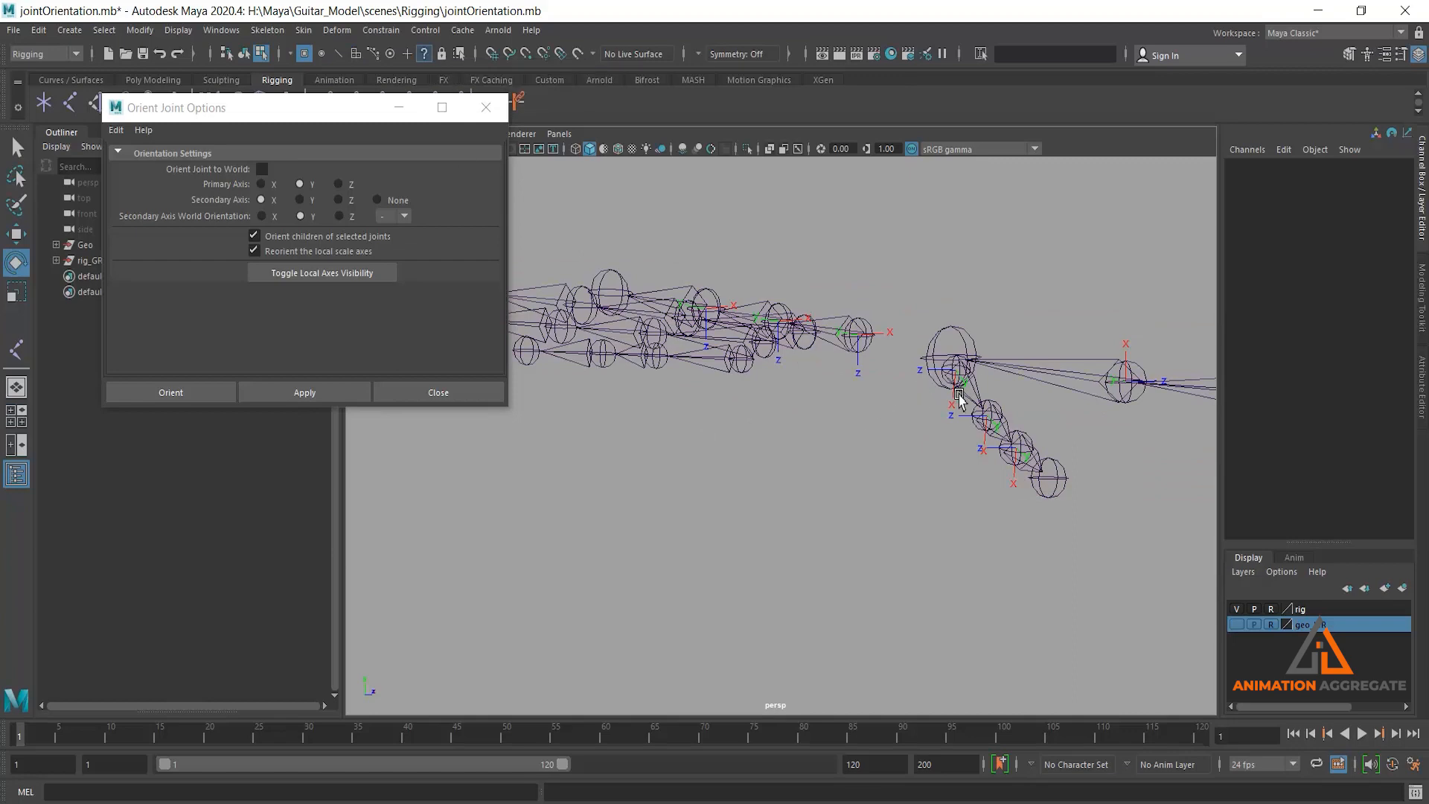
left_click_drag(943, 442, 903, 469, "alt")
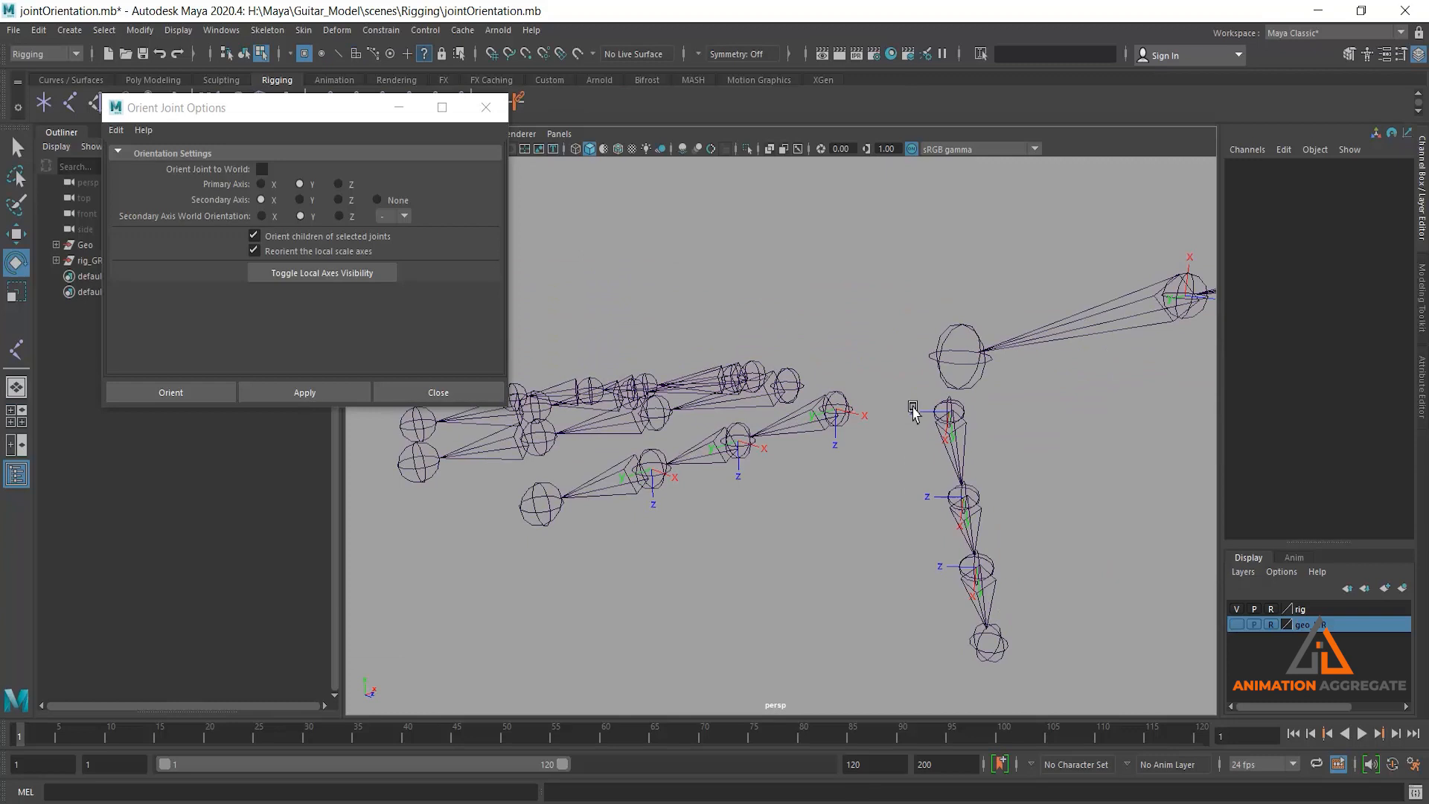
left_click(953, 434)
left_click(955, 417)
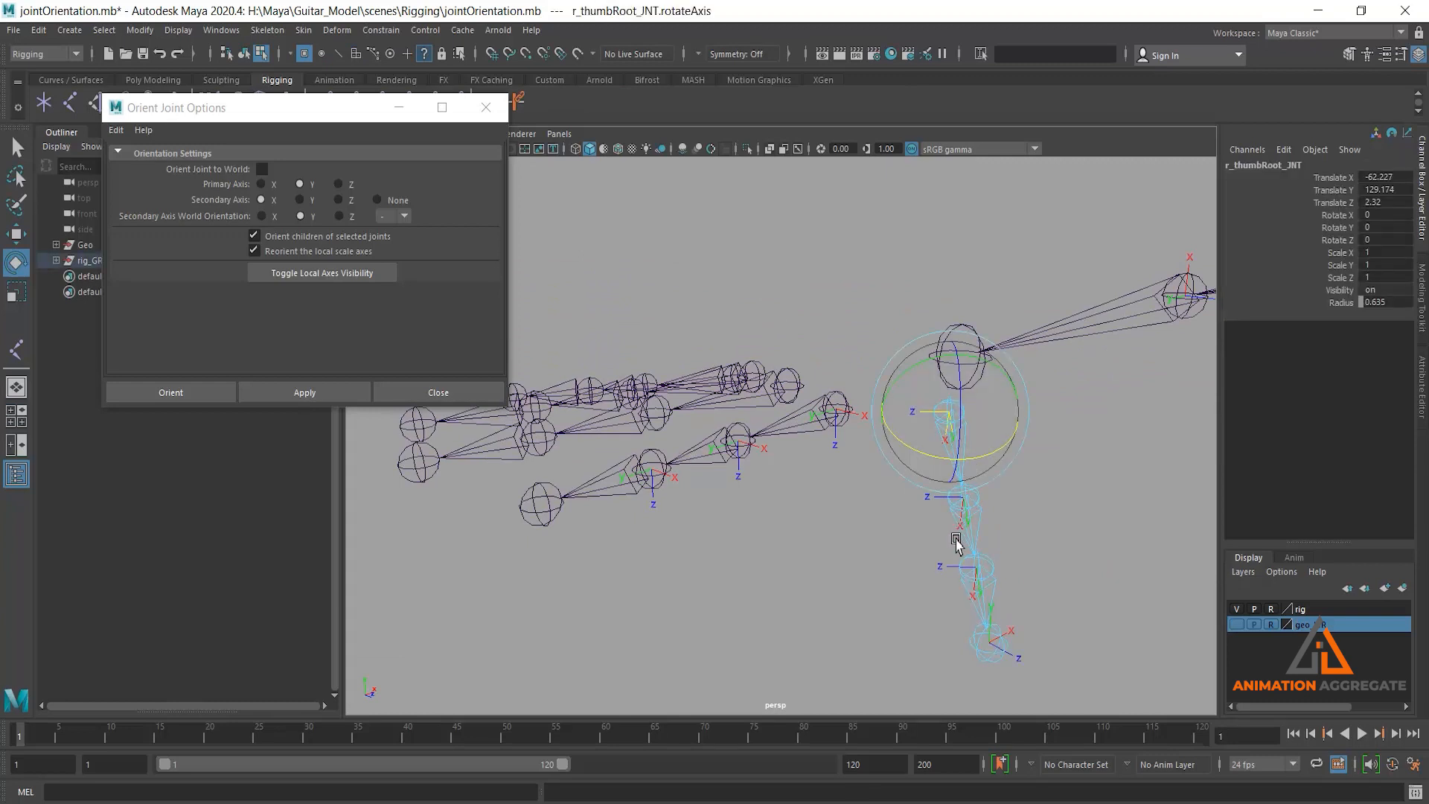
key("q")
left_click(939, 494)
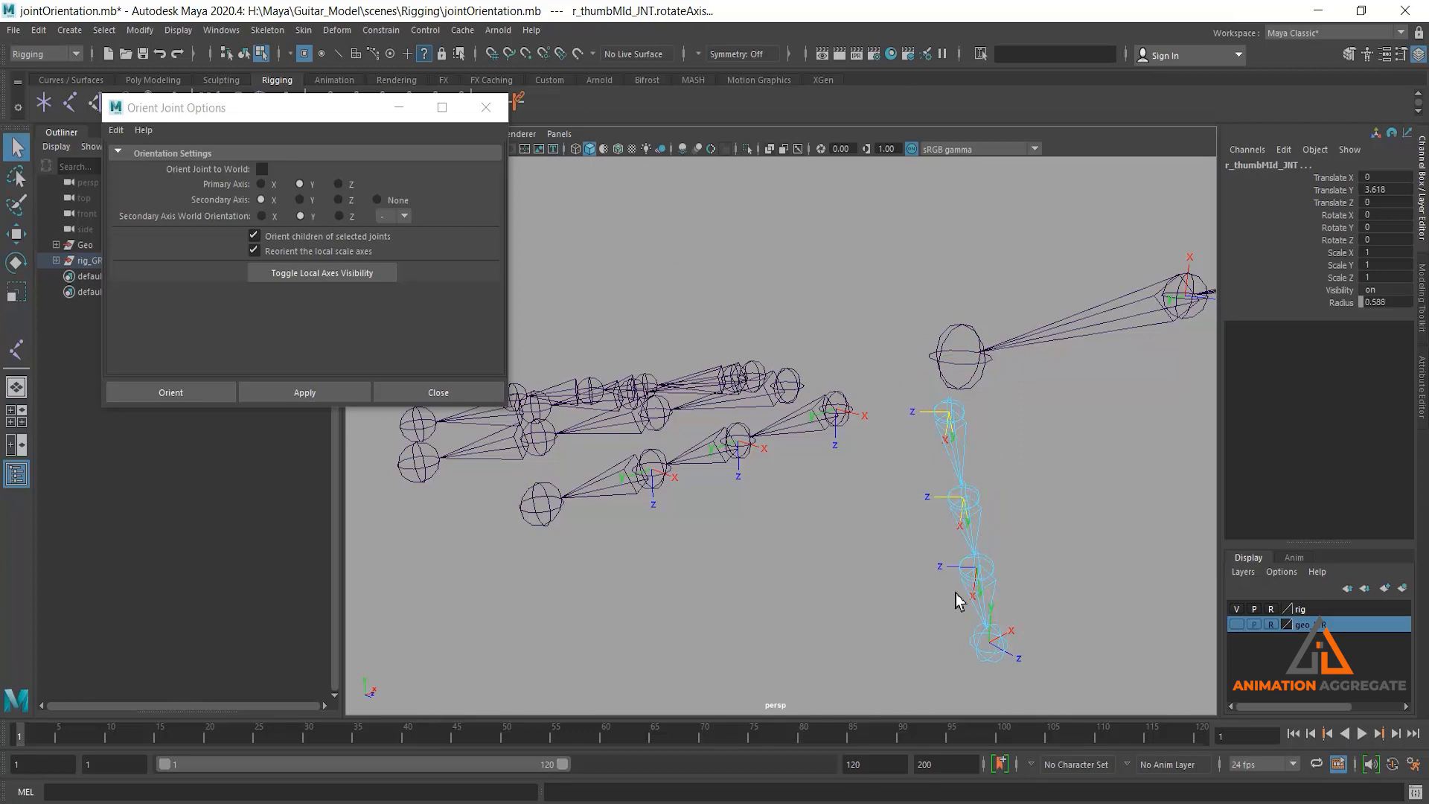
left_click(1015, 605)
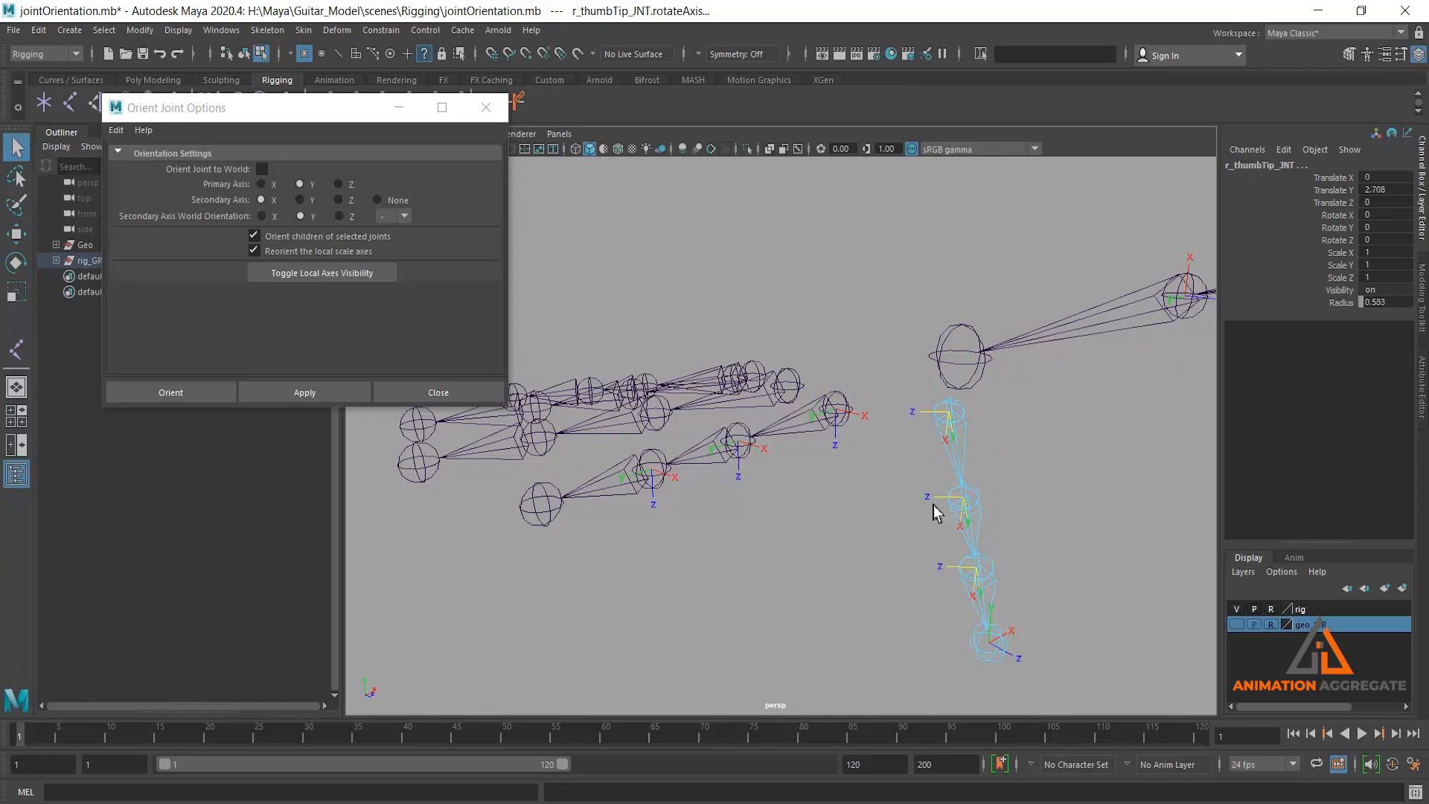
Rotate the selected thumb rotation axes around Y using the hand mesh as reference, hiding the mesh and returning to object selection mode
left_click_drag(936, 513, 850, 421, "alt")
left_click(1237, 624)
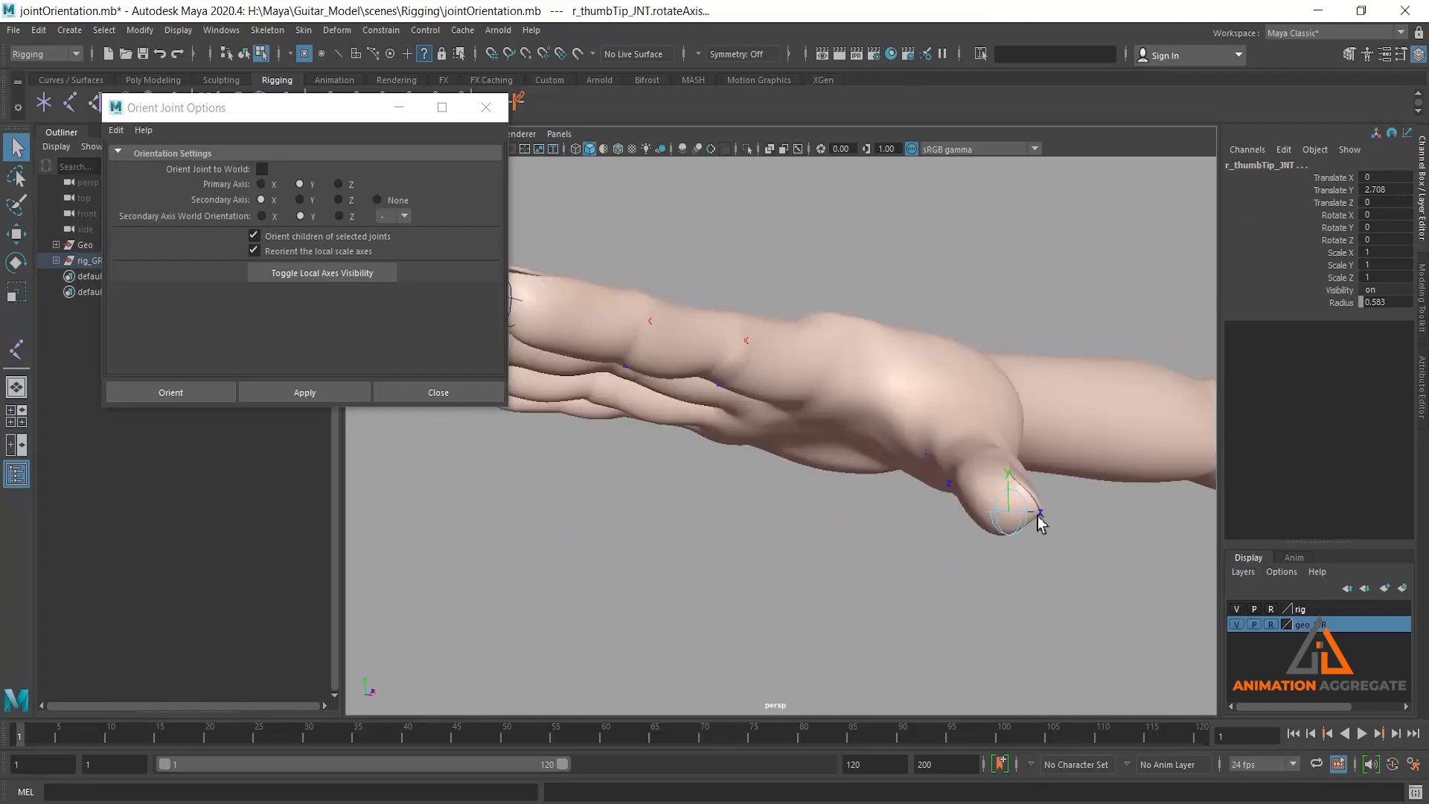
left_click_drag(1039, 516, 928, 460, "alt")
key("e")
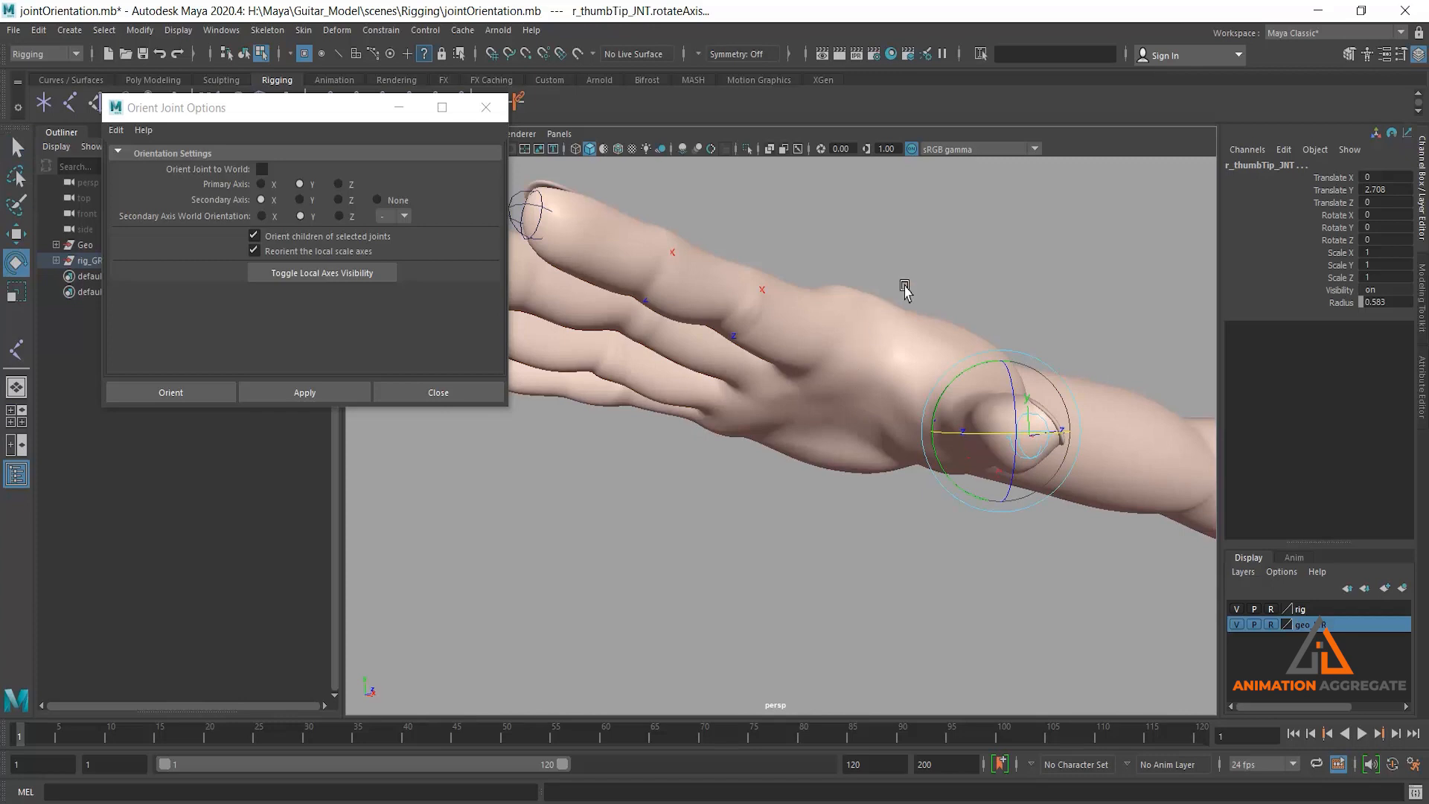
left_click_drag(935, 244, 876, 231)
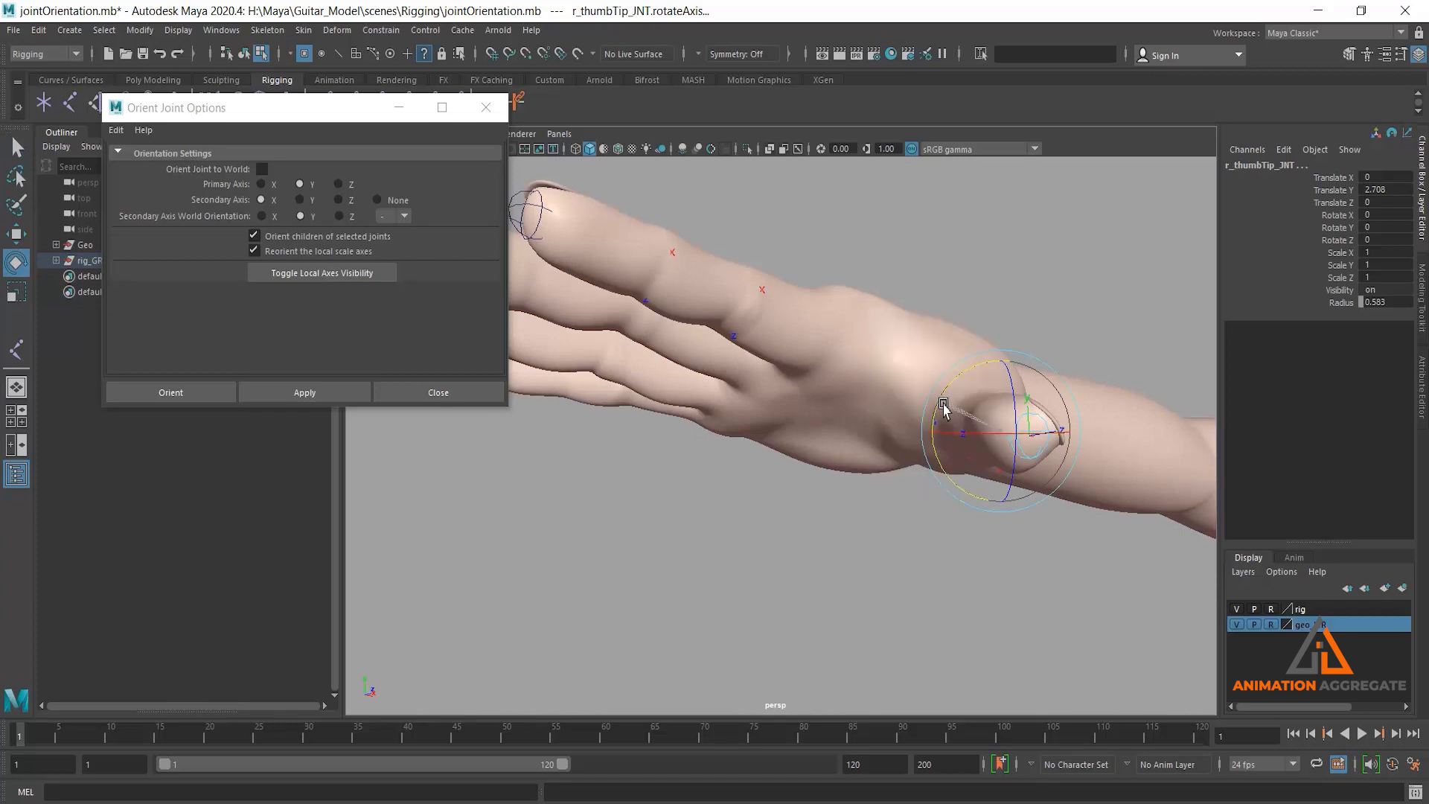
left_click_drag(943, 408, 950, 450)
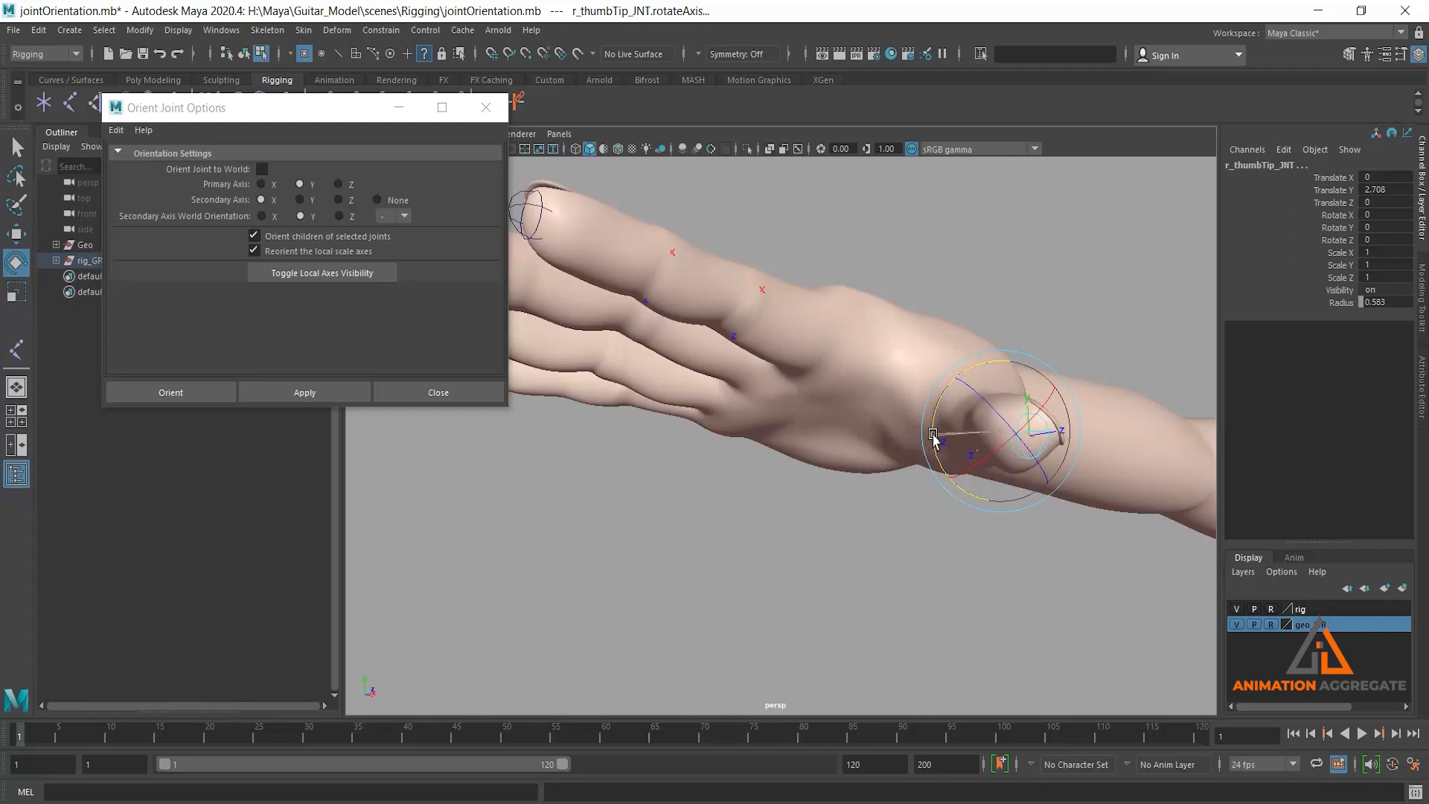
left_click_drag(934, 431, 935, 431)
left_click(1237, 625)
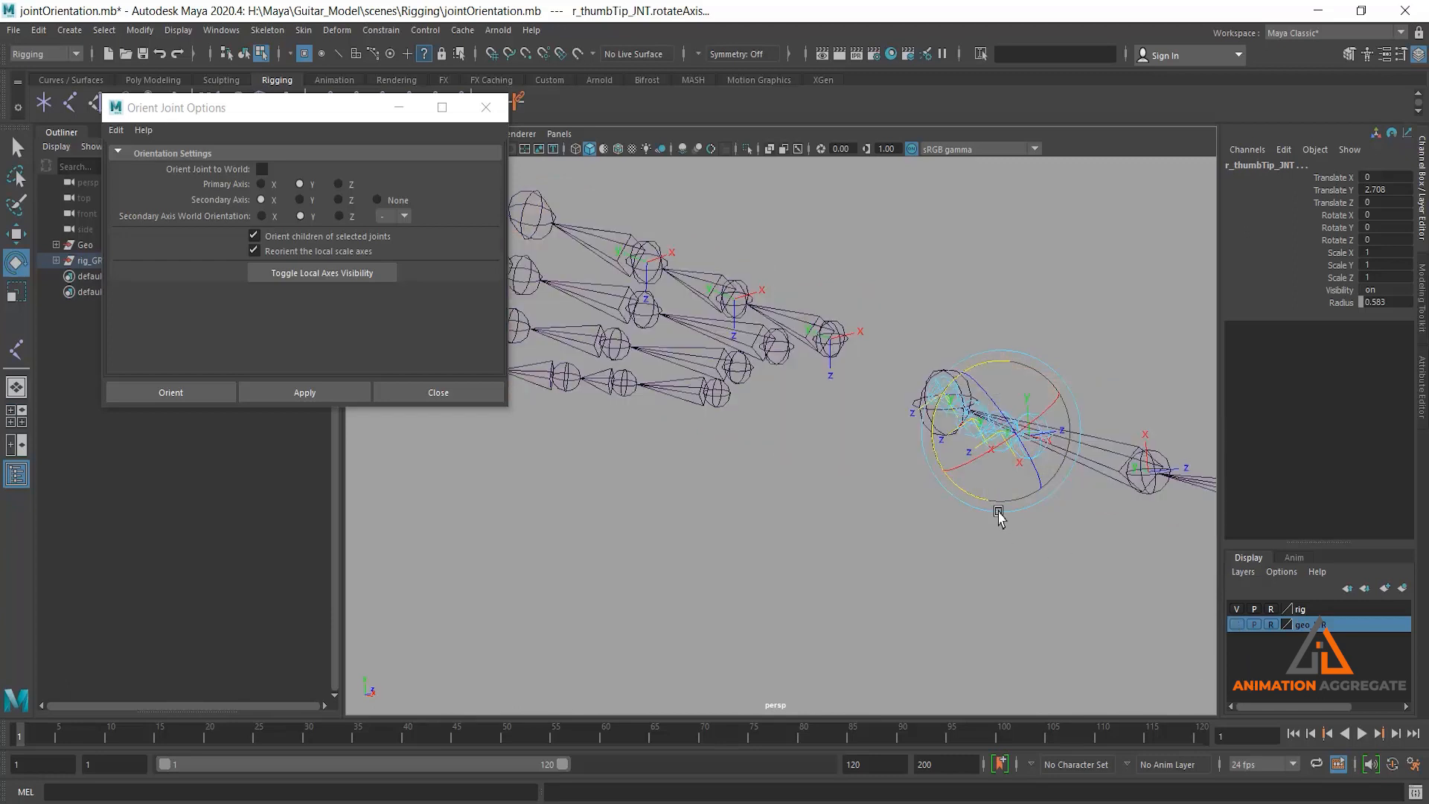
left_click(913, 564)
left_click(244, 53)
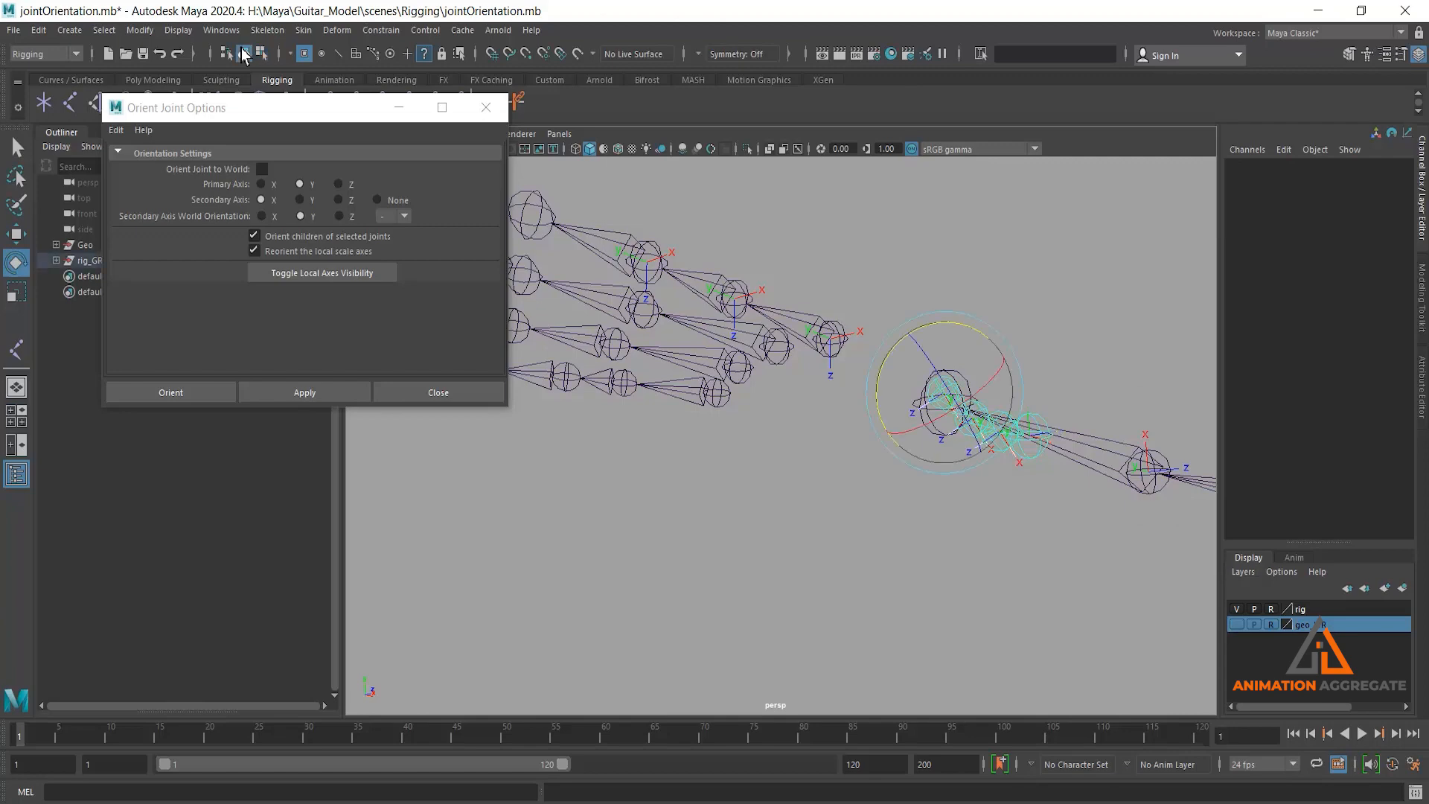
Try rotating the thumb's root joint by about 92.5 degrees in X, undoing the rotation and clearing the selection
left_click_drag(833, 497, 779, 489, "alt")
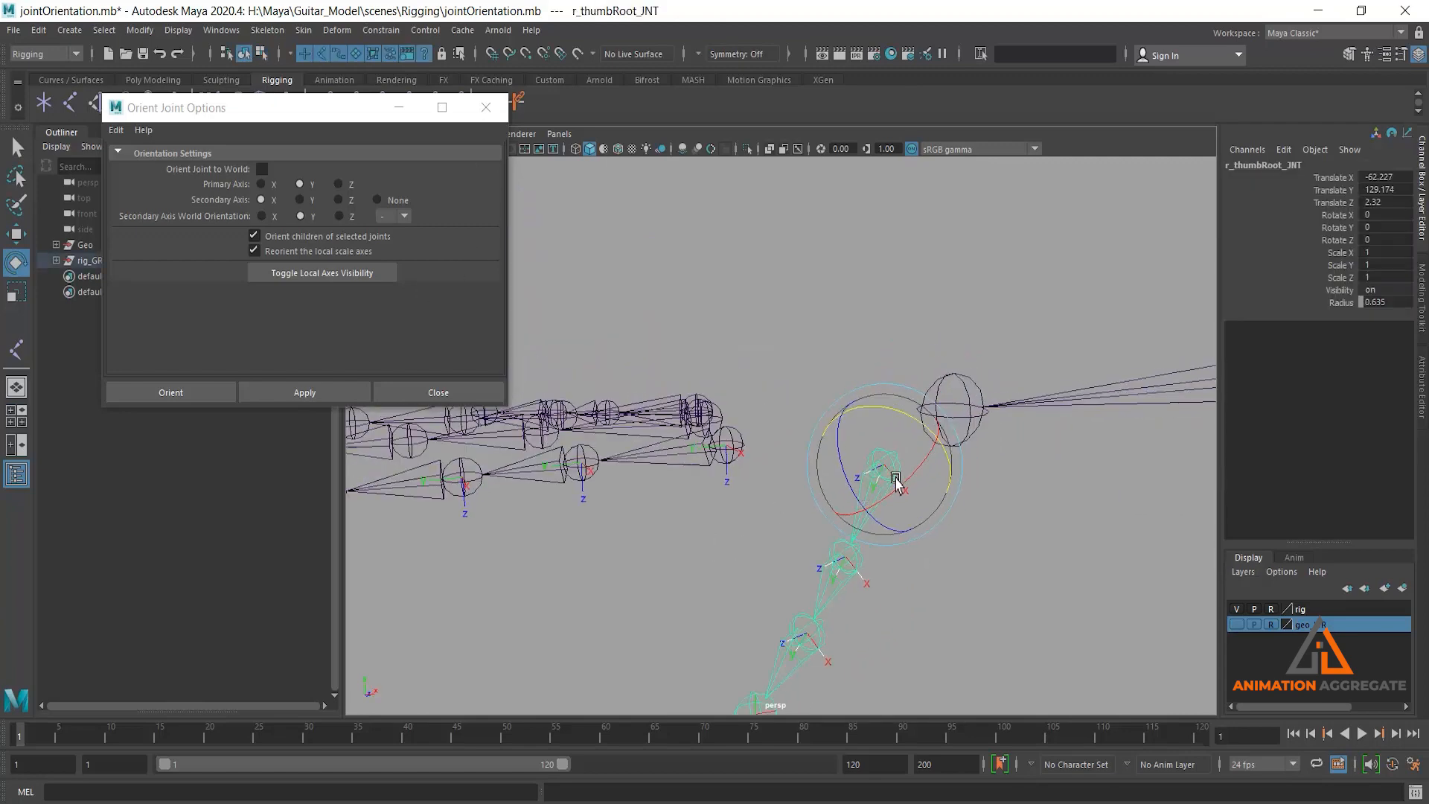
left_click_drag(910, 478, 934, 555)
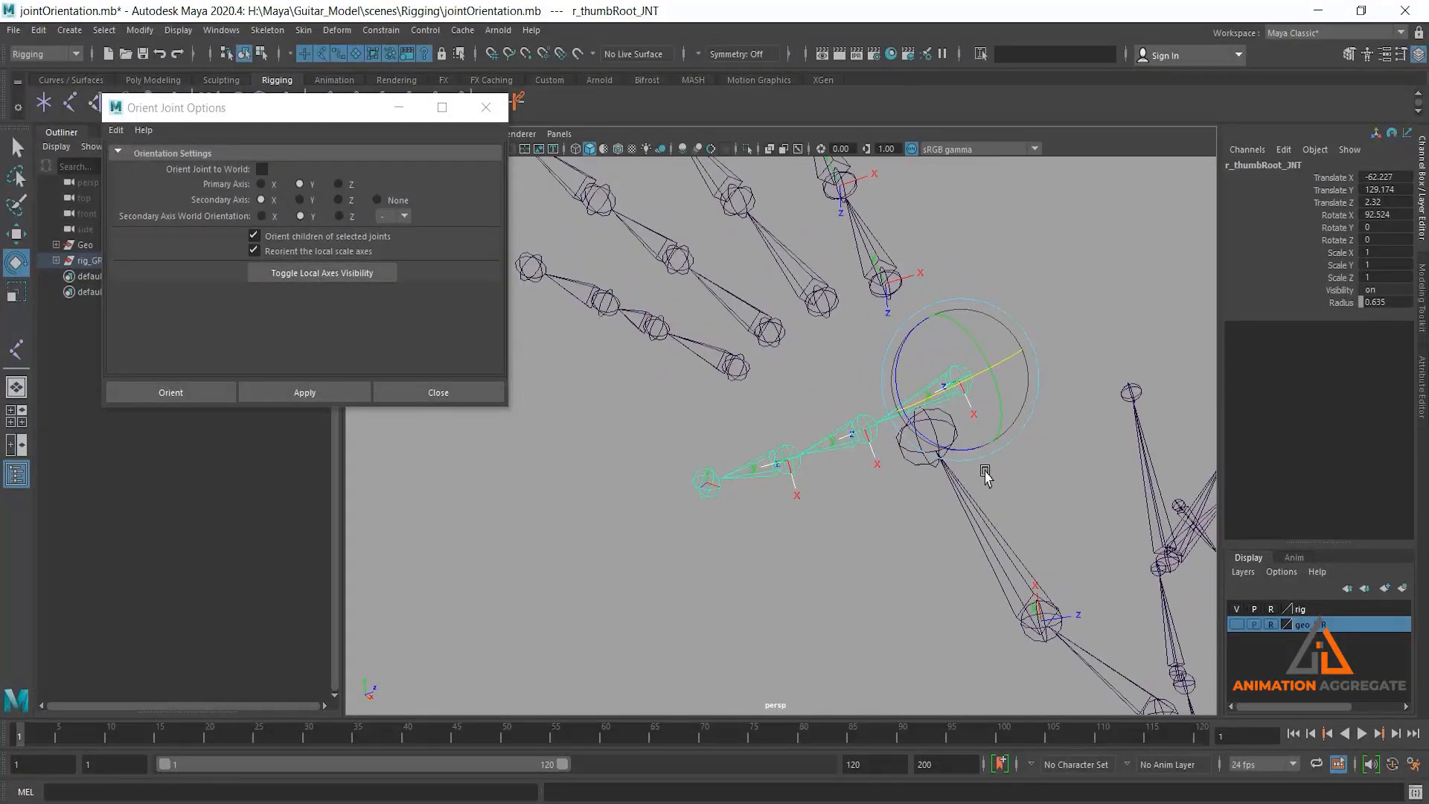
key("ctrl+z")
left_click_drag(989, 504, 986, 468, "alt")
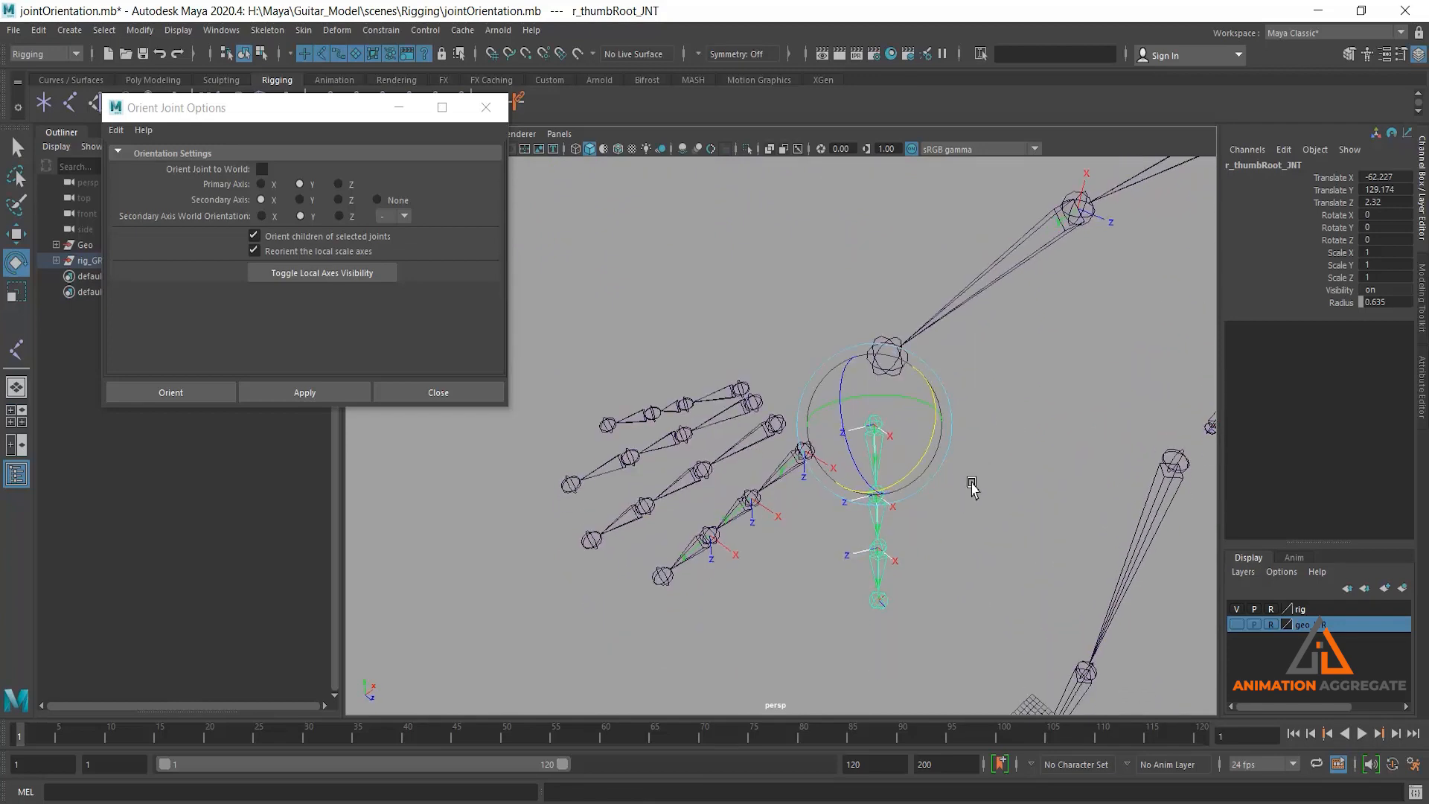
left_click_drag(999, 435, 969, 427, "alt")
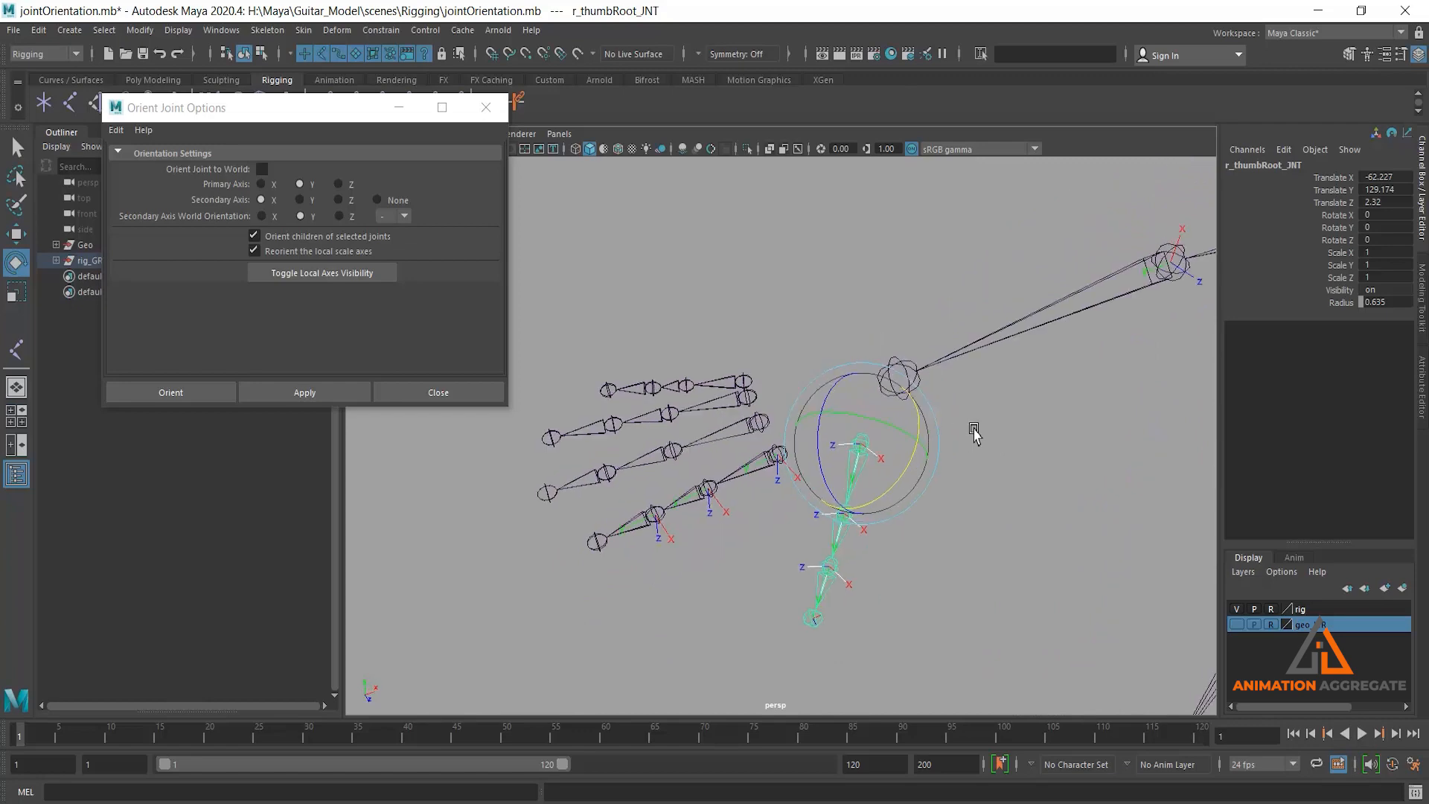
left_click(1004, 491)
Display the local rotation axes of the right leg's root and middle joints and clear the selection
left_click_drag(1004, 491, 987, 290, "alt")
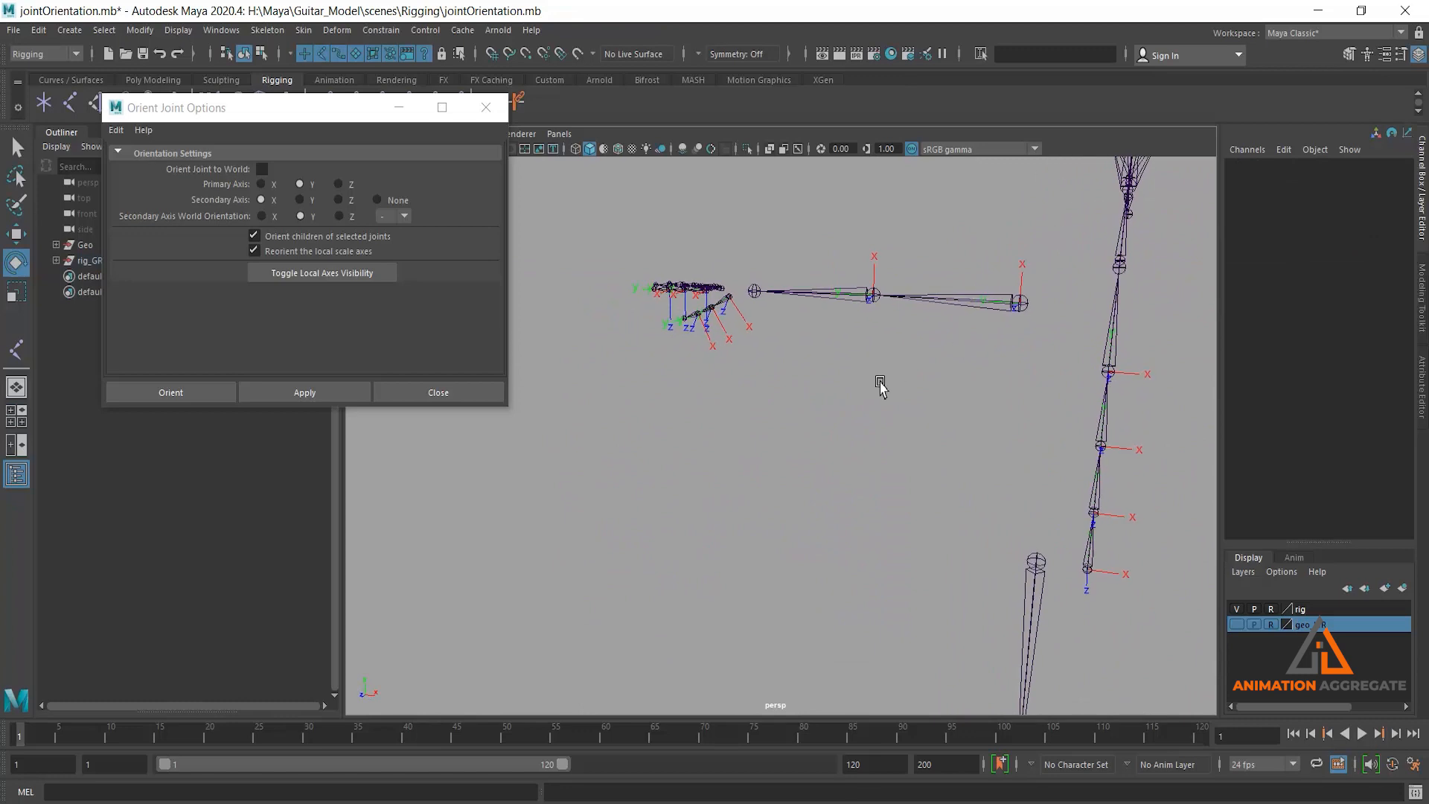
left_click_drag(922, 462, 937, 396, "alt")
left_click(935, 400)
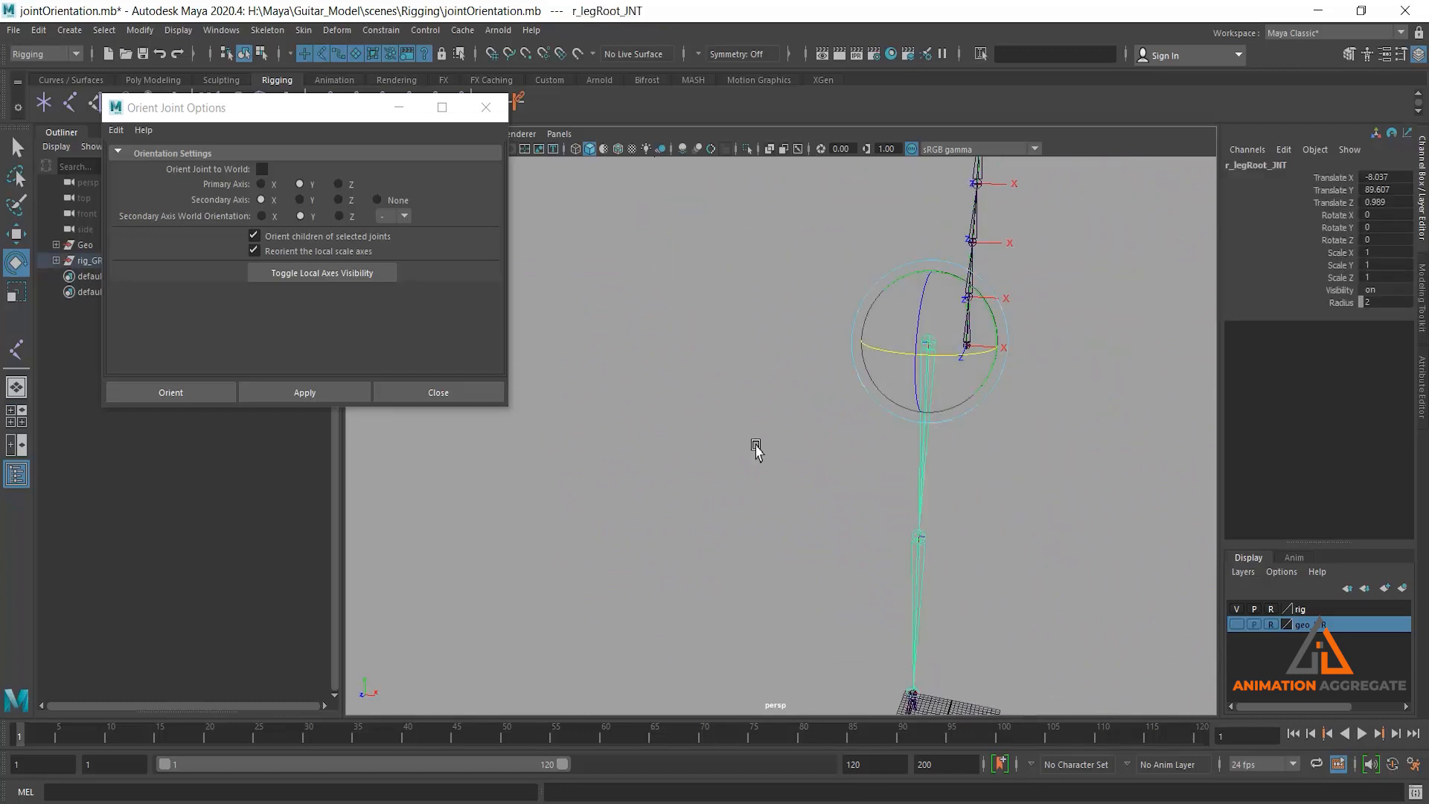
left_click_drag(756, 446, 828, 445, "alt")
left_click(342, 393)
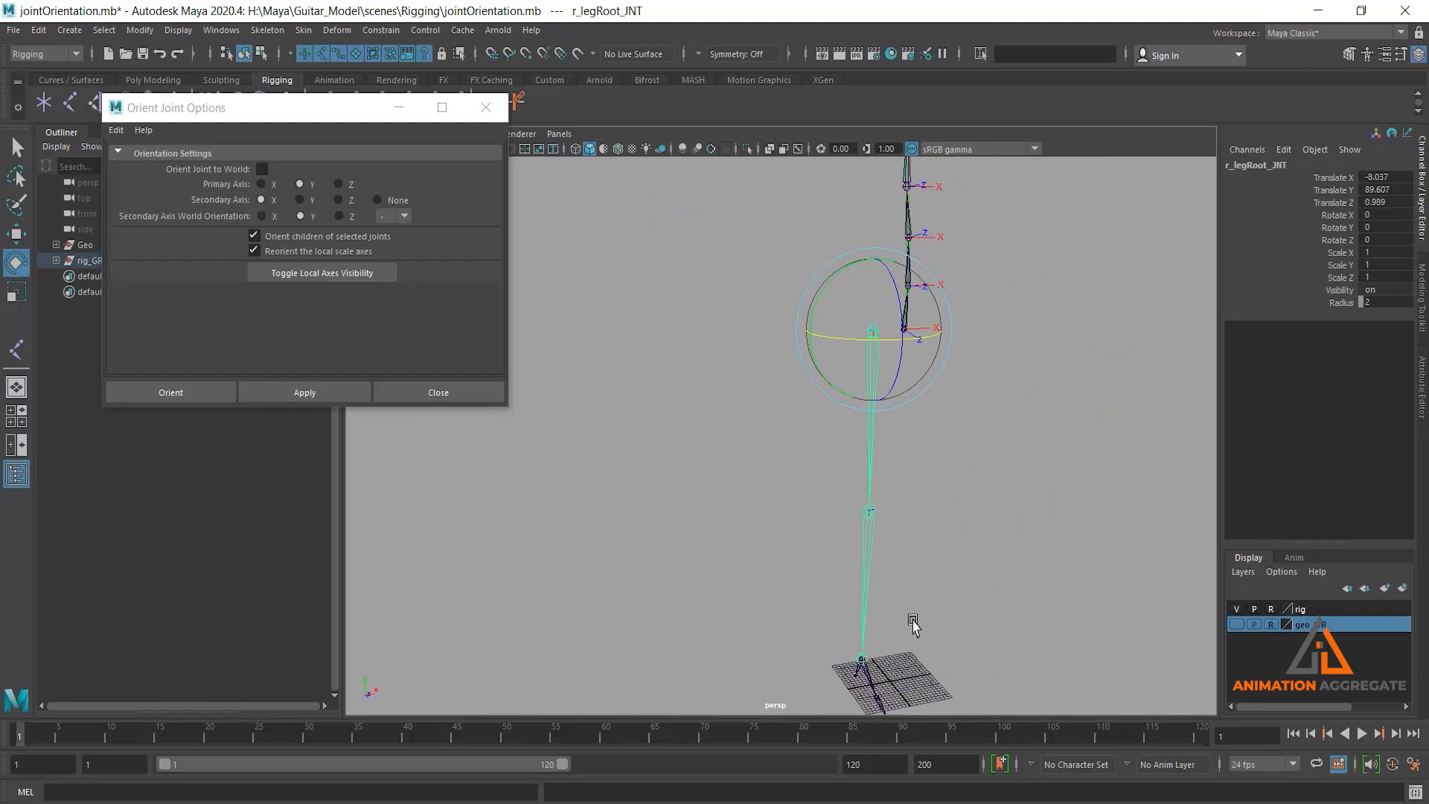
left_click(873, 560)
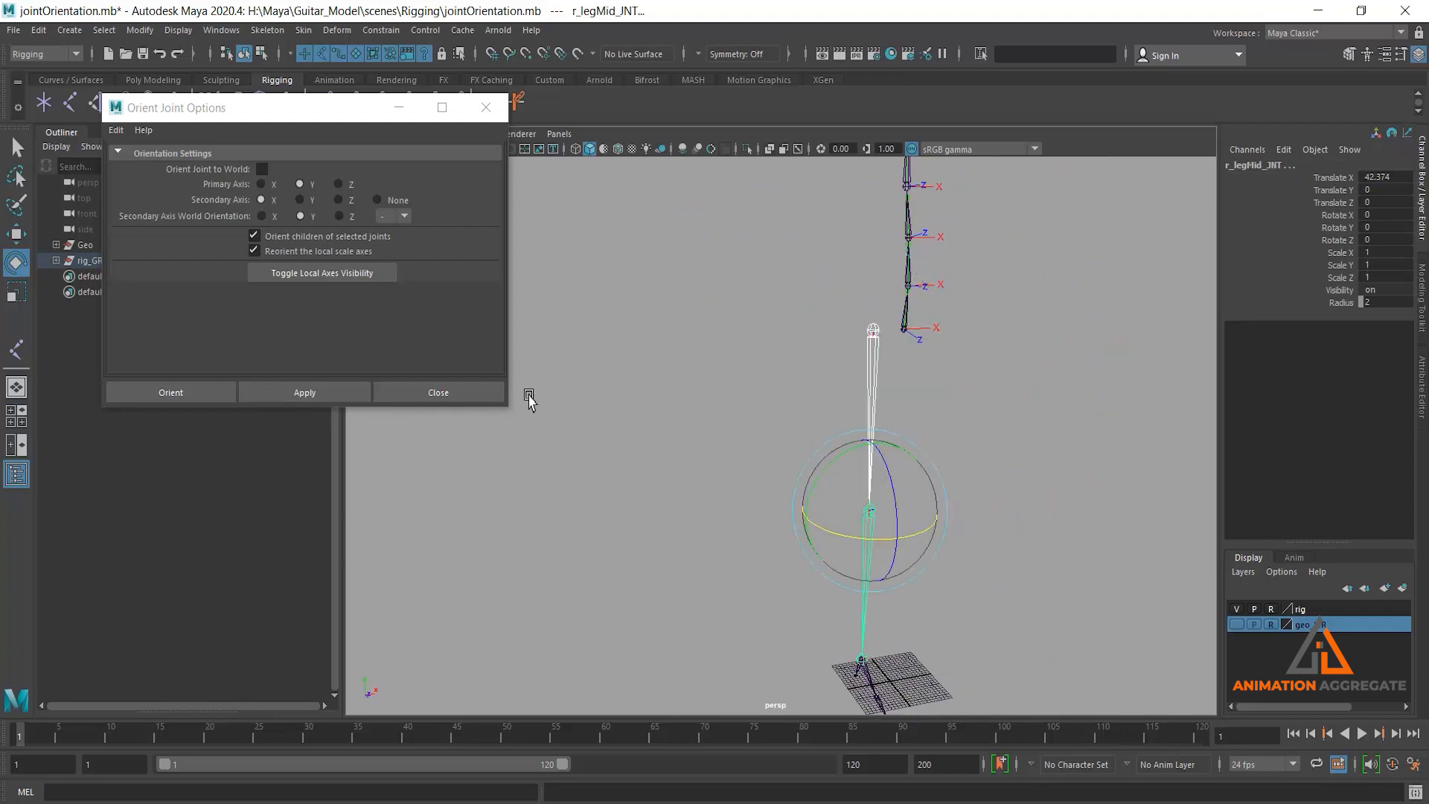
left_click(363, 281)
mouse_move(1003, 480)
left_mouse_down("alt")
mouse_move(973, 487)
mouse_move(982, 480)
left_mouse_up("alt")
left_click(1037, 445)
left_click_drag(880, 601, 922, 603, "alt")
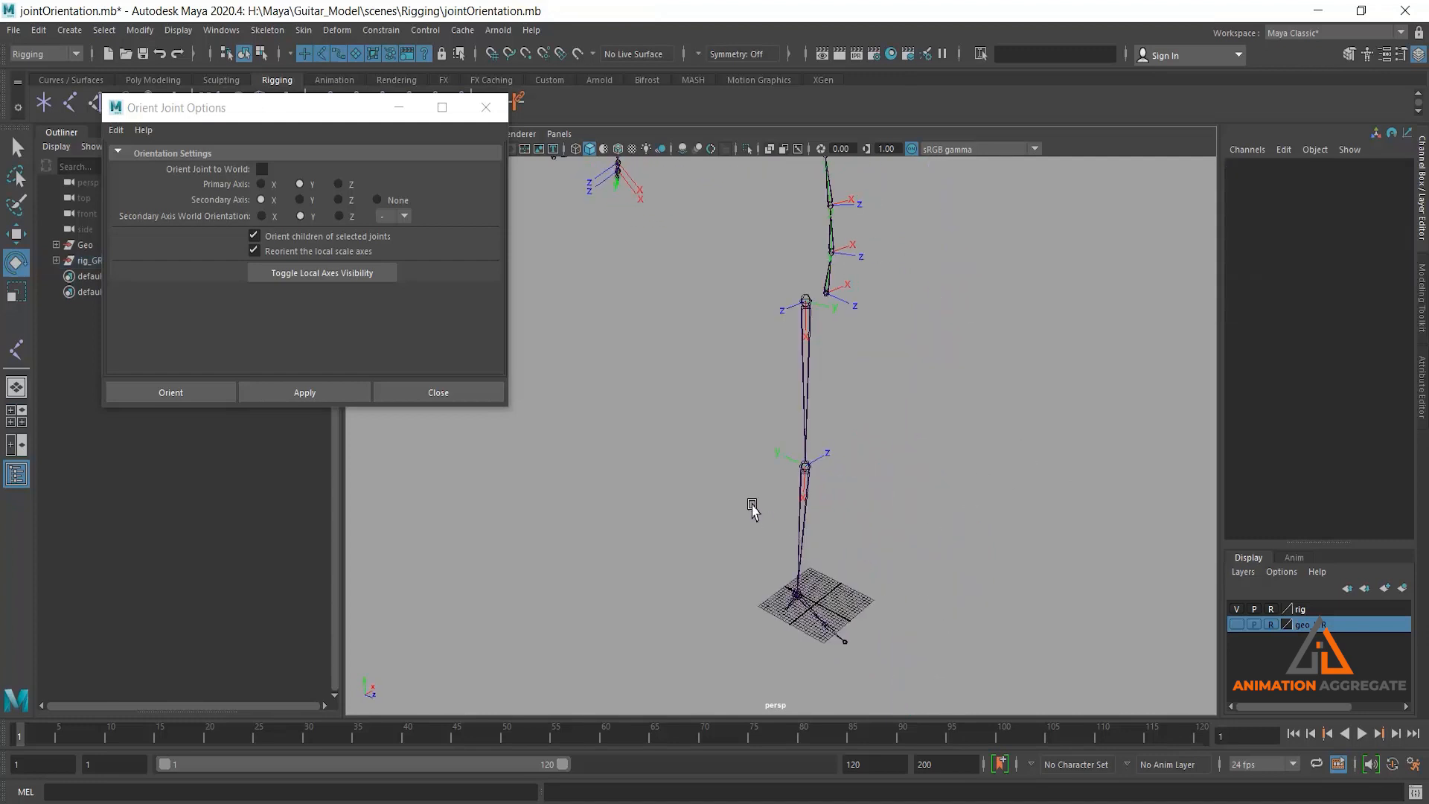
Try rotating the right leg's middle joint with its current orientation, undoing the rotation
left_click(804, 498)
left_click_drag(847, 443, 858, 488)
key("ctrl+z")
Try rotating the right leg's root and middle joints together, undoing the rotation and clearing the selection
left_click_drag(987, 480, 961, 486, "alt")
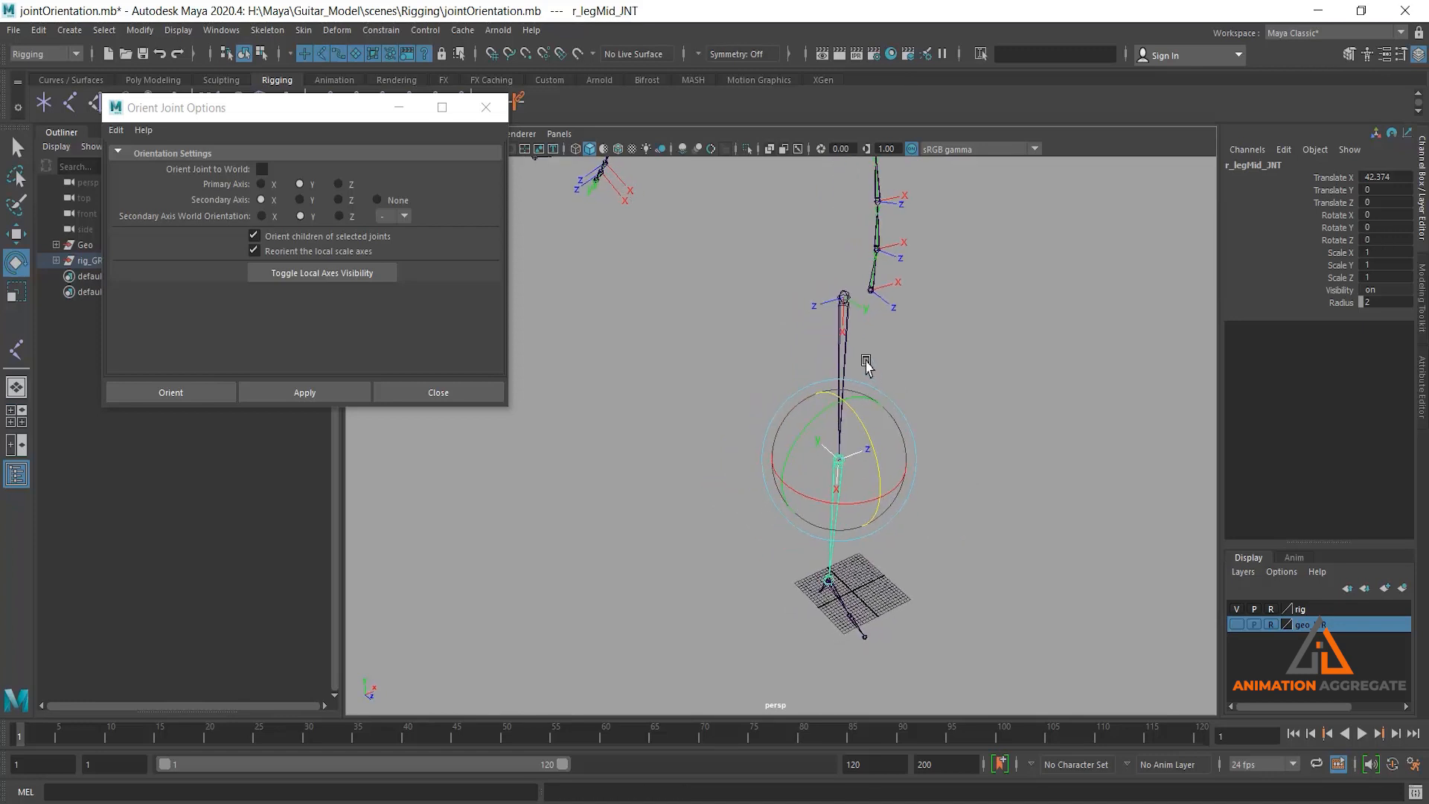
left_click(839, 326)
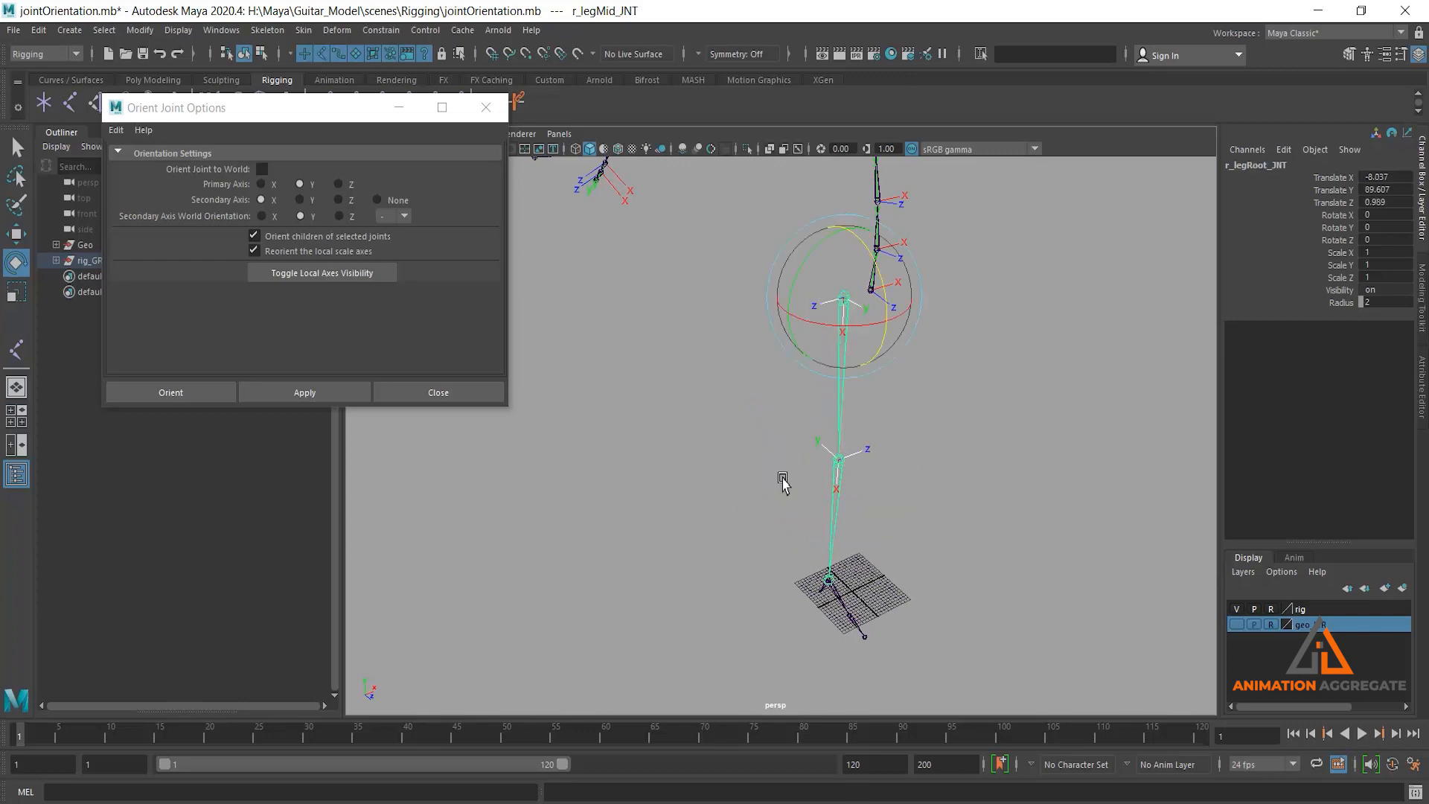
left_click(836, 473, "shift")
mouse_move(869, 435)
left_mouse_down()
mouse_move(870, 461)
mouse_move(871, 412)
left_mouse_up()
key("ctrl+z")
left_click(963, 366)
Try orienting the right leg chain with primary axis Y, secondary axis X and negative Y as the secondary axis world orientation
right_click_drag(871, 411, 888, 475, "alt")
left_click_drag(890, 454, 886, 417, "alt")
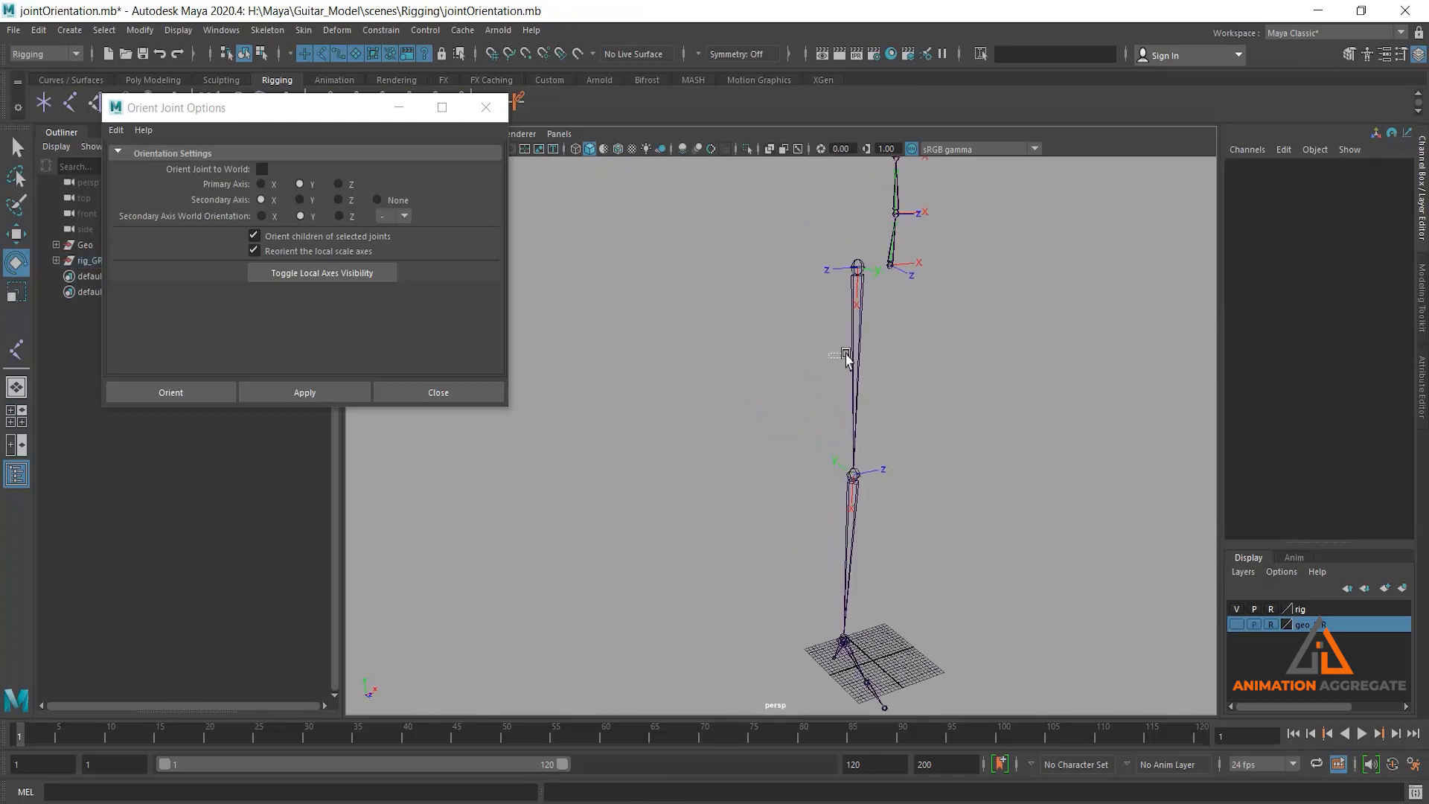
left_click(855, 343)
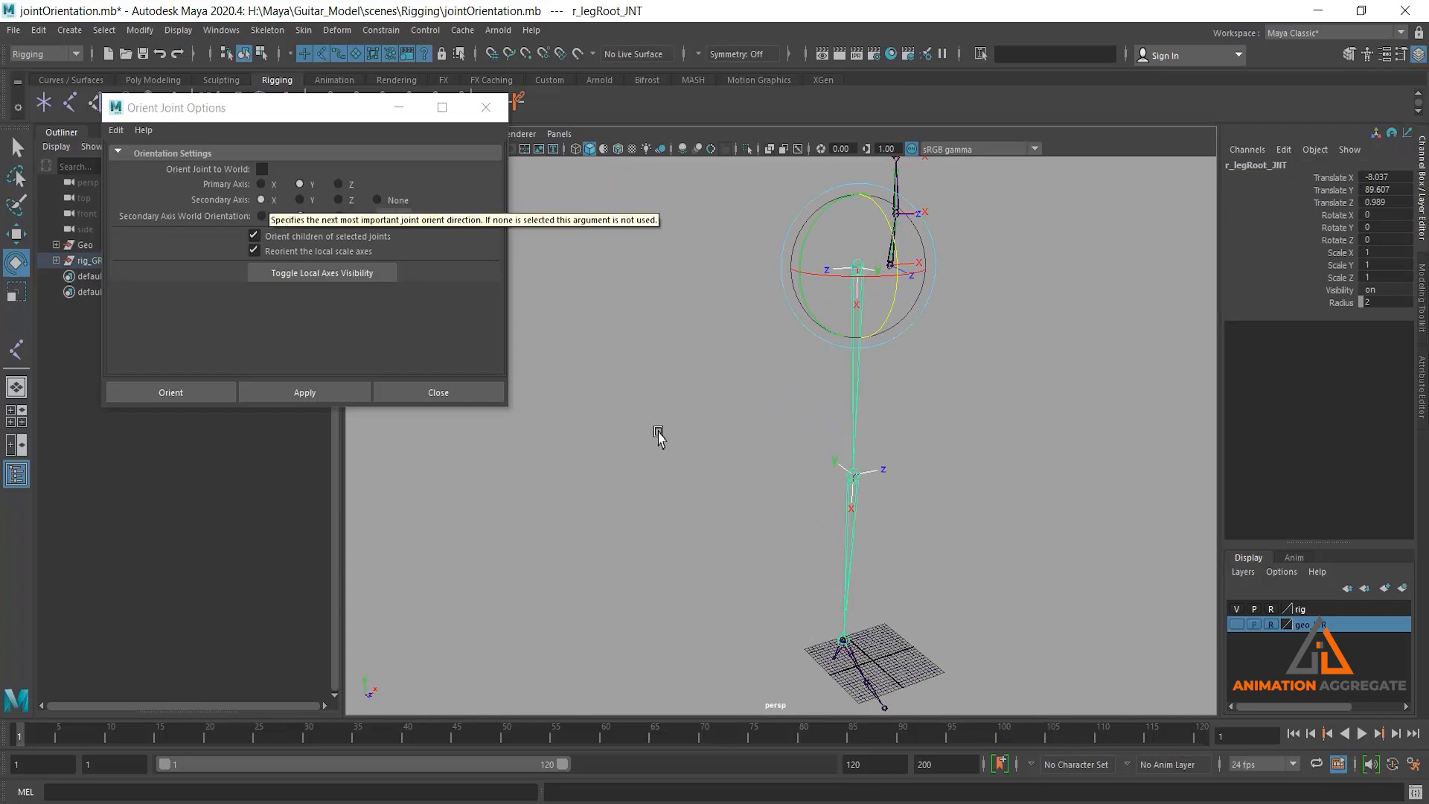
left_click_drag(868, 443, 915, 517, "alt")
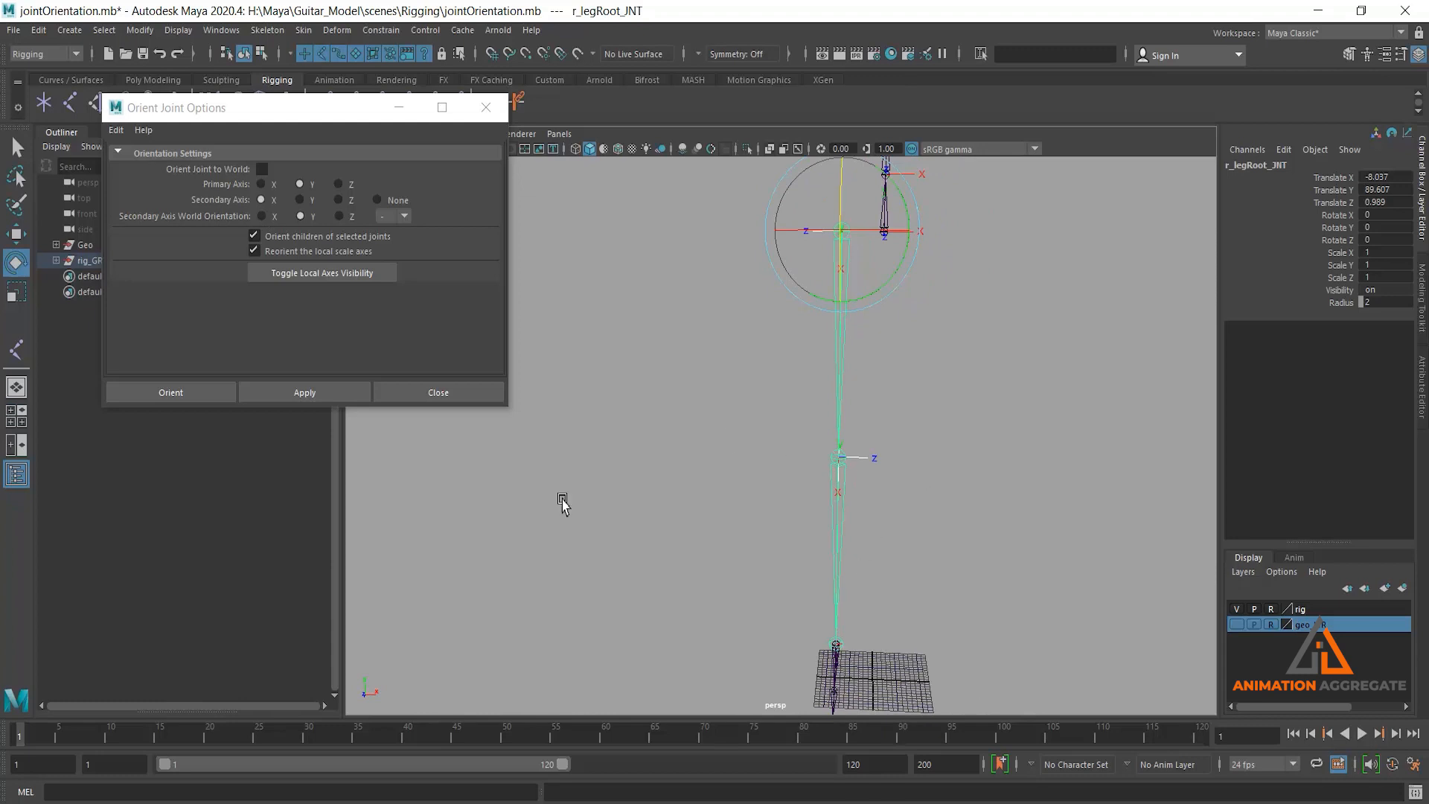
left_click(306, 393)
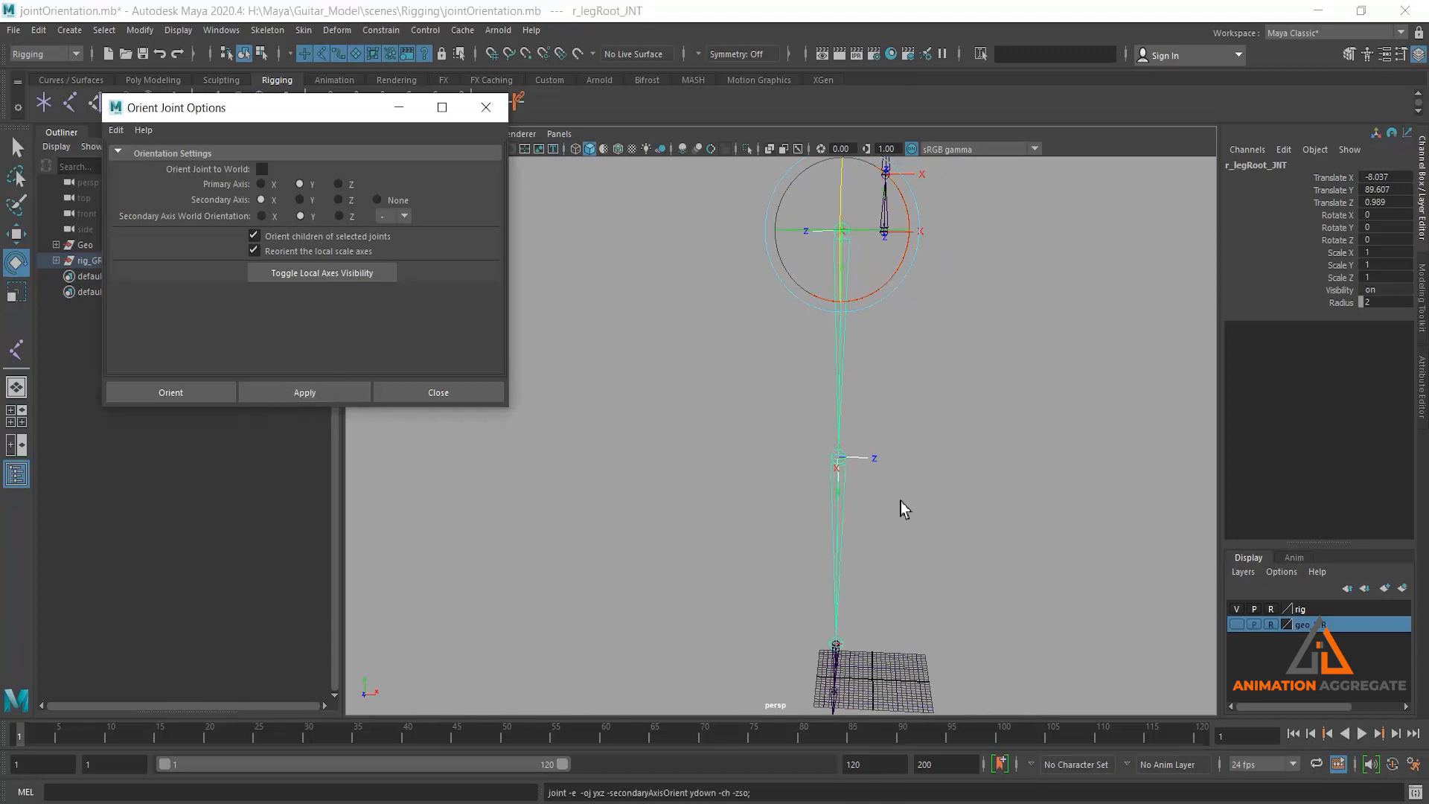
Orient the right leg chain with primary axis Y, secondary axis X and negative X as the secondary axis world orientation
mouse_move(903, 504)
left_mouse_down("alt")
mouse_move(918, 462)
mouse_move(893, 501)
mouse_move(844, 506)
mouse_move(886, 501)
left_mouse_up("alt")
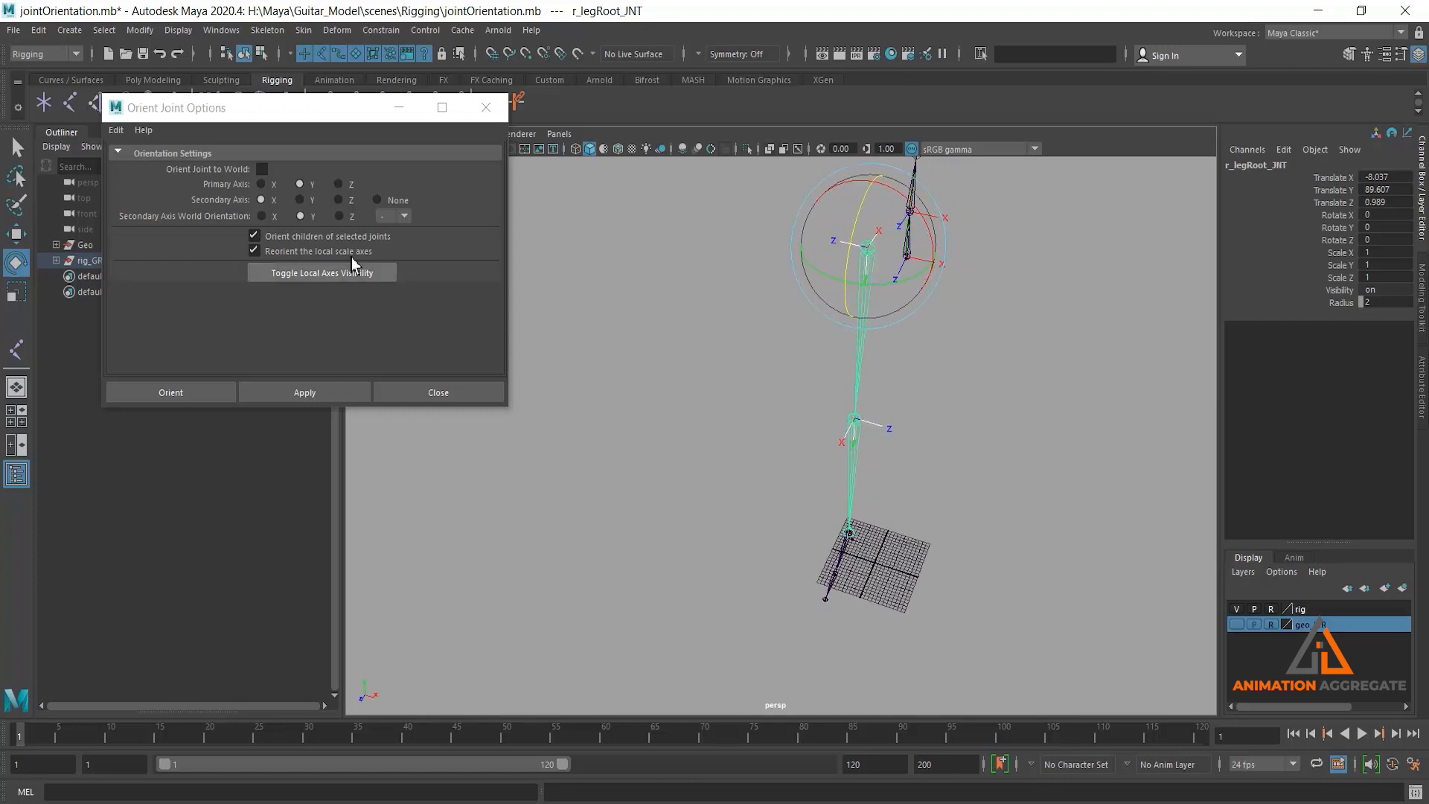
left_click(261, 216)
left_click(356, 393)
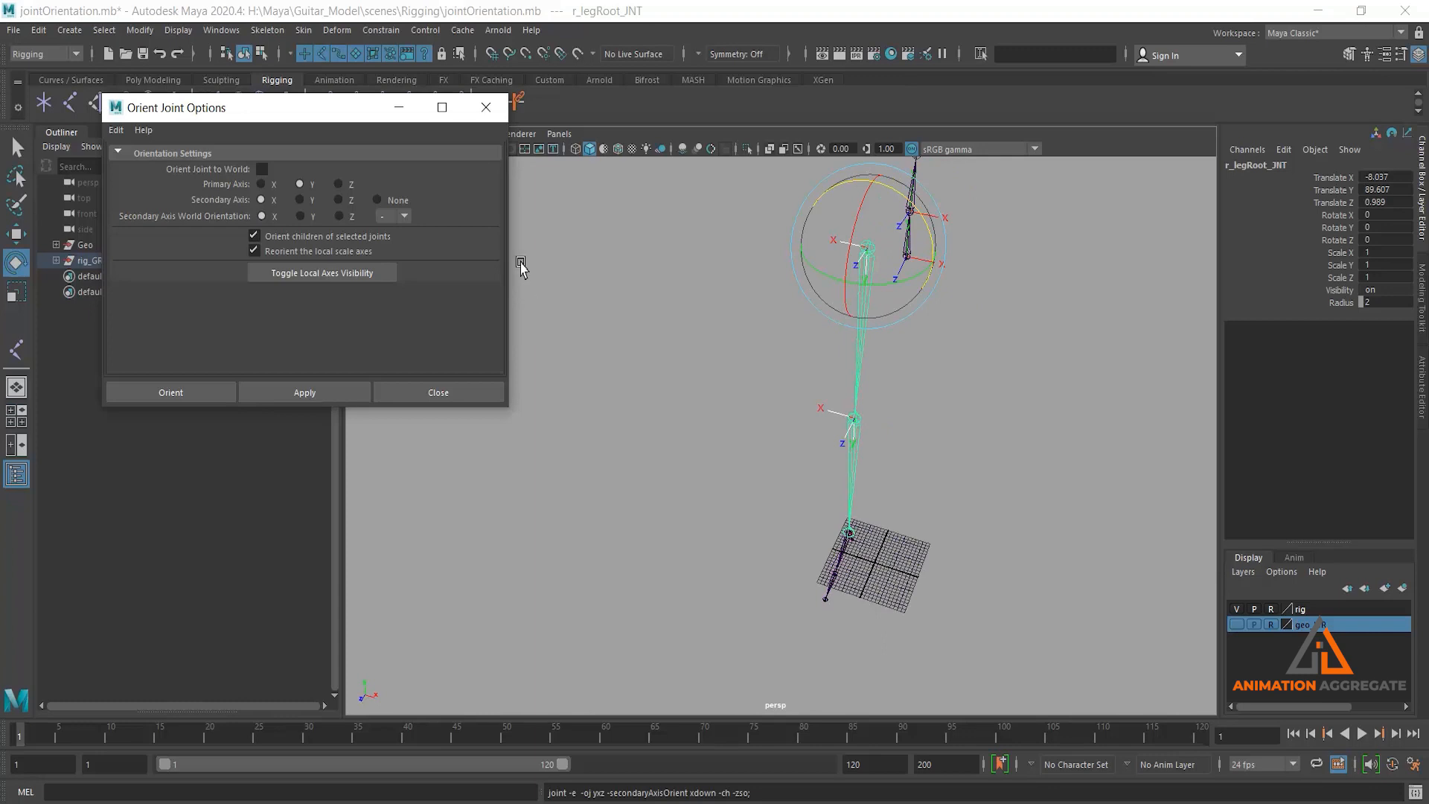
Orient the right leg chain with primary axis Y, secondary axis X and positive X as the secondary axis world orientation
left_click(397, 217)
left_click(389, 230)
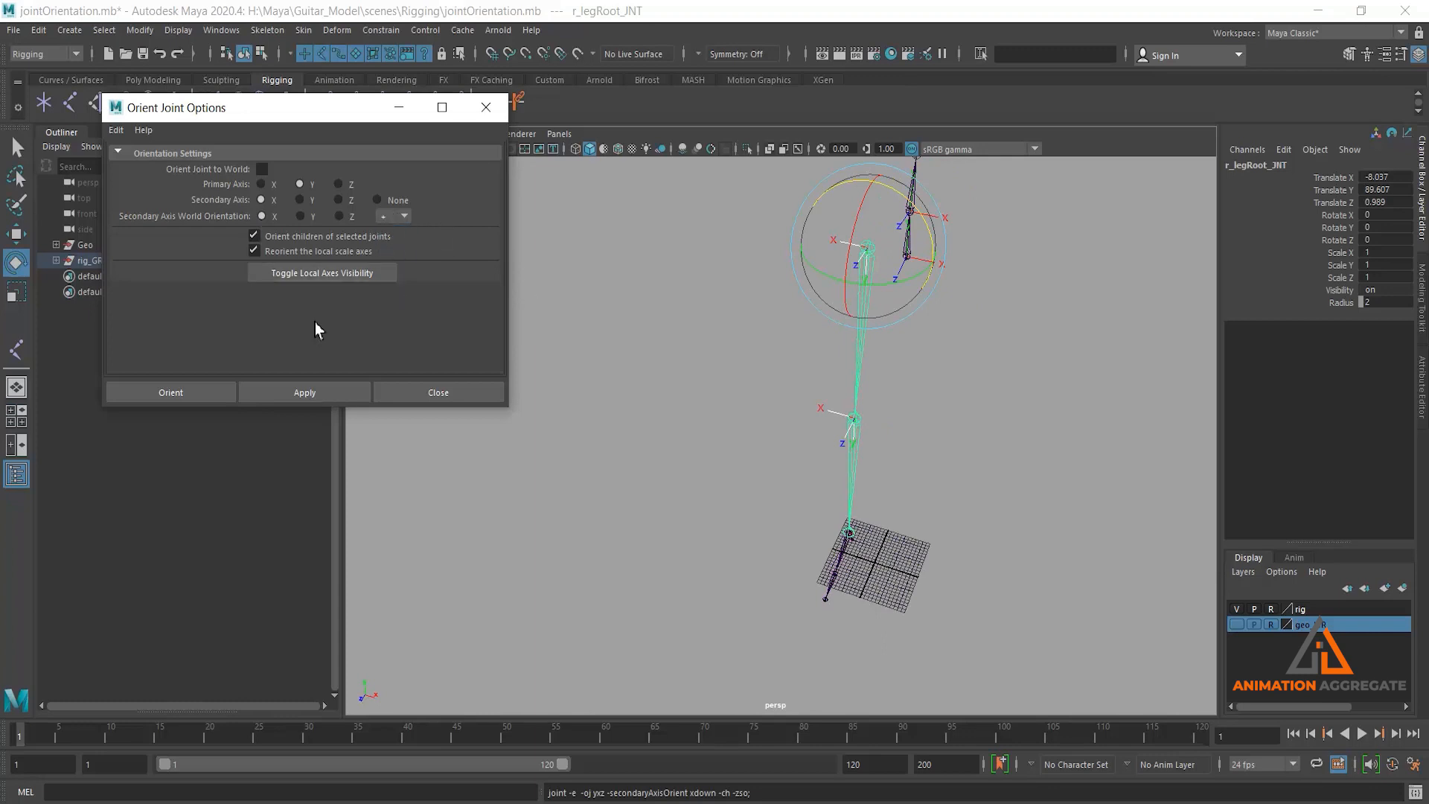
left_click(313, 393)
left_click_drag(892, 373, 866, 356, "alt")
Try rotating the right leg's root joint about its X axis with the positive X orientation, undoing the rotation
left_click(974, 395)
left_click(856, 474, "shift")
left_click_drag(982, 467, 840, 475, "alt")
key("ctrl+z")
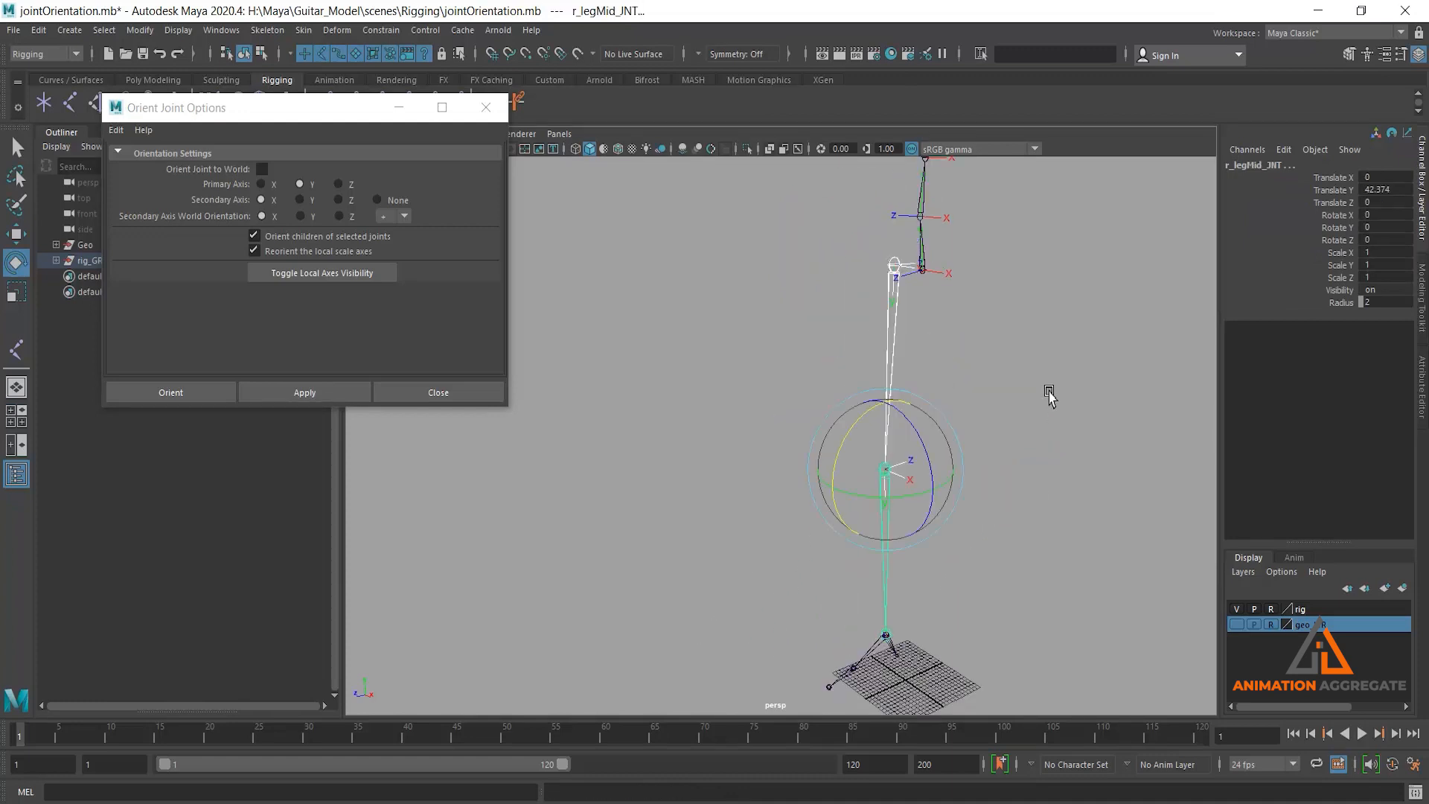
left_click(1048, 391)
left_click(858, 446)
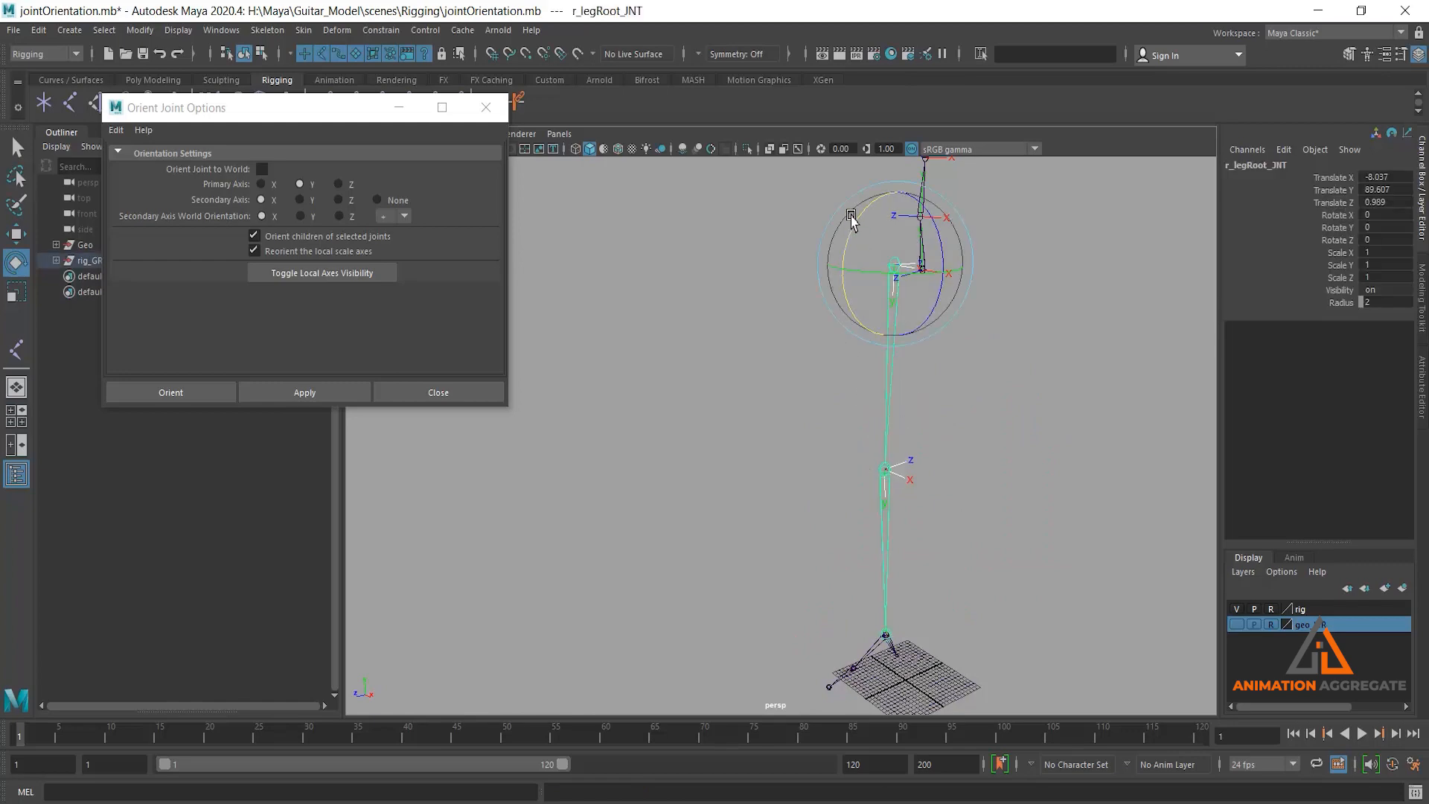
mouse_move(852, 217)
left_mouse_down()
mouse_move(830, 268)
mouse_move(847, 214)
left_mouse_up()
key("ctrl+z")
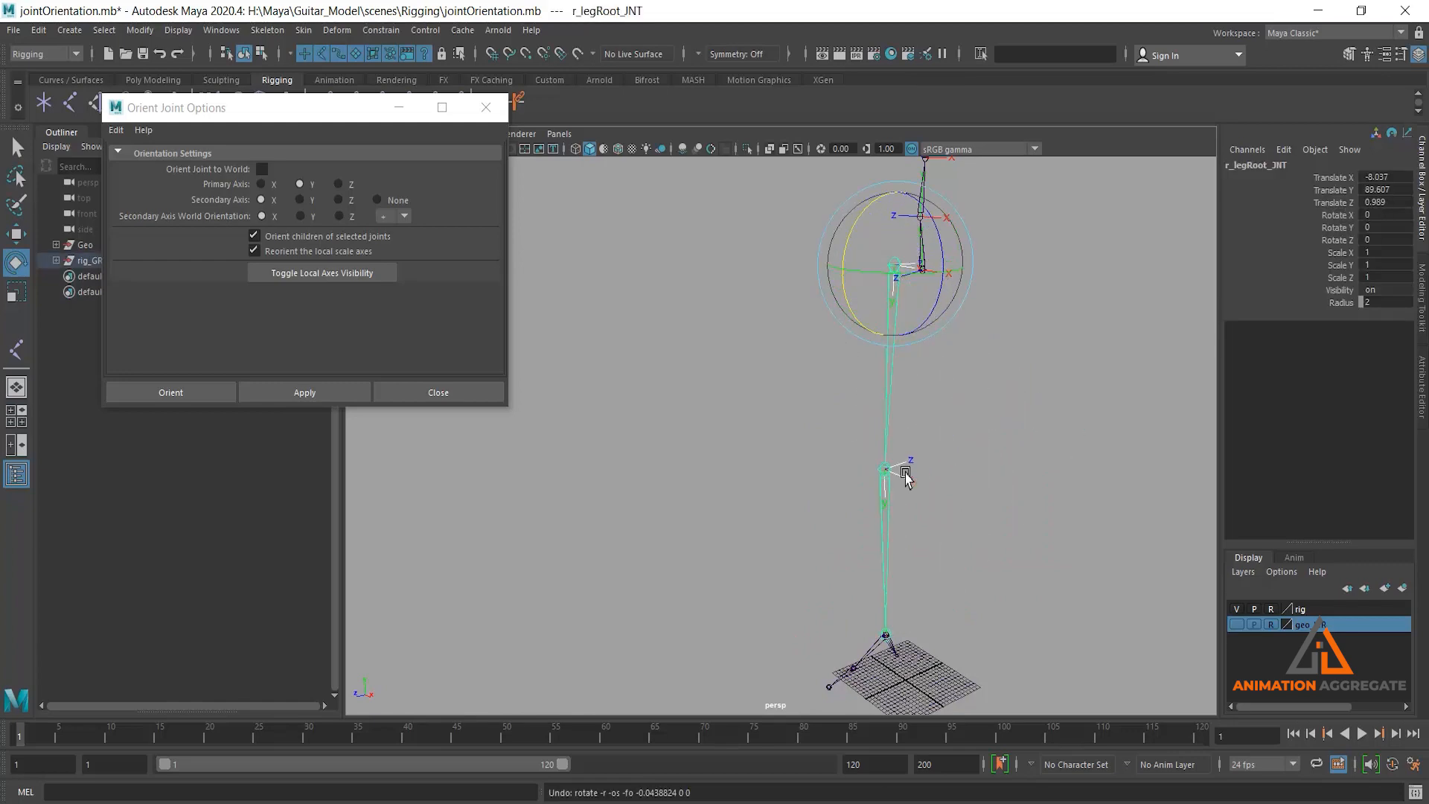
Select the right foot's root and middle joints and display their local rotation axes
middle_click_drag(937, 644, 886, 428, "alt")
scroll(941, 497, "up", 5)
scroll(916, 514, "up", 3)
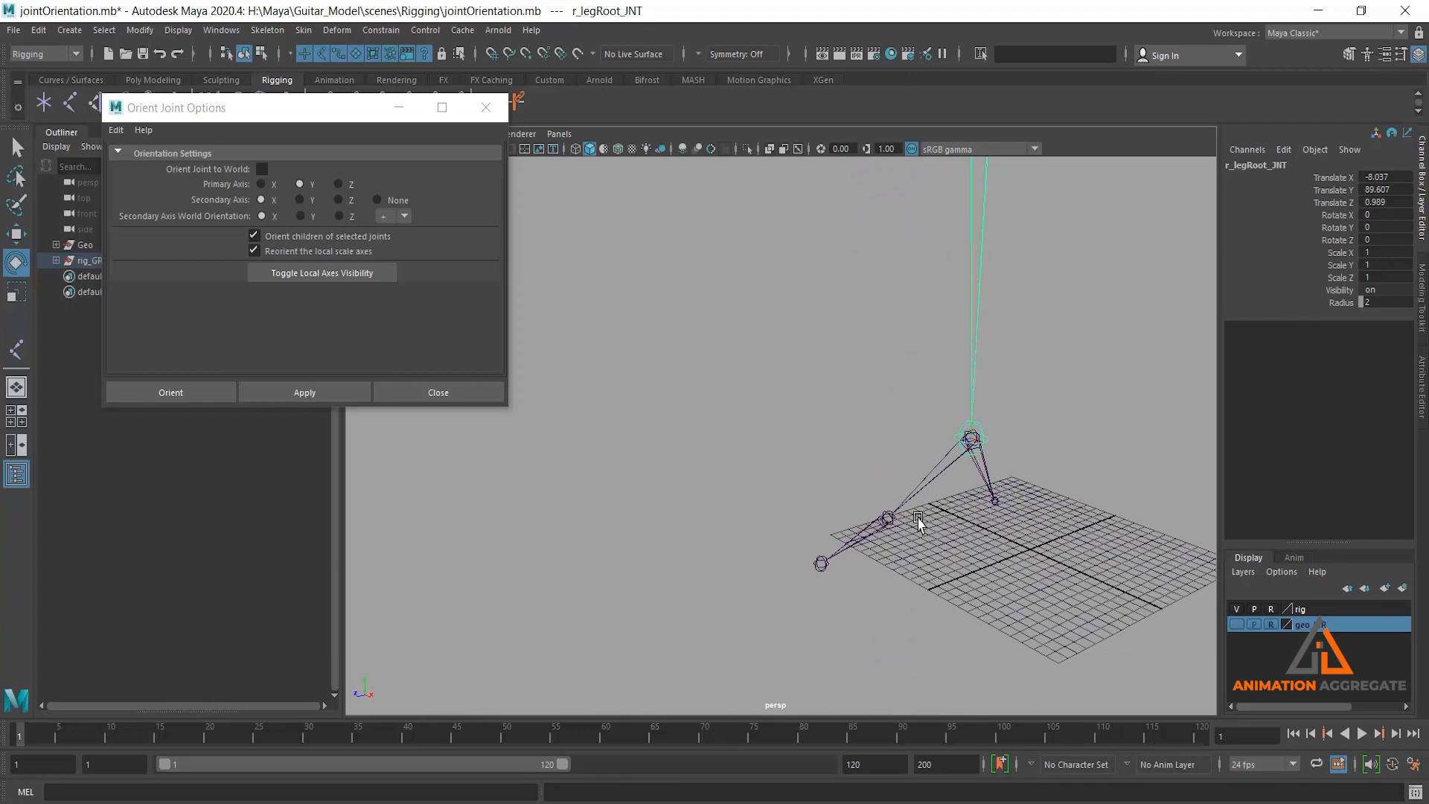
left_click(944, 463)
middle_click_drag(1009, 512, 977, 491, "alt")
key("q")
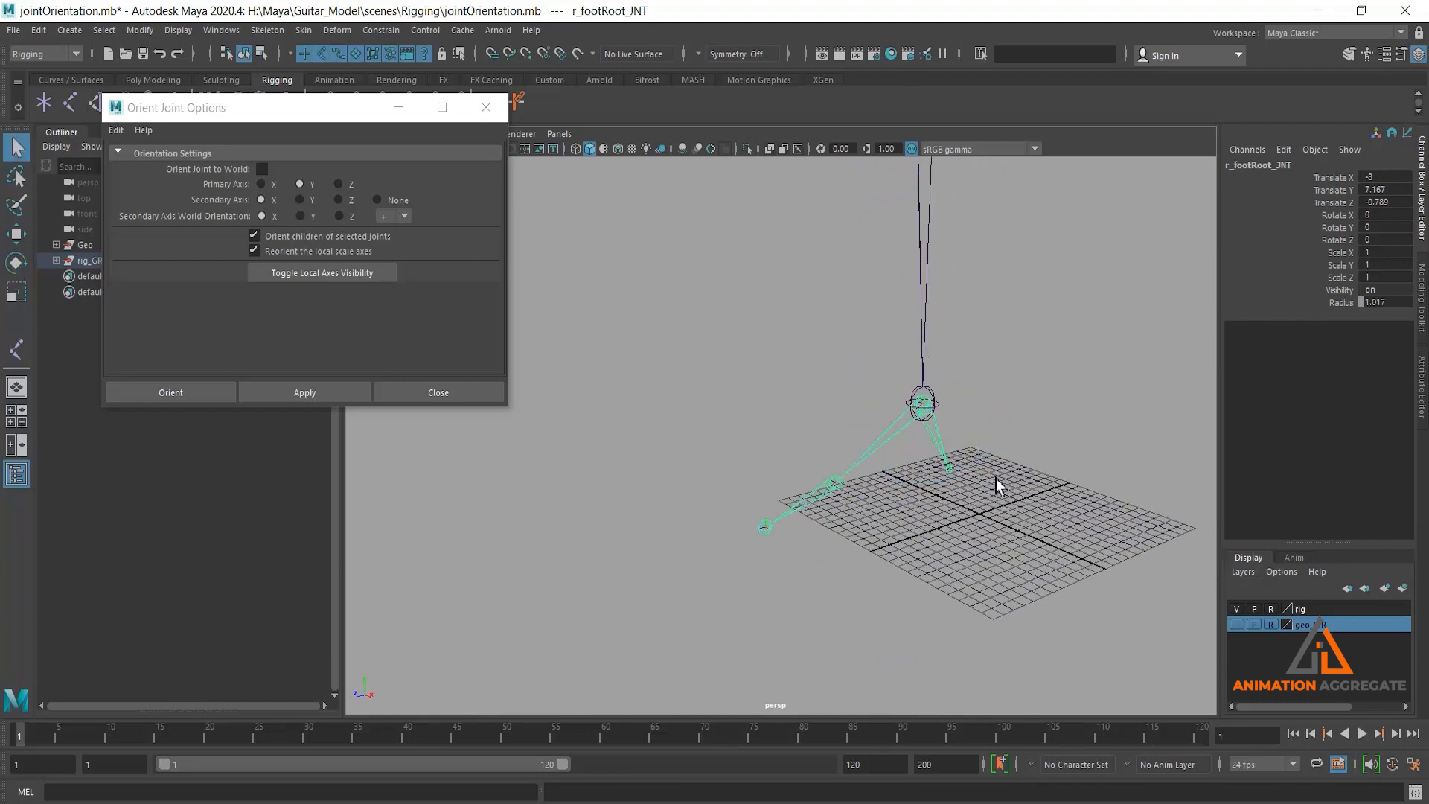
scroll(996, 480, "down", 3)
scroll(966, 467, "up", 3)
middle_click_drag(966, 468, 902, 422, "alt")
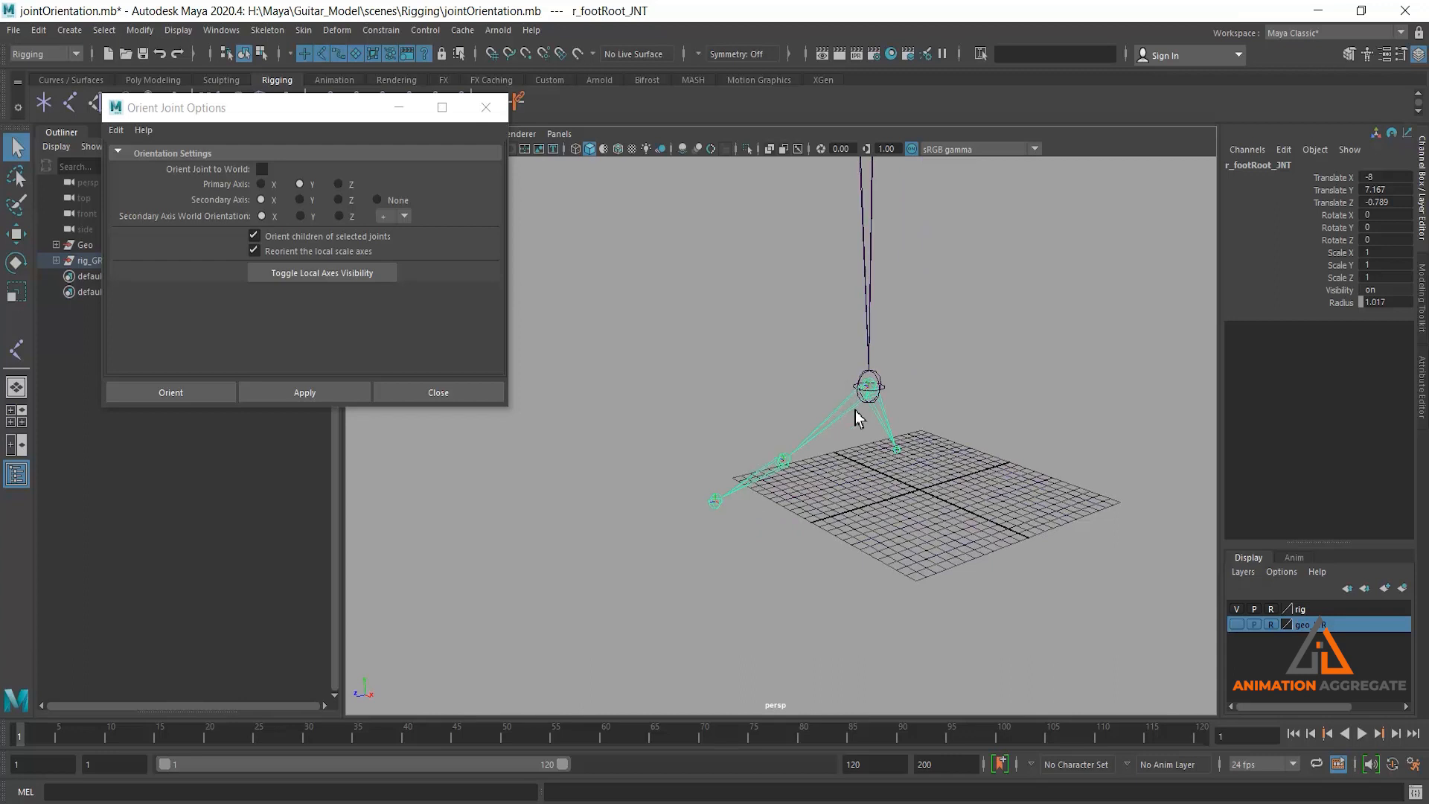
left_click(775, 461)
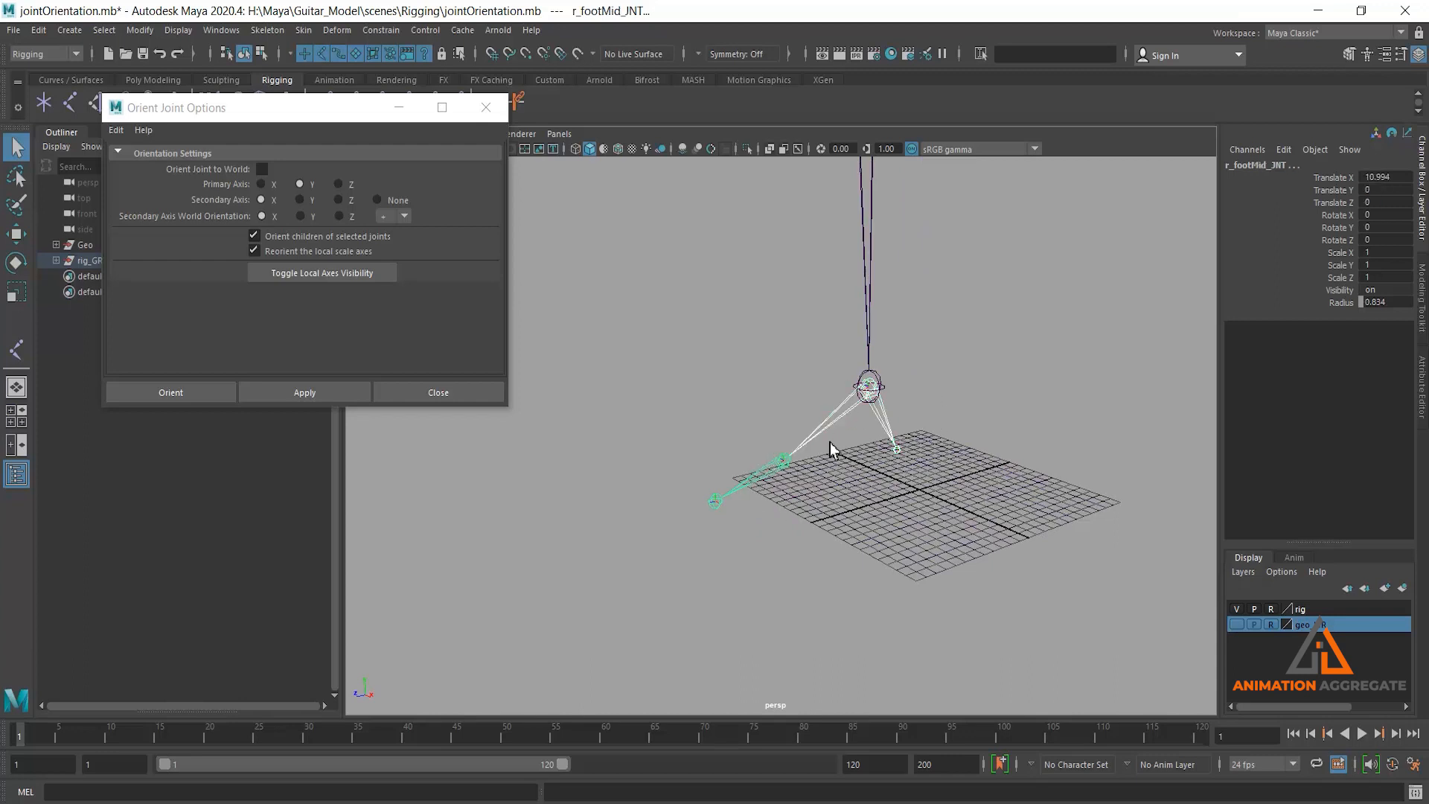
left_click(320, 273)
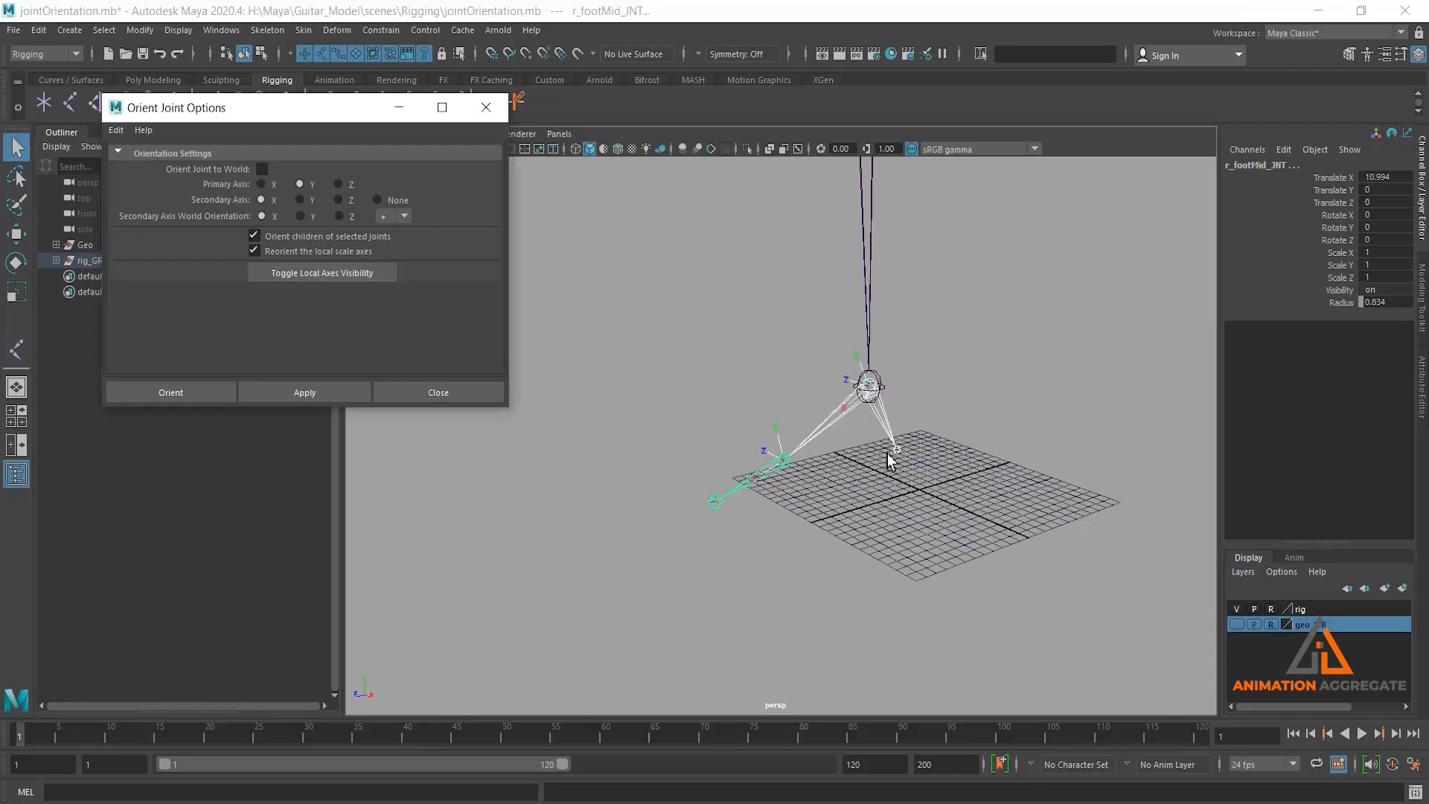
Orient the selected right foot joints with primary axis Y, secondary axis X and positive X as the secondary axis world orientation
left_click_drag(668, 492, 856, 446, "alt")
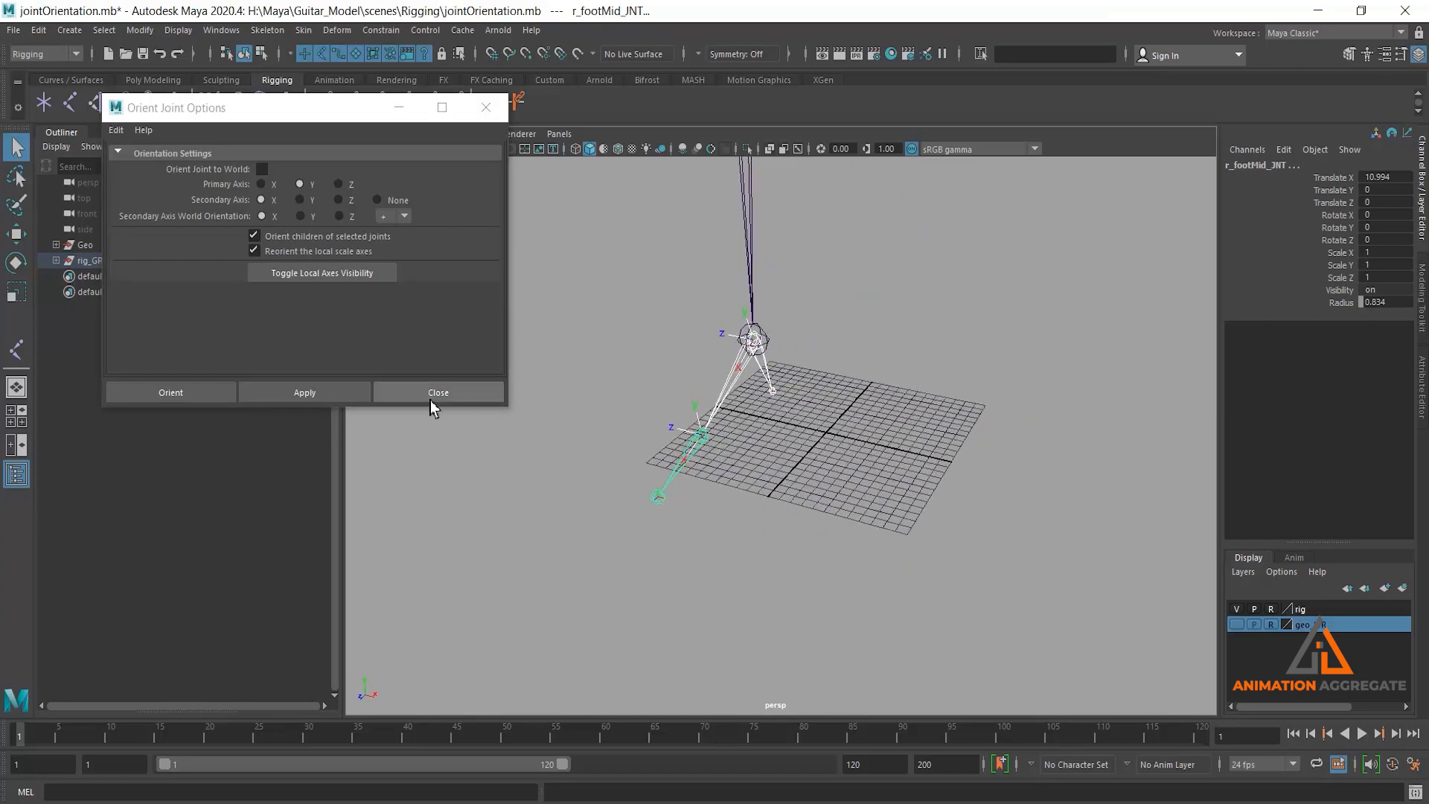
left_click(316, 400)
left_click_drag(915, 370, 802, 374, "alt")
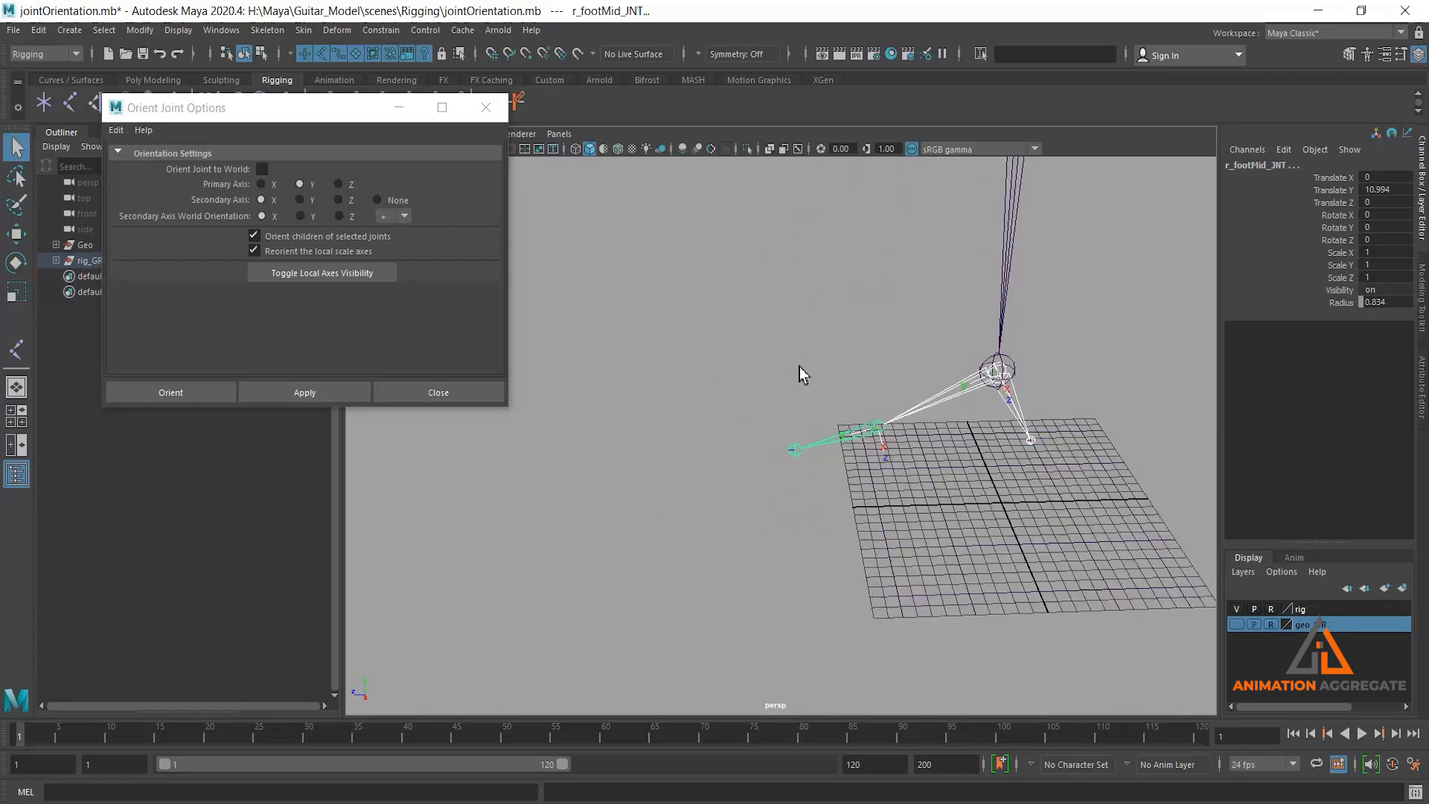
Try rotating the right foot's root joint slightly about its X axis, undoing the rotation
left_click(948, 417)
key("e")
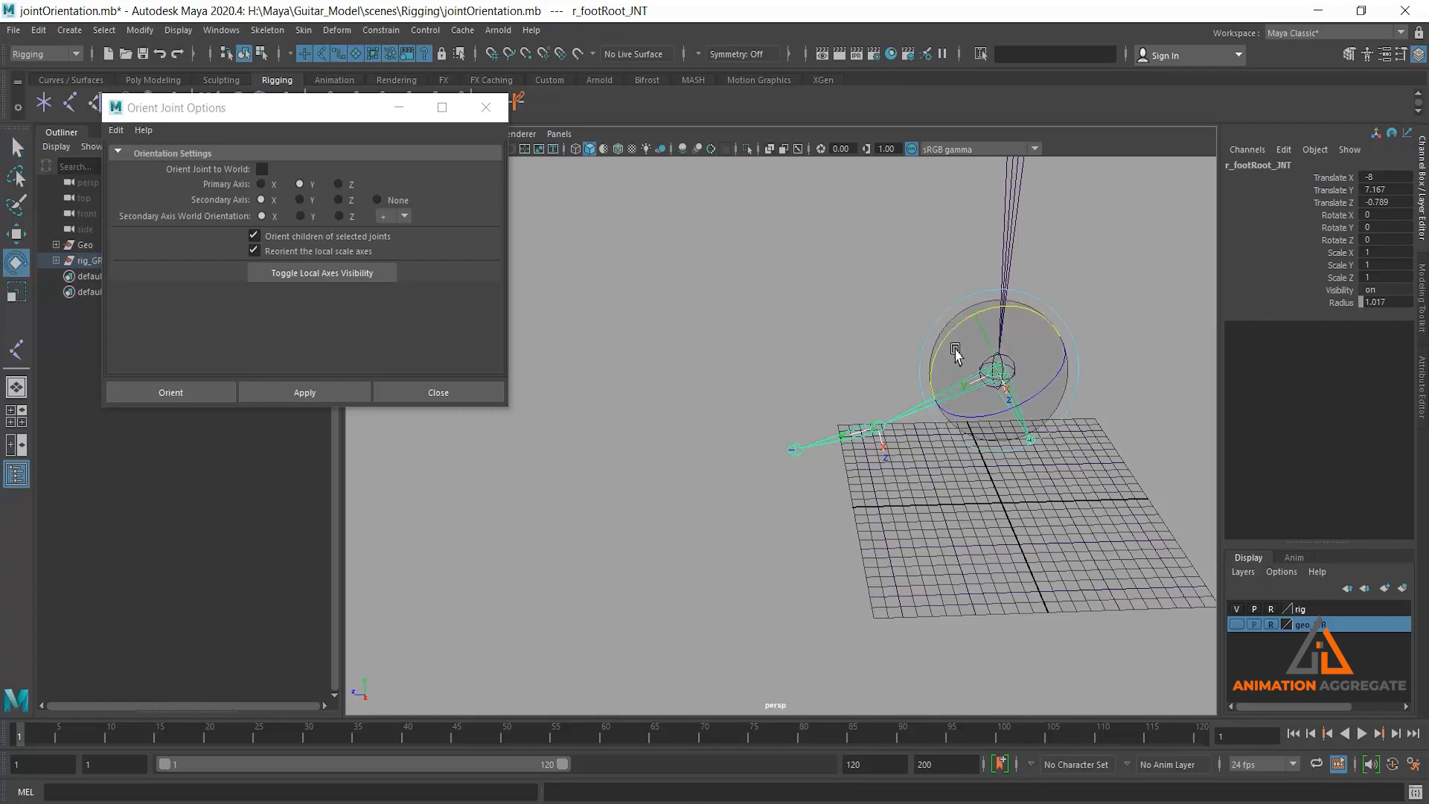
mouse_move(949, 334)
left_mouse_down()
mouse_move(955, 404)
mouse_move(949, 328)
left_mouse_up()
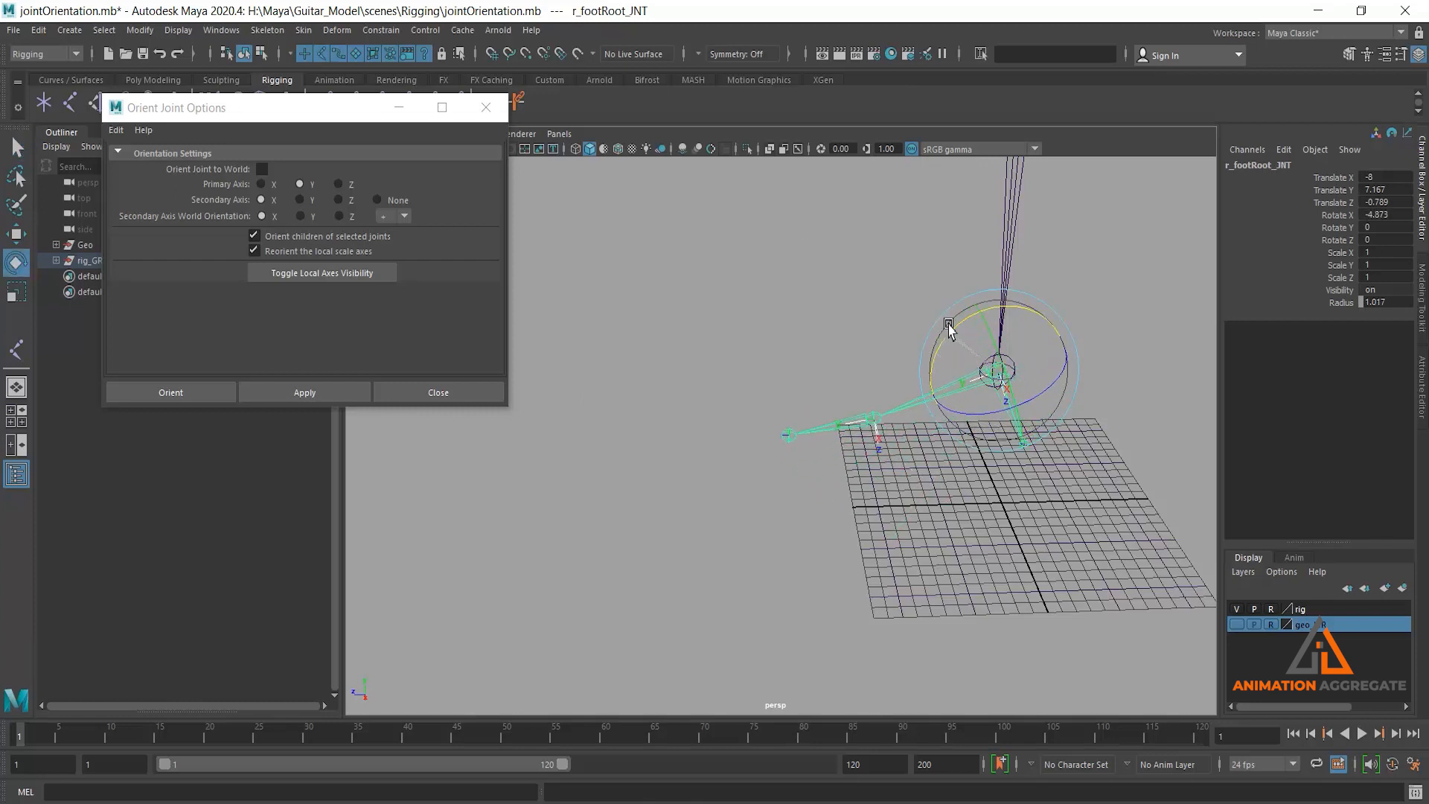
key("ctrl+z")
Examine how the displayed rotation axes line up across the right foot, leg, spine and arm joints
right_click_drag(981, 350, 939, 327, "alt")
middle_click_drag(940, 342, 922, 458, "alt")
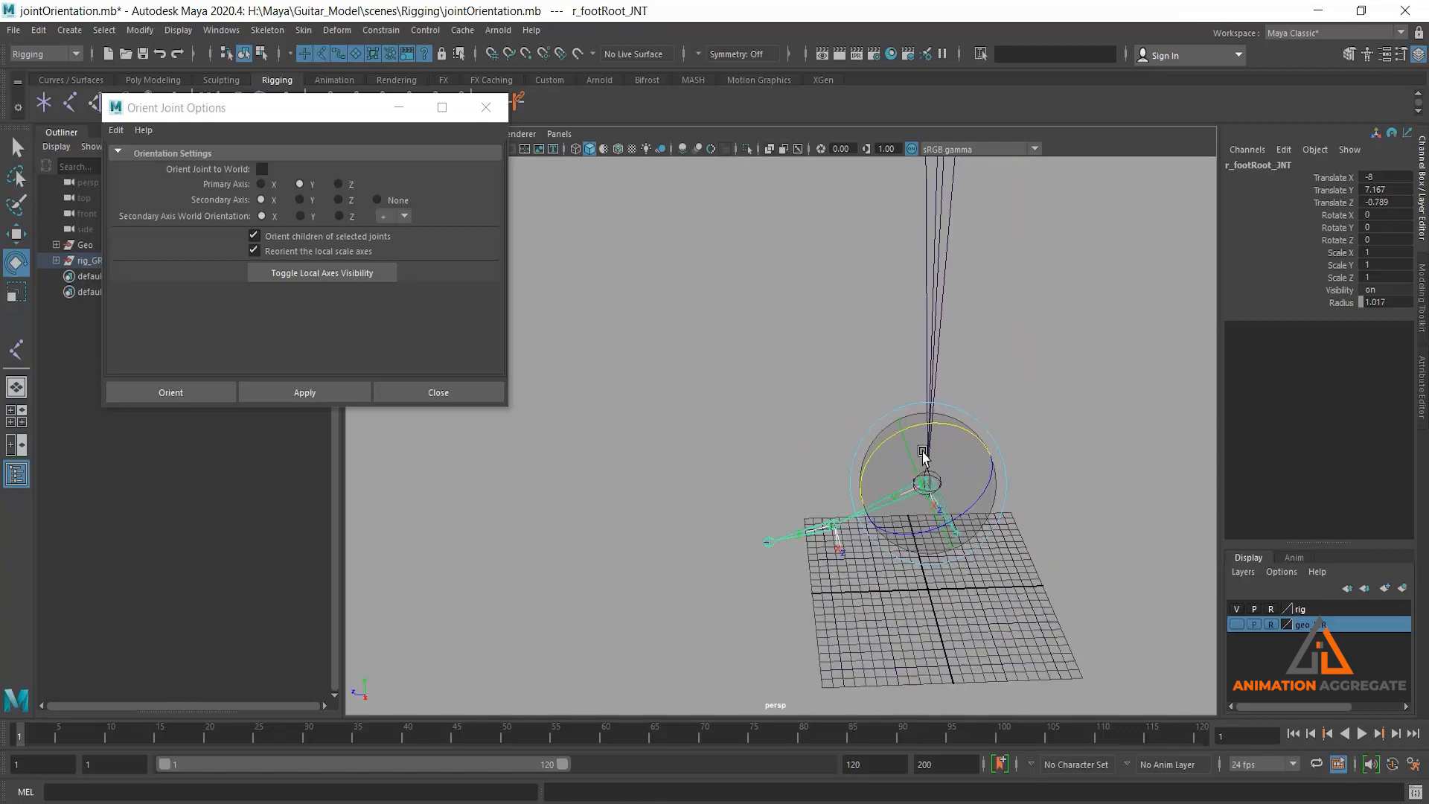
right_click_drag(922, 458, 804, 245, "alt")
left_click_drag(842, 350, 887, 358, "alt")
right_click_drag(887, 358, 865, 284, "alt")
middle_click_drag(866, 302, 859, 437, "alt")
right_click_drag(859, 438, 775, 360, "alt")
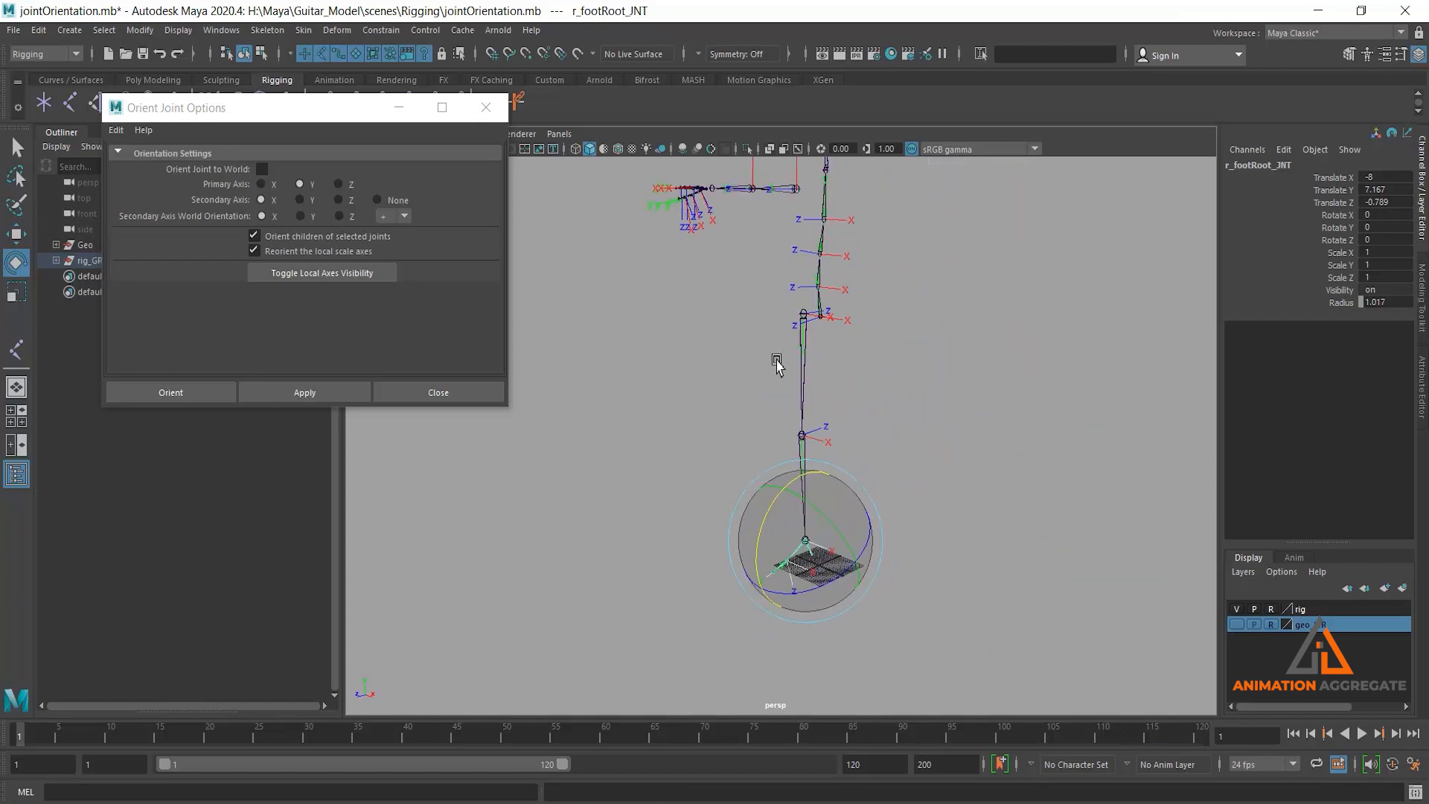
middle_click_drag(778, 357, 795, 446, "alt")
left_click_drag(795, 446, 755, 349, "alt")
right_click_drag(789, 458, 822, 588, "alt")
middle_click_drag(821, 541, 838, 414, "alt")
Select the right leg's middle joint, the right arm's middle joint and the index finger's root joint together
left_click(925, 459)
left_click_drag(792, 491, 832, 497)
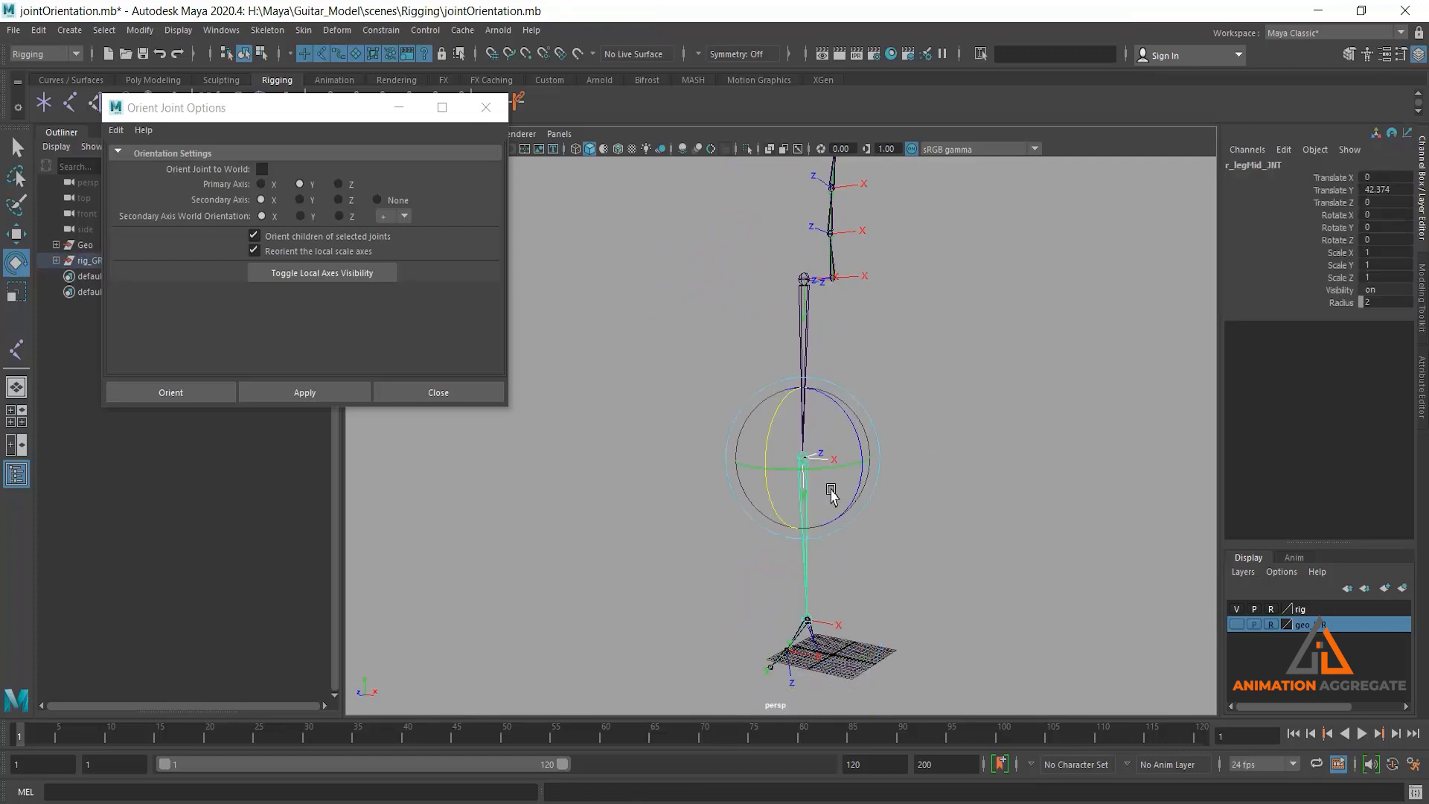
key("q")
right_click_drag(963, 534, 851, 381, "alt")
middle_click_drag(721, 262, 744, 386, "alt")
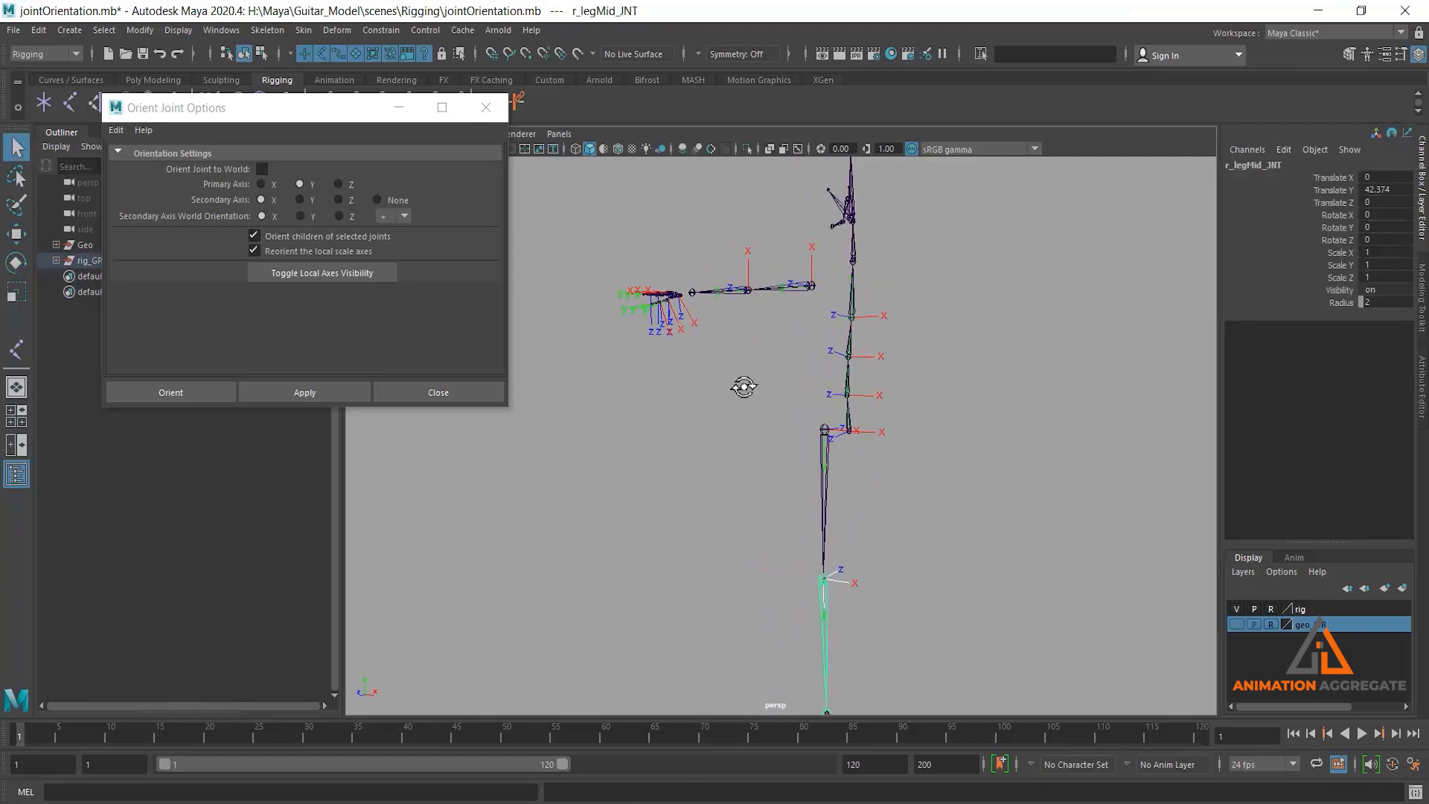
left_click_drag(744, 387, 743, 430, "alt")
left_click_drag(721, 265, 703, 313, "shift")
left_click_drag(648, 437, 730, 312, "alt")
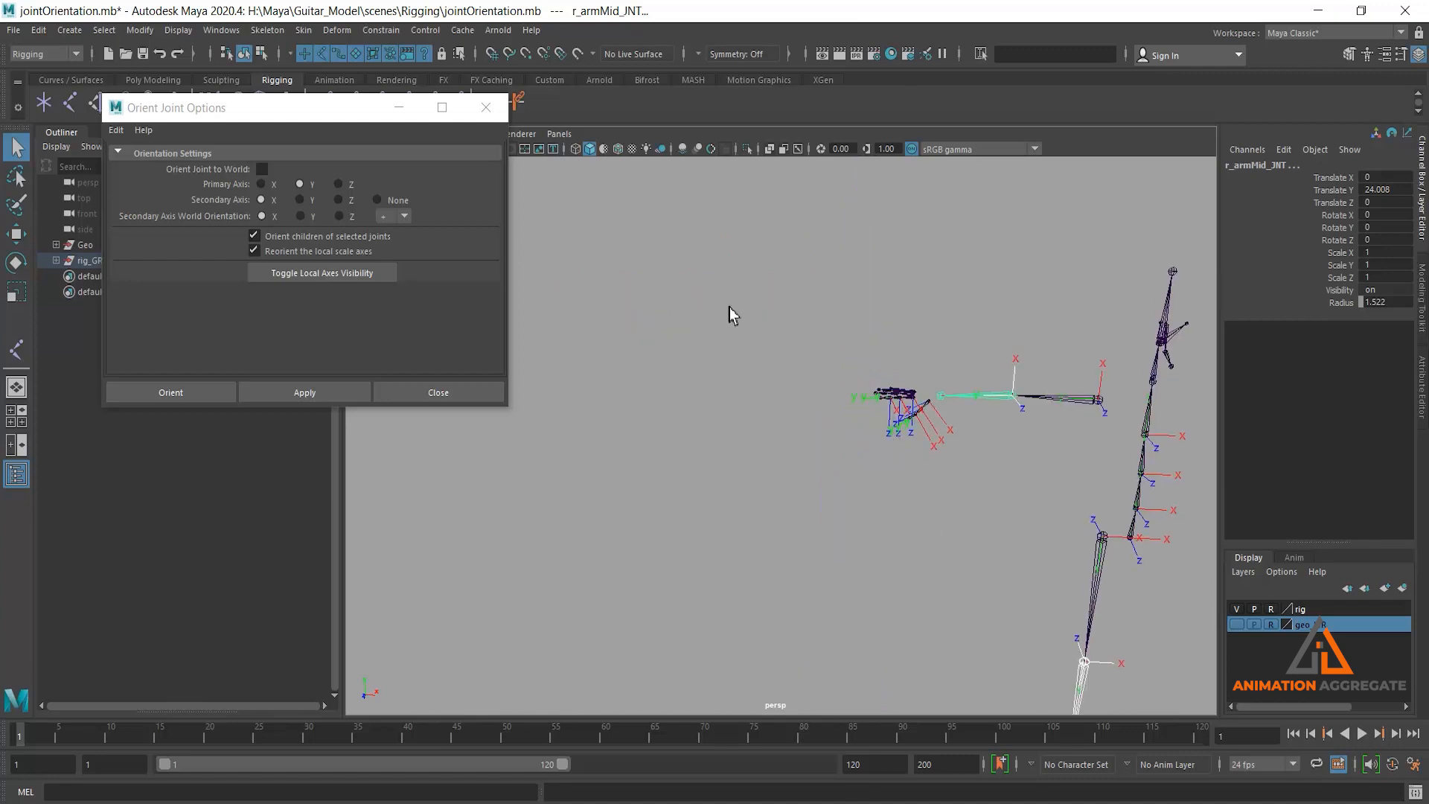
right_click_drag(730, 313, 960, 447, "alt")
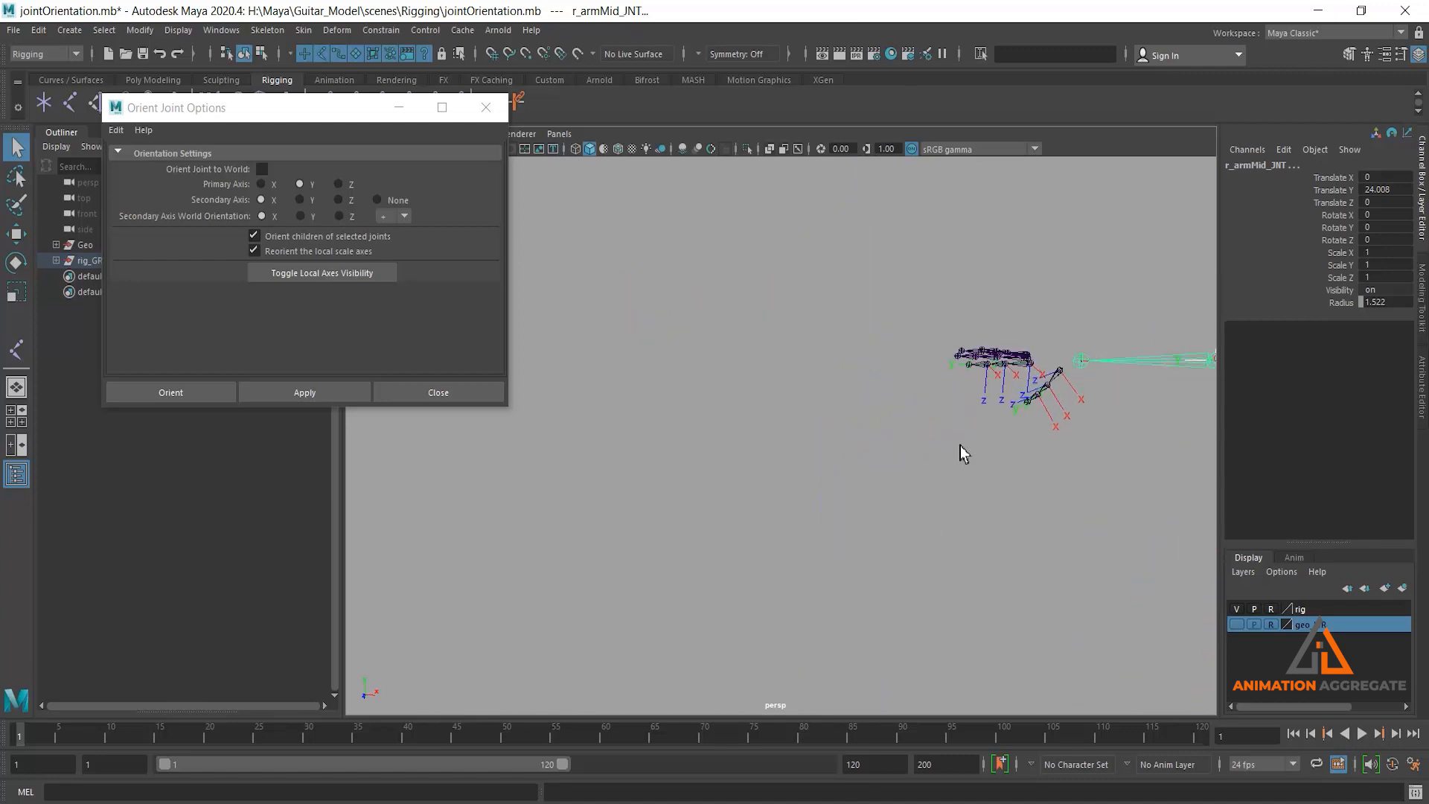
left_click(1017, 370)
right_click_drag(1017, 402, 1002, 383, "alt")
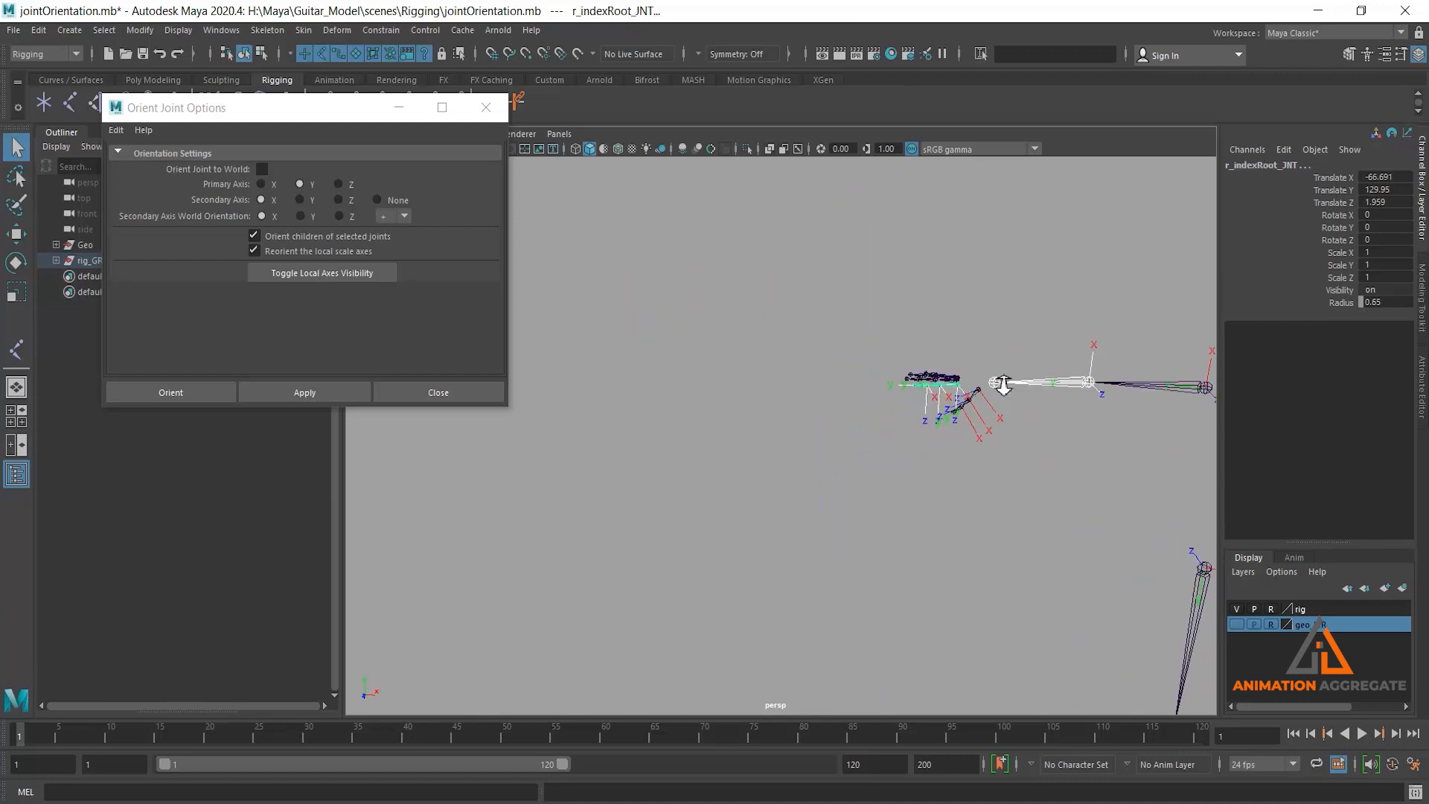
middle_click_drag(1033, 443, 742, 300, "alt")
right_click_drag(960, 416, 893, 387, "alt")
left_click_drag(893, 387, 867, 402, "alt")
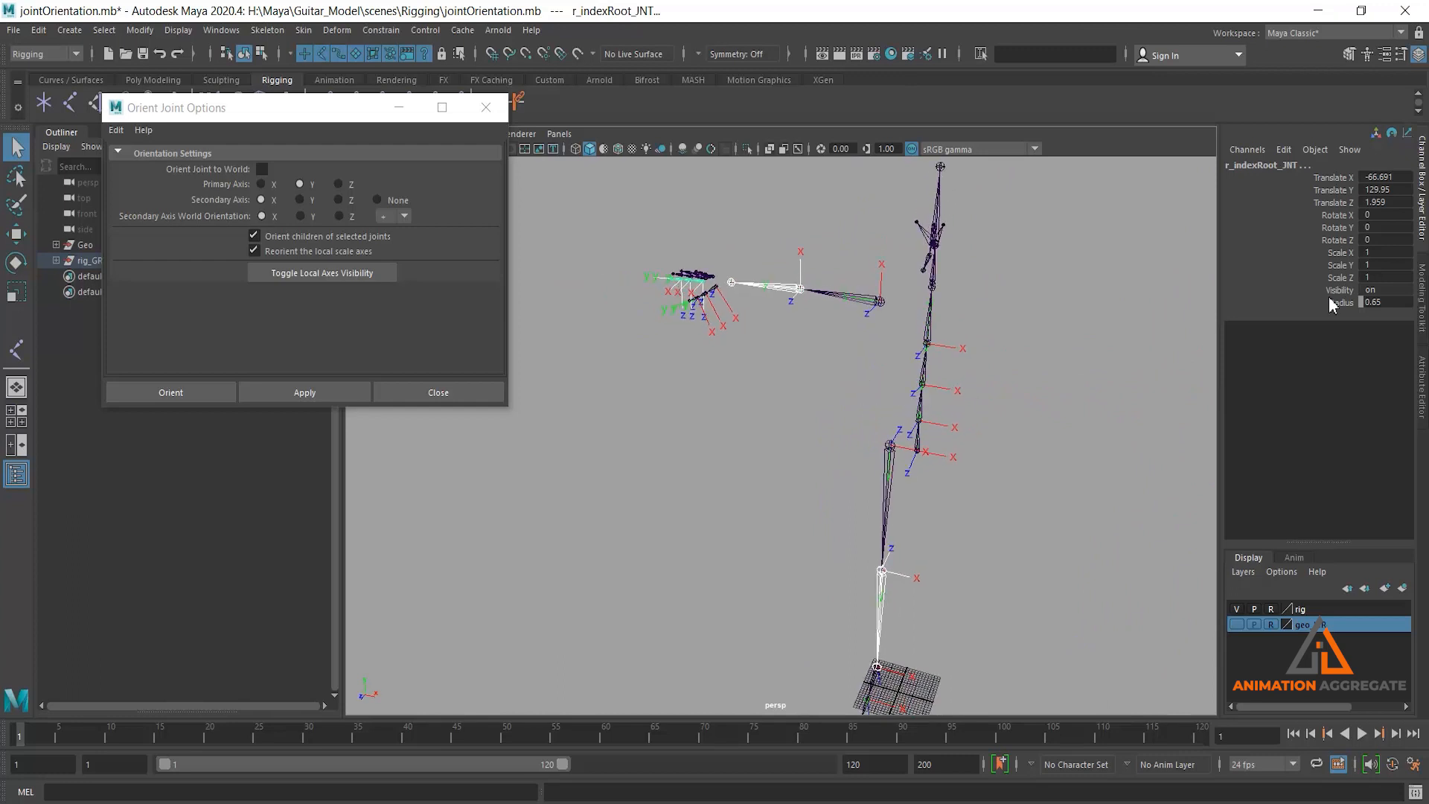
Try bending the selected leg, arm and index finger joints together through Rotate X, up to about 50 degrees, undoing the rotations
left_click(1339, 216)
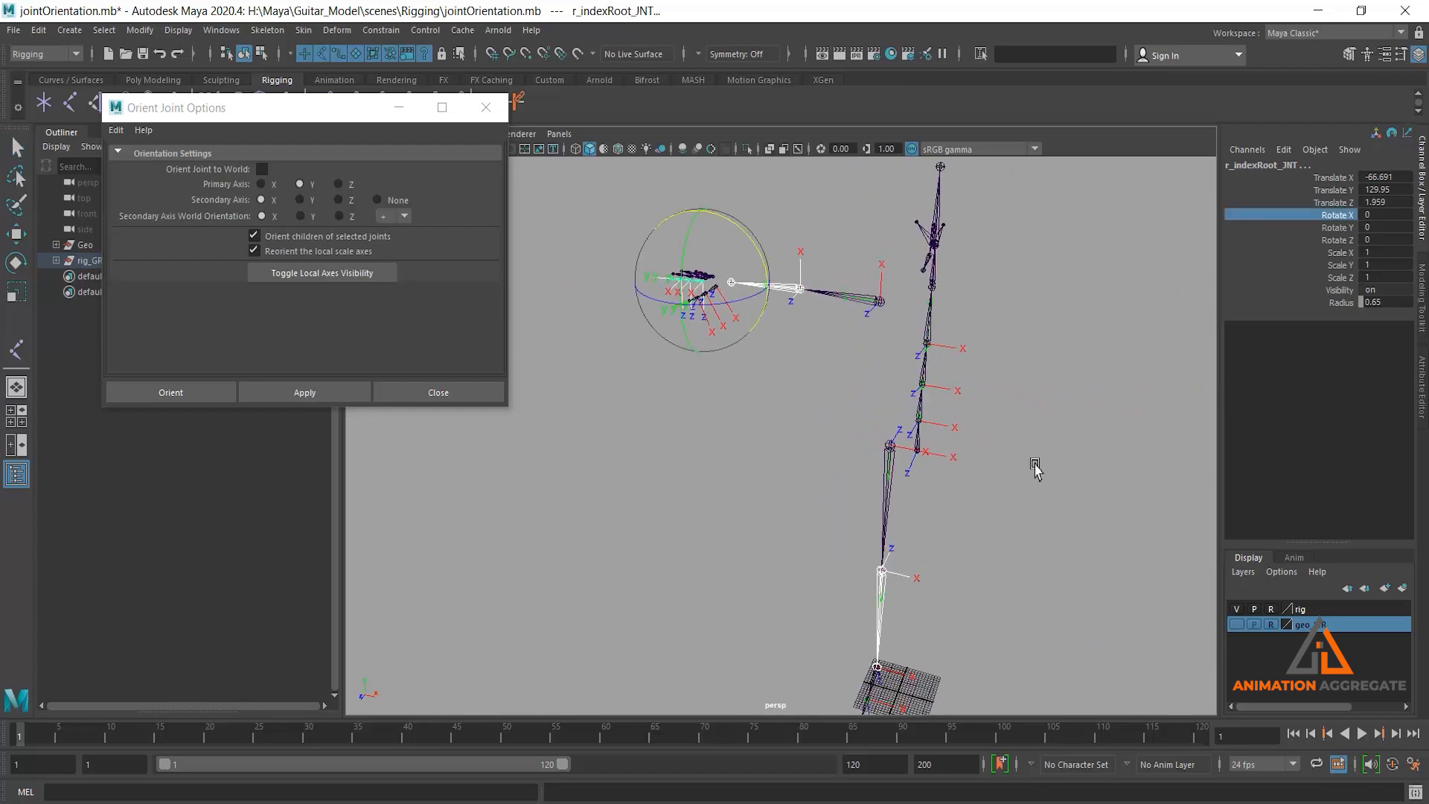
middle_click_drag(1035, 467, 1118, 398)
left_click_drag(1076, 431, 1018, 422, "alt")
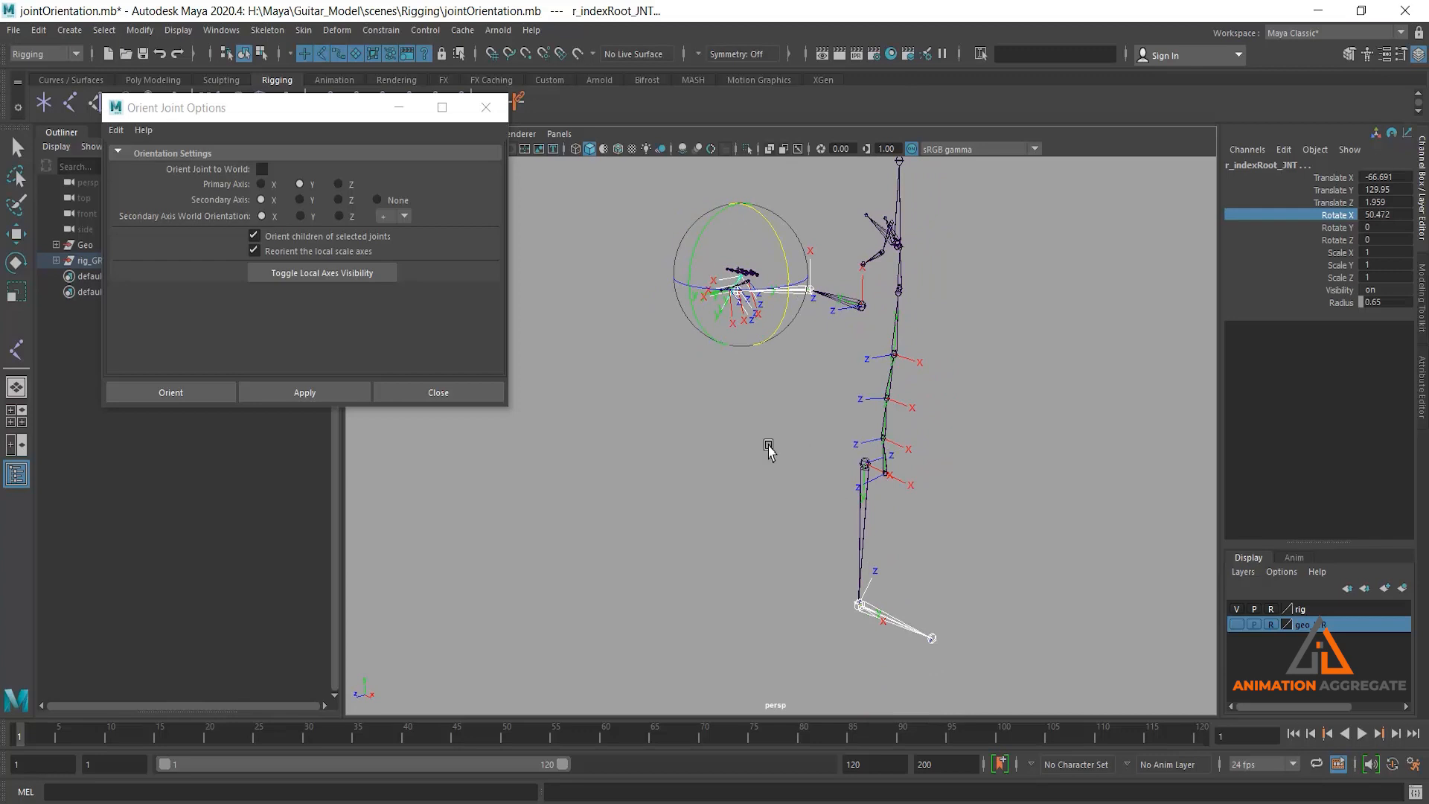
left_click_drag(768, 446, 804, 332, "alt")
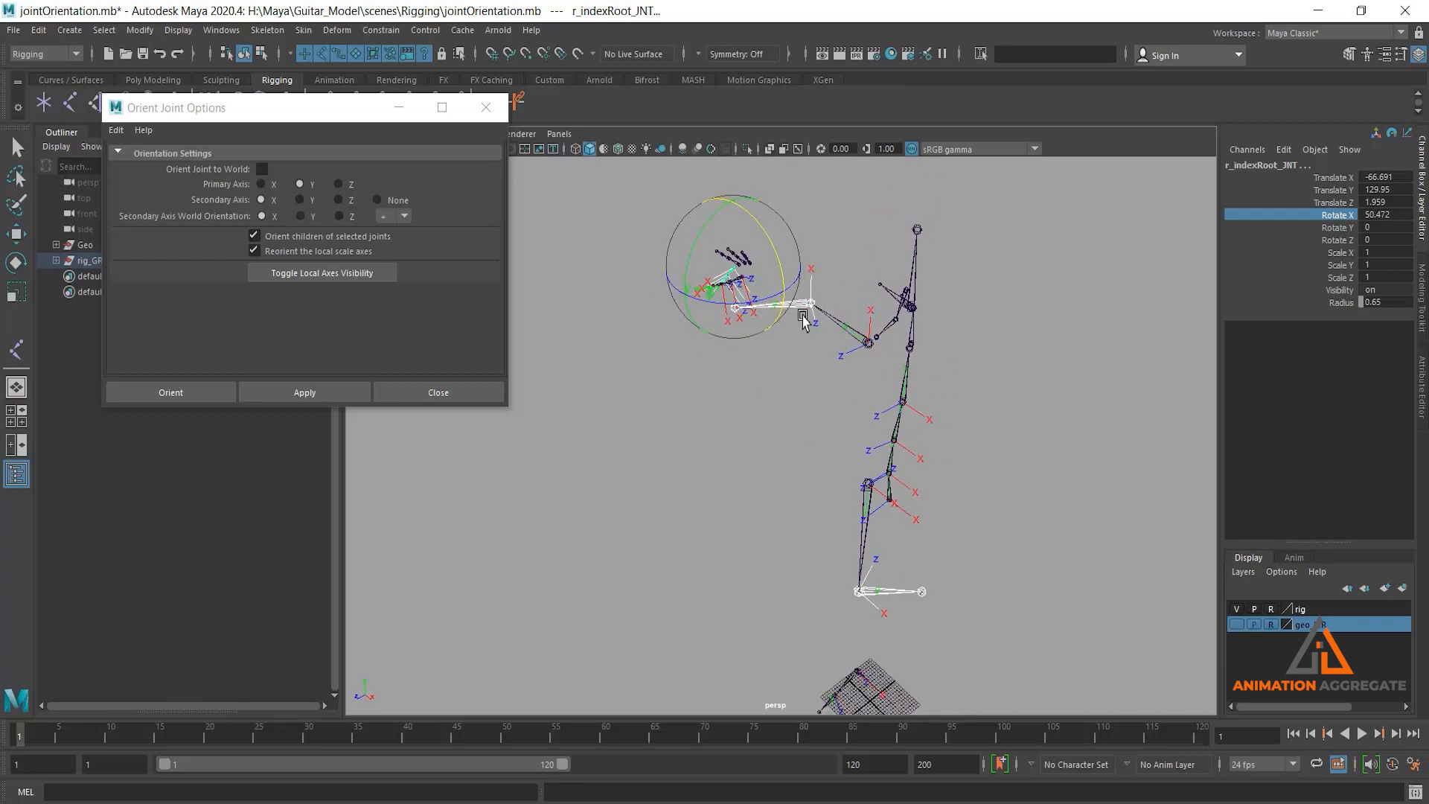
left_click_drag(746, 434, 831, 469, "alt")
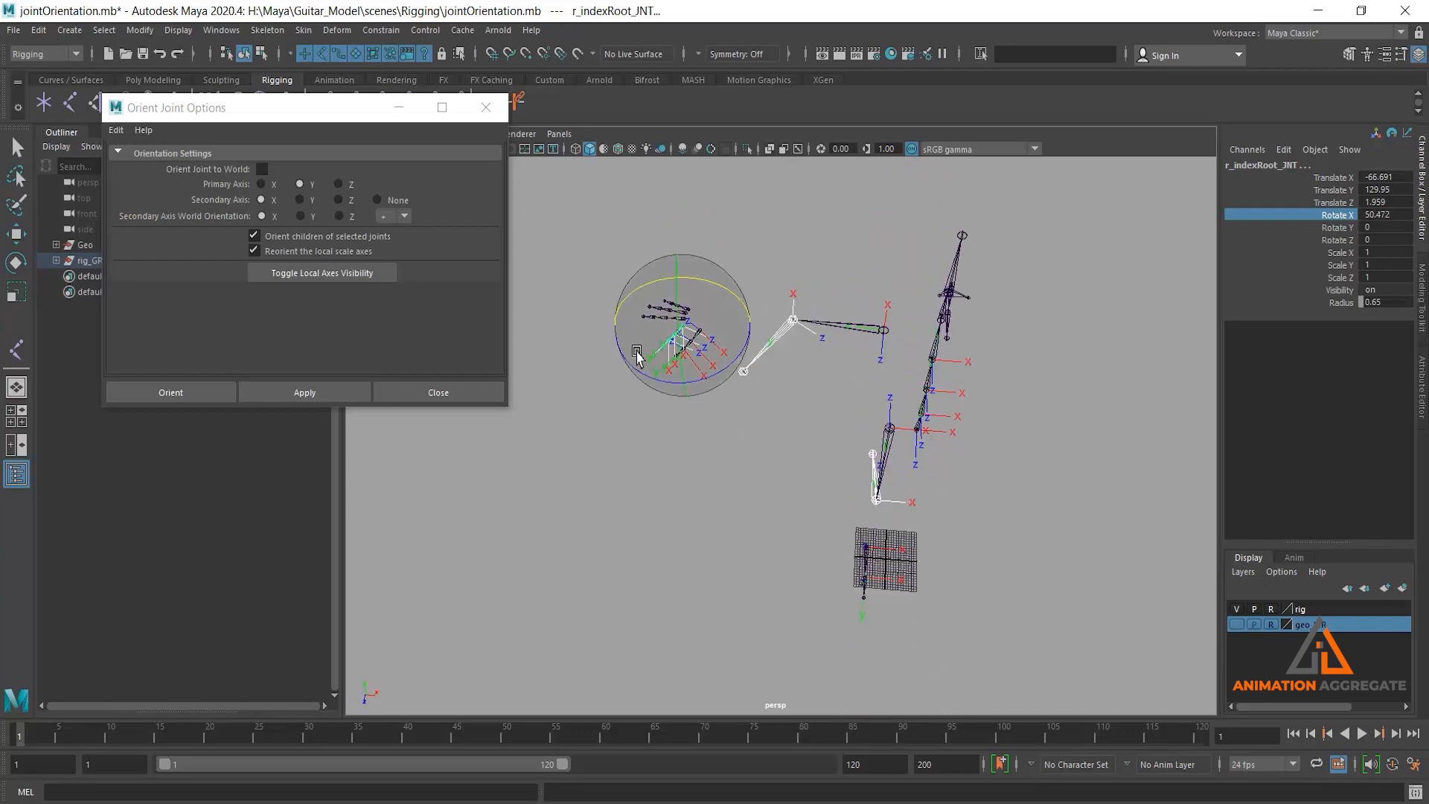
middle_click_drag(988, 481, 1150, 444)
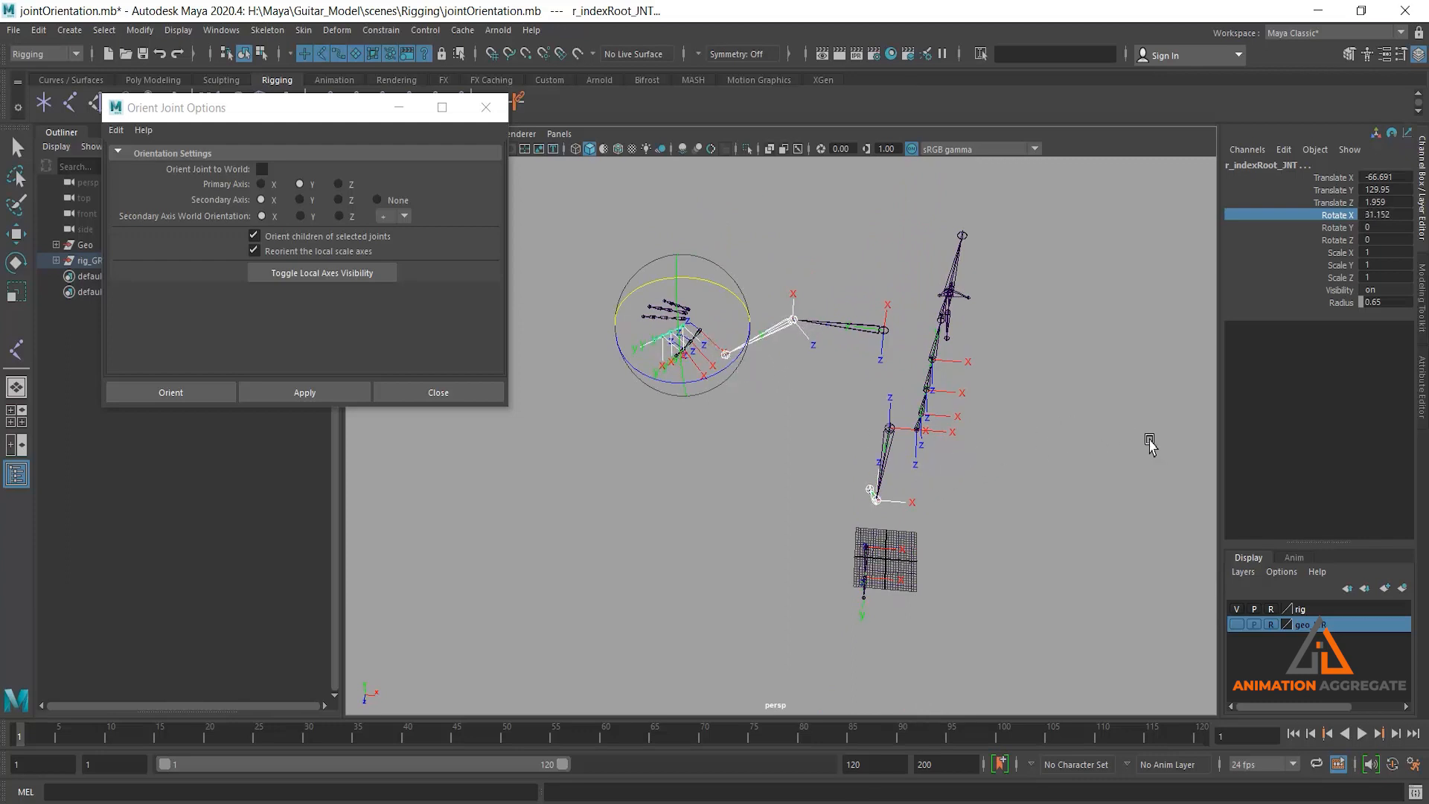
key("ctrl+z")
key("ctrl+z")
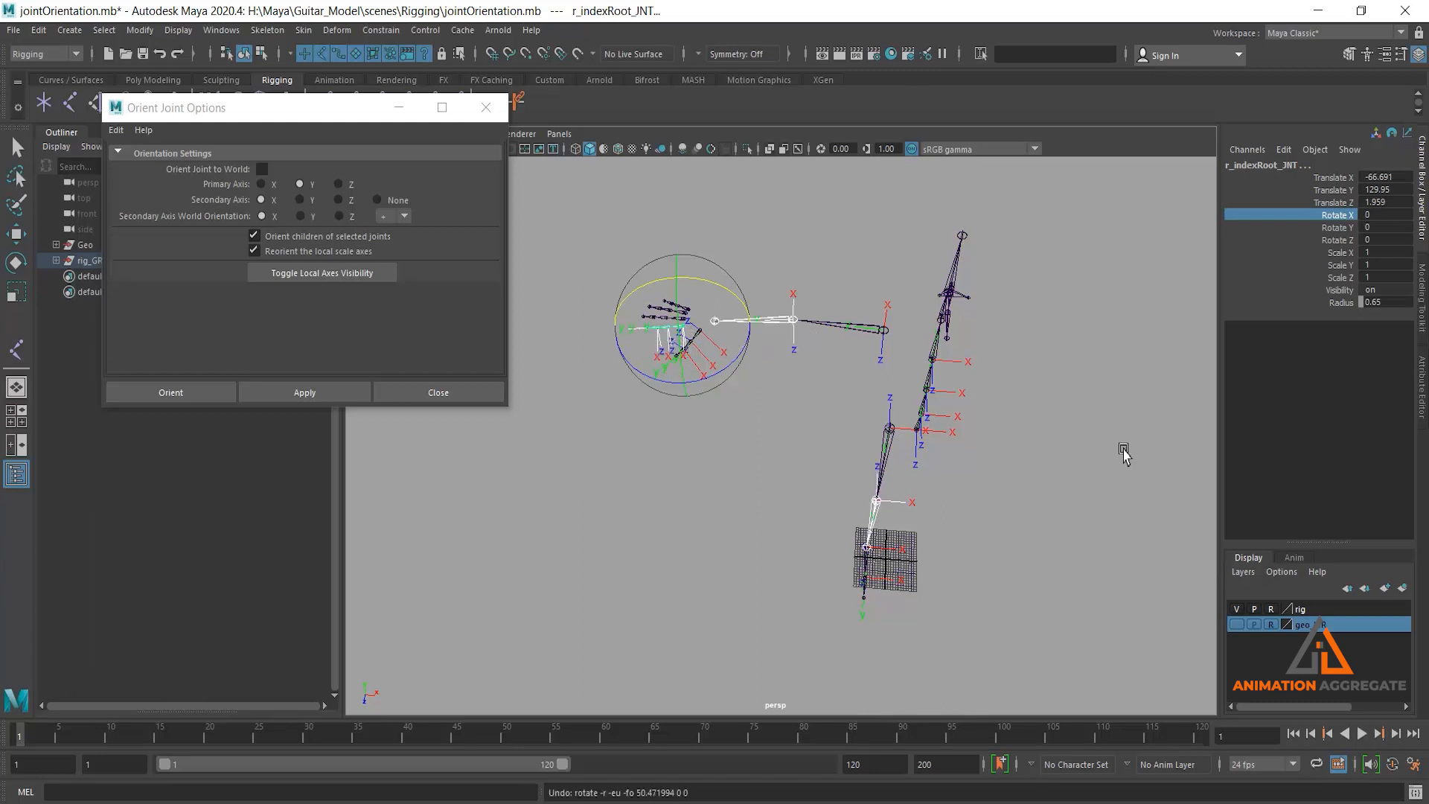
left_click_drag(1064, 453, 1040, 419, "alt")
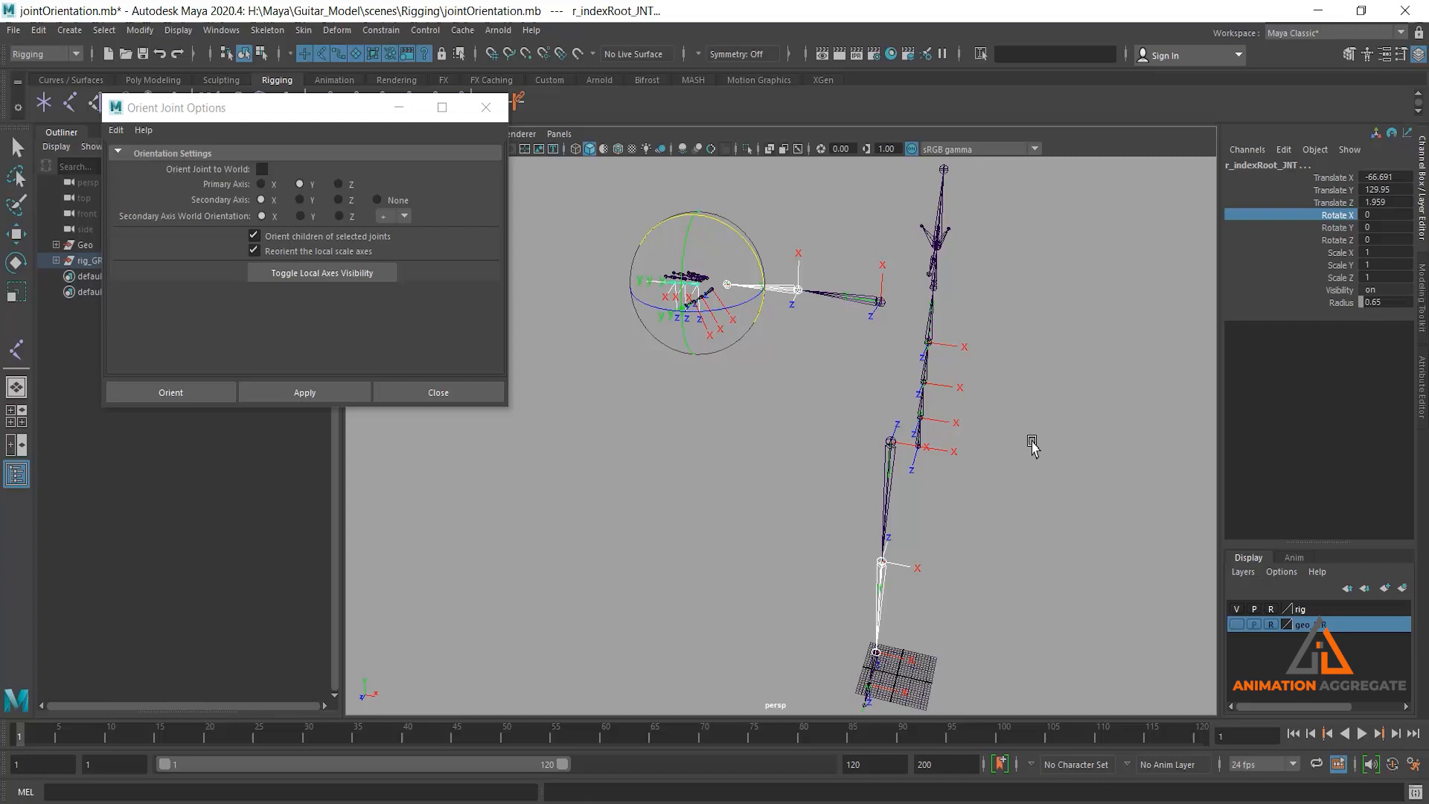
left_click(885, 530)
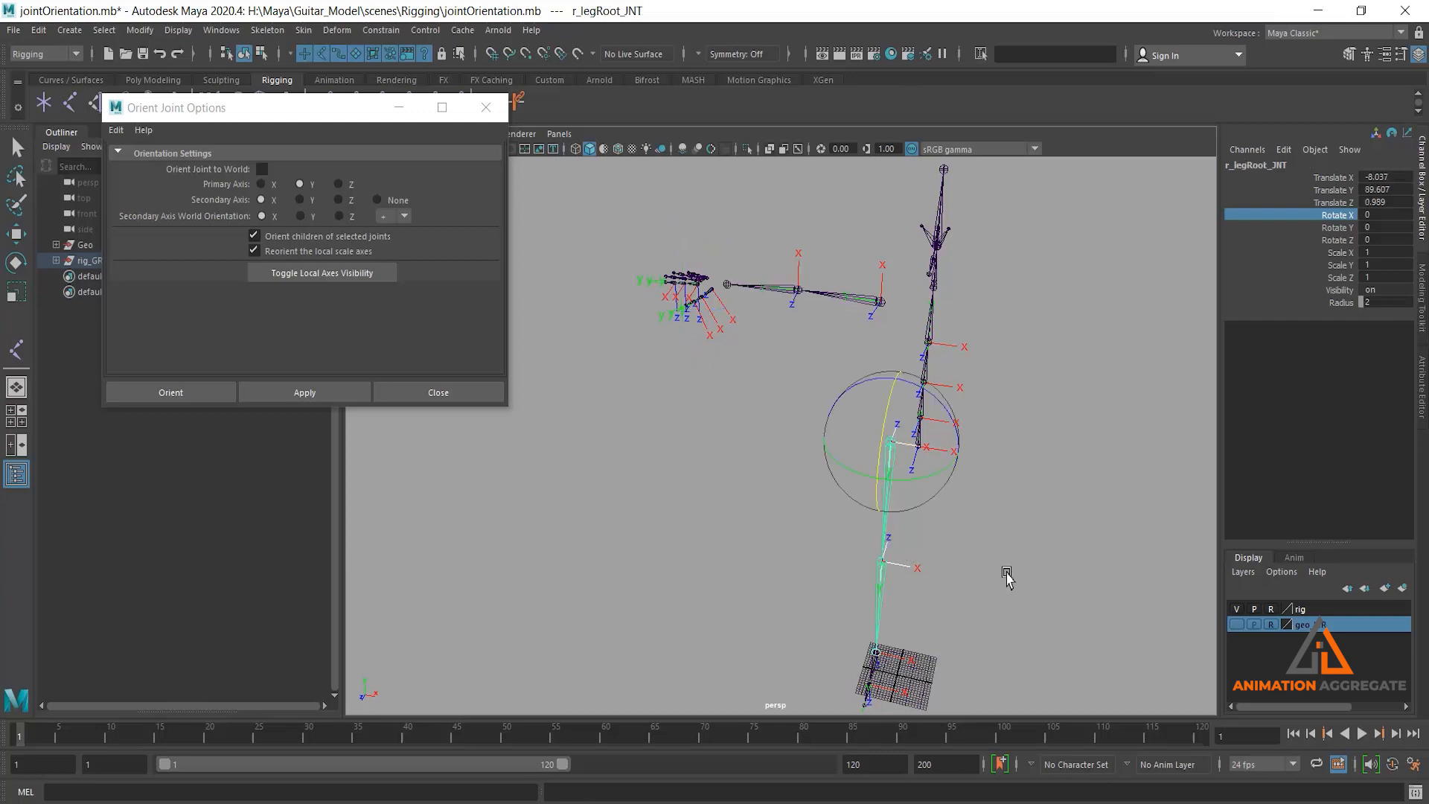
left_click_drag(1008, 574, 998, 560, "alt")
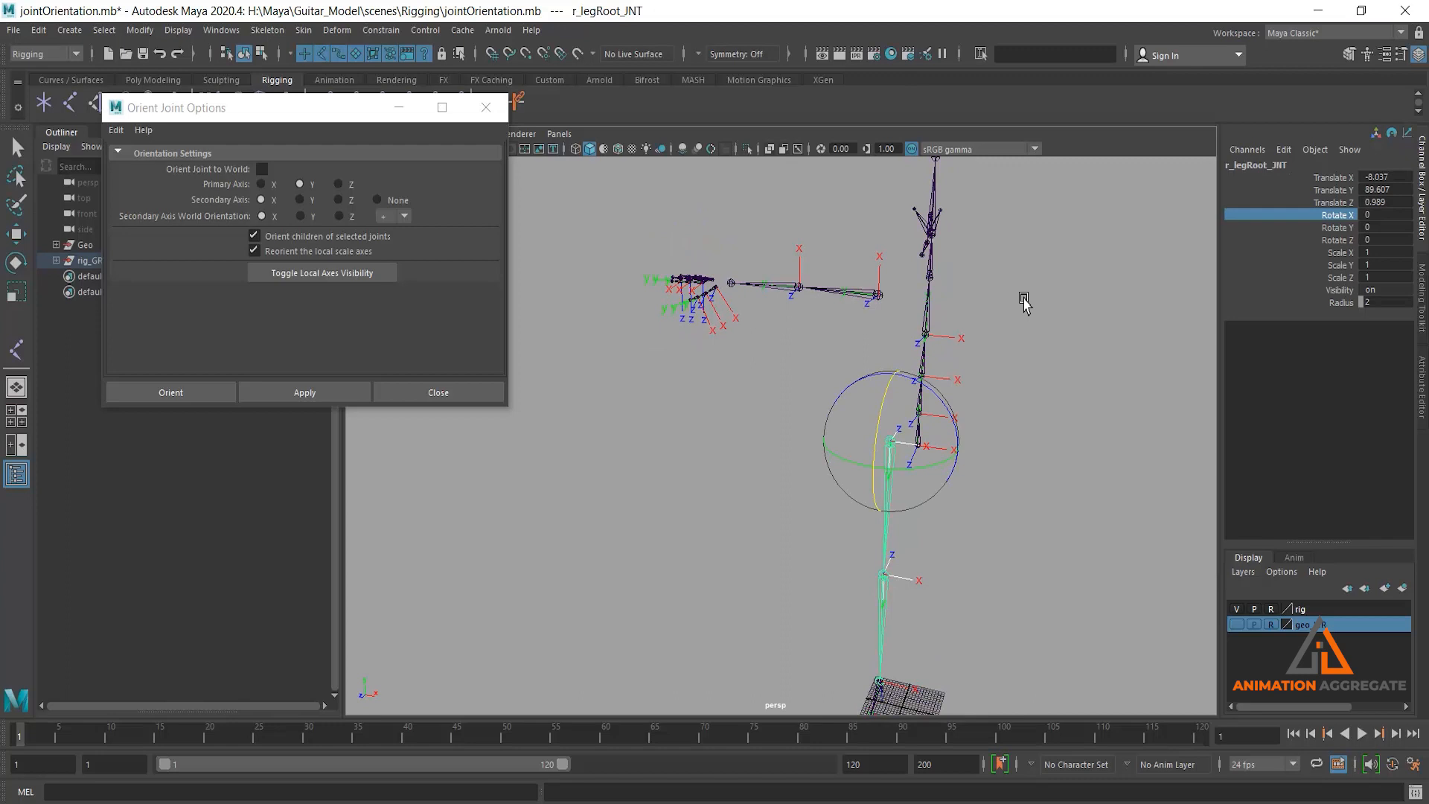
key("q")
Orient the neck root joint with primary axis Y, secondary axis X and positive X as the secondary axis world orientation
left_click(1062, 284)
left_click_drag(1074, 332, 949, 337, "alt")
left_click(938, 253)
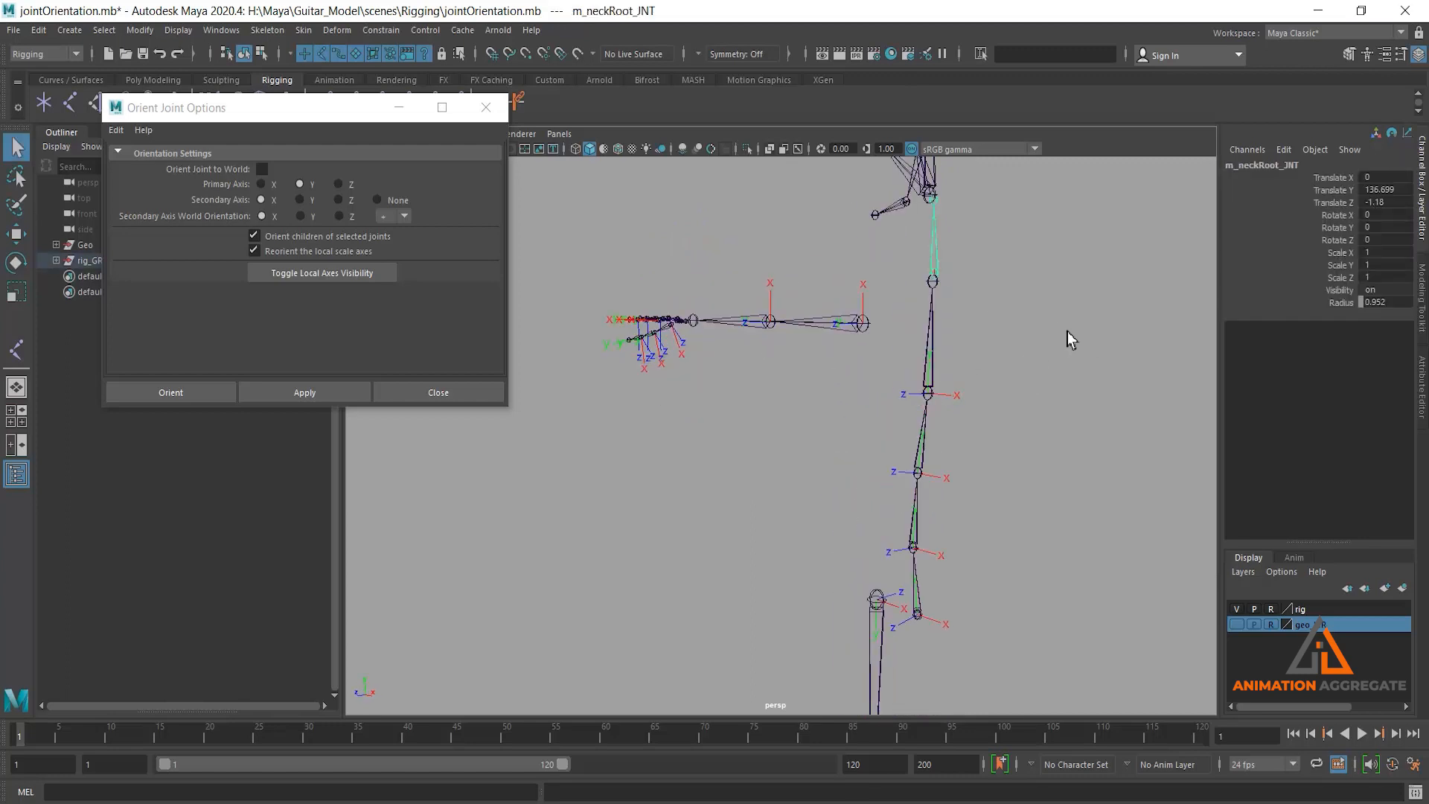
left_click_drag(1069, 341, 899, 484, "alt")
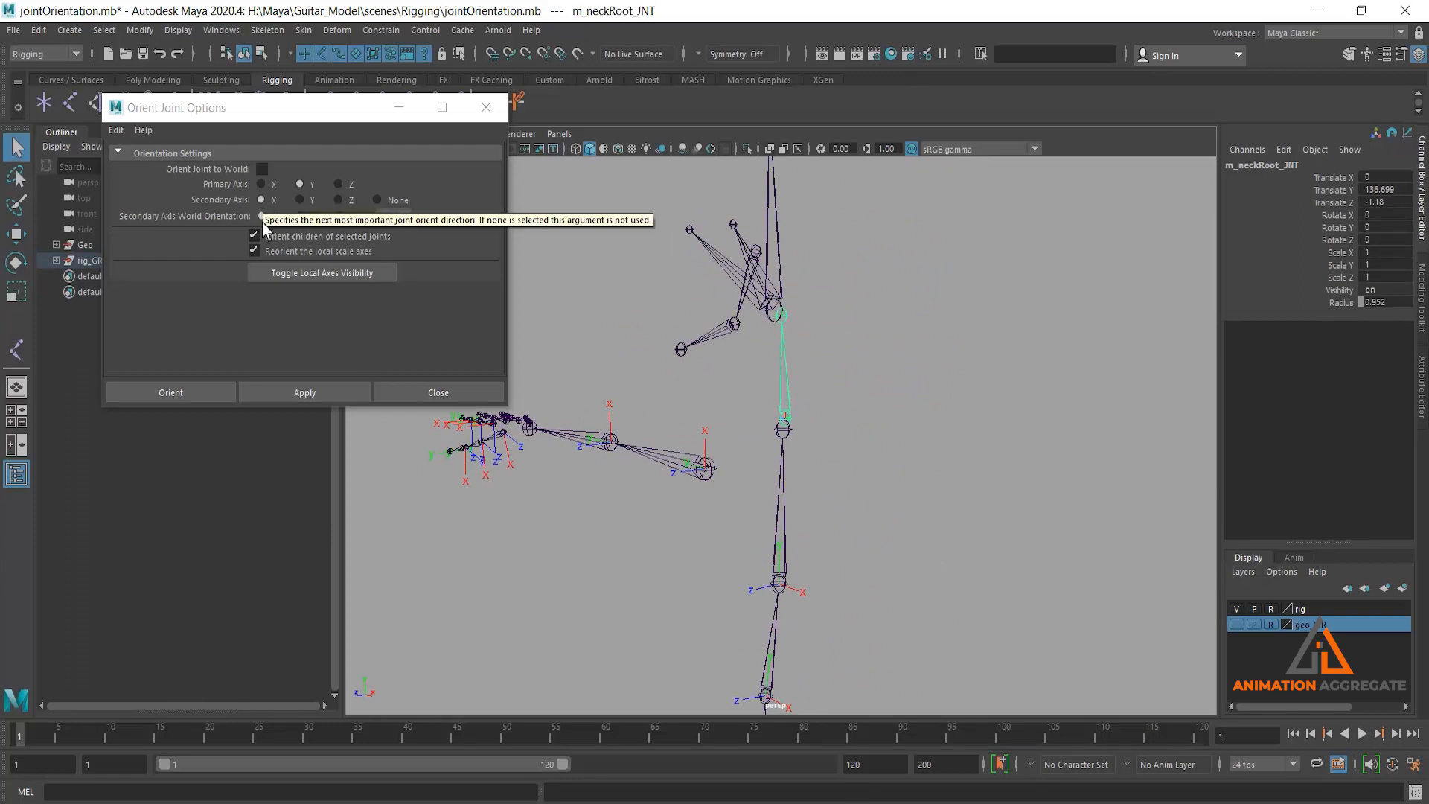
left_click(307, 398)
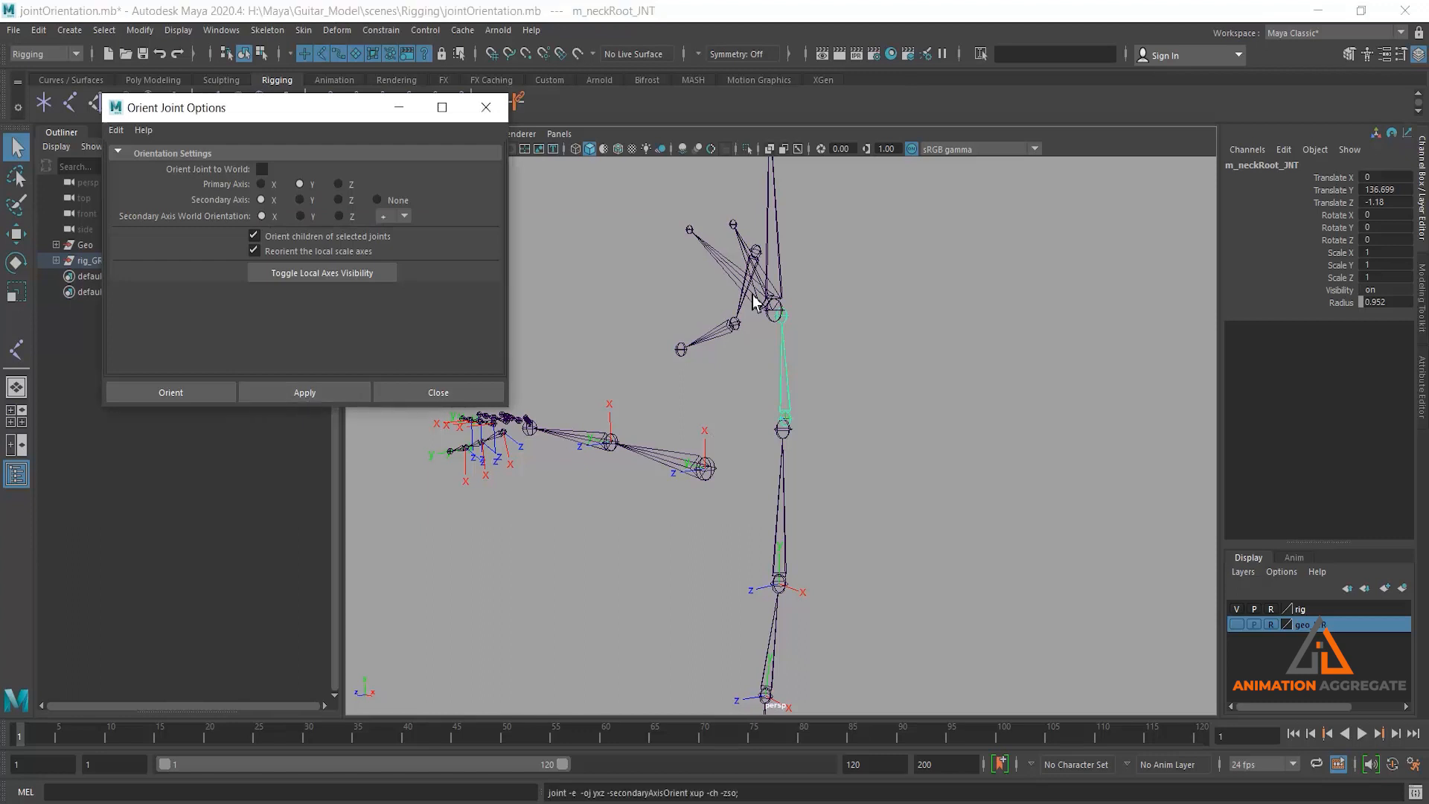
Examine the head chain and the right arm chain in turn by selecting their root joints
left_click(780, 261)
left_click_drag(899, 328, 788, 497, "alt")
left_click_drag(876, 468, 805, 489, "alt")
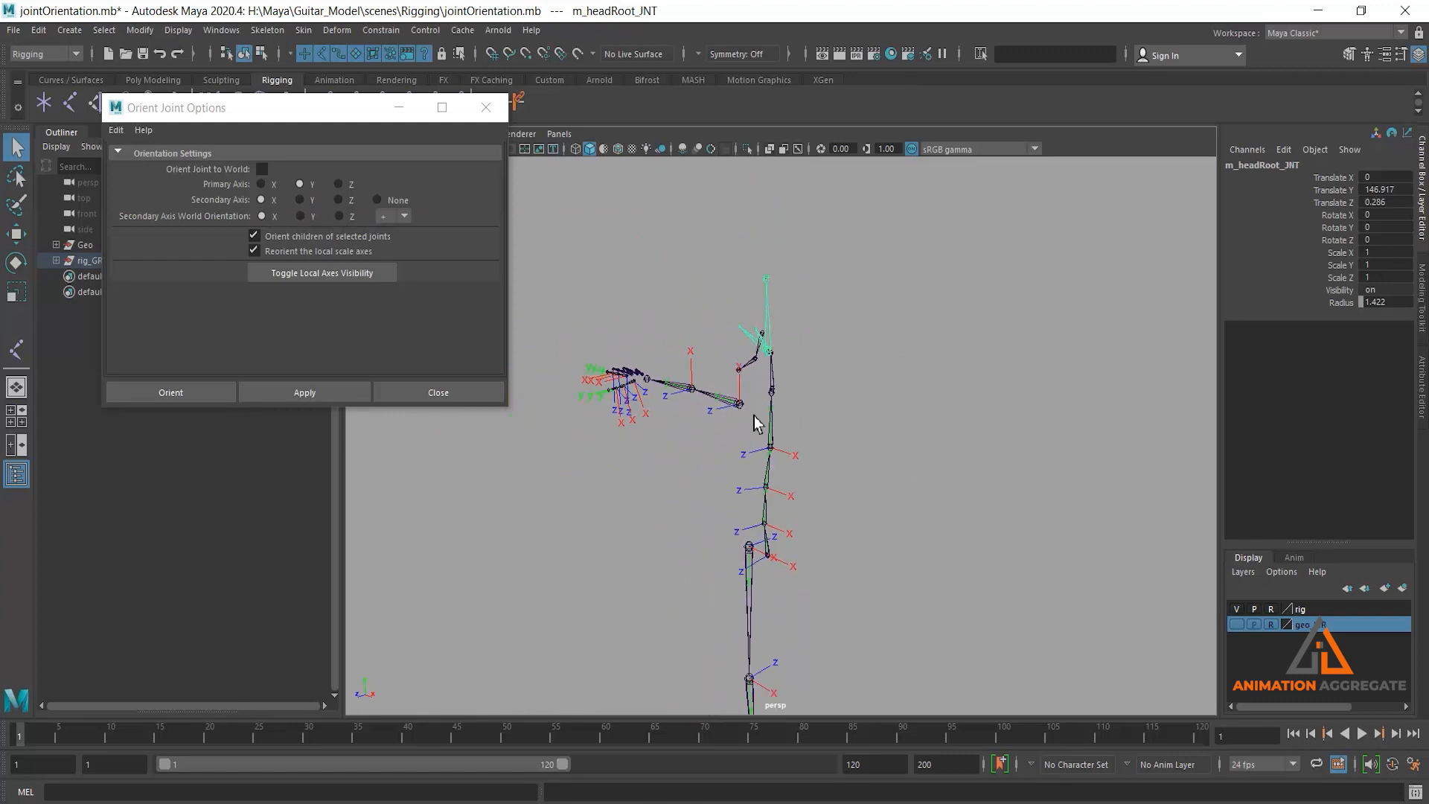
left_click_drag(755, 423, 740, 376, "alt")
left_click(740, 391)
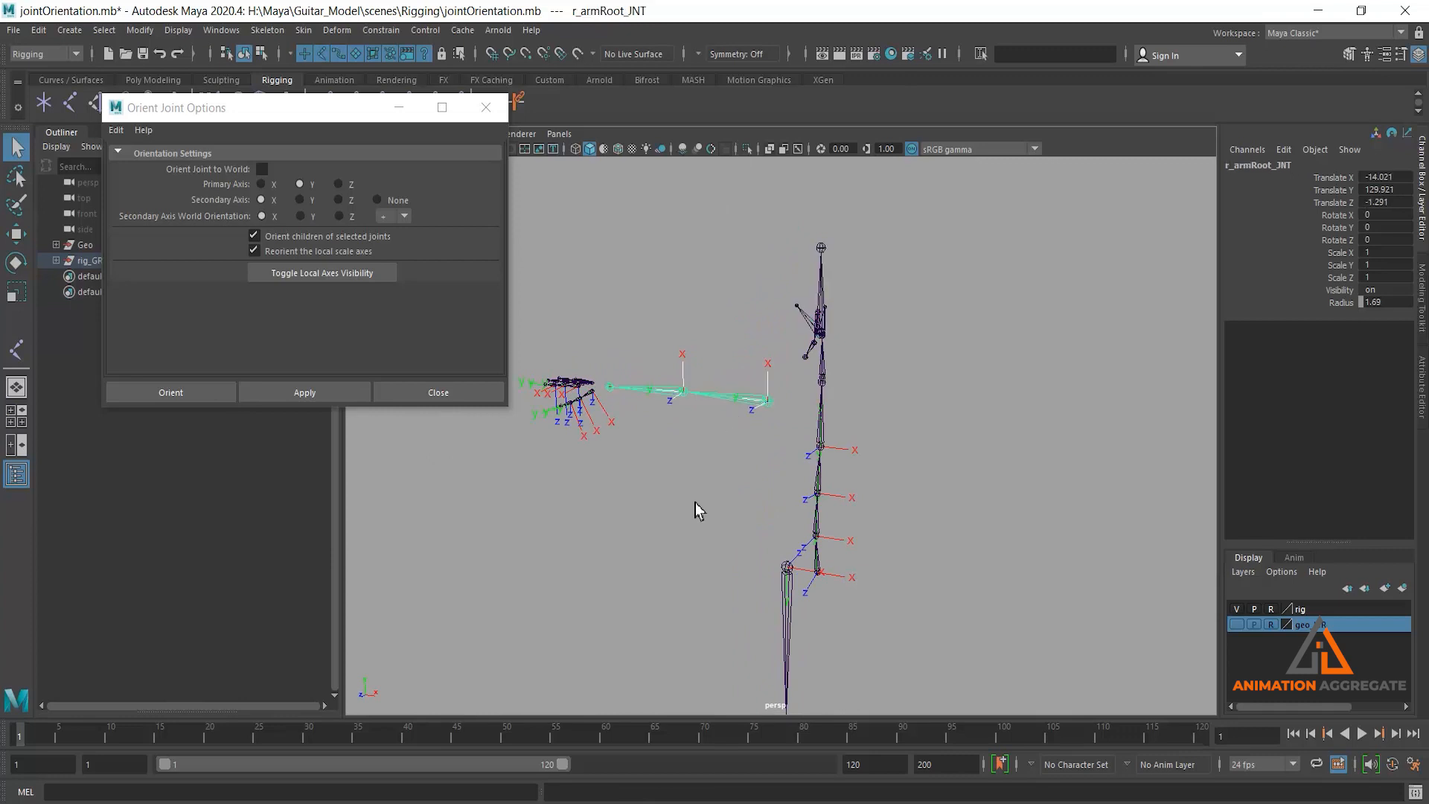
Close the Orient Joint options and clear the joint selection
left_click_drag(696, 502, 728, 511, "alt")
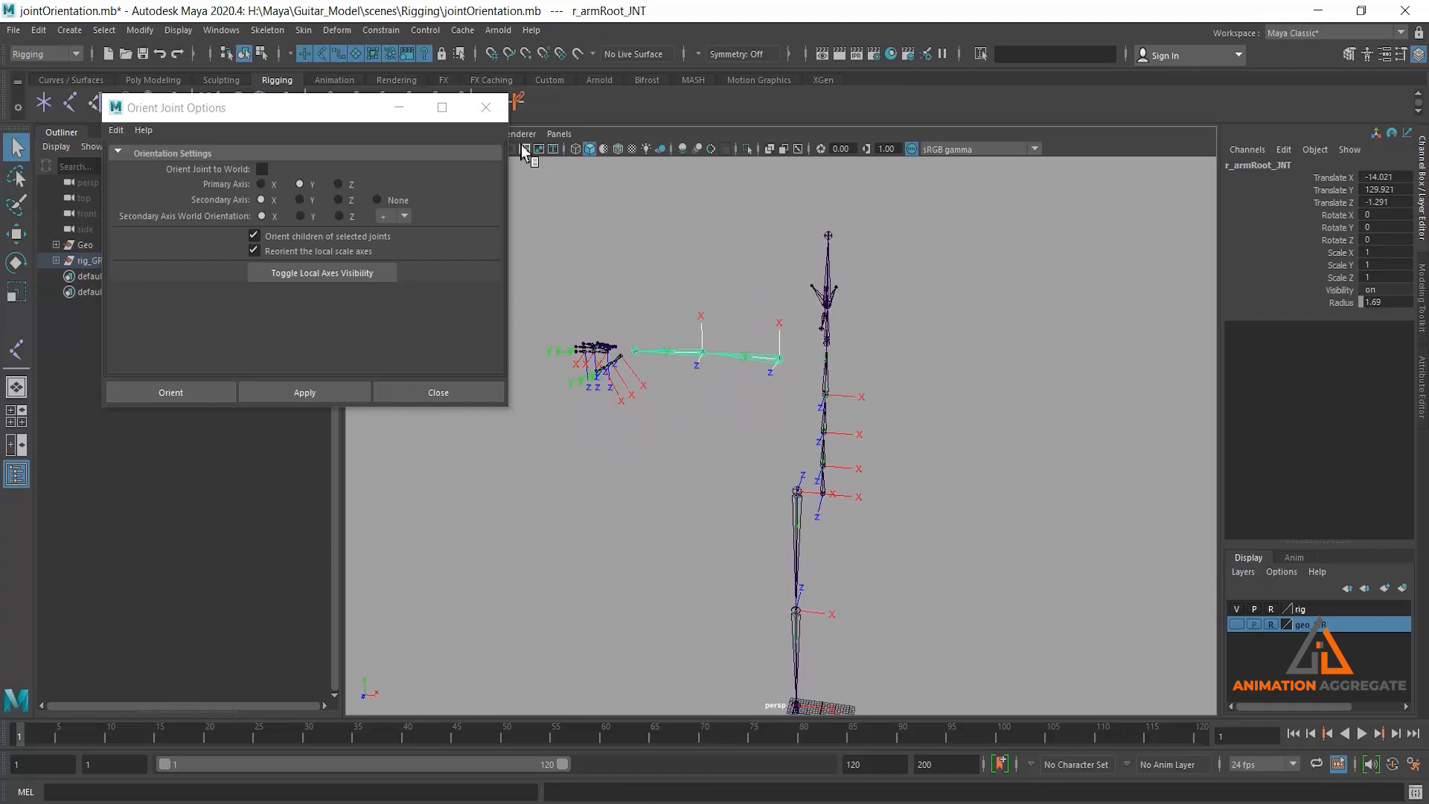
left_click(486, 108)
left_click_drag(871, 456, 738, 444, "alt")
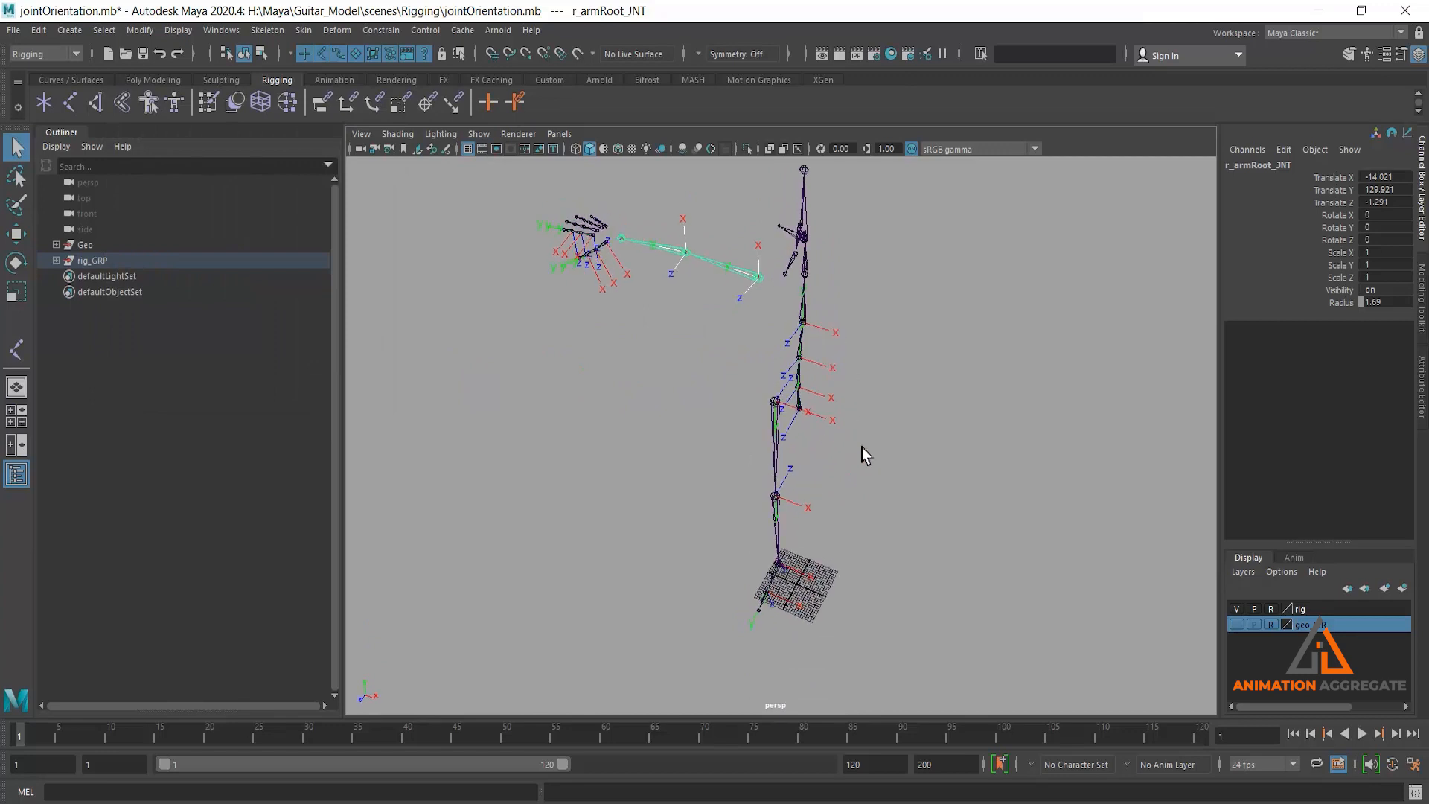
left_click(931, 397)
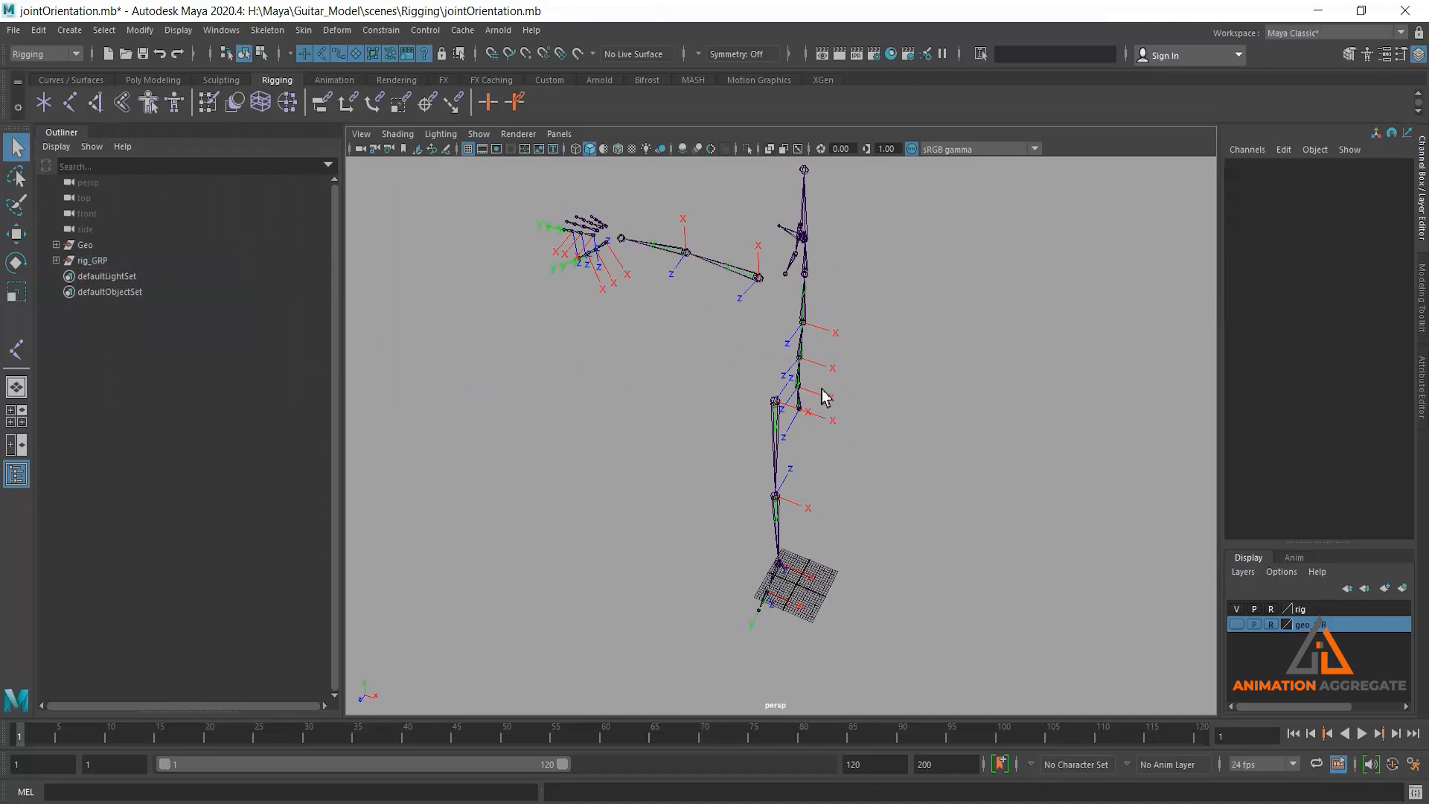
left_click_drag(824, 397, 877, 399, "alt")
left_click_drag(934, 450, 855, 512, "alt")
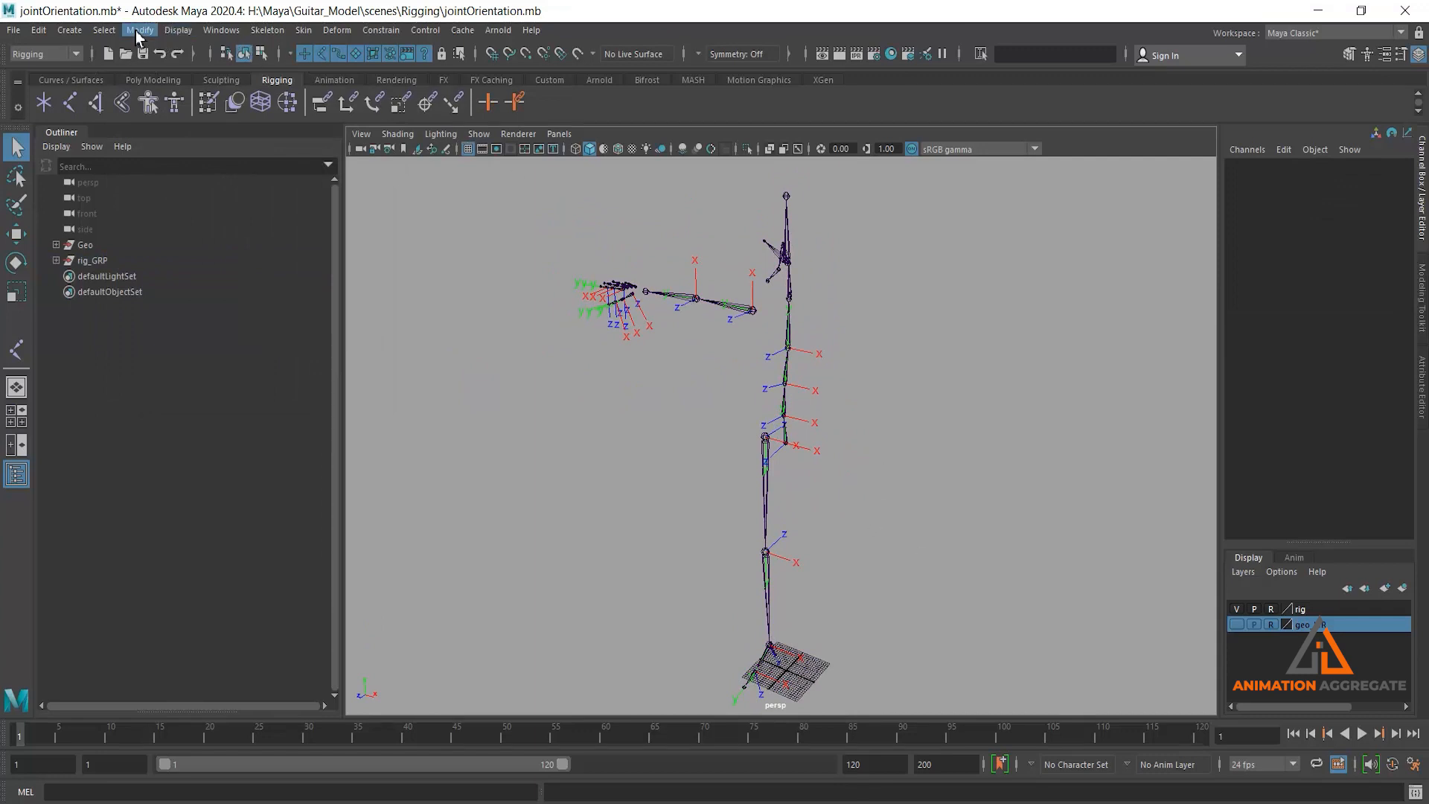
Open the Attribute Spread Sheet and move it clear of the skeleton's upper body
left_click(222, 31)
mouse_move(358, 86)
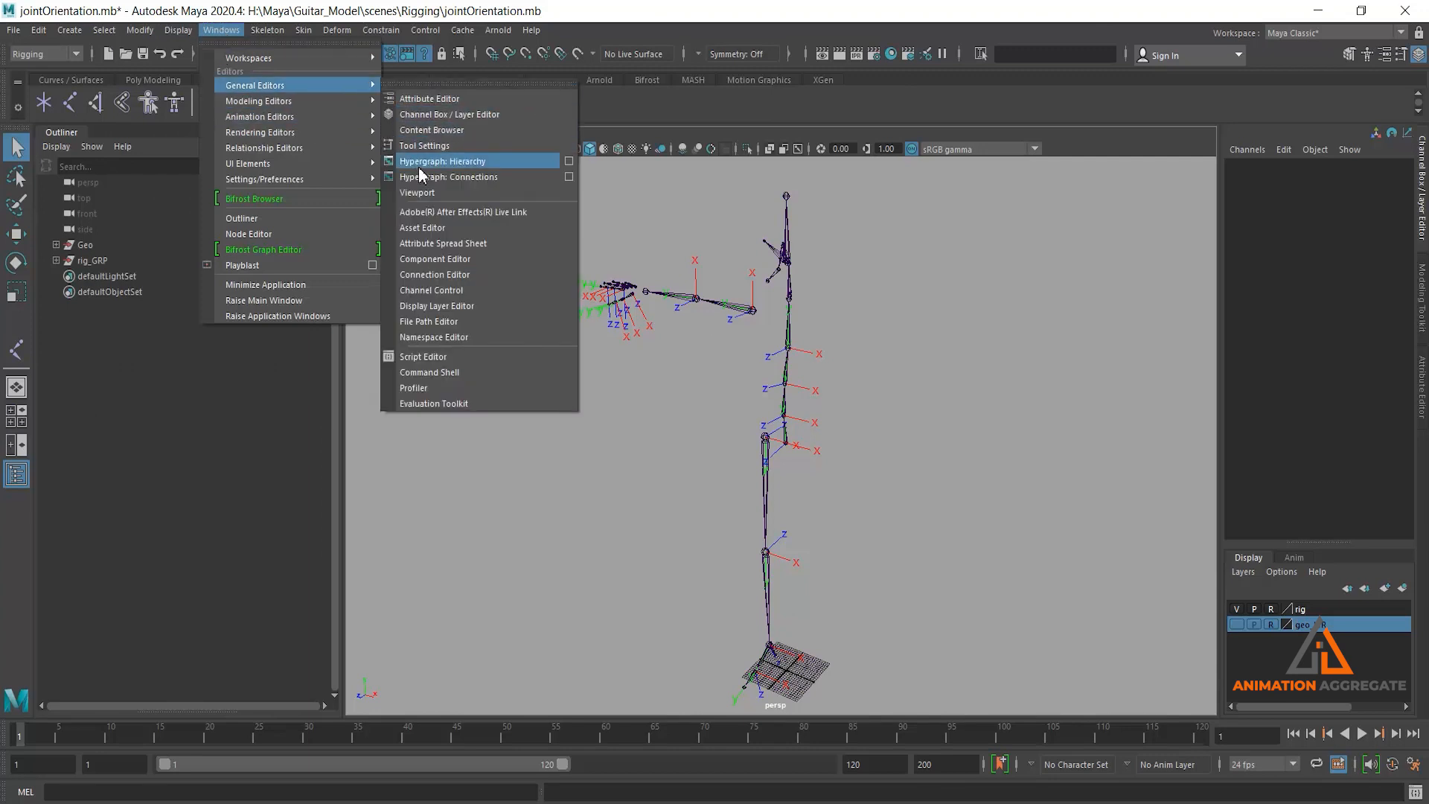
left_click(457, 244)
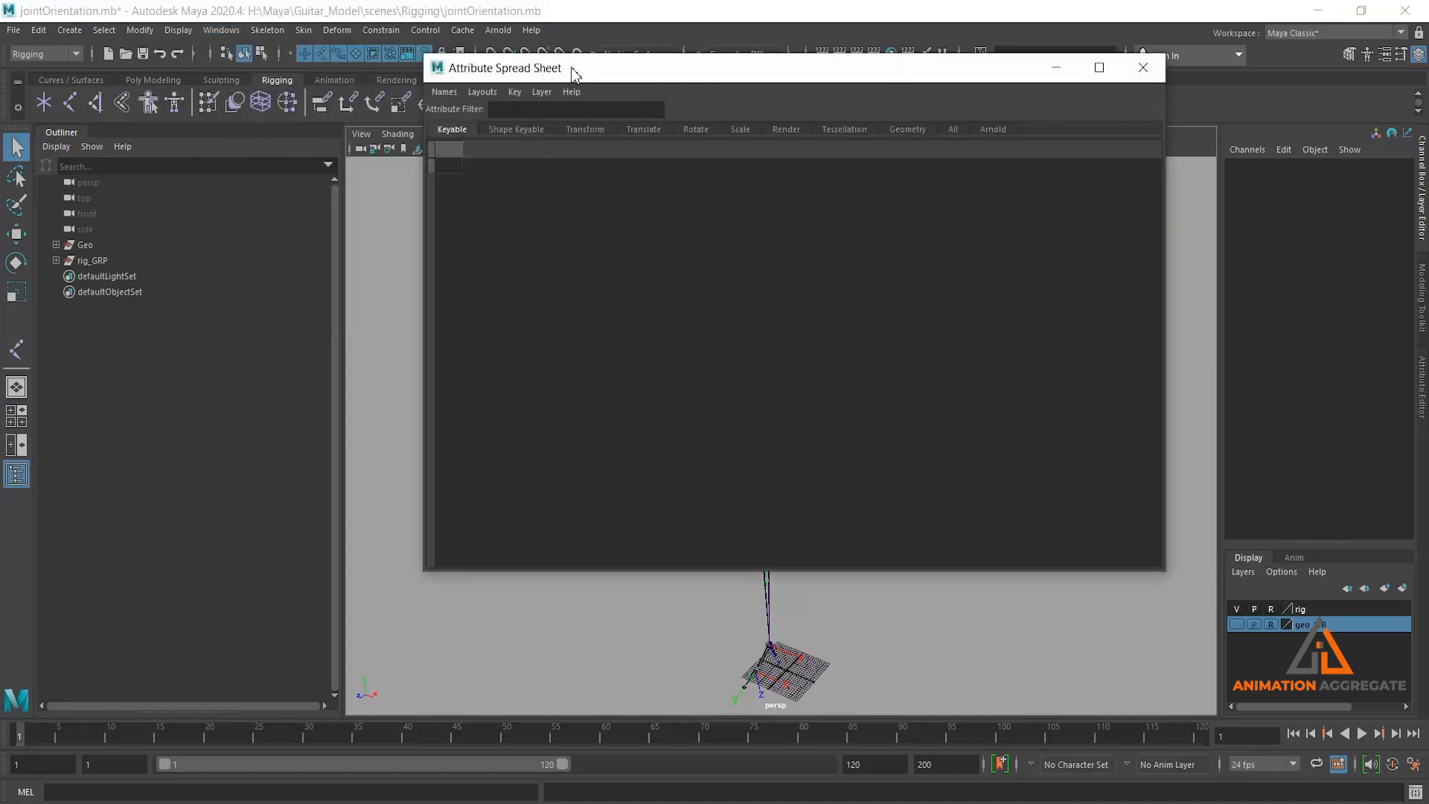
left_click_drag(573, 68, 309, 380)
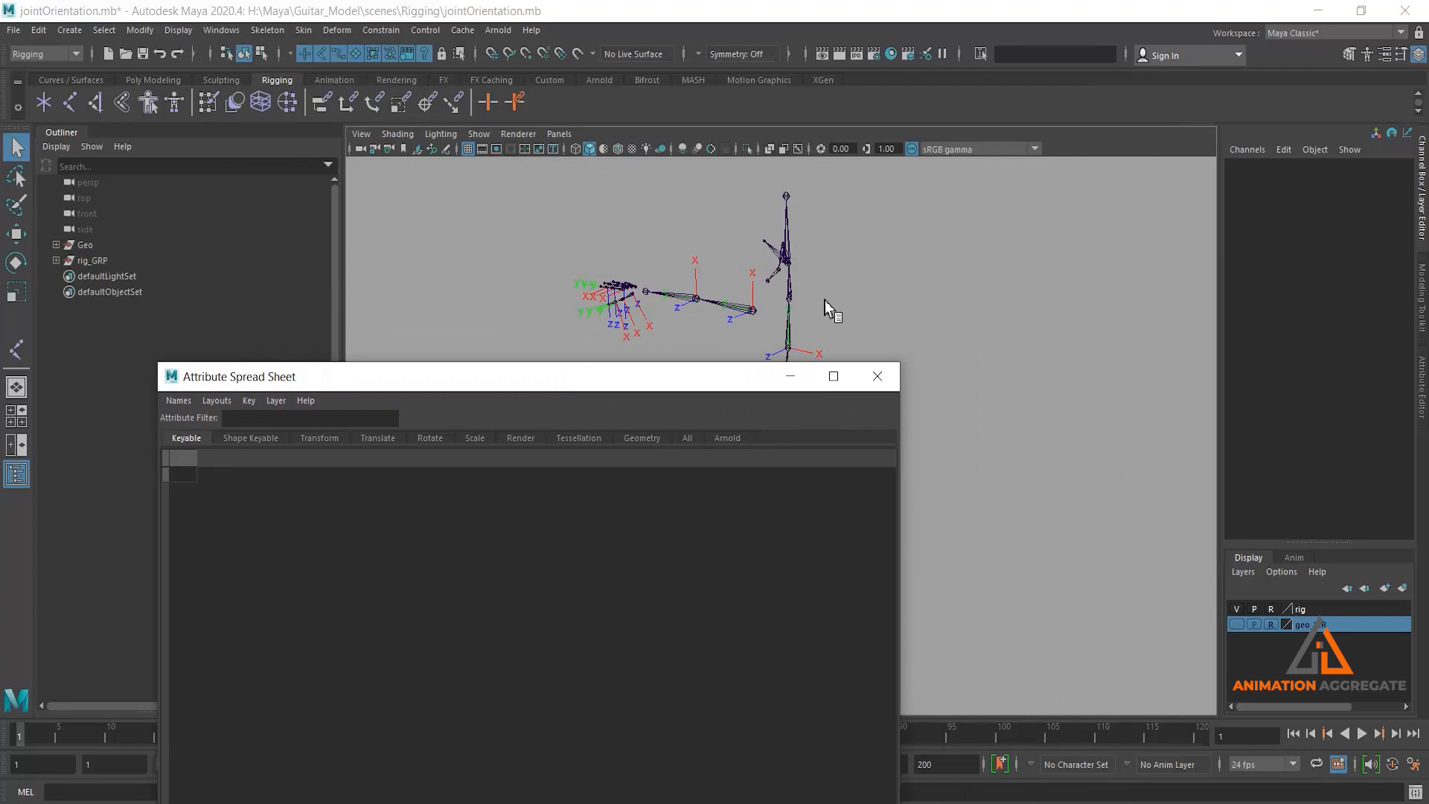
Select every joint by the name pattern *_JNT and expand the complete rig_GRP hierarchy in the Outliner
left_click(1019, 59)
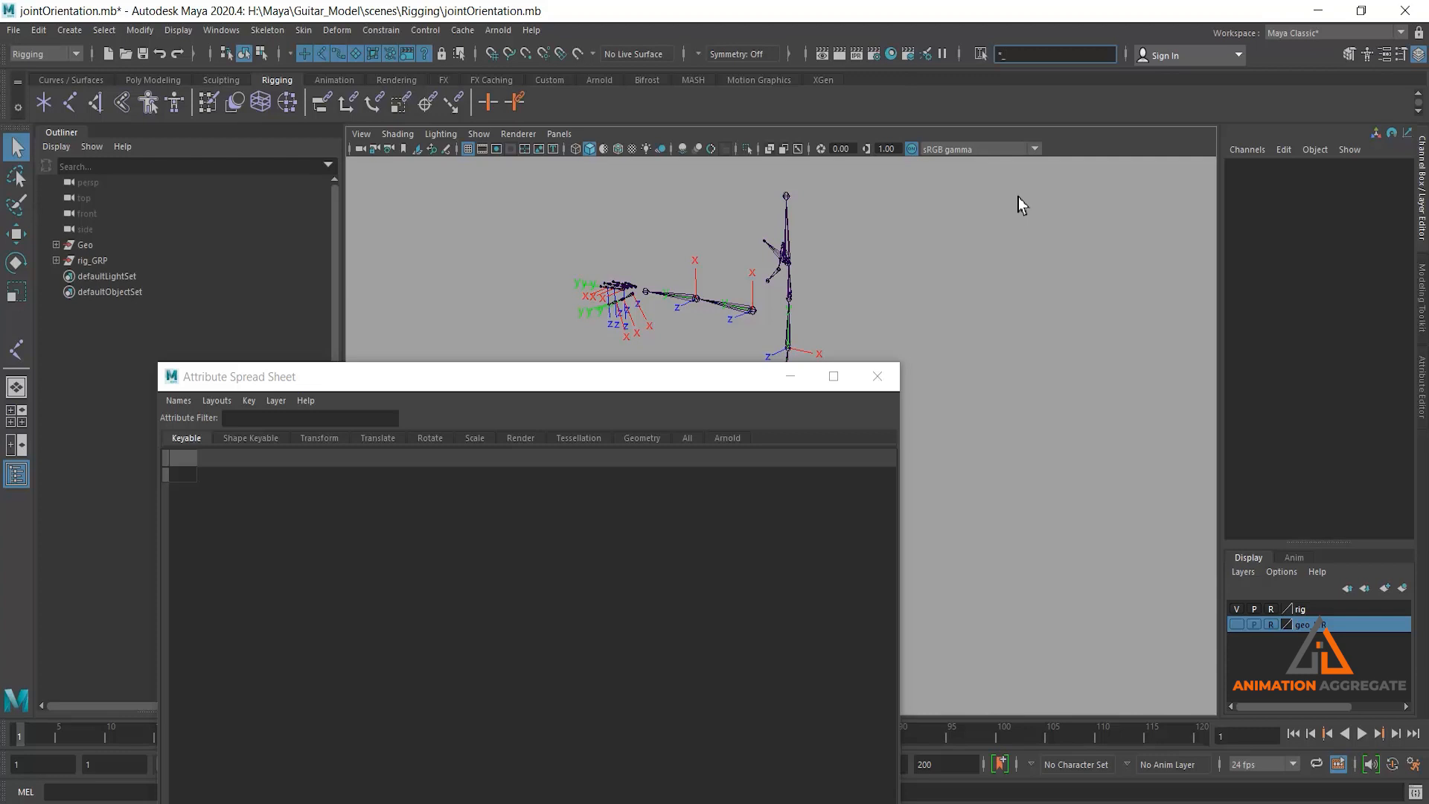
type("_JNT")
key("Return")
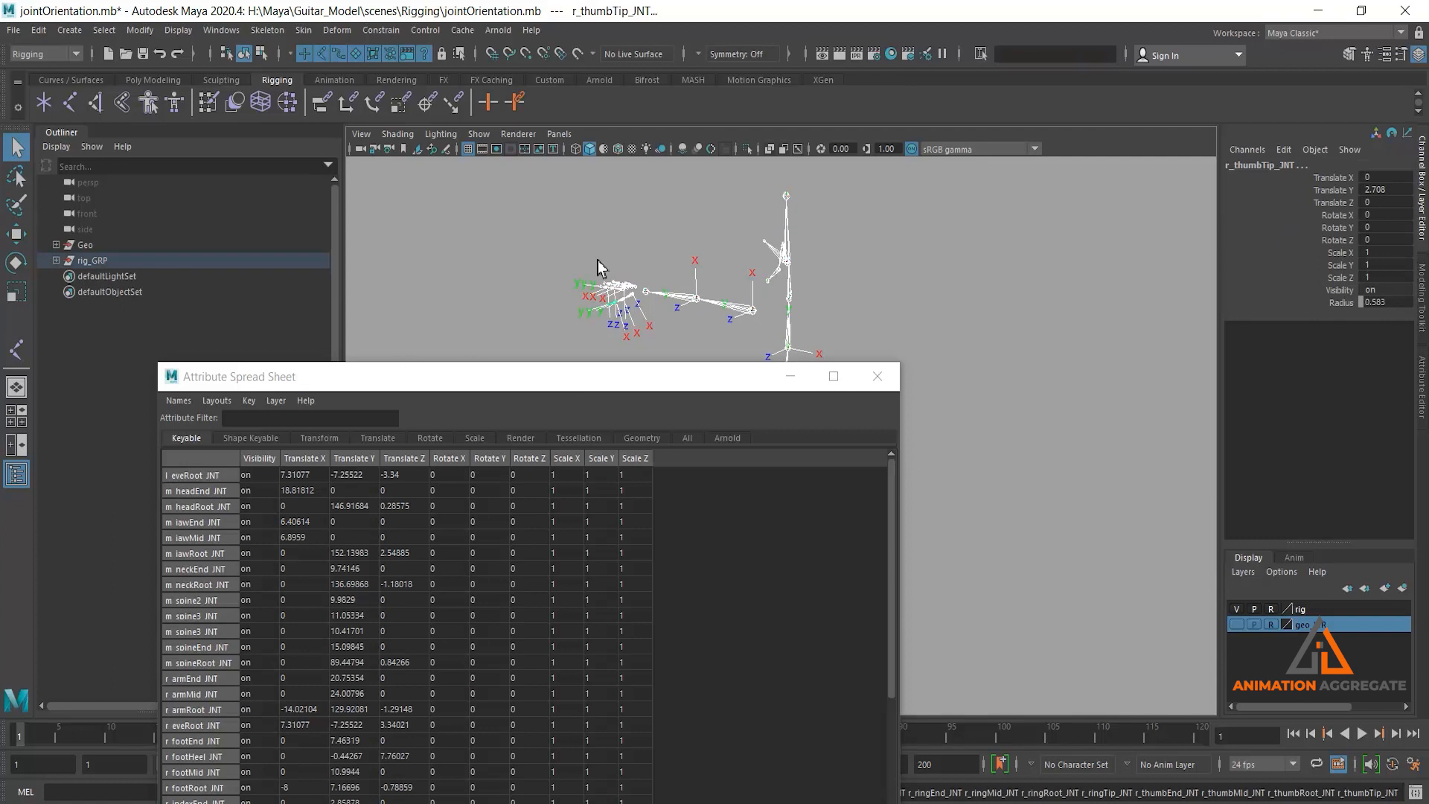
left_click(56, 261)
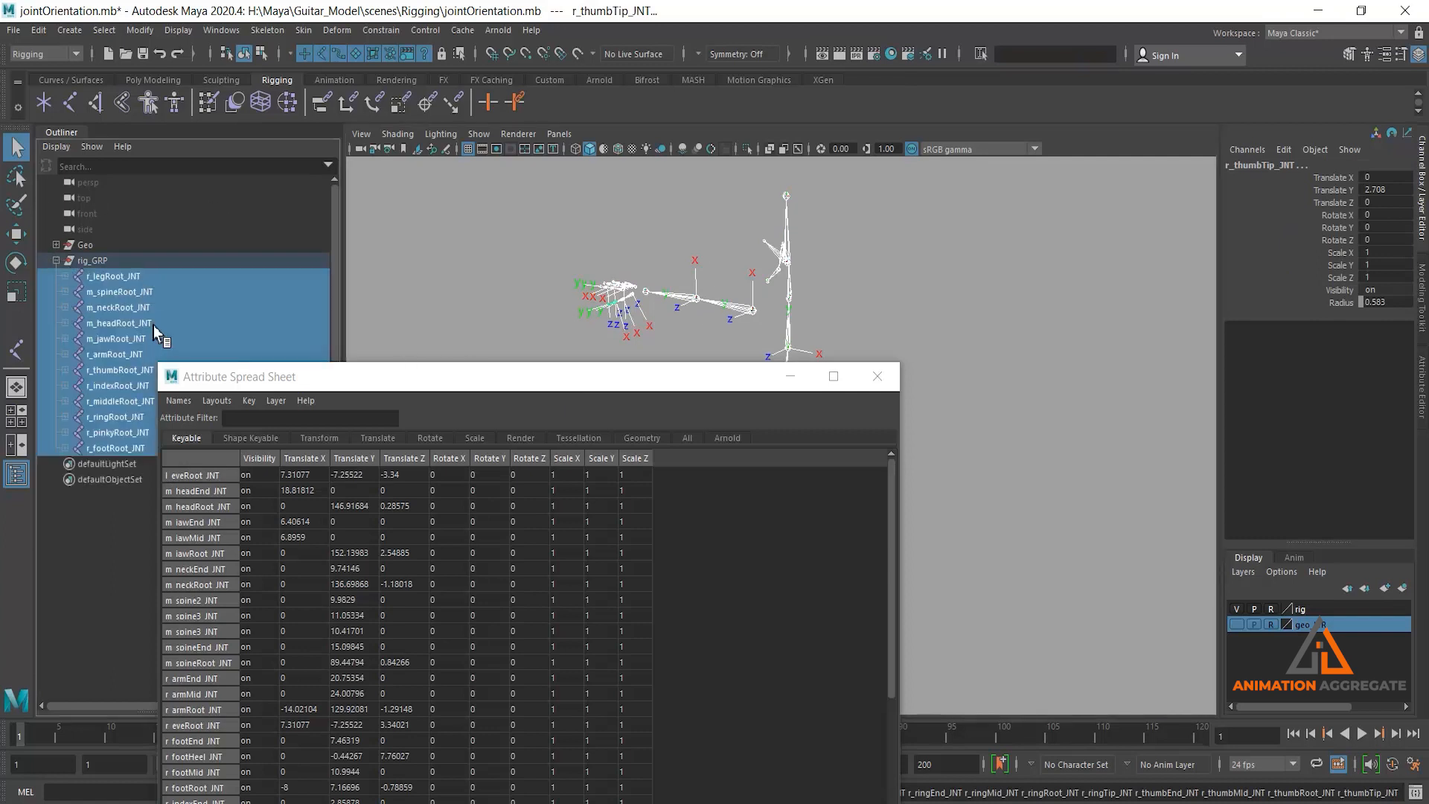
left_click(55, 261)
left_click(55, 261, "shift")
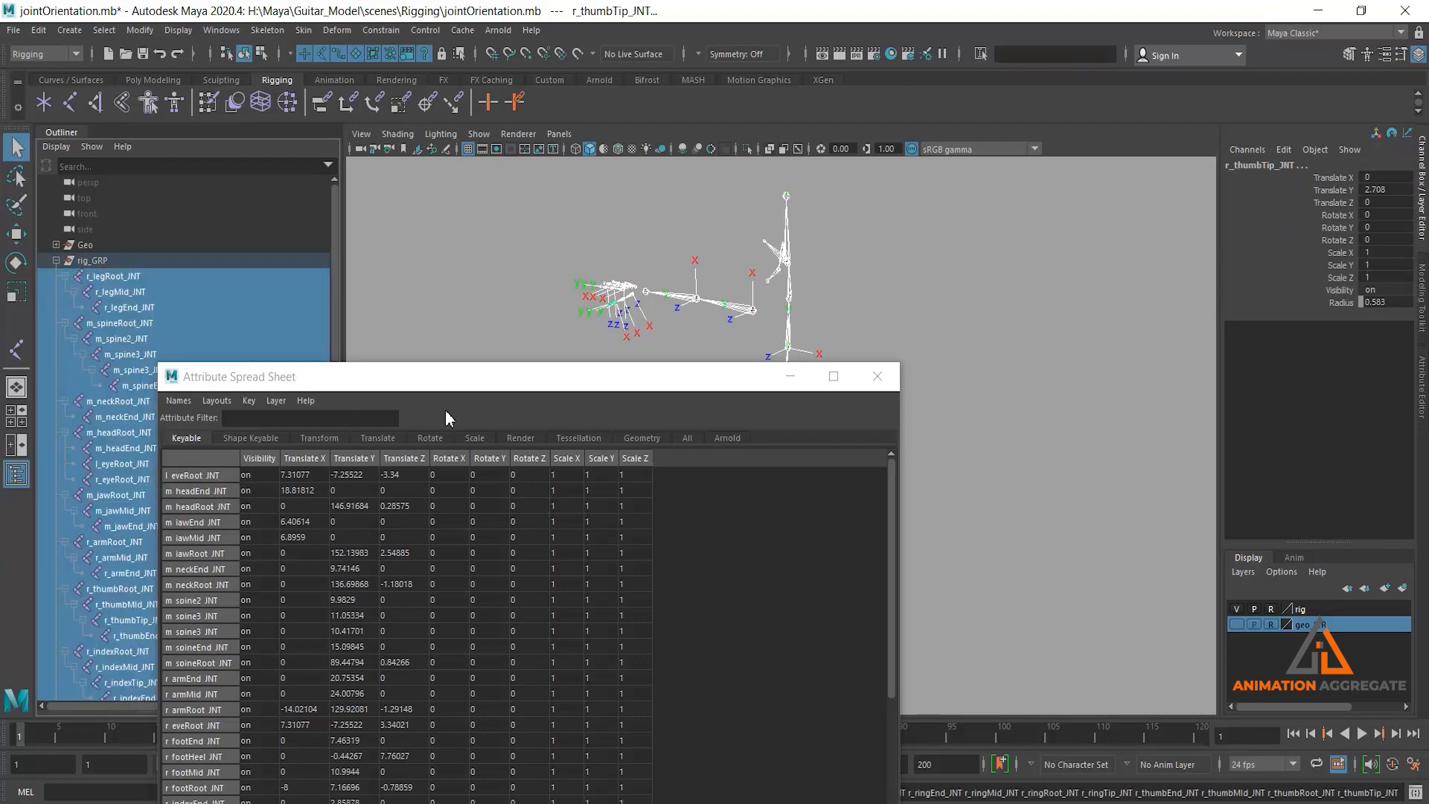
left_click_drag(450, 383, 892, 351)
left_click_drag(682, 264, 585, 277, "alt")
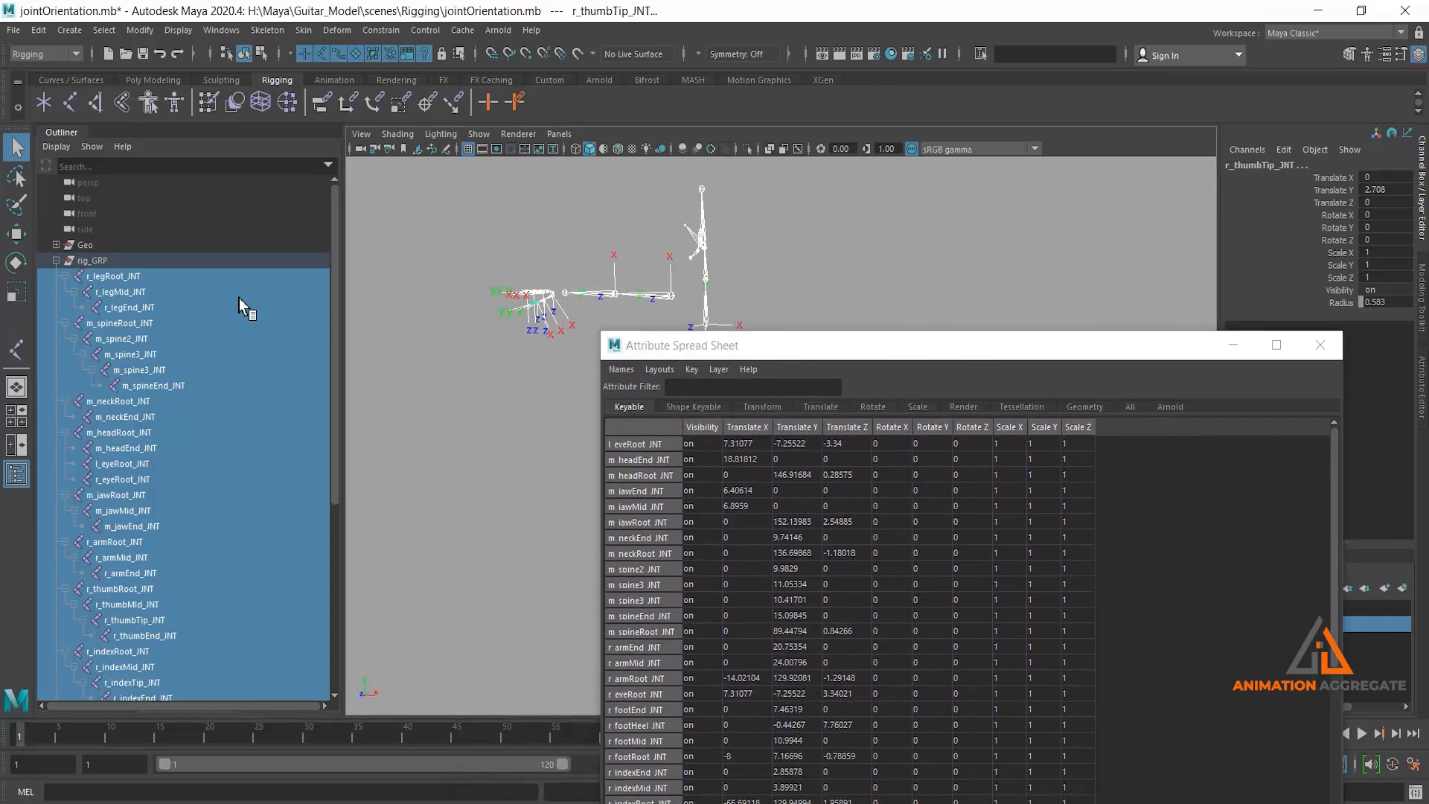
Rename the right leg's root joint as r_legRoot_JNt and test the selection by the name pattern *_JNT
double_click(156, 281)
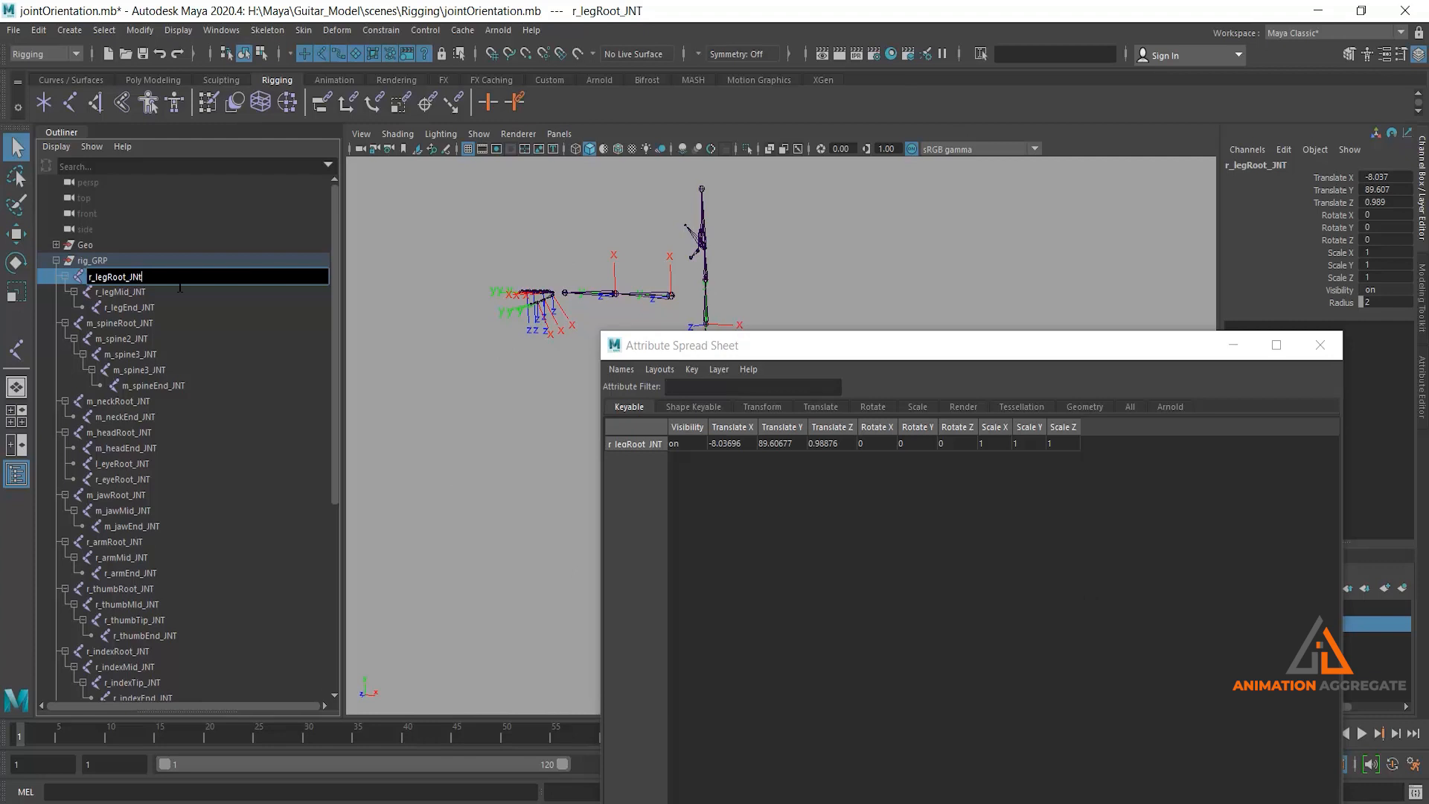
type("t")
key("Return")
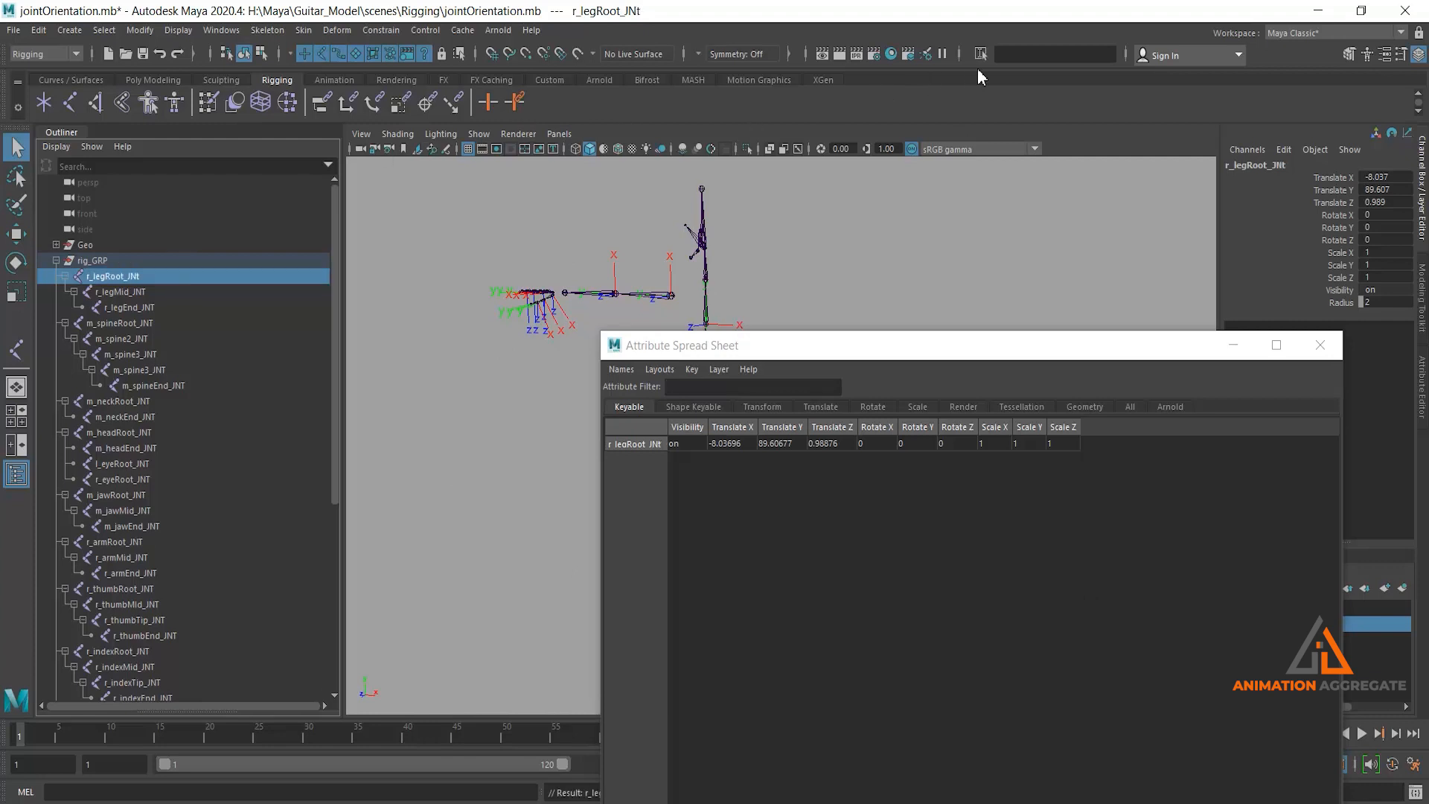
left_click(1007, 55)
type("*_NT")
key("Return")
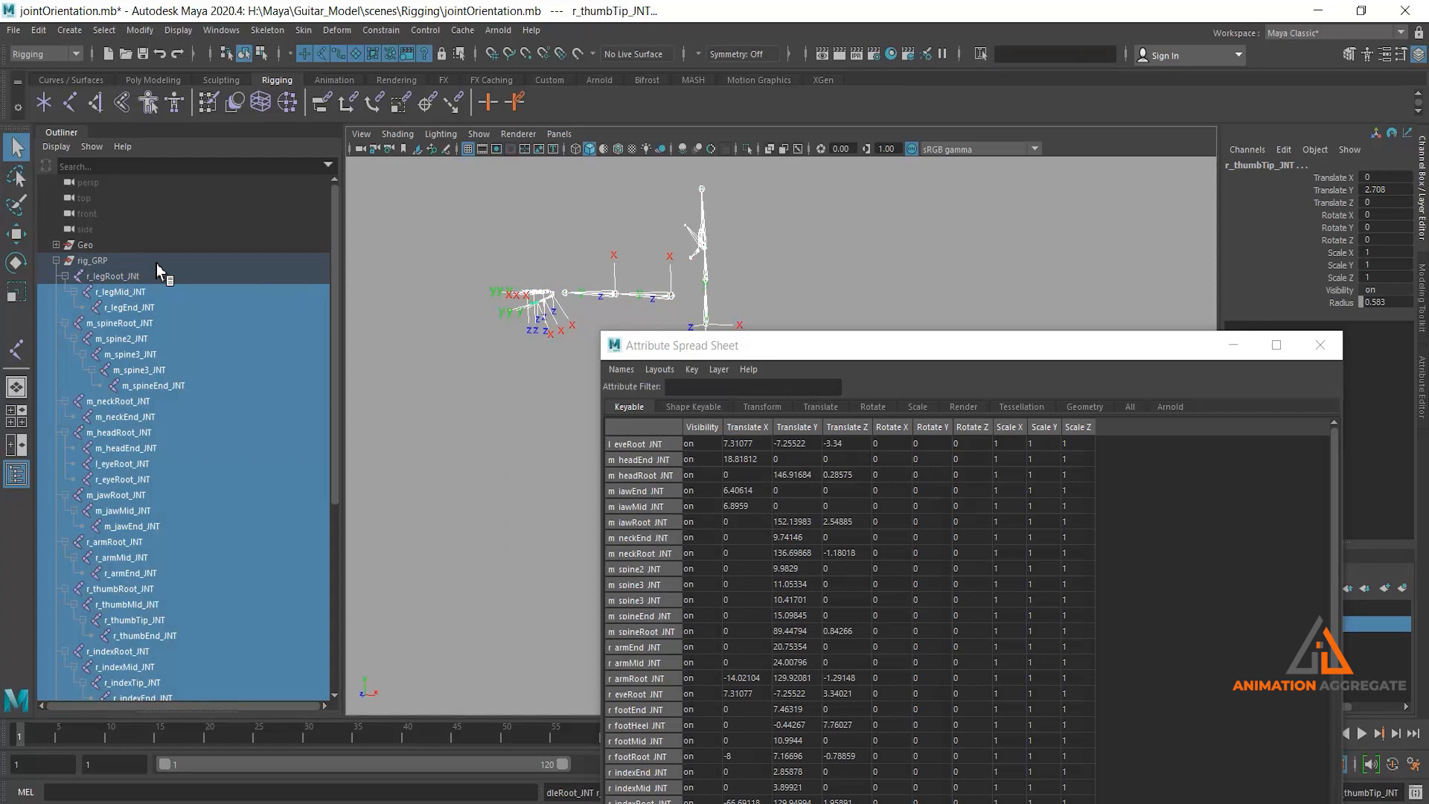
Restore the right leg root joint's name to r_legRoot_JNT
double_click(158, 277)
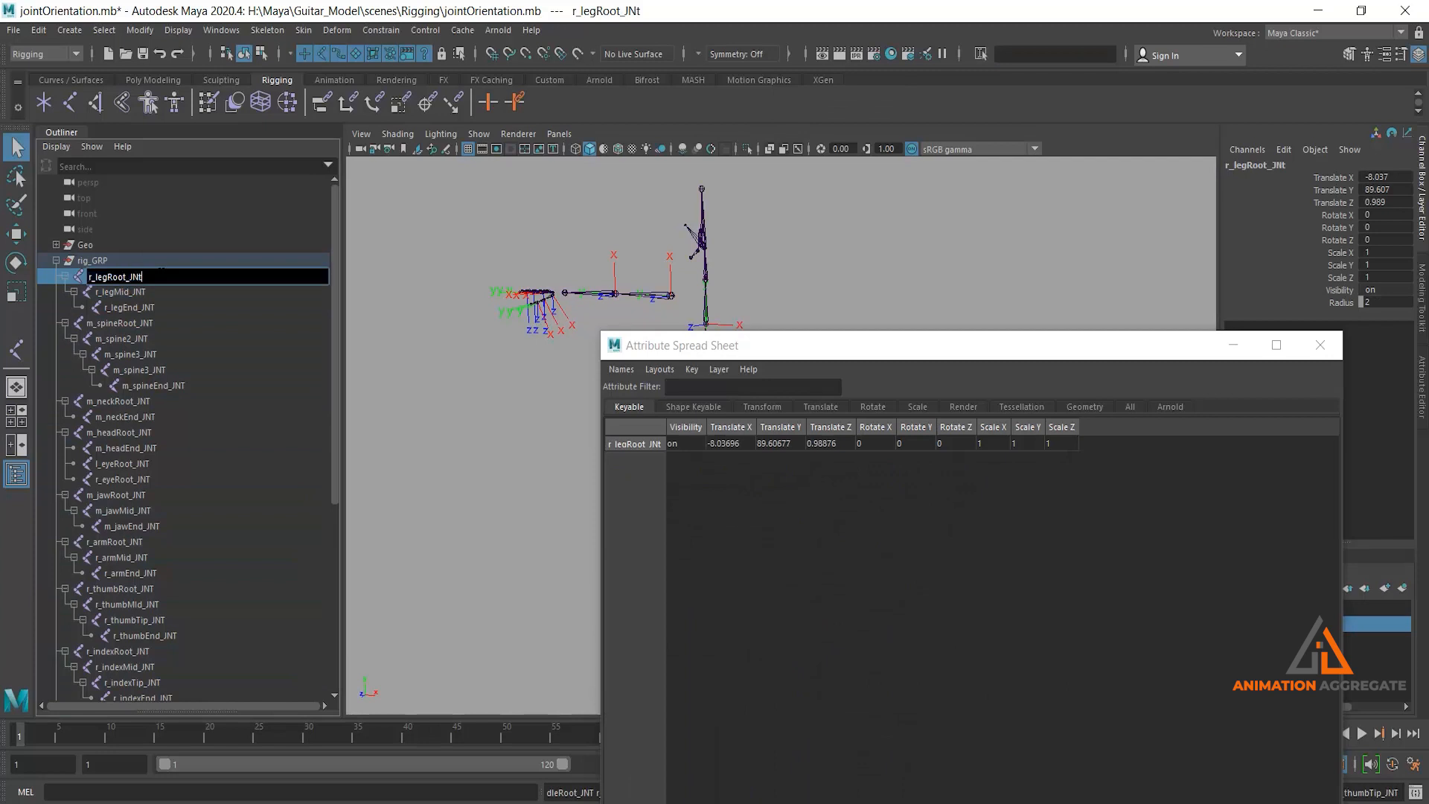
key("BackSpace")
type("T")
key("Return")
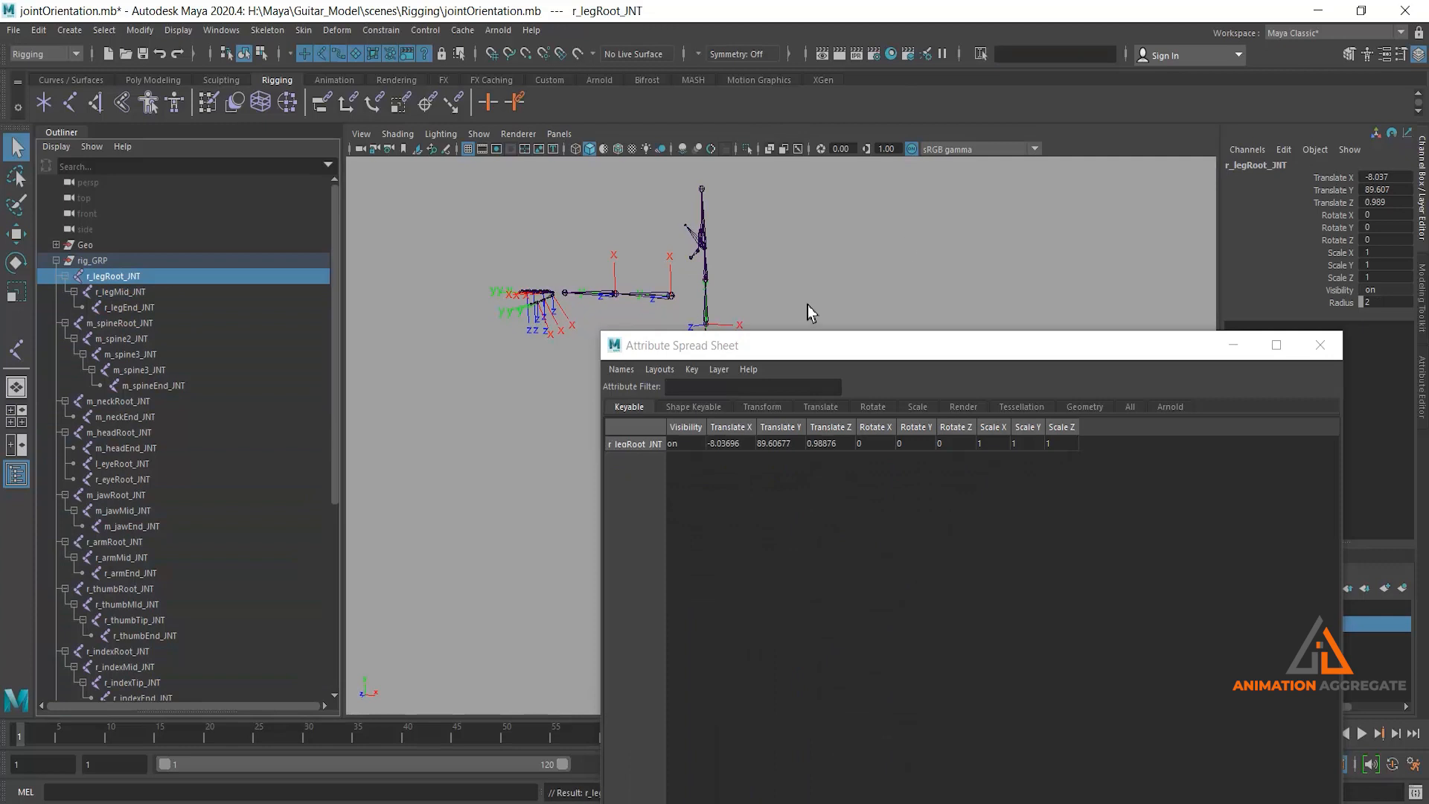
Select all joints by the name pattern *_JNT and reposition the Attribute Spread Sheet so its rows are readable
left_click(1009, 54)
type("*_JNT")
key("Return")
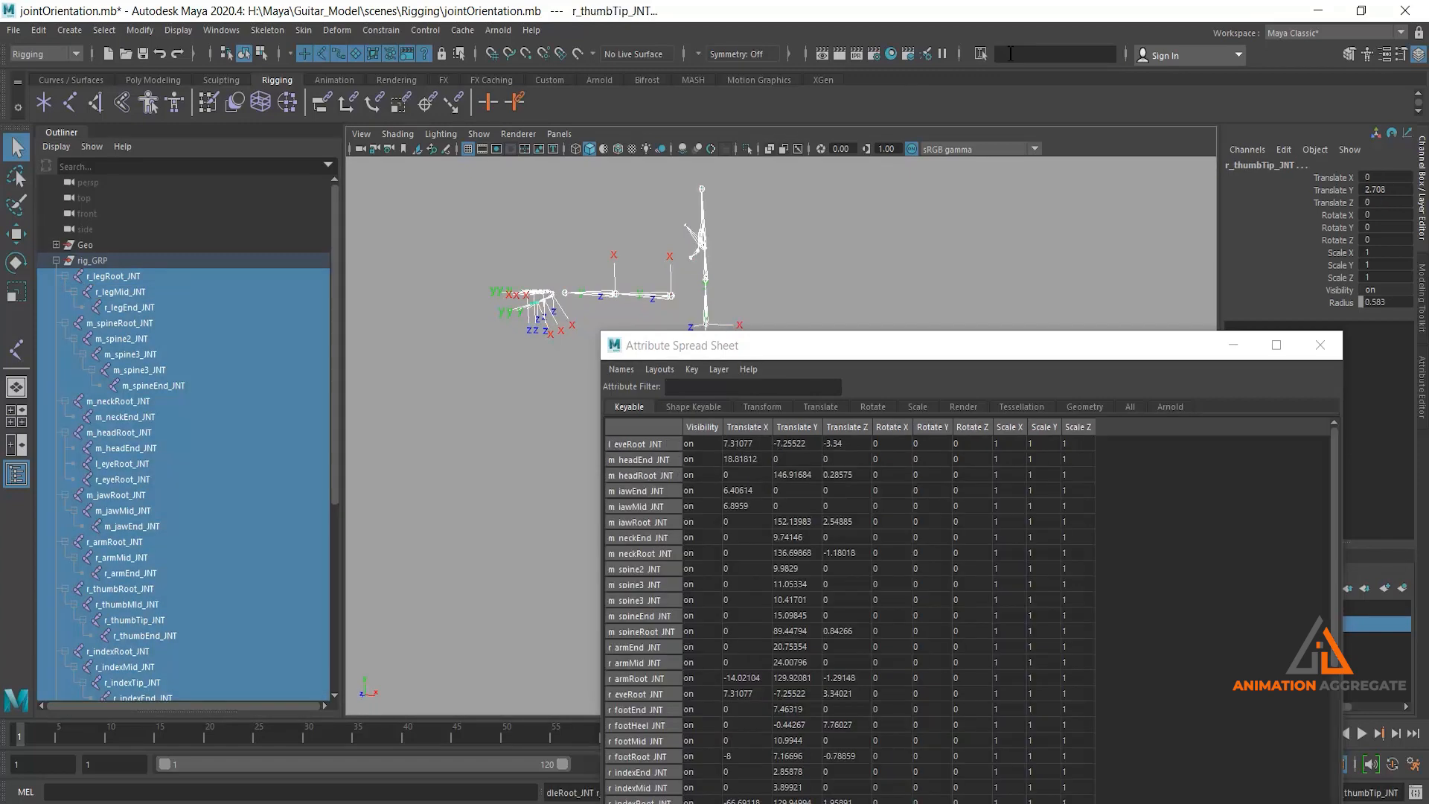
left_click_drag(1116, 345, 1158, 114)
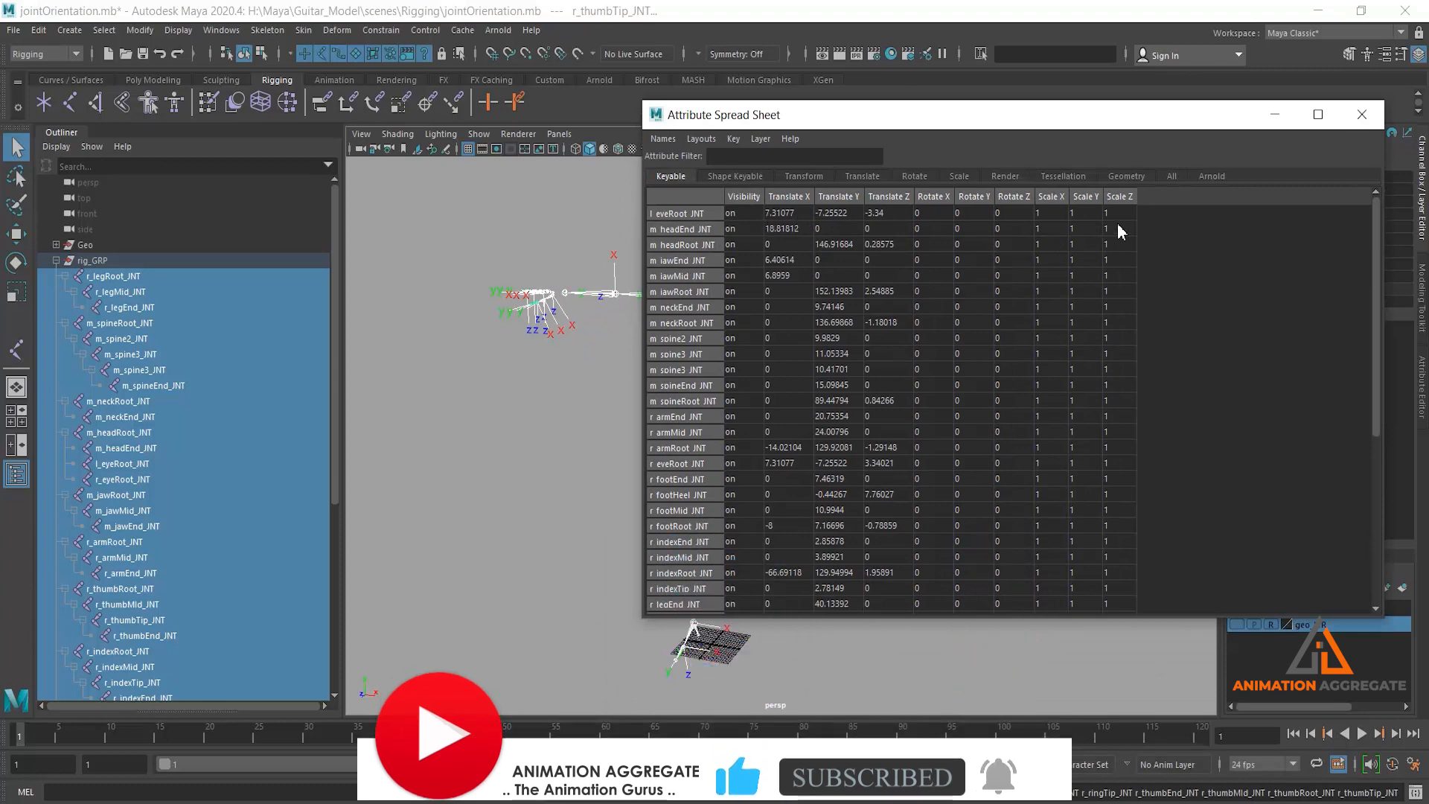
left_click_drag(1130, 122, 794, 199)
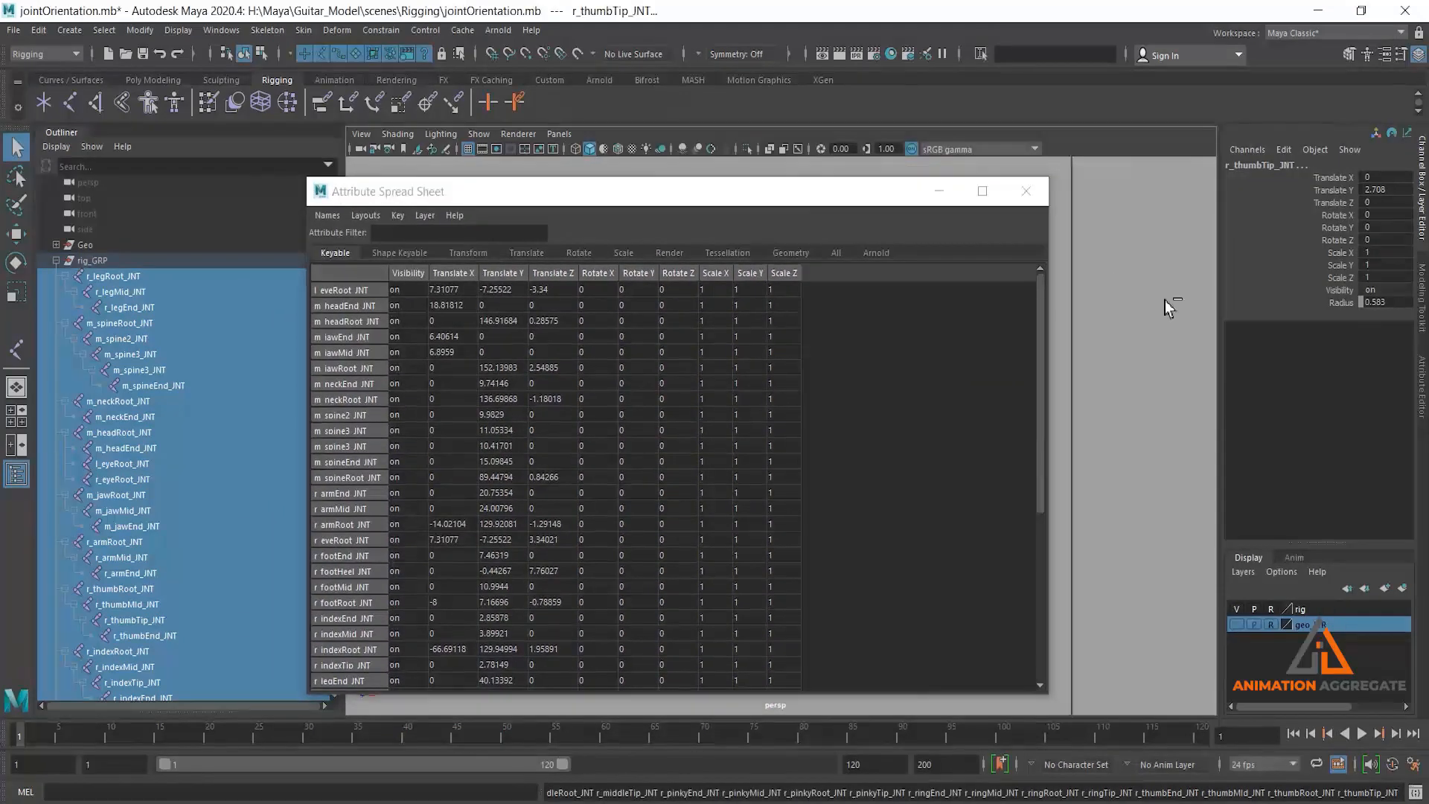
Show the Attribute Editor, list all attributes in the spread sheet and filter them by "axis"
key("ctrl+a")
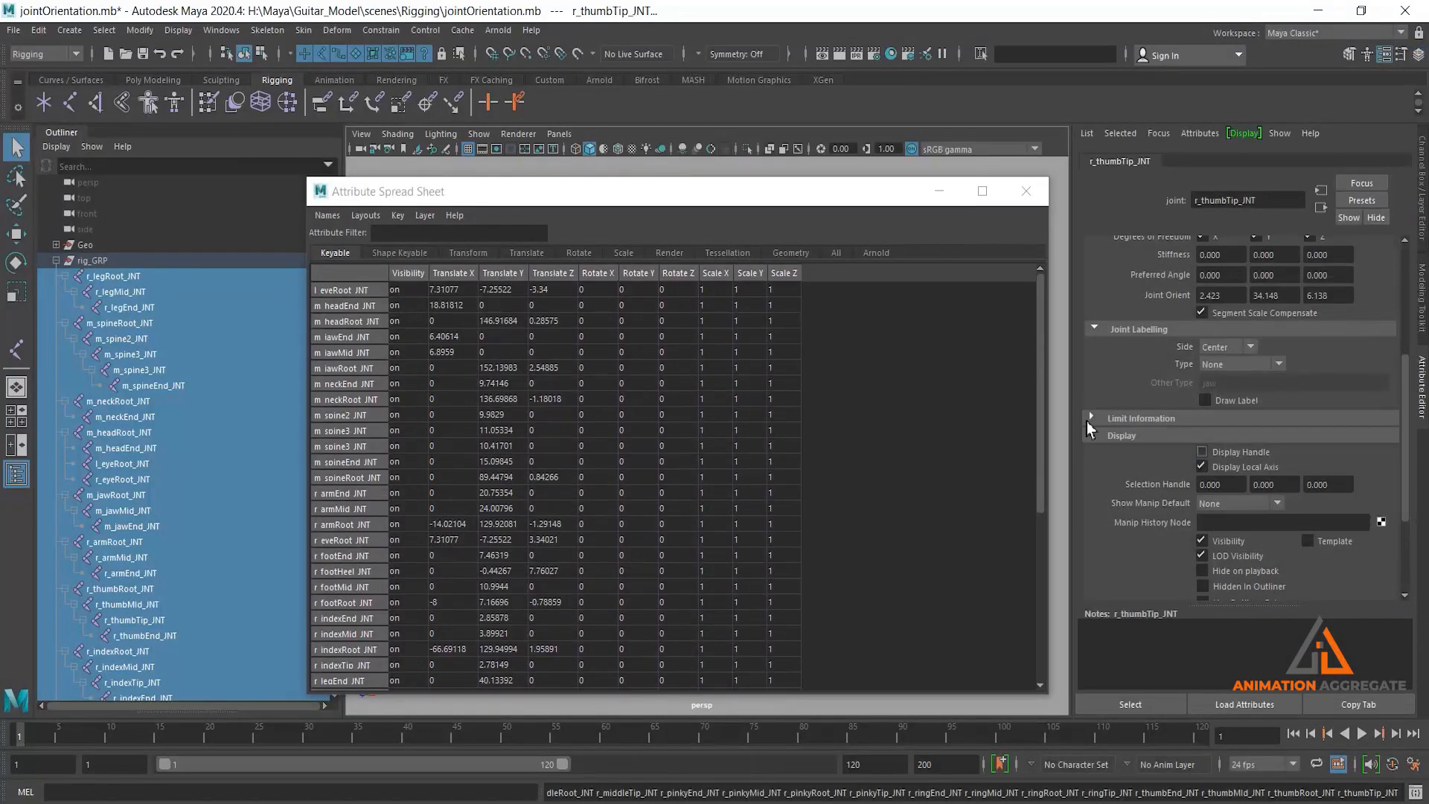
left_click(837, 252)
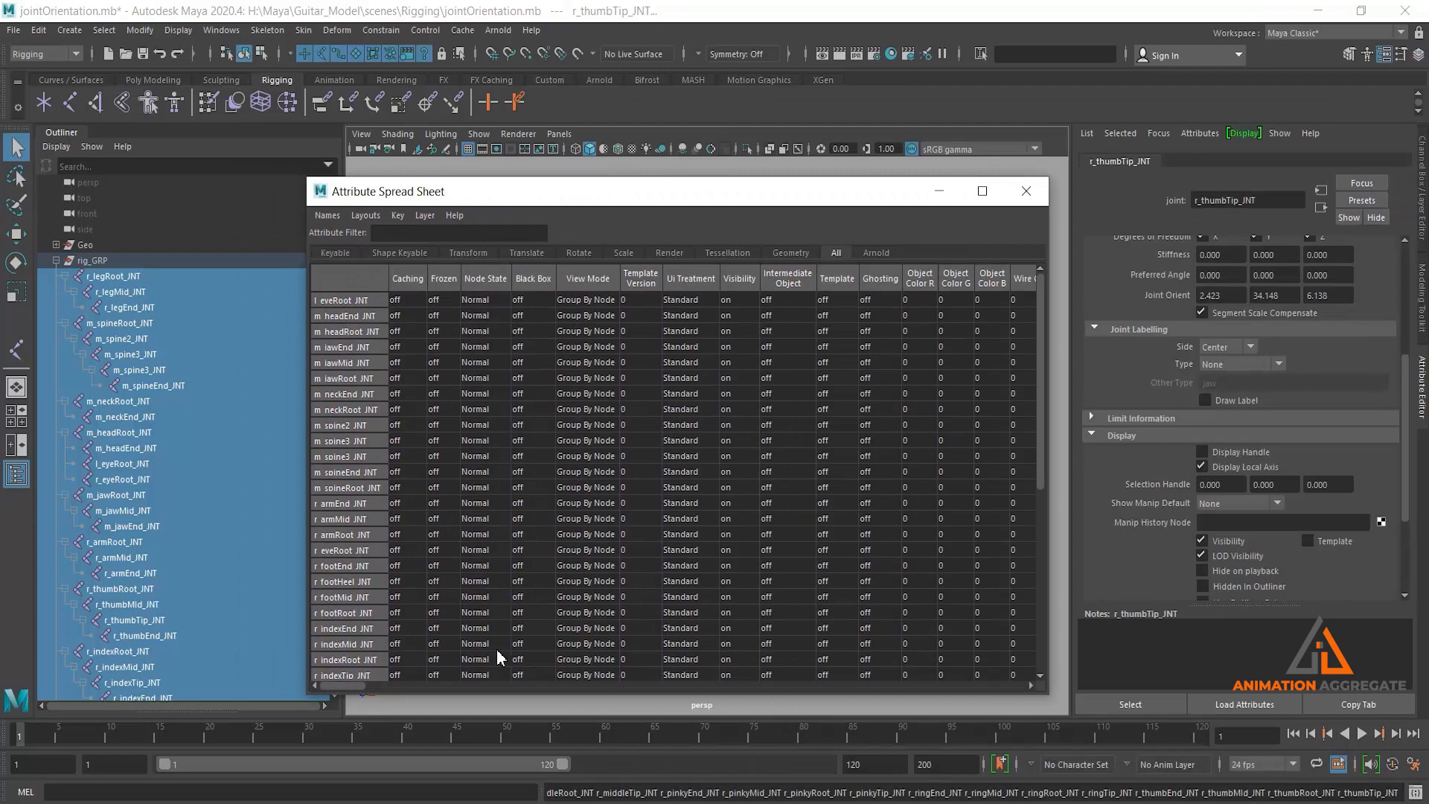
mouse_move(351, 683)
left_mouse_down()
mouse_move(962, 686)
mouse_move(485, 662)
mouse_move(335, 681)
left_mouse_up()
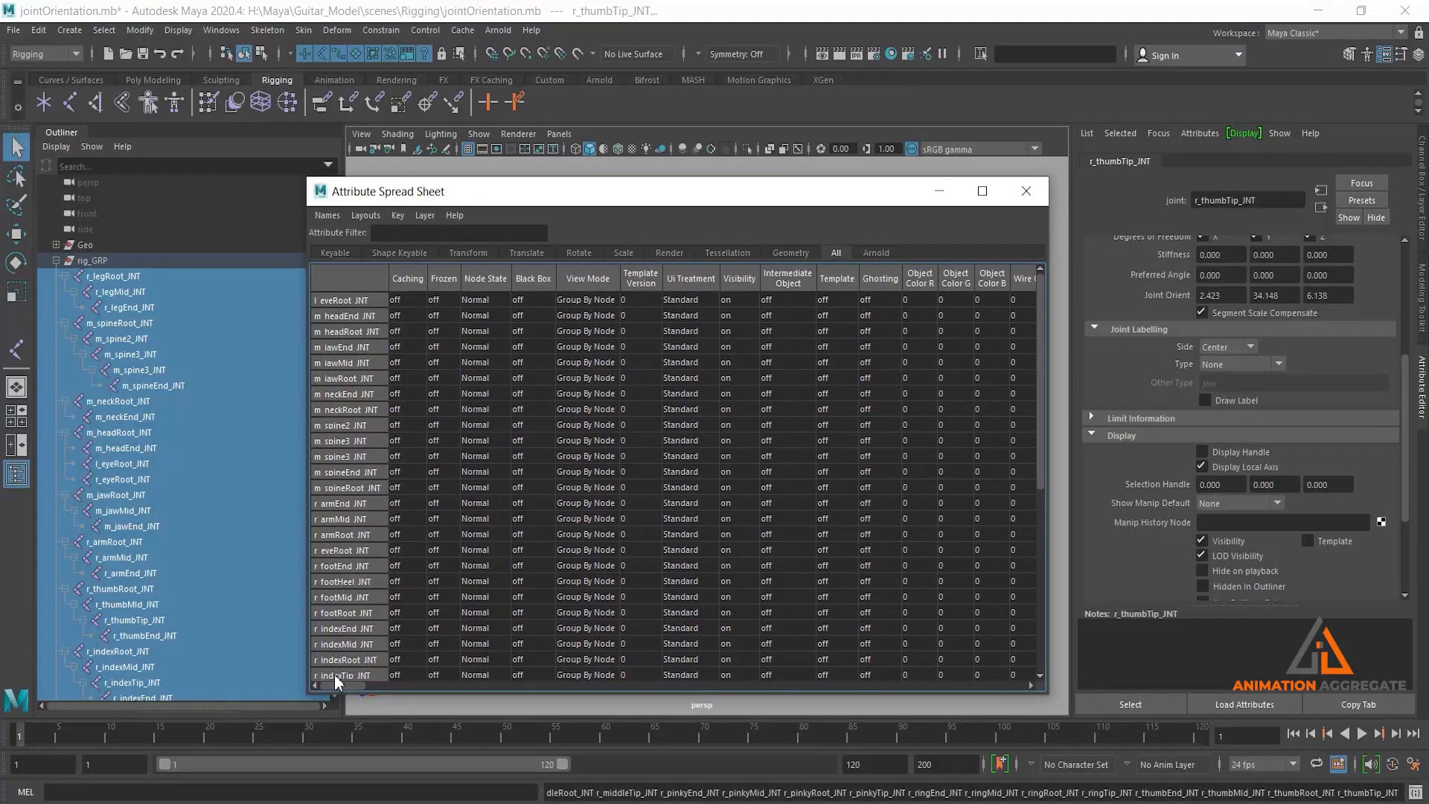
left_click(459, 233)
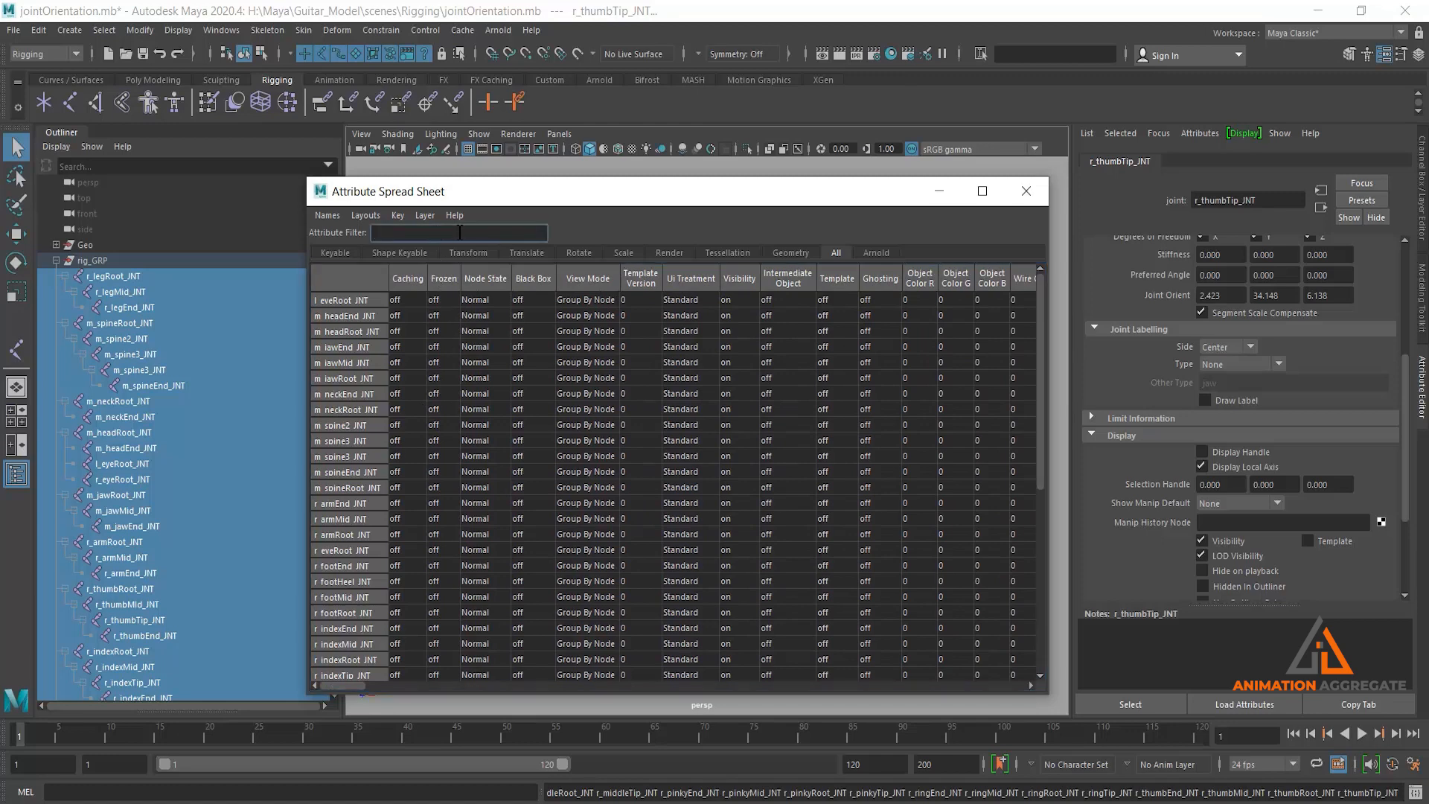
type("axis")
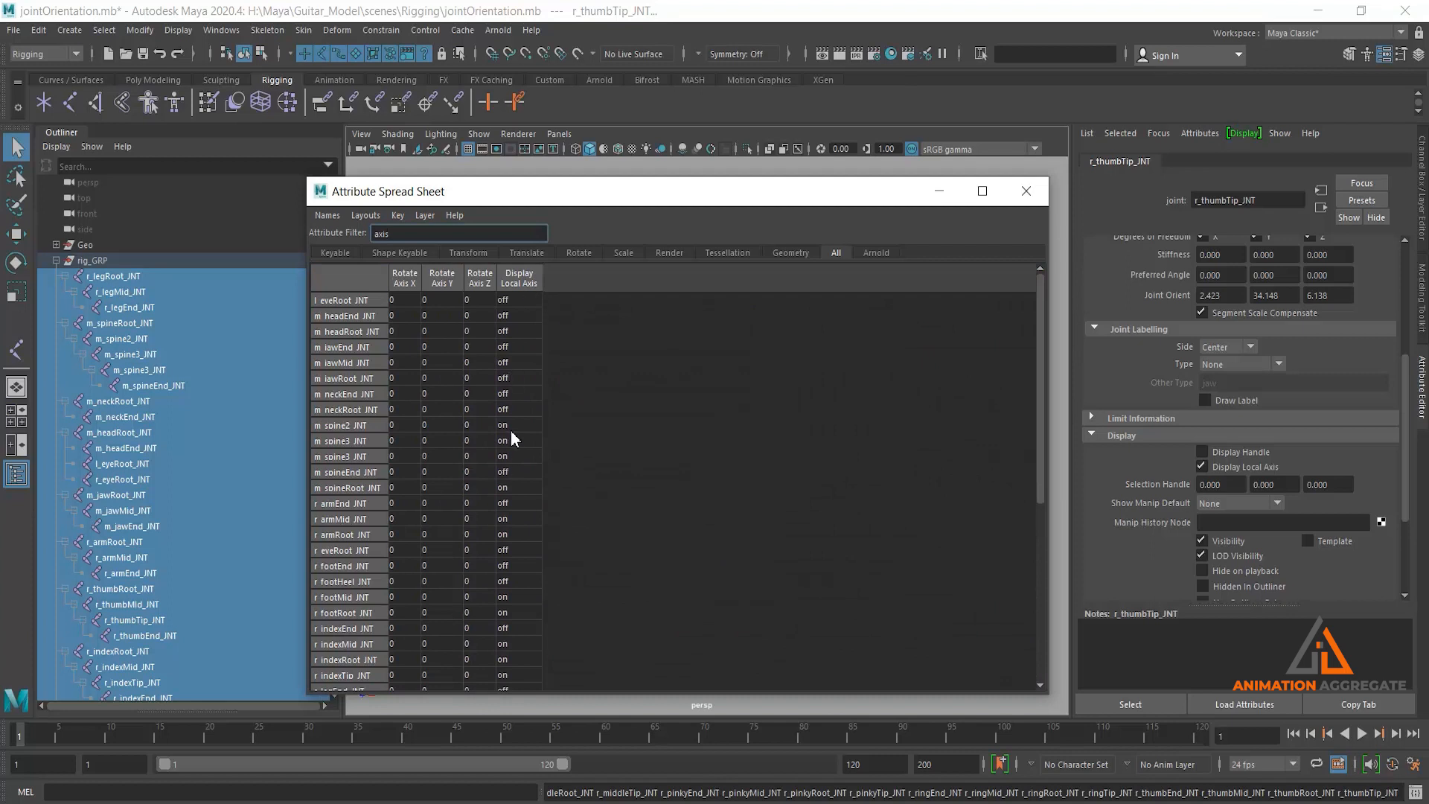
scroll(512, 435, "down", 1)
scroll(514, 436, "up", 1)
Set Display Local Axis to 0 (off) for all listed joints
left_click(526, 283)
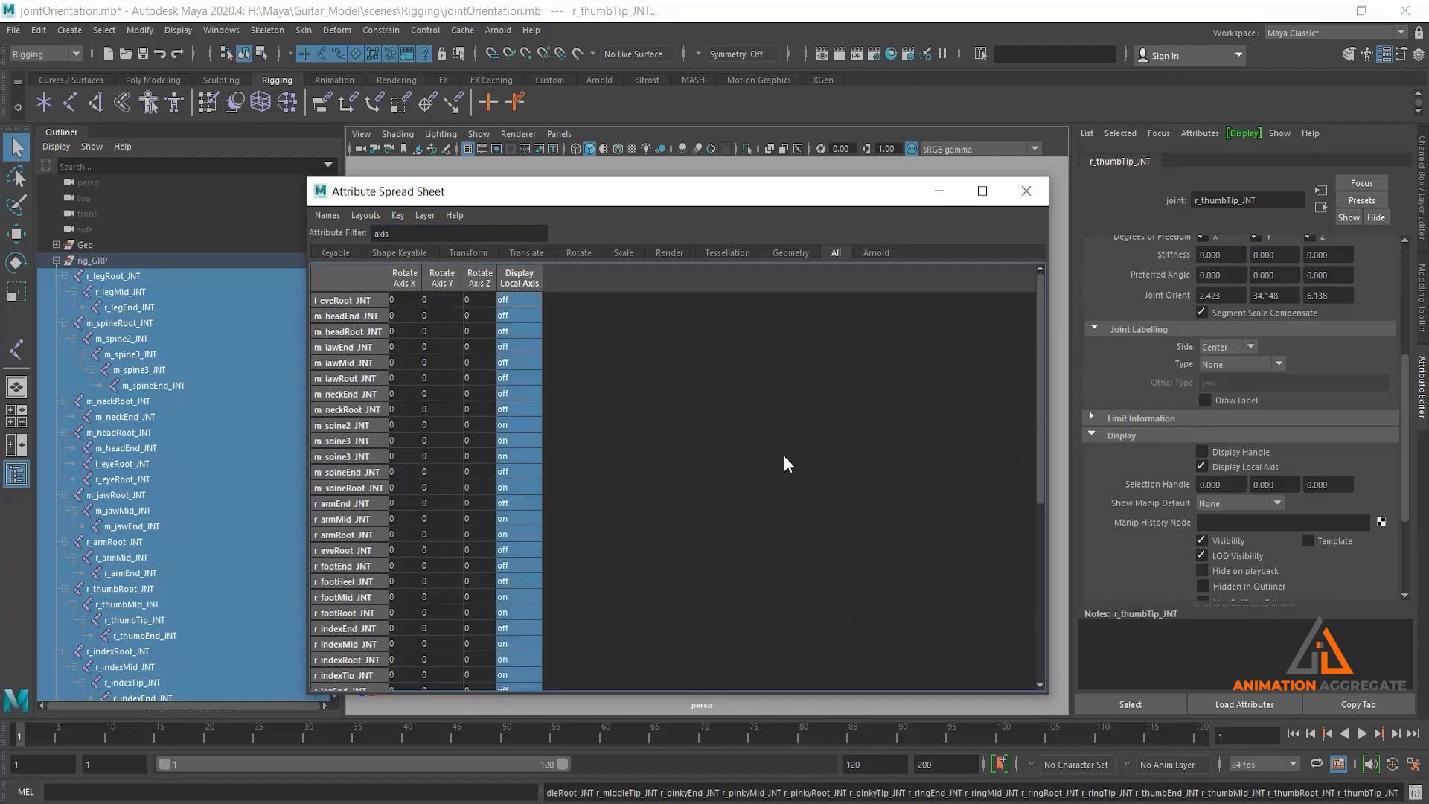
type("0")
key("Return")
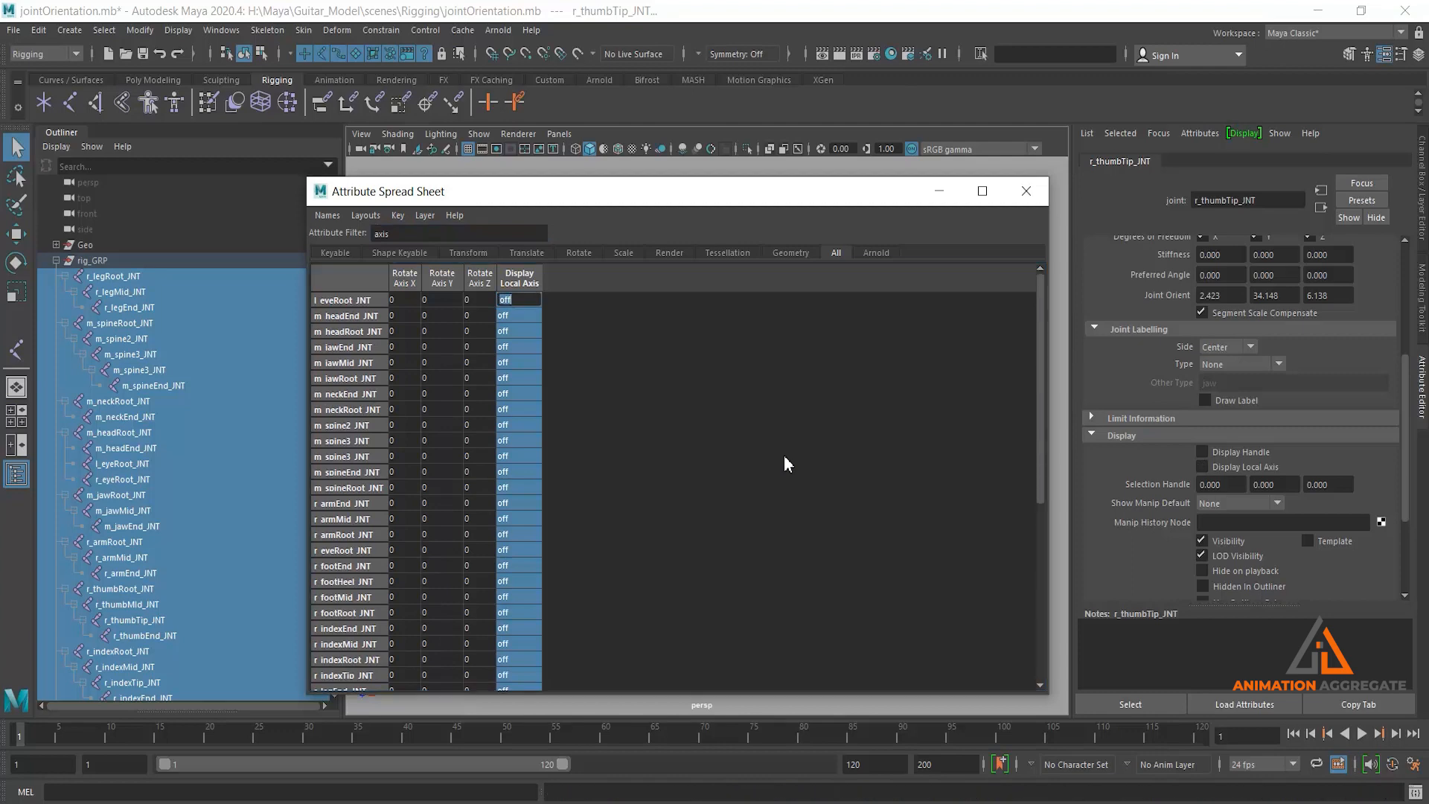
Uncover the skeleton and try Display Local Axis at 1 for all joints, returning it to 0
left_click_drag(713, 203, 1135, 202)
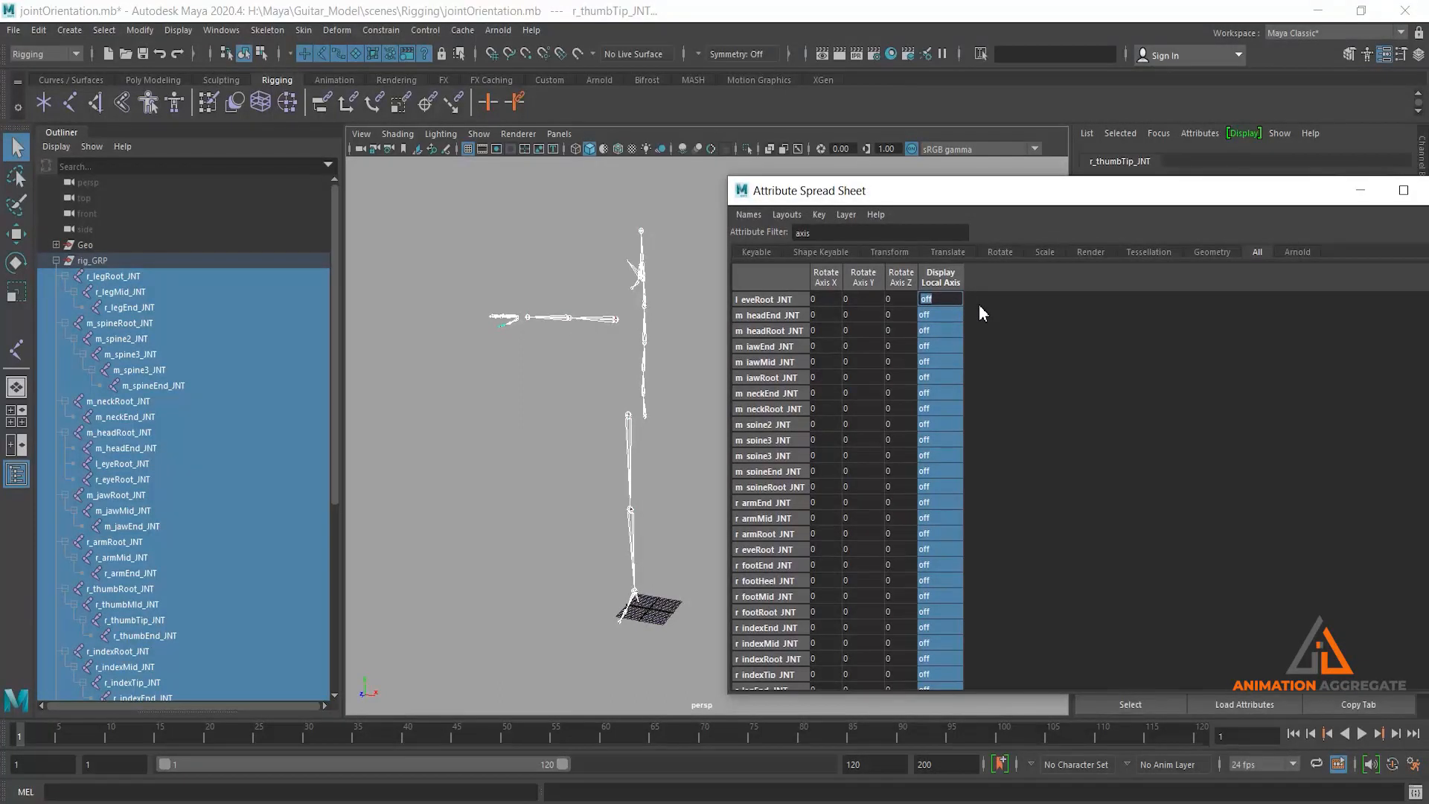
type("1")
key("Return")
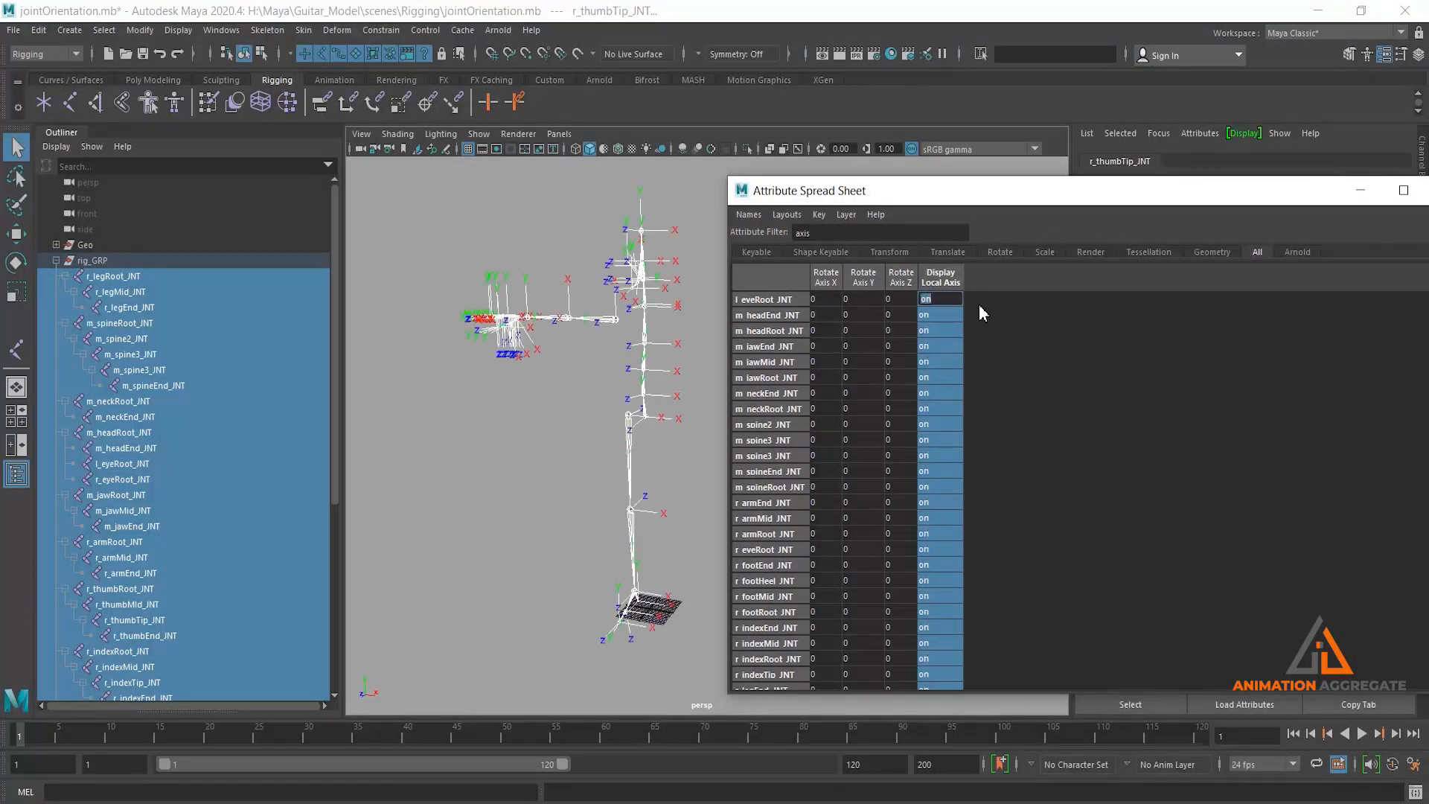
type("0")
key("Return")
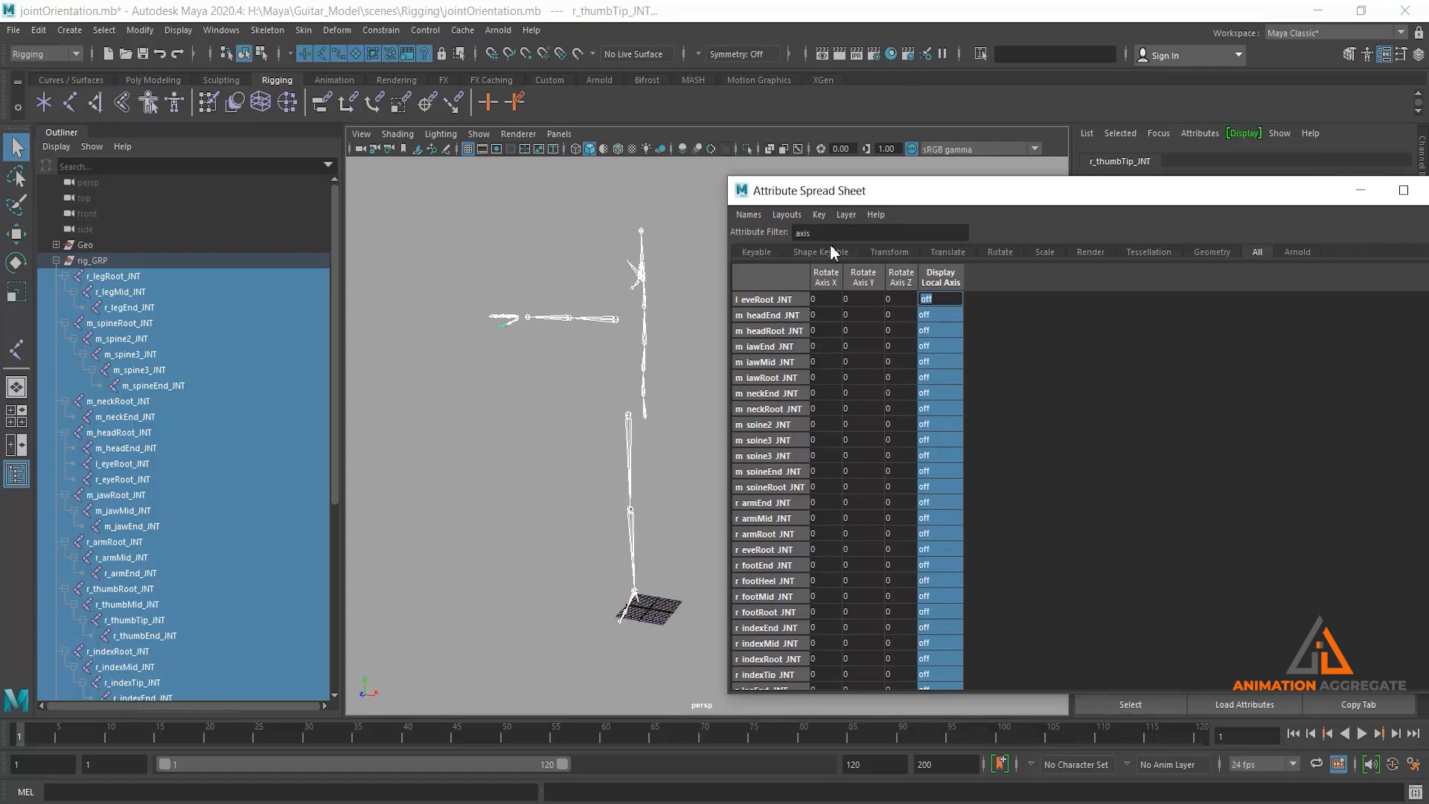
Clear the attribute filter, close the Attribute Spread Sheet and deselect all joints
left_click(855, 230)
key("BackSpace")
key("BackSpace")
key("BackSpace")
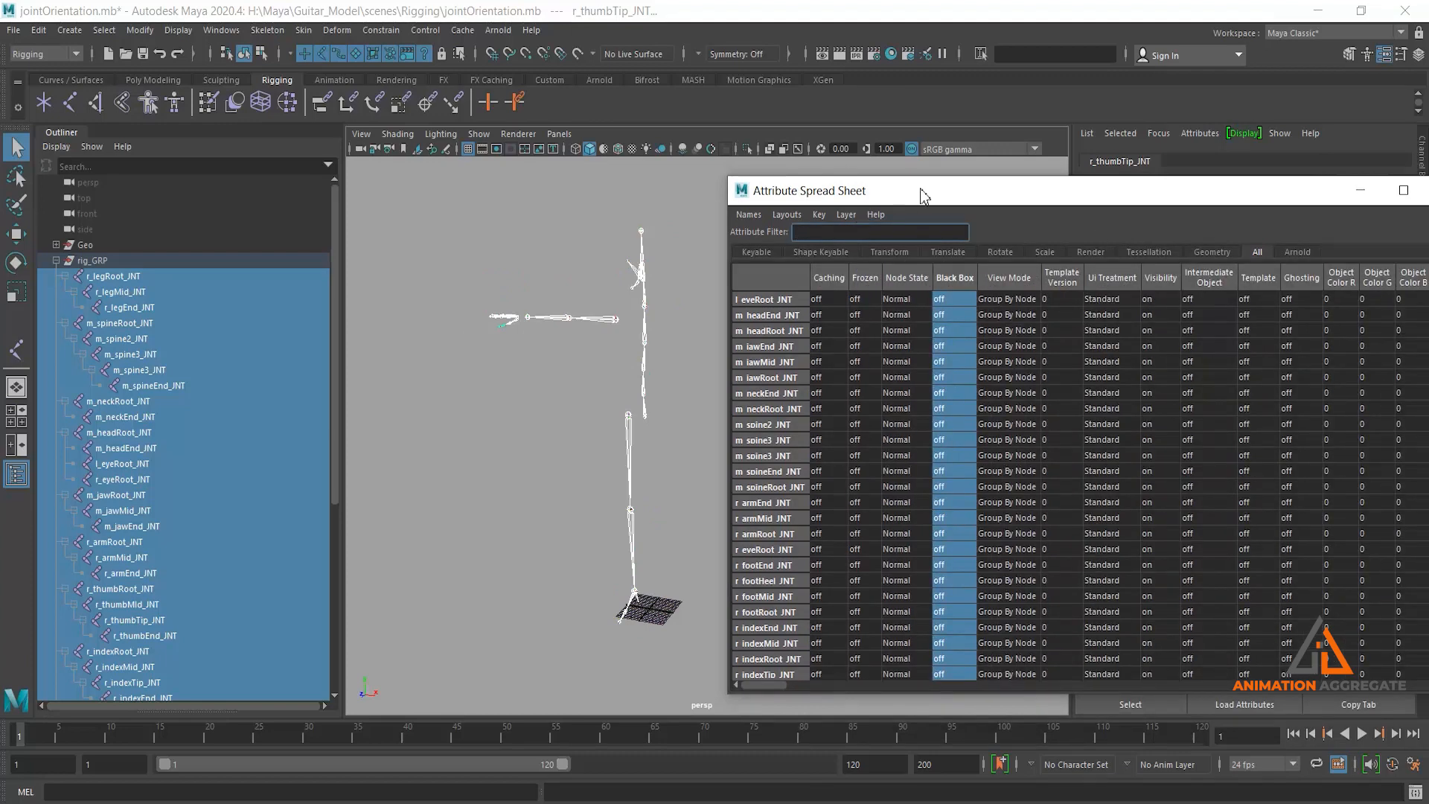
left_click_drag(925, 191, 863, 125)
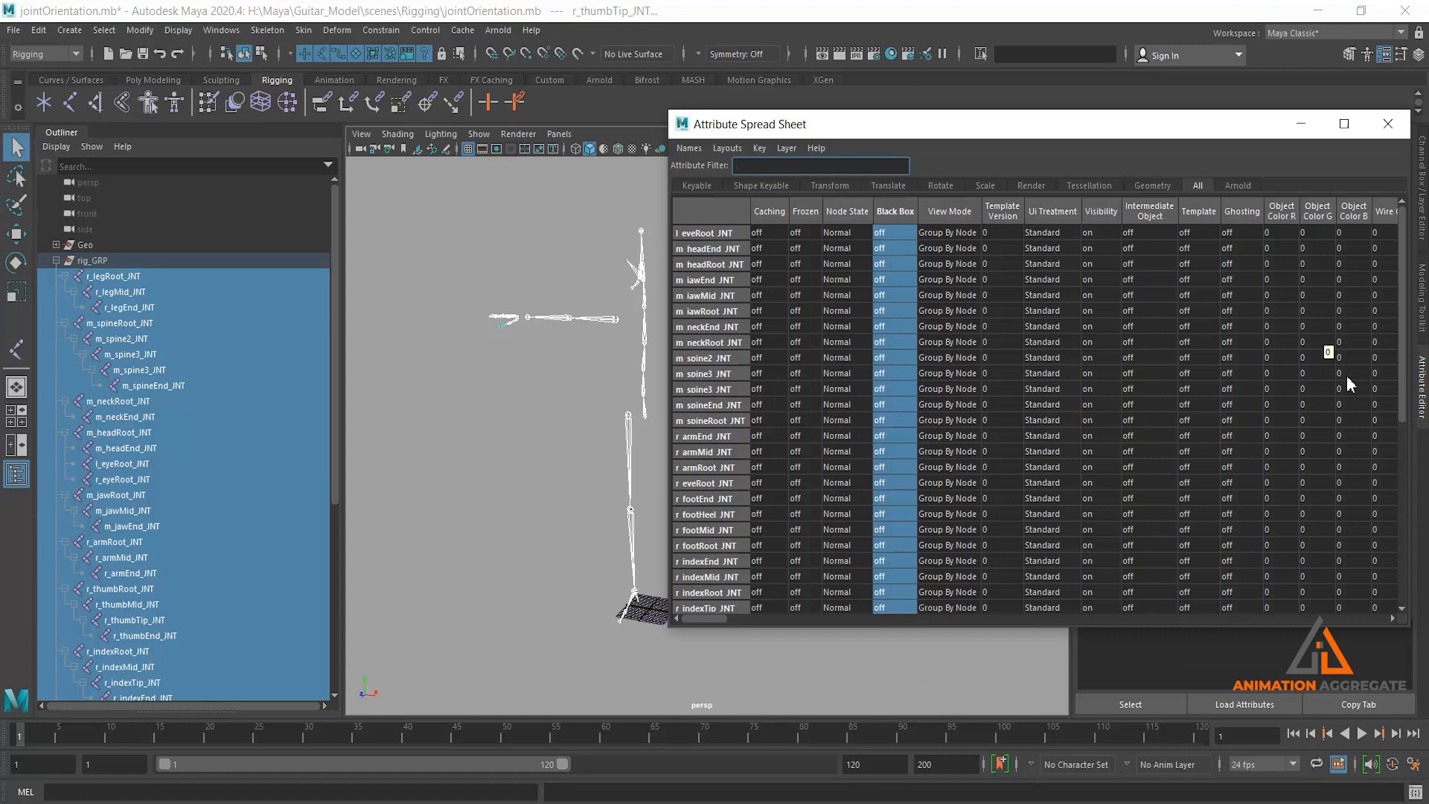
left_click_drag(1256, 133, 1073, 186)
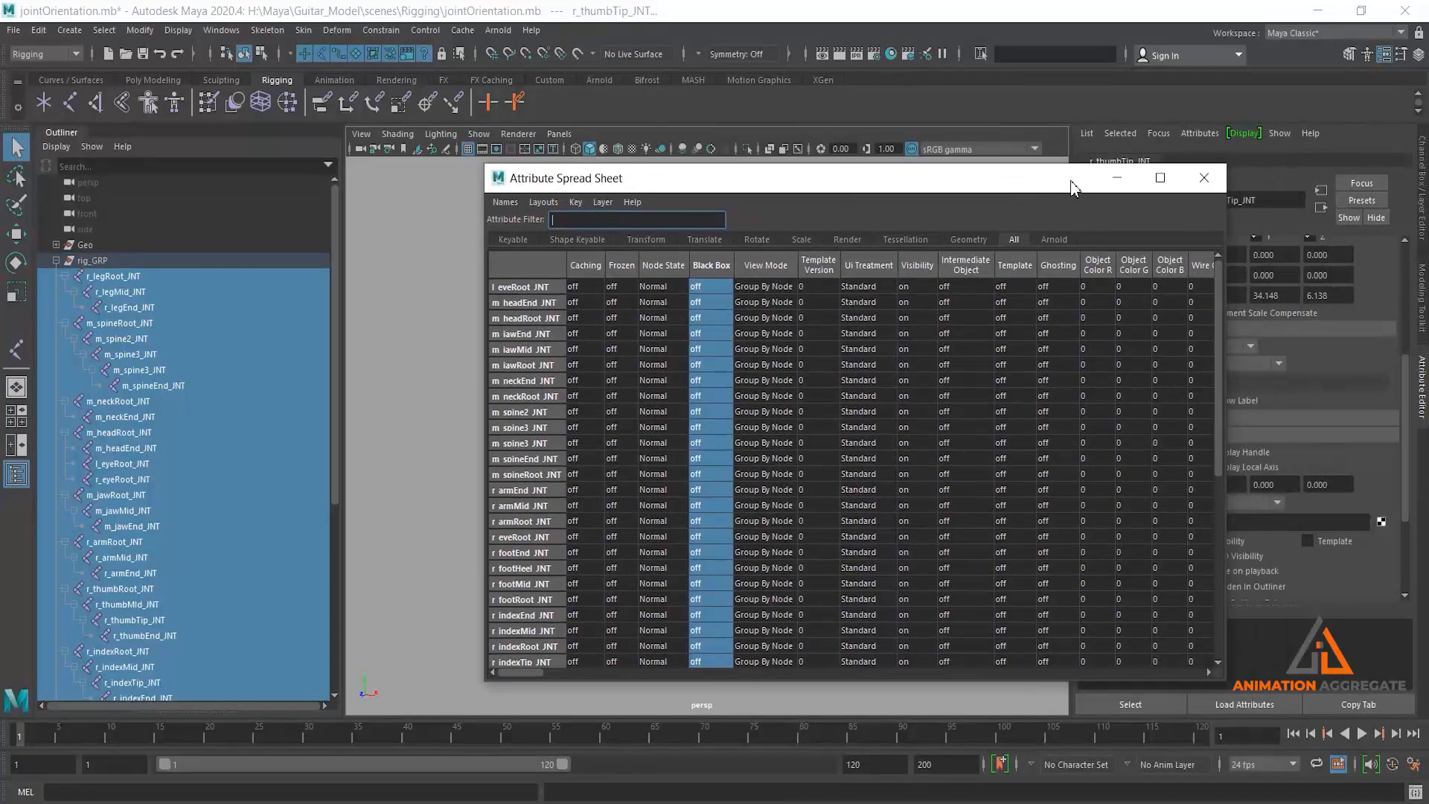
left_click(1204, 178)
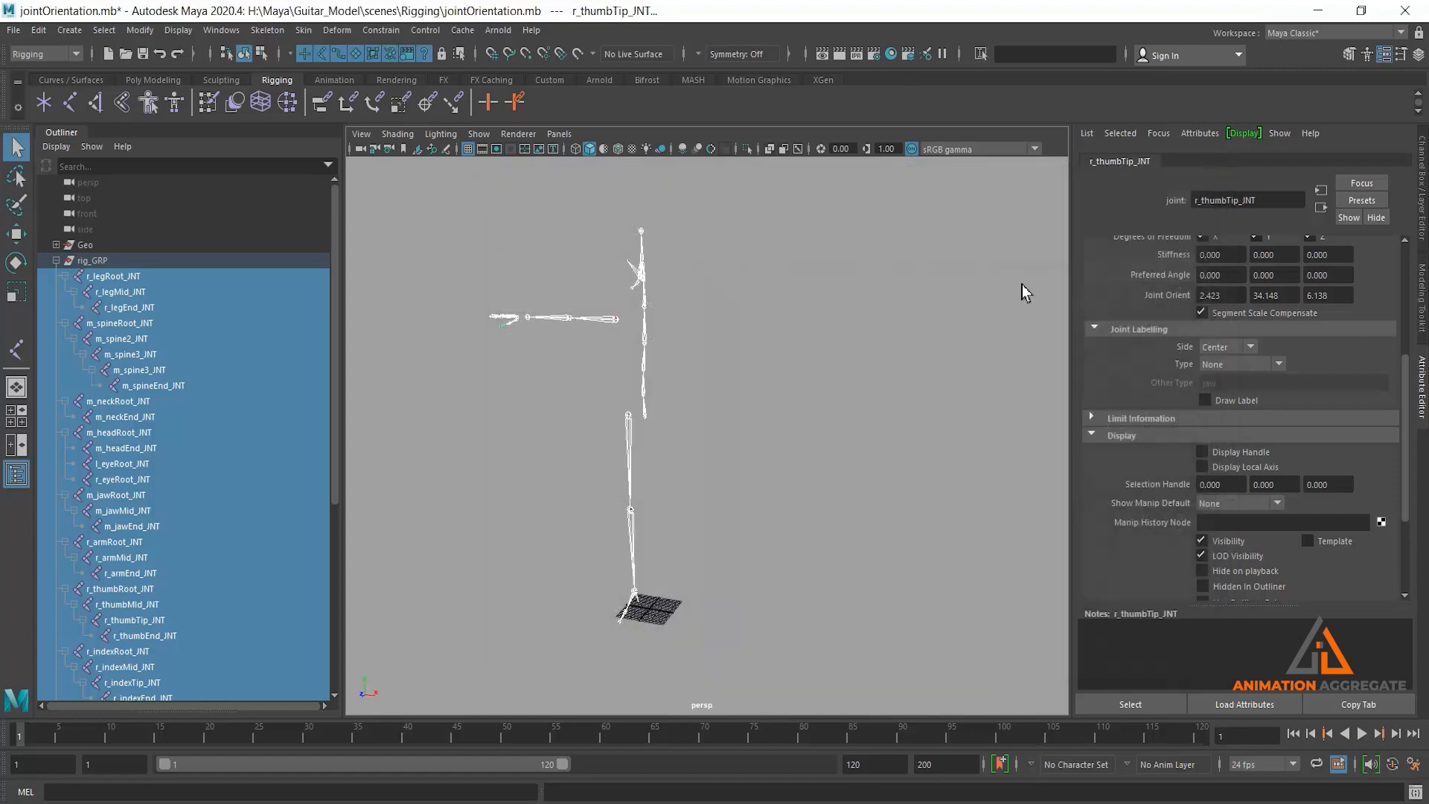
left_click(939, 348)
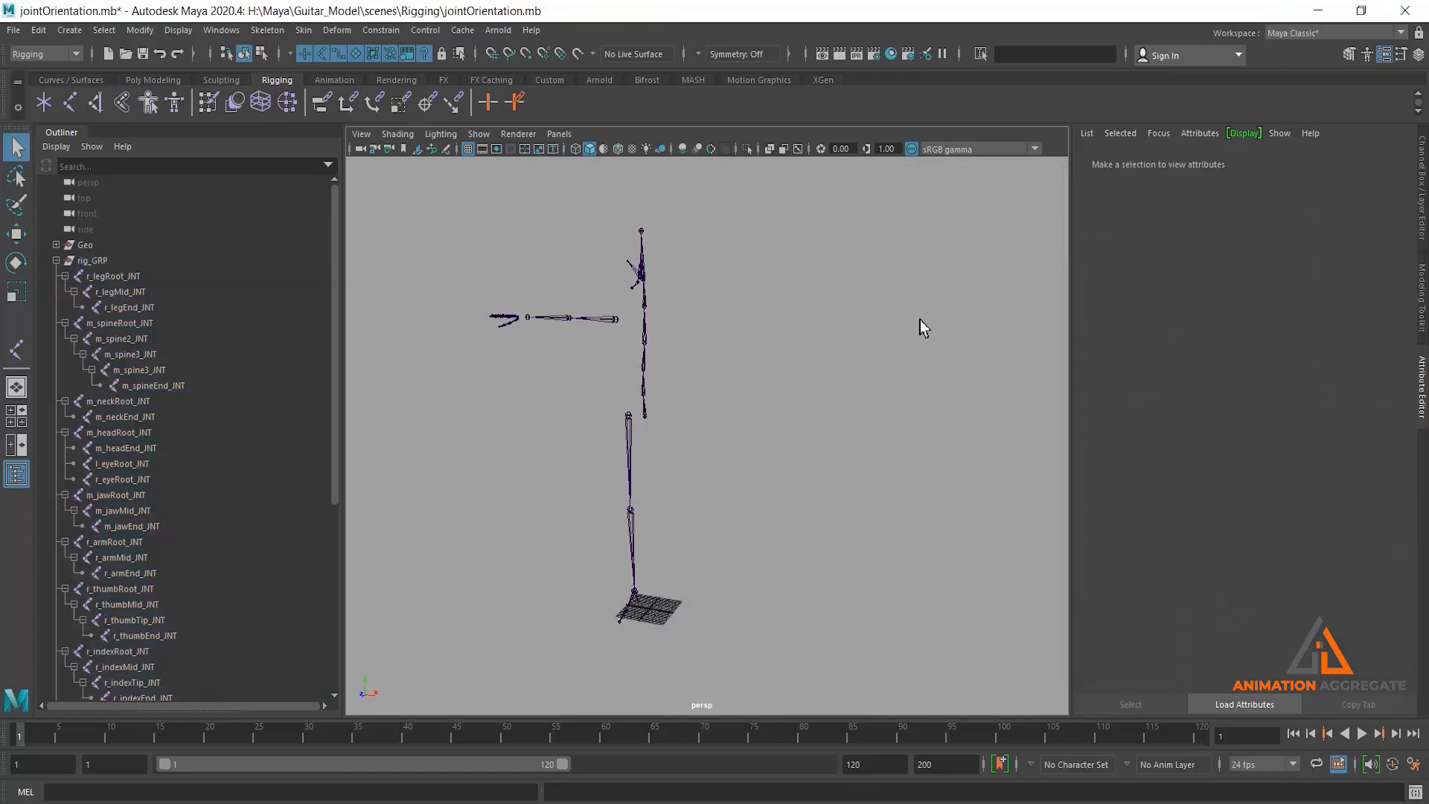
Select the right arm root joint, bring up the Mirror Joints options and reset them to their defaults
left_click_drag(681, 456, 692, 448, "alt")
middle_click_drag(657, 373, 657, 422, "alt")
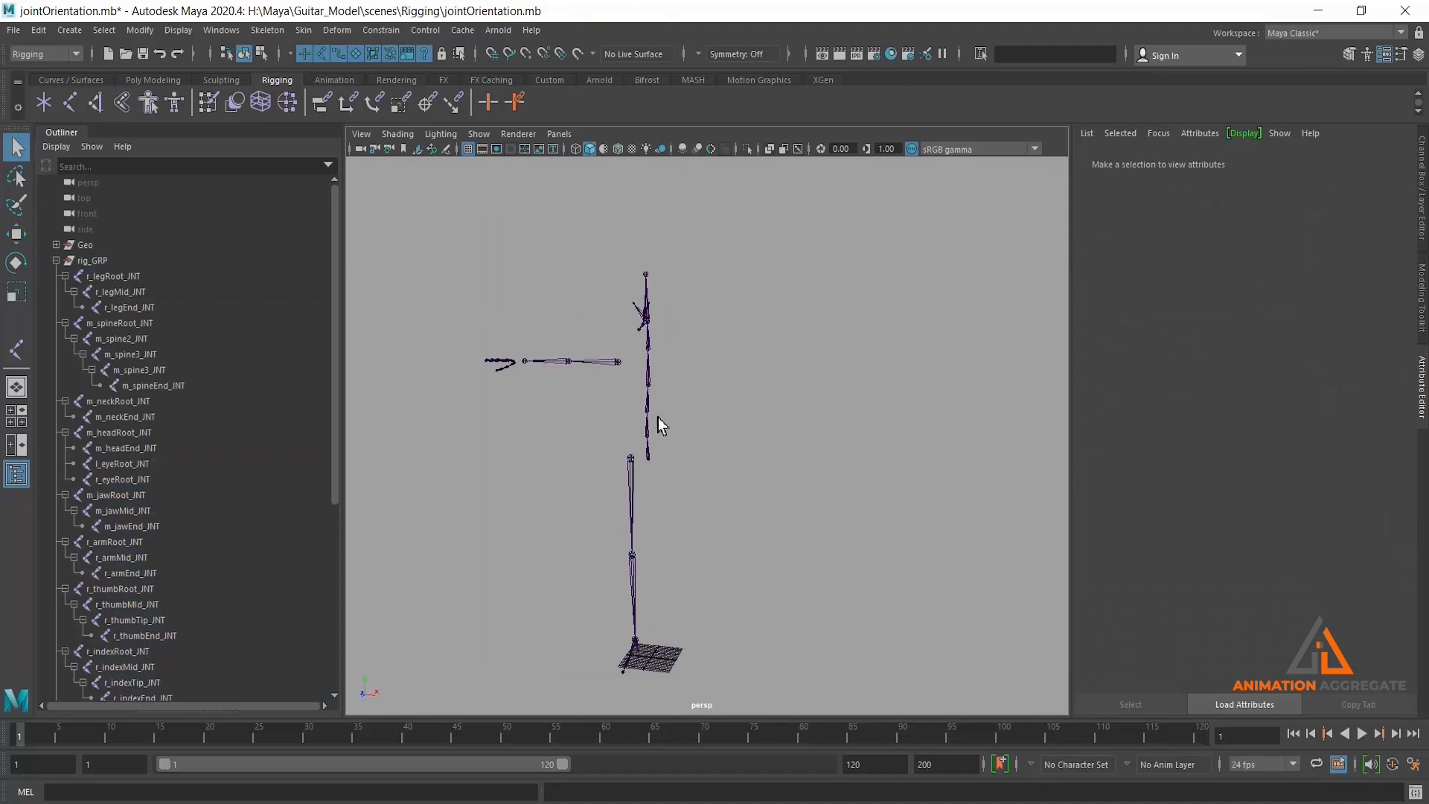
scroll(655, 424, "up", 2)
left_click_drag(647, 447, 653, 442, "alt")
left_click_drag(577, 332, 585, 384)
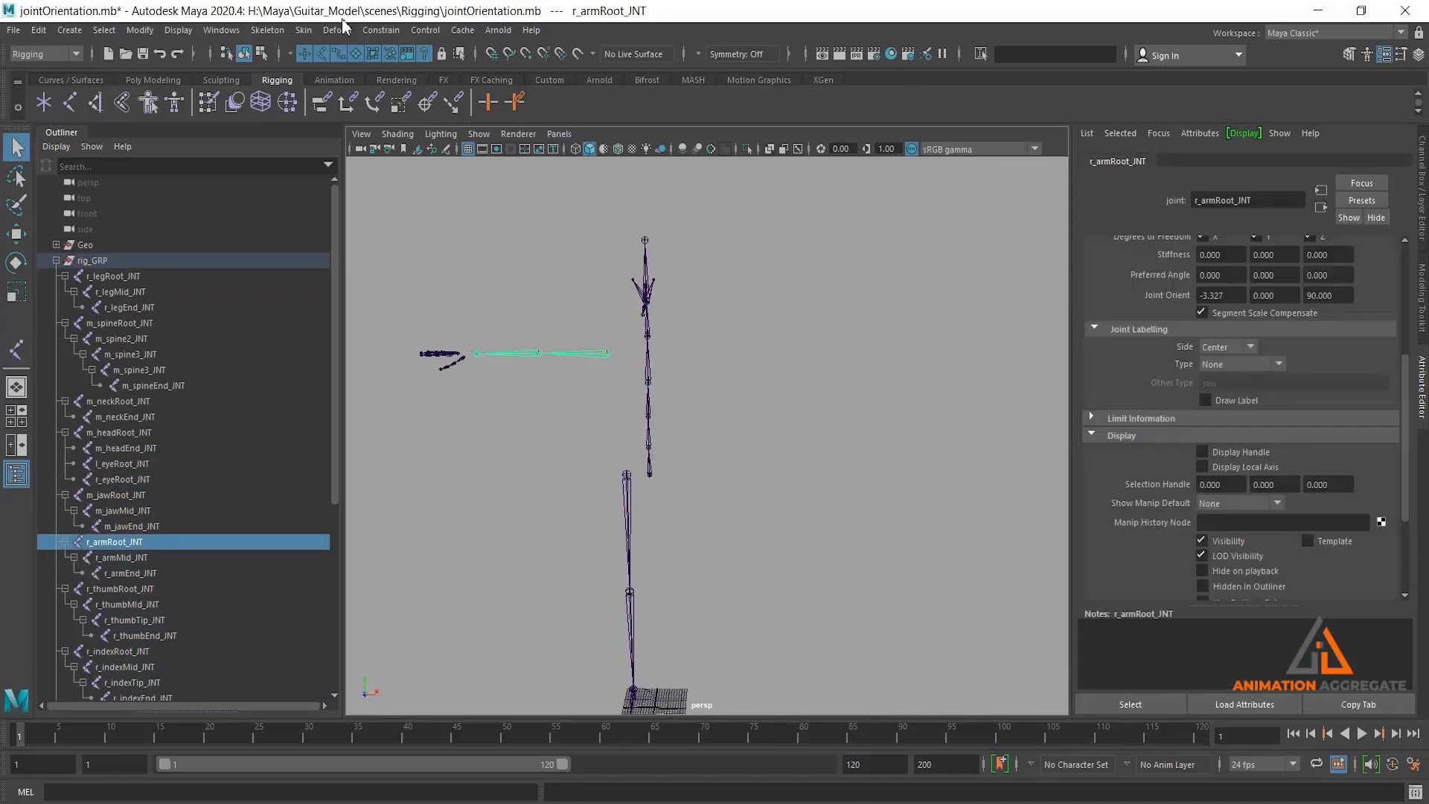
left_click(286, 33)
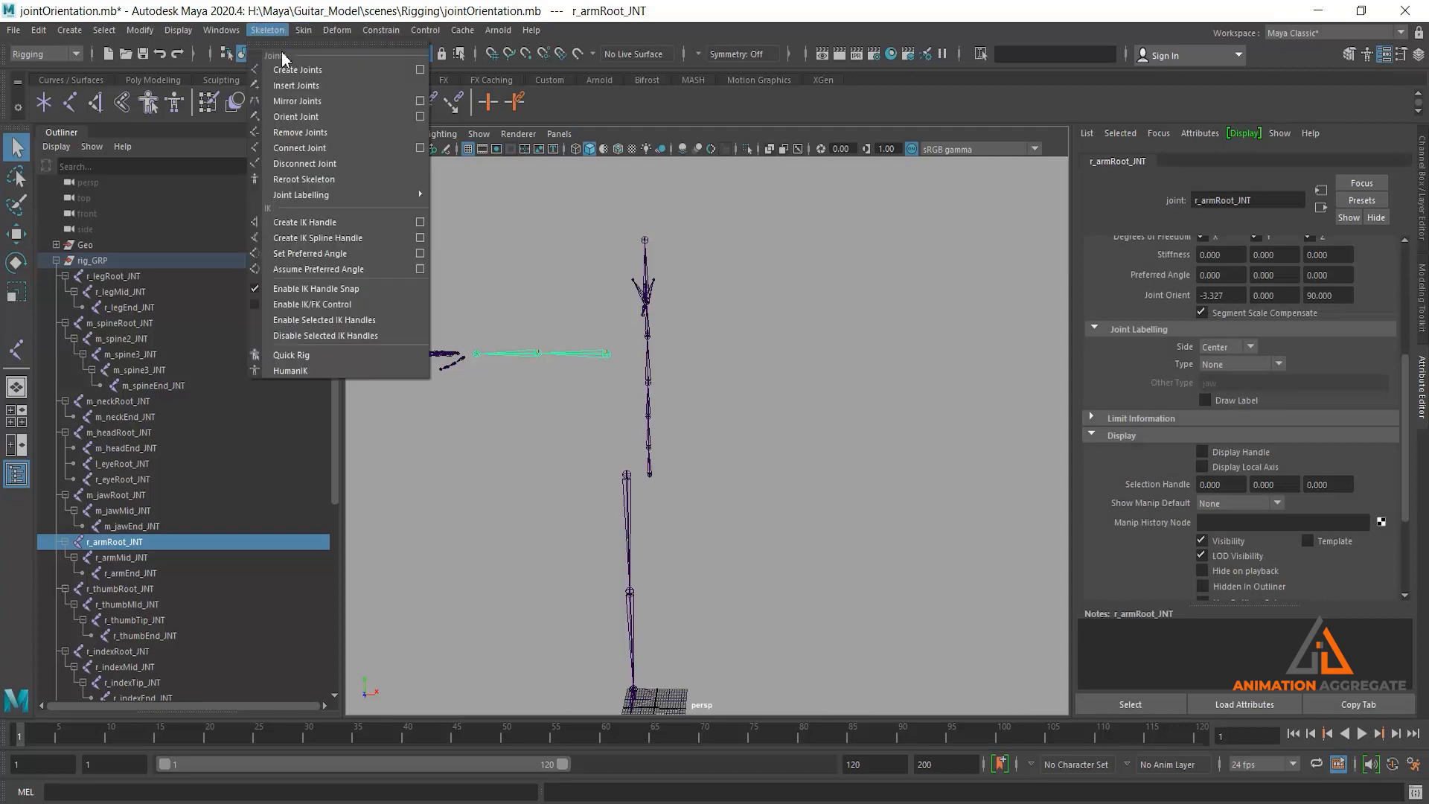
left_click(419, 102)
left_click(116, 130)
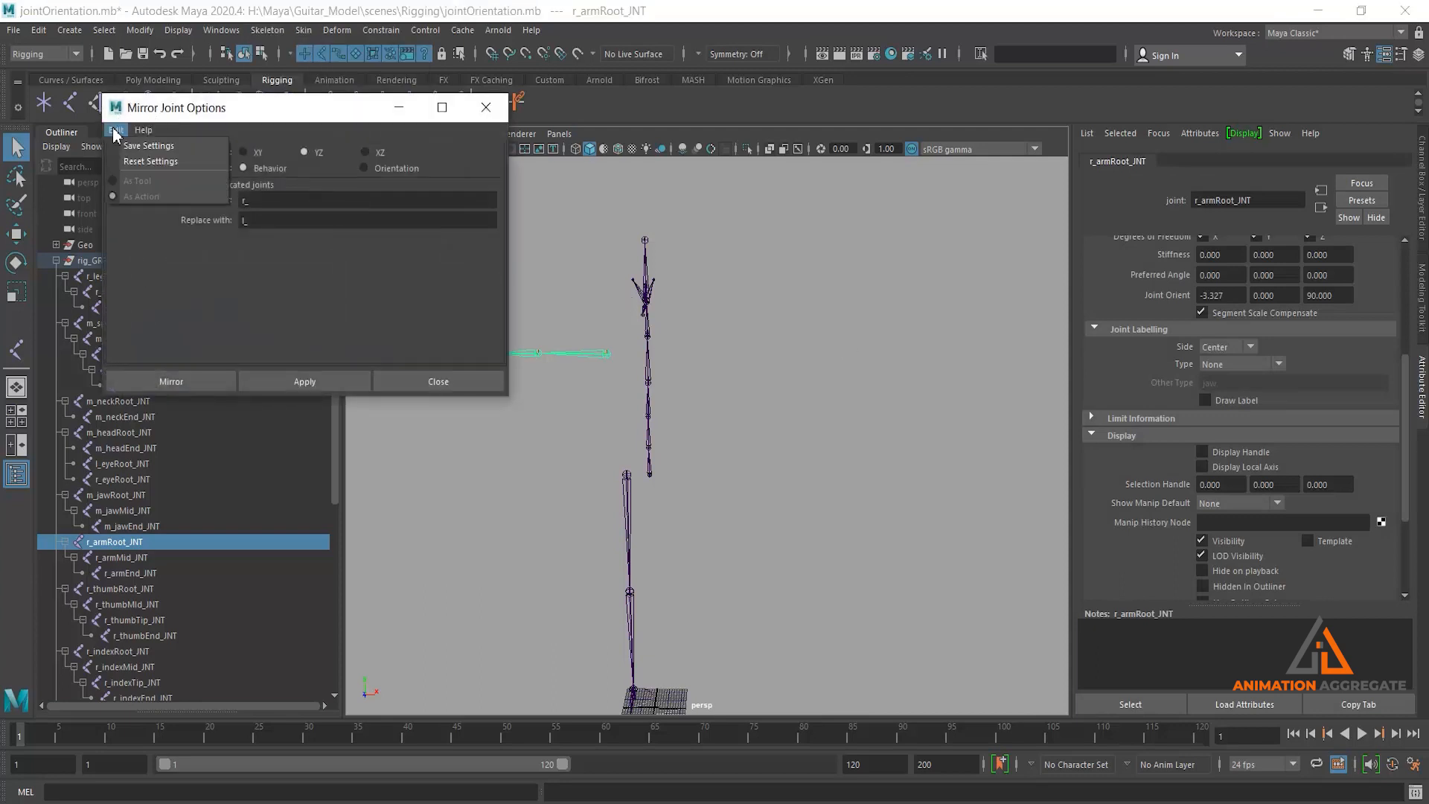
left_click(141, 155)
left_click_drag(248, 123, 1027, 191)
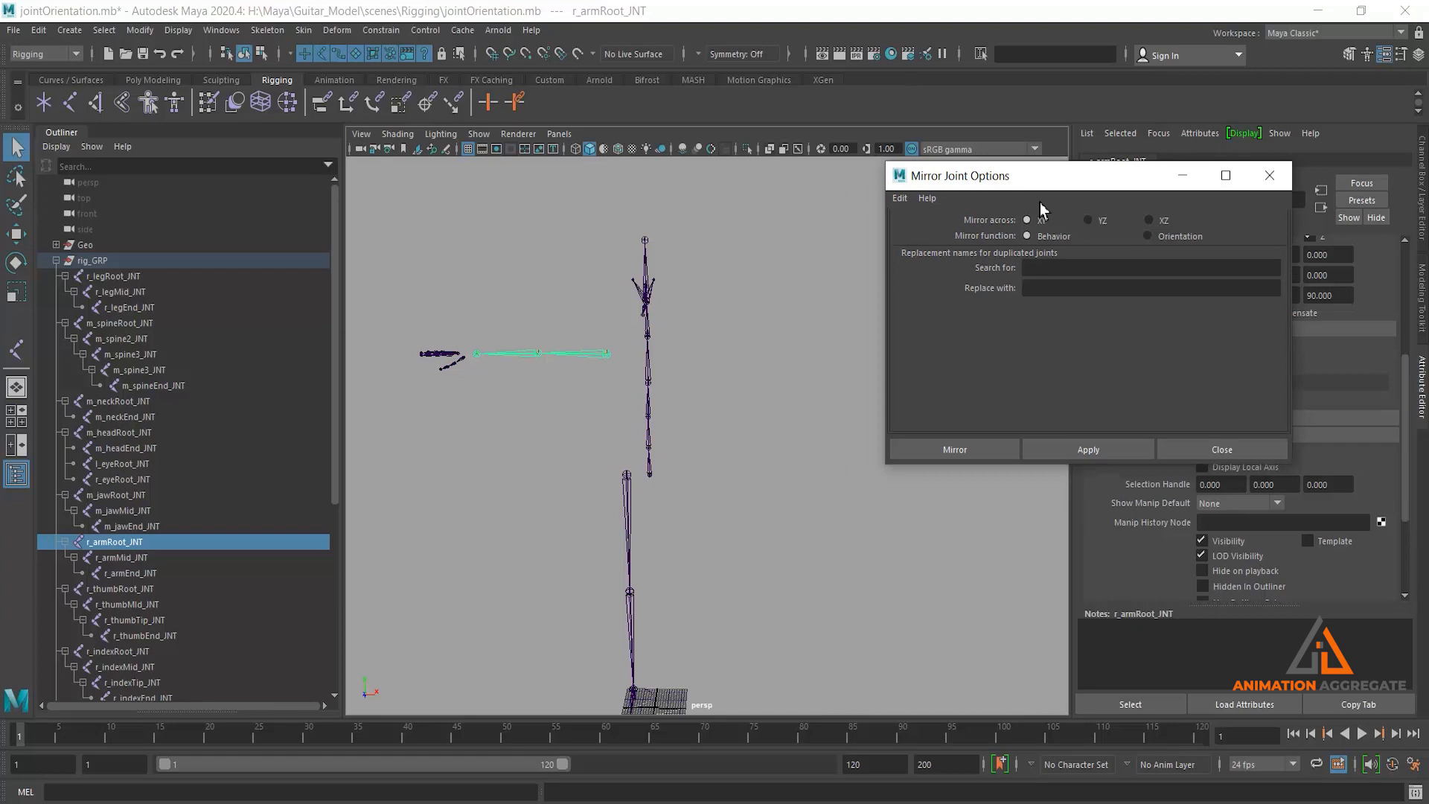
Mirror the right arm joints across YZ with the Behavior function, replacing "r_" with "l_" in the duplicated names
left_click_drag(707, 399, 640, 367, "alt")
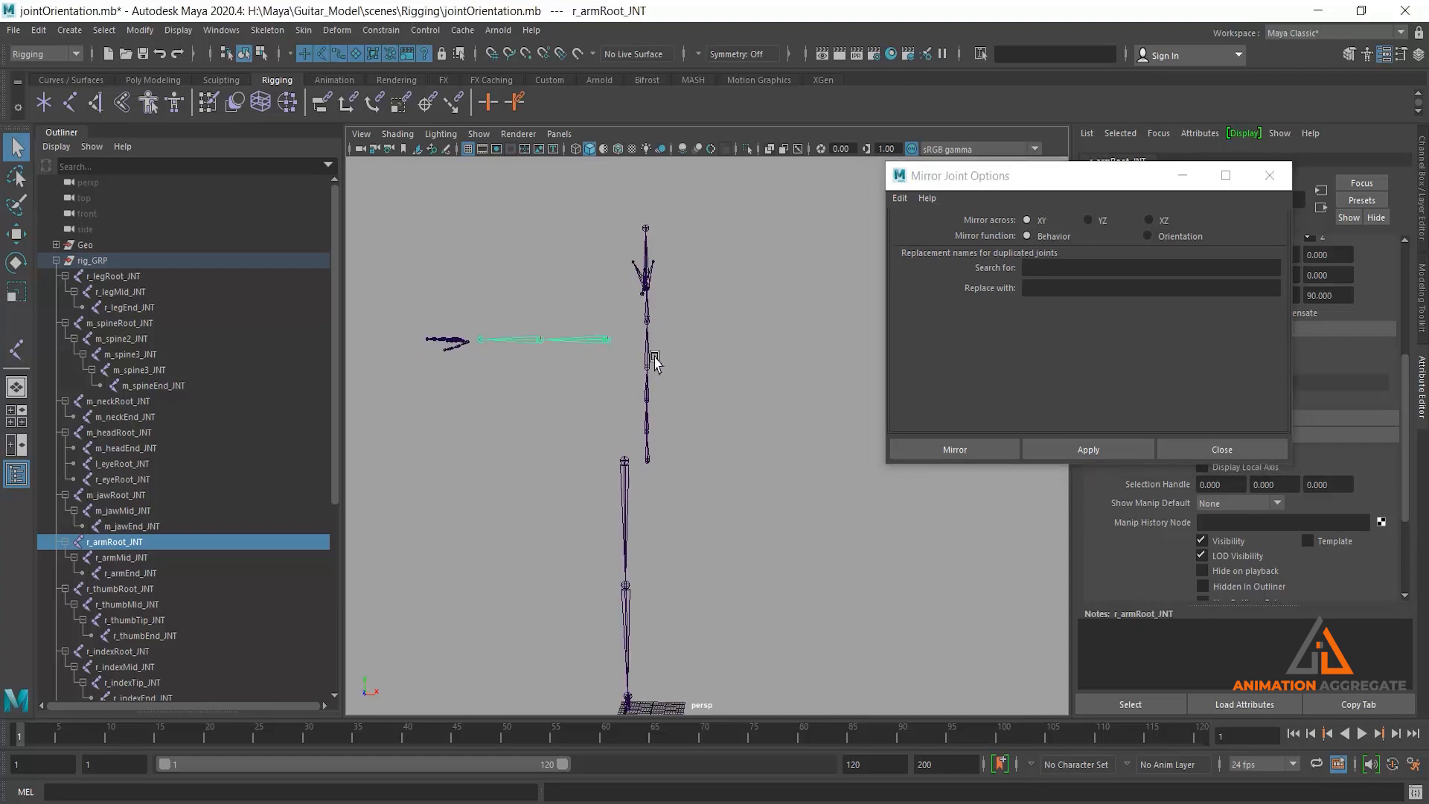
key("w")
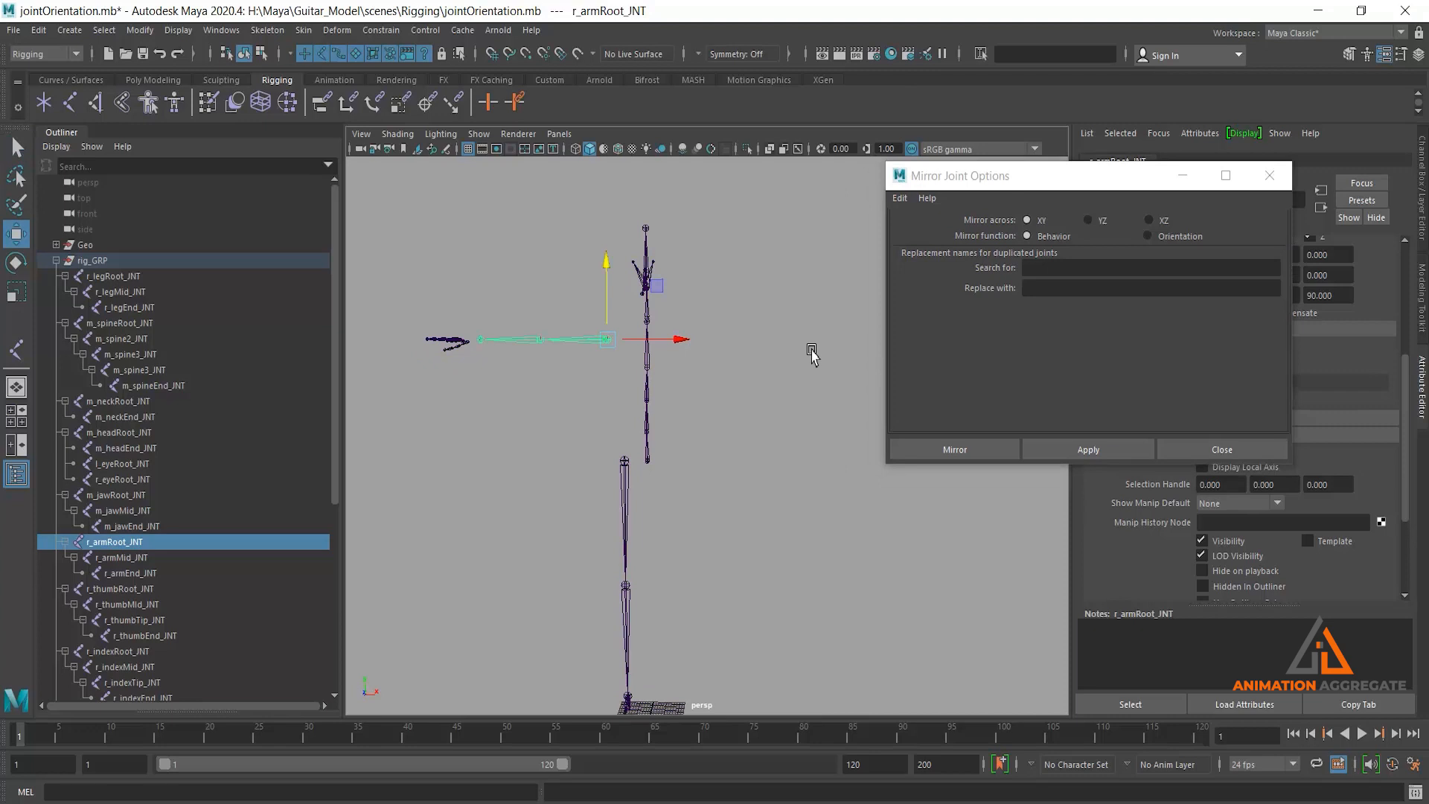
middle_click_drag(806, 344, 801, 332, "alt")
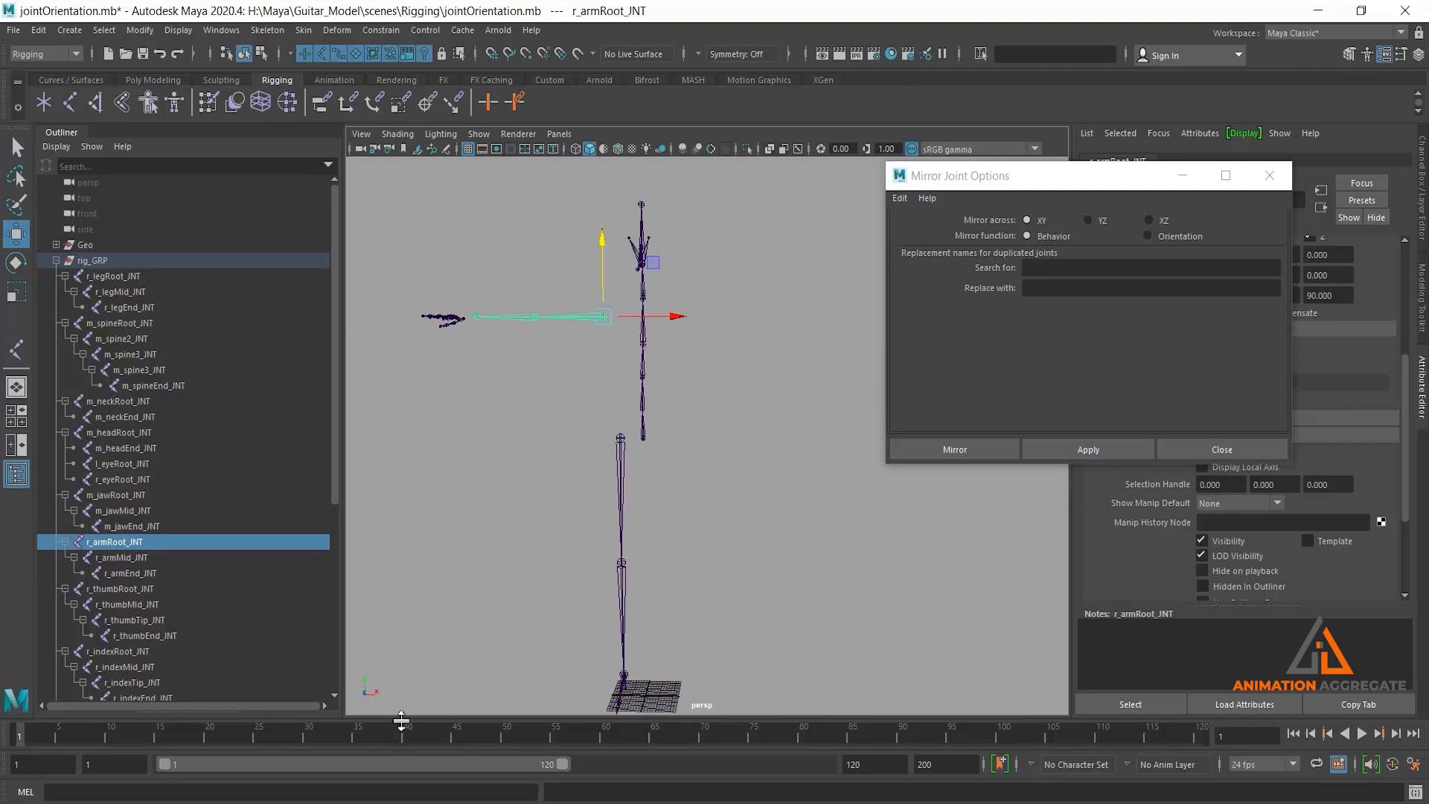
left_click(1088, 220)
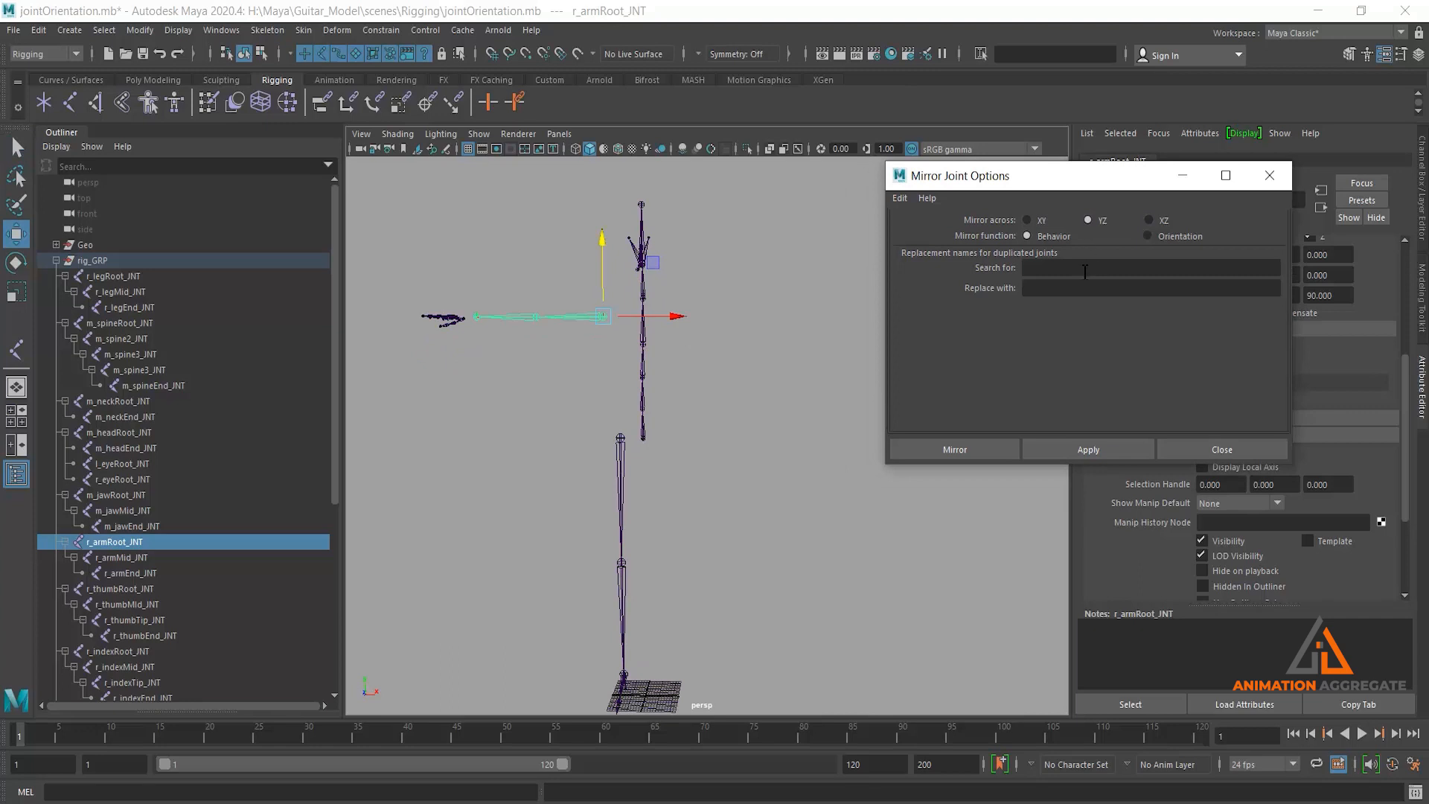
left_click(1084, 269)
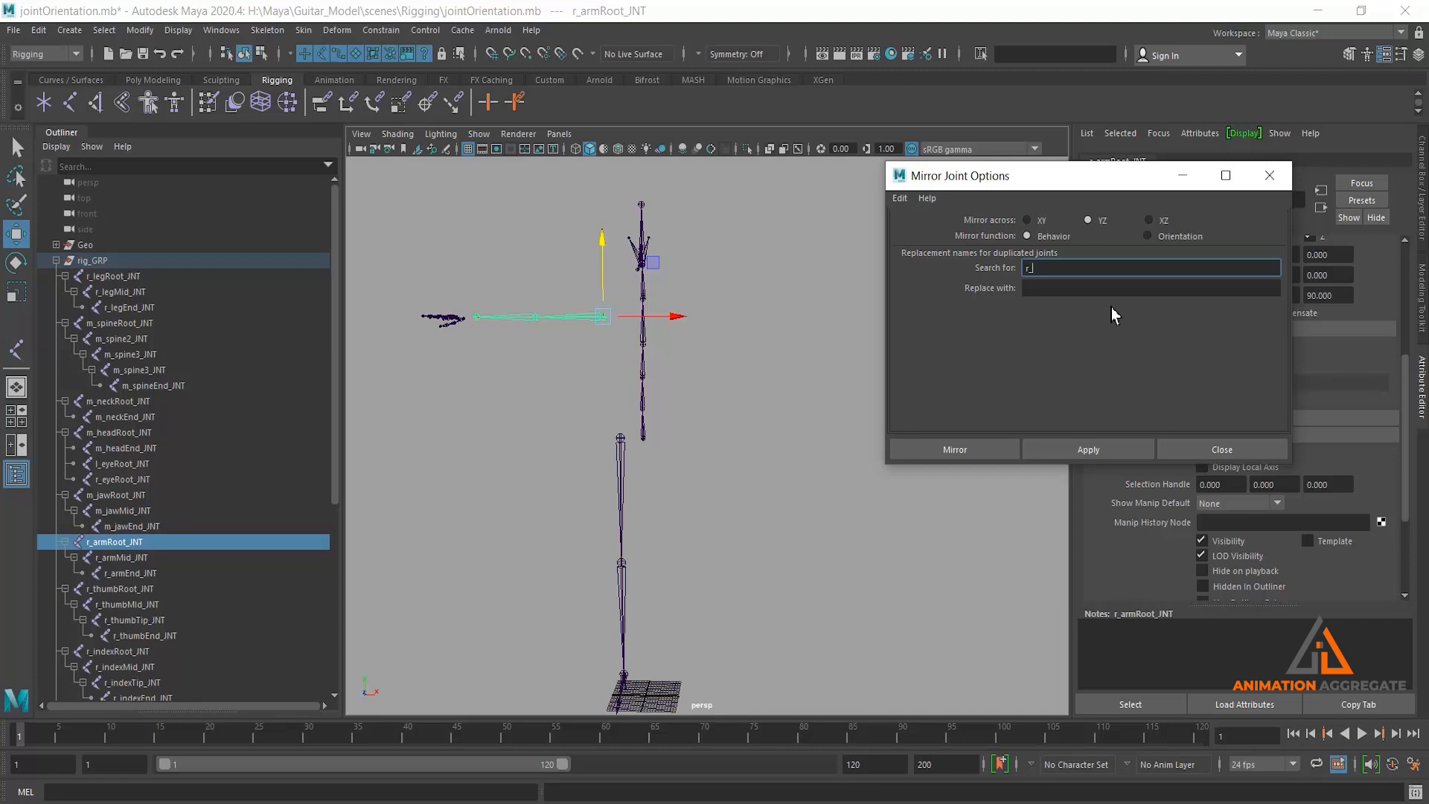
left_click(1119, 289)
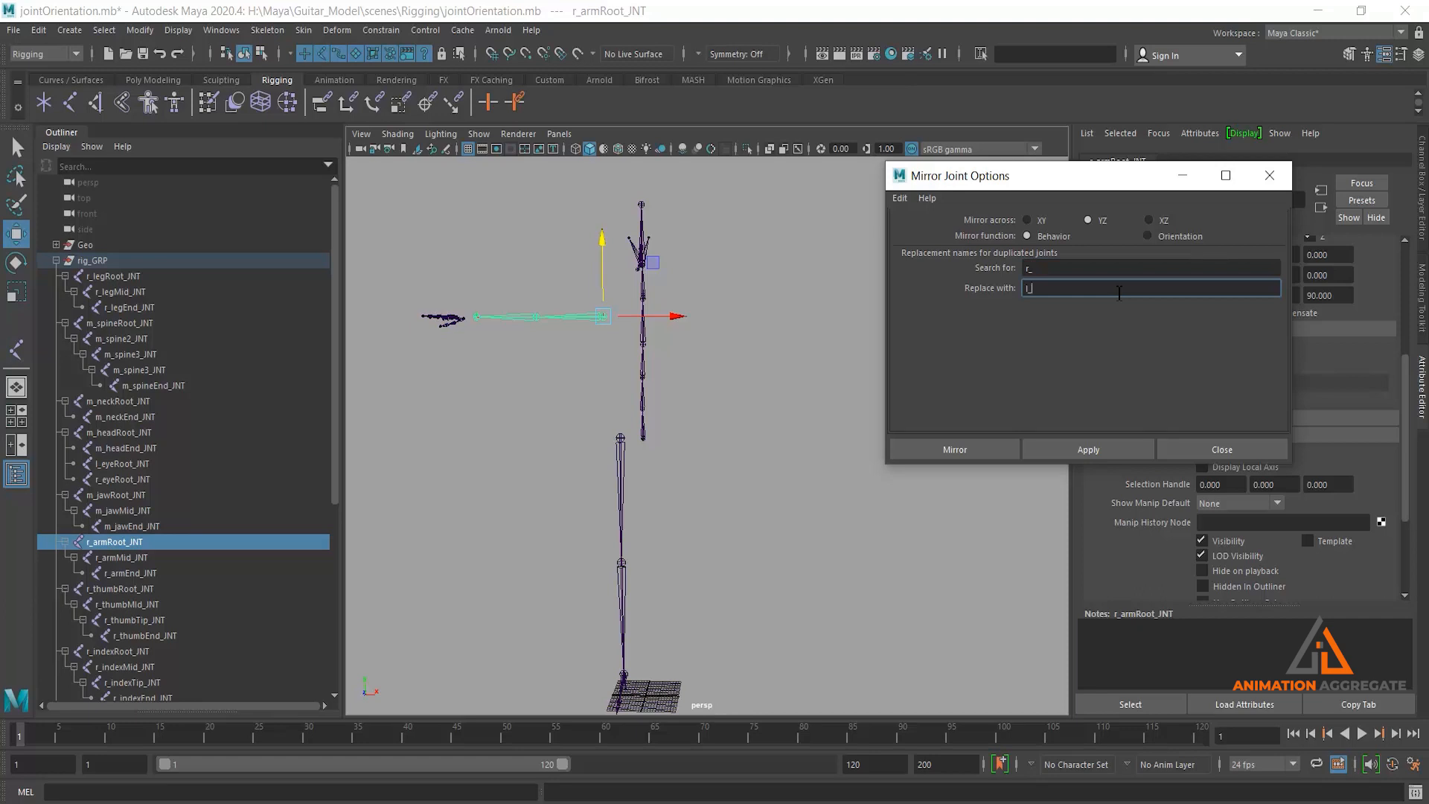
left_click(1088, 449)
left_click(783, 450)
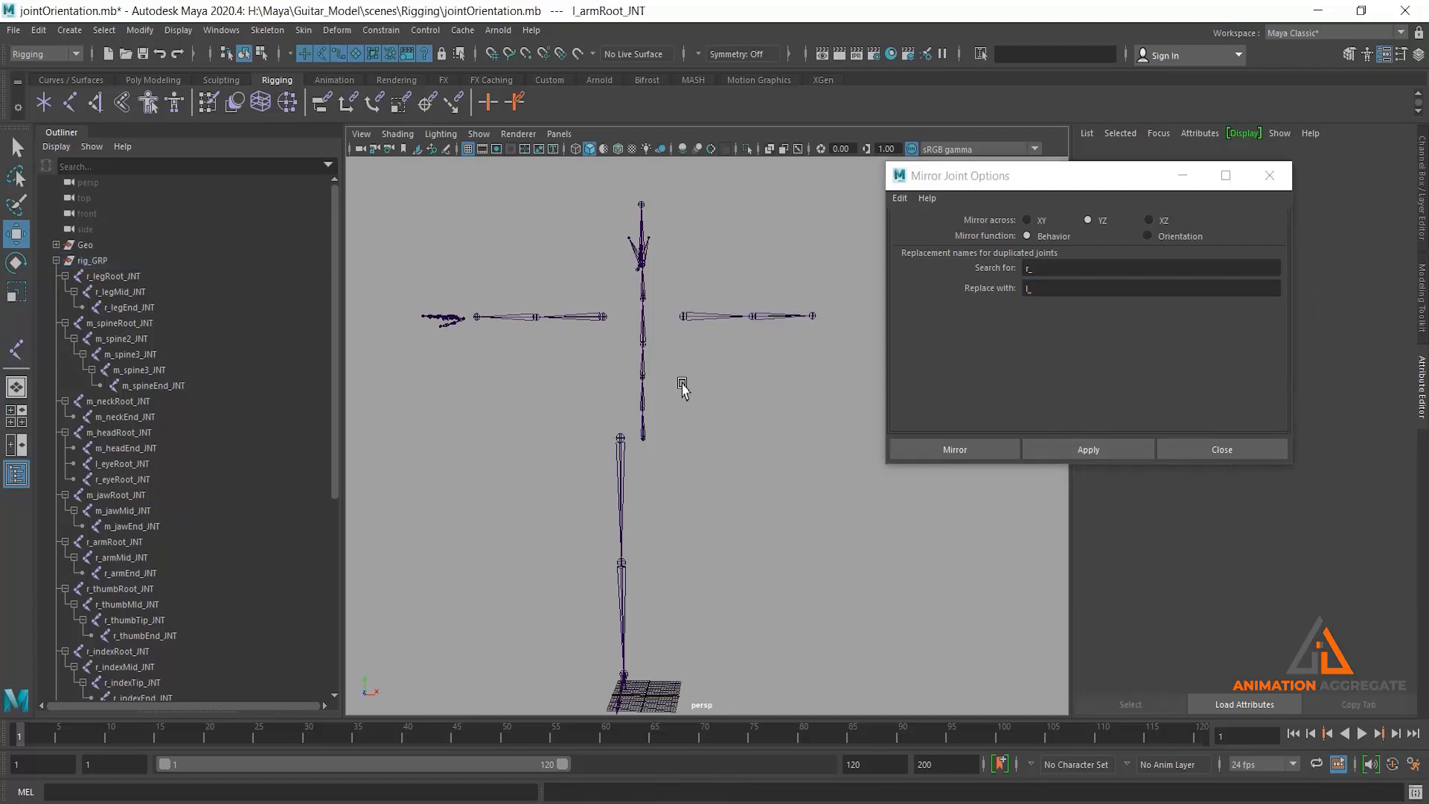
Try rotating the right and left arm root joints downward together, undo the rotation and clear the selection
left_click(582, 316)
left_click(702, 317)
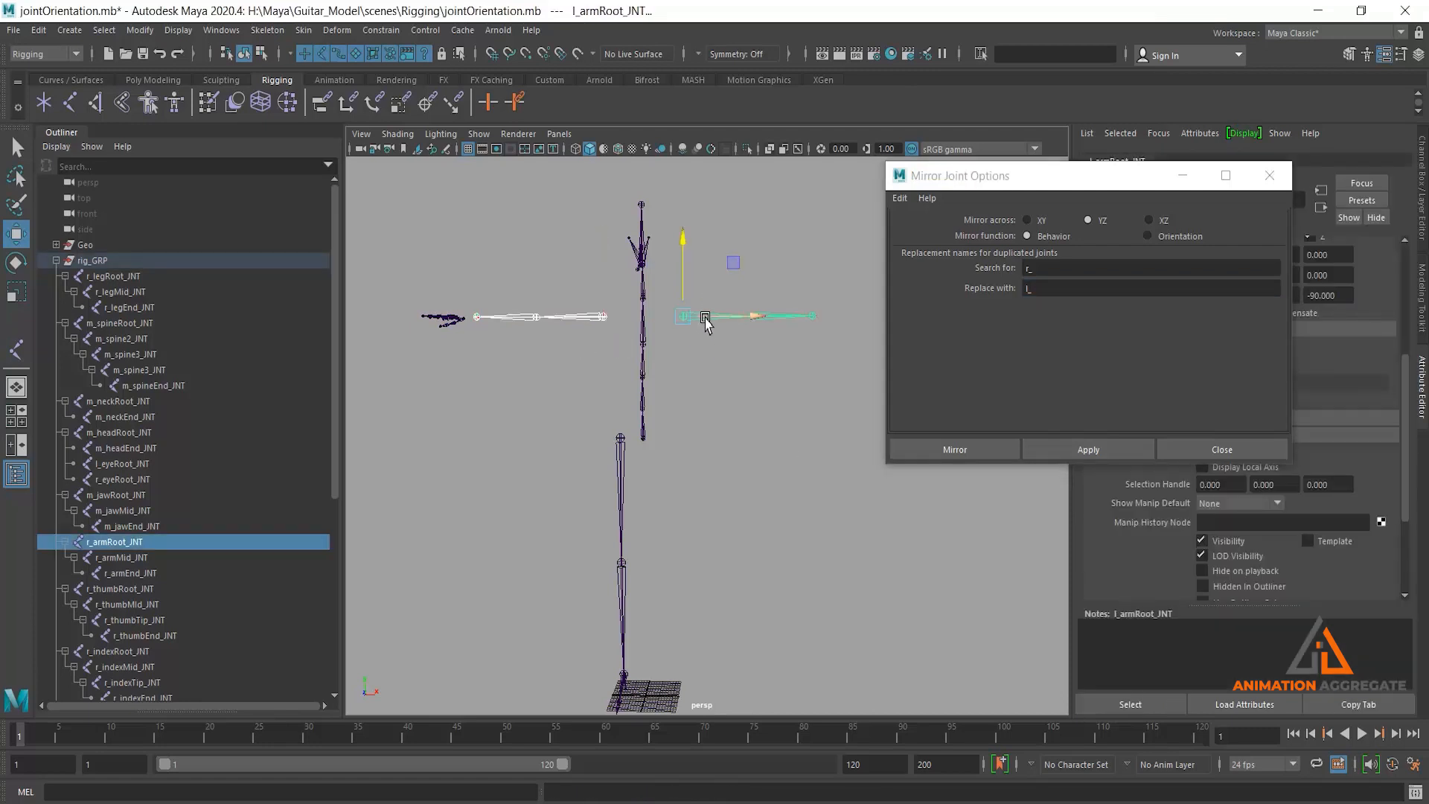
key("e")
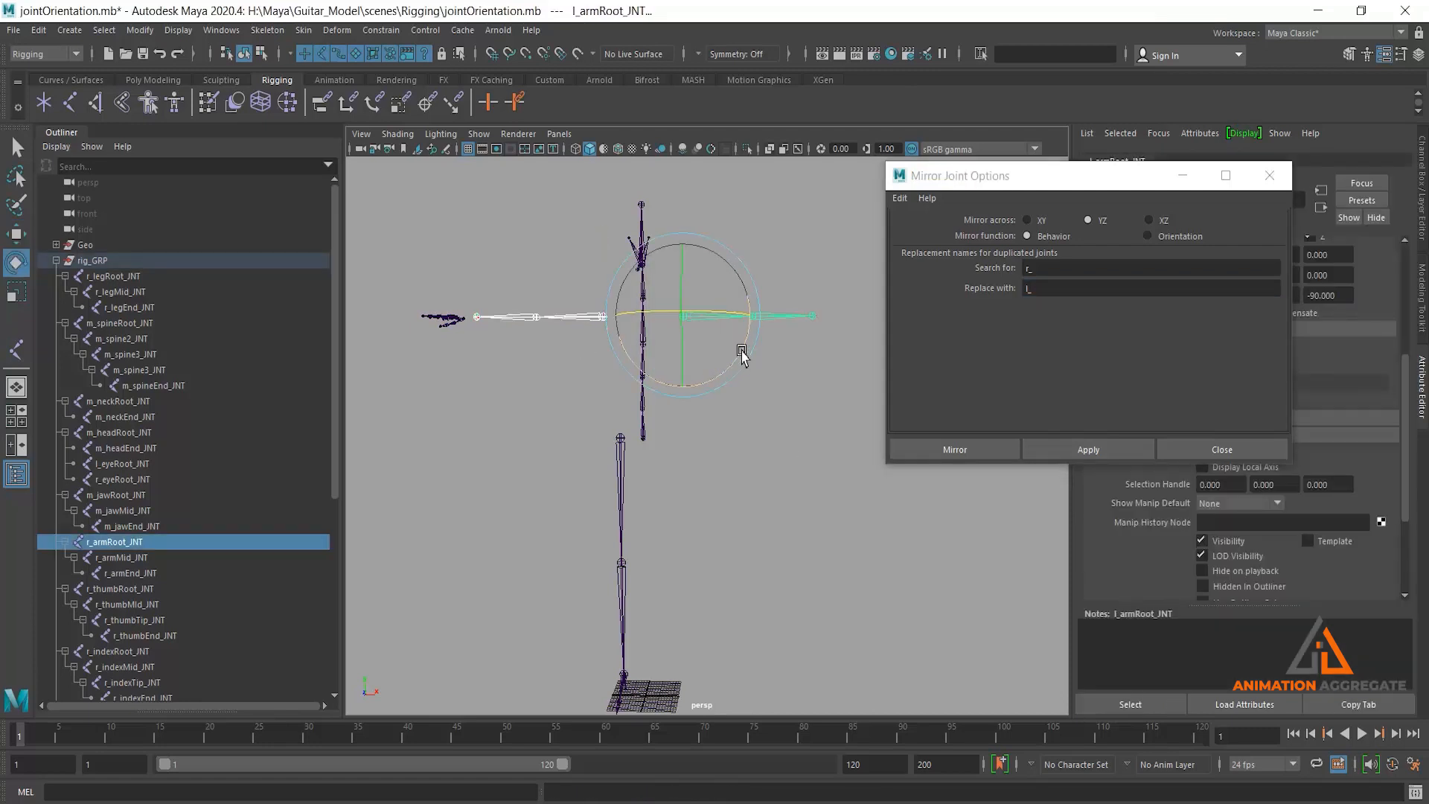
left_click_drag(742, 348, 676, 395)
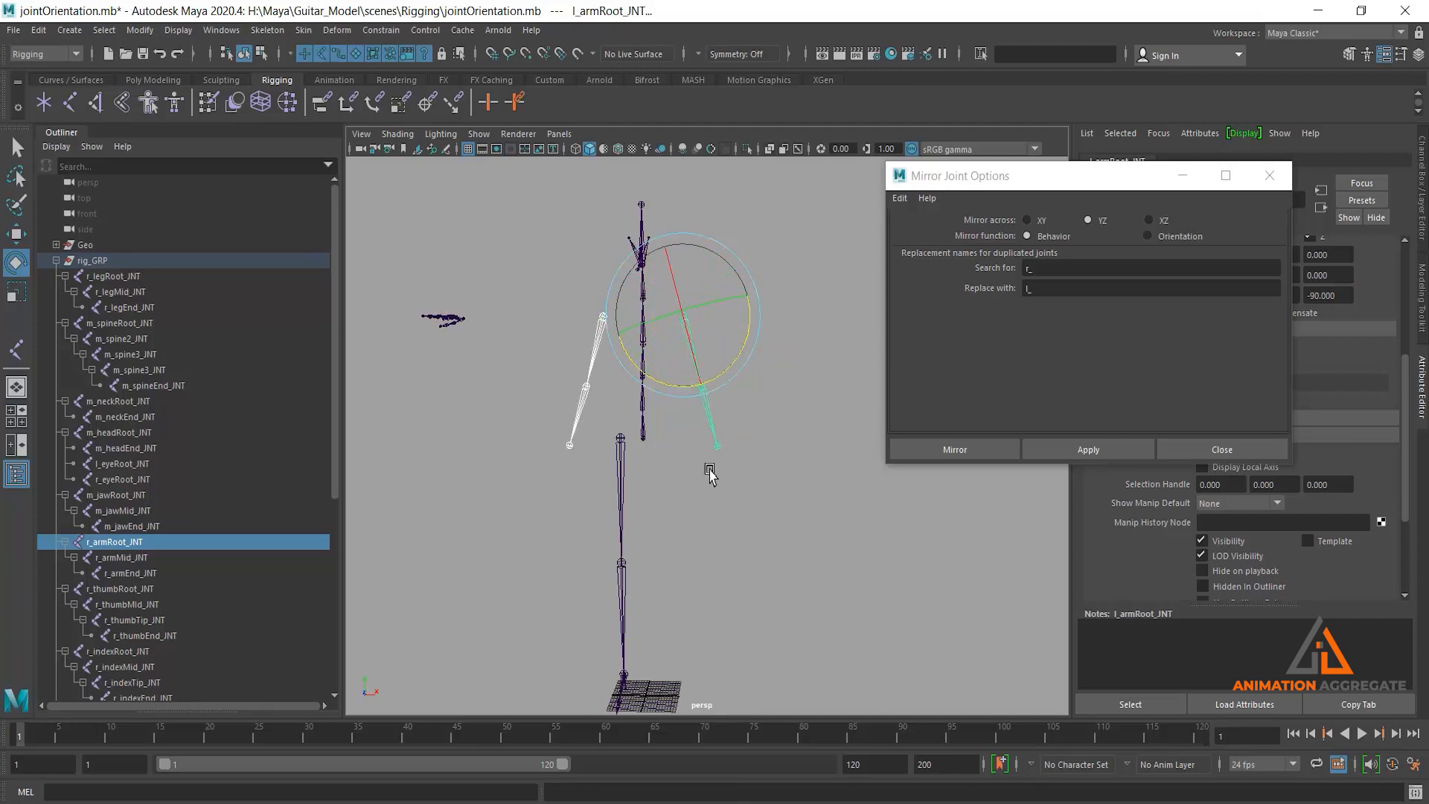
key("ctrl+z")
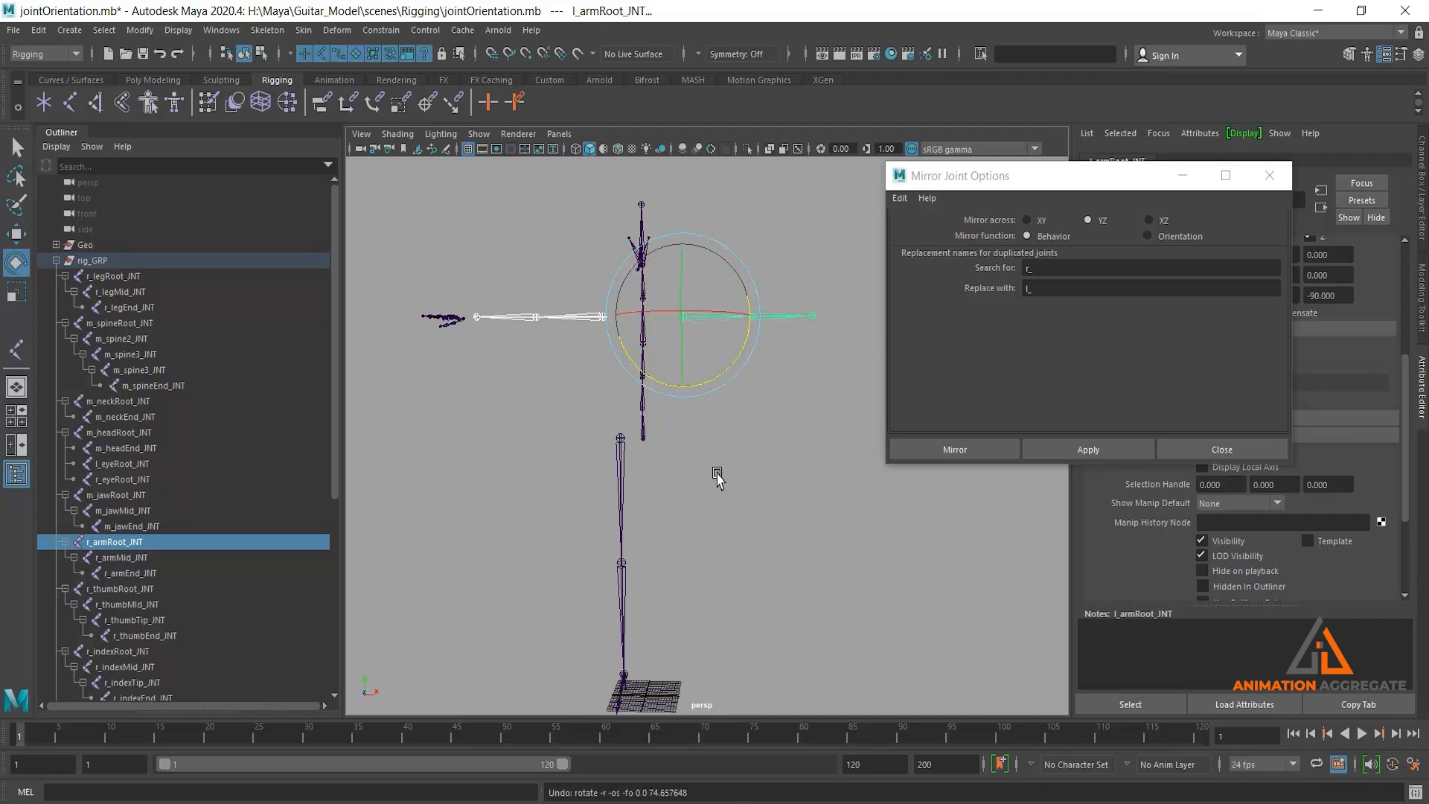
left_click(770, 482)
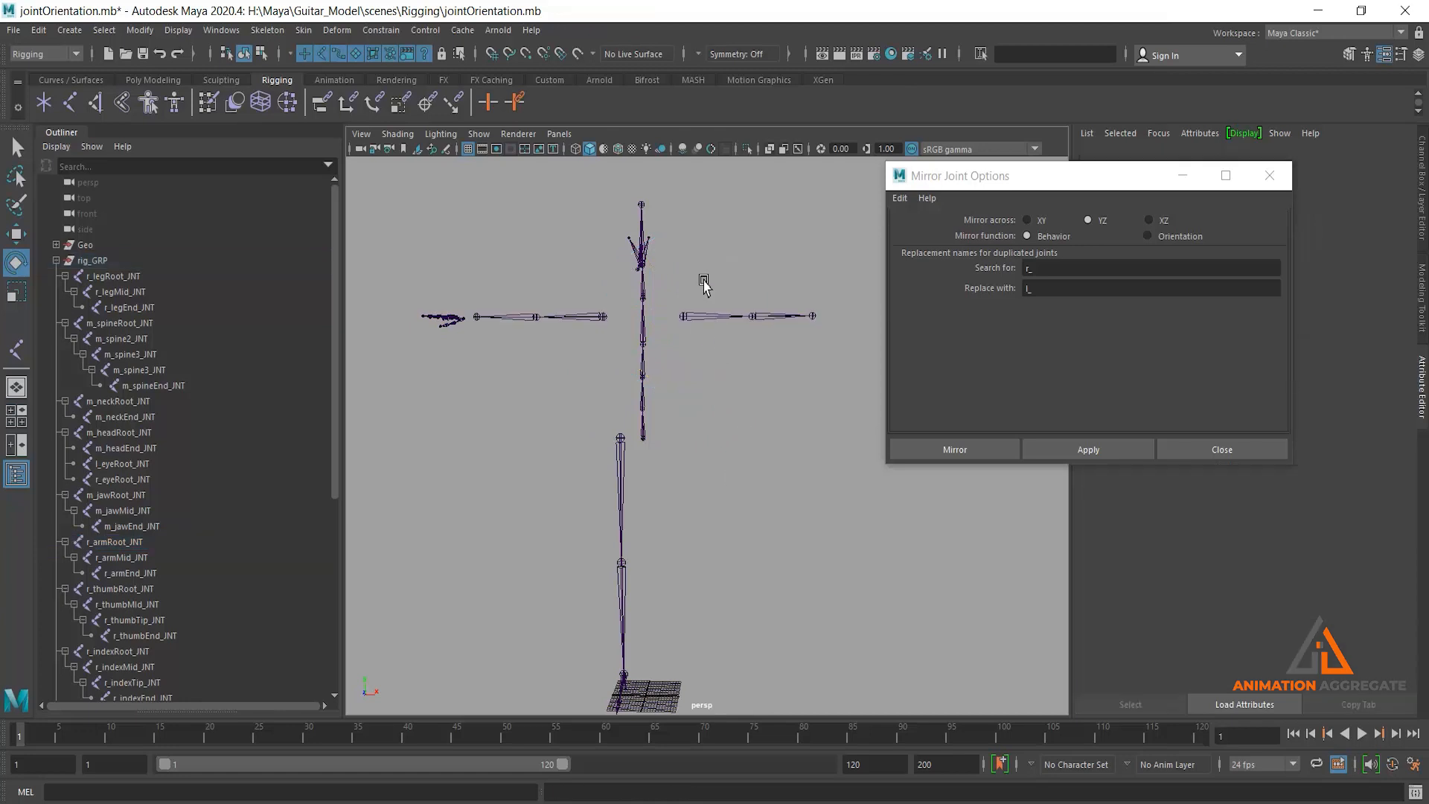
Try rotating only the left arm root joint about 44 degrees around Z with its channel values shown, and undo the rotation
left_click(704, 322)
left_click_drag(1072, 176, 1053, 458)
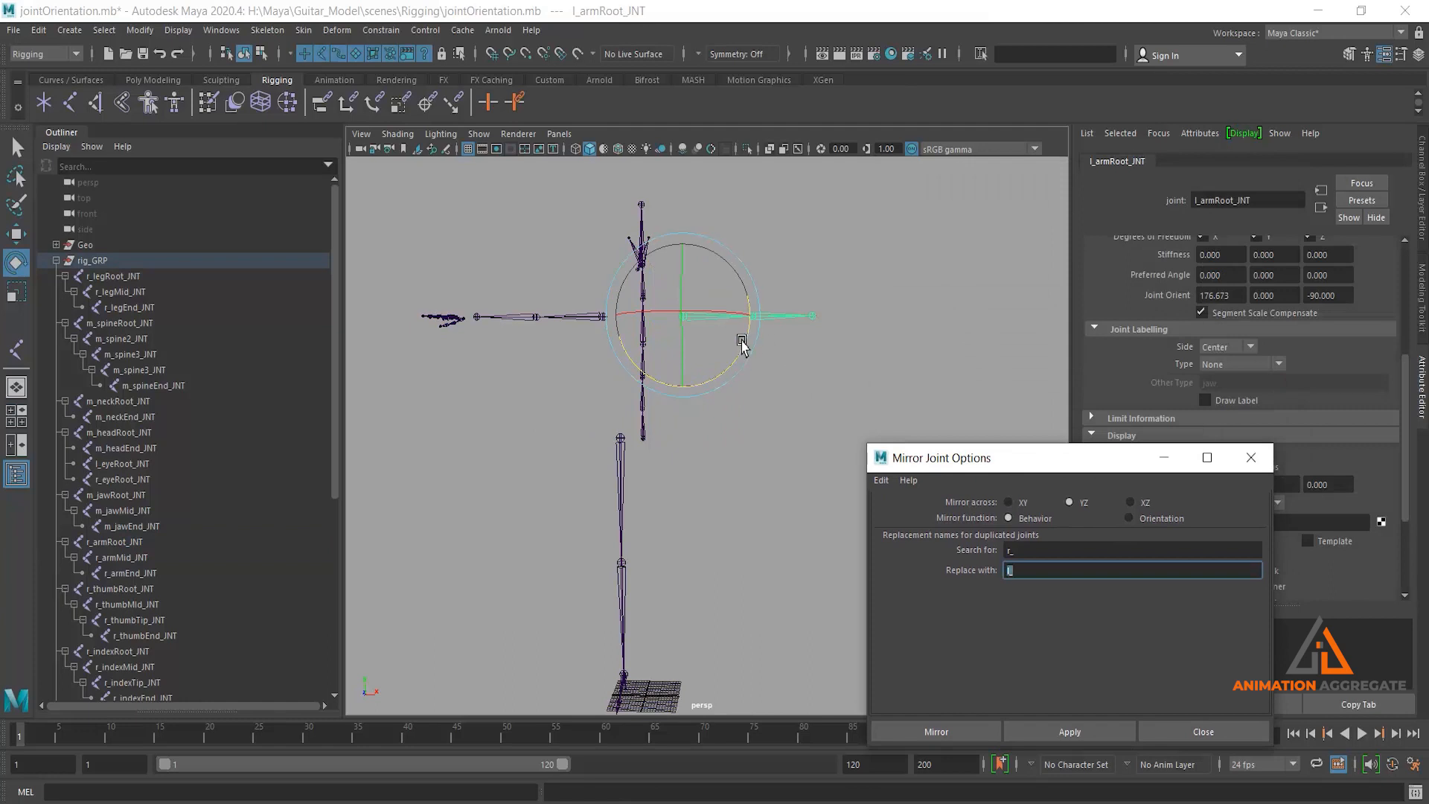
left_click_drag(747, 344, 715, 402)
key("ctrl+a")
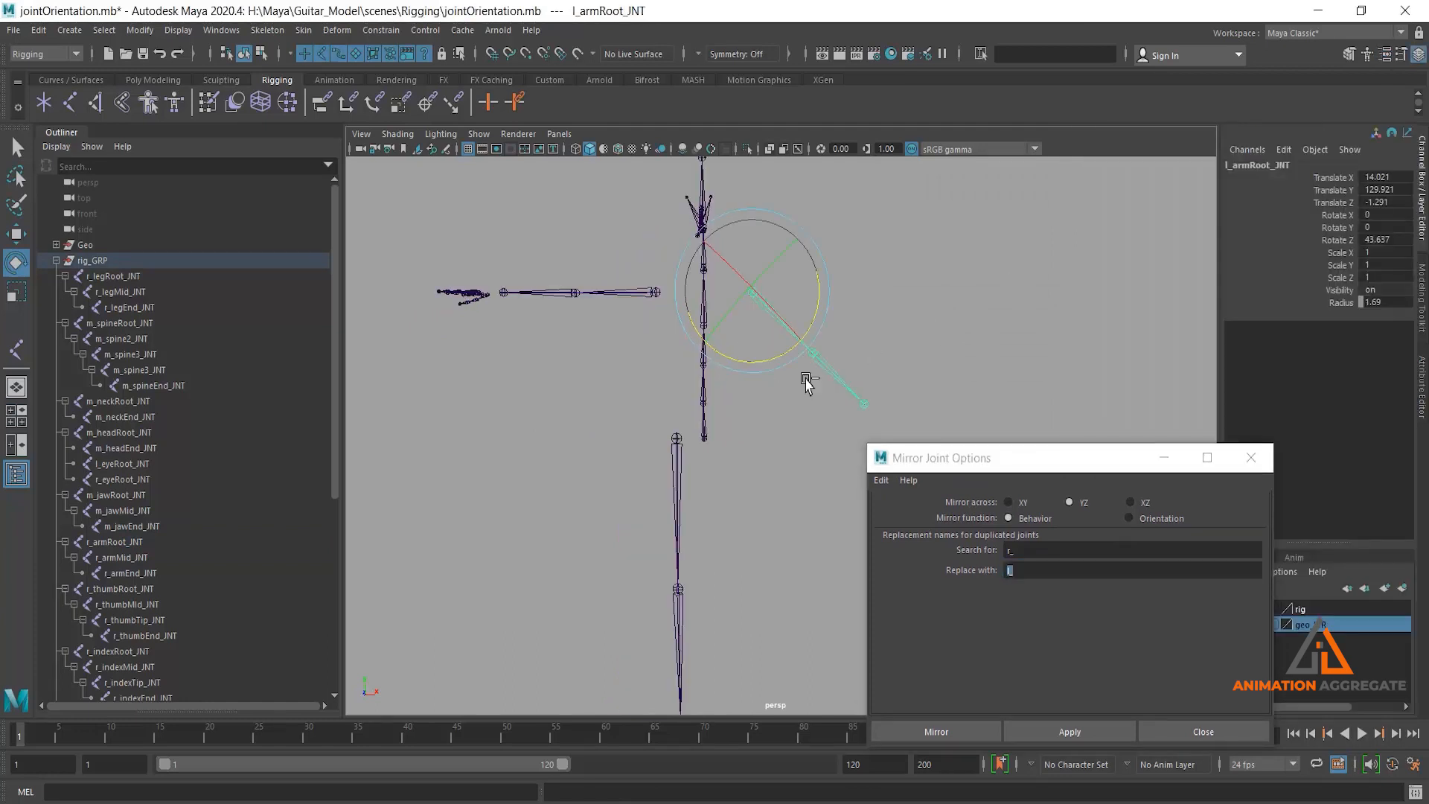
mouse_move(815, 307)
left_mouse_down()
mouse_move(791, 338)
mouse_move(800, 325)
left_mouse_up()
key("ctrl+z")
key("ctrl+z")
Try rotating both arm root joints together about 66 degrees around Z, and undo the rotation
left_click(652, 286)
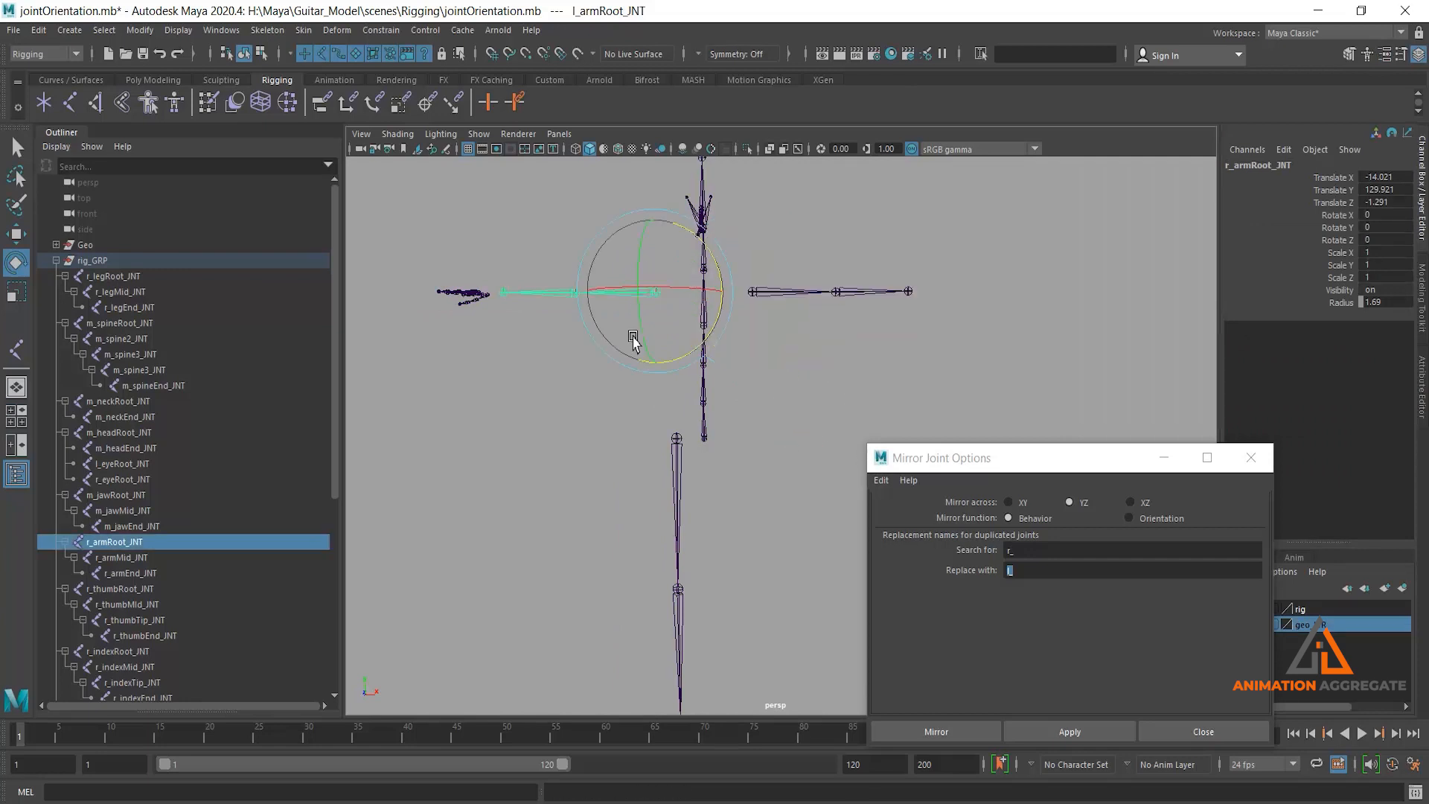
left_click(753, 291, "shift")
left_click_drag(797, 312, 753, 345)
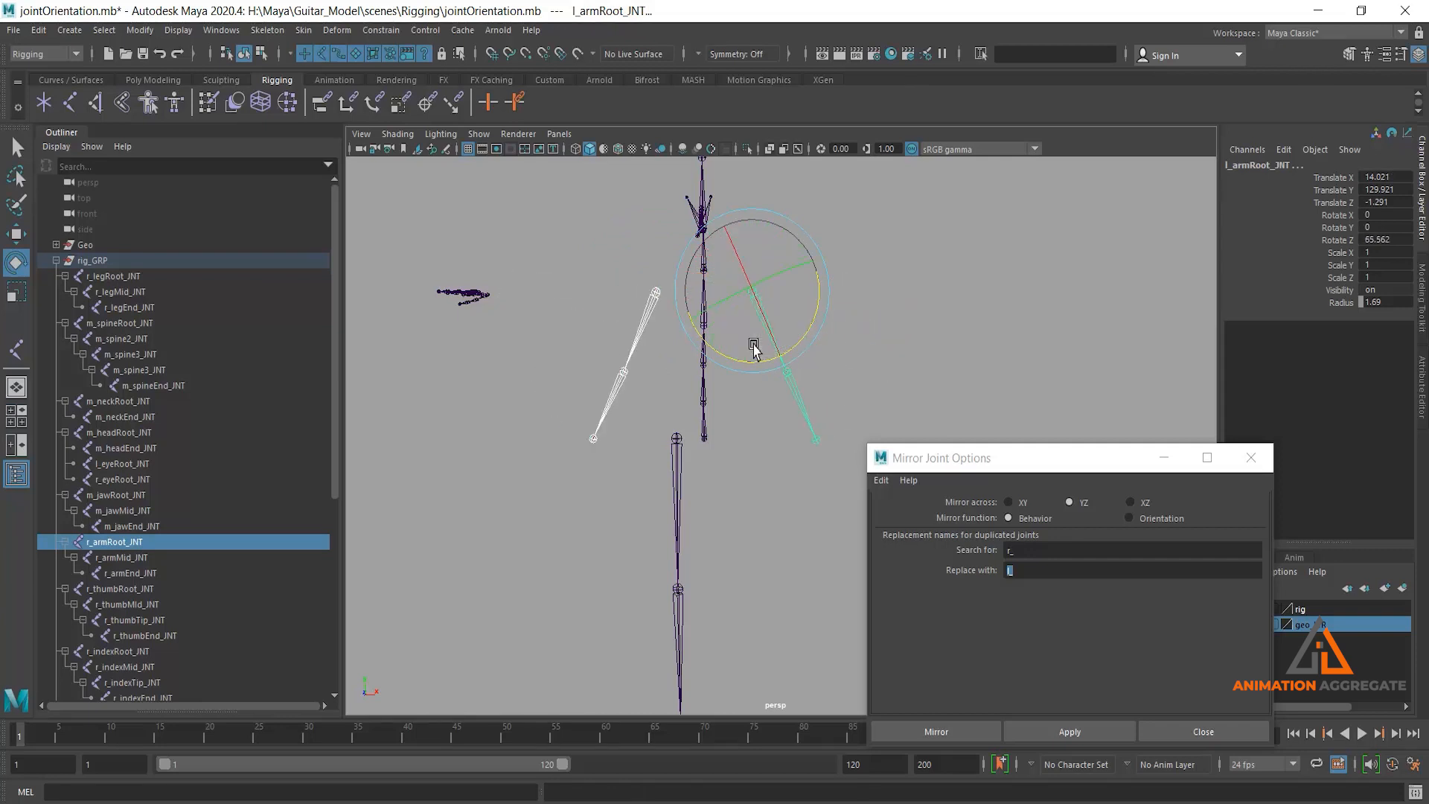
key("ctrl+z")
left_click_drag(792, 411, 766, 414, "alt")
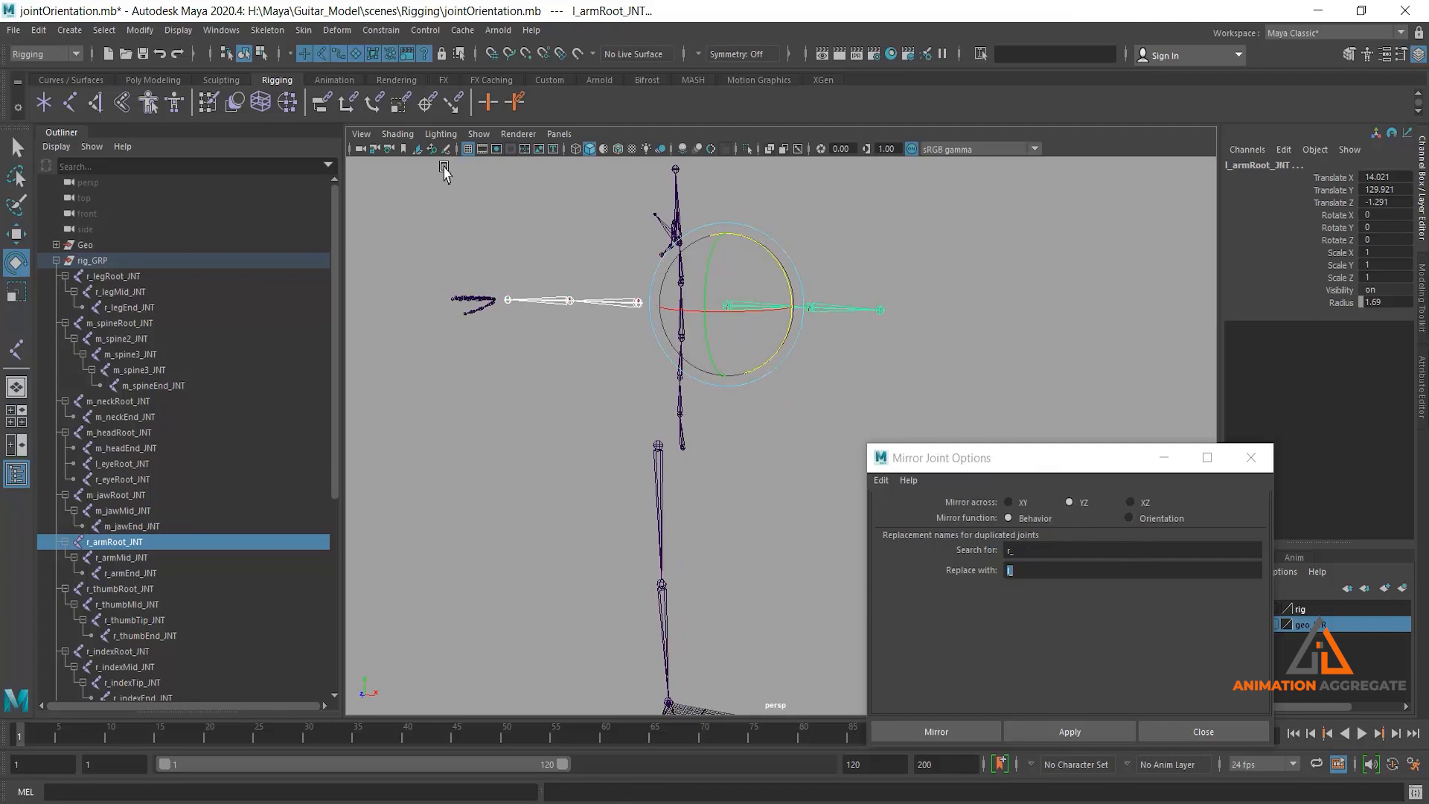
Show the Attribute Editor and turn on Display Local Axis for the right and left arm root joints
key("ctrl+a")
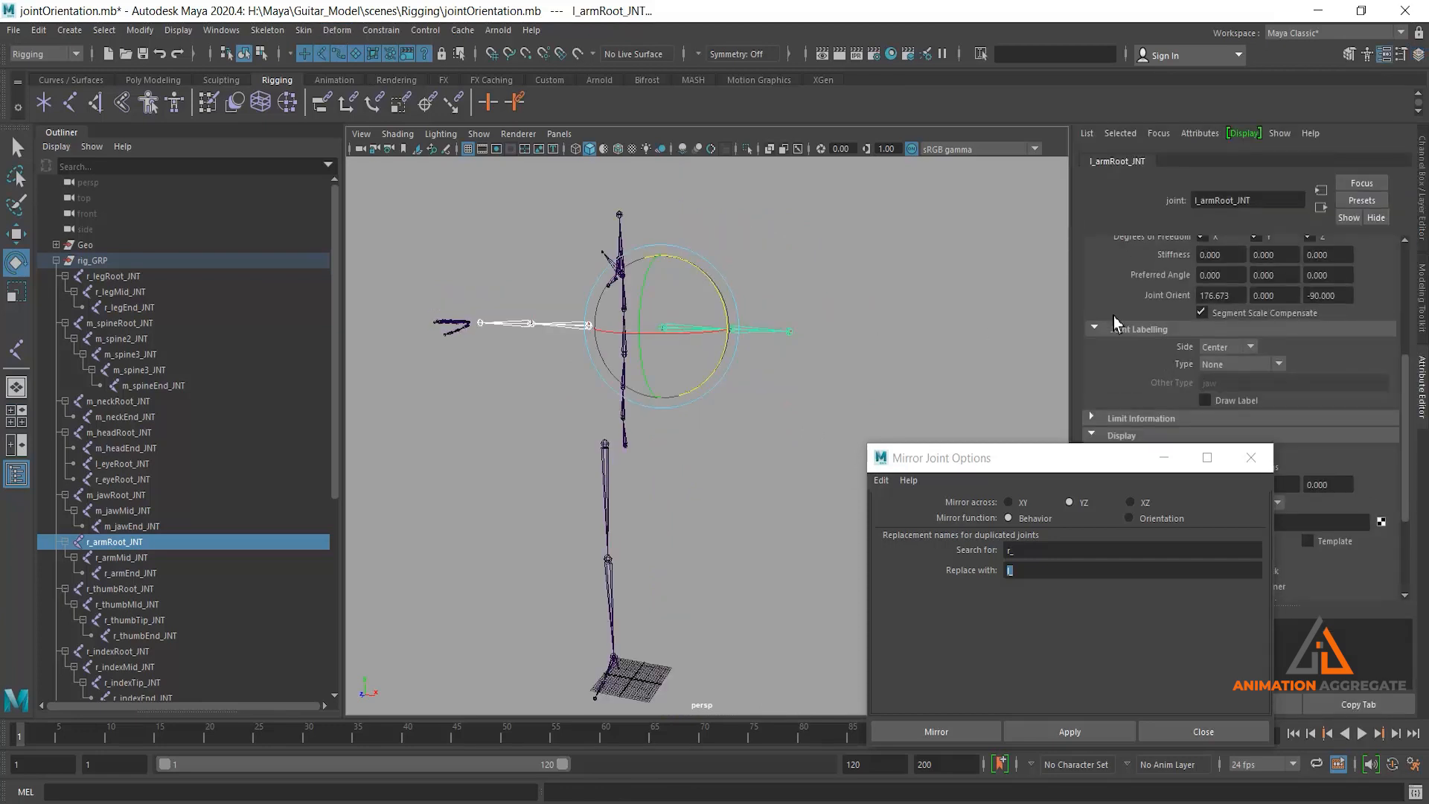
left_click_drag(1055, 456, 931, 630)
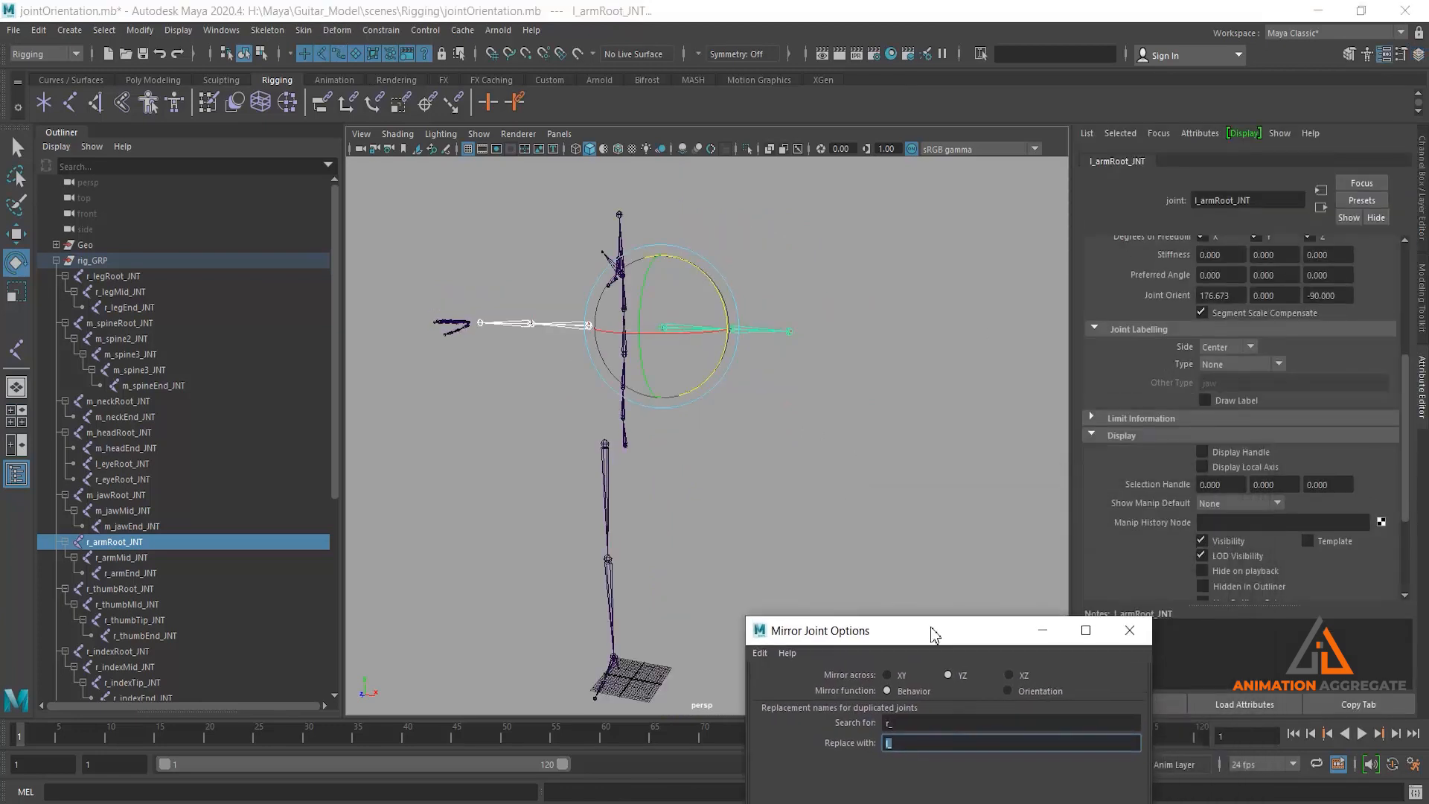
left_click(599, 344)
left_click(587, 326)
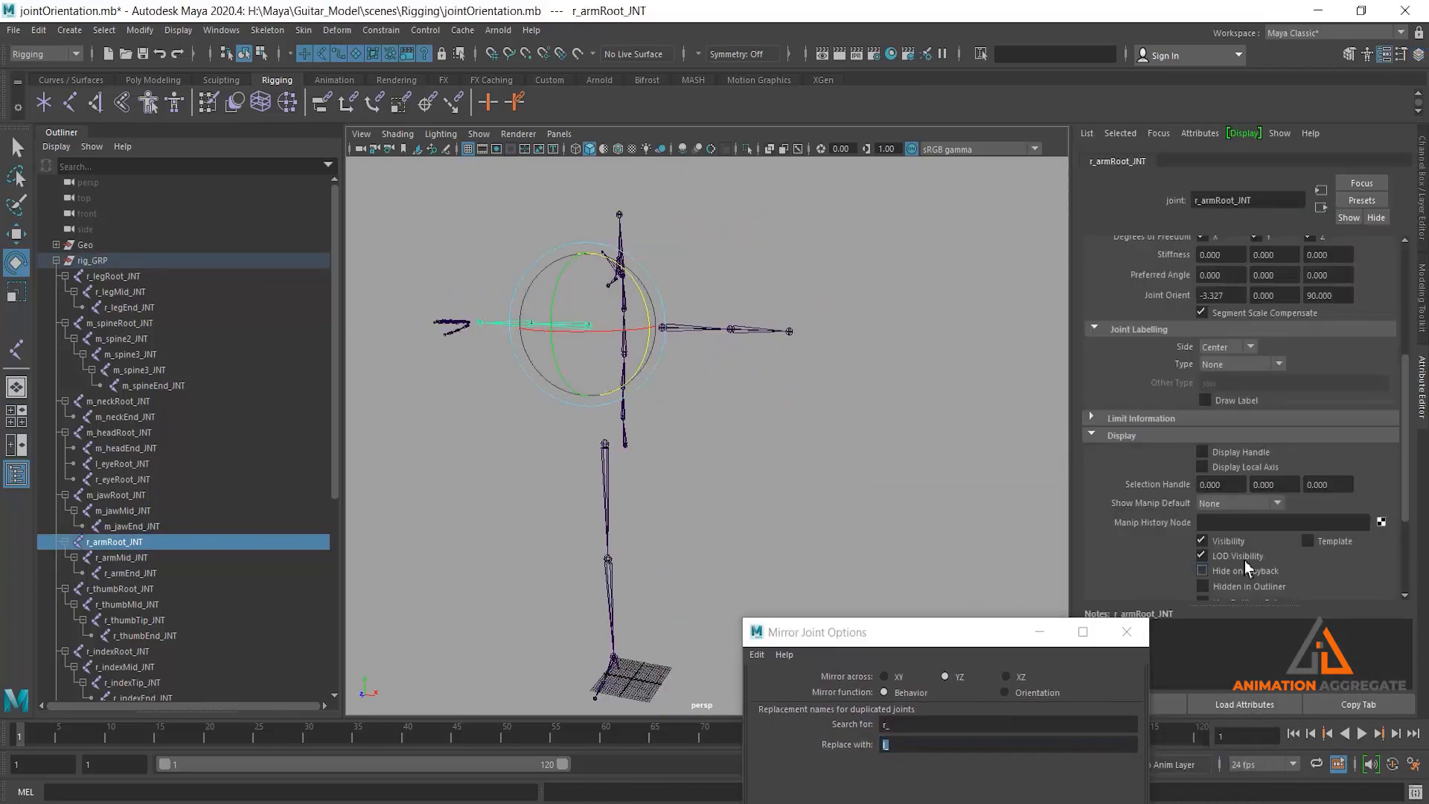
left_click_drag(703, 285, 695, 367)
left_click(1235, 467)
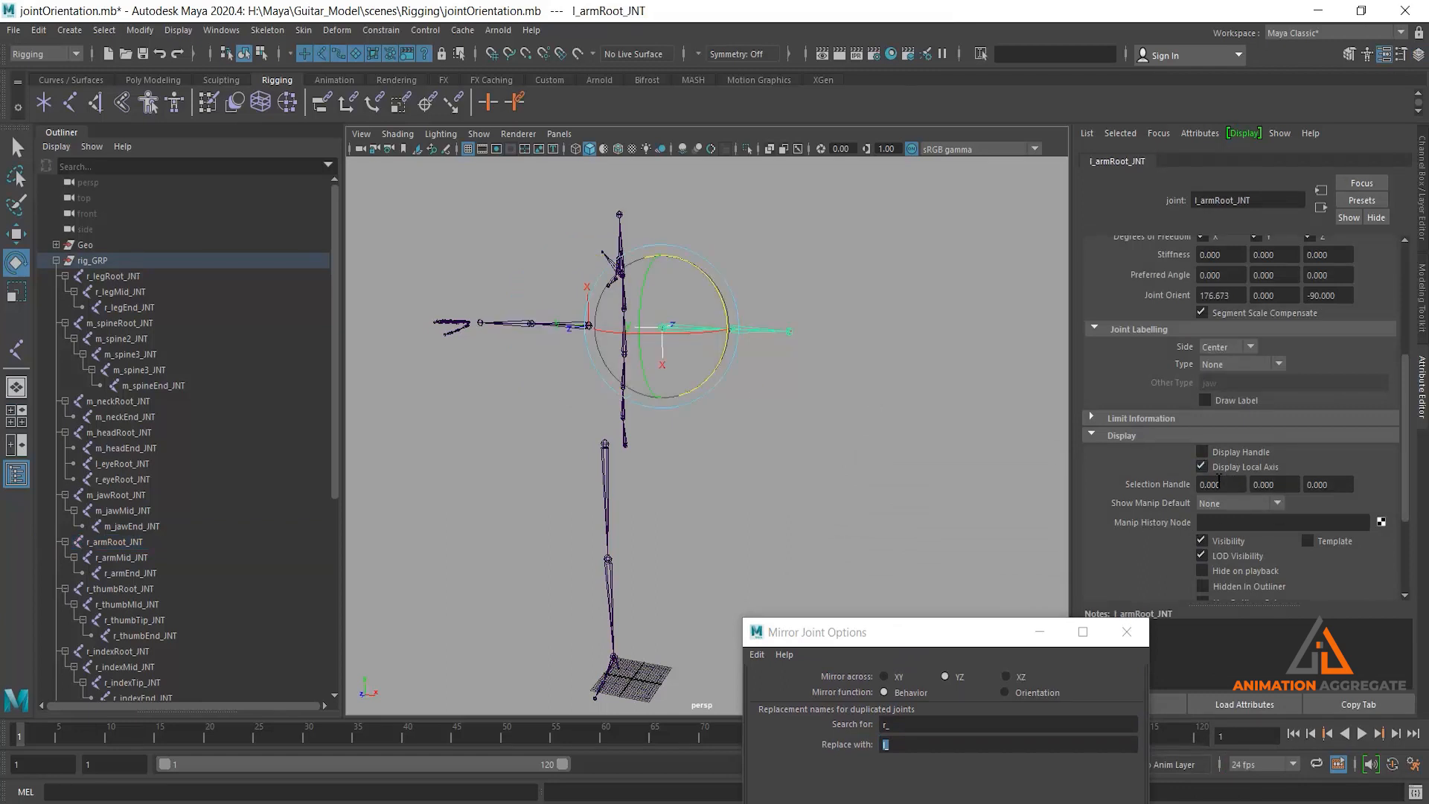
left_click(664, 431)
scroll(686, 388, "up", 4)
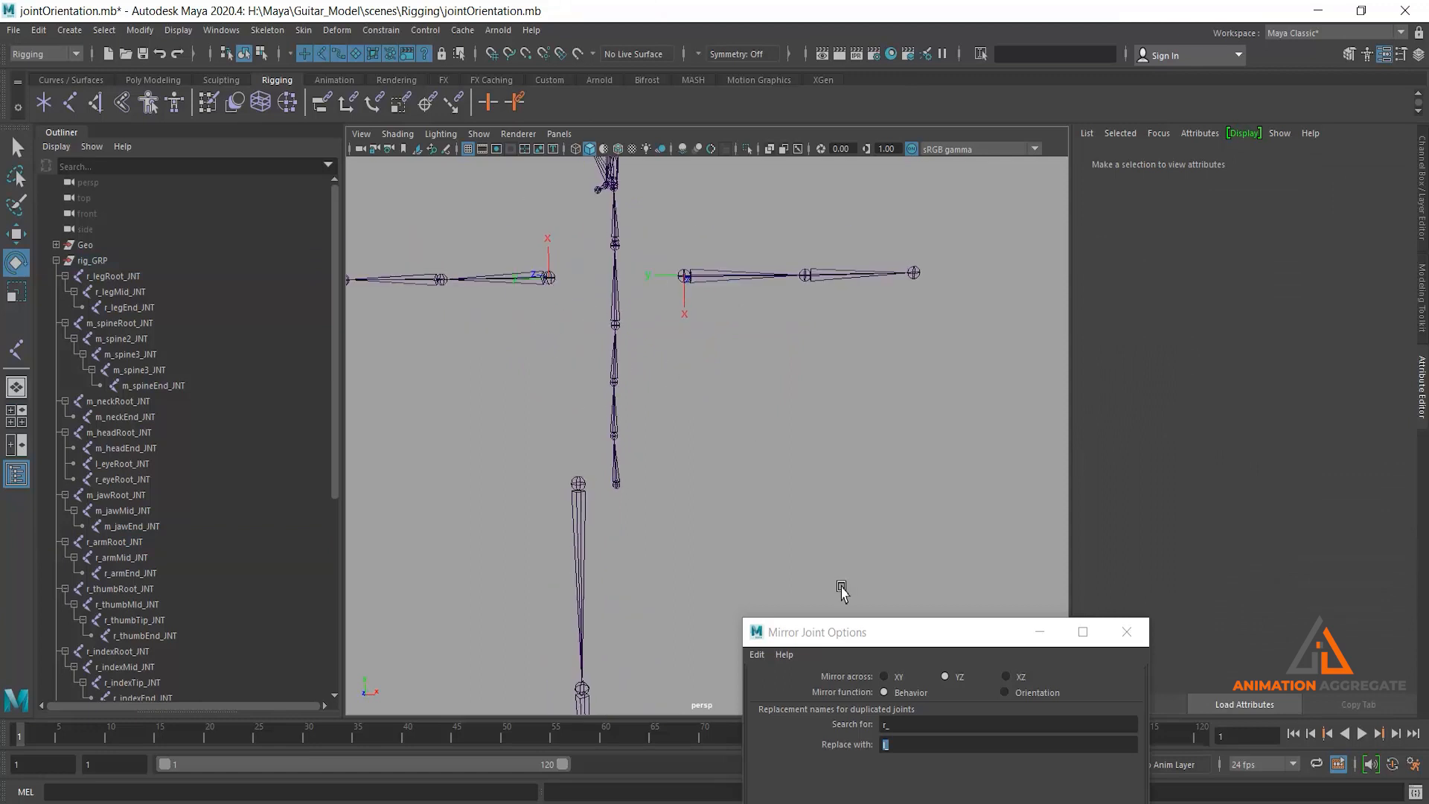
Delete the mirrored left arm joint chain
left_click_drag(880, 634, 901, 467)
left_click_drag(672, 253, 727, 328)
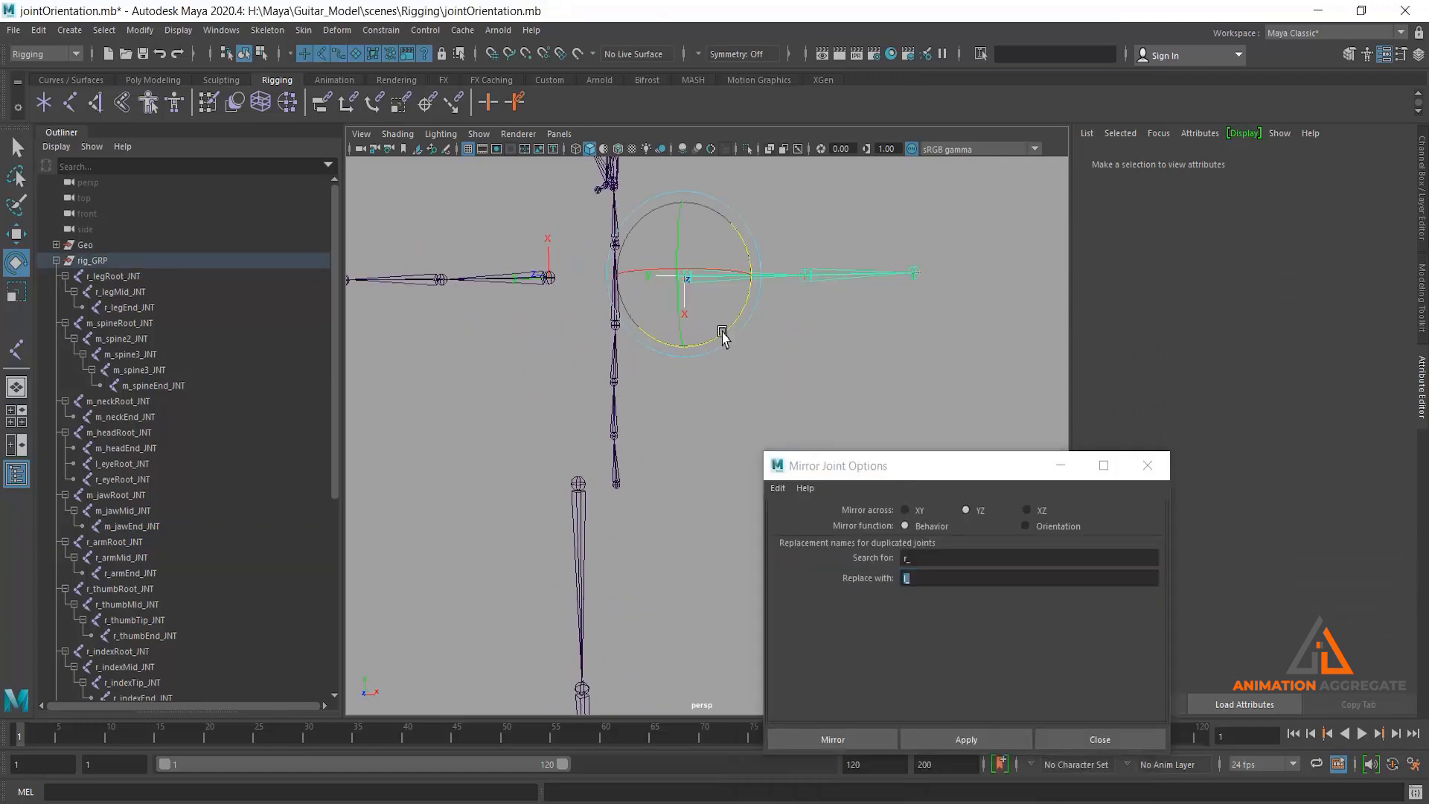
key("Delete")
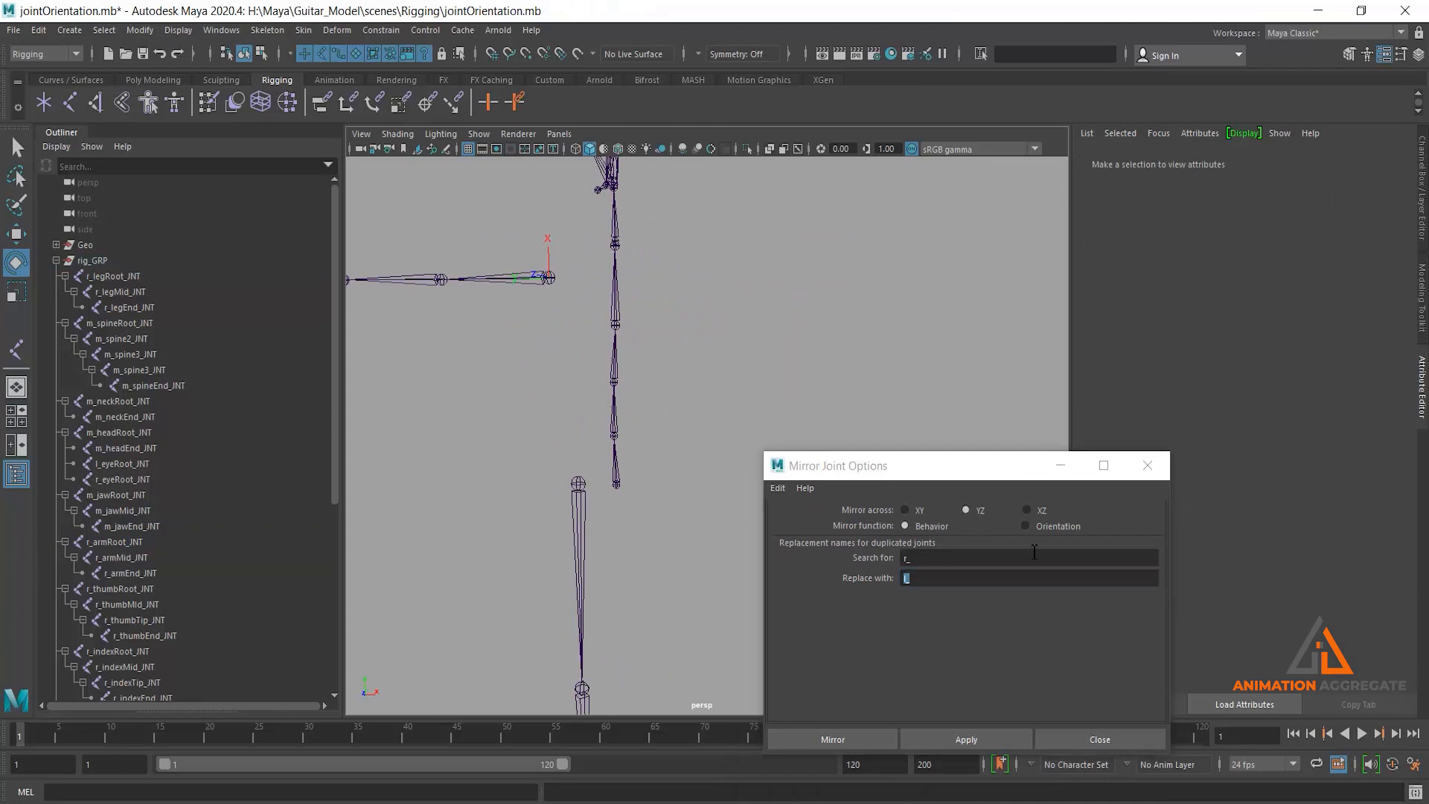
Mirror the right arm joints across YZ again, using the Orientation mirror function
left_click(1038, 533)
left_click(942, 740)
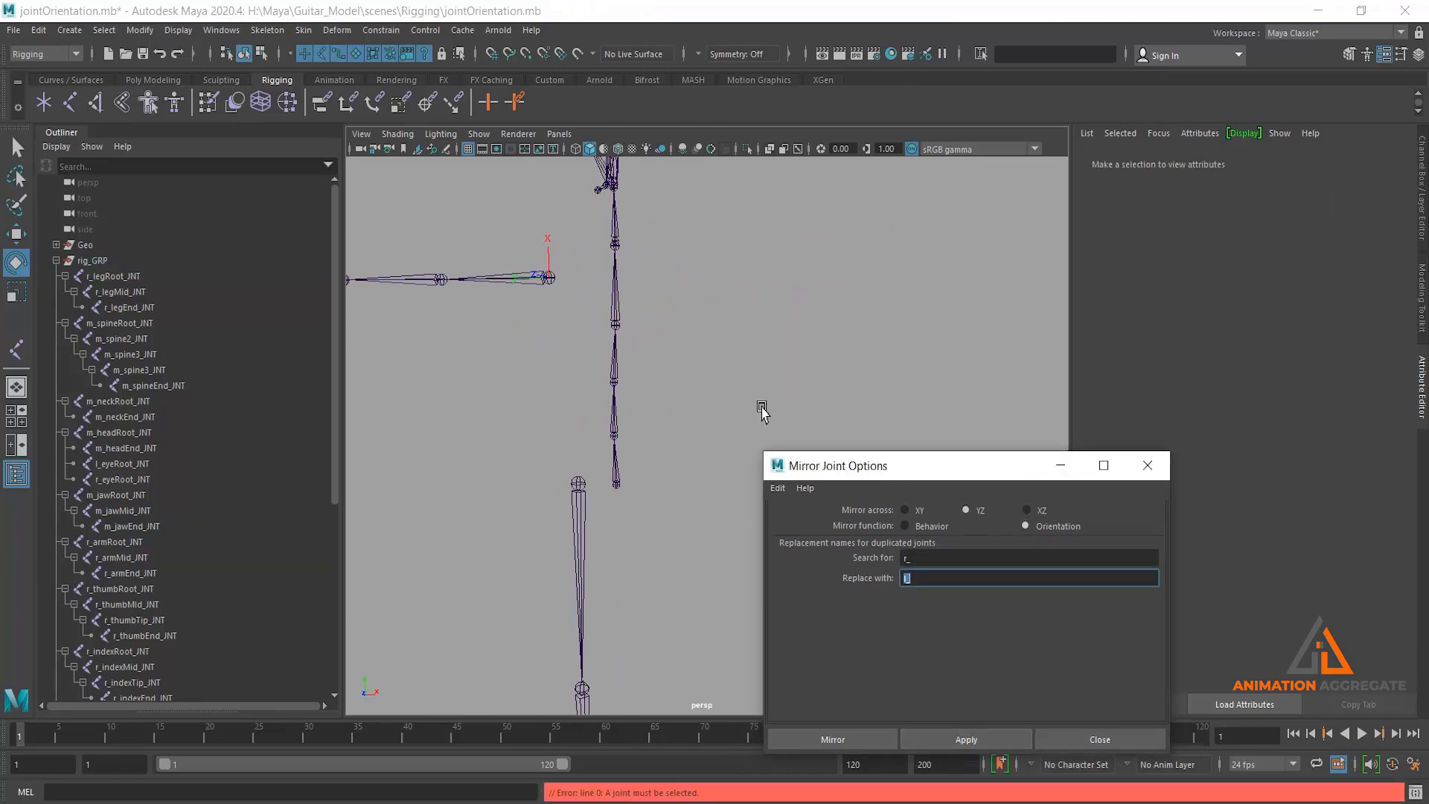
left_click_drag(408, 257, 511, 310)
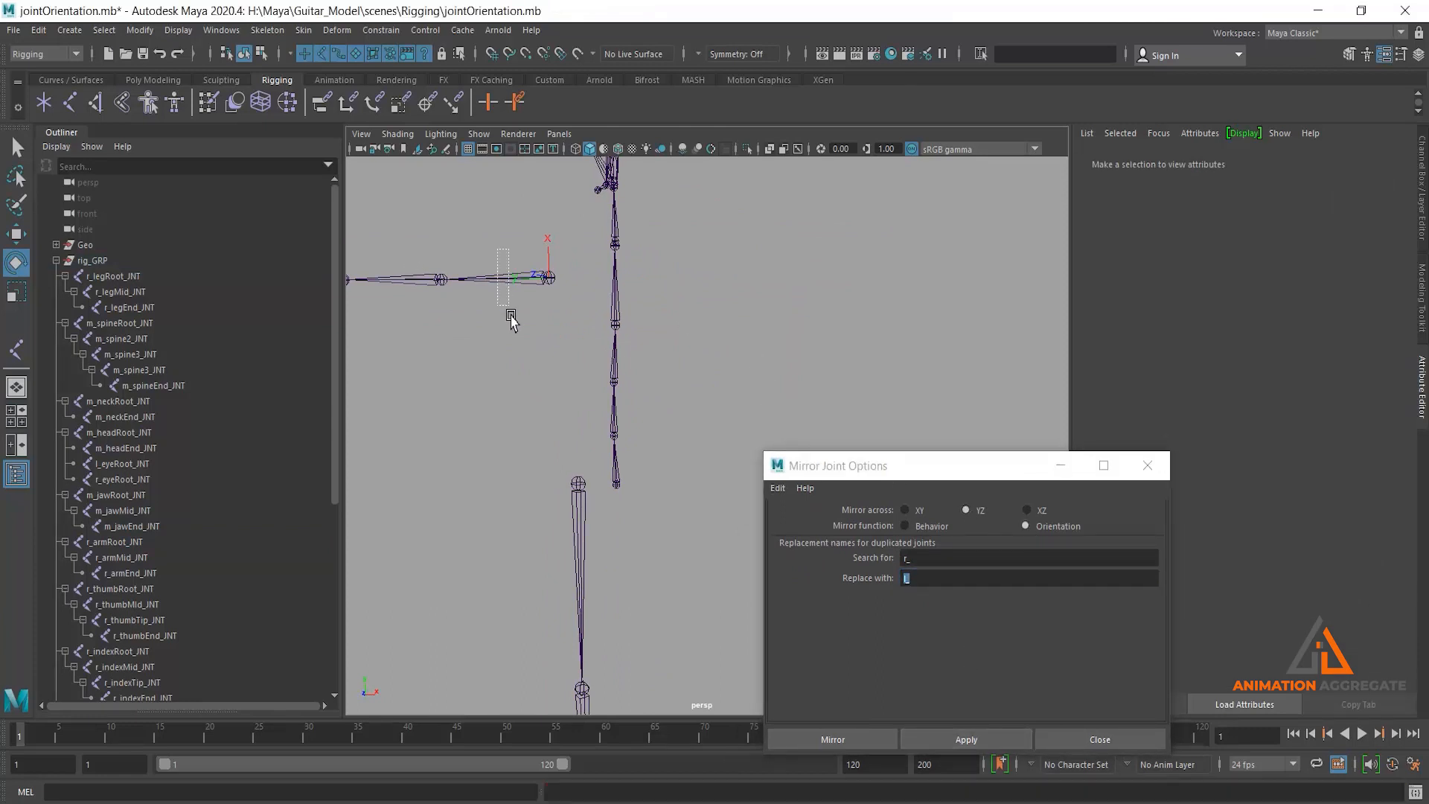
left_click(968, 738)
mouse_move(653, 467)
left_mouse_down("alt")
mouse_move(645, 415)
mouse_move(645, 455)
left_mouse_up("alt")
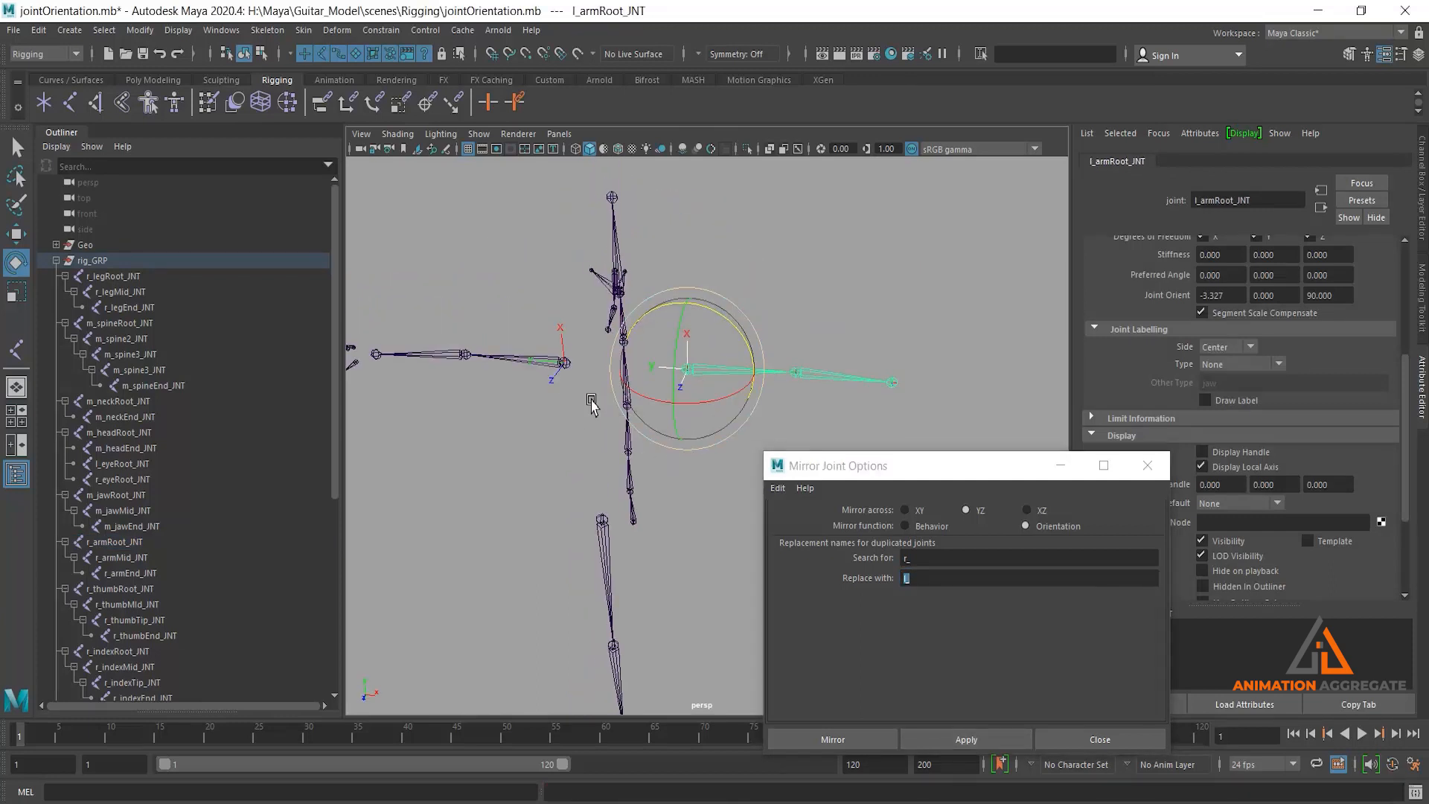
Try rotating both arm root joints together about -18 degrees around Z, and undo the rotation
left_click(552, 361)
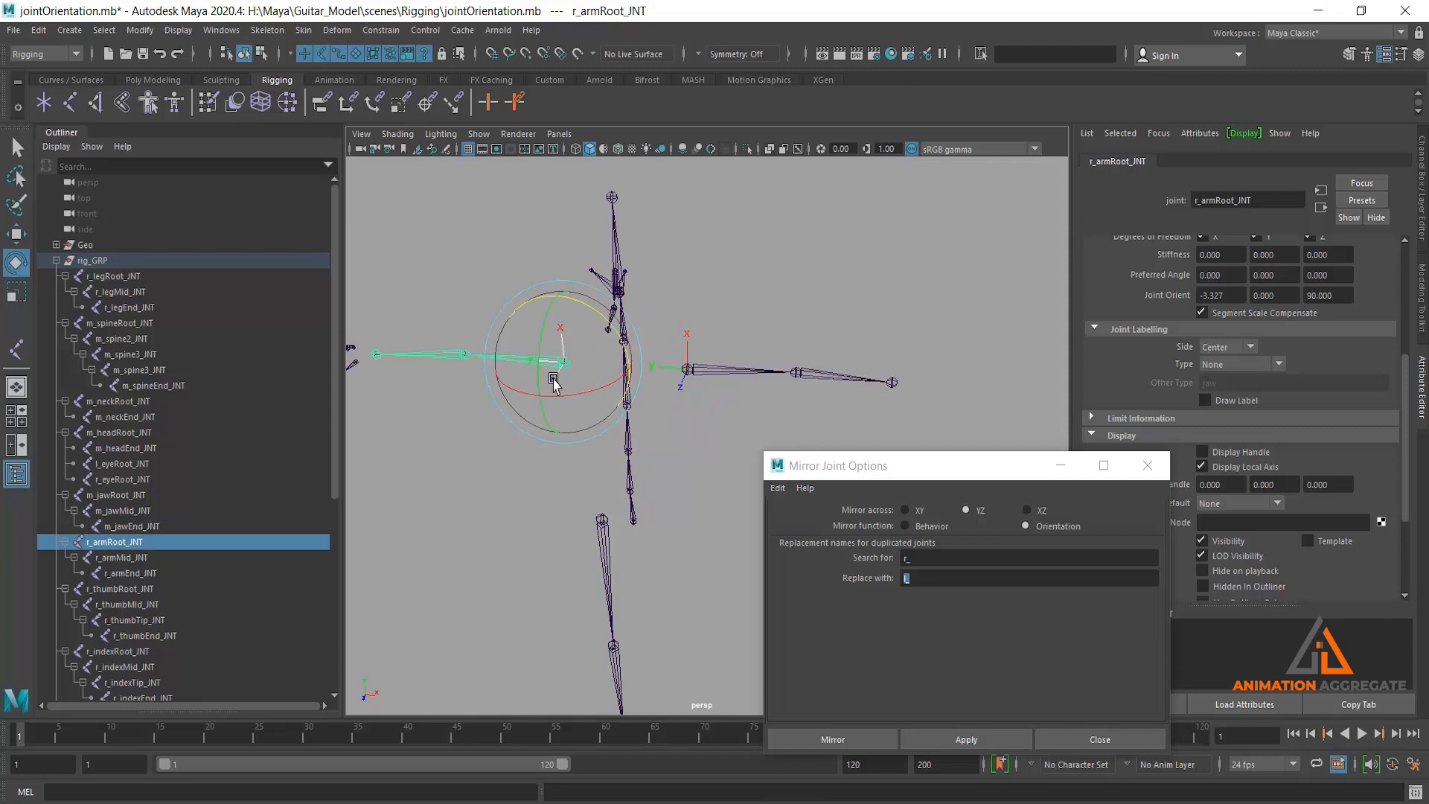
key("q")
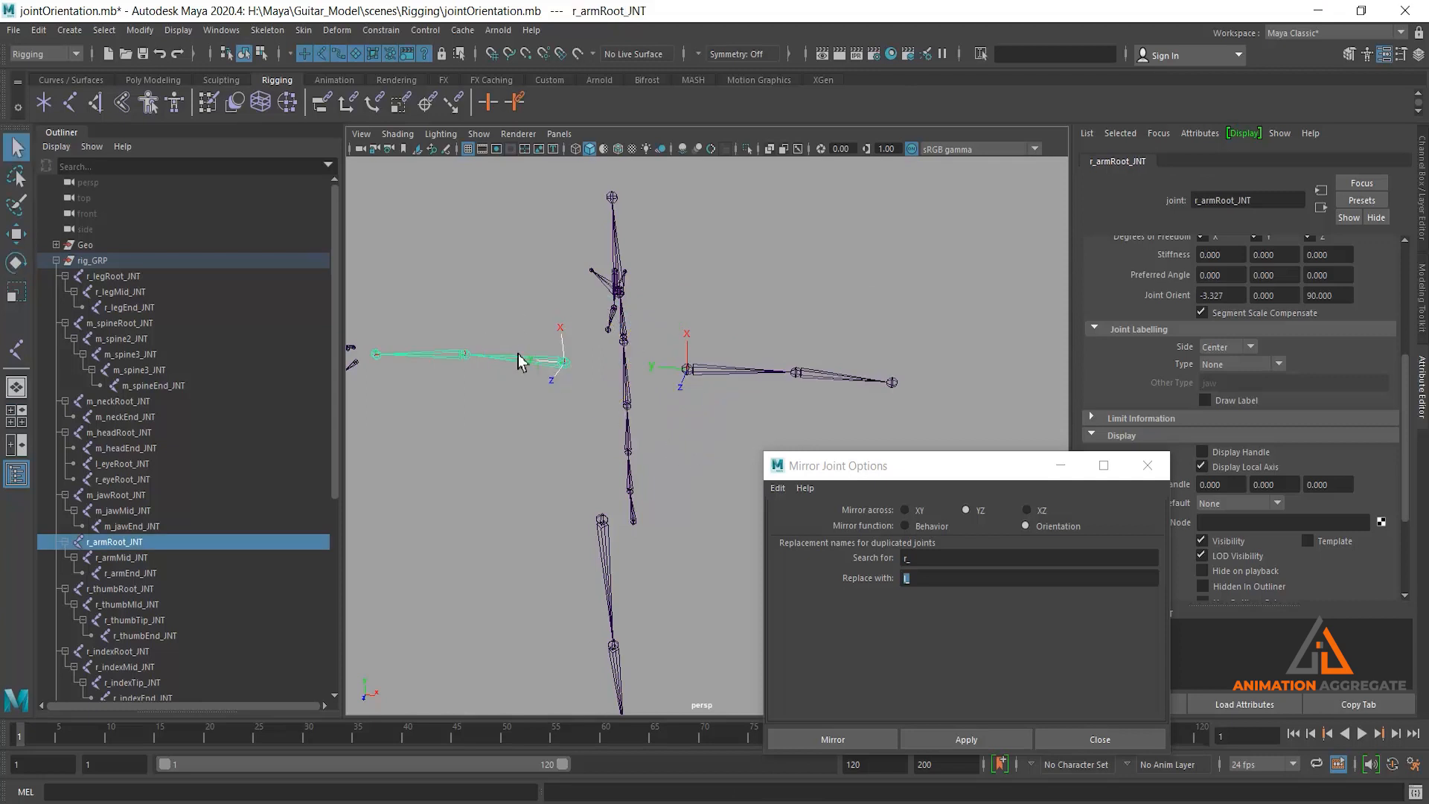
left_click_drag(696, 302, 712, 395)
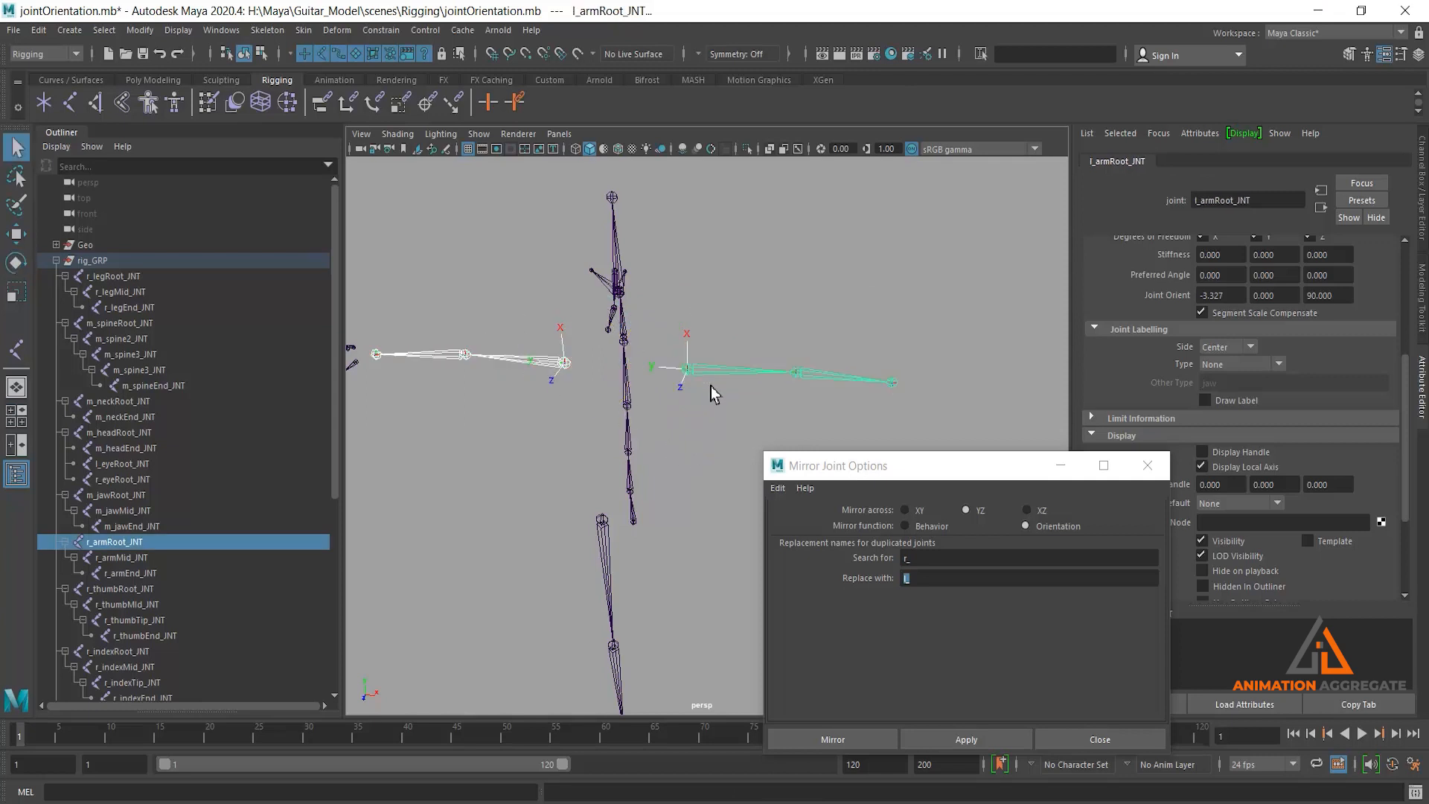
key("e")
left_click_drag(734, 322, 713, 375)
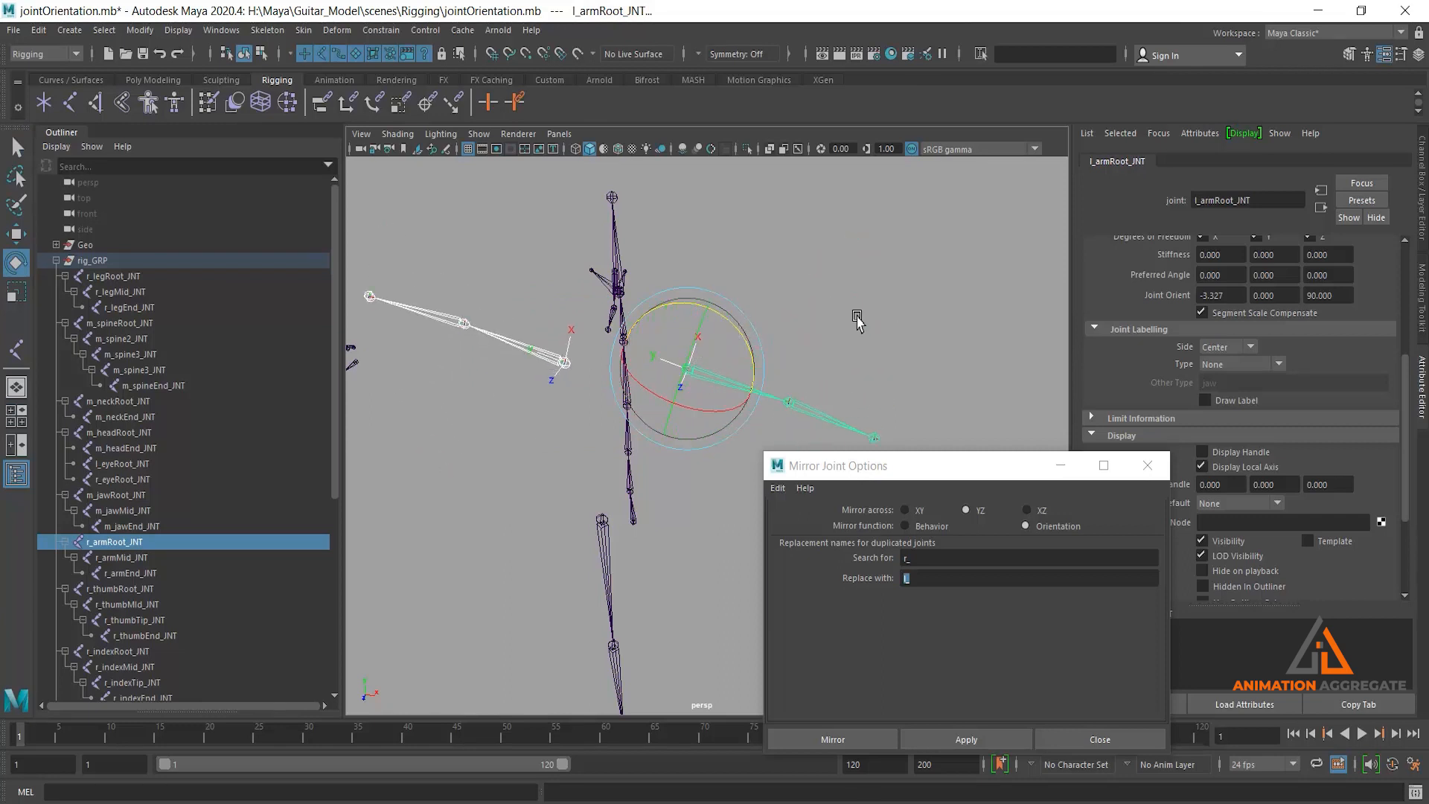
key("ctrl+z")
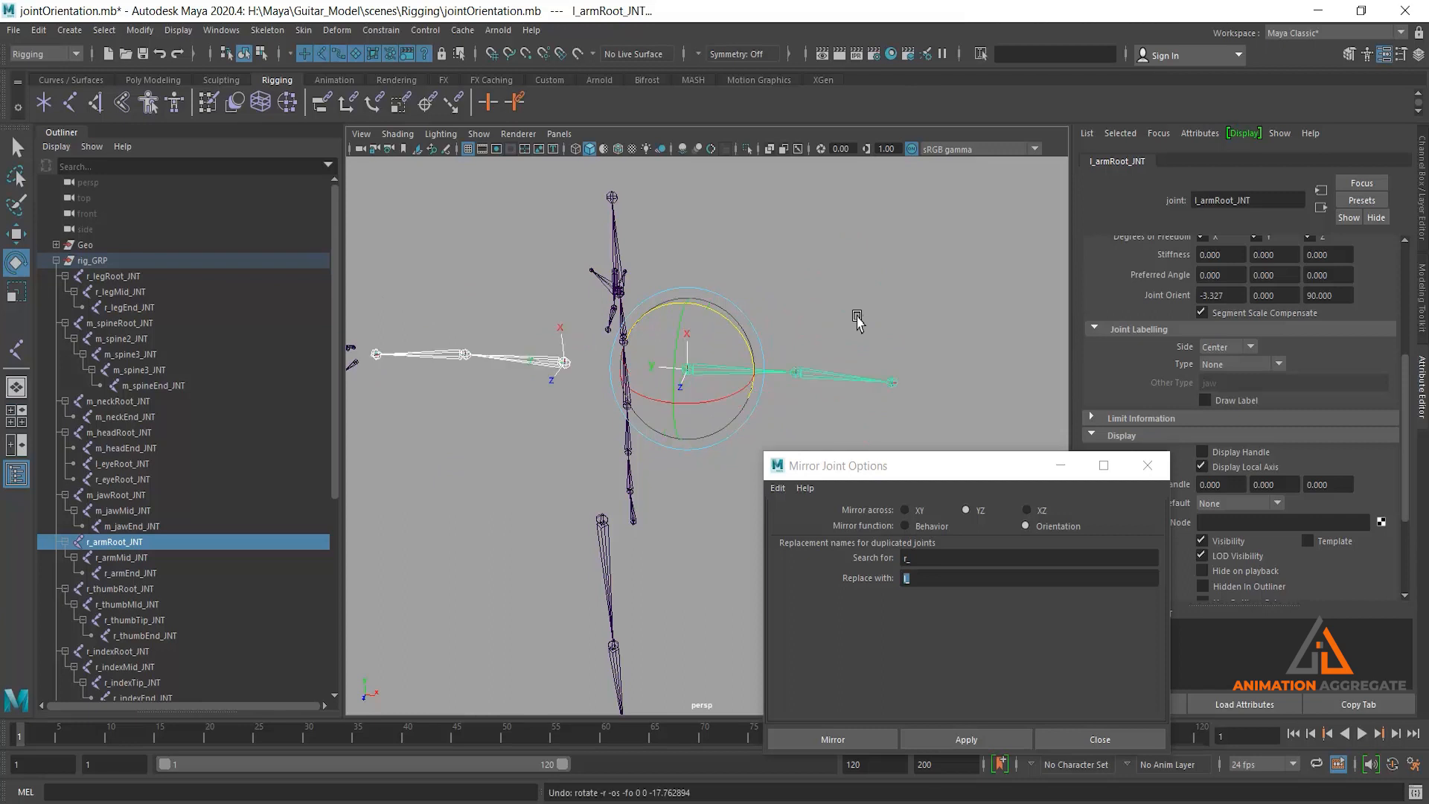
Delete the left arm joint chain that was mirrored with the Orientation function
left_click(833, 293)
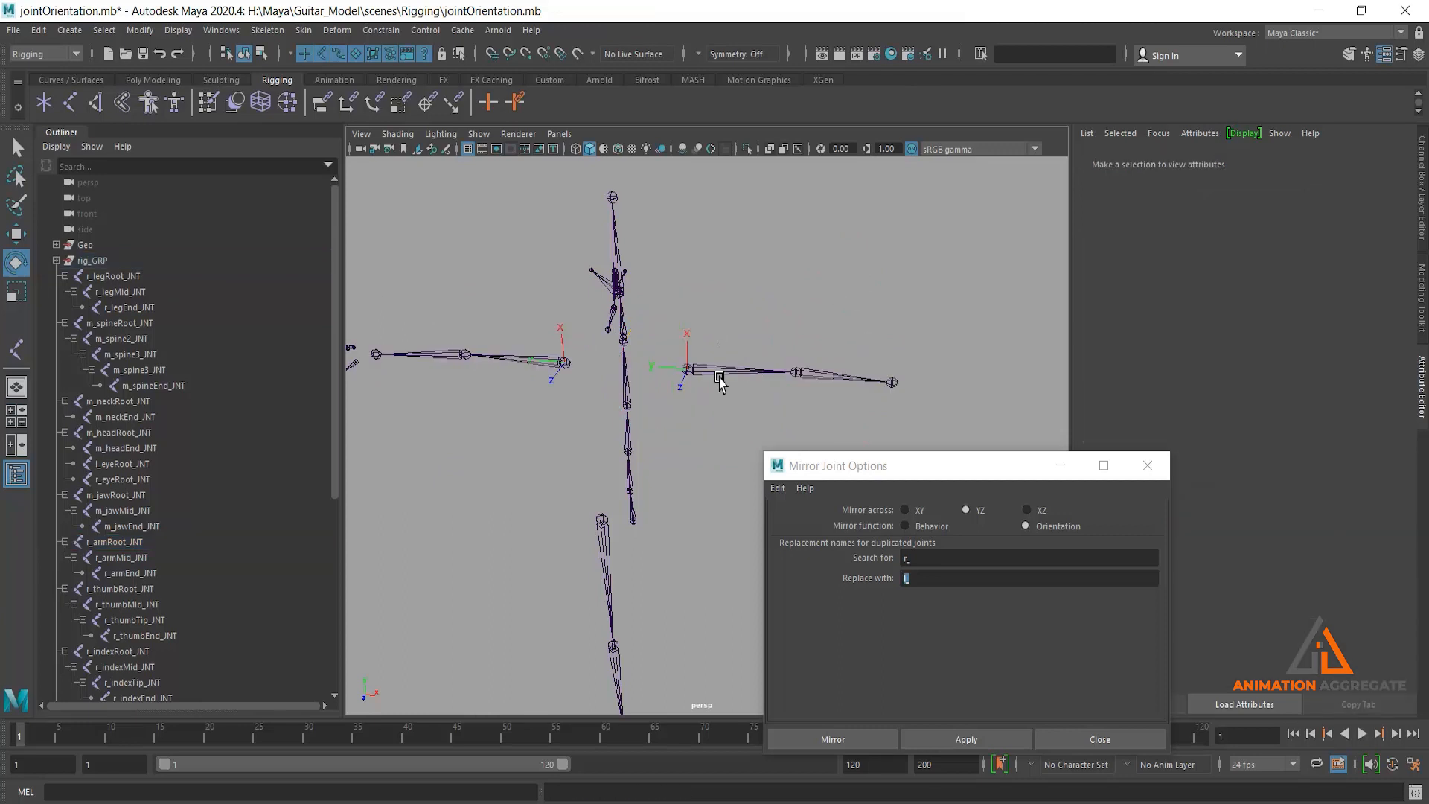
left_click(721, 376)
key("Delete")
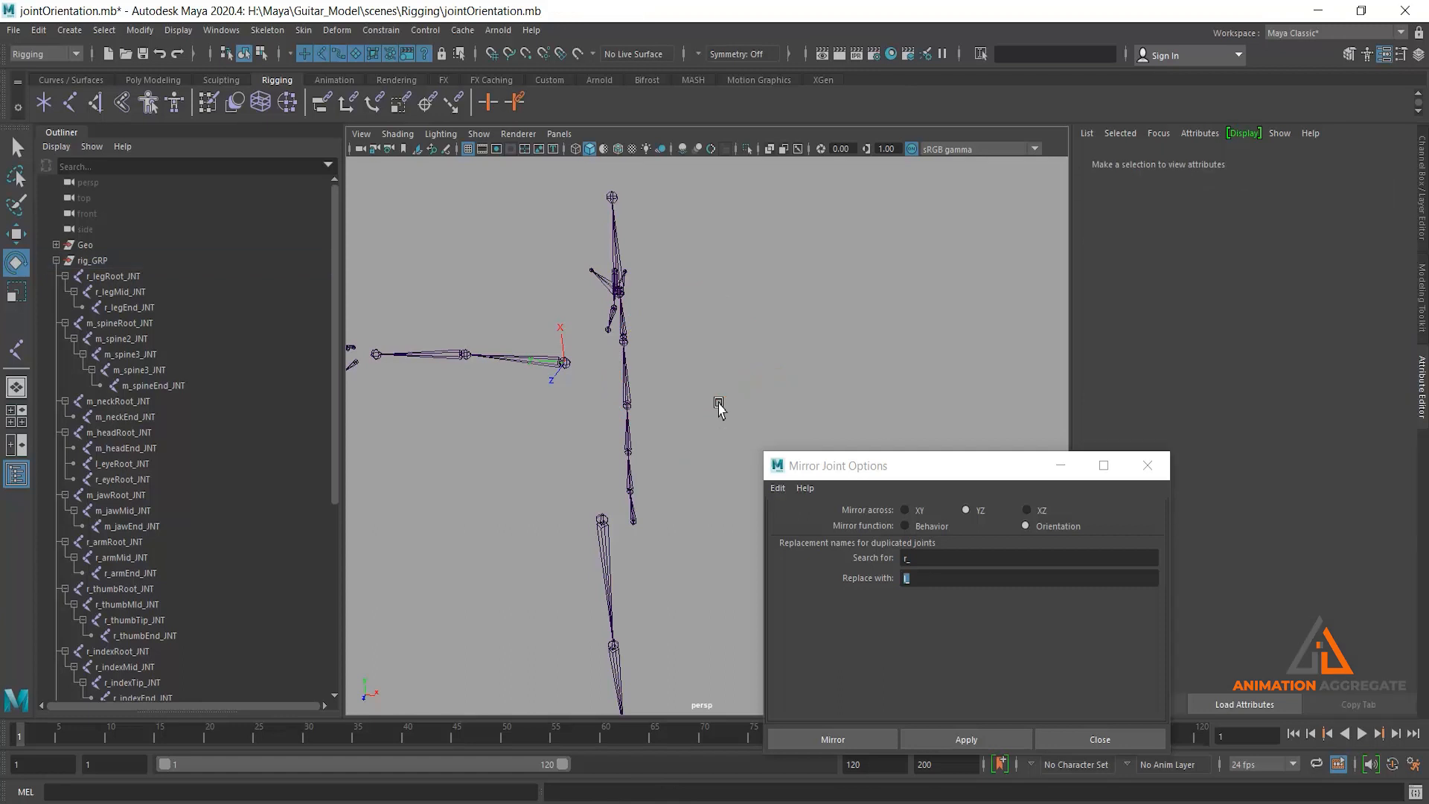
Mirror the right arm joint chain across YZ using the Behavior mirror function
left_click(911, 525)
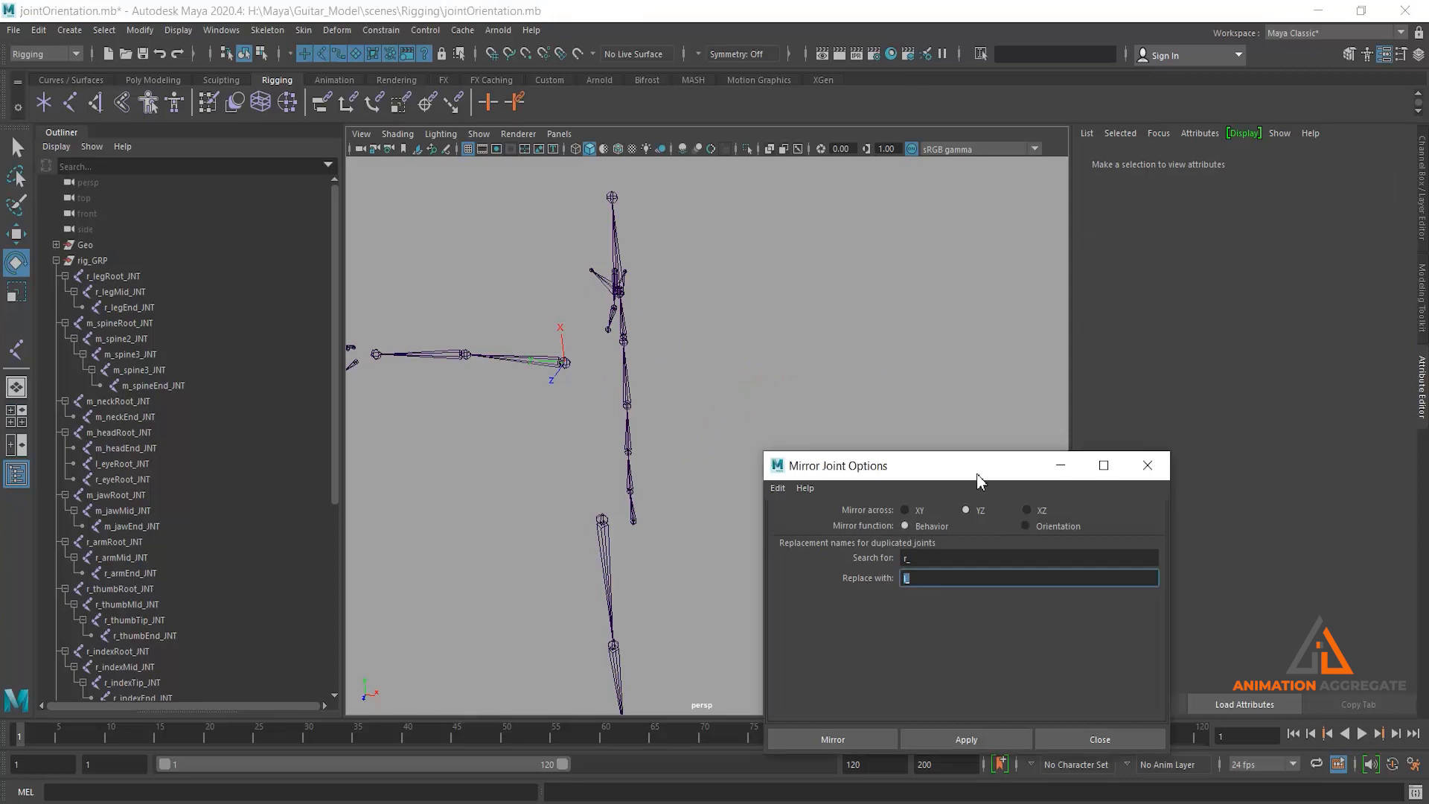
left_click_drag(977, 480, 1025, 320)
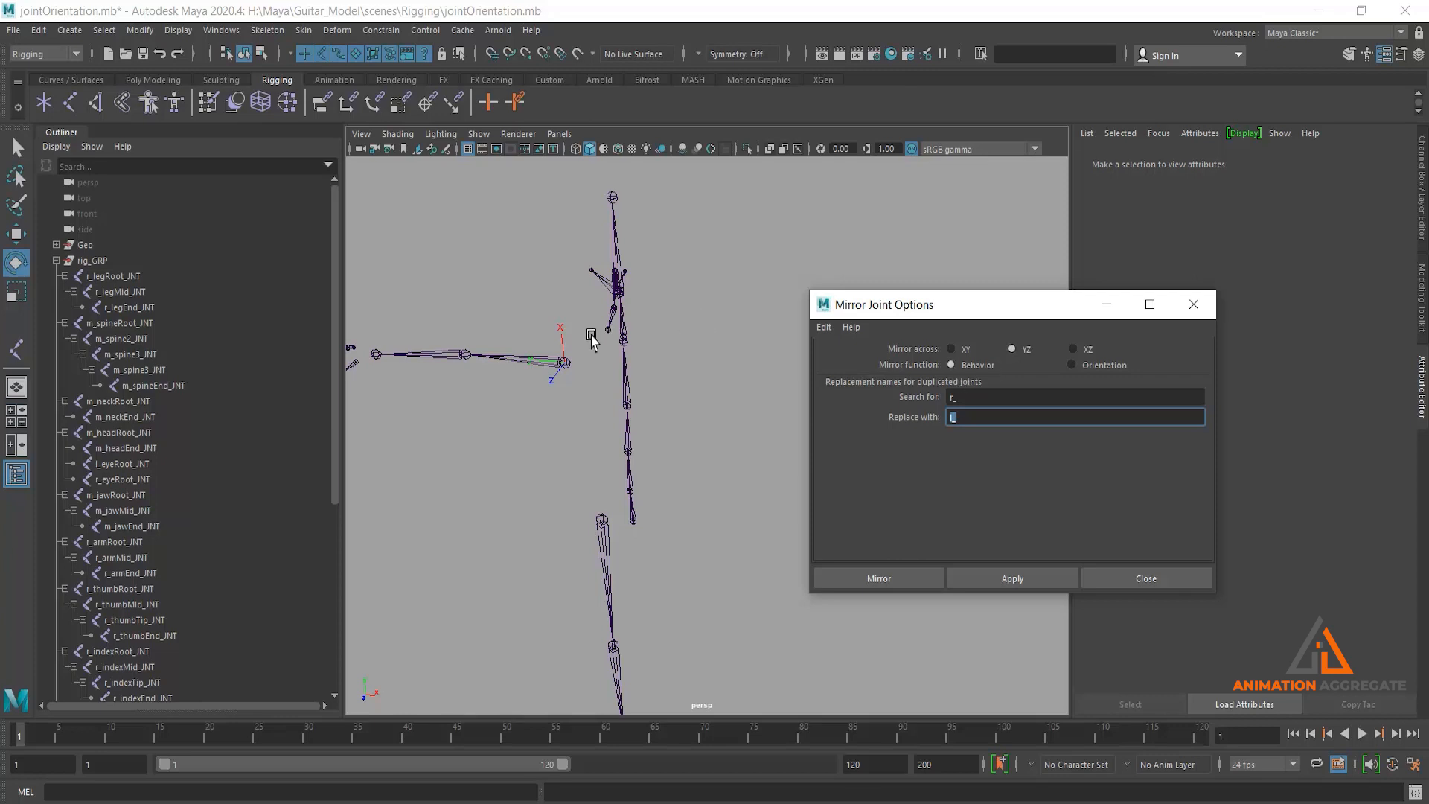
left_click(560, 360)
left_click(1022, 580)
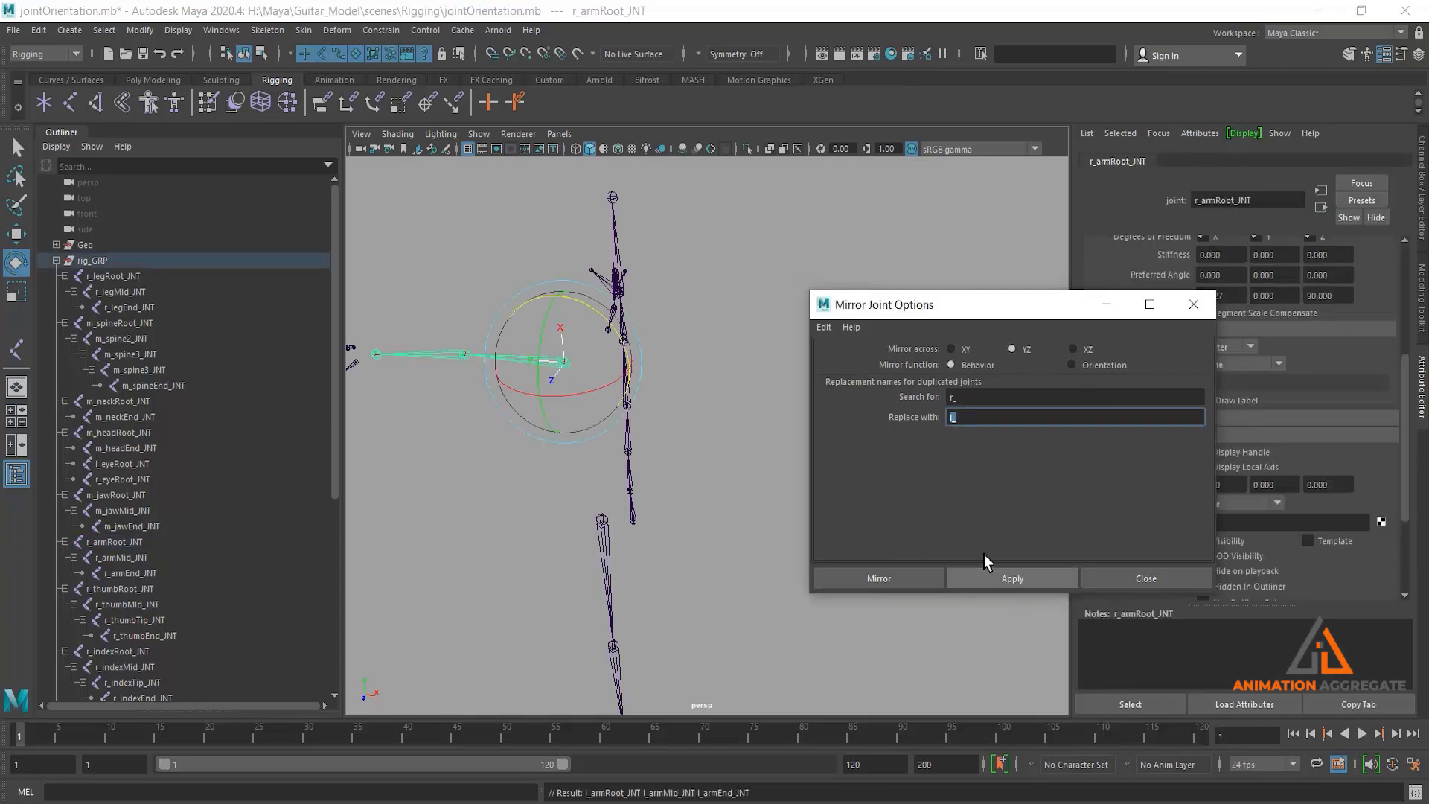
left_click(698, 583)
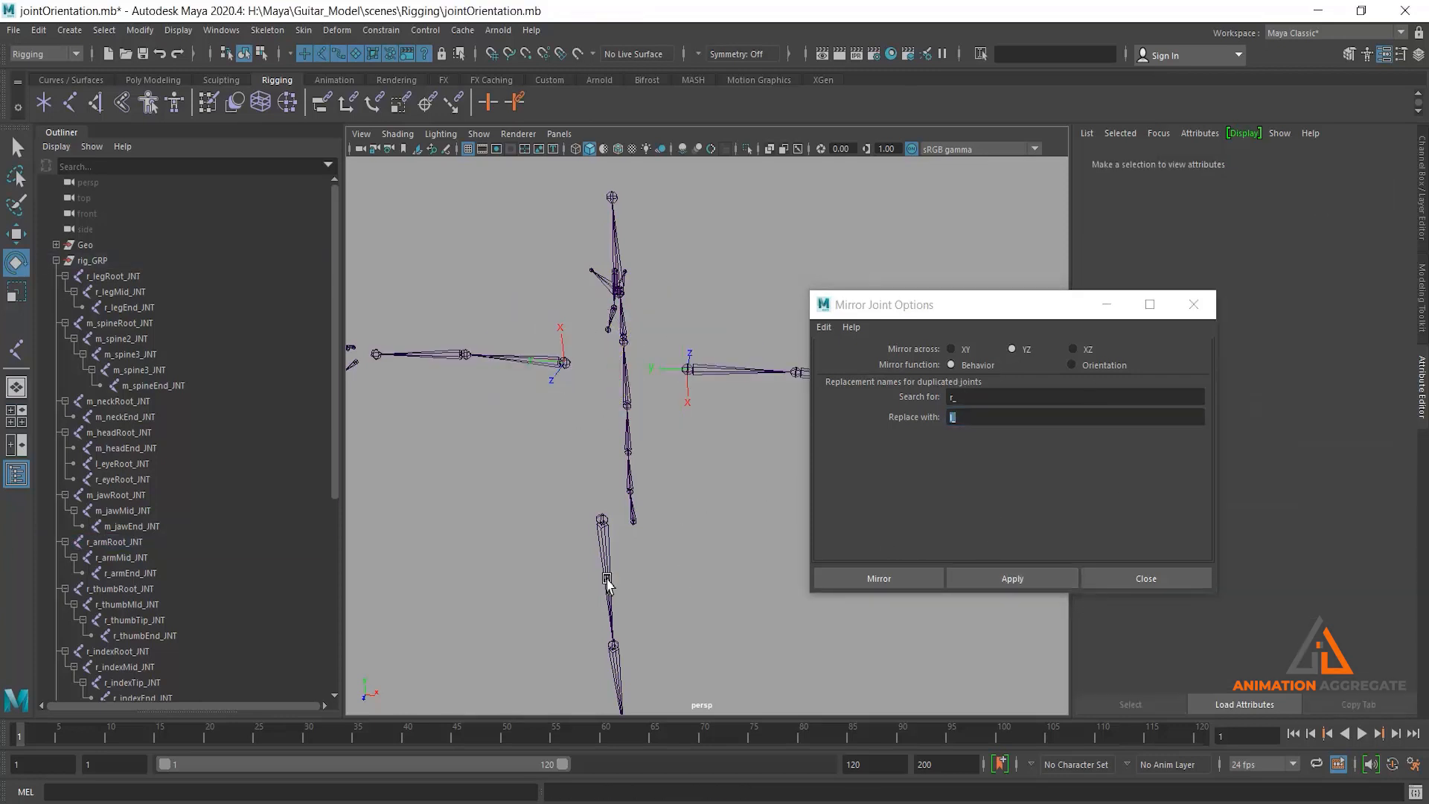
Mirror the right thumb joint chain across YZ with the Behavior function
left_click_drag(543, 546, 686, 423, "alt")
scroll(534, 384, "up", 3)
middle_click_drag(535, 384, 744, 484, "alt")
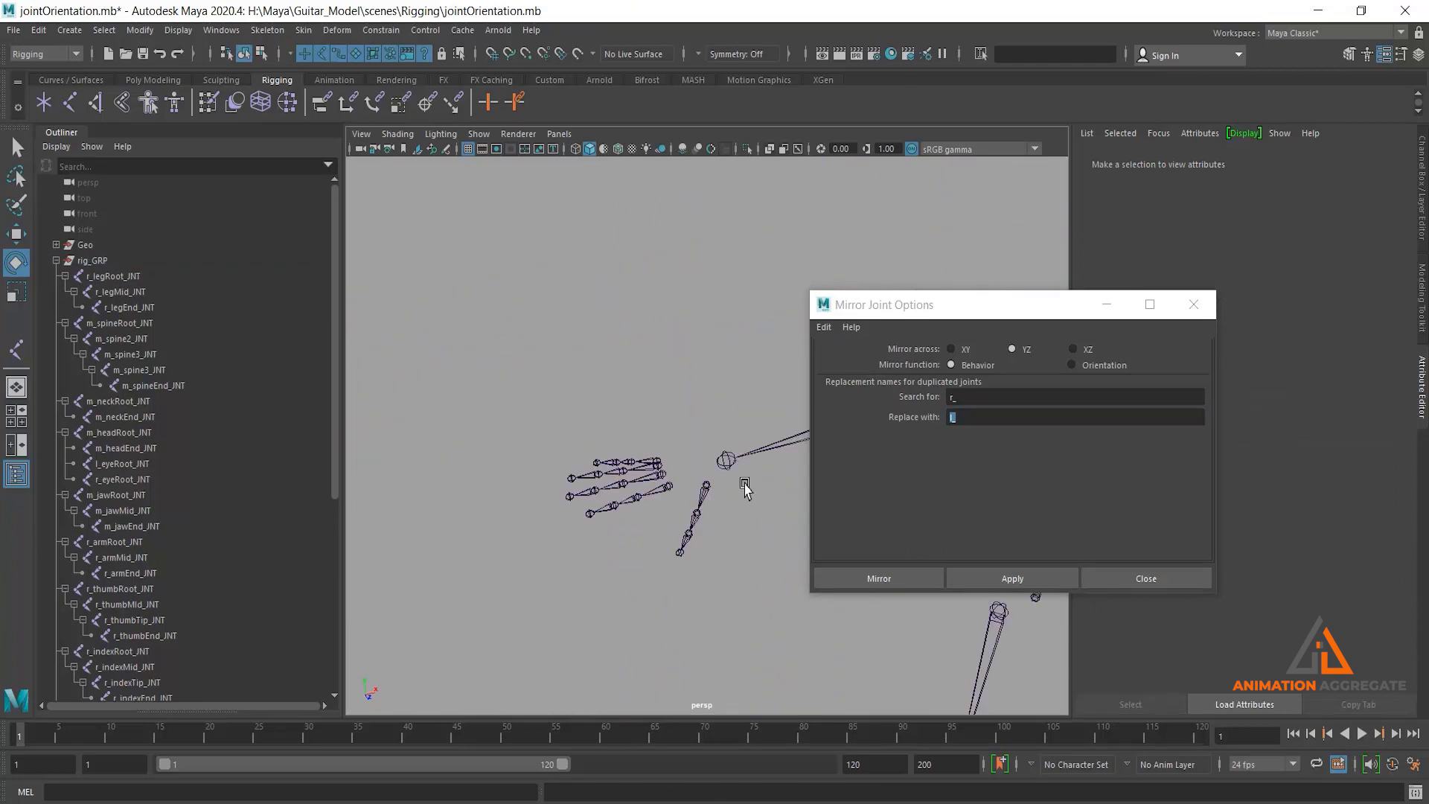
left_click(704, 487)
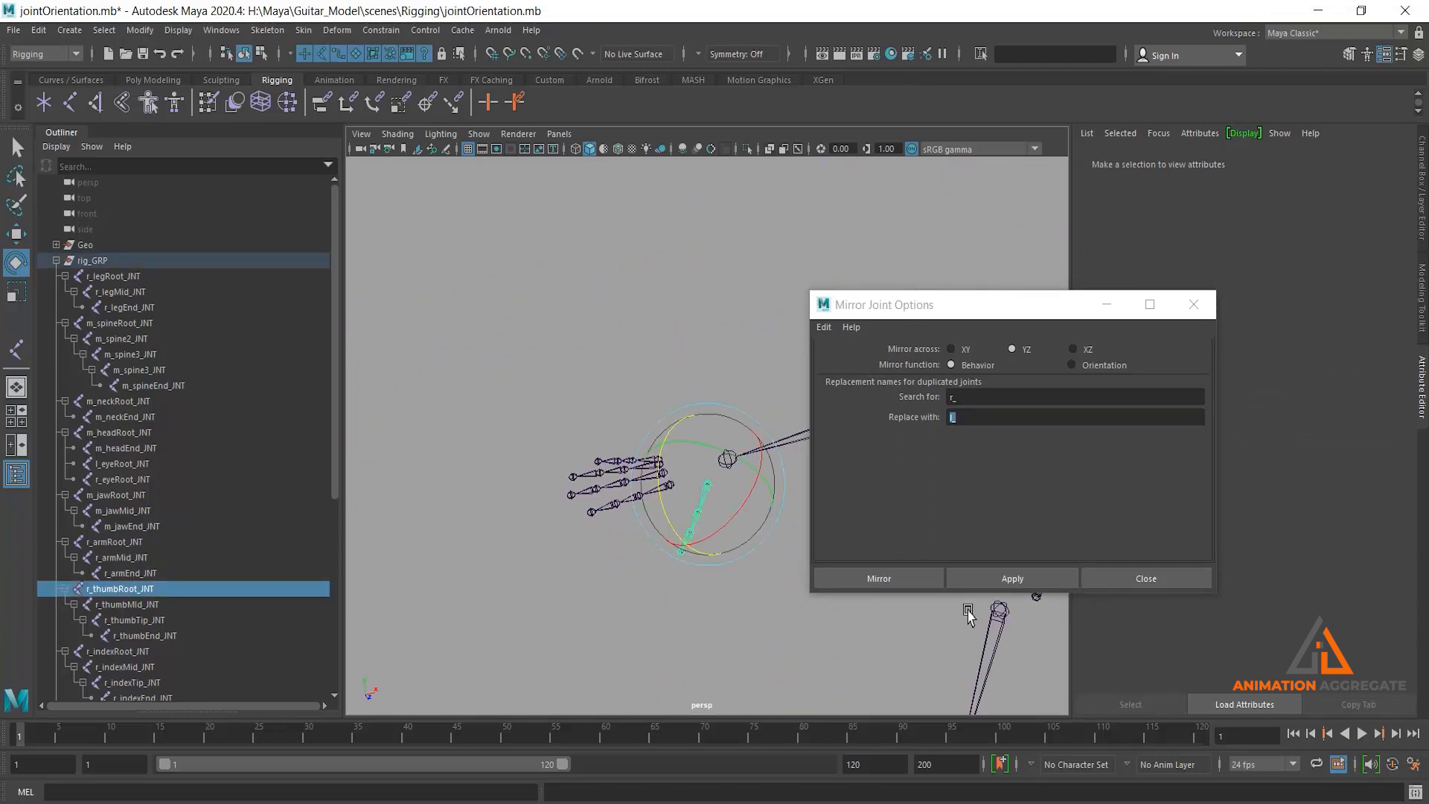
left_click(1019, 581)
Try to mirror the right pinky, ring, middle and index finger chains together in one operation
scroll(695, 484, "down", 5)
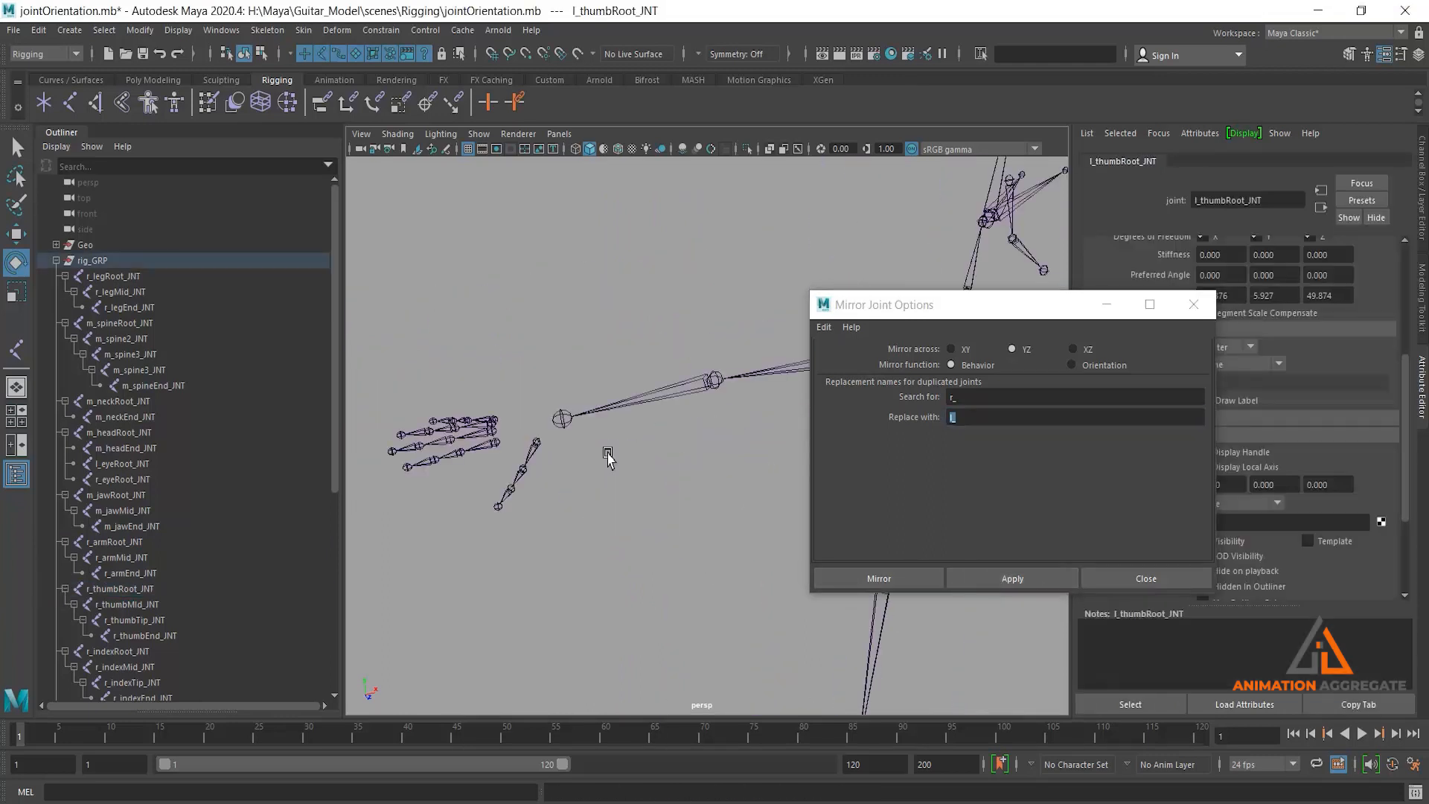
left_click_drag(695, 552, 638, 425, "alt")
left_click_drag(444, 373, 526, 425, "alt")
left_click(490, 438)
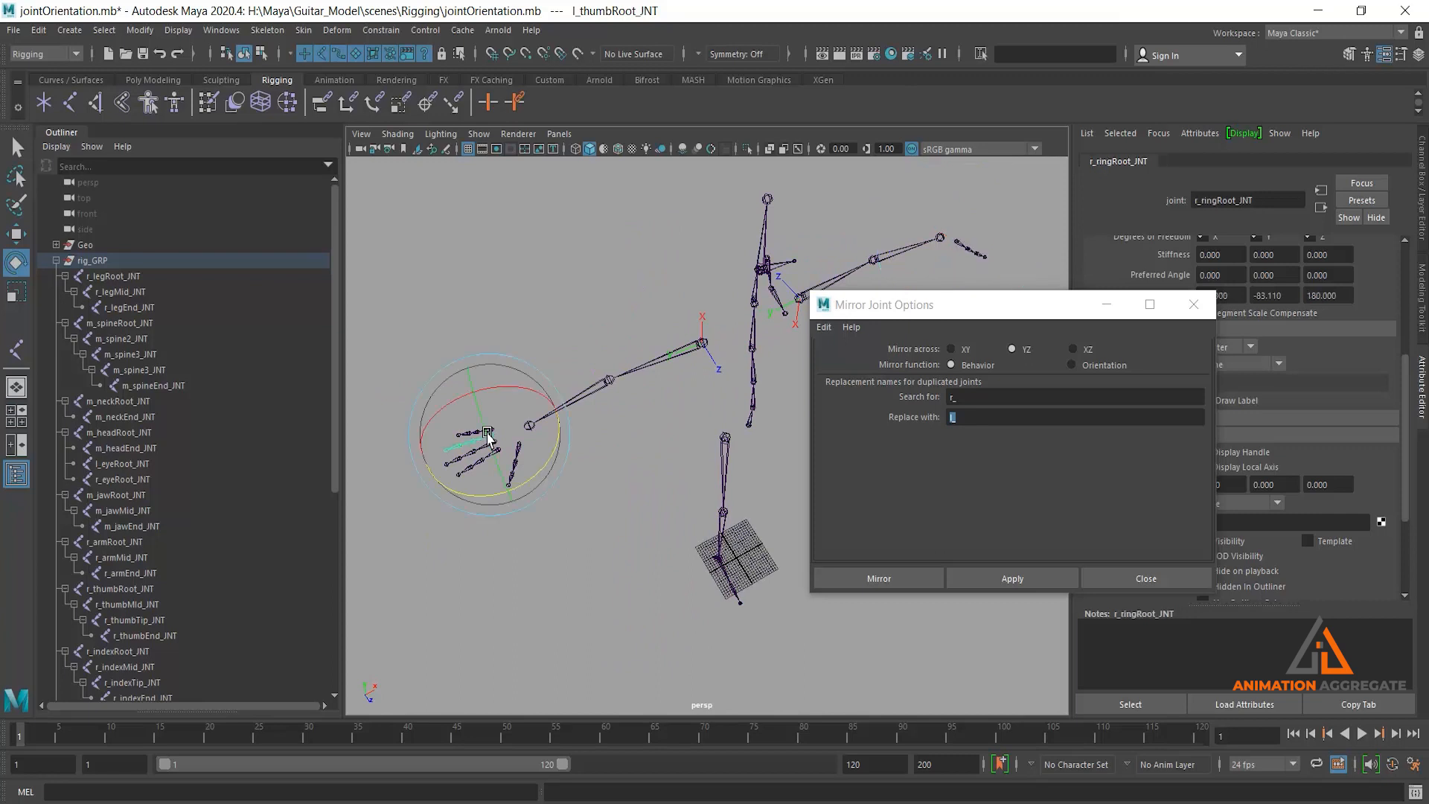
key("q")
left_click(493, 445)
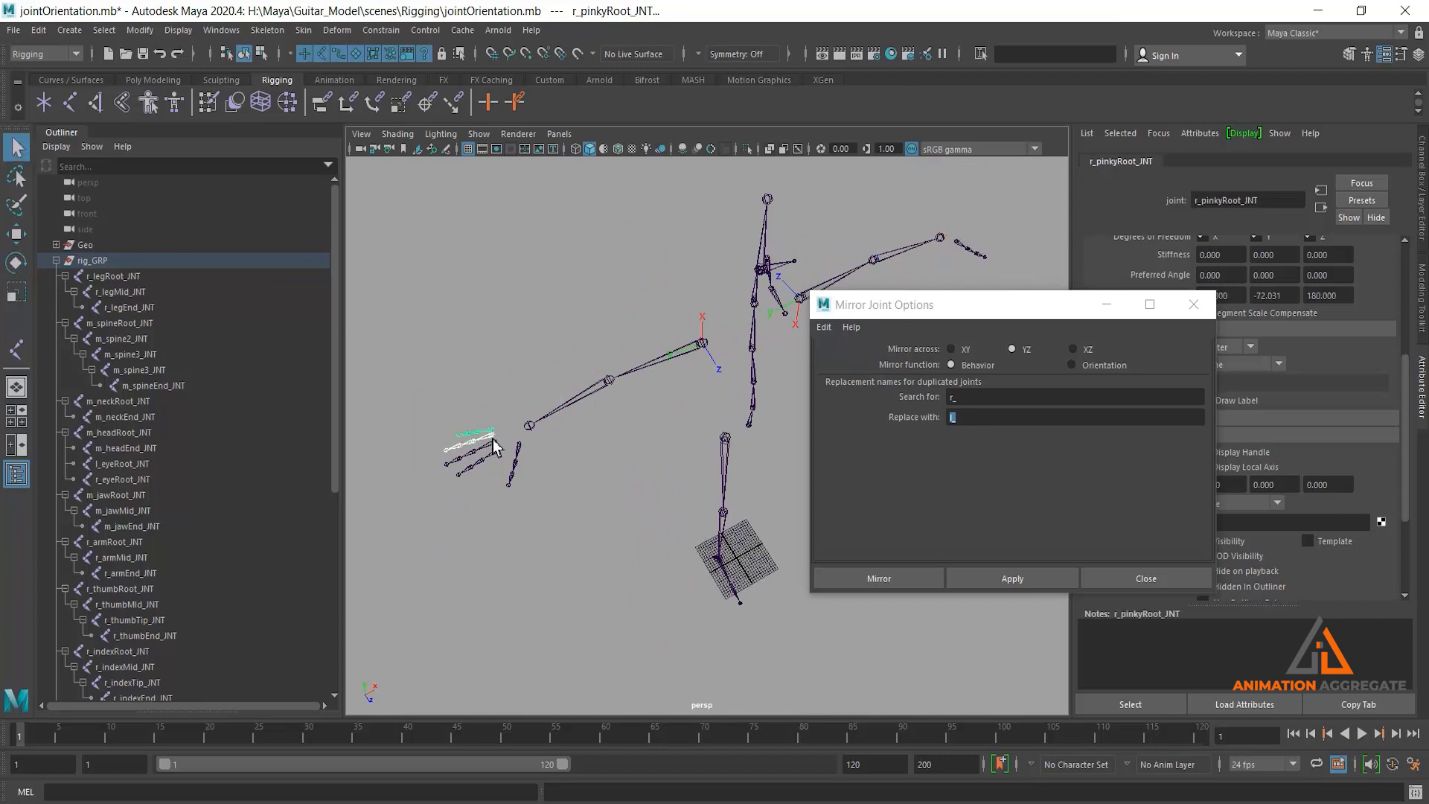
left_click(497, 452)
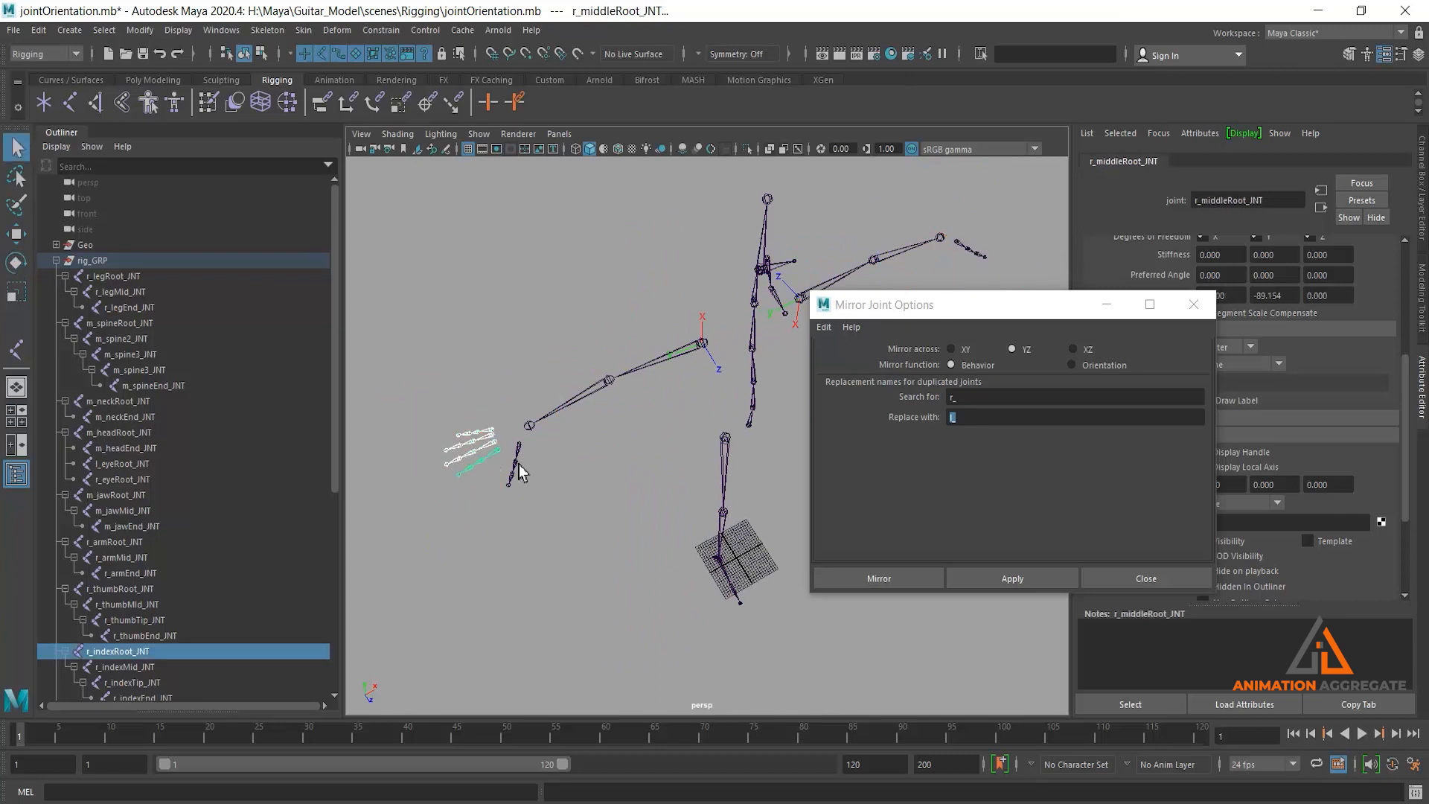
left_click(1005, 579)
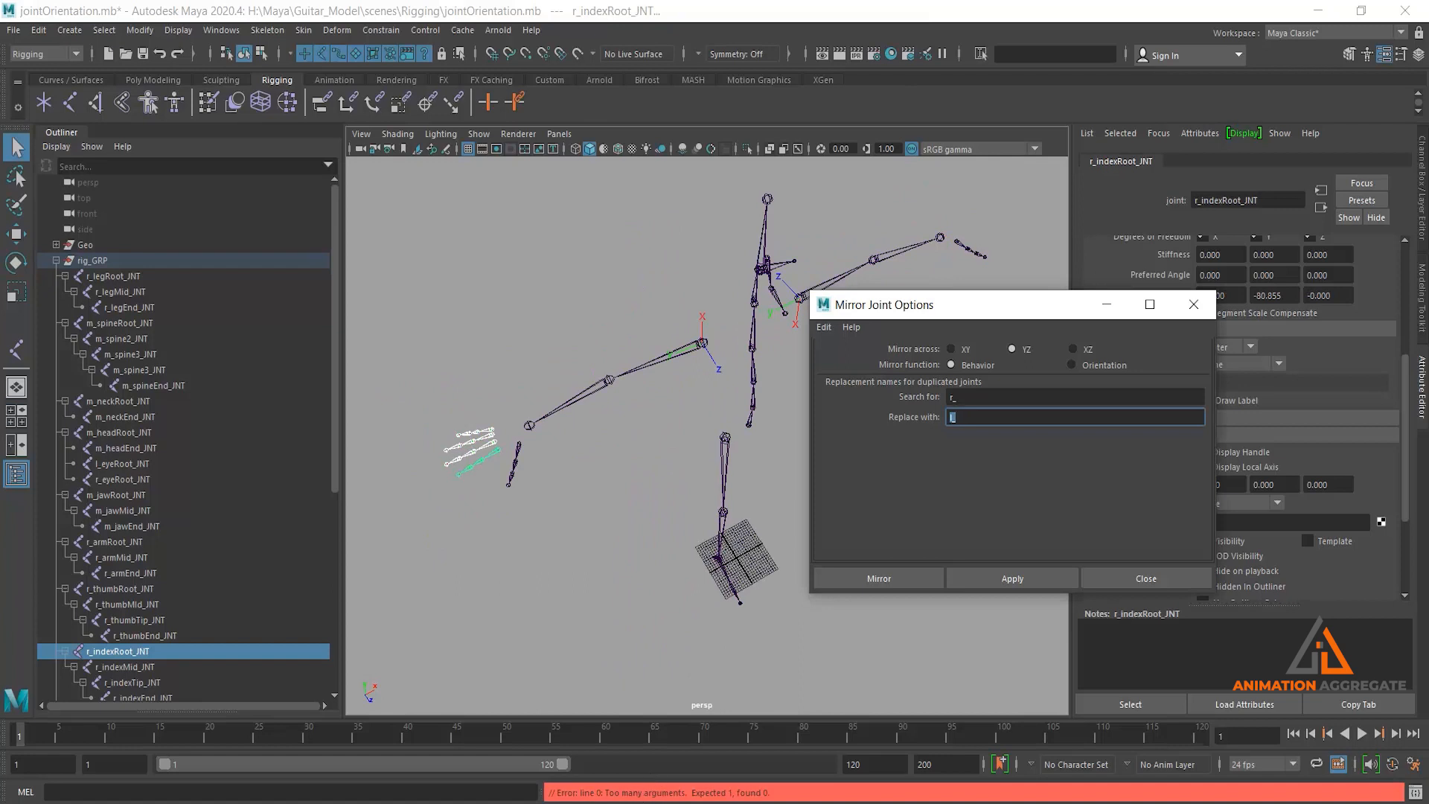
Mirror the right index finger chain on its own across YZ with the Behavior function, and close the mirror options
left_click(511, 478)
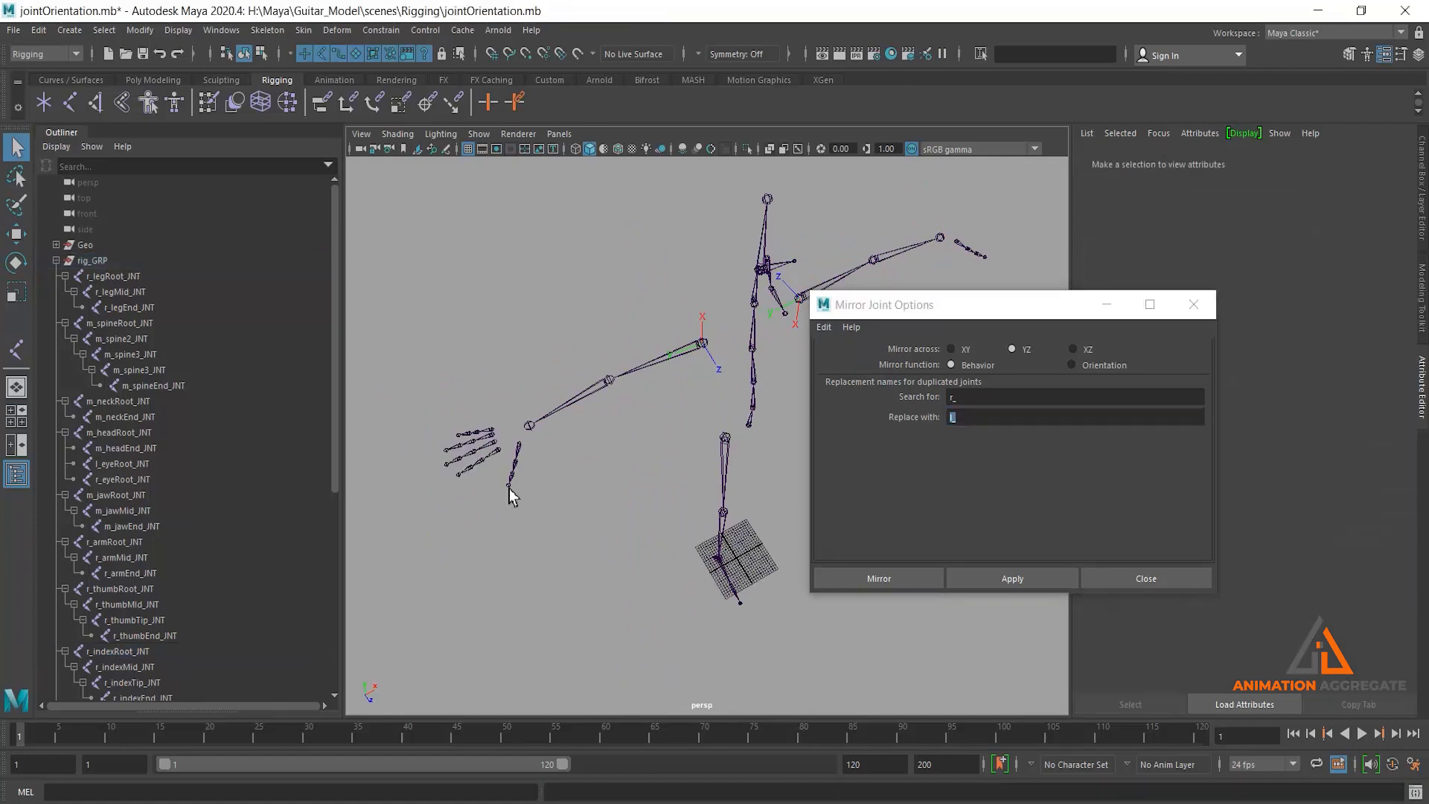
left_click(503, 458)
left_click(993, 583)
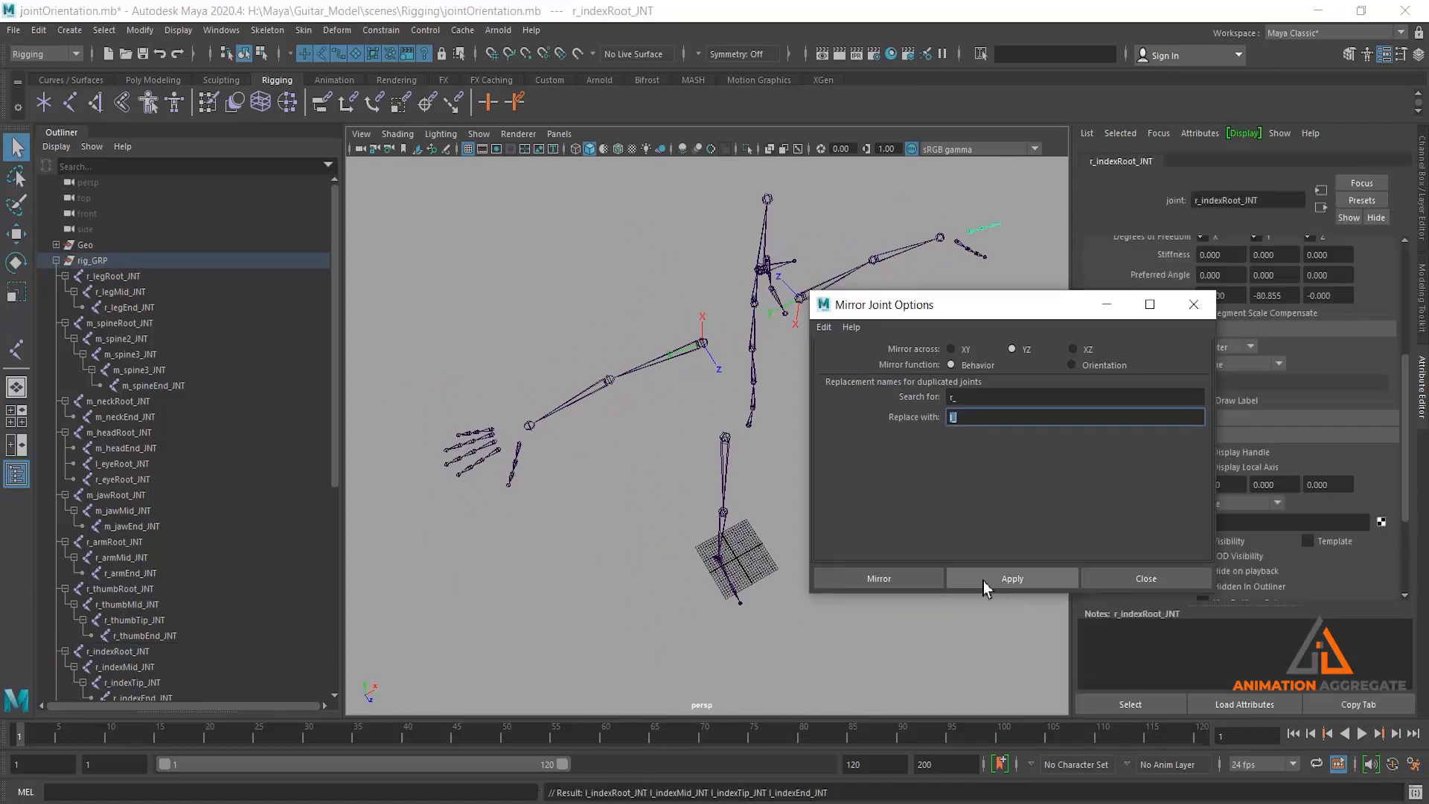
left_click(1193, 305)
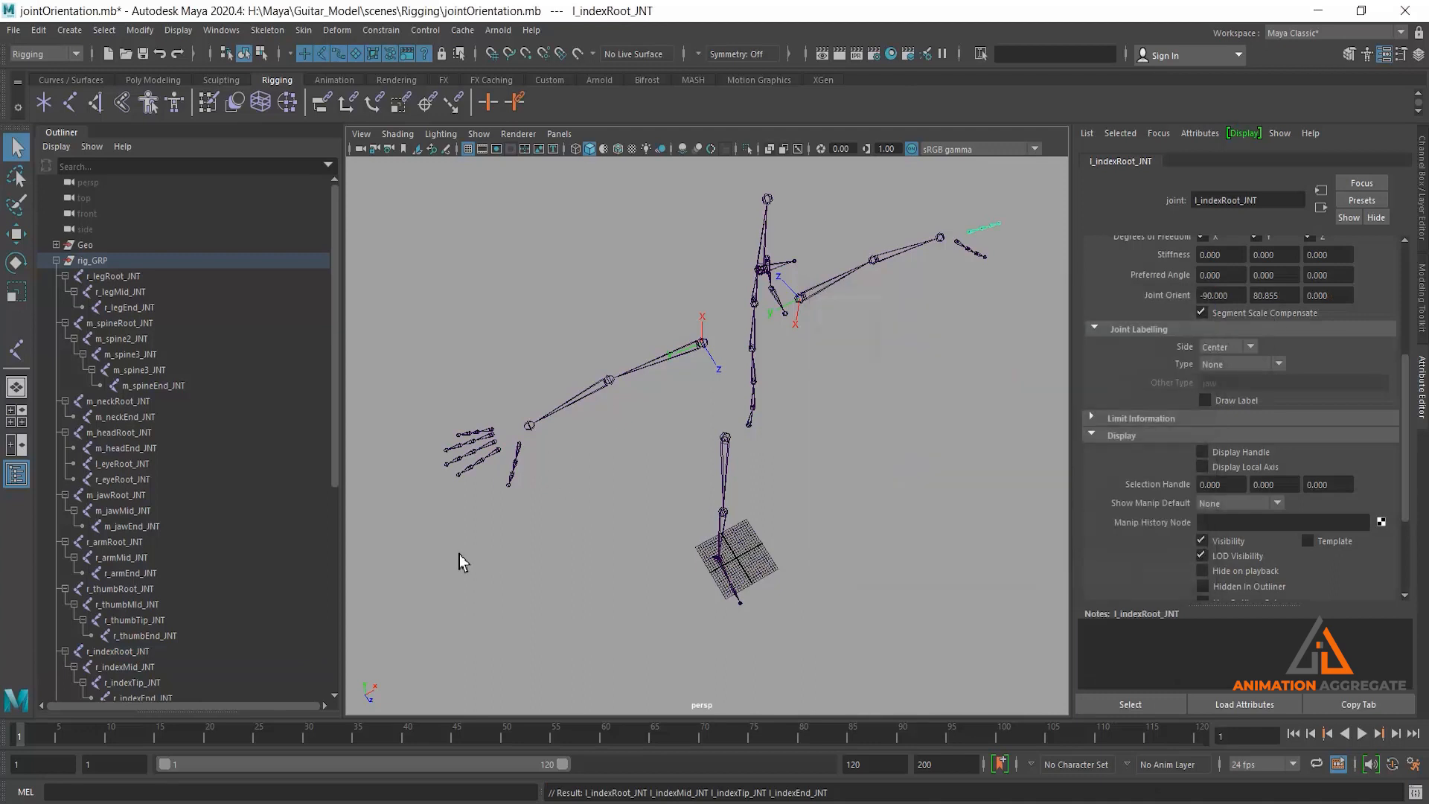
Repeat the mirror command separately for the right middle, ring and pinky finger chains
left_click(497, 447)
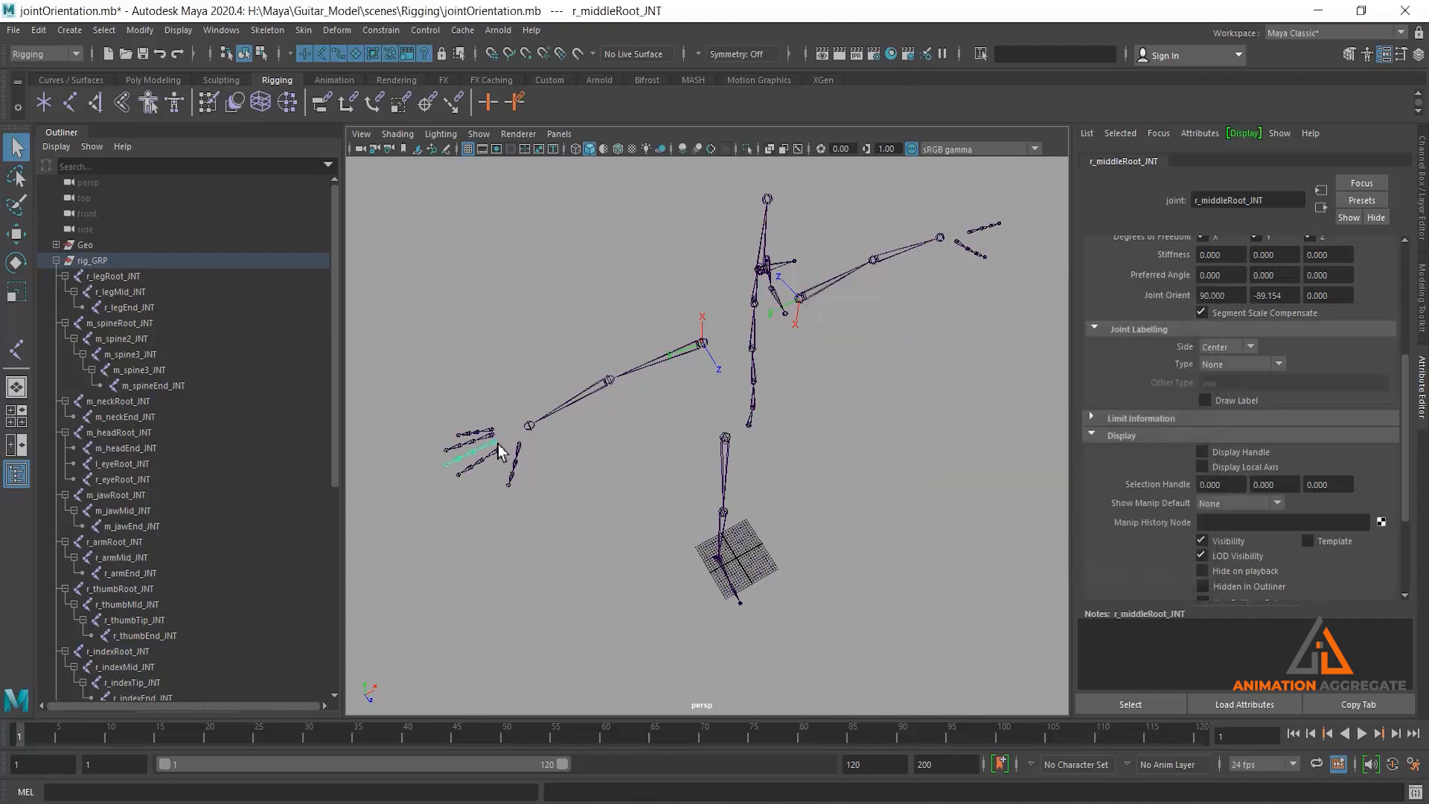
key("g")
left_click(497, 442)
left_click(497, 438)
key("g")
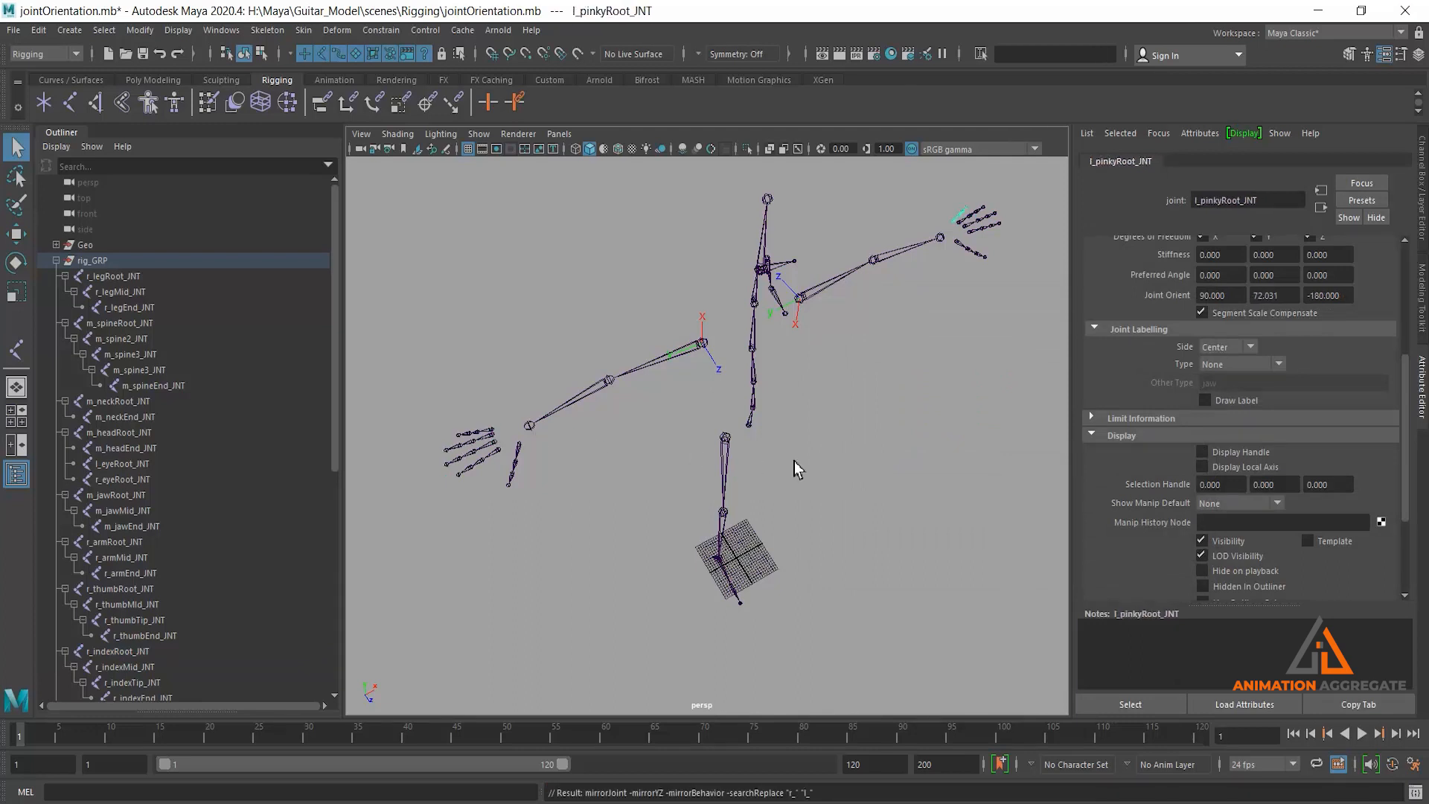
Repeat the mirror command for the right leg chain and the right foot chain
left_click(724, 465)
key("g")
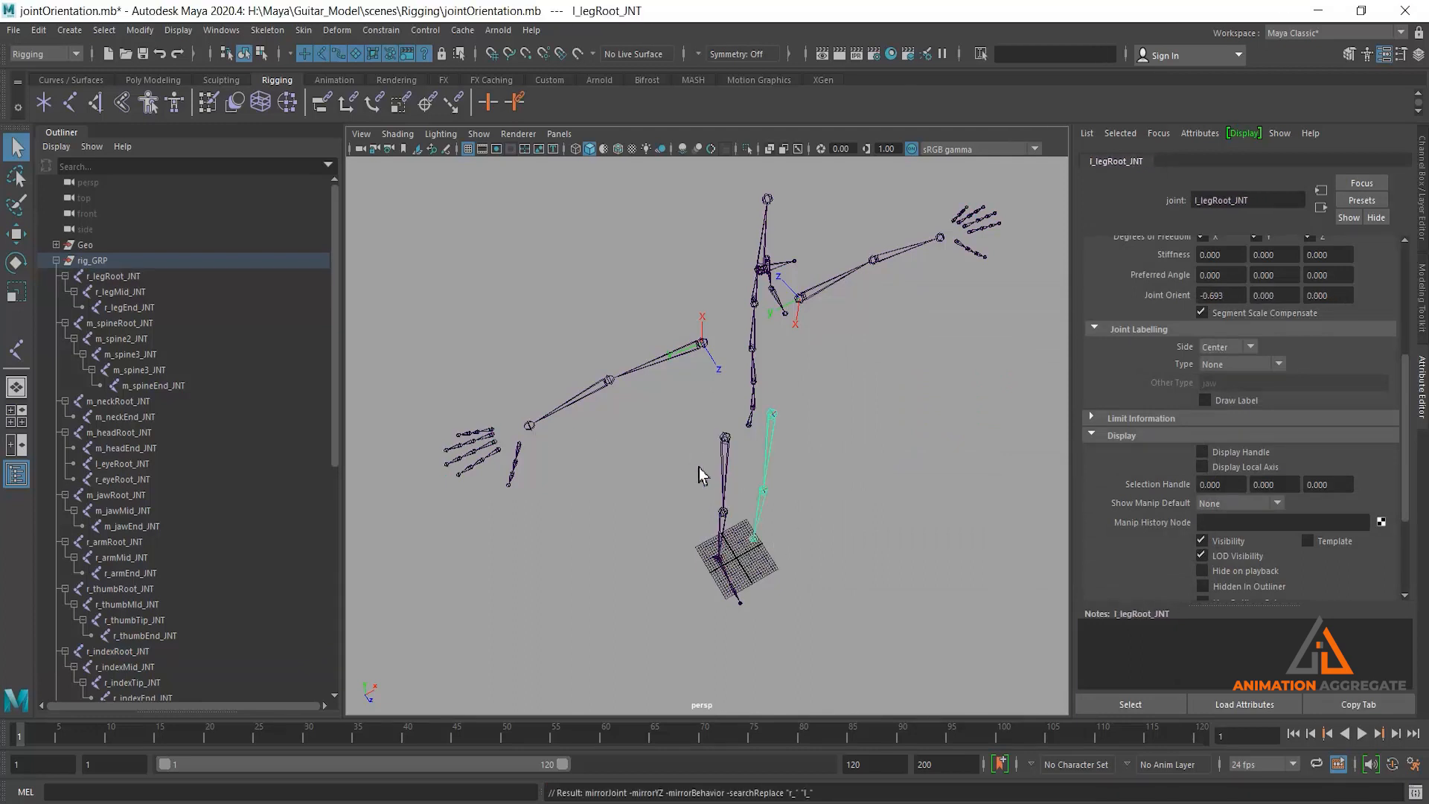
left_click(722, 562)
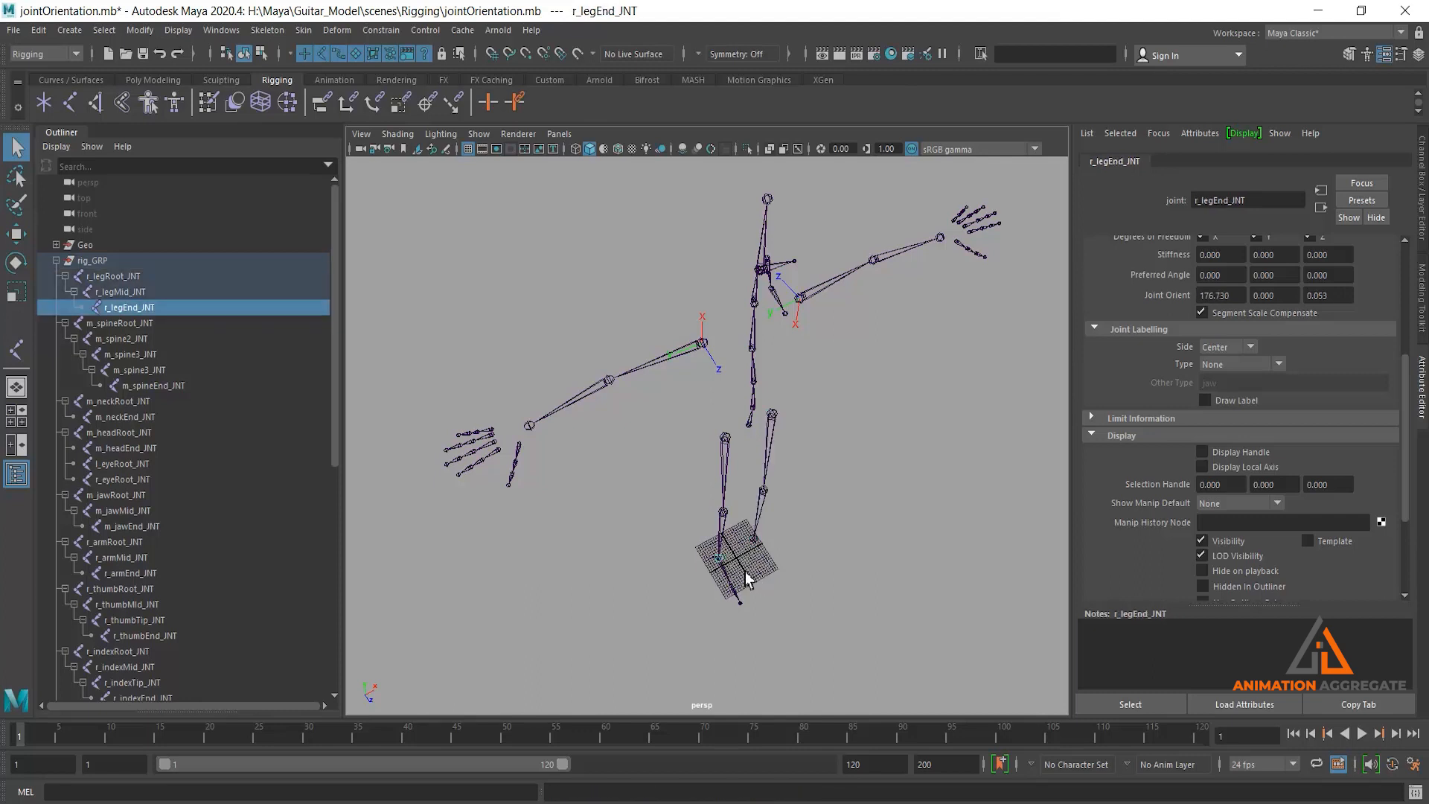
left_click(730, 577)
key("g")
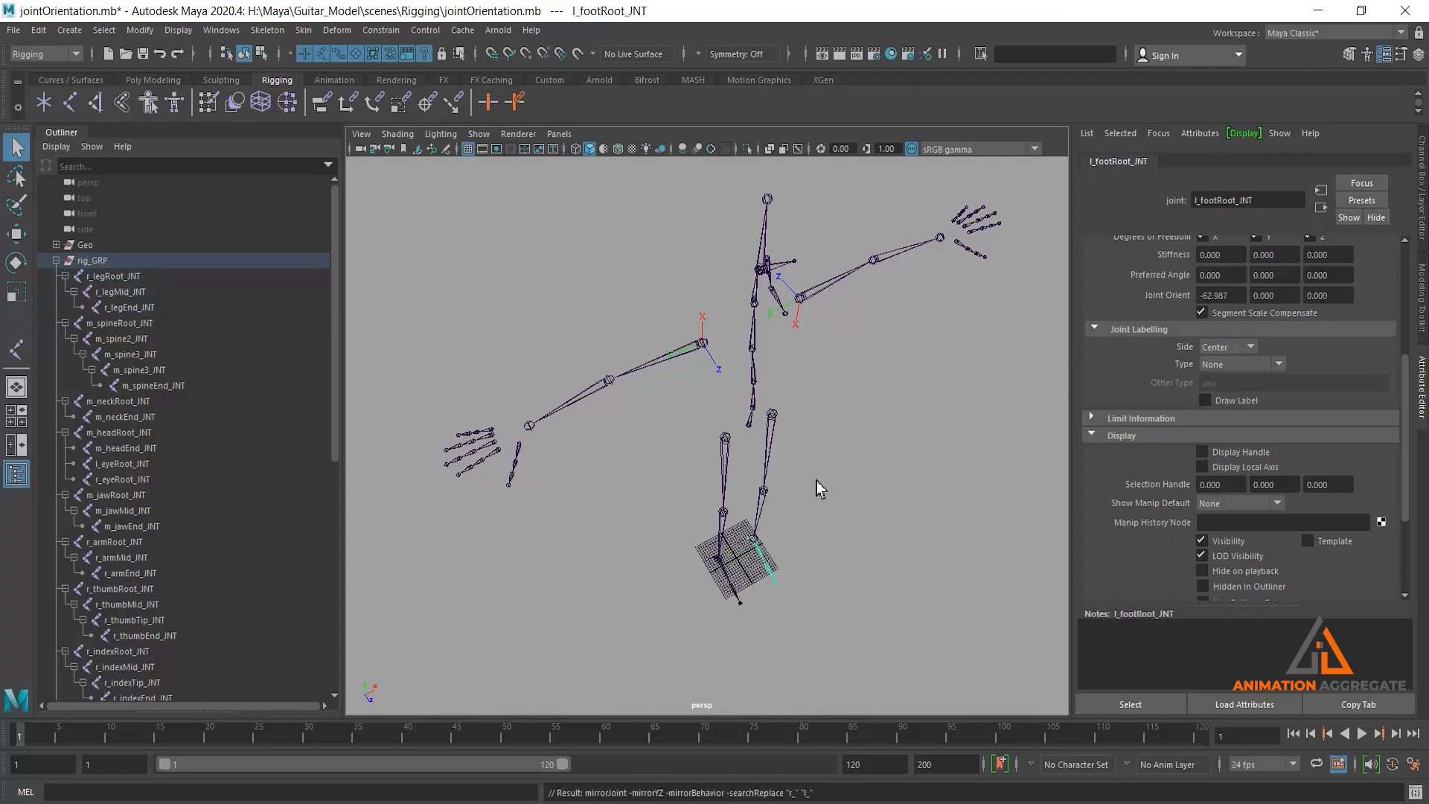
left_click(815, 481)
Turn off Display Local Axis for the left and right arm root joints
left_click_drag(854, 533, 759, 332, "alt")
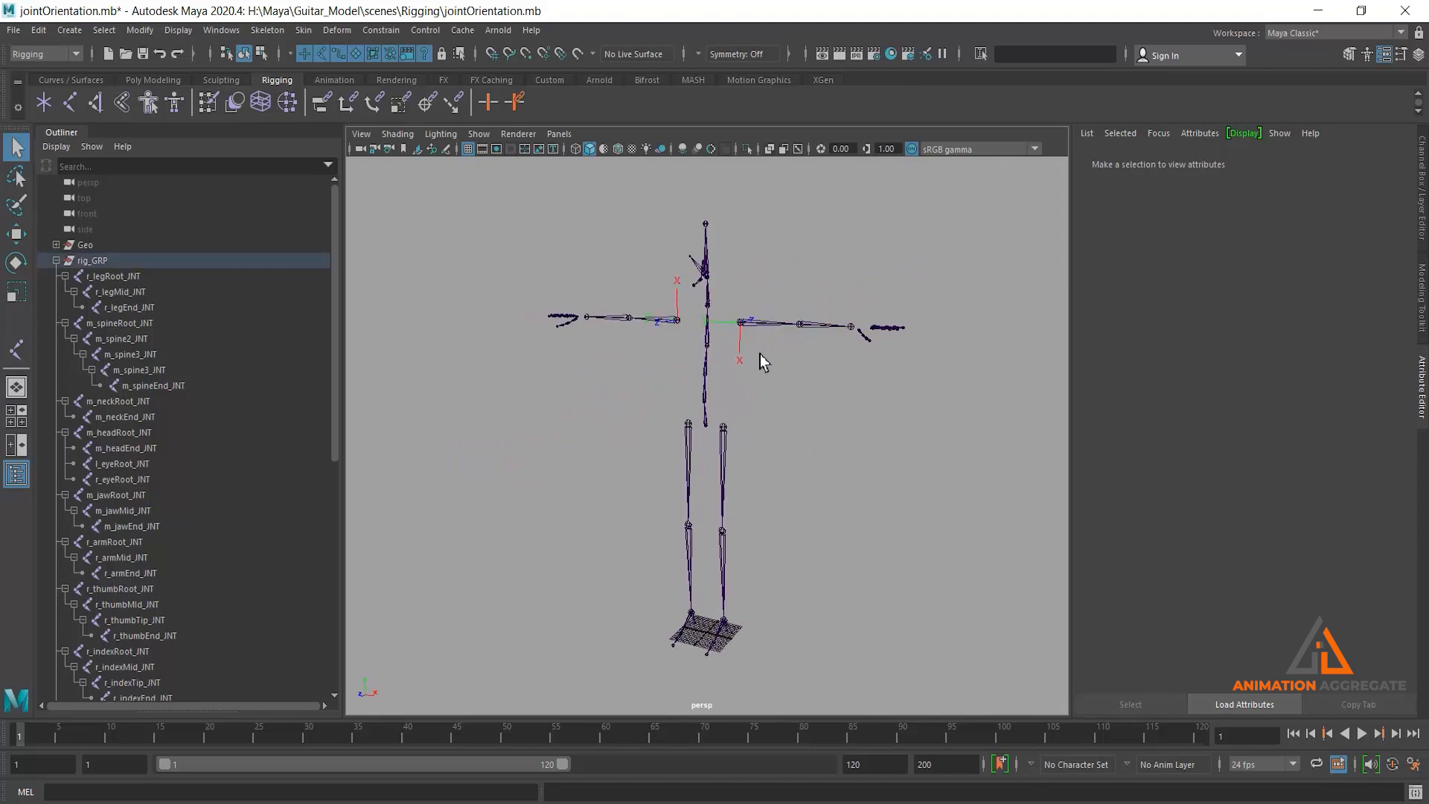
left_click(768, 324)
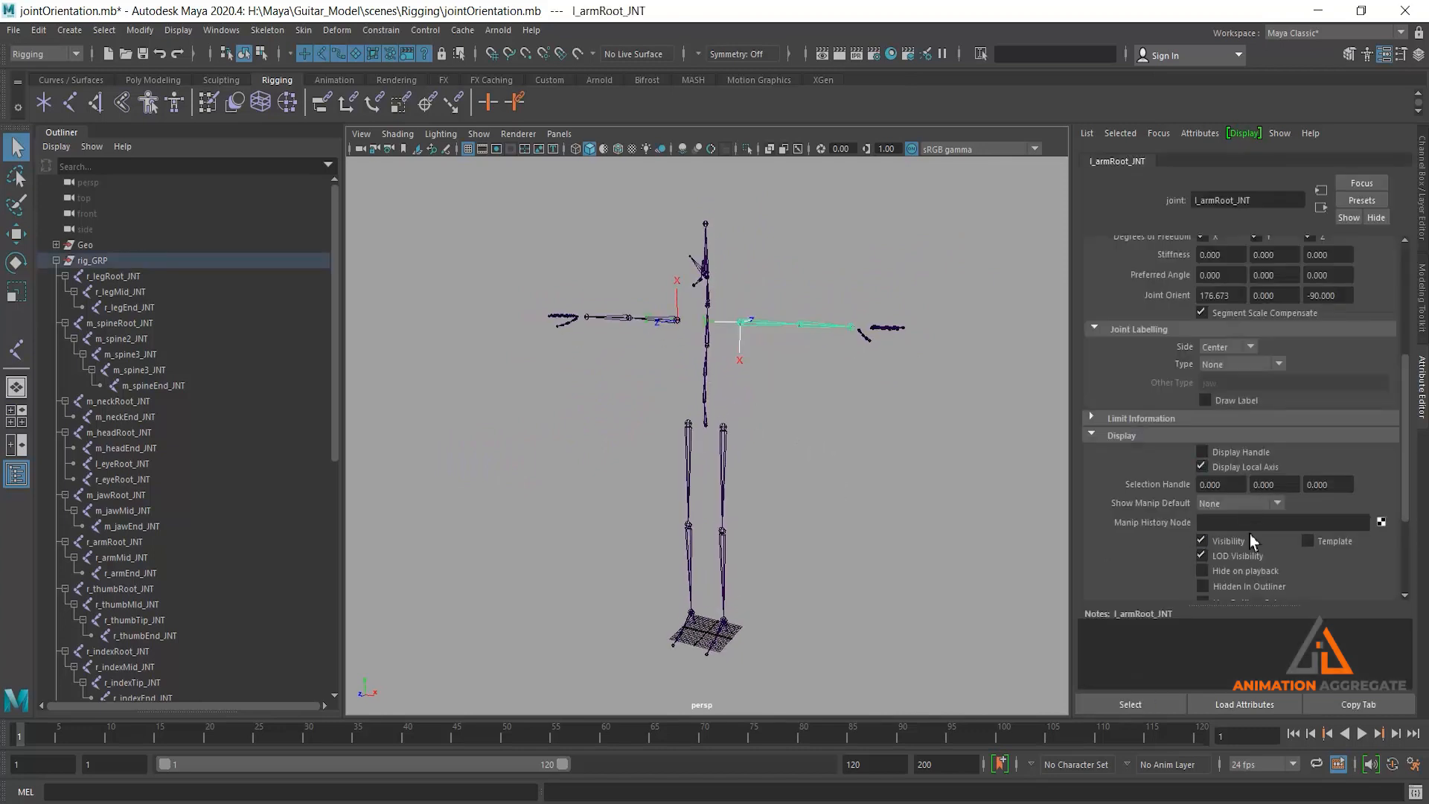
left_click(1253, 467)
left_click(676, 318)
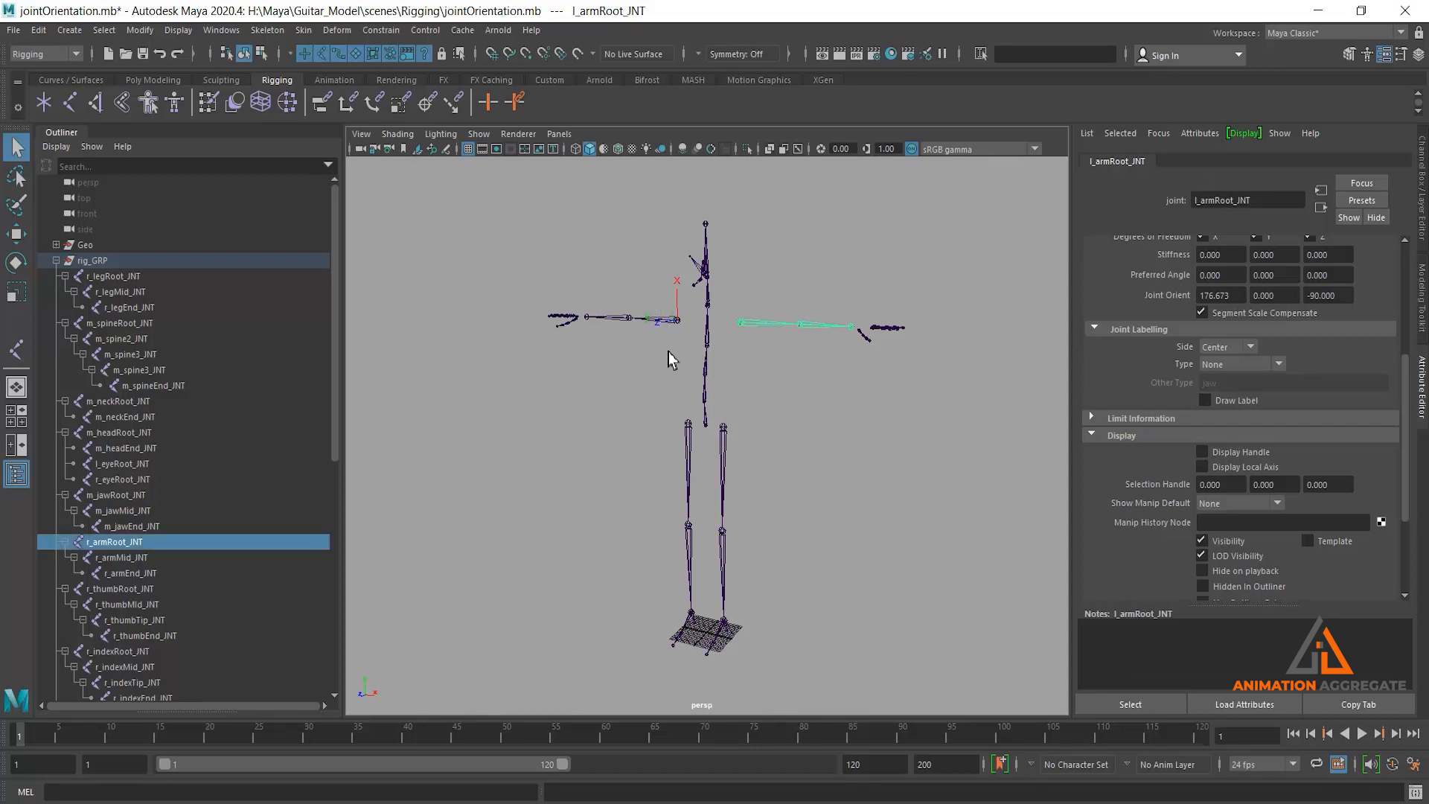
left_click(1238, 469)
scroll(796, 435, "down", 2)
left_click(859, 431)
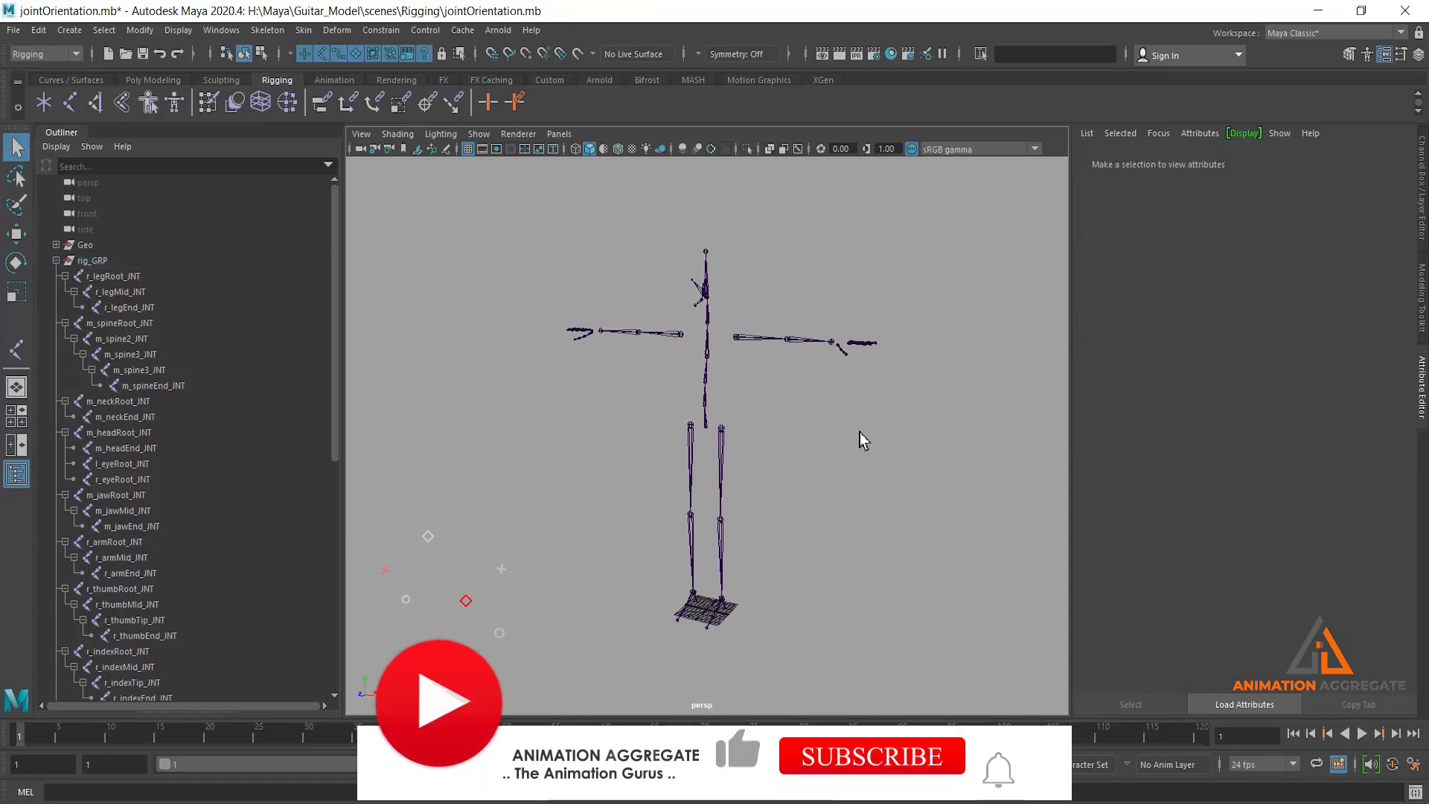
left_click_drag(836, 510, 820, 438, "alt")
scroll(774, 427, "up", 2)
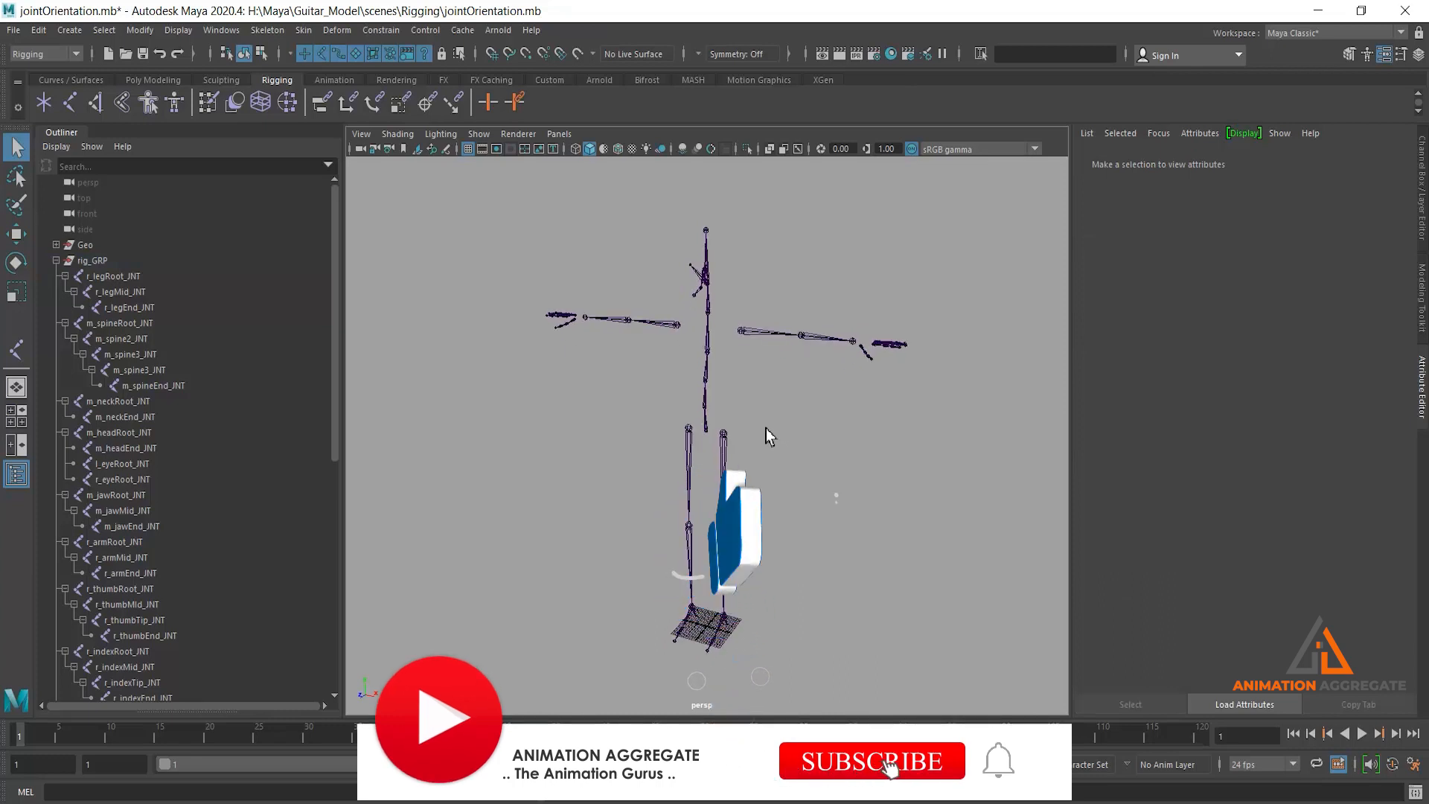